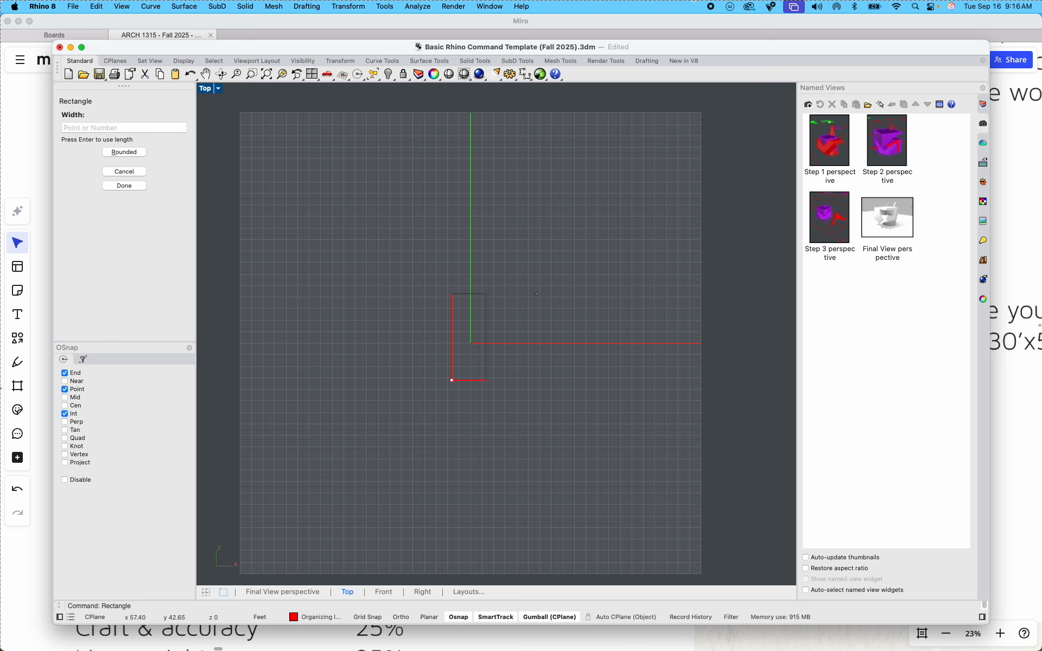
Step: Finish the square frame by setting its final side to 30', and move it up and to the right of the origin
text(30')
key(Return)
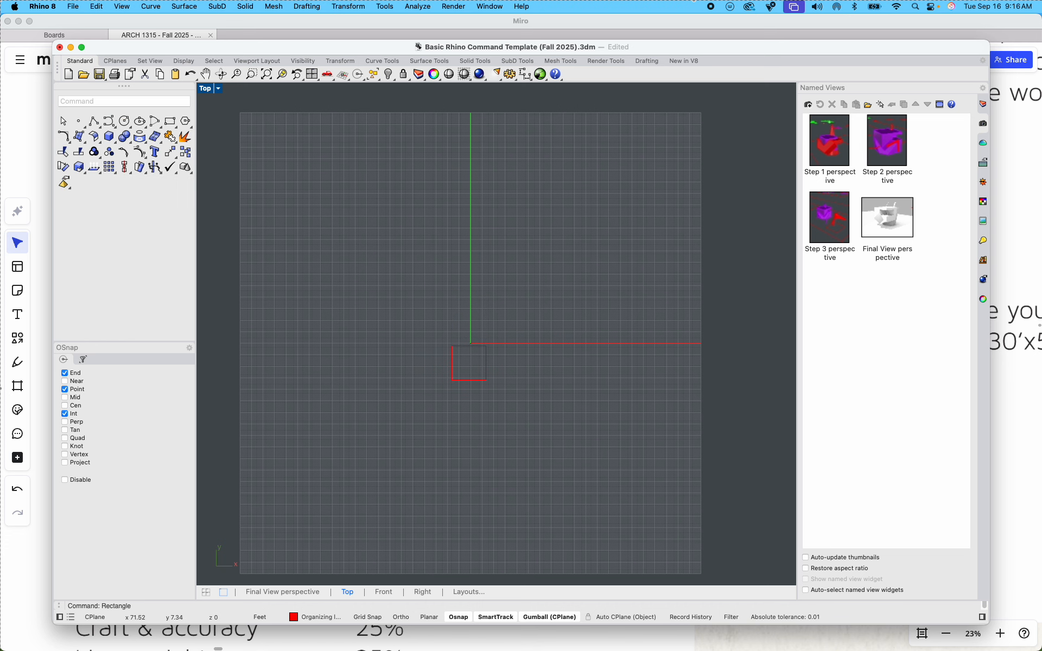
scroll(458, 350, up, 3)
drag(522, 388, 658, 221)
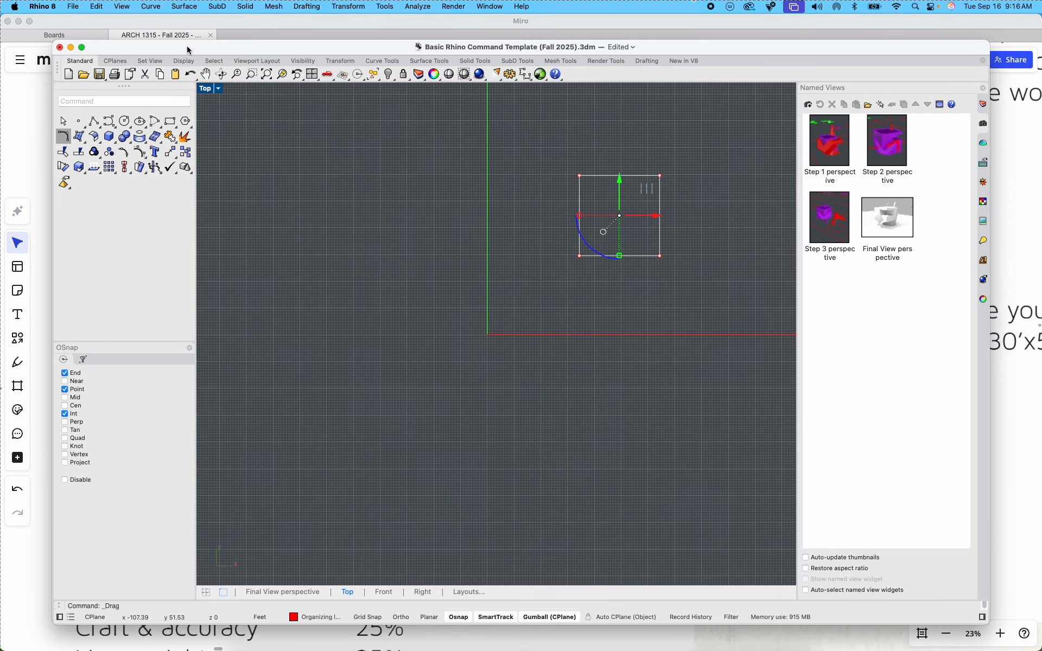
Step: Move the Rhino window to Desktop 2 and review the abstract composition instructions in Miro before returning to Rhino
key(ctrl+Up)
click(611, 432)
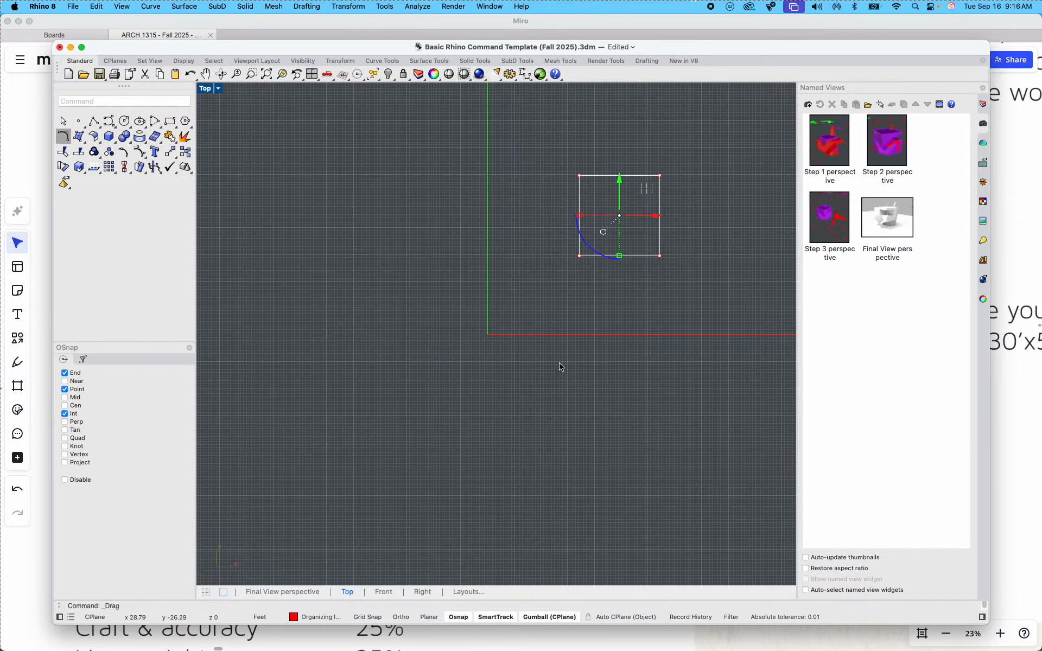
key(ctrl+Up)
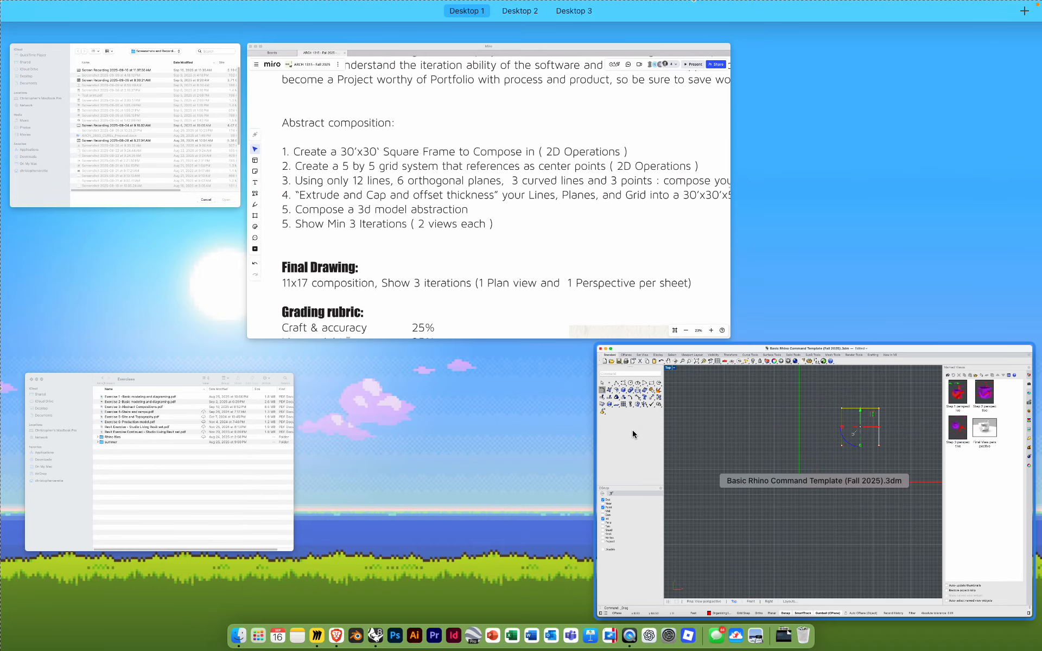
drag(633, 429, 521, 40)
click(431, 37)
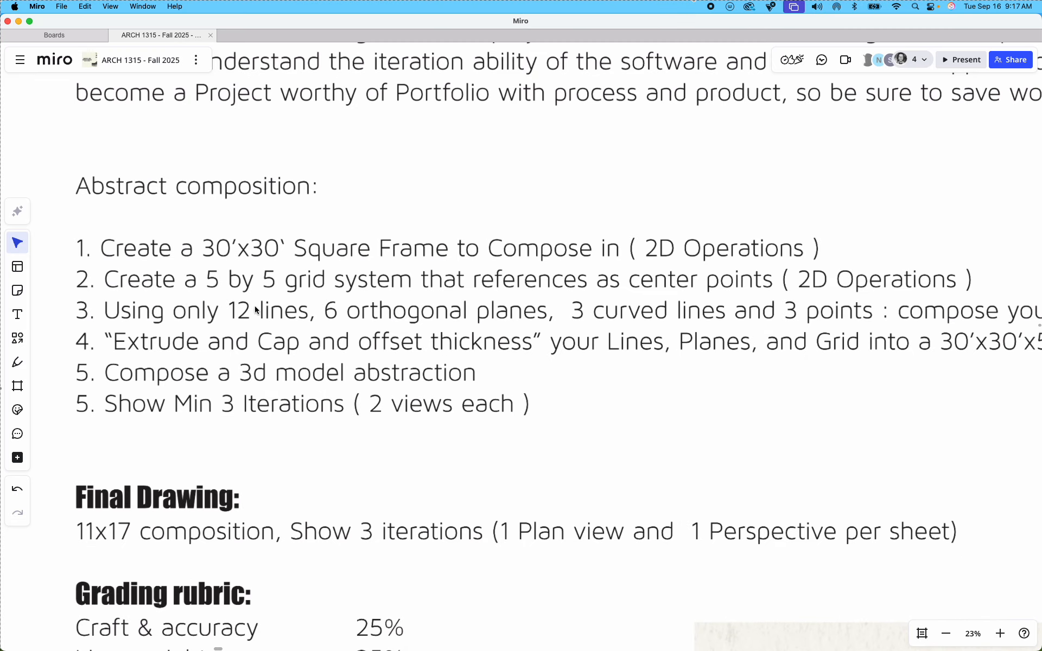
scroll(378, 350, down, 2)
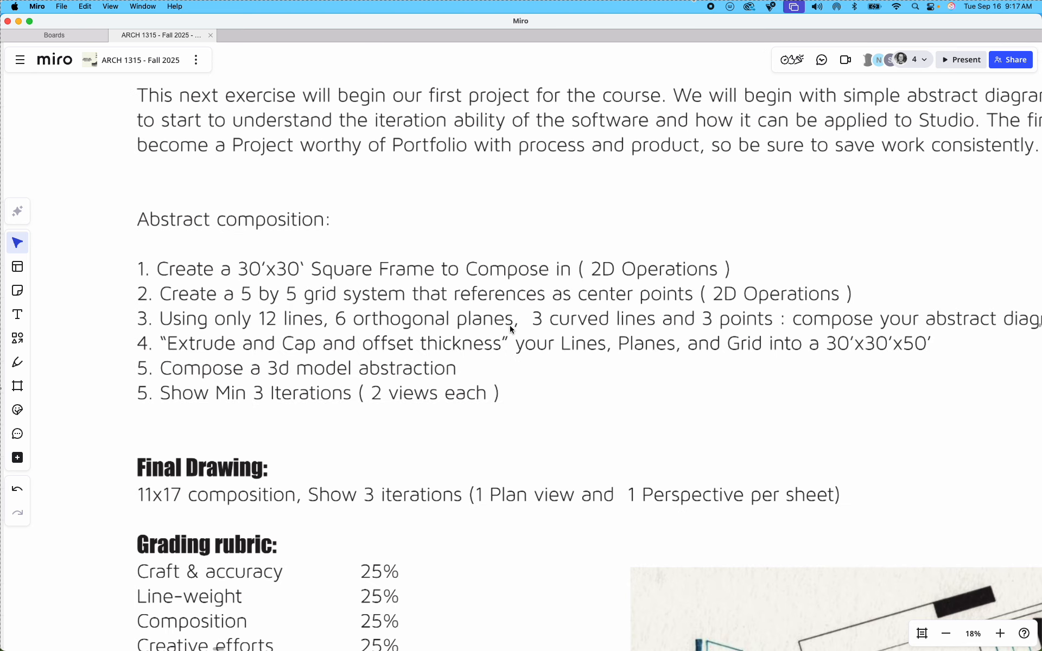
key(ctrl+Right)
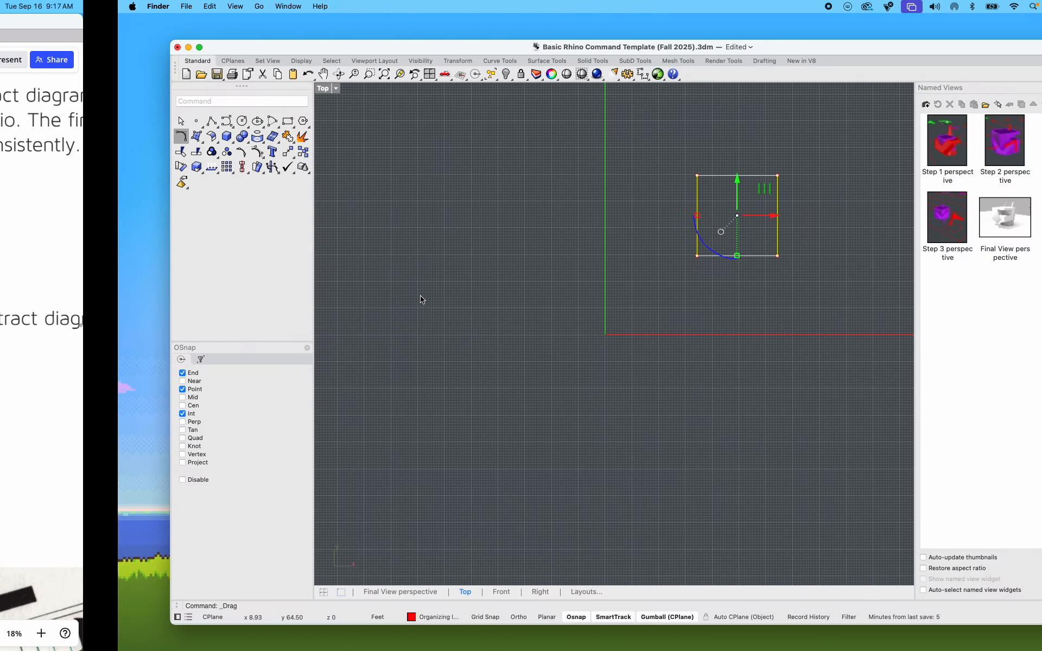
Step: Draw a horizontal line across the lower part of the square frame, extending past both of its sides
scroll(694, 204, up, 10)
right_drag(675, 234, 652, 290)
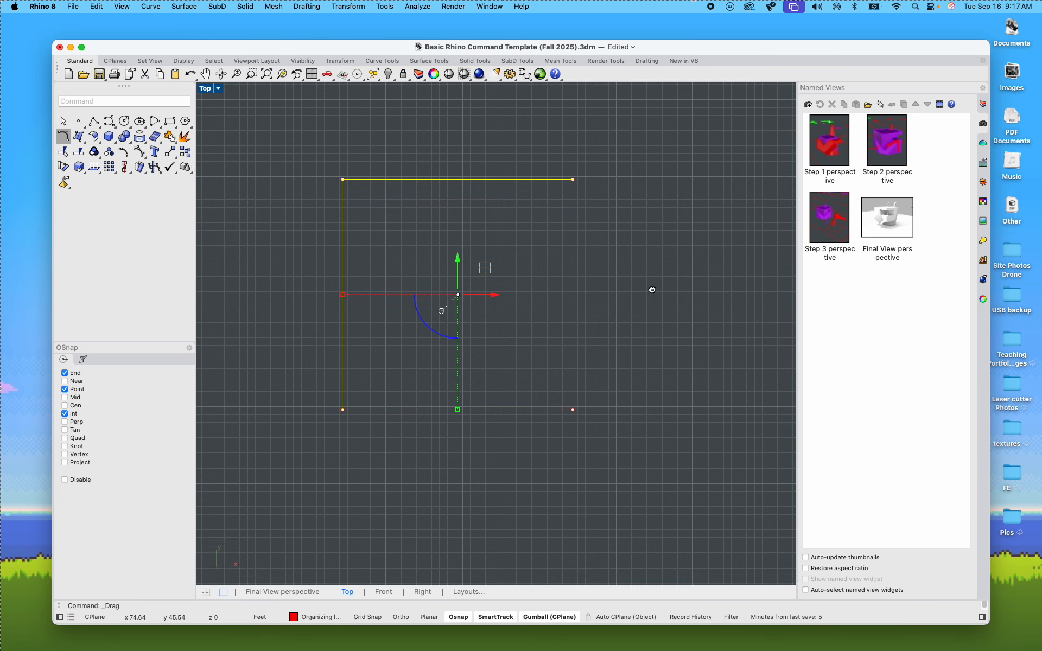
click(653, 292)
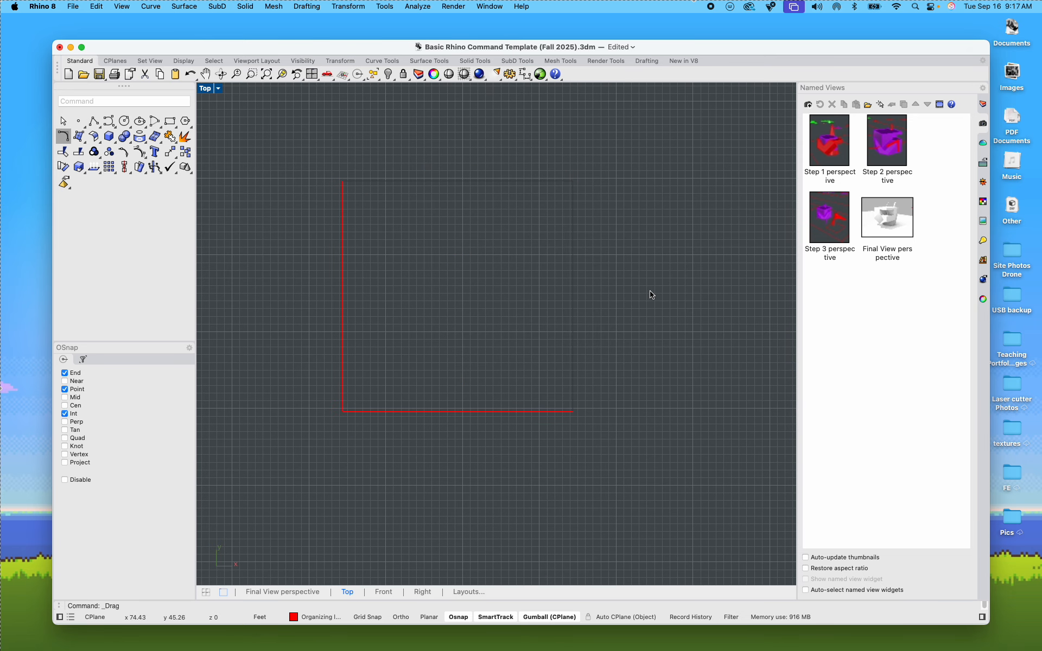
text(line)
key(Return)
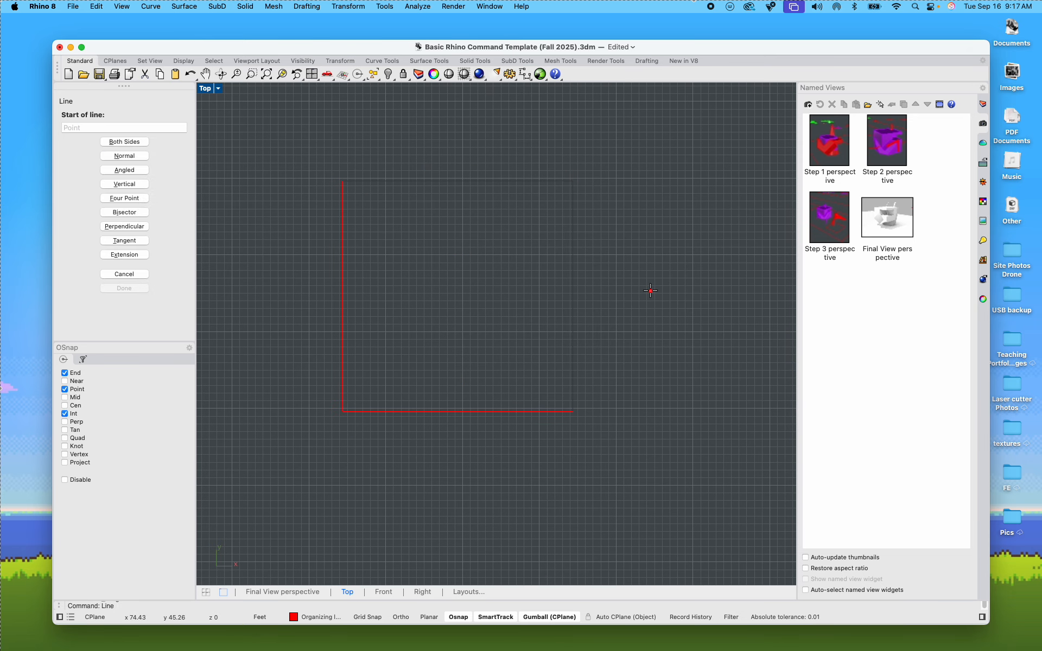
click(318, 384)
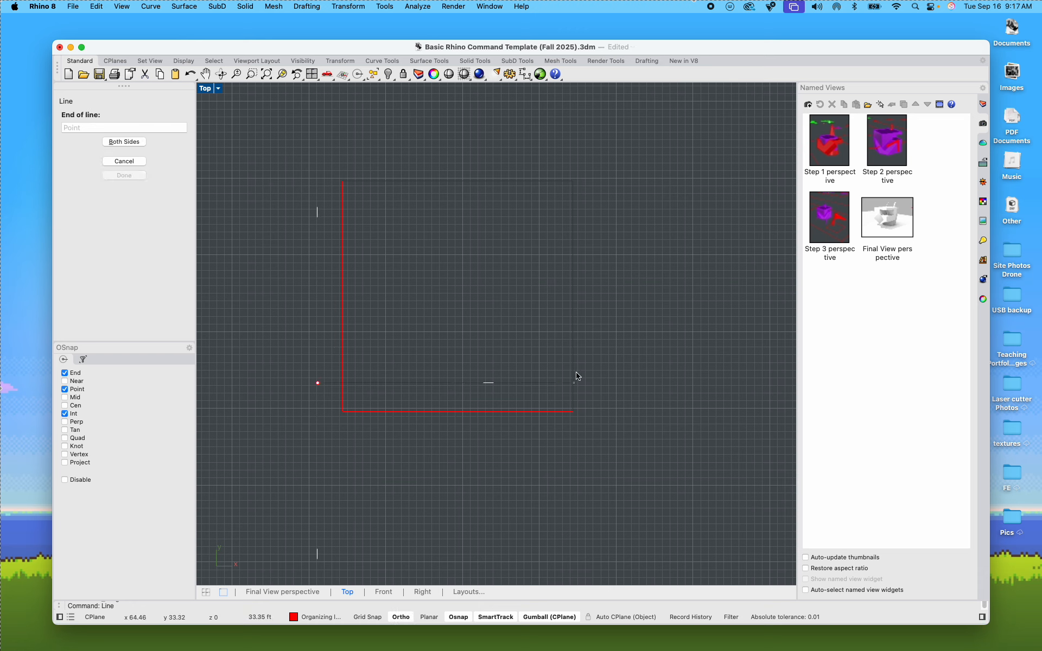
click(612, 383)
Step: Copy the horizontal line vertically at uneven intervals to make five parallel lines across the frame
click(550, 389)
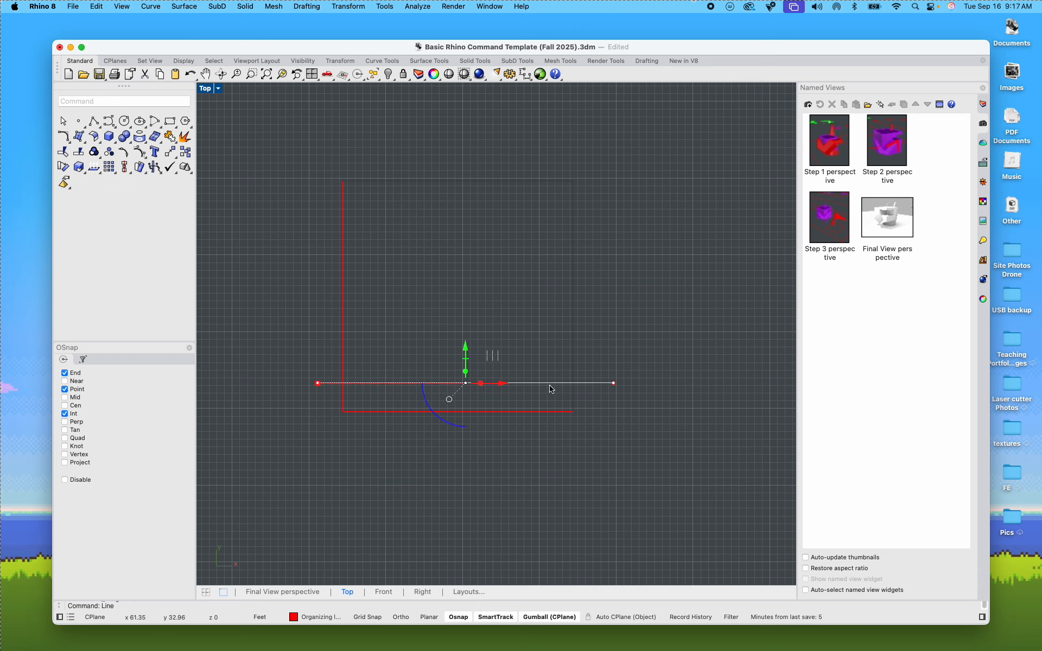
text(copt)
key(Return)
key(Delete)
click(543, 386)
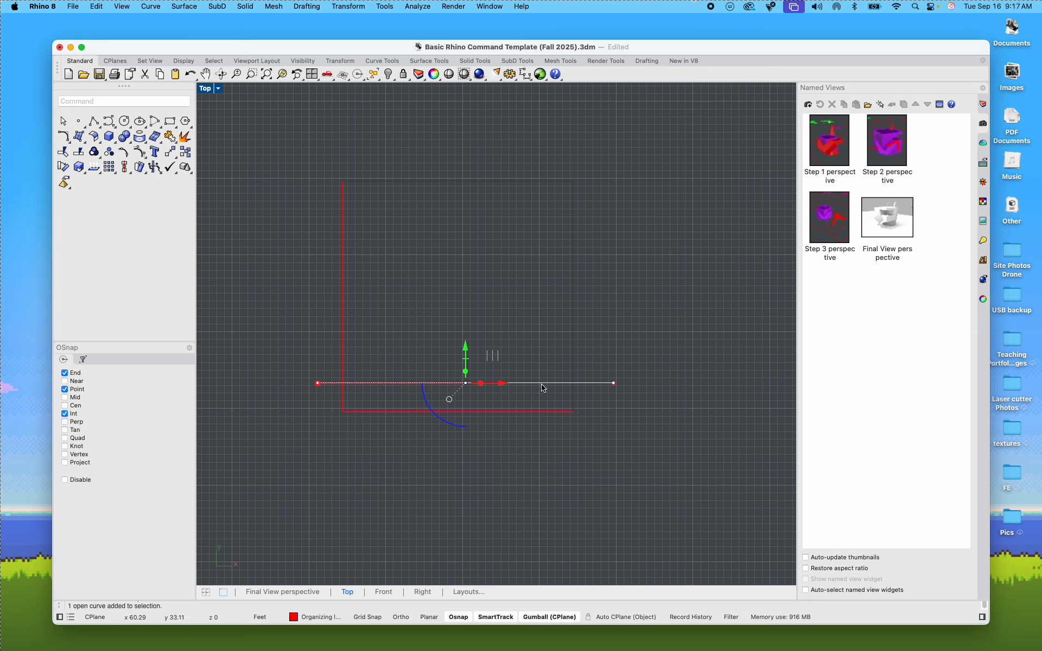
text(copy)
key(Return)
click(656, 401)
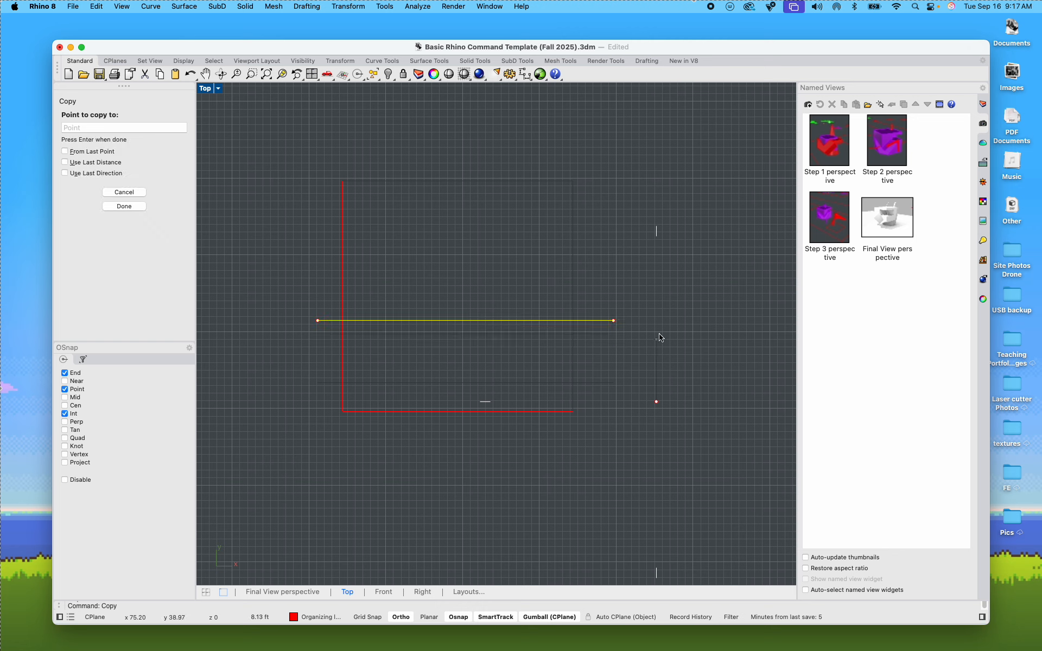
click(660, 292)
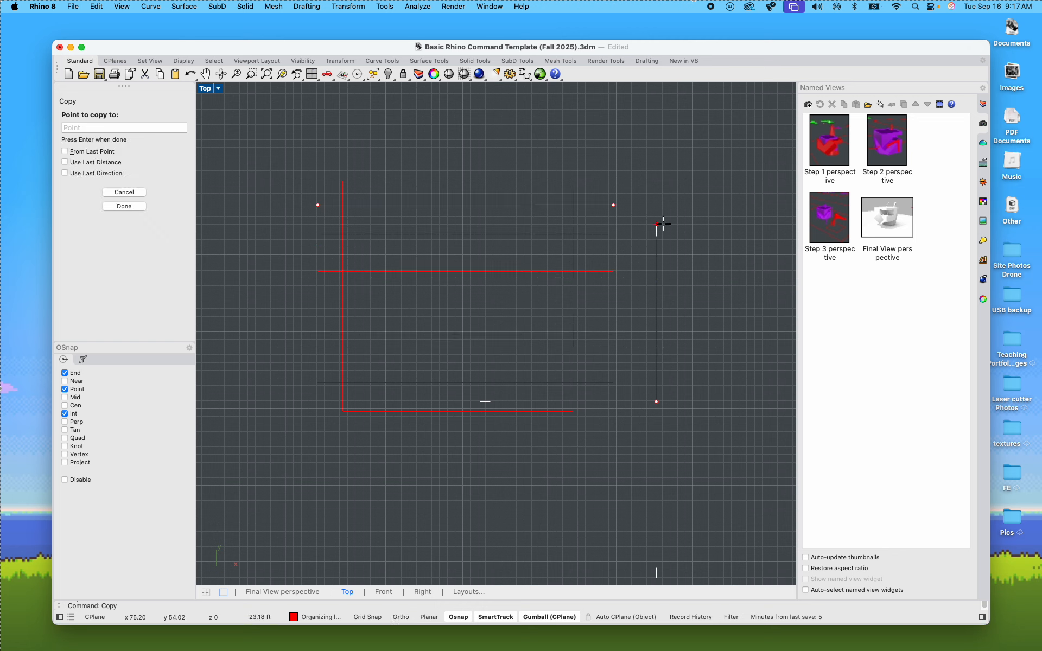
key(Return)
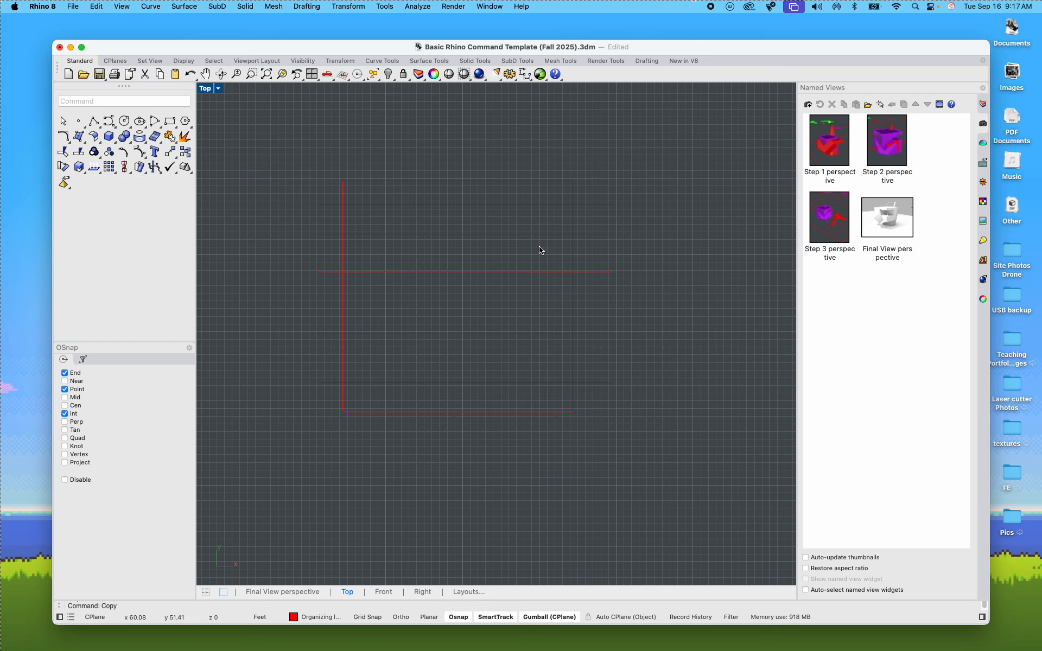
Step: Copy the five horizontal lines in place and rotate the copies 90 degrees to form a 5 by 5 grid
click(530, 411)
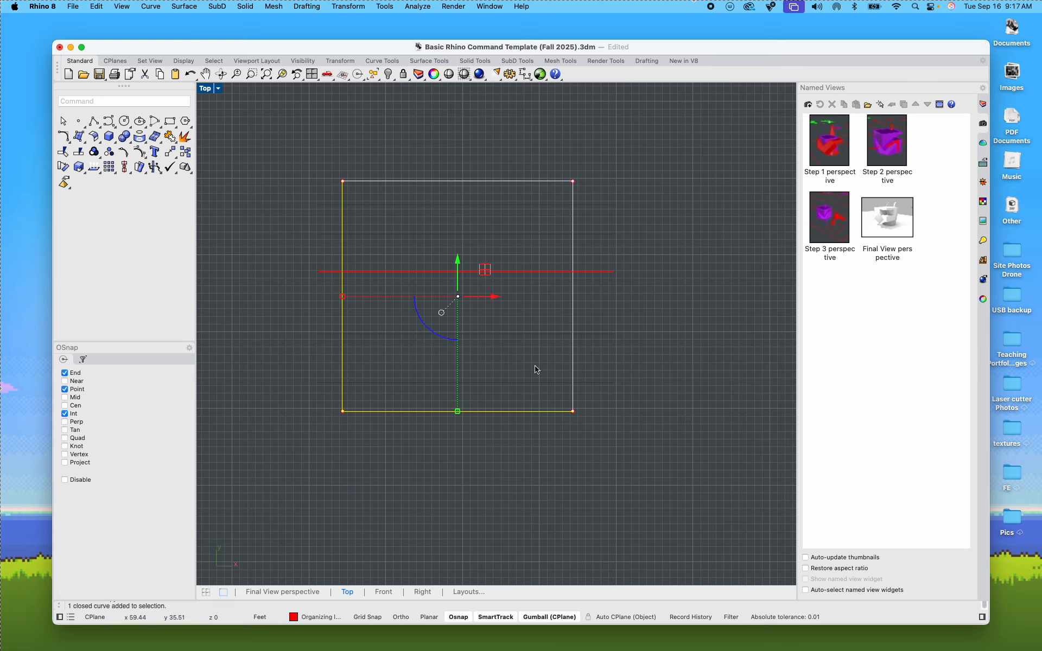
click(535, 368)
scroll(369, 293, up, 3)
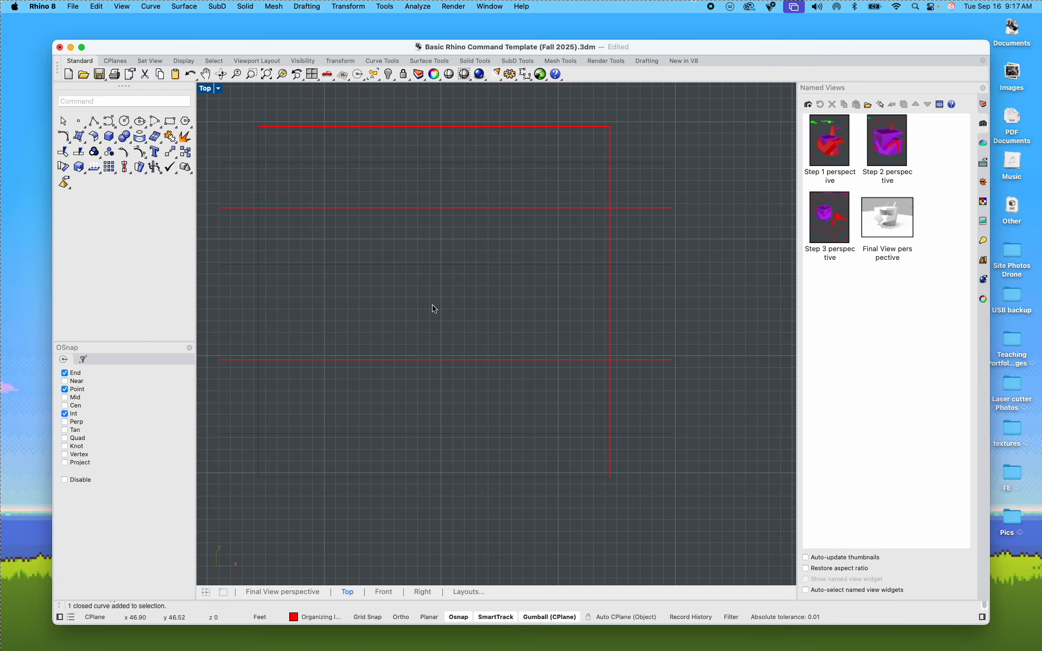
drag(472, 449, 362, 154)
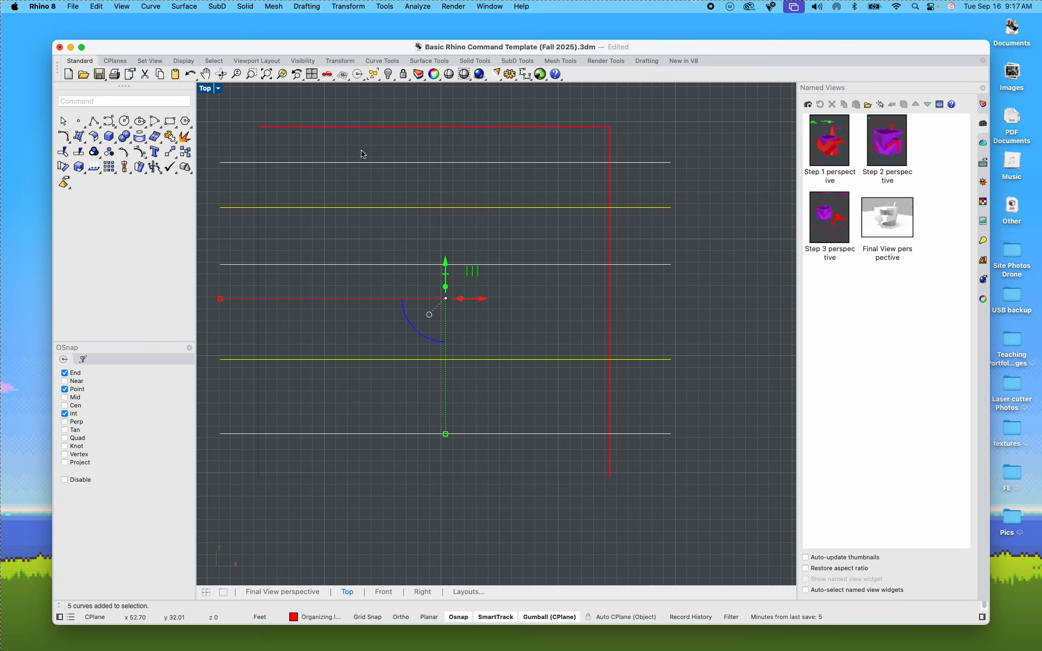
text(copy)
key(Return)
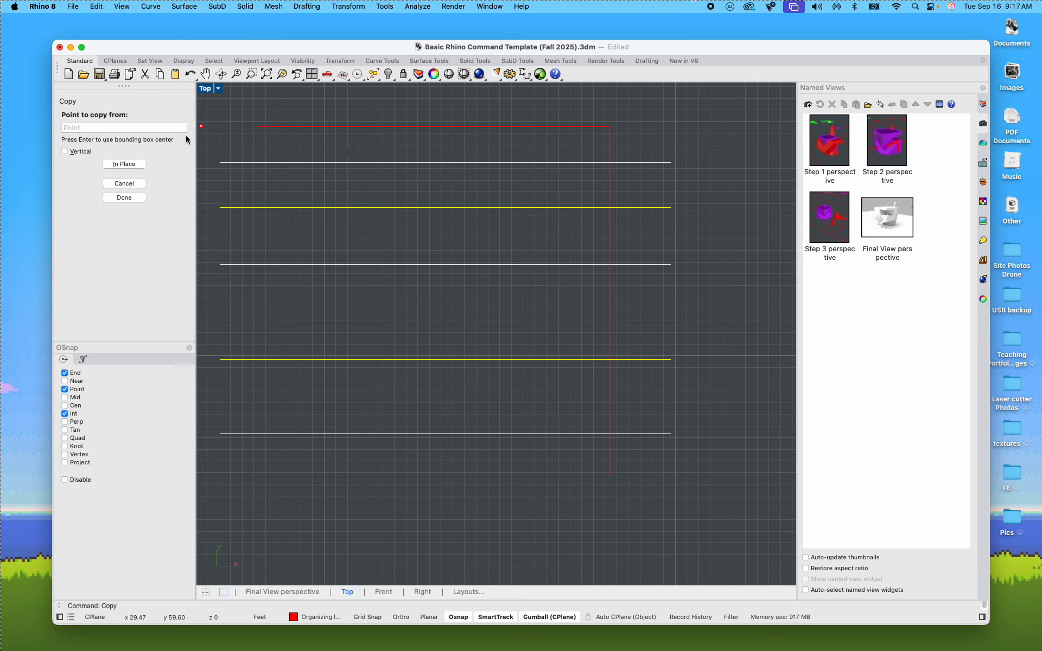
click(136, 164)
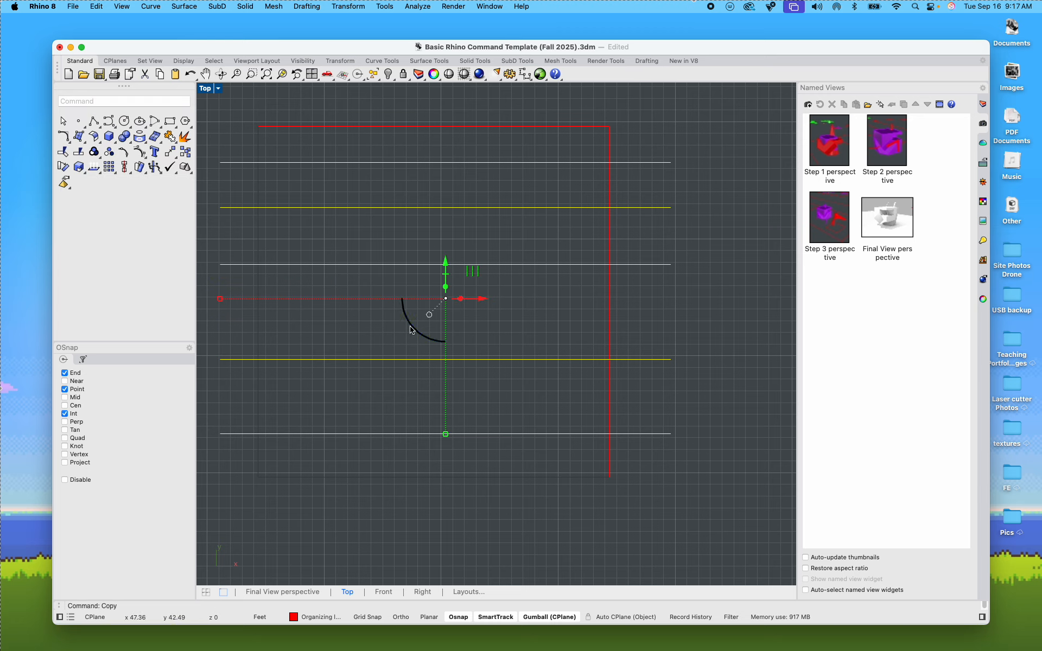
drag(411, 330, 440, 239)
mouse_move(483, 298)
mouse_down()
mouse_move(459, 310)
mouse_move(483, 314)
mouse_up()
Step: Trim the grid line ends that extend outside the square frame on all four sides
scroll(632, 336, down, 5)
drag(641, 380, 459, 232)
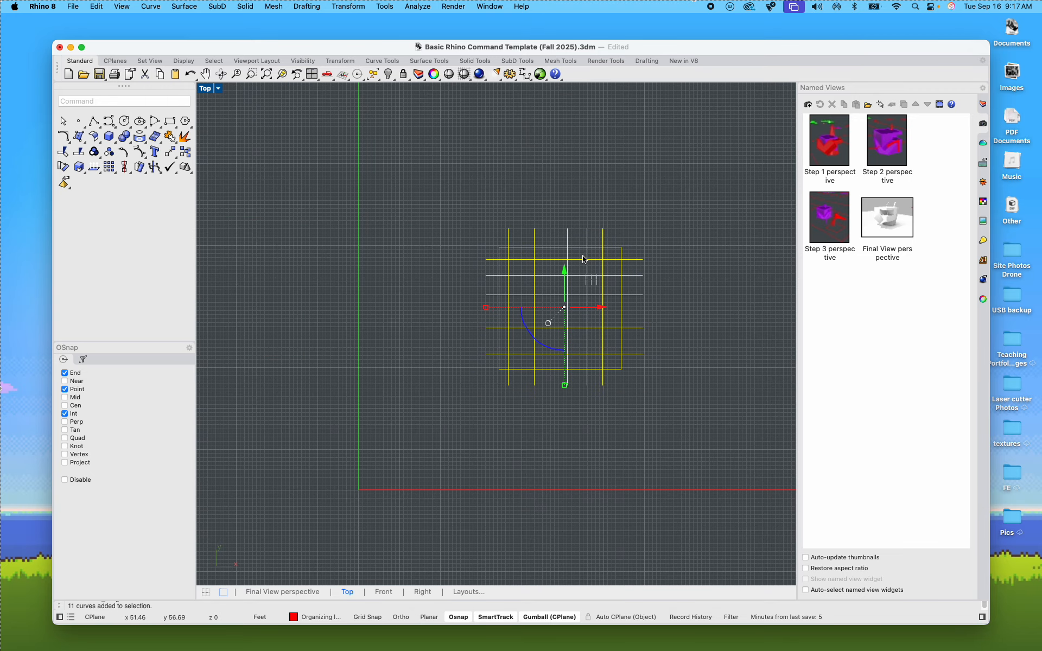
text(trim)
key(Return)
scroll(631, 310, up, 5)
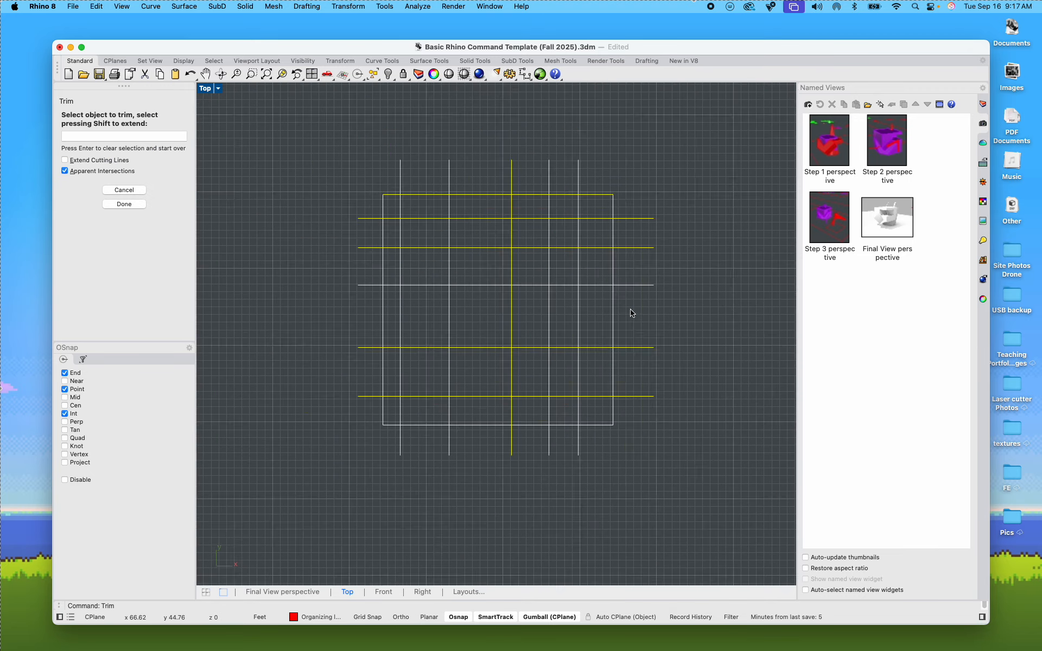
drag(672, 458, 640, 173)
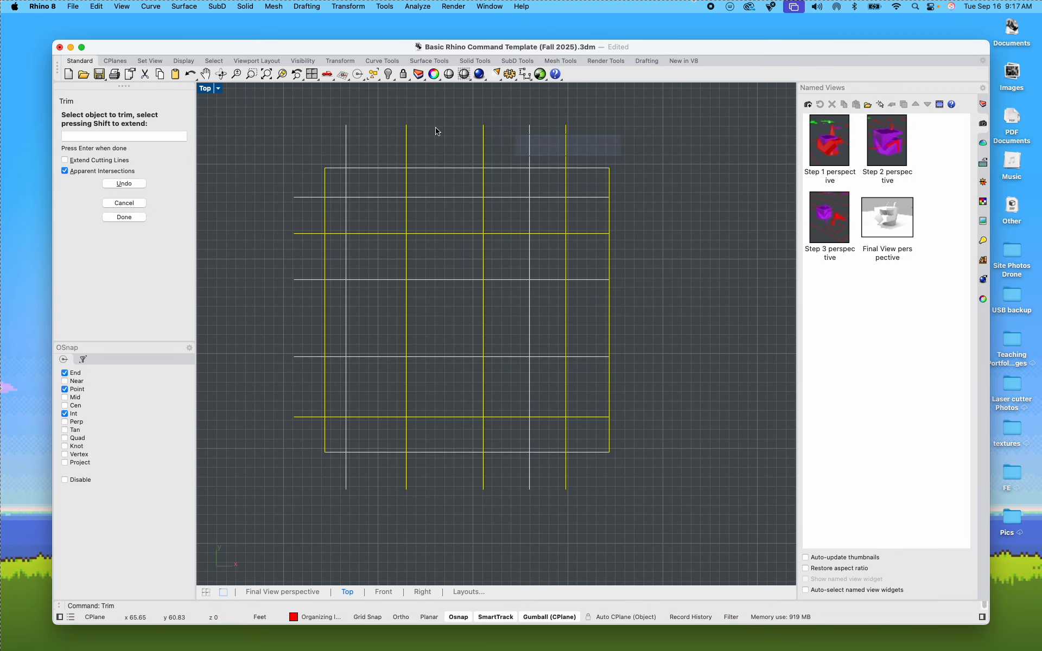
drag(302, 441, 266, 175)
drag(616, 513, 315, 463)
key(Return)
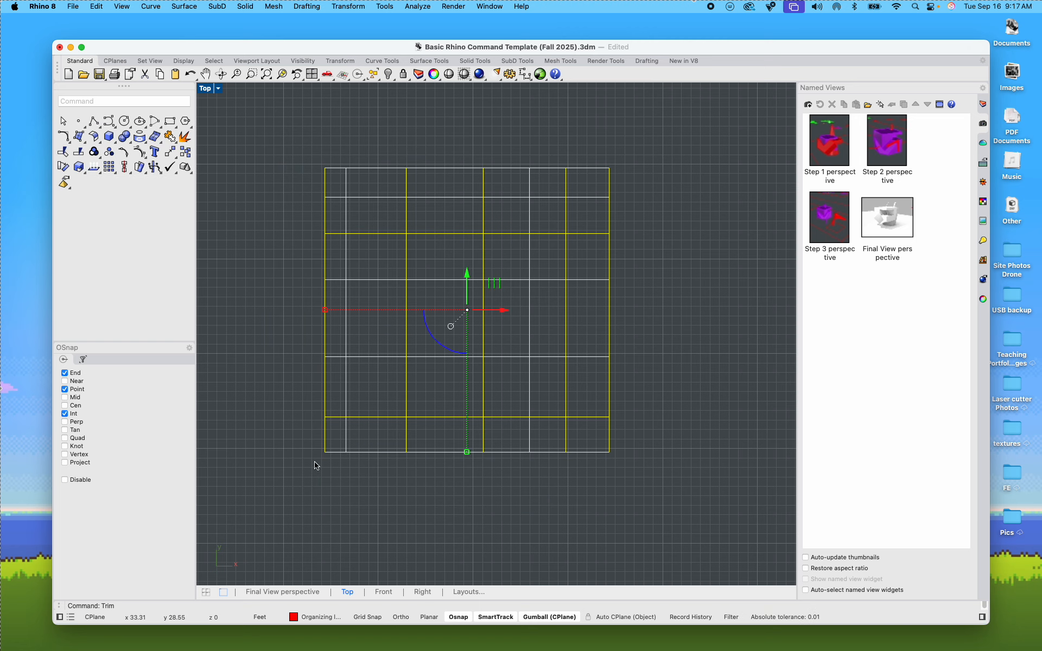
key(Escape)
Step: Move the whole trimmed grid and its frame straight up to free space below
scroll(328, 449, down, 3)
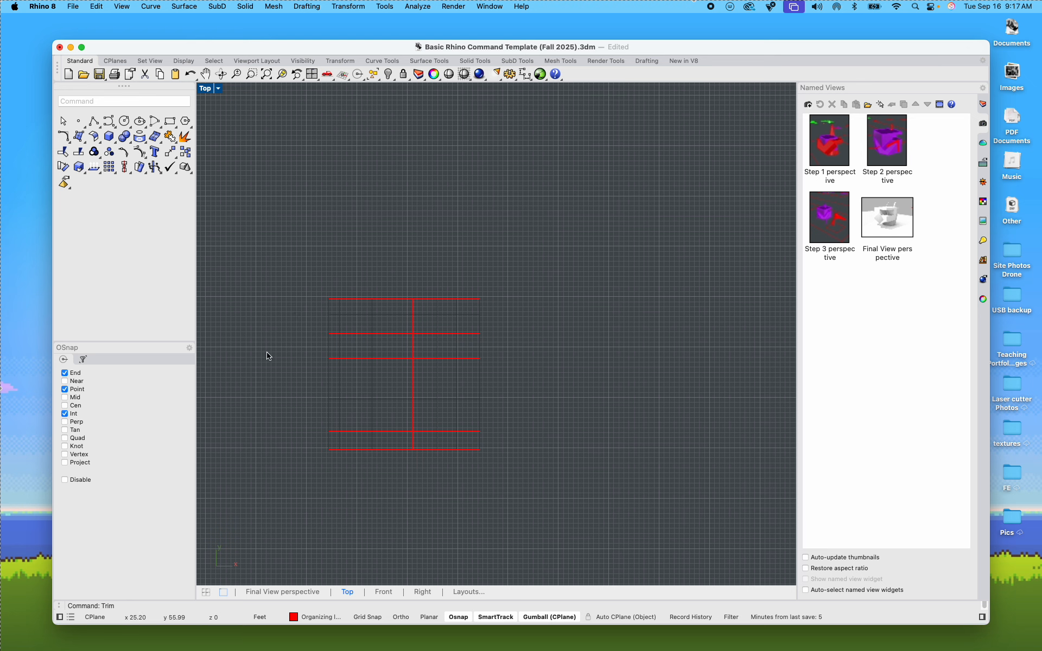
drag(288, 286, 593, 519)
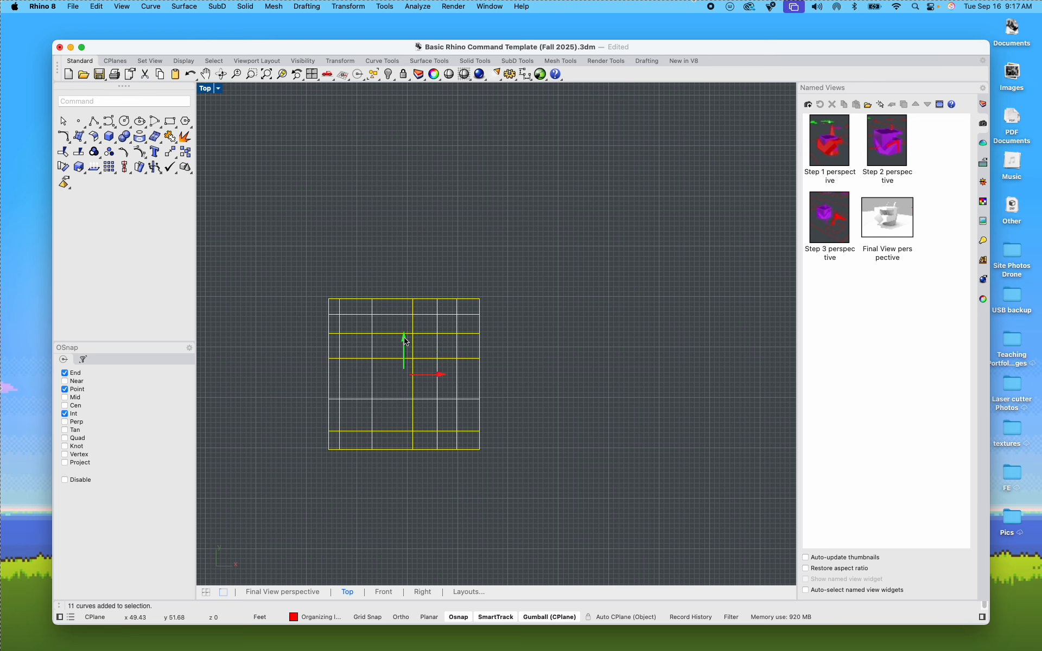
drag(404, 337, 411, 176)
key(Escape)
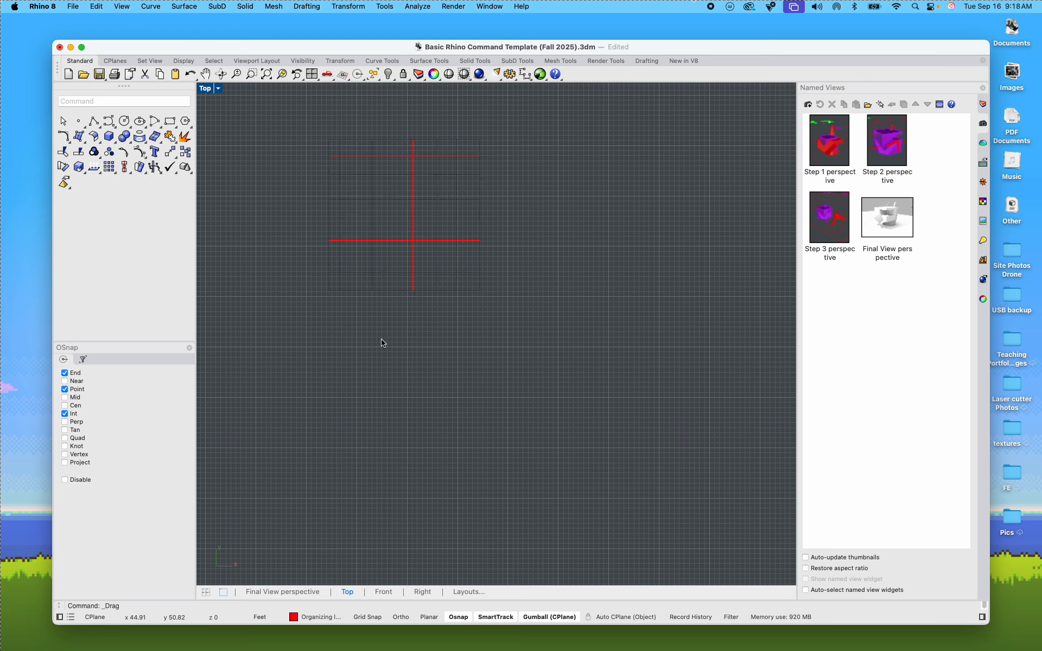
Step: Copy only the outer square frame to the empty area directly below the grid
click(384, 290)
text(copy)
key(Return)
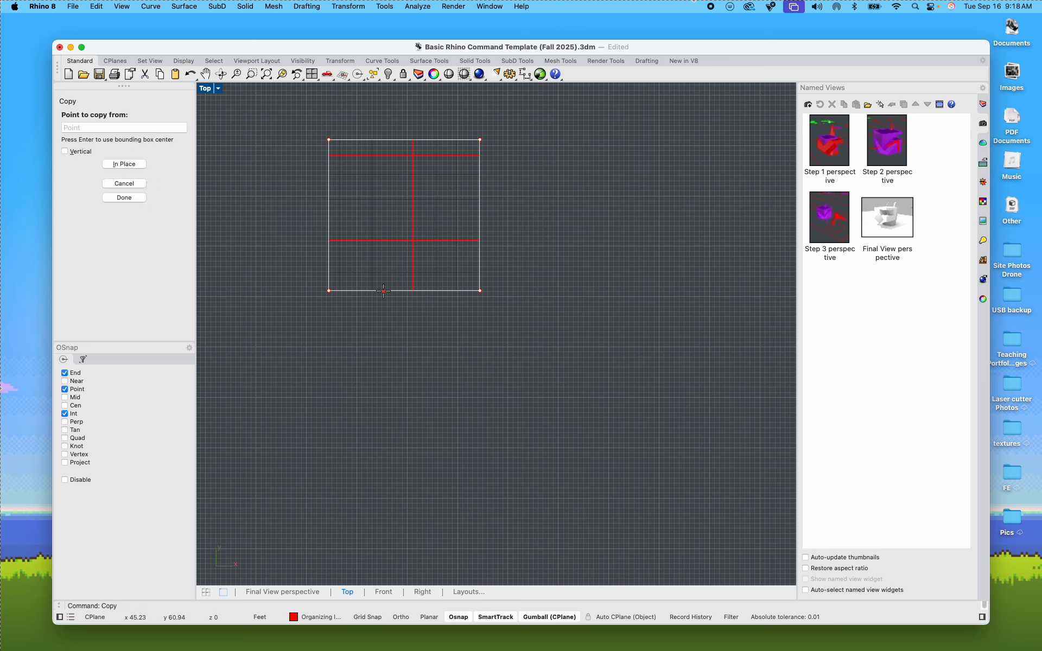
click(469, 347)
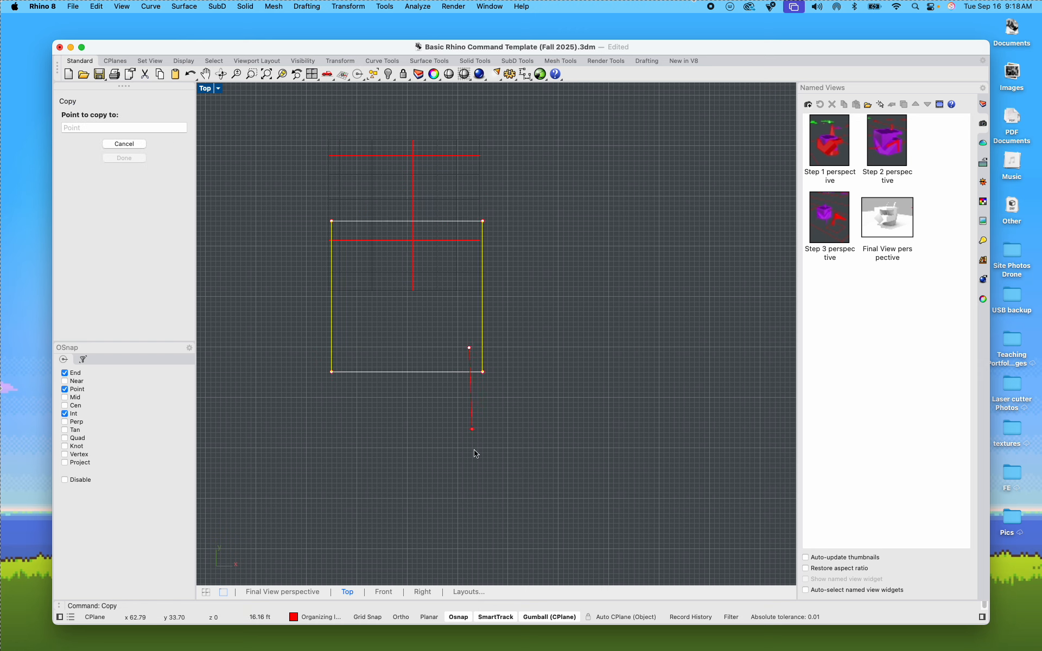
click(482, 530)
key(Return)
scroll(465, 491, down, 3)
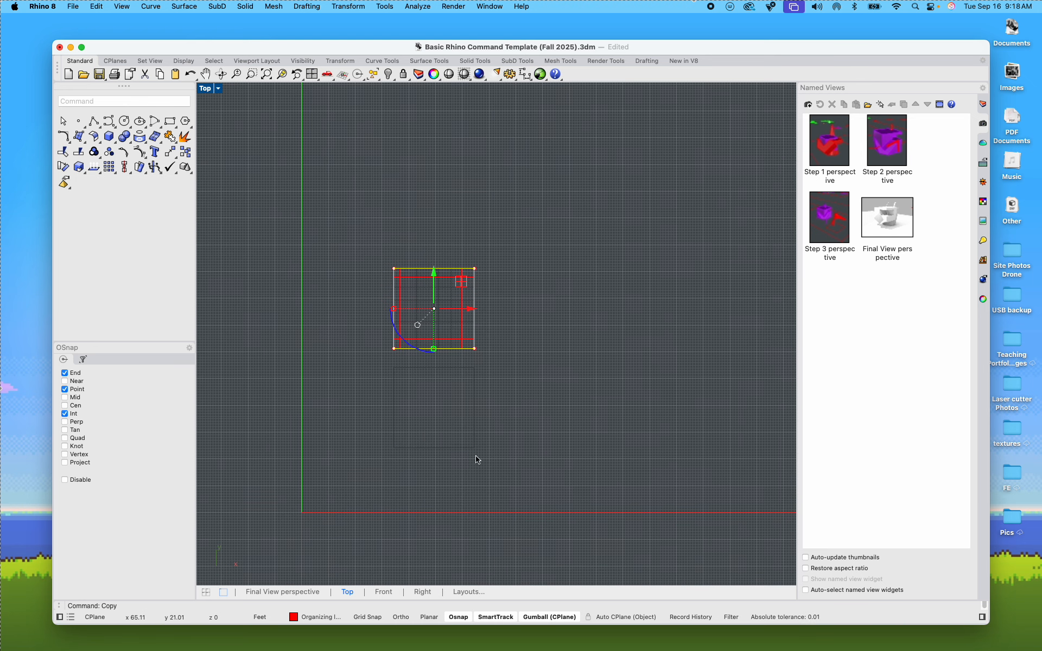
Step: Explode the copied square frame below the grid into separate line segments
scroll(408, 350, up, 2)
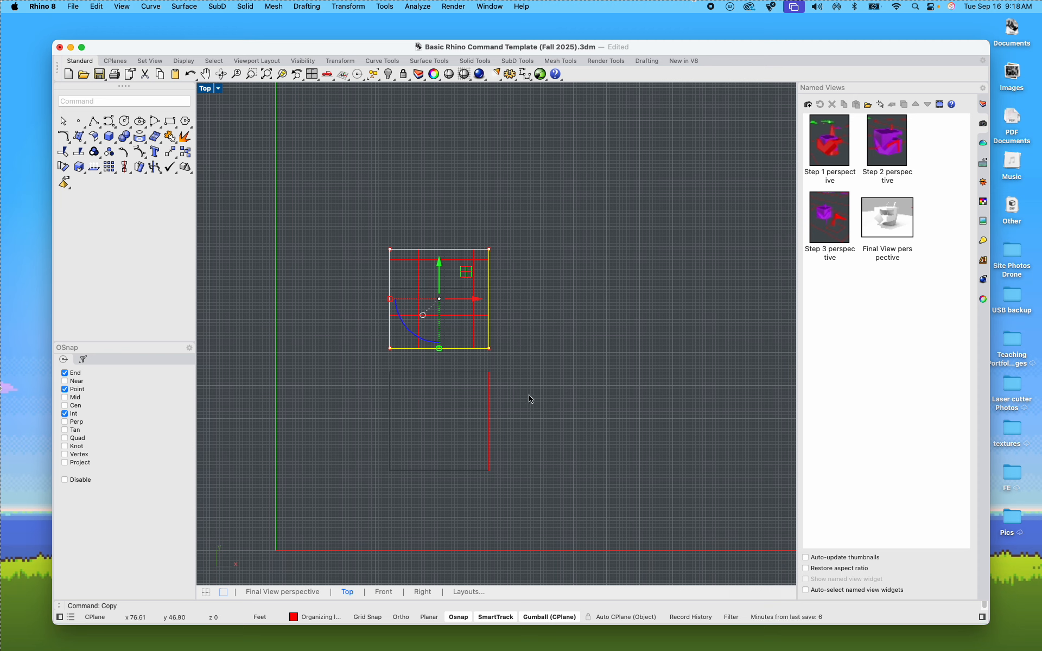
key(Escape)
scroll(417, 326, up, 5)
scroll(471, 391, down, 5)
click(398, 328)
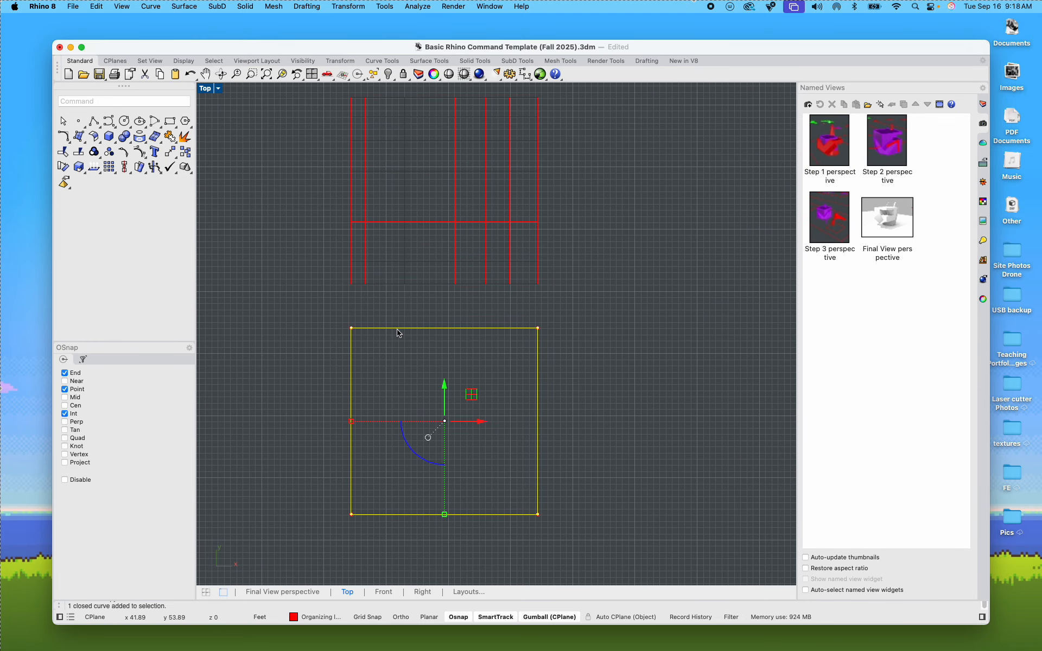
text(Explode)
key(Return)
click(586, 352)
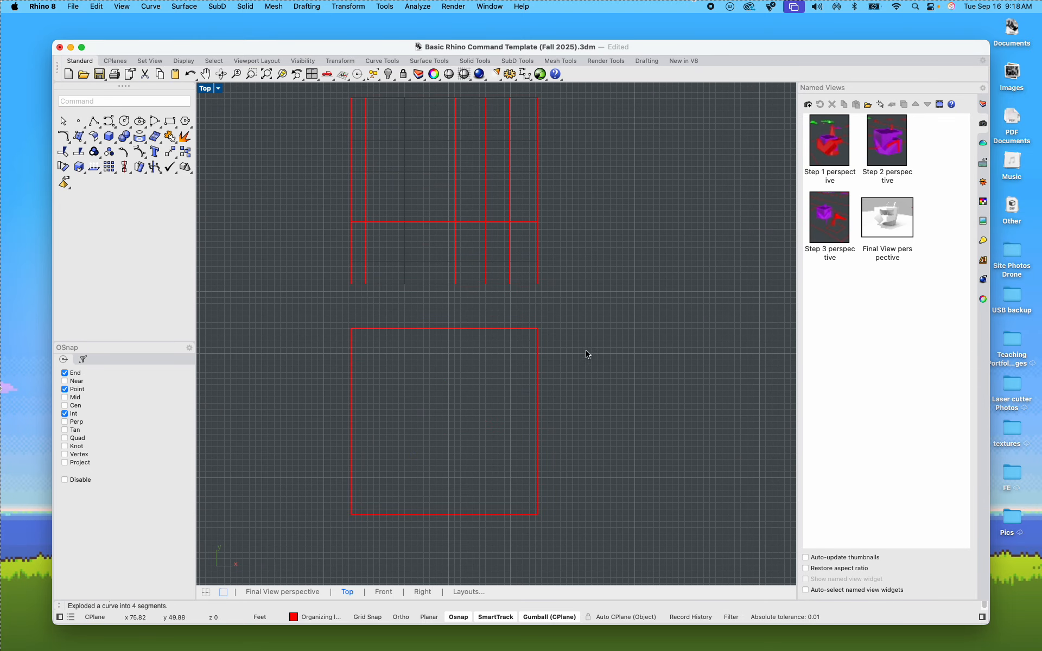
Step: Divide the upper edge of the exploded square into 5 equal segments marked with points
click(514, 330)
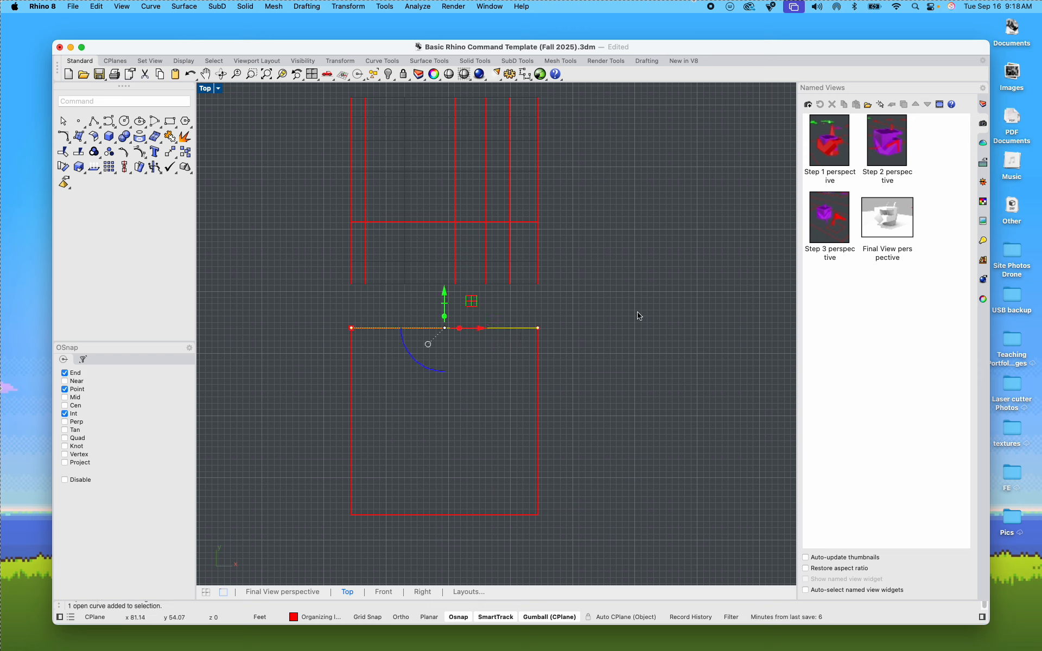
text(Divide)
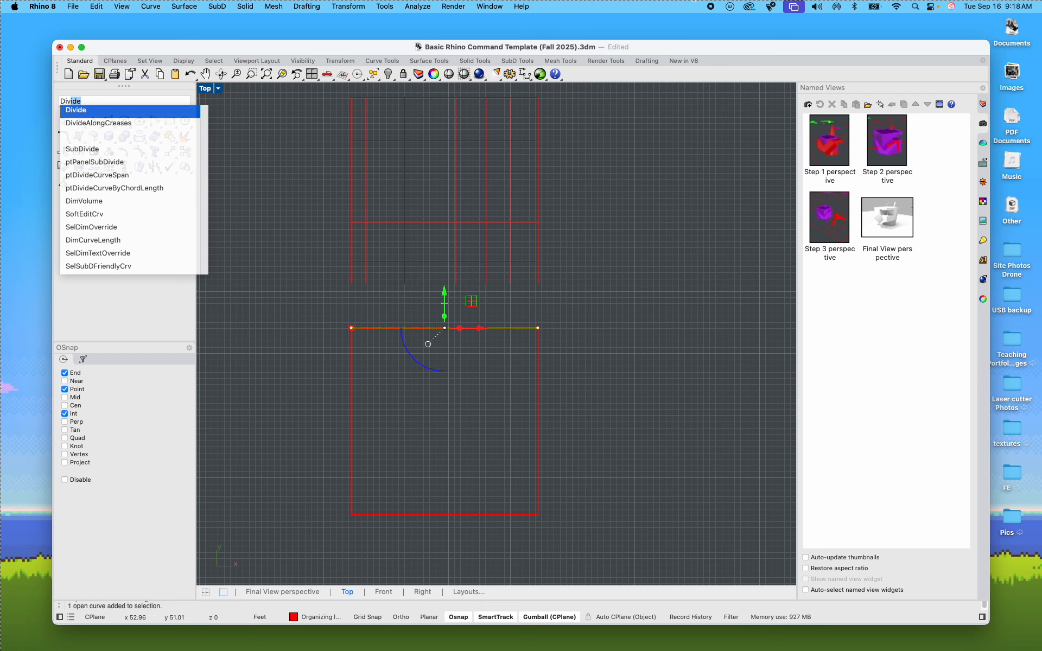
key(Return)
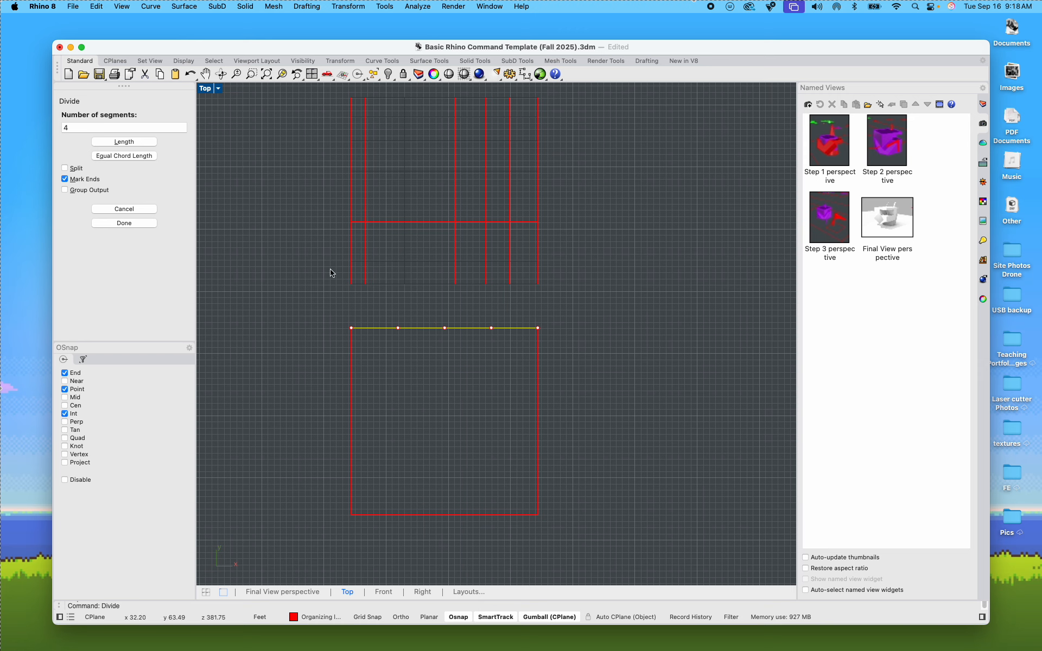
drag(102, 128, 46, 130)
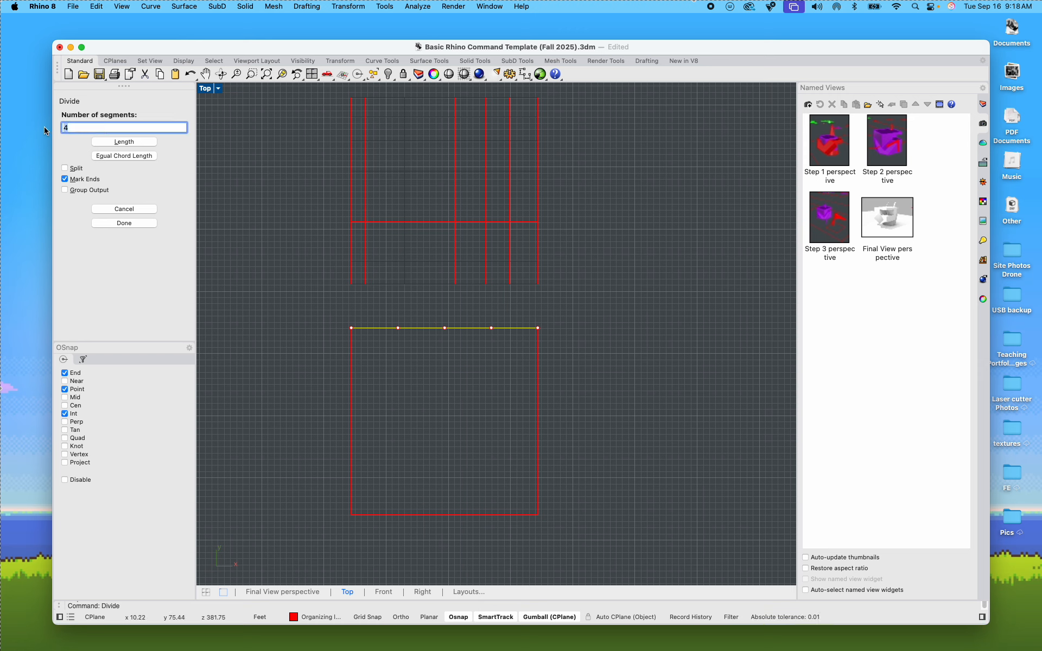
text(5)
key(Return)
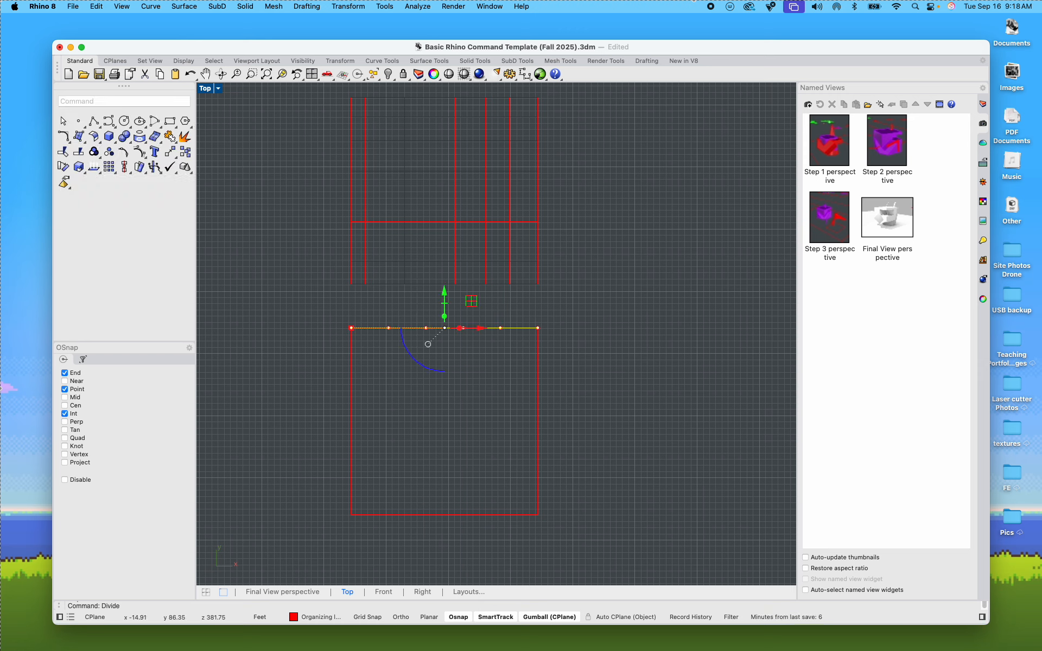
key(Escape)
scroll(367, 360, up, 3)
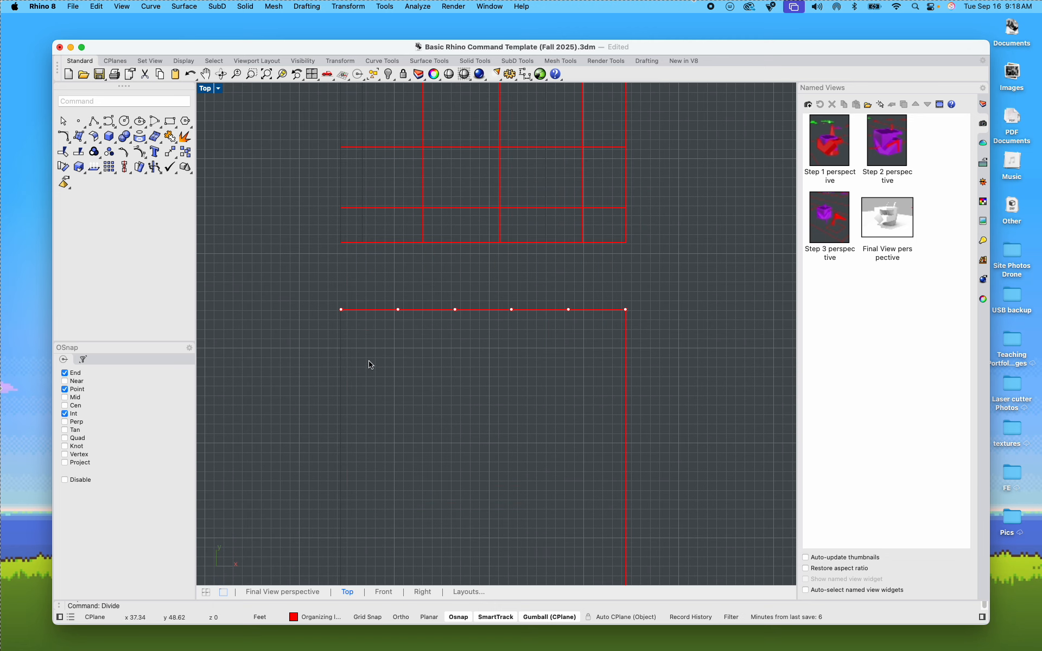
scroll(489, 359, down, 3)
click(319, 324)
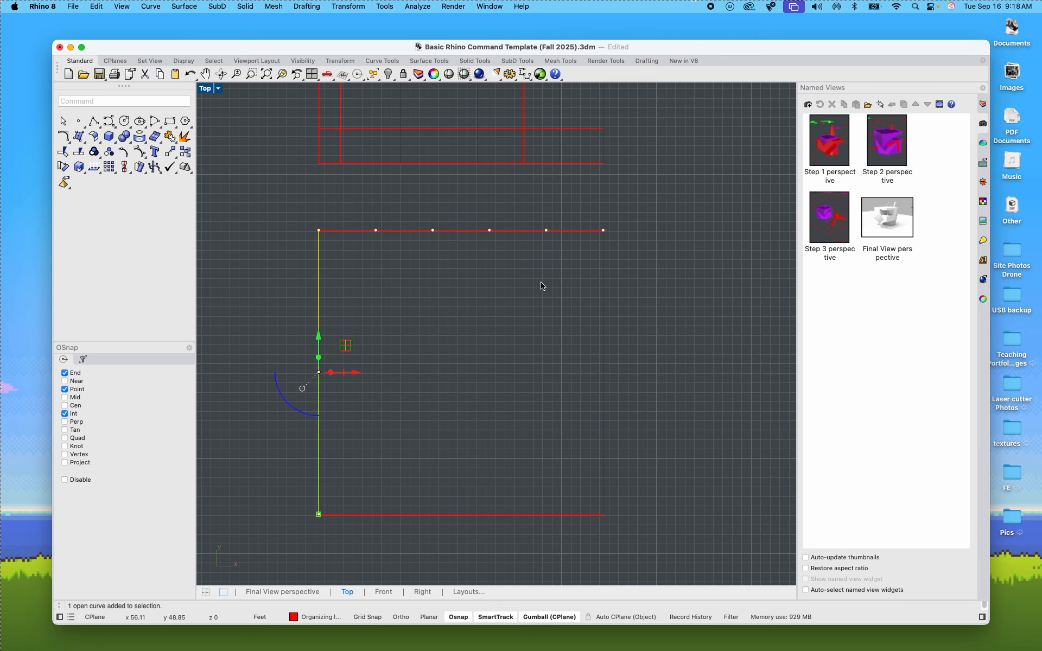
click(602, 308)
click(671, 313)
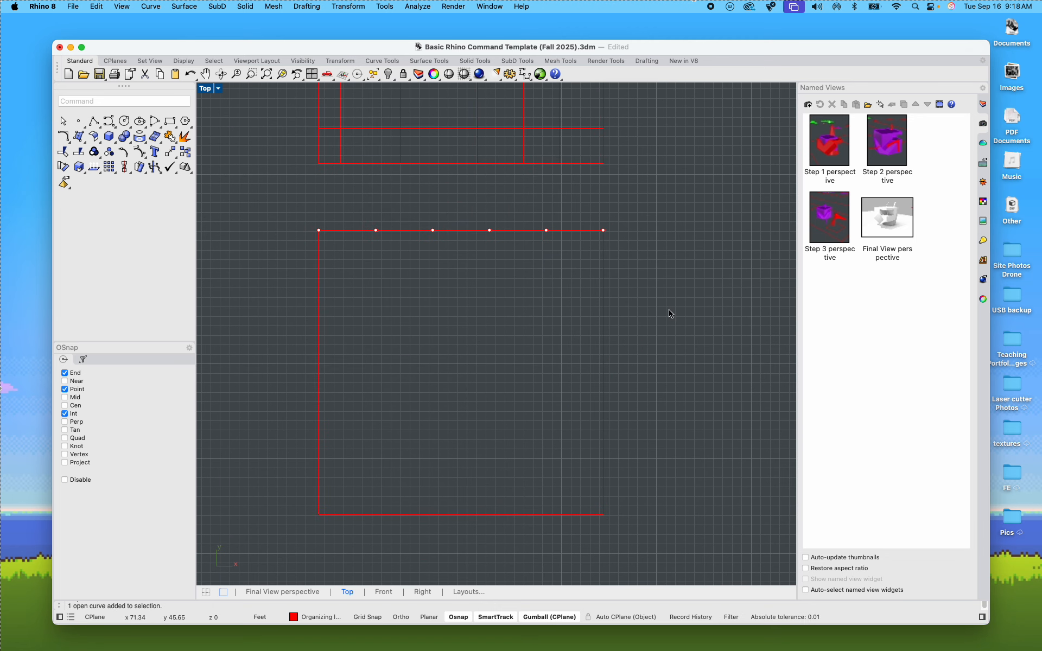
text(line)
key(Return)
key(Escape)
Step: Copy the square's right edge from its upper corner to each of the four interior division points along the upper edge
drag(658, 340, 548, 324)
text(copy)
key(Return)
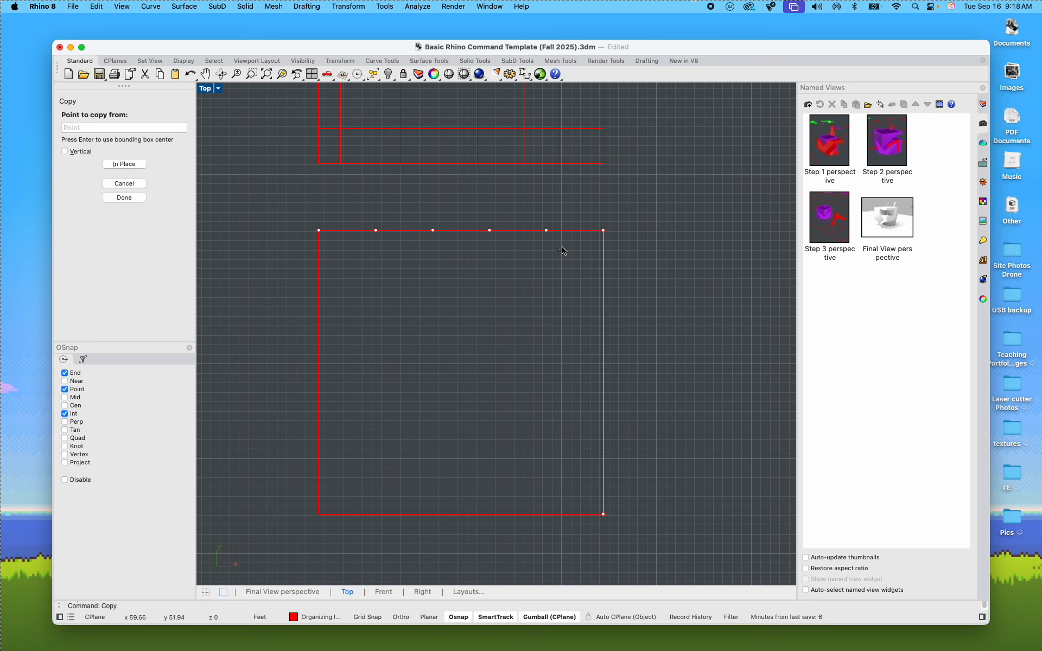
click(603, 230)
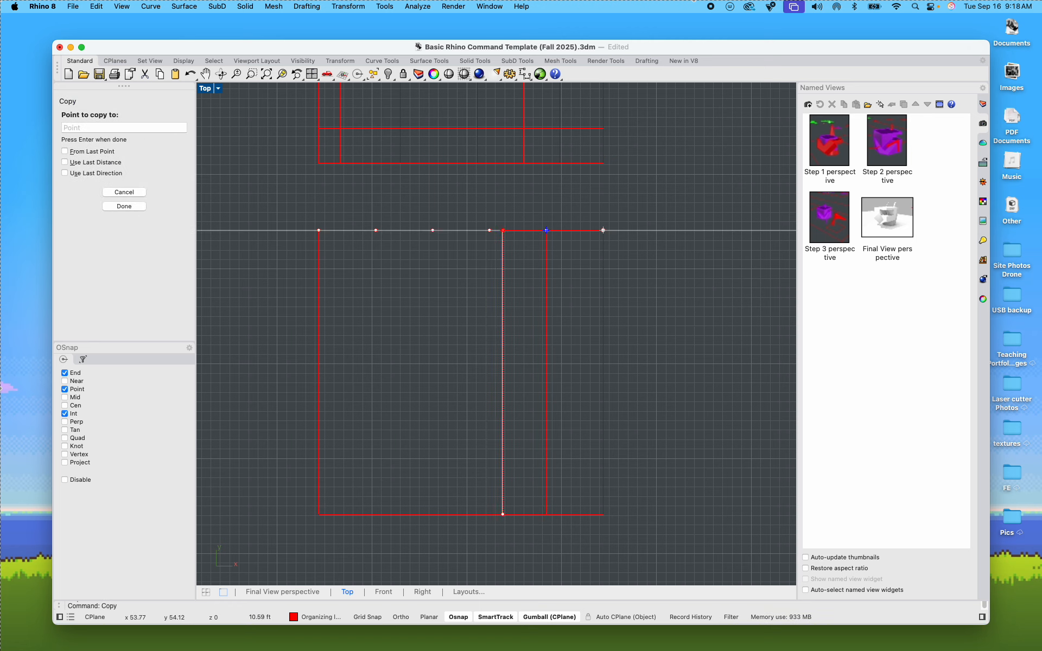
click(432, 230)
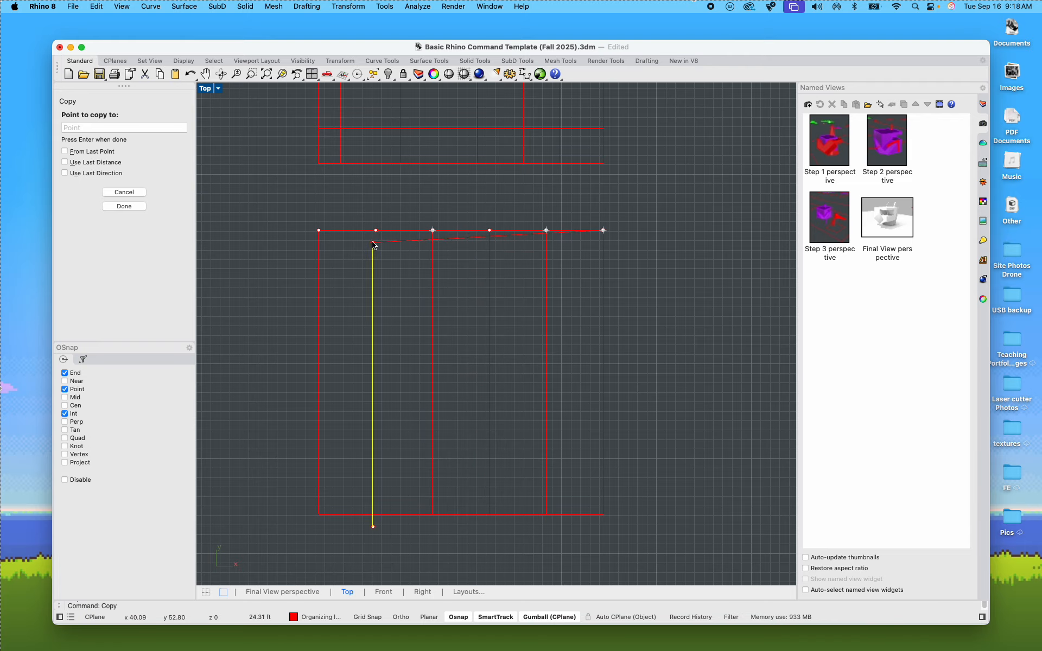
click(375, 230)
key(Return)
Step: Delete the interior vertical line closest to the left edge of the upper irregular grid
scroll(545, 417, down, 5)
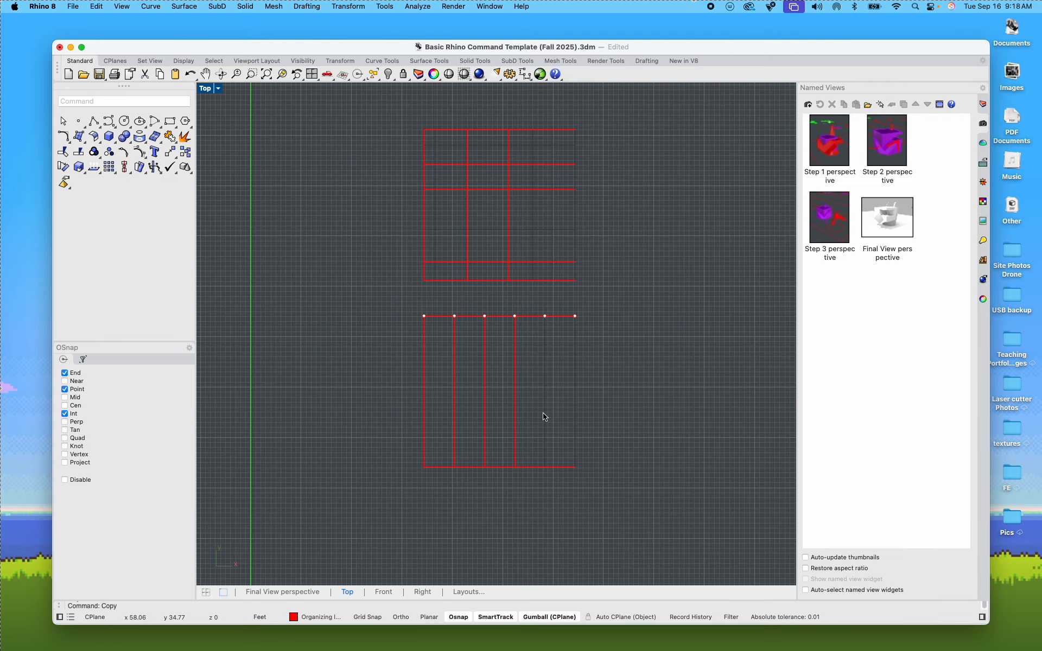
scroll(544, 416, up, 5)
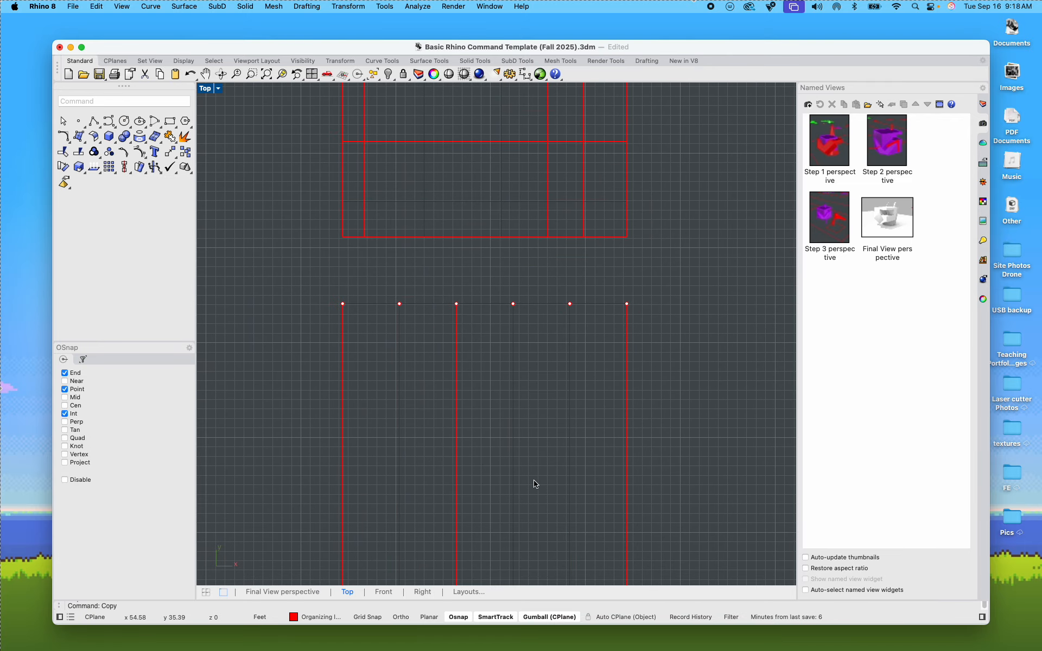
right_drag(536, 484, 529, 414)
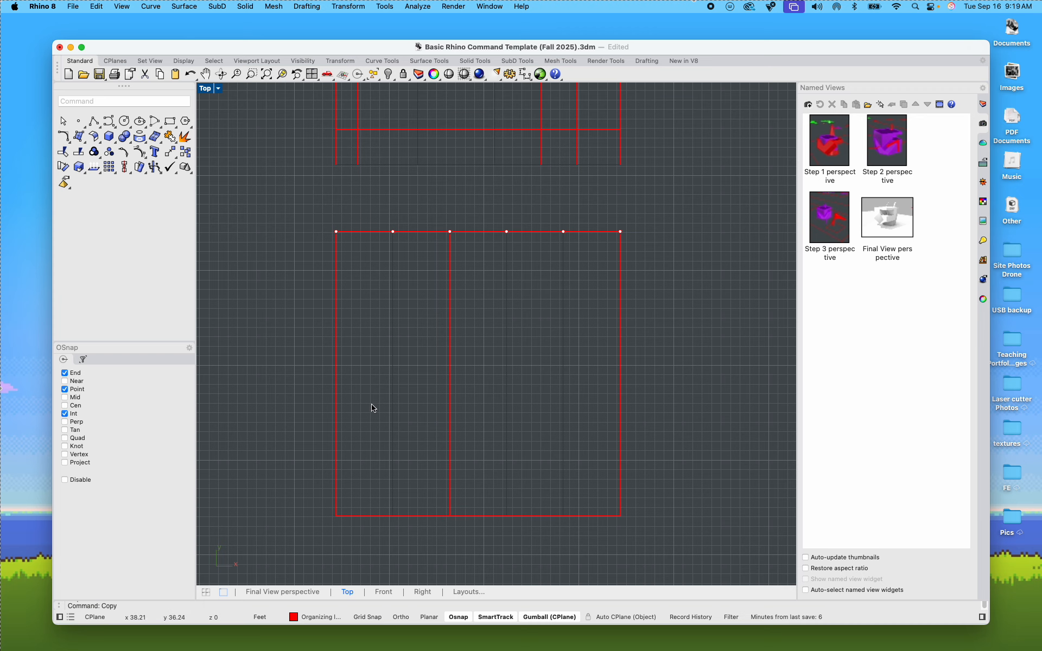
right_drag(596, 290, 600, 488)
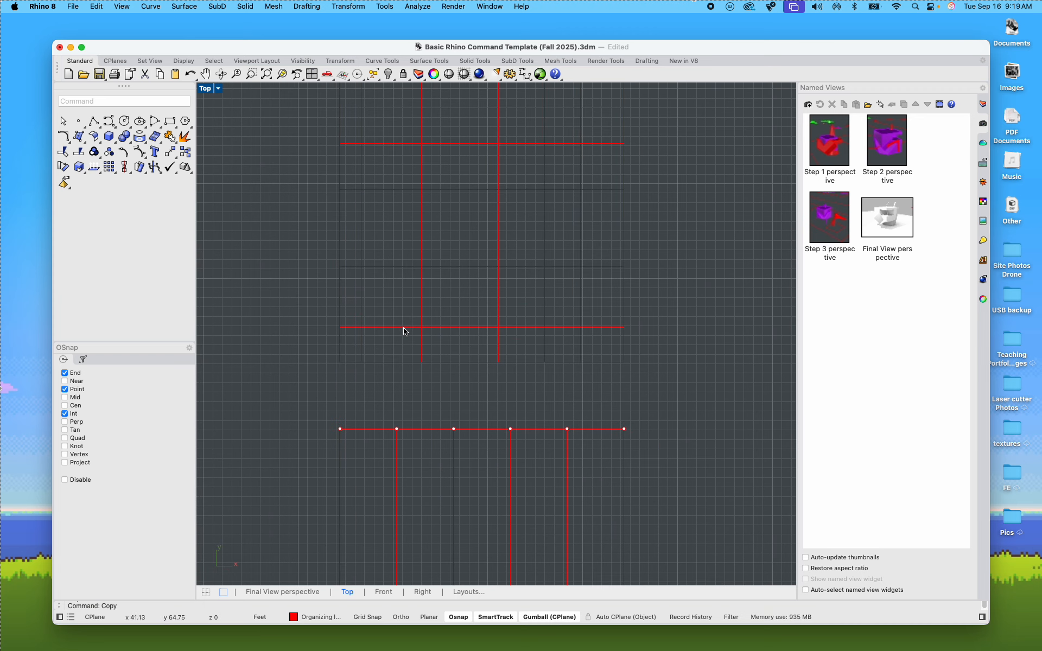
click(364, 303)
key(Delete)
right_drag(457, 308, 454, 387)
right_drag(513, 470, 500, 361)
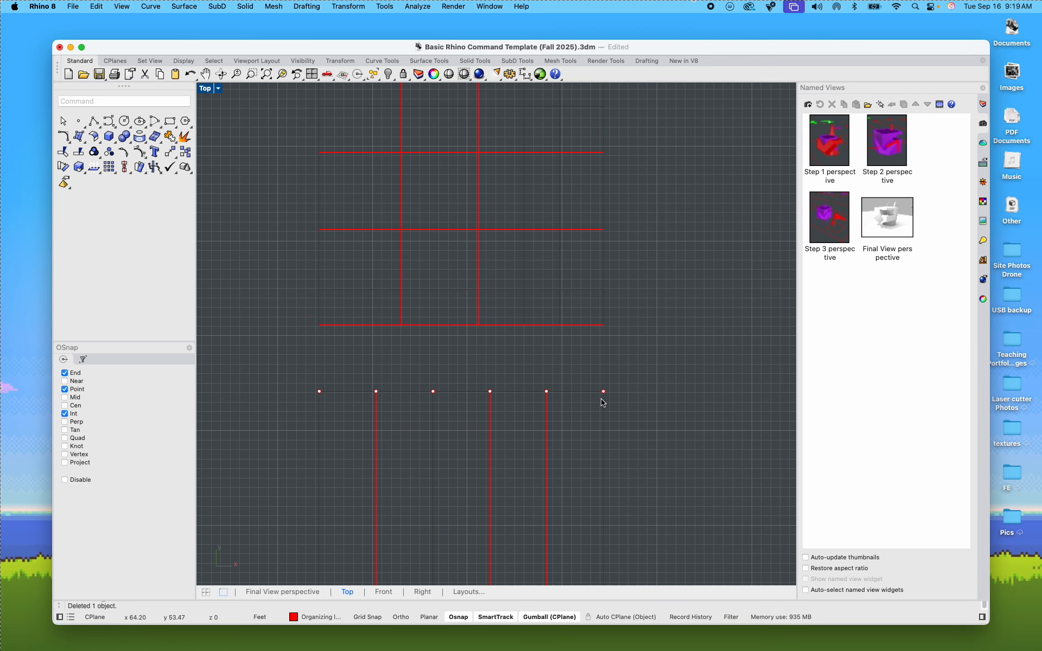
right_drag(410, 472, 449, 344)
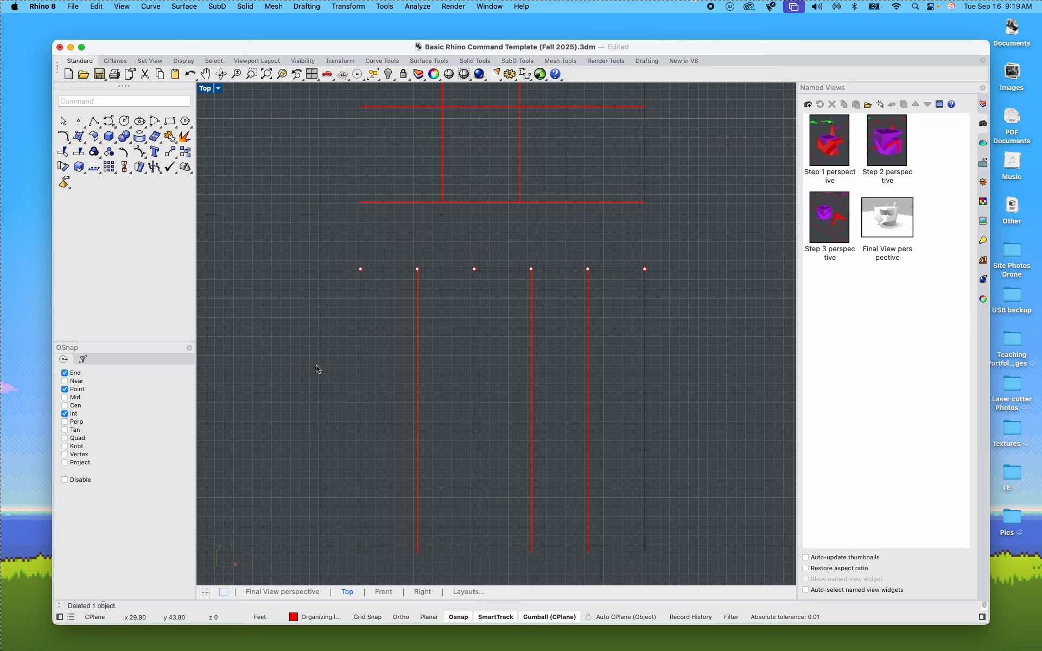
Step: Divide the left edge of the lower square into 5 equal segments marked with points
right_drag(392, 371, 385, 302)
click(354, 314)
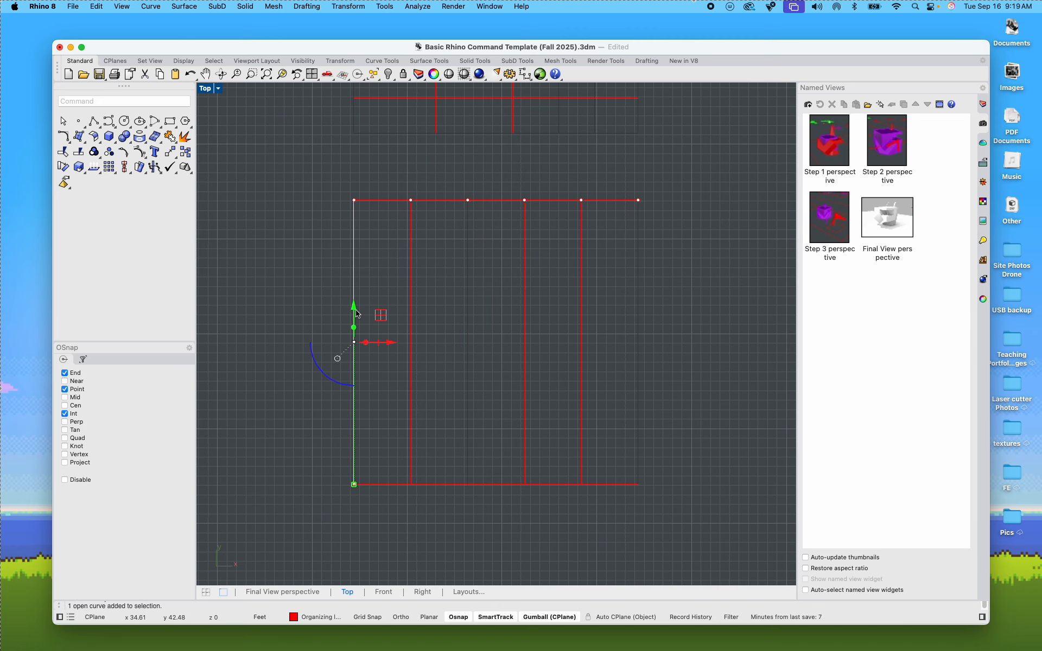
text(Divide)
key(Return)
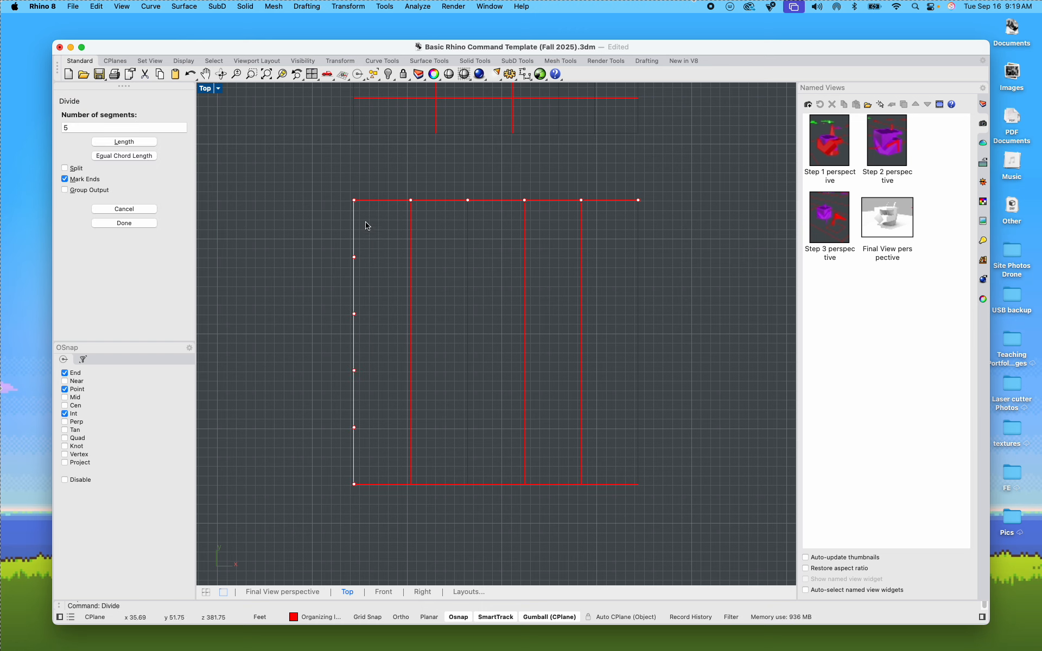
key(Return)
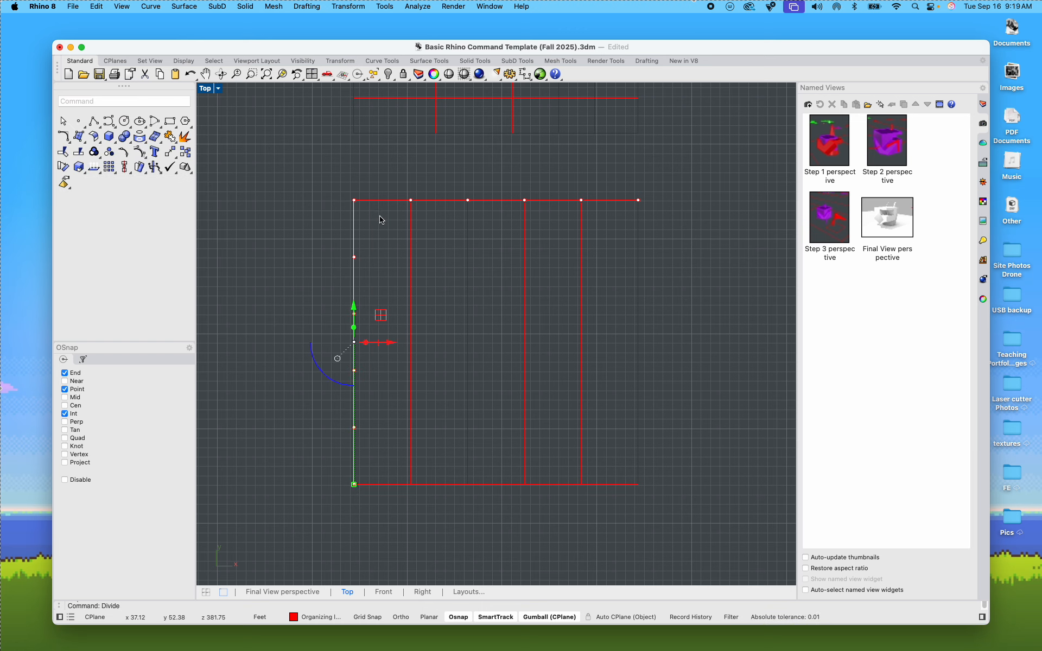
Step: Copy the lower square's upper edge from its left corner to each of the four interior division points on the left edge
click(378, 202)
text(copy)
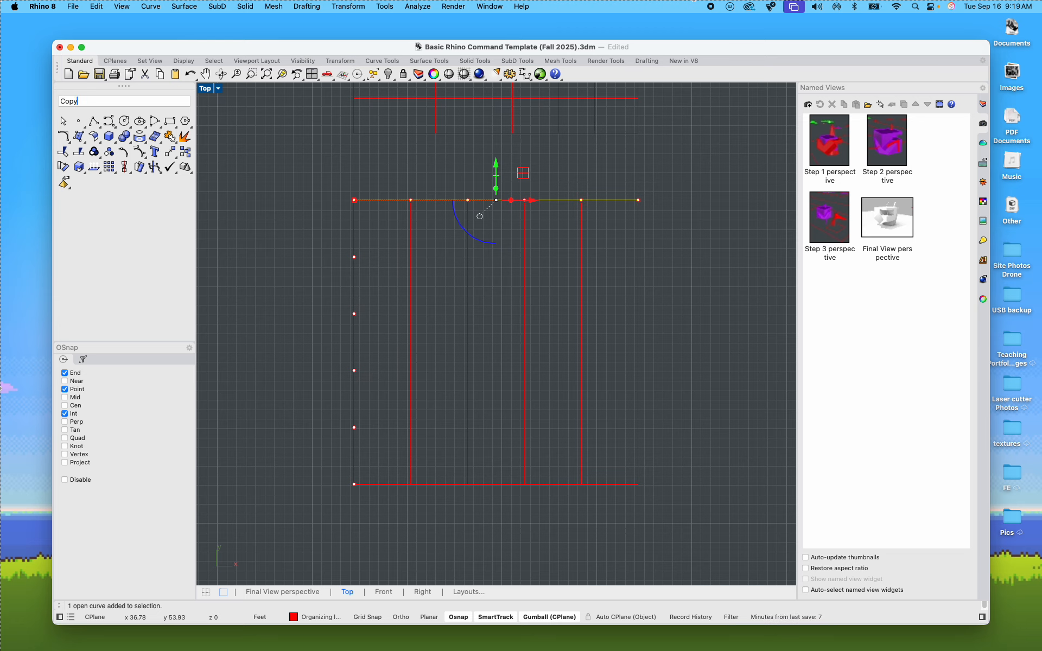
key(Return)
click(353, 200)
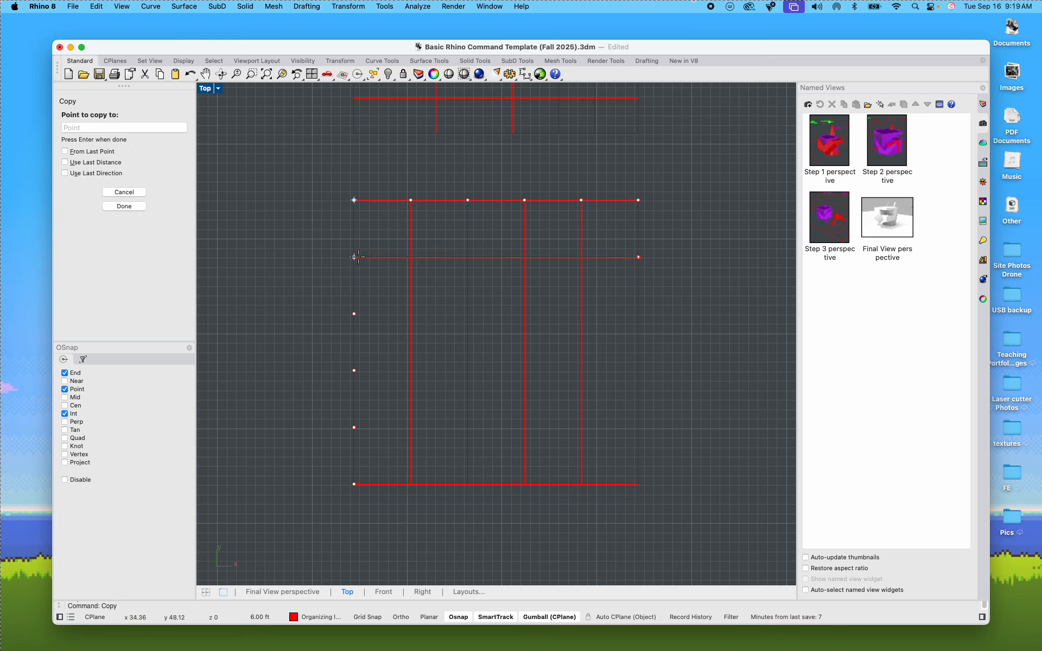
click(353, 313)
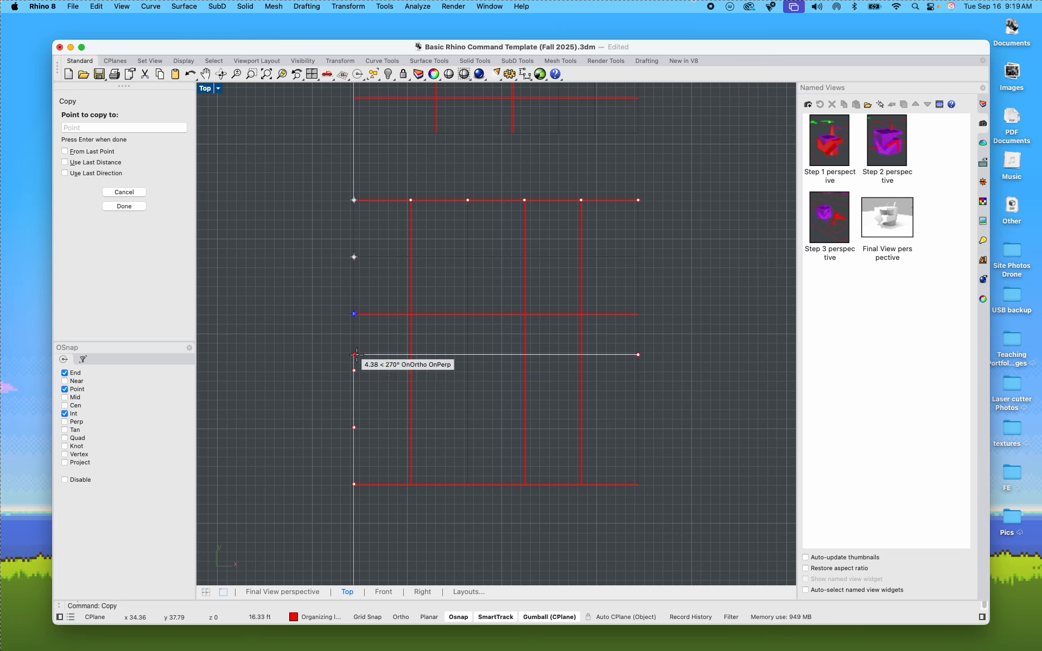
click(353, 428)
key(Return)
key(Escape)
Step: Delete all the division points along the upper edge of the evenly spaced grid, including both corners
scroll(474, 416, down, 3)
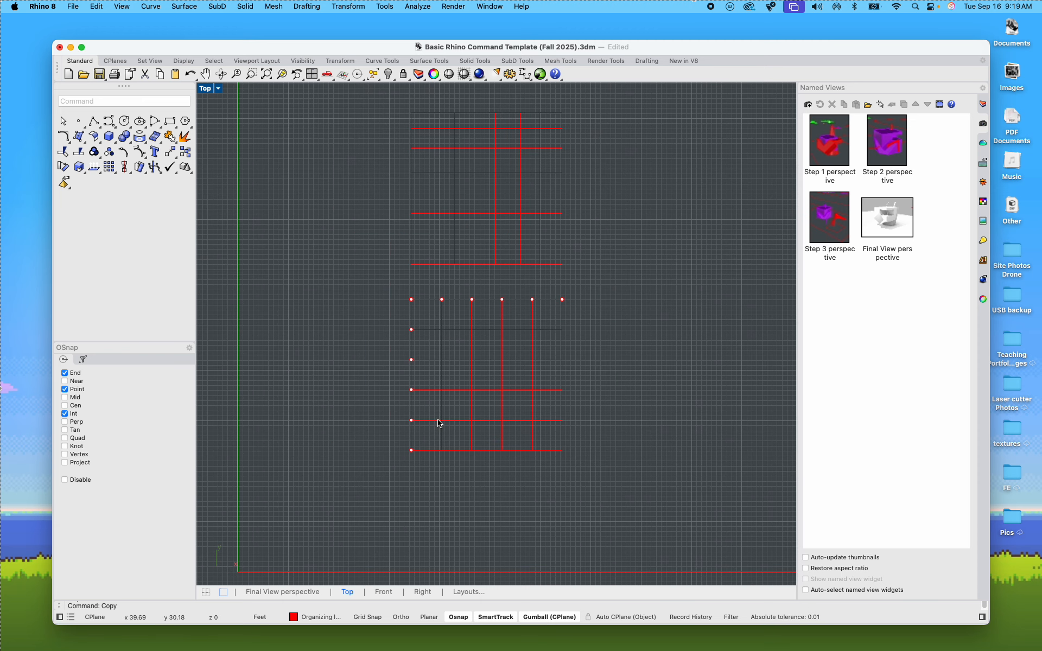
scroll(439, 380, up, 3)
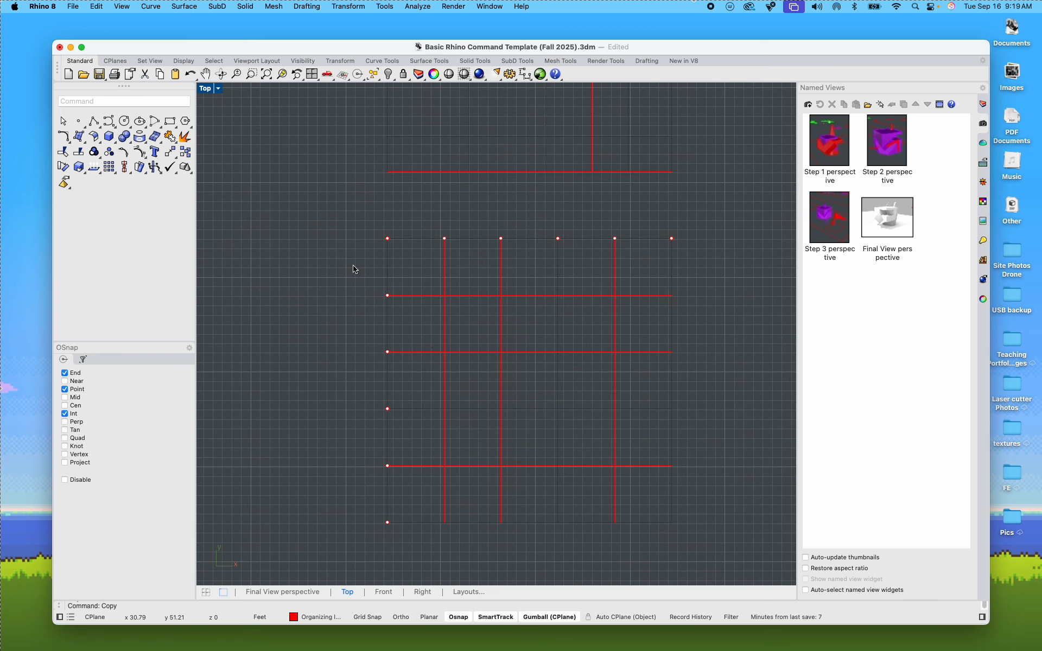
drag(355, 214, 420, 279)
key(Delete)
click(445, 238)
key(Delete)
click(500, 239)
key(Delete)
click(558, 238)
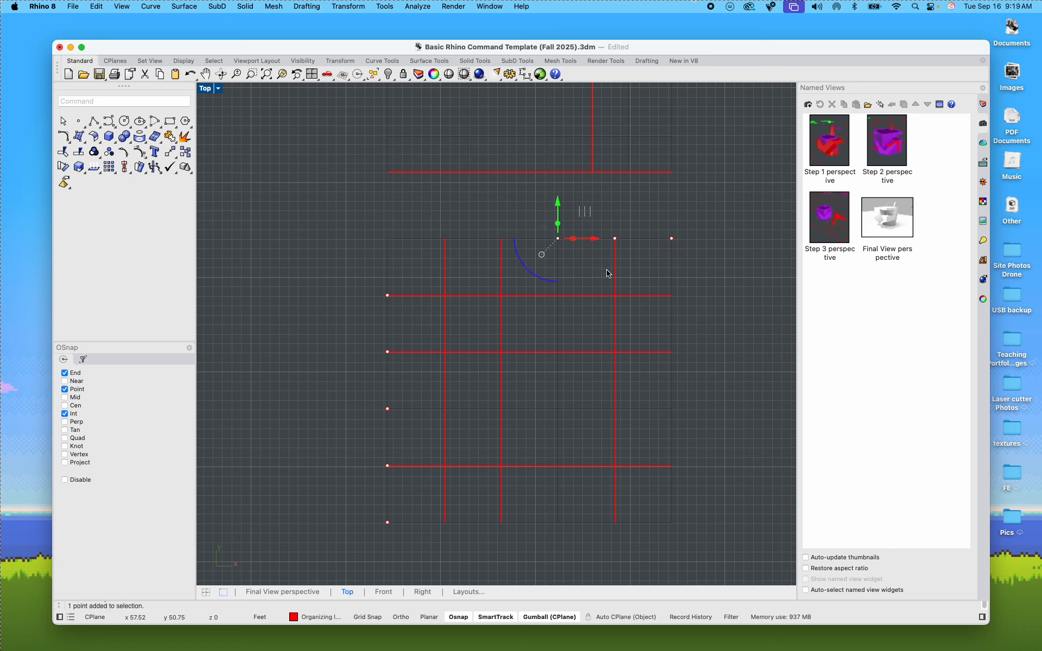
key(Delete)
click(615, 238)
key(Delete)
click(672, 238)
key(Delete)
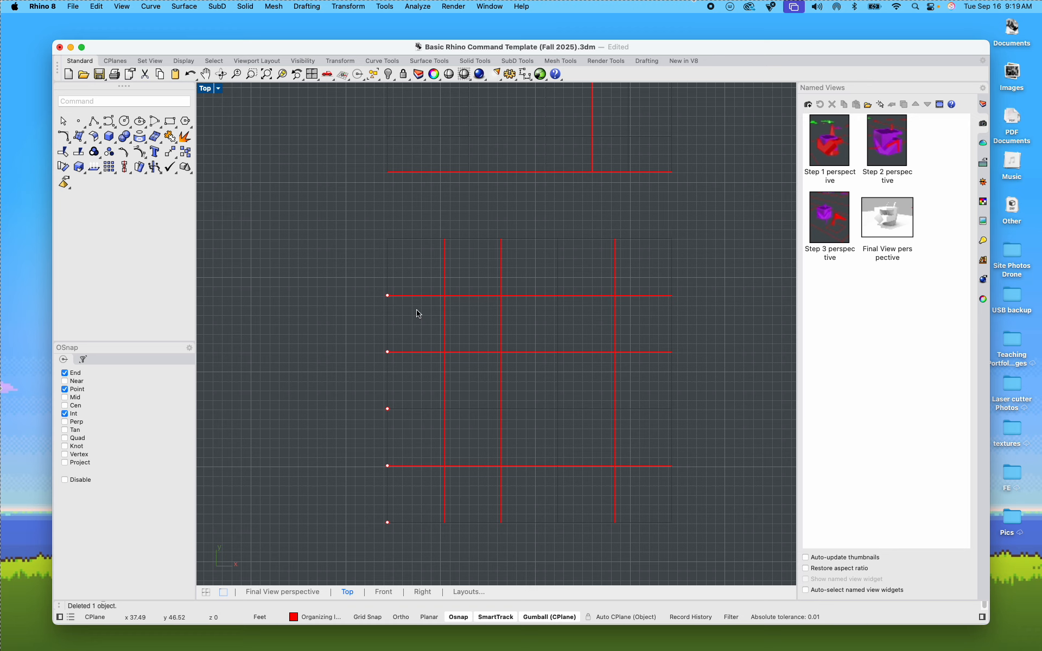
Step: Delete the remaining division points down the left edge of the evenly spaced grid
drag(361, 274, 419, 315)
key(Delete)
click(387, 351)
key(Delete)
click(387, 409)
key(Delete)
drag(365, 443, 413, 549)
key(Delete)
key(Delete)
Step: Copy the entire evenly spaced 5 by 5 grid into the empty space directly below it
scroll(360, 341, down, 5)
drag(359, 280, 548, 436)
text(copy)
key(Return)
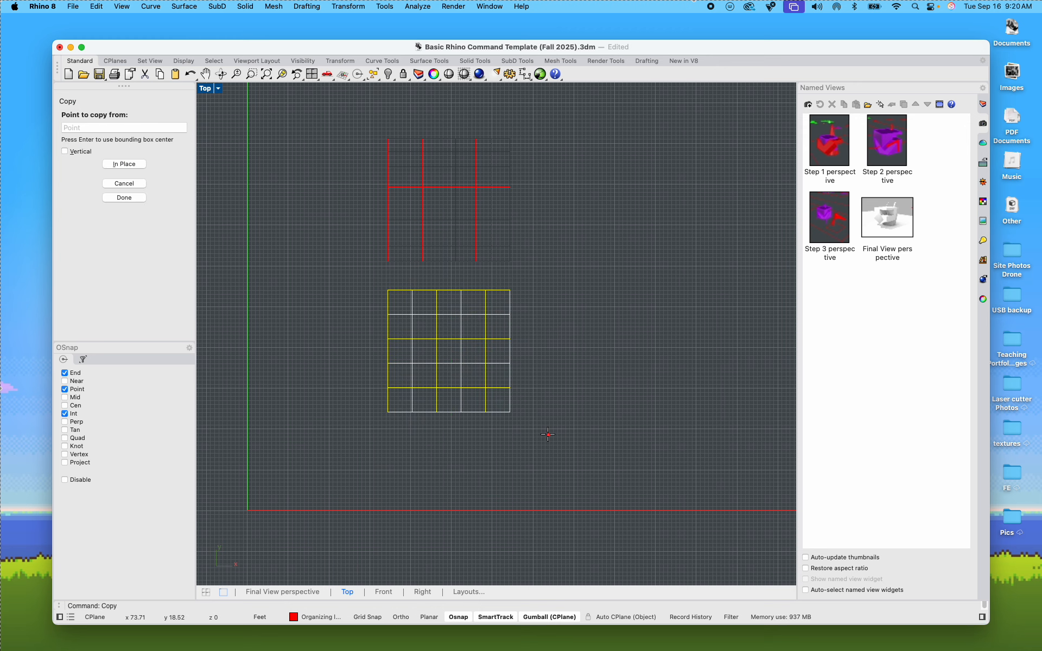
click(581, 355)
click(580, 512)
right_click(579, 514)
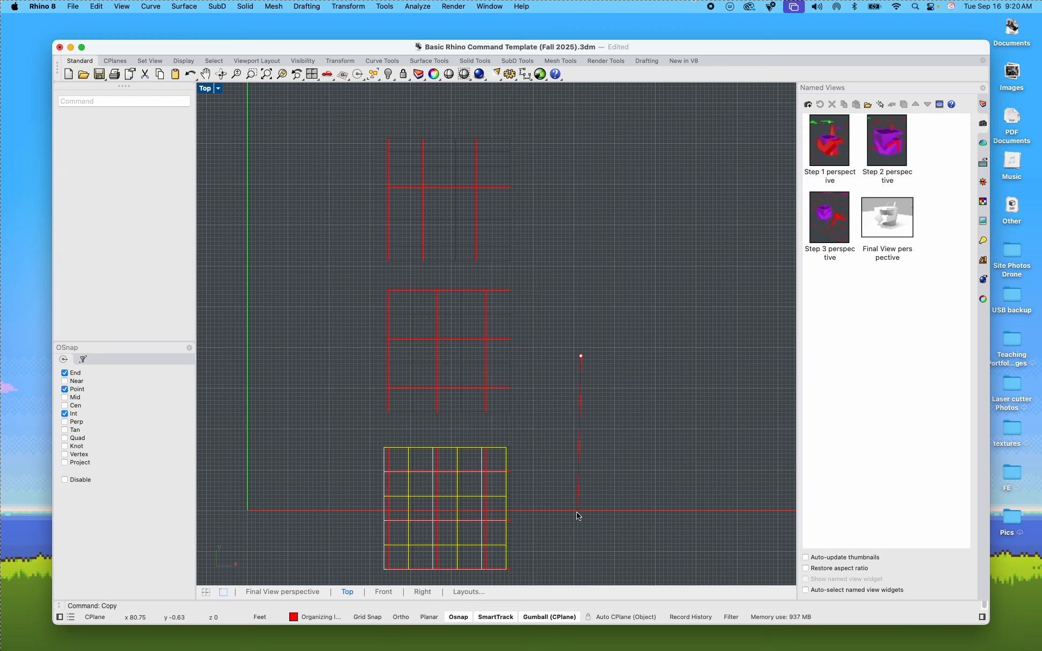
Step: Draw a diagonal line one cell wide and two cells high between interior grid intersections of the lowest grid copy
right_drag(574, 478, 573, 390)
scroll(440, 395, up, 4)
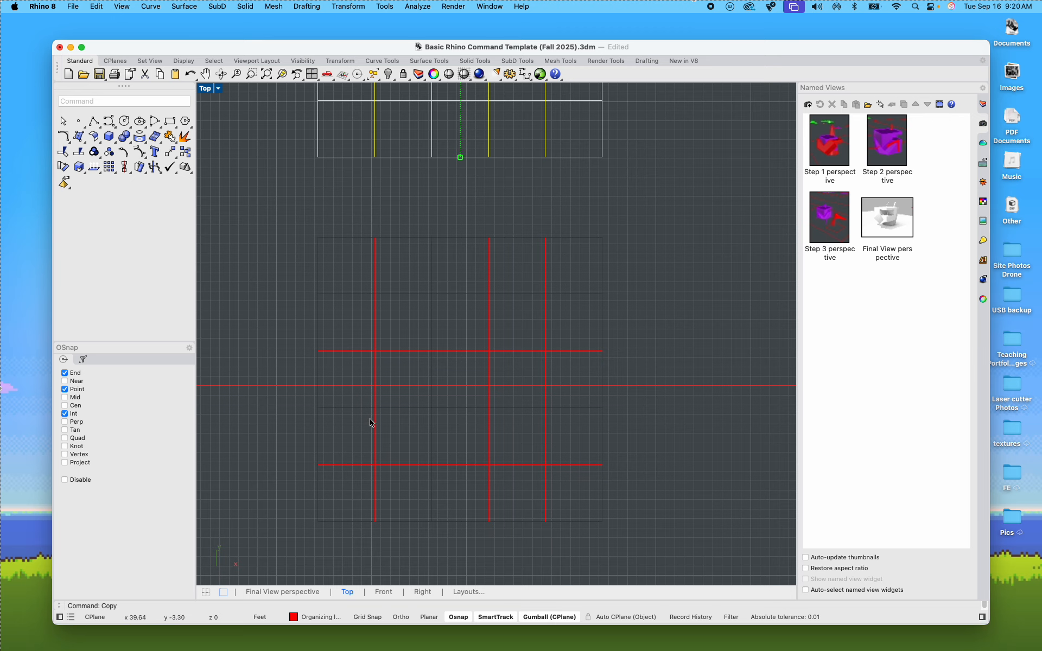
scroll(375, 423, up, 3)
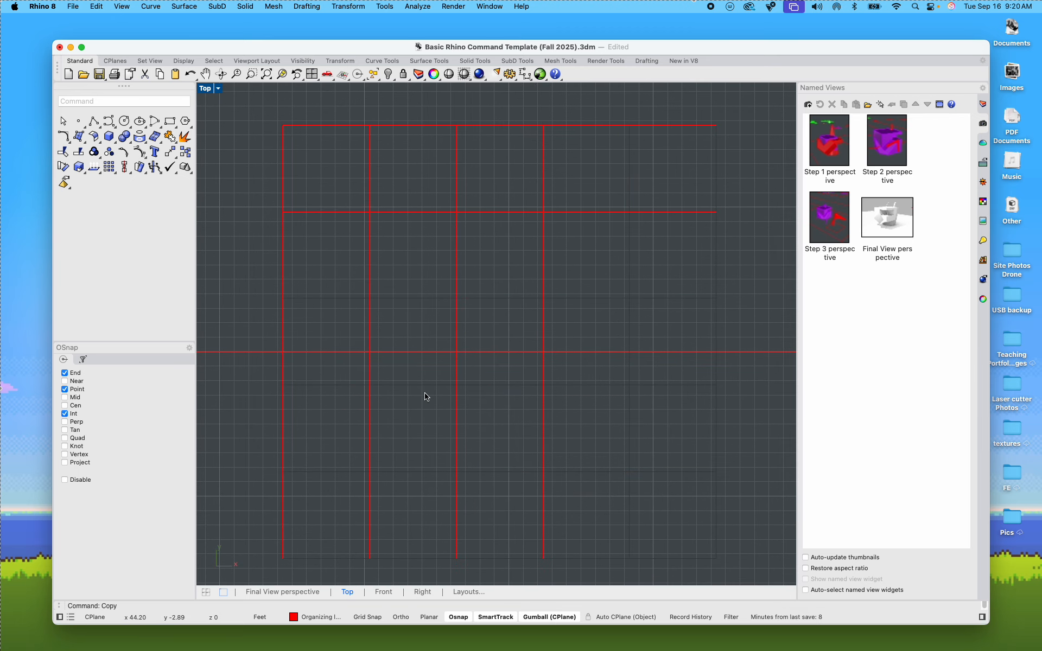
text(line)
key(Return)
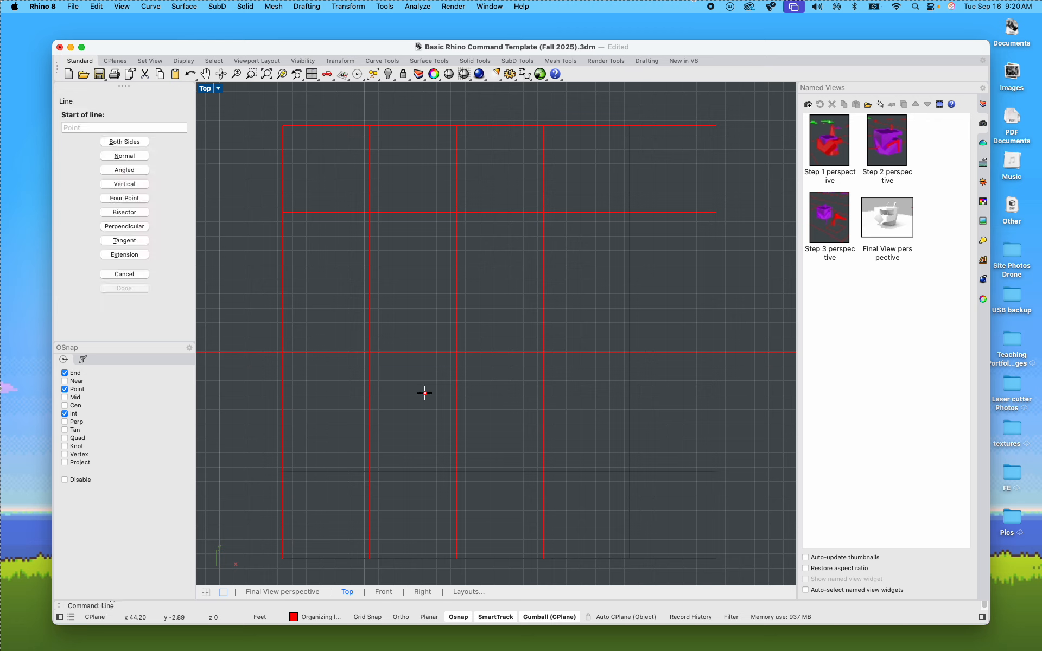
click(456, 470)
click(543, 298)
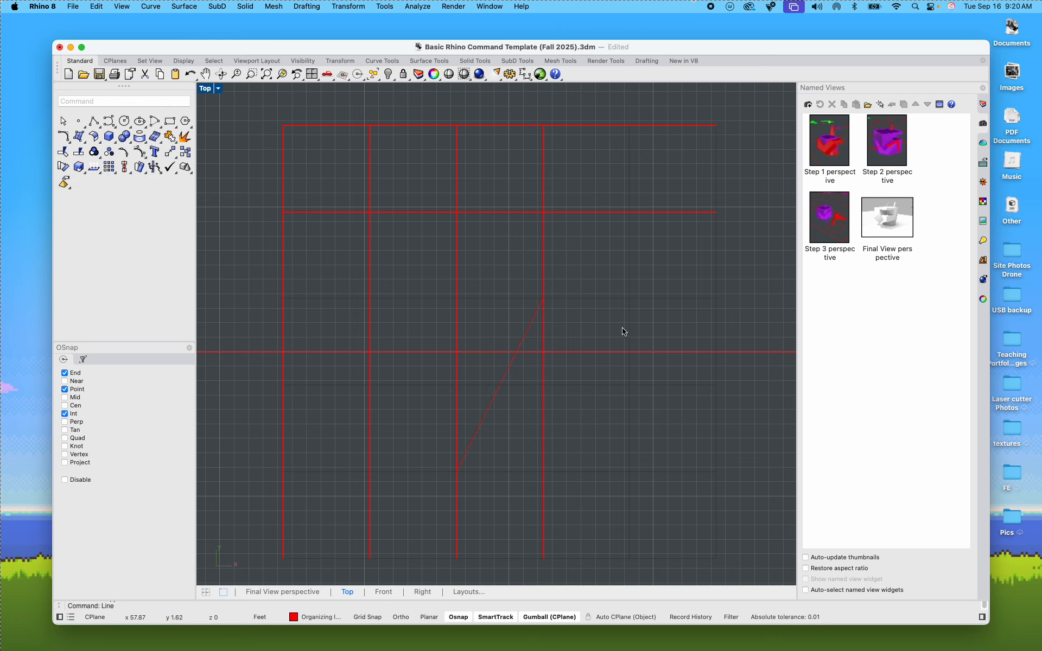
Step: Rotate the long diagonal line about its lower endpoint until it lies horizontally along the grid line through that point
click(532, 335)
text(rotate)
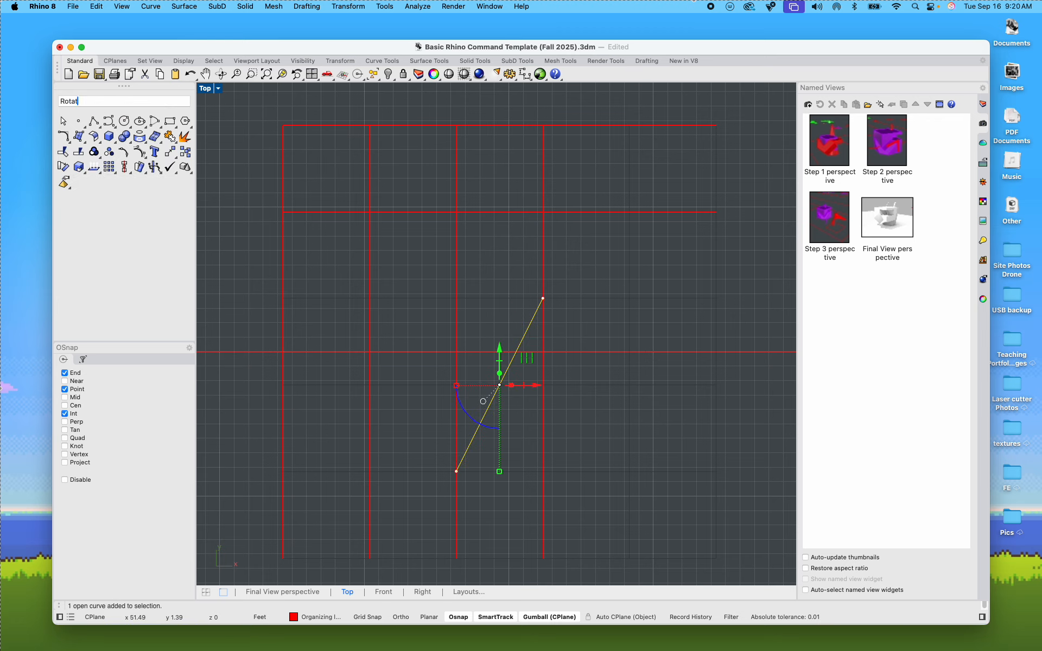
key(Return)
click(456, 471)
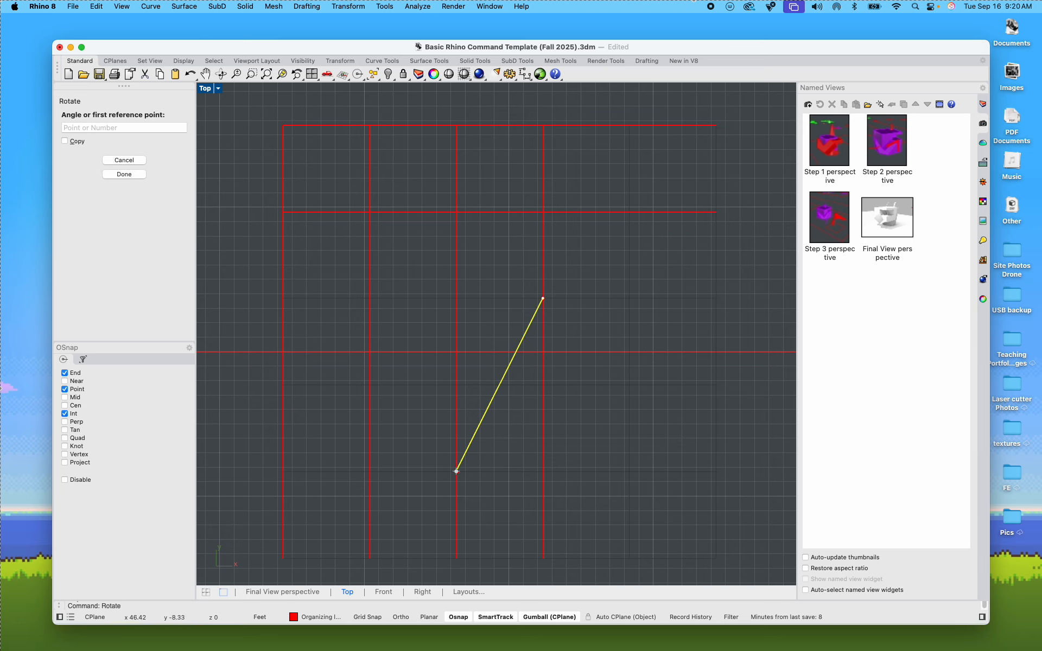
click(543, 299)
click(650, 470)
Step: Move the fourth interior vertical grid line sideways so it passes through the free end of the rotated line
click(629, 440)
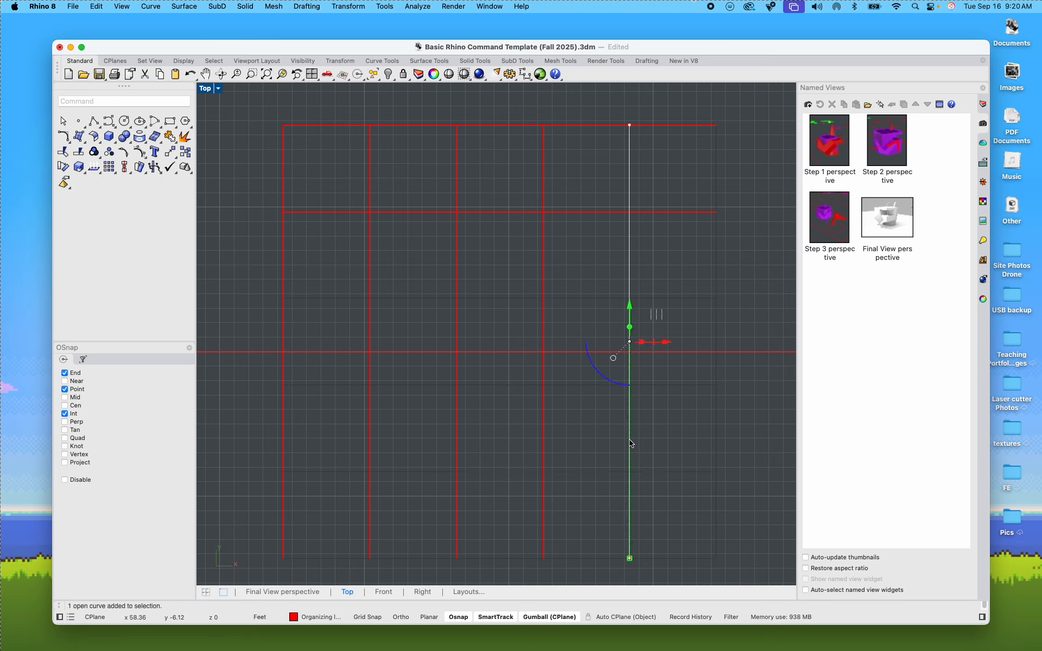
text(move)
key(Return)
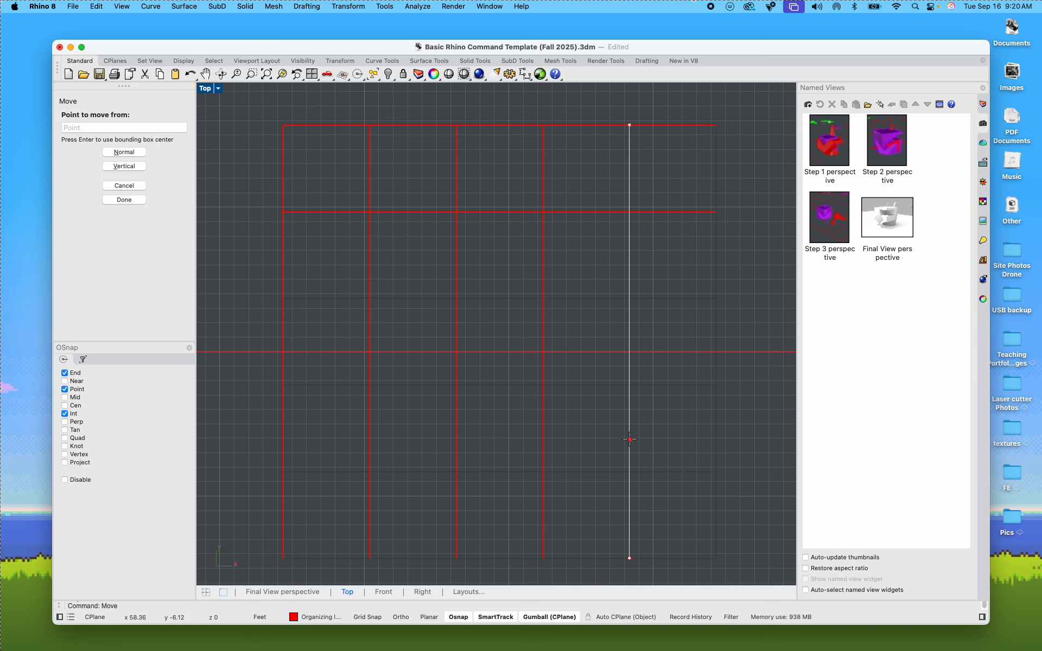
click(629, 471)
click(649, 471)
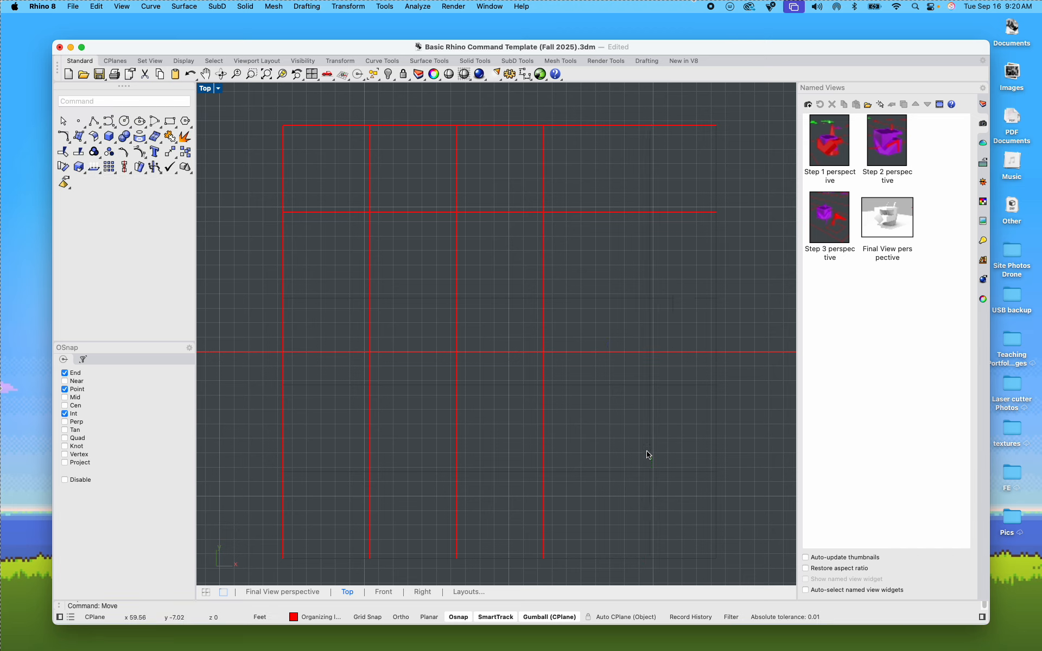
Step: Using the Mid snap, mirror a copy of the moved line about the grid's vertical centre and delete the original first interior vertical line
text(mirror)
key(Return)
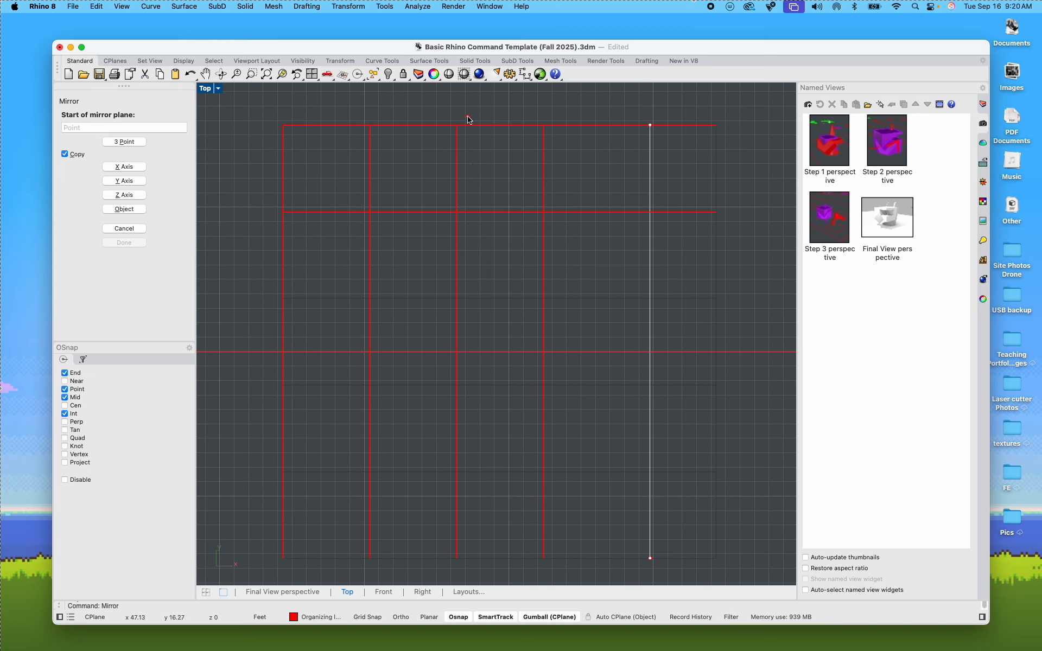
click(500, 125)
click(501, 155)
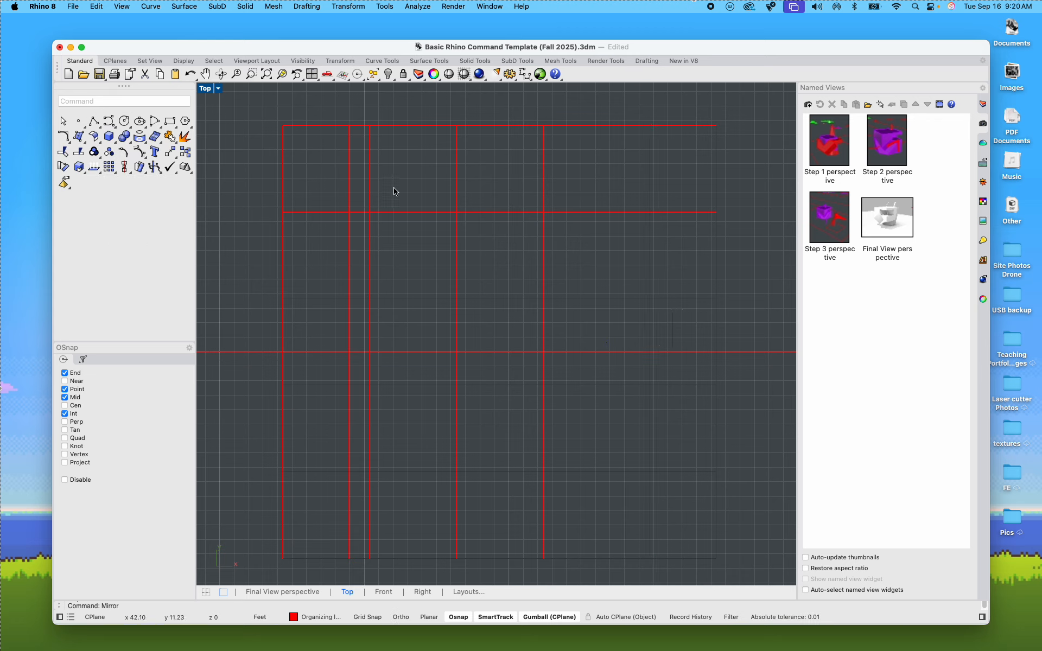
click(372, 189)
key(Delete)
Step: Draw a diagonal line one cell wide and half a cell high from the second interior vertical line down to a neighbouring grid intersection
right_drag(529, 282, 522, 251)
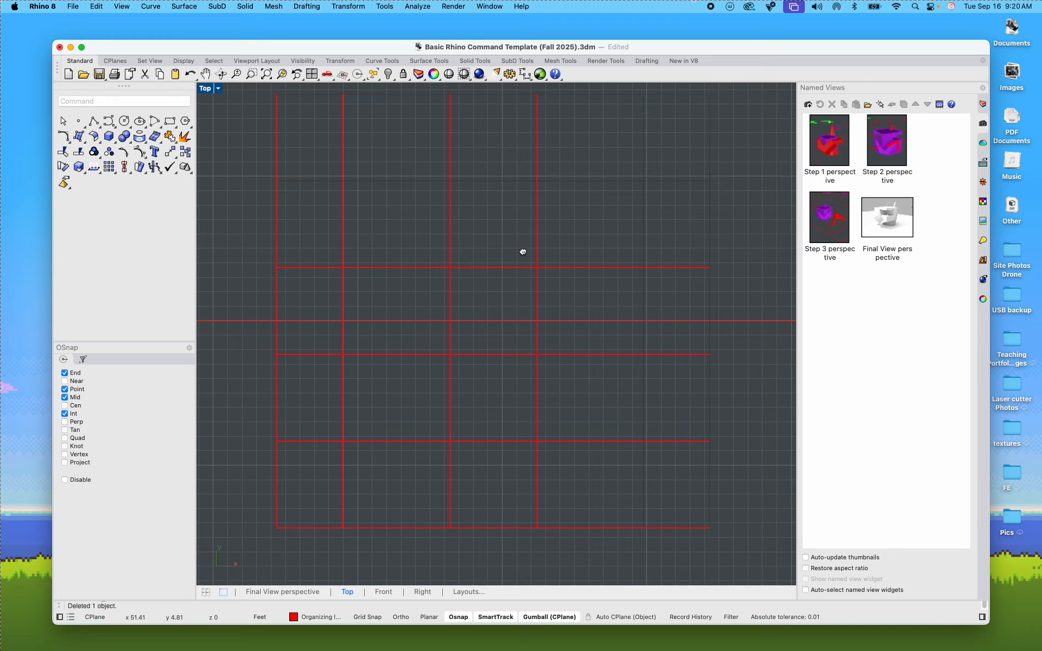
mouse_move(510, 371)
right_down()
mouse_move(510, 433)
mouse_move(512, 390)
right_up()
text(line)
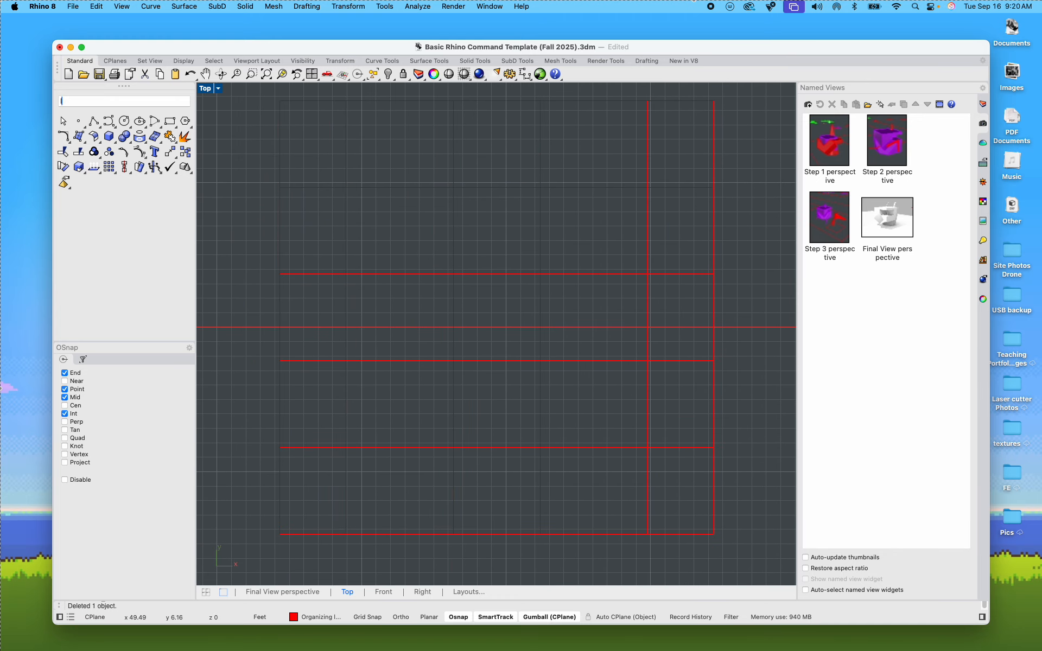
key(Return)
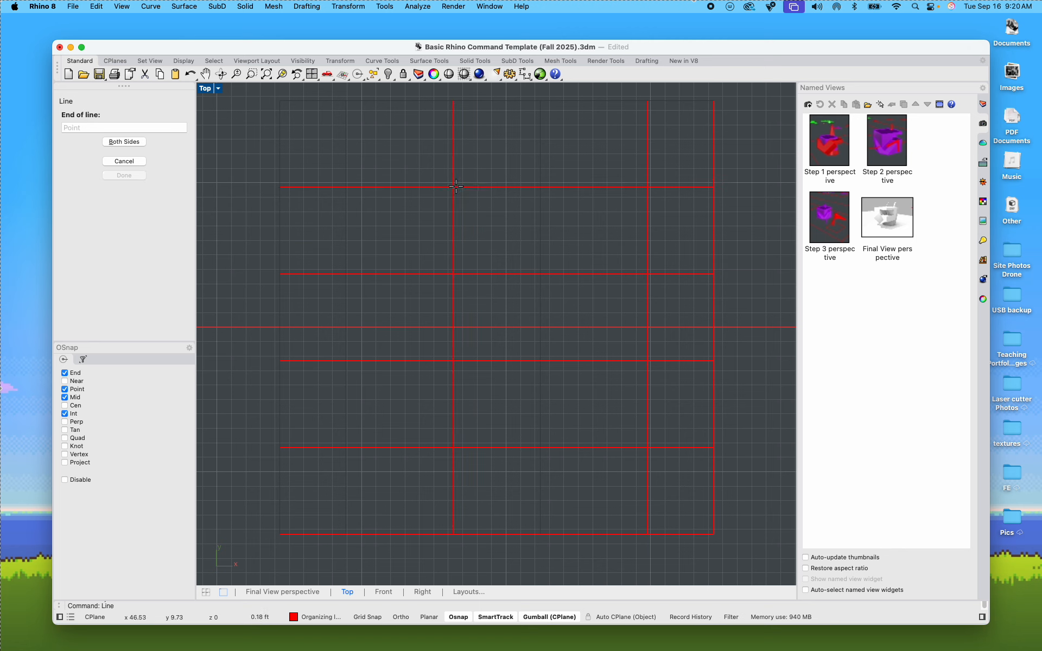
click(452, 231)
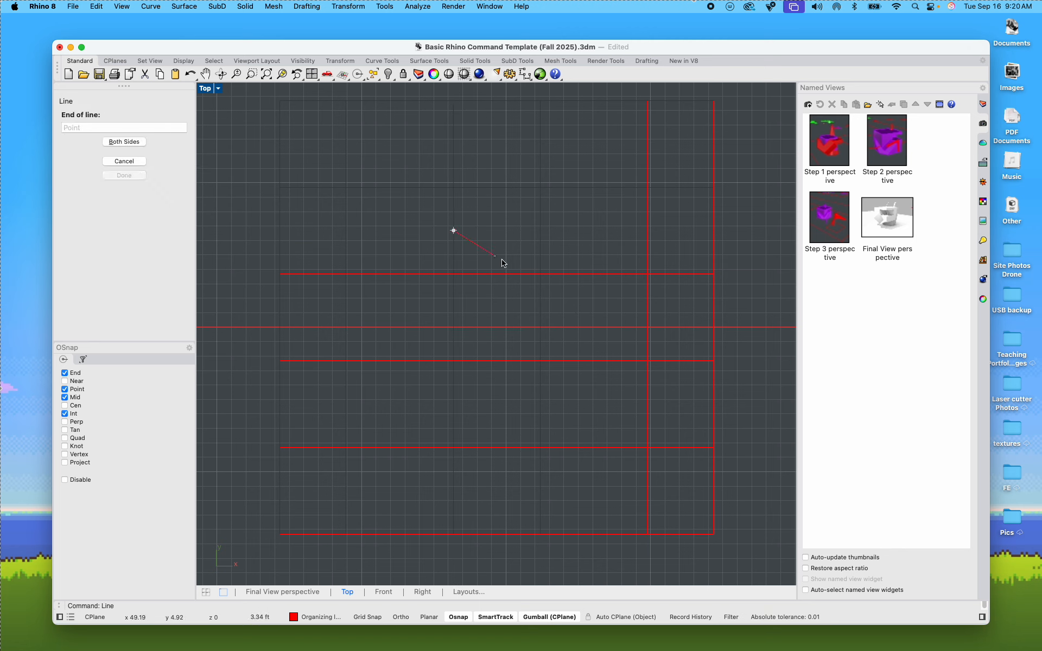
click(539, 274)
Step: Rotate the short diagonal line about its upper endpoint until it points straight down along the second interior vertical line
click(479, 249)
text(ro)
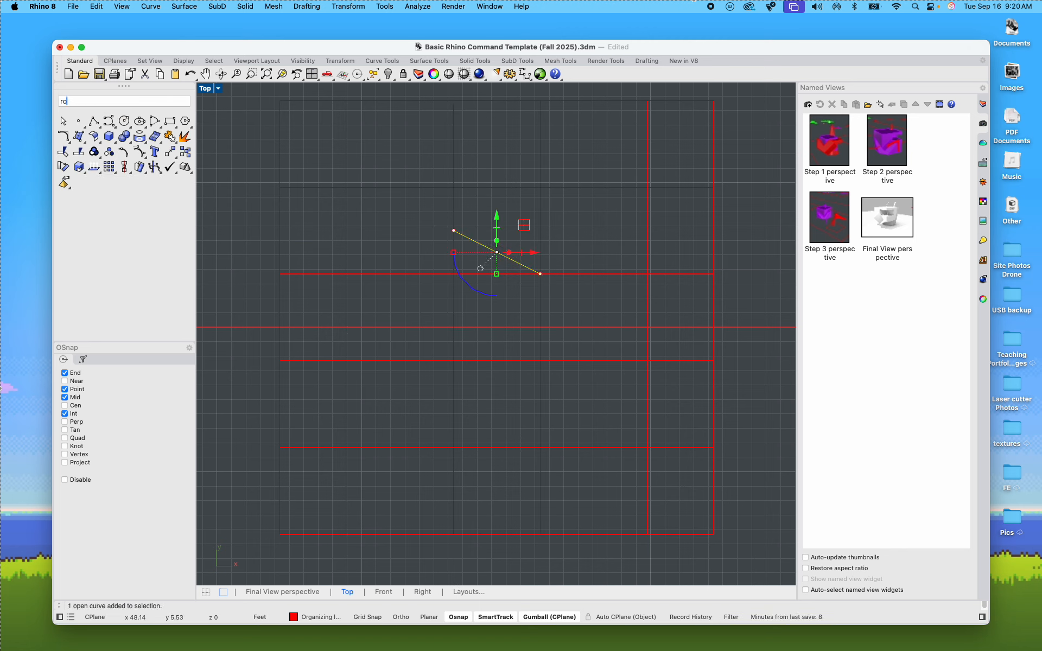
text(ta)
key(Return)
click(454, 230)
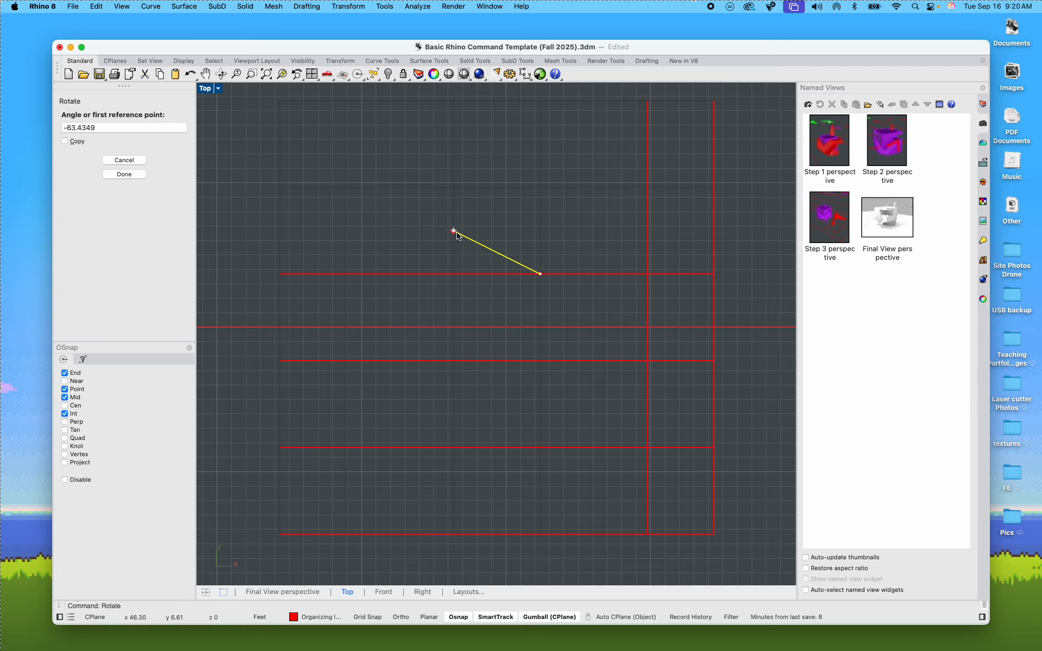
click(539, 274)
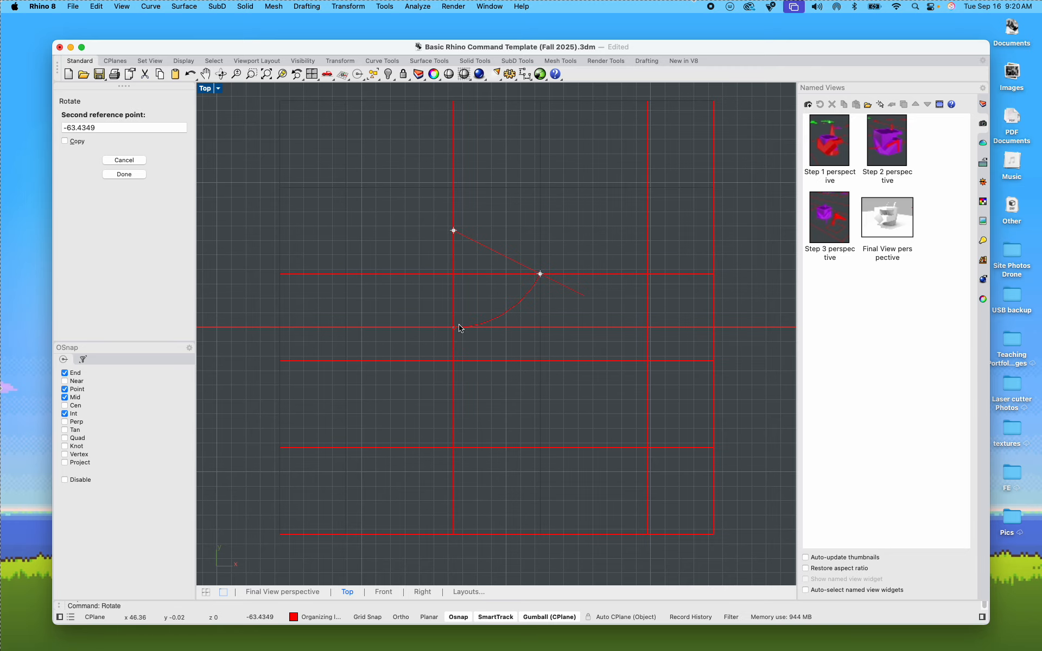
click(453, 327)
key(Escape)
Step: Move the third interior horizontal line from the top of the lowest grid up to the lower end of the rotated short line
scroll(467, 341, down, 6)
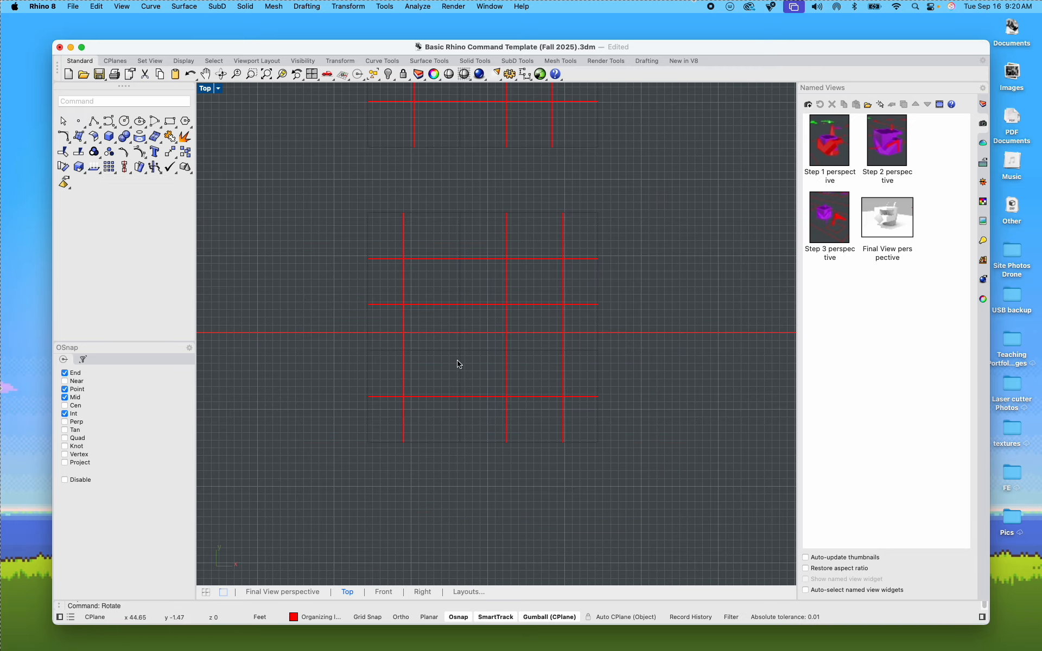
right_drag(592, 354, 486, 323)
scroll(483, 303, down, 8)
scroll(410, 299, up, 10)
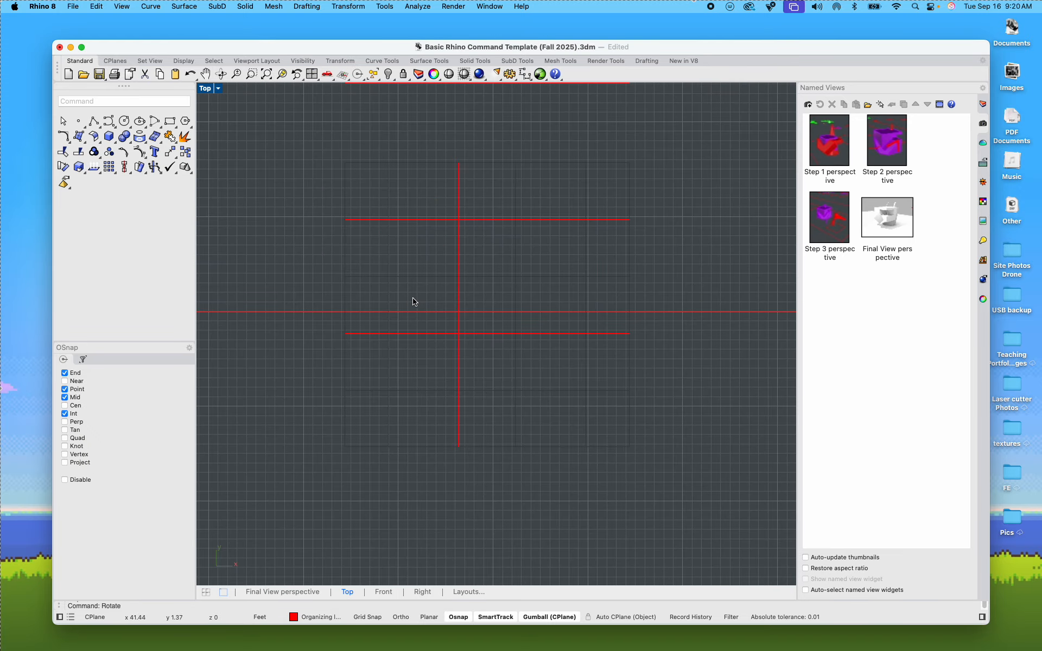
scroll(483, 312, up, 6)
click(476, 357)
text(move)
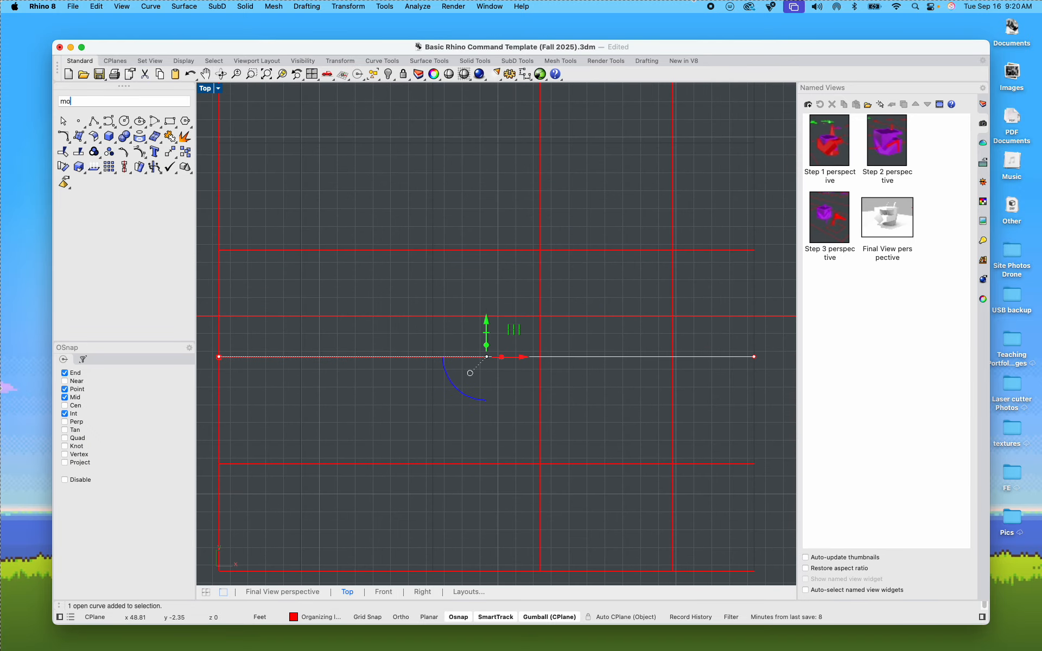
key(Return)
click(433, 358)
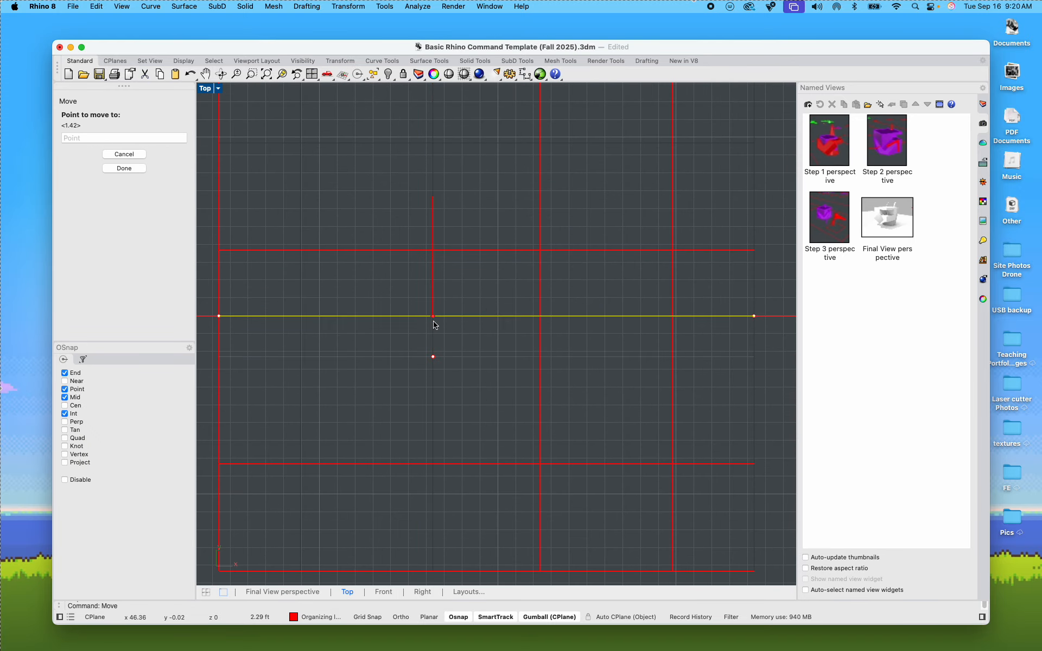
click(432, 316)
key(Escape)
Step: Shift all four interior vertical lines of the lowest grid slightly to the left within the frame
scroll(477, 399, down, 4)
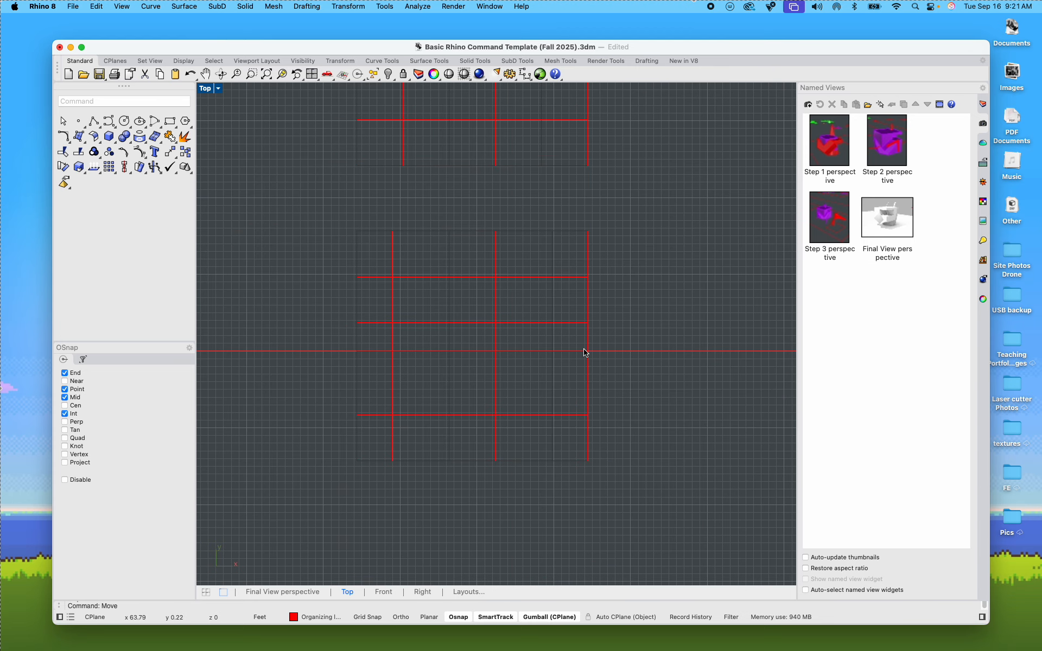
scroll(469, 312, up, 3)
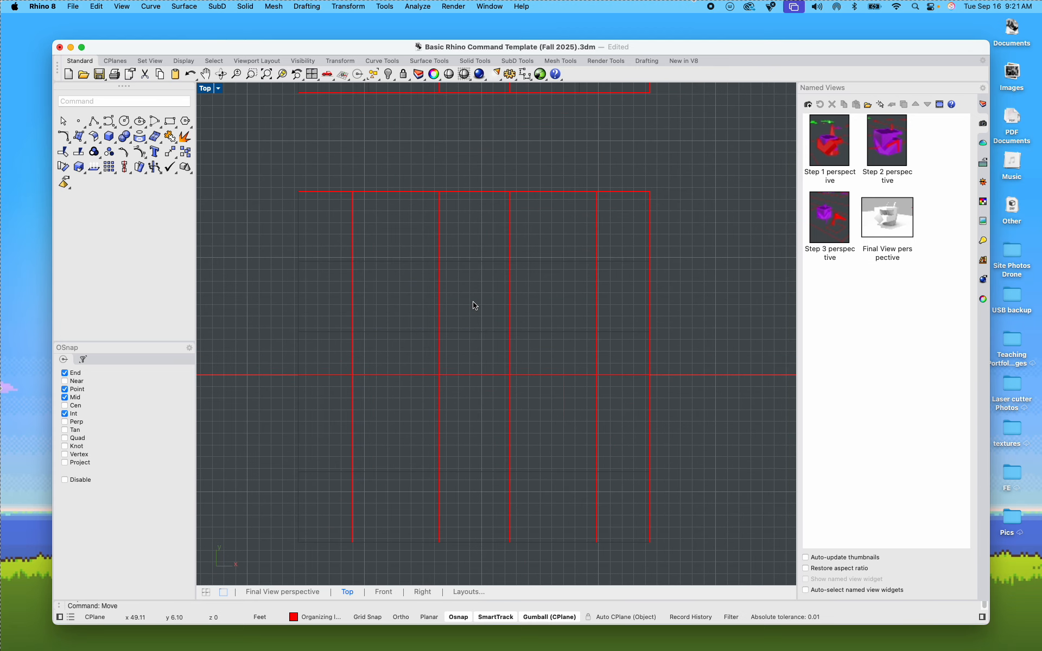
drag(542, 298, 415, 291)
drag(622, 302, 342, 295)
drag(518, 366, 492, 367)
click(692, 433)
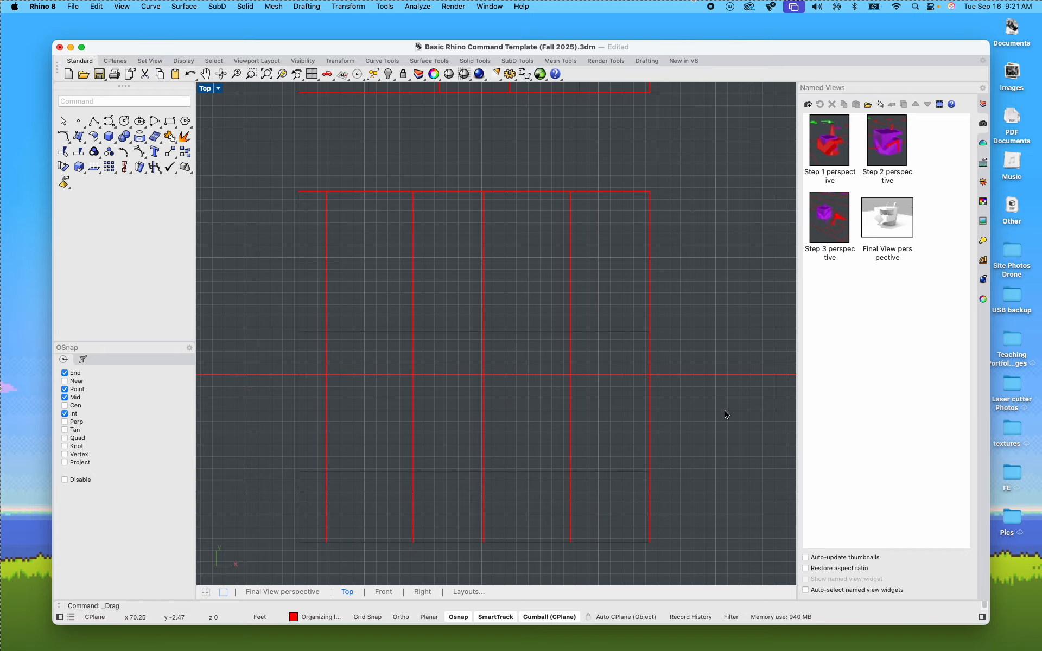
Step: Move all three stacked grids together straight up so they sit above the x-axis
scroll(725, 414, down, 6)
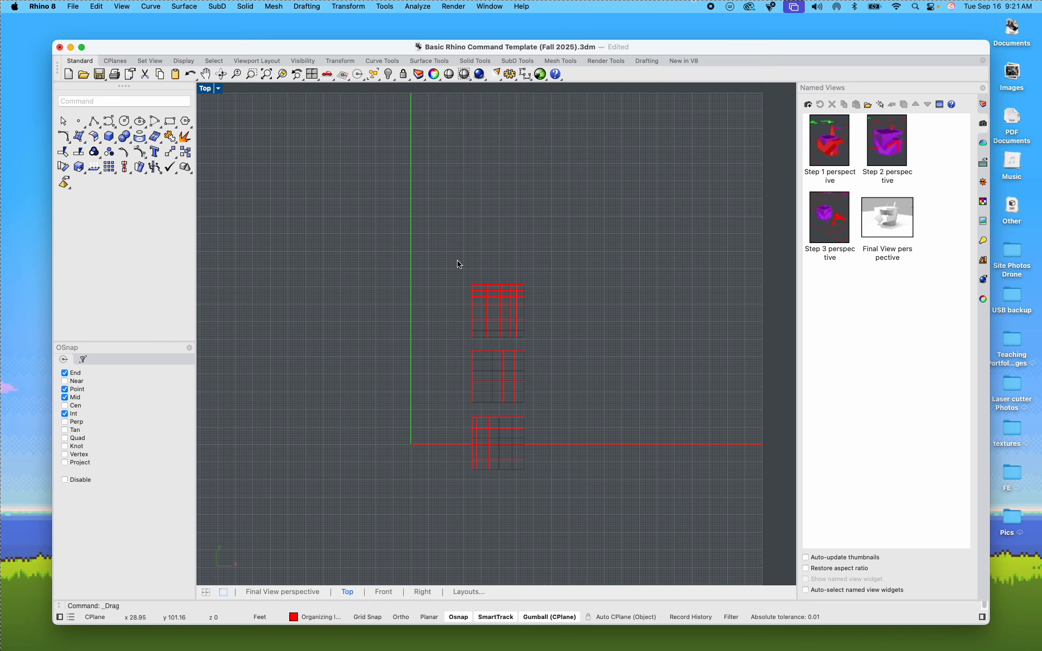
drag(458, 264, 582, 518)
drag(496, 338, 499, 296)
click(624, 296)
Step: Check the numbered abstract composition instructions on the Miro board and return to Rhino
key(ctrl+Left)
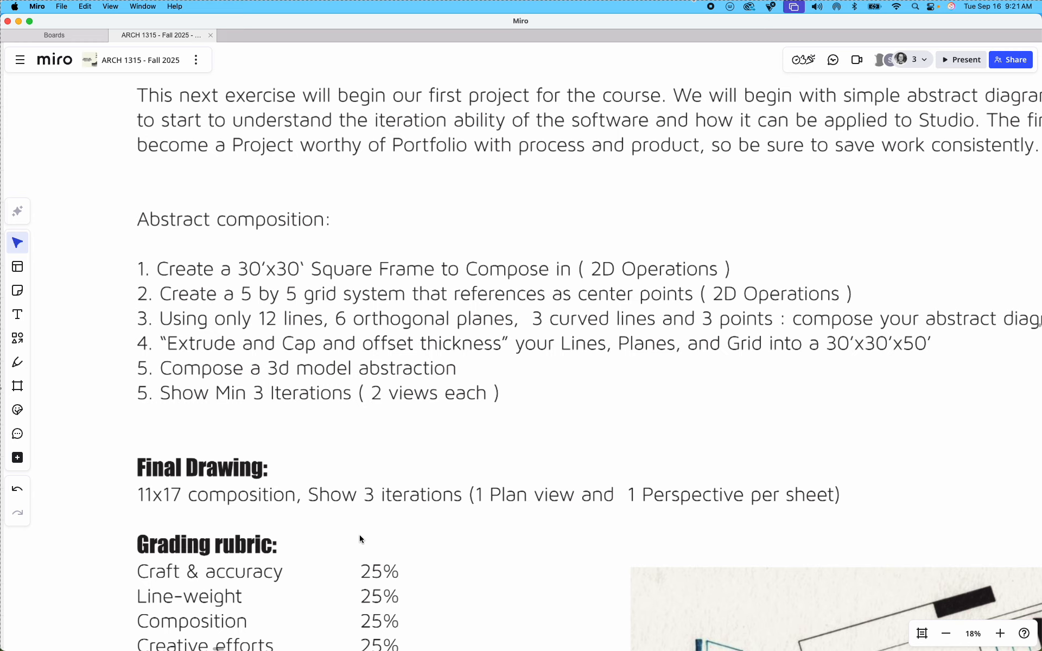
key(ctrl+Right)
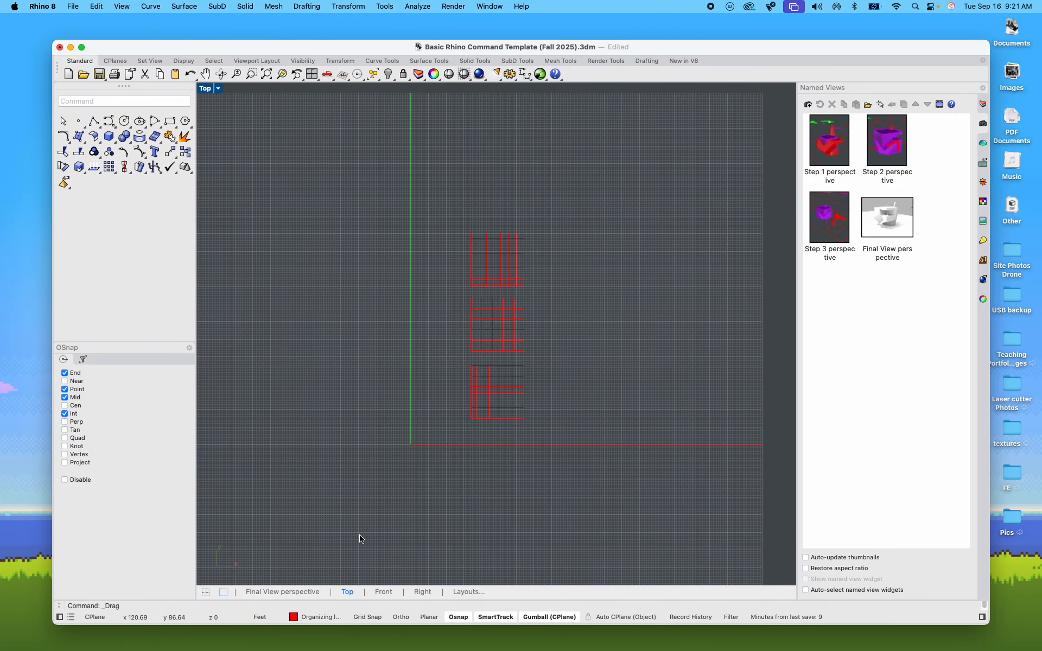
Step: Copy the entire lowest irregular grid once into the empty space to its right
scroll(526, 323, up, 3)
right_drag(526, 323, 497, 299)
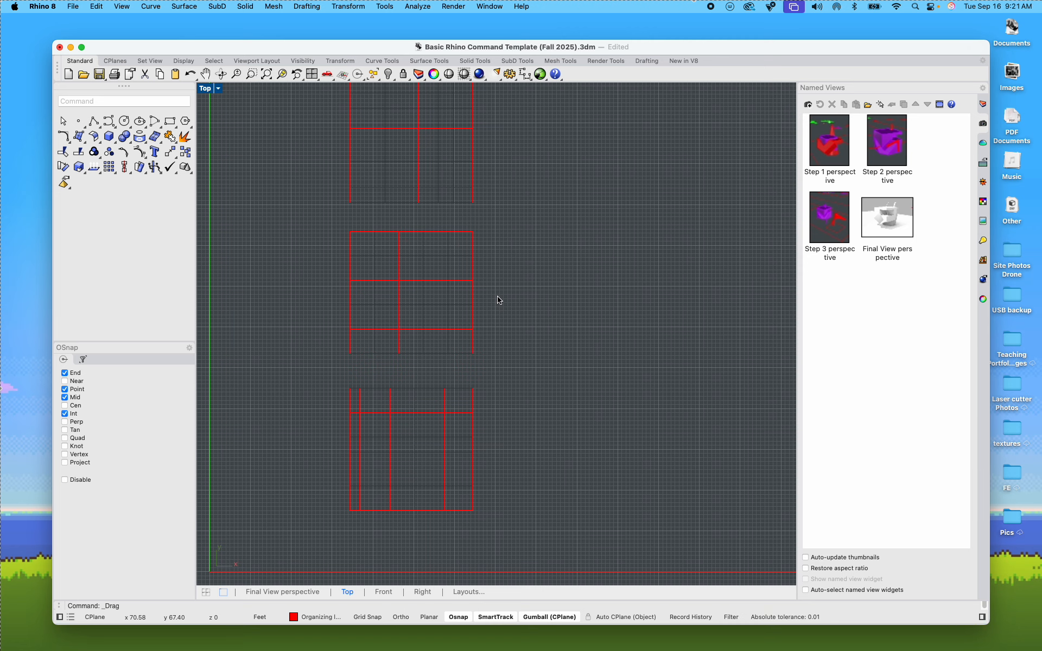
scroll(499, 301, down, 5)
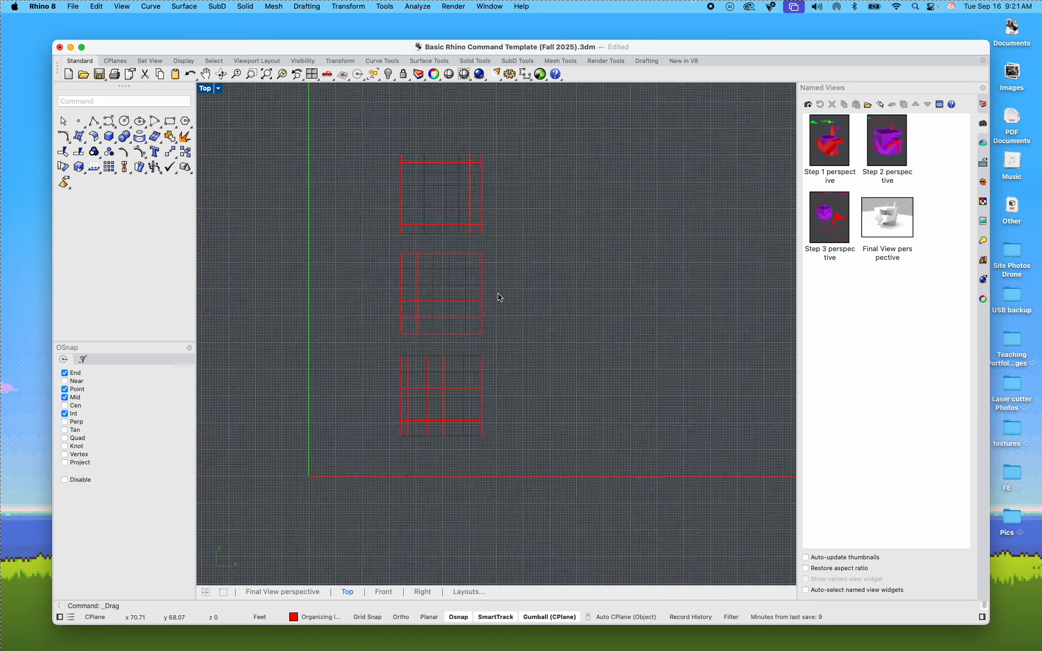
scroll(421, 290, up, 5)
right_drag(469, 332, 396, 190)
right_drag(404, 342, 407, 279)
drag(287, 337, 518, 522)
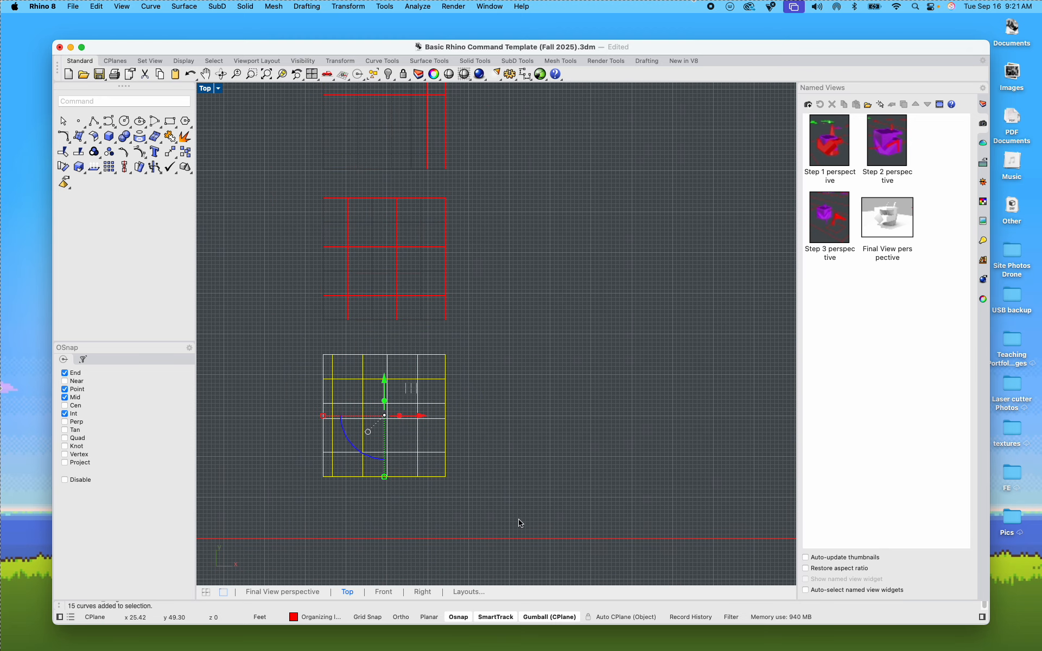
text(copy)
key(Return)
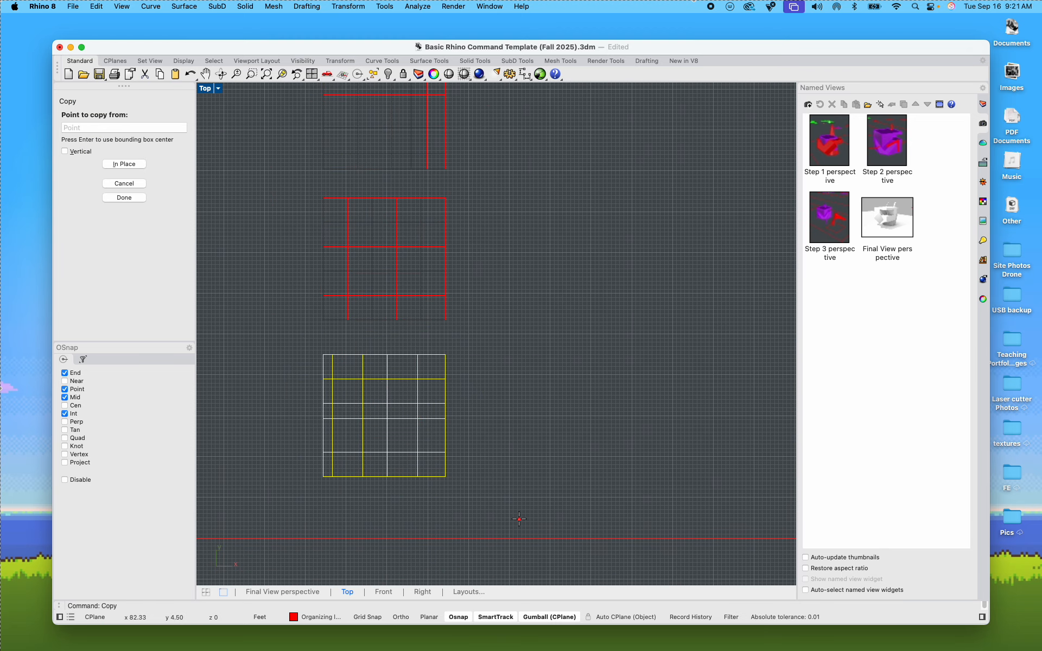
click(490, 493)
click(739, 492)
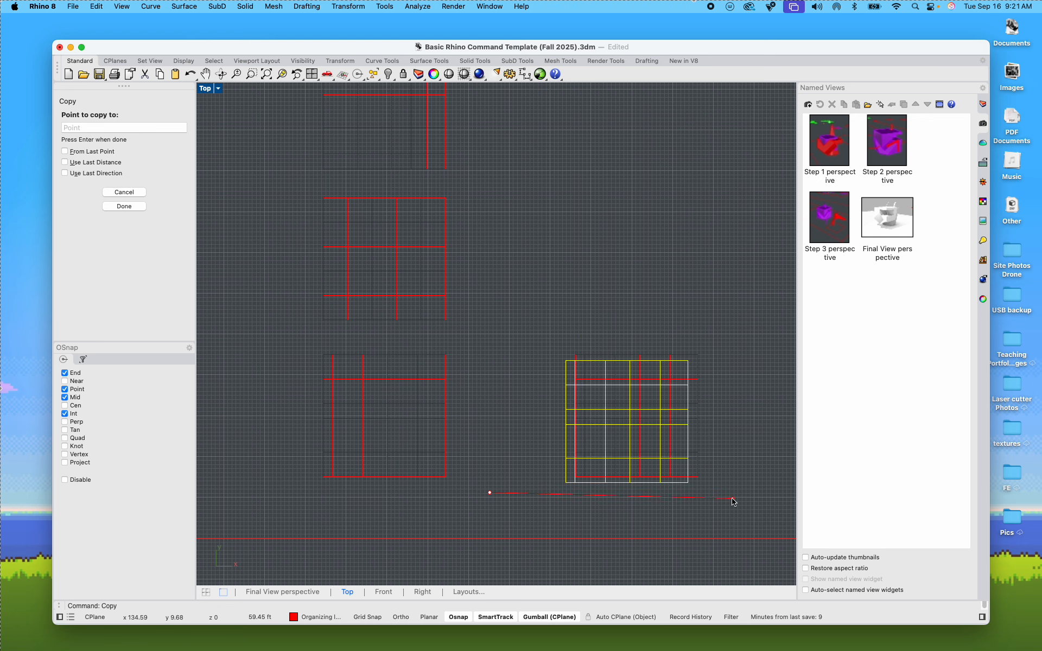
key(Return)
Step: Review the line, plane, curve and point requirements of the composition brief in Miro, returning to the copied grid in Rhino
key(ctrl+Left)
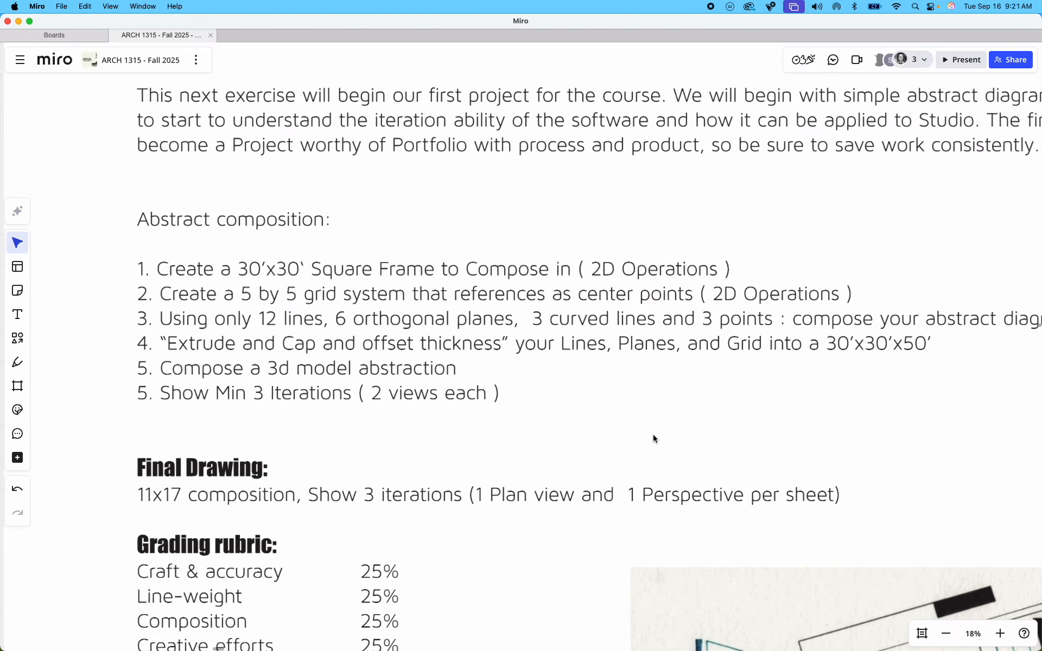
scroll(590, 448, down, 2)
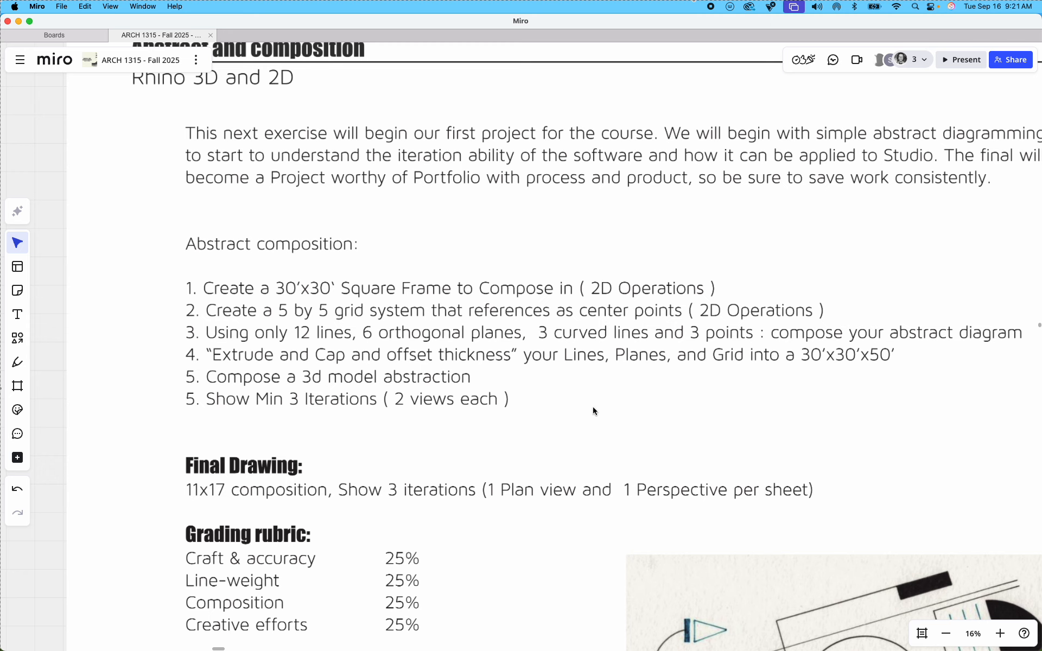
scroll(593, 406, down, 3)
scroll(672, 404, up, 2)
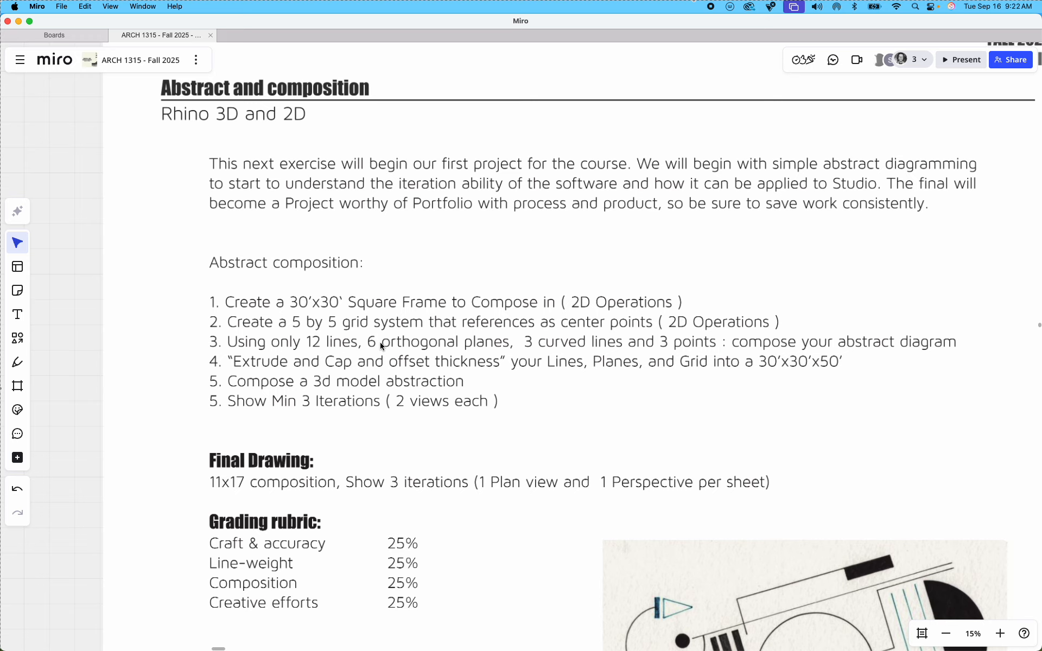
key(ctrl+Right)
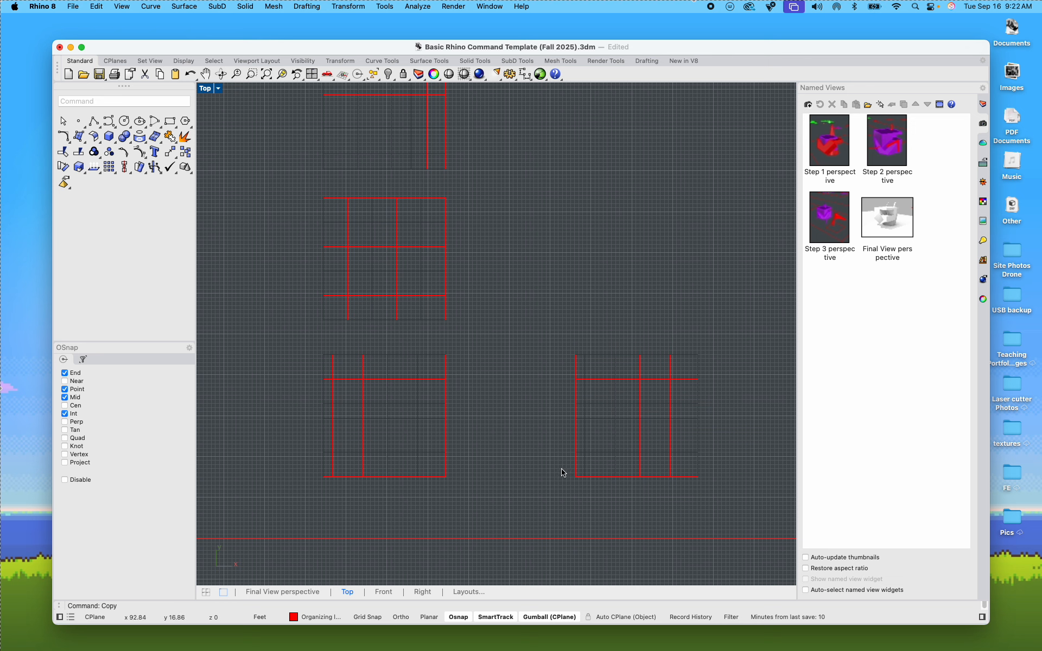
right_drag(561, 471, 456, 444)
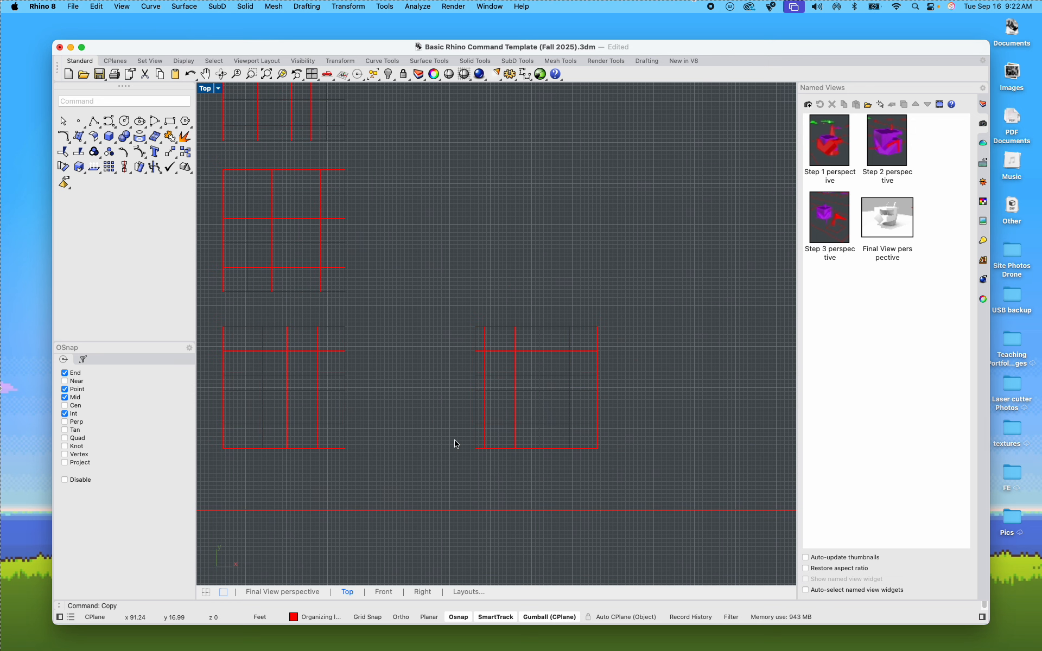
scroll(559, 431, up, 5)
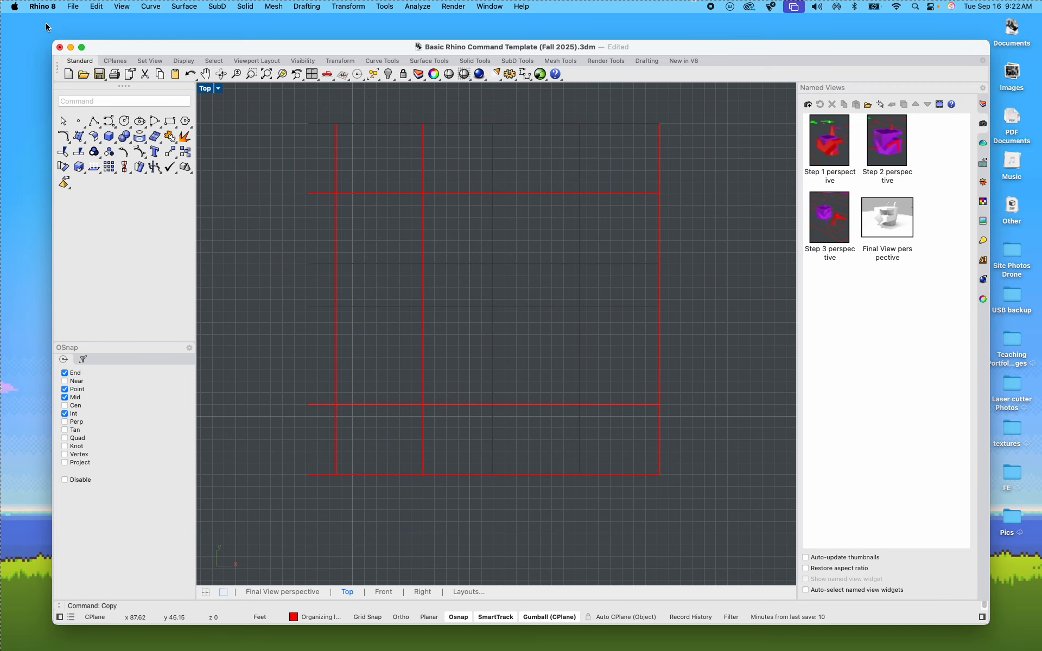
Step: Enlarge the Rhino window to fill nearly the whole screen, keeping the copied grid in view
drag(52, 42, 2, 12)
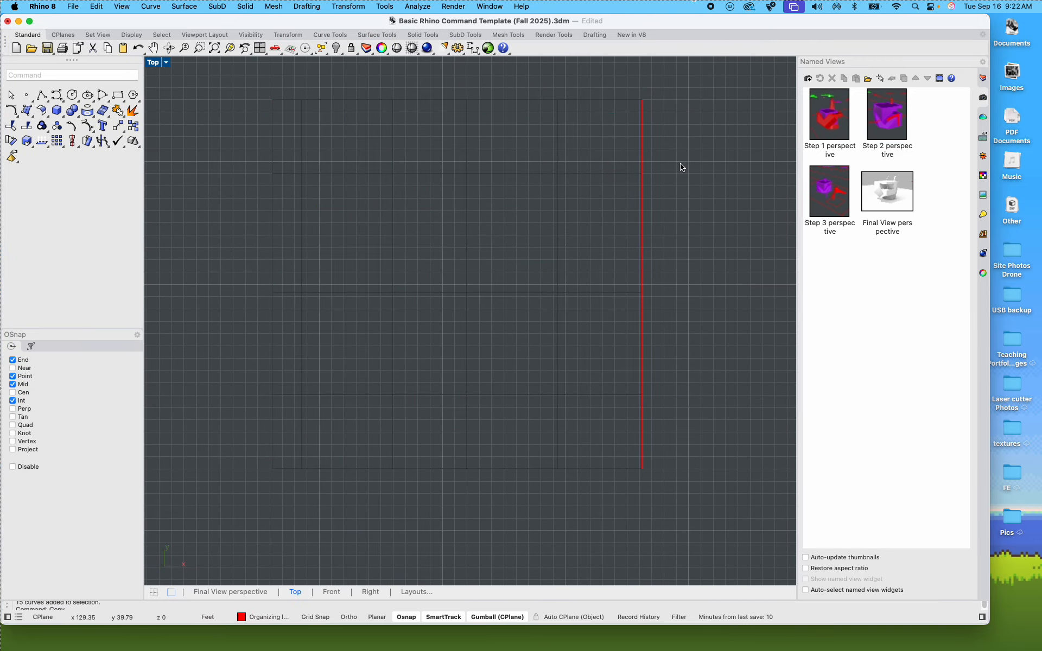
drag(990, 625, 1032, 633)
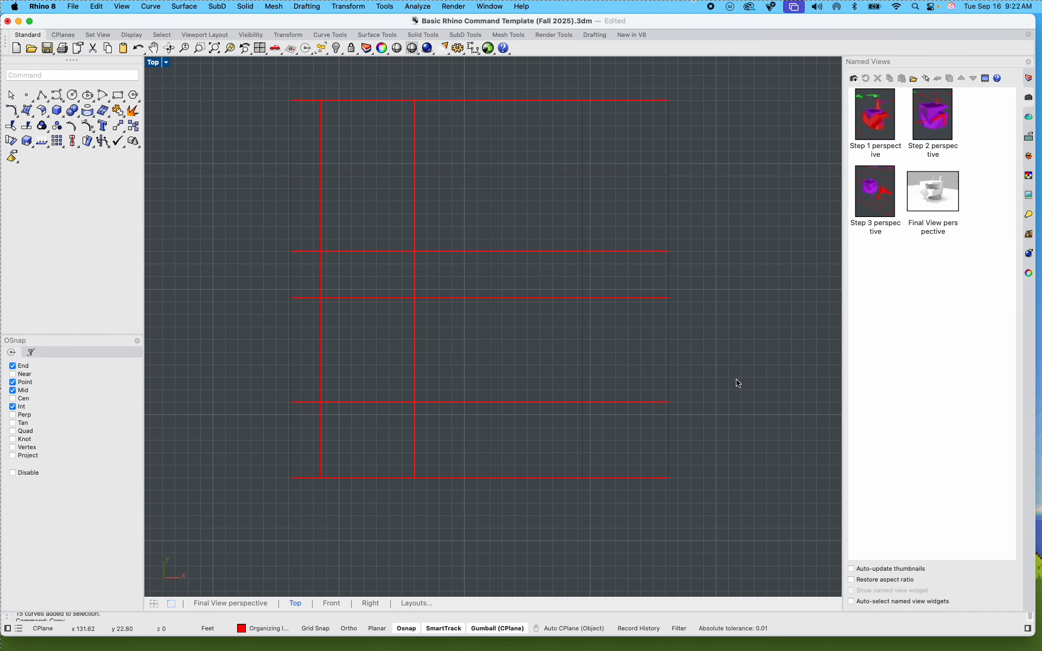
scroll(803, 402, down, 10)
right_drag(803, 402, 633, 439)
scroll(517, 426, up, 8)
right_drag(523, 426, 484, 419)
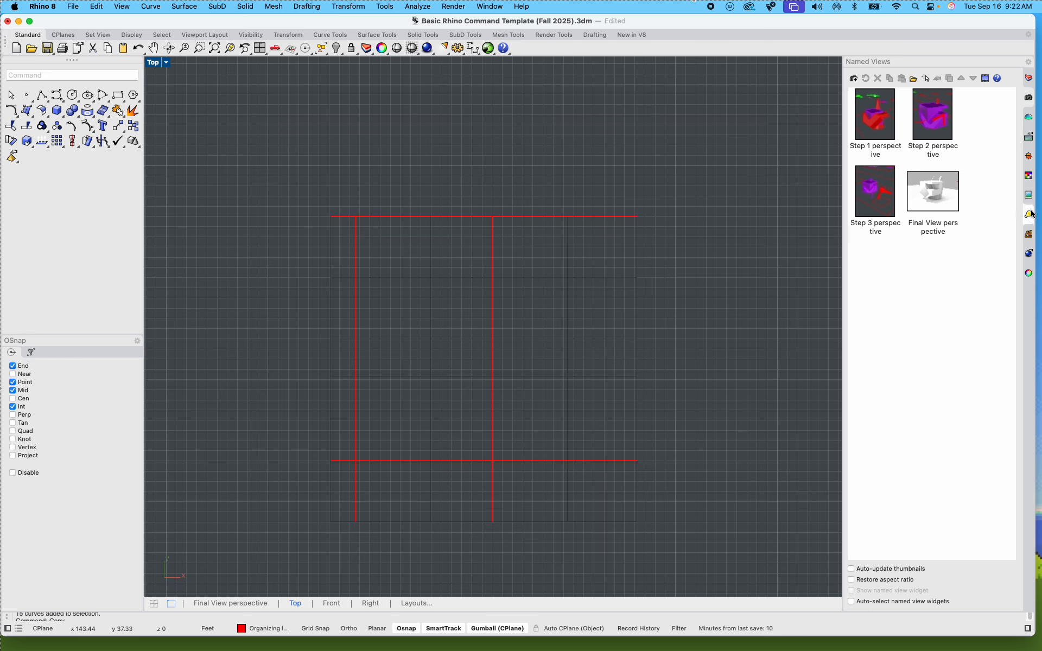
Step: Create a new layer named "Lines in composition"
click(1029, 80)
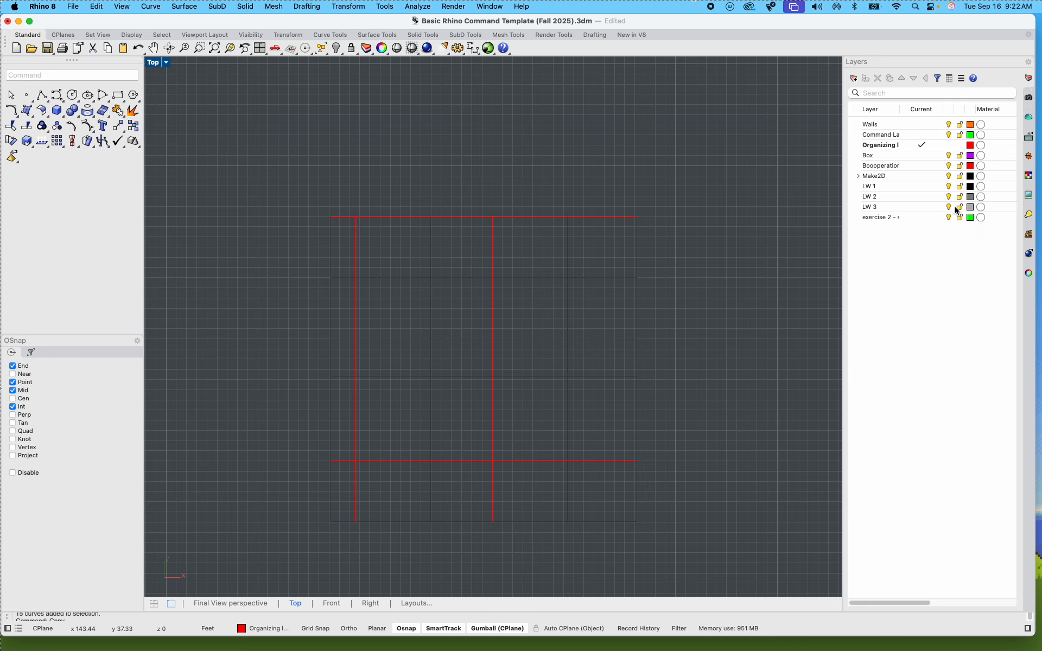
right_click(946, 322)
click(971, 326)
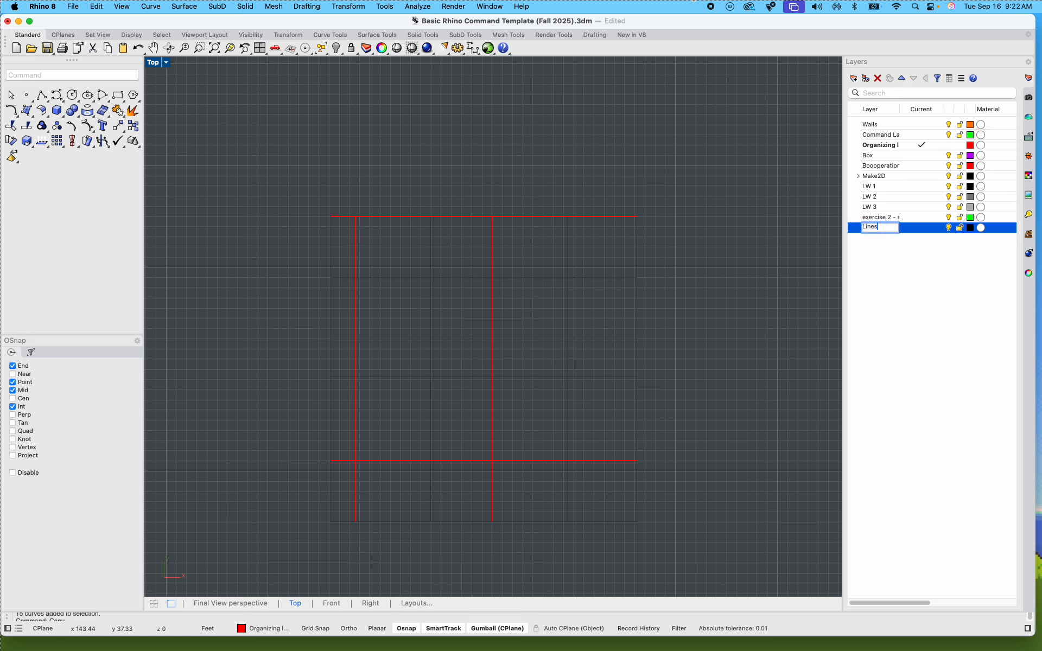
text(Lines in compositio)
text(n)
key(Return)
Step: Set the "Lines in composition" layer's color to Green and start a polyline
click(970, 228)
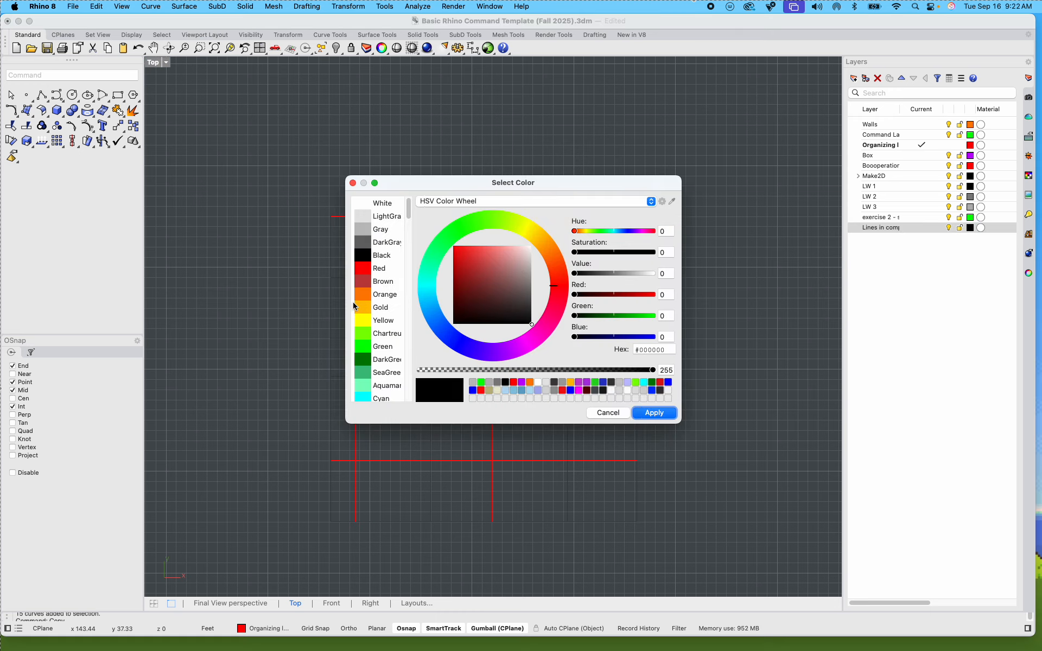
click(367, 348)
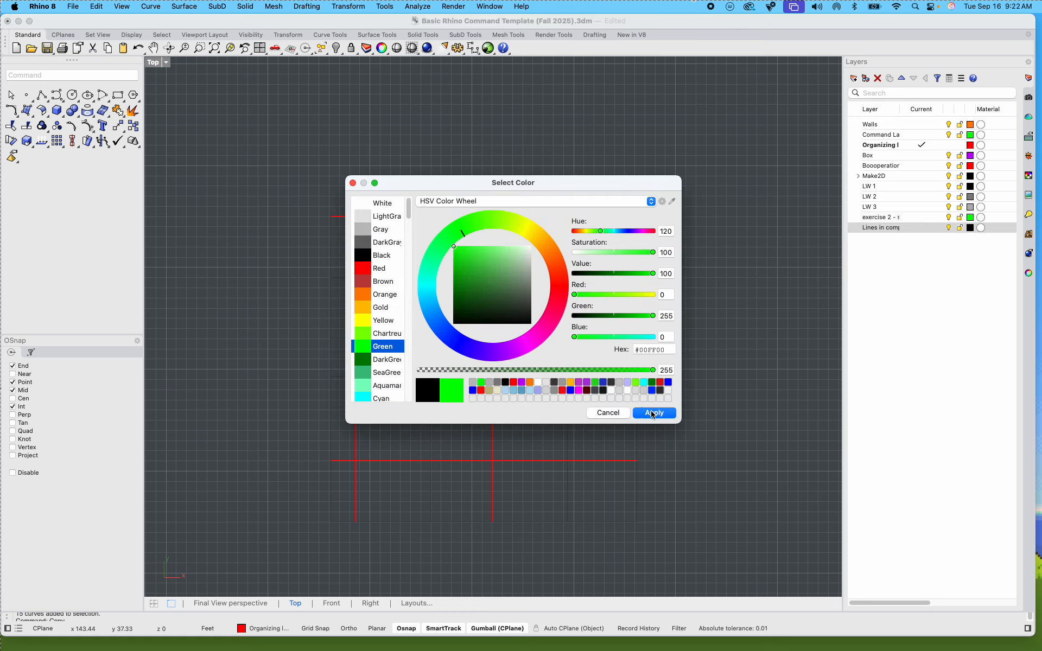
click(653, 414)
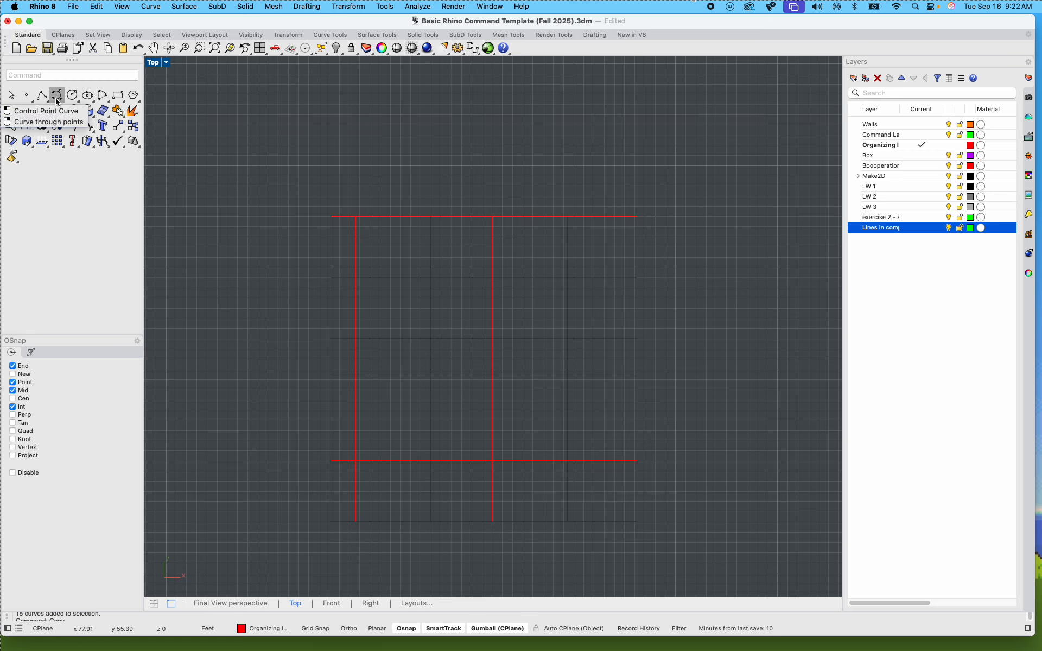
click(41, 96)
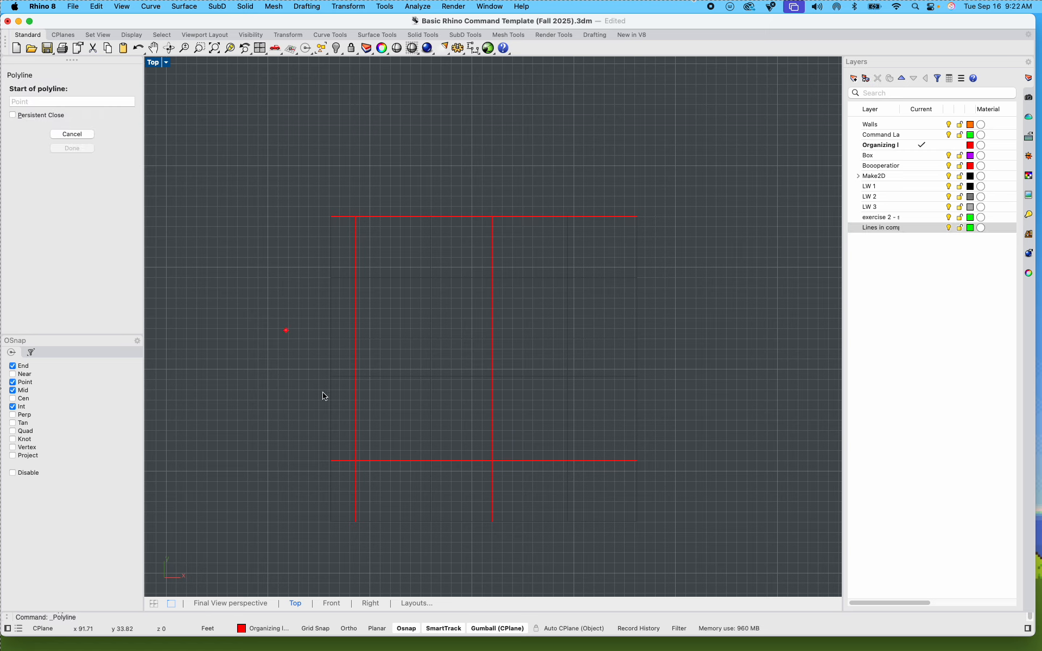
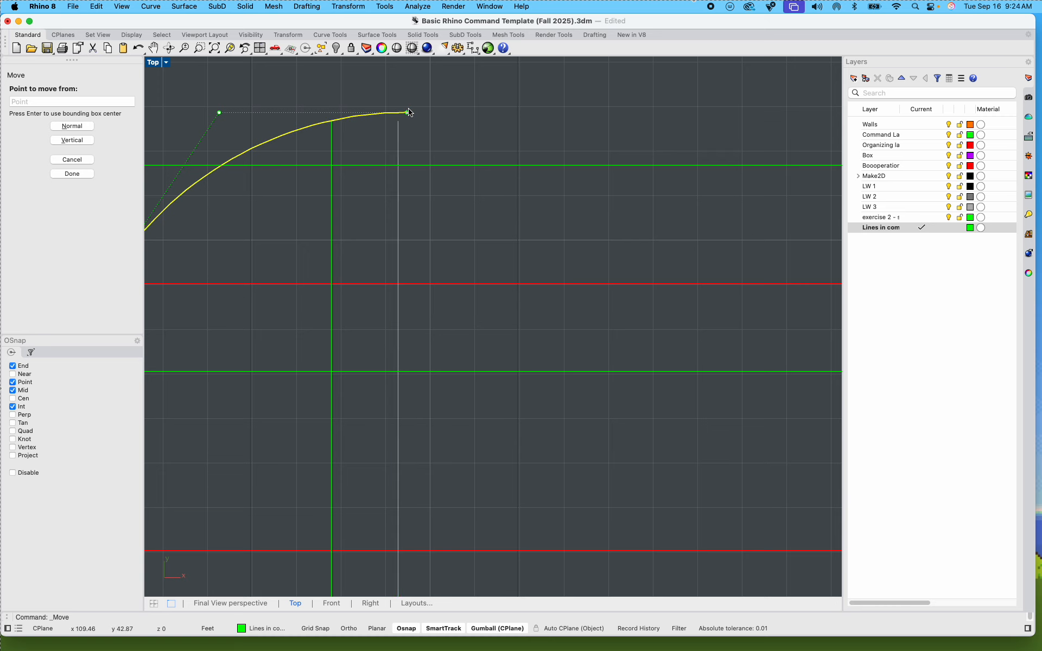
Step: Move the large open arc so its upper end meets the top endpoint of the right-hand long vertical line
click(406, 112)
click(398, 121)
scroll(345, 123, up, 6)
scroll(345, 123, up, 3)
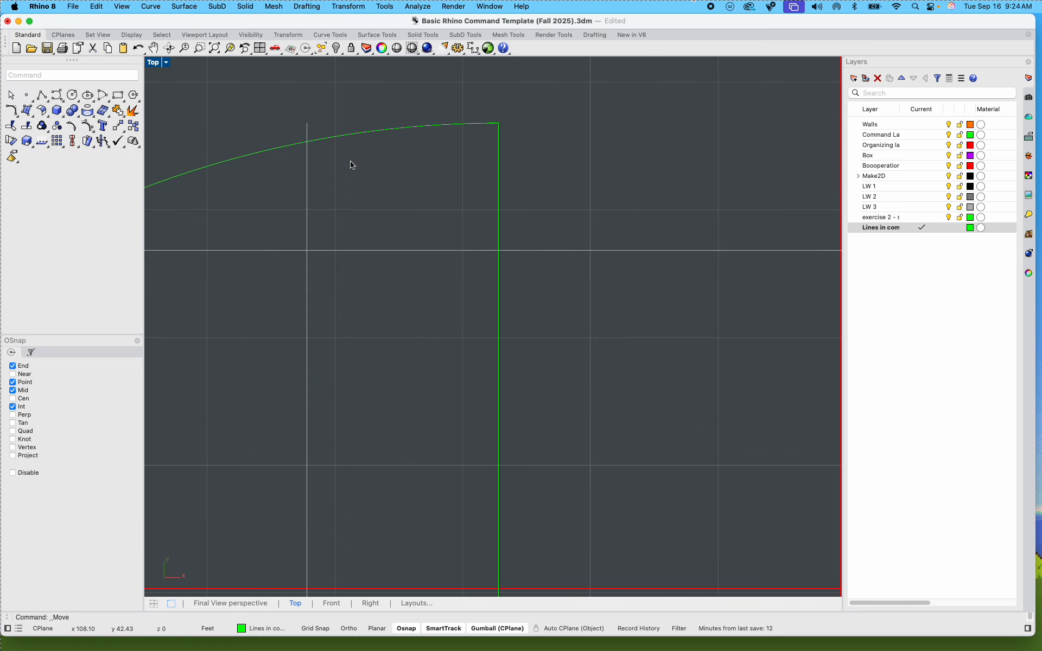
Step: Trim off the part of the left-hand vertical line that sticks out above the arc
drag(348, 163, 272, 114)
text(trim)
key(Return)
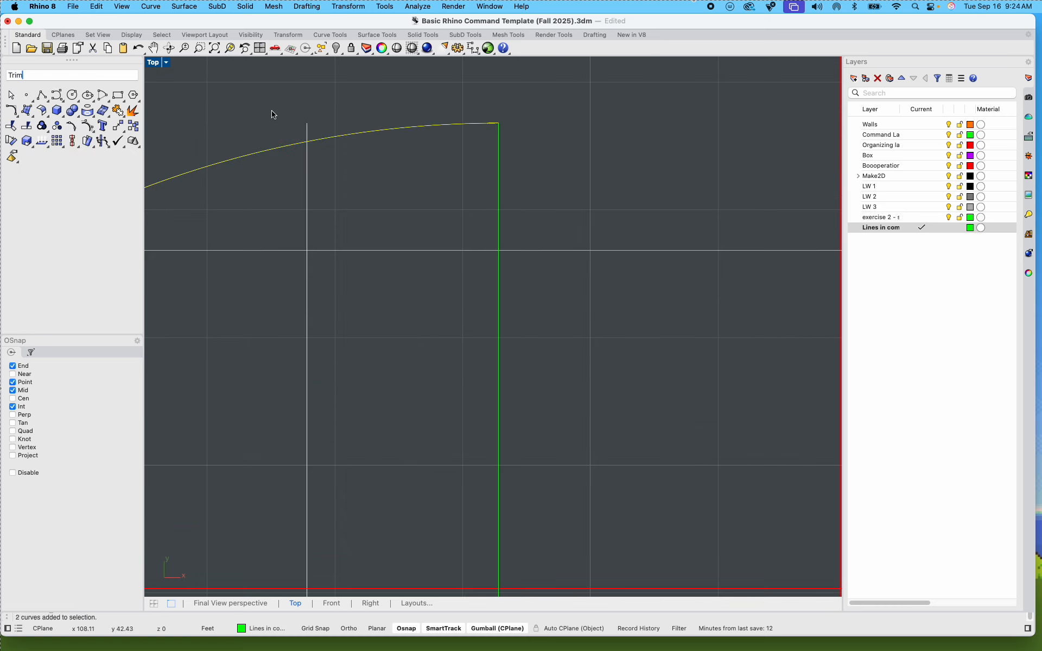
scroll(311, 130, up, 4)
drag(318, 147, 254, 131)
key(Return)
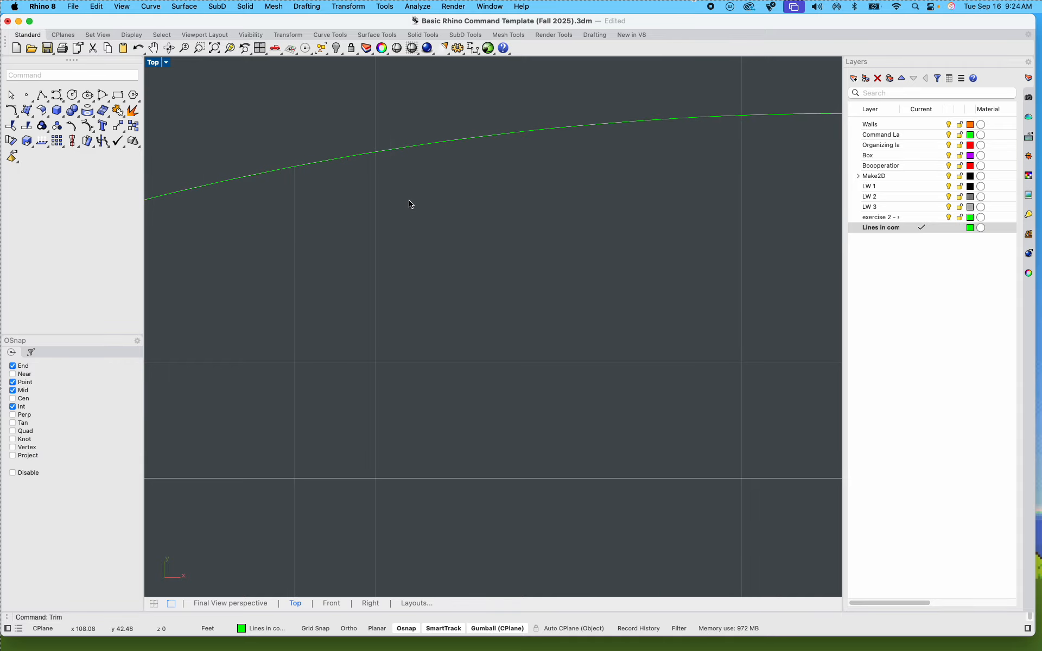
Step: Mirror a copy of the large arc across a vertical axis just to the right of its center
scroll(409, 203, down, 10)
scroll(429, 283, down, 8)
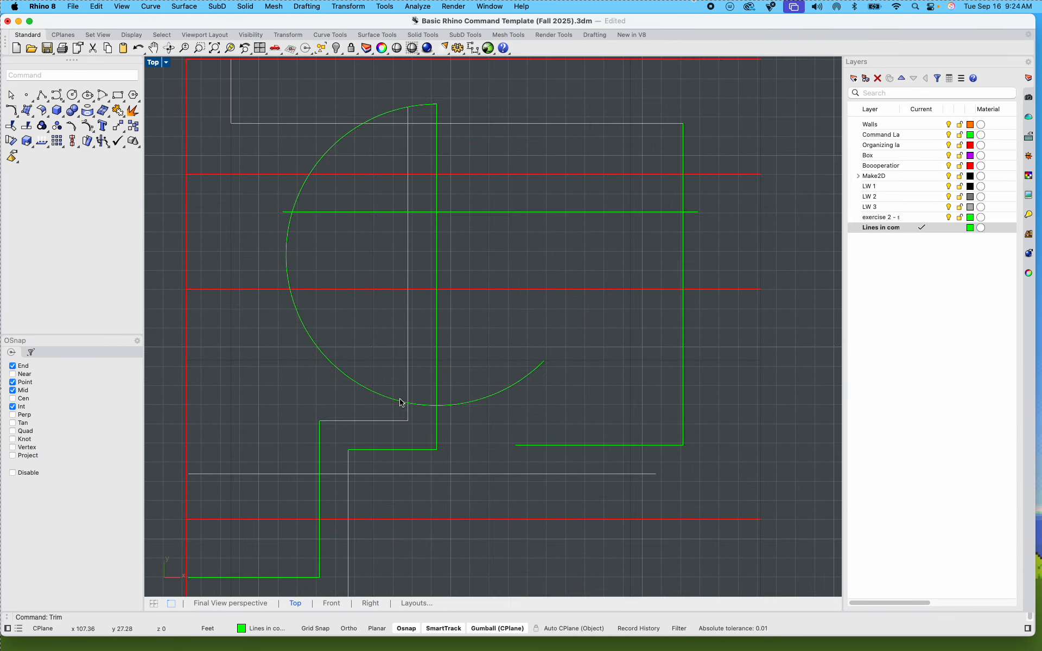
right_drag(413, 378, 405, 373)
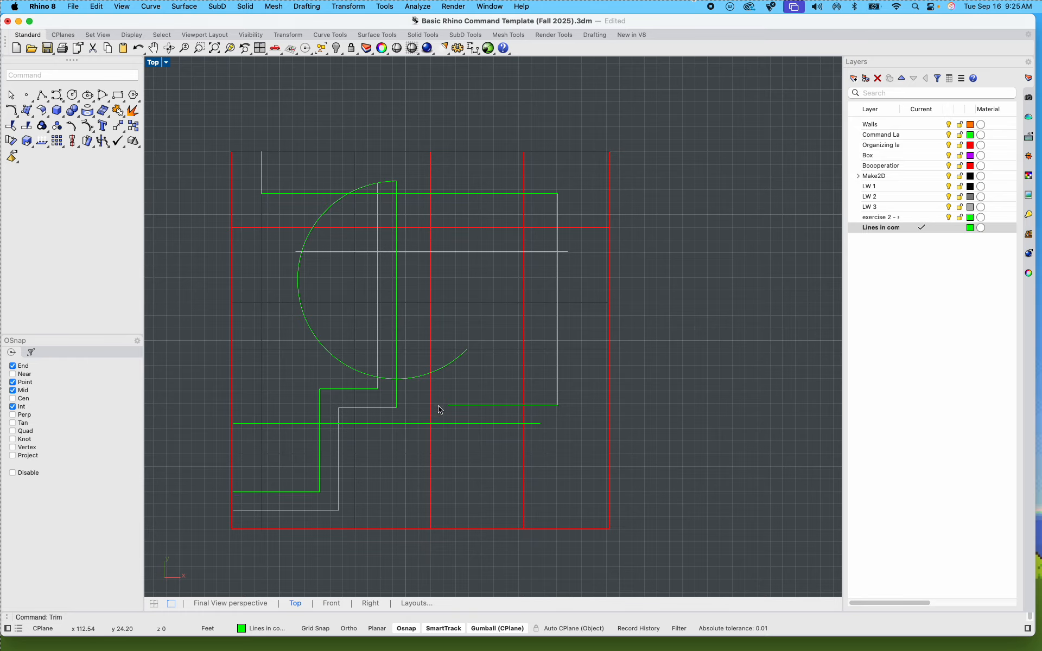
scroll(409, 378, up, 4)
click(401, 370)
text(Mirror)
key(Return)
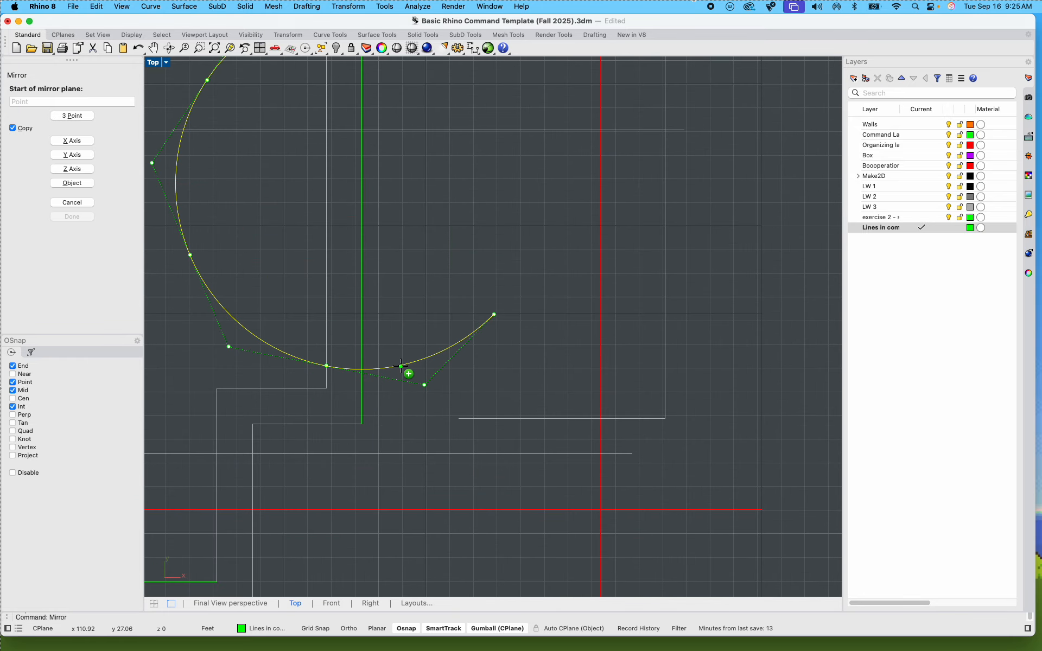
click(425, 225)
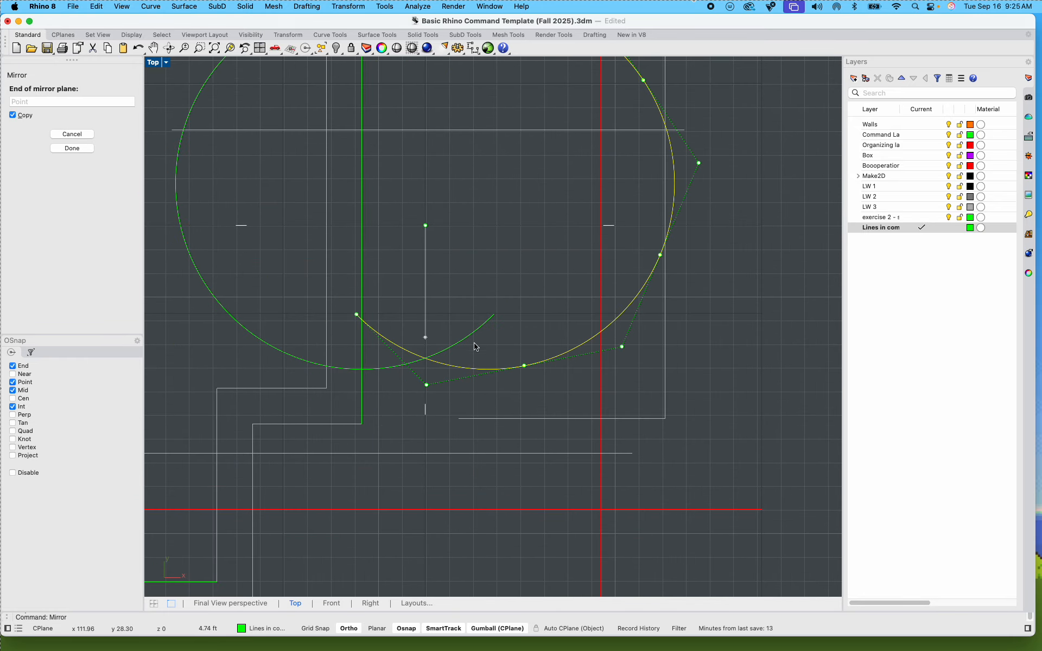
click(426, 380)
Step: Move the mirrored arc down and then right so it curves around the lower right corner of the bracket-shaped line
scroll(426, 379, down, 5)
click(478, 357)
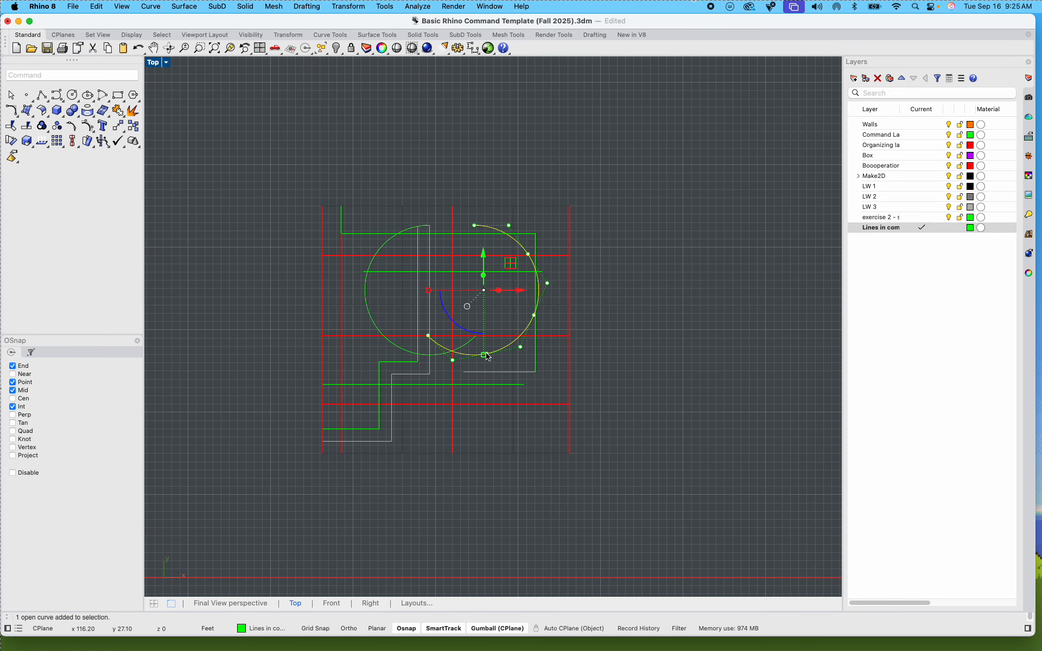
drag(483, 256, 487, 340)
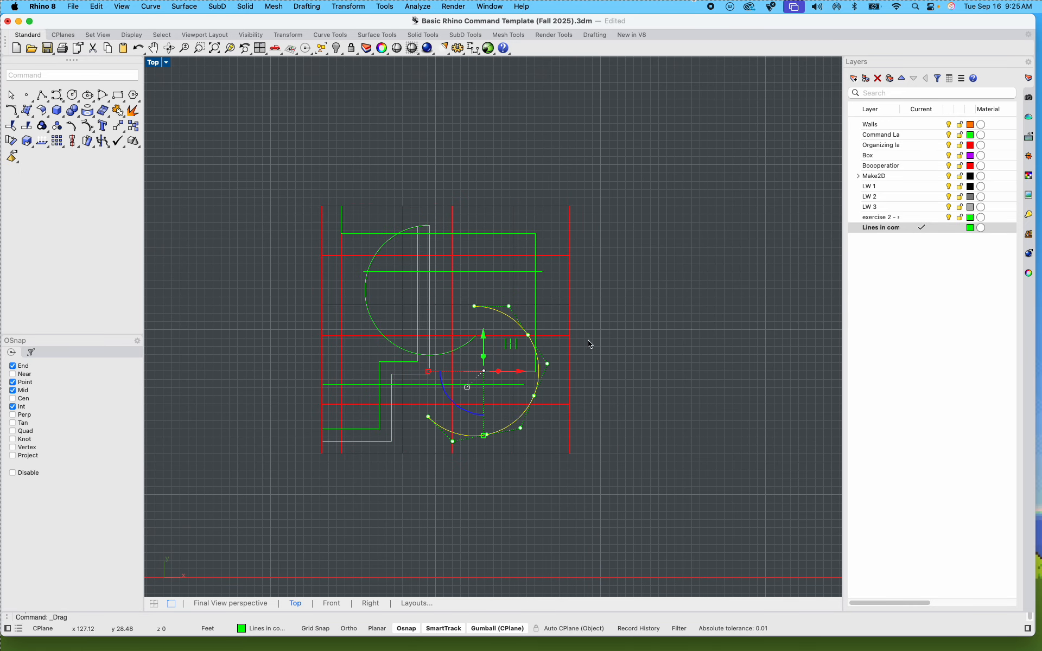
key(Escape)
scroll(485, 285, up, 5)
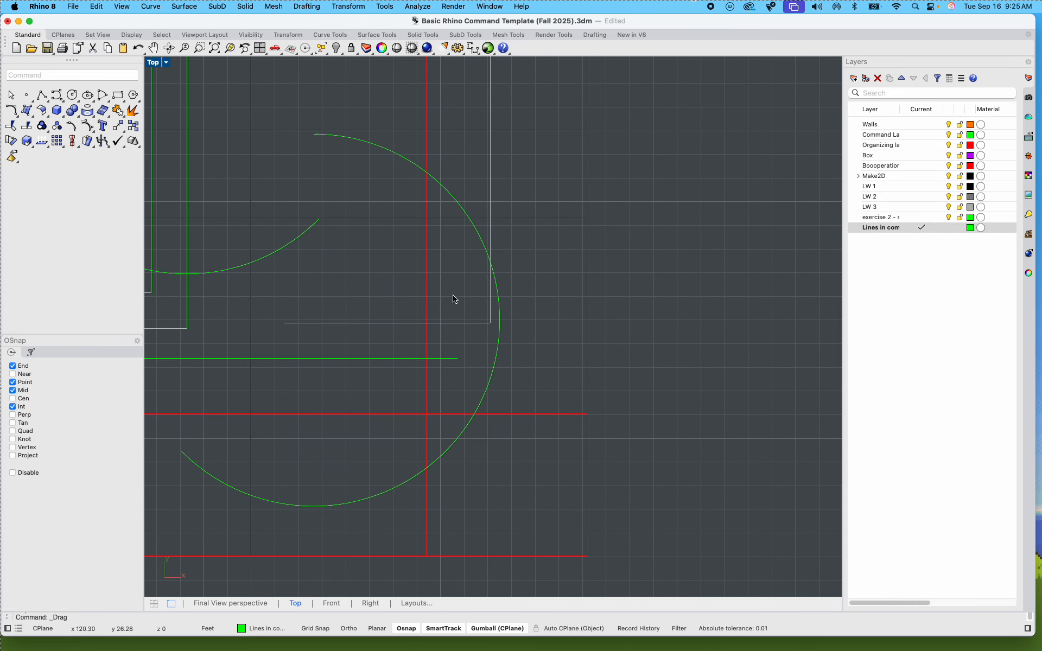
click(493, 363)
drag(383, 321, 430, 320)
scroll(672, 326, down, 5)
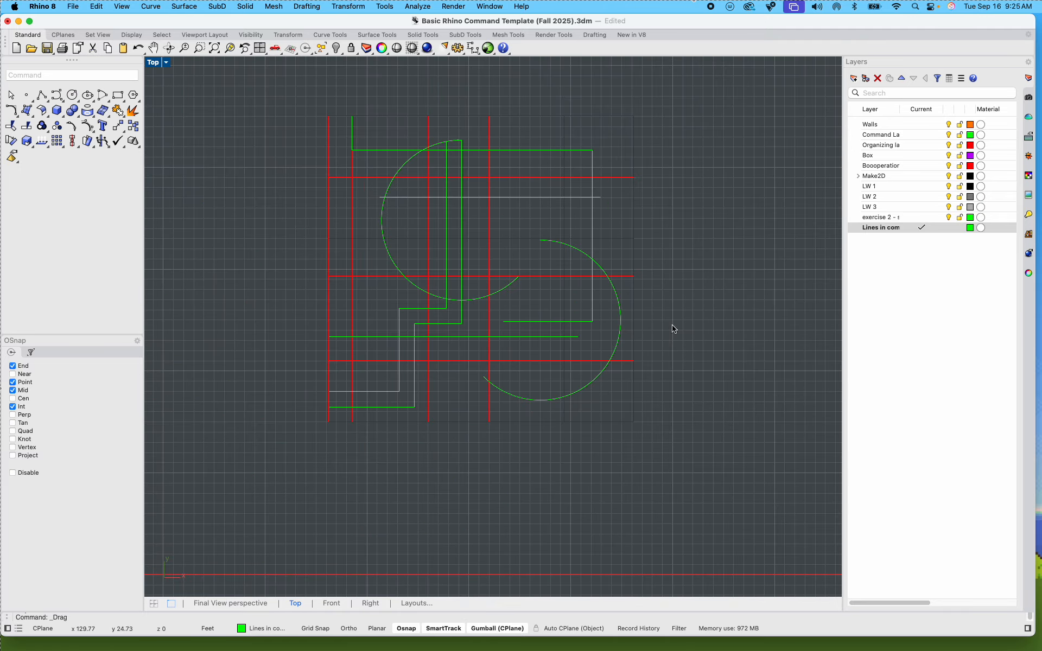
Step: Draw a three-point circle with a radius of about 7 ft over the stepped lines in the lower left of the grid
scroll(456, 349, up, 3)
scroll(396, 384, up, 3)
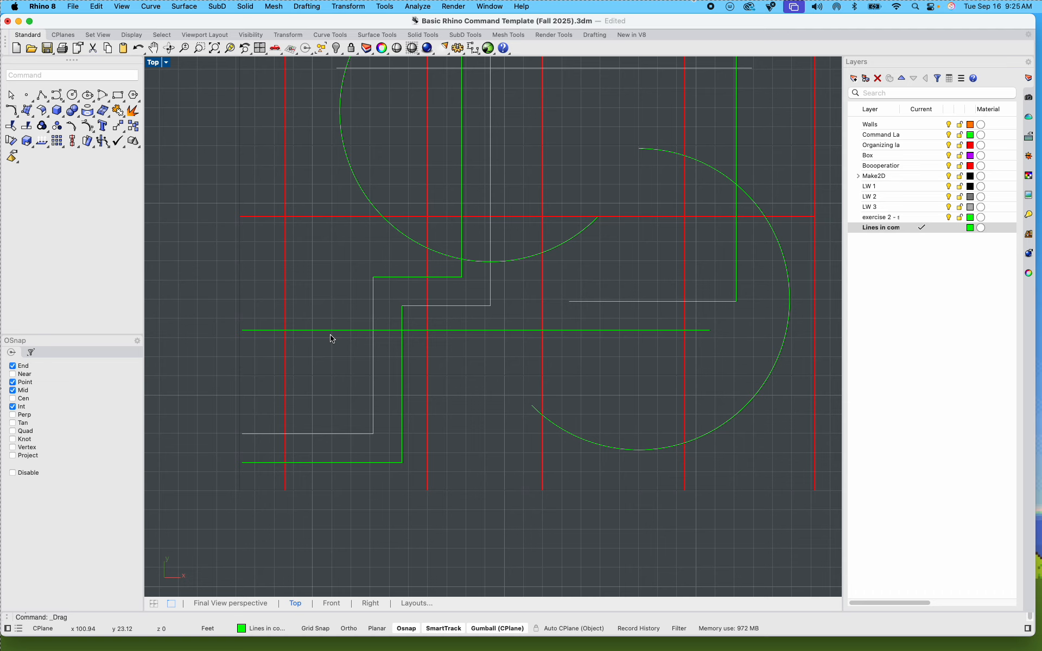
text(circle)
key(Return)
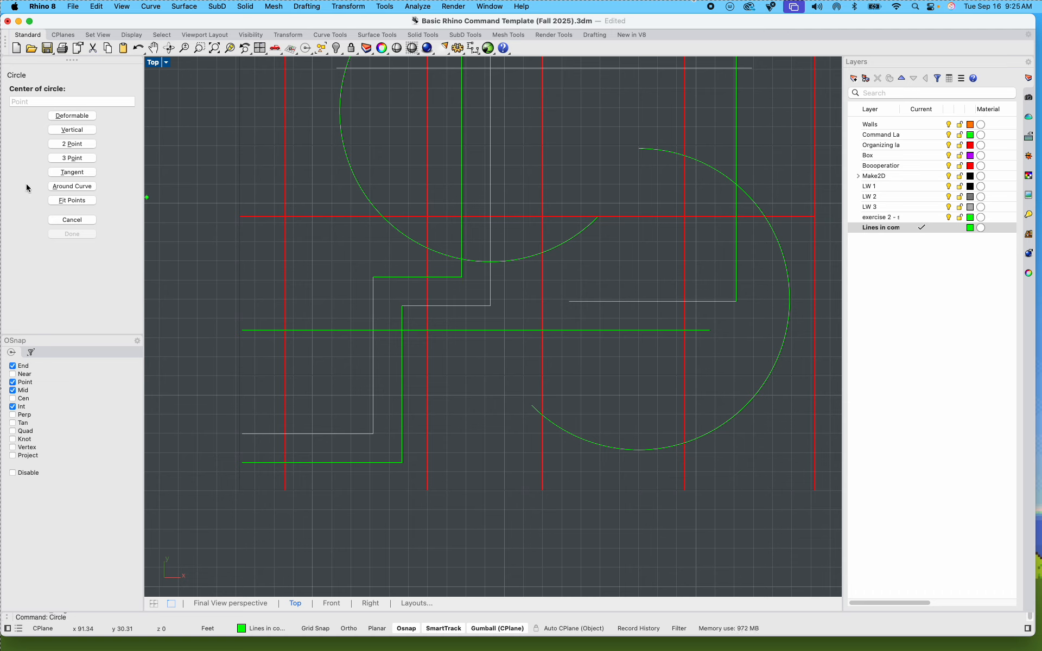
click(81, 158)
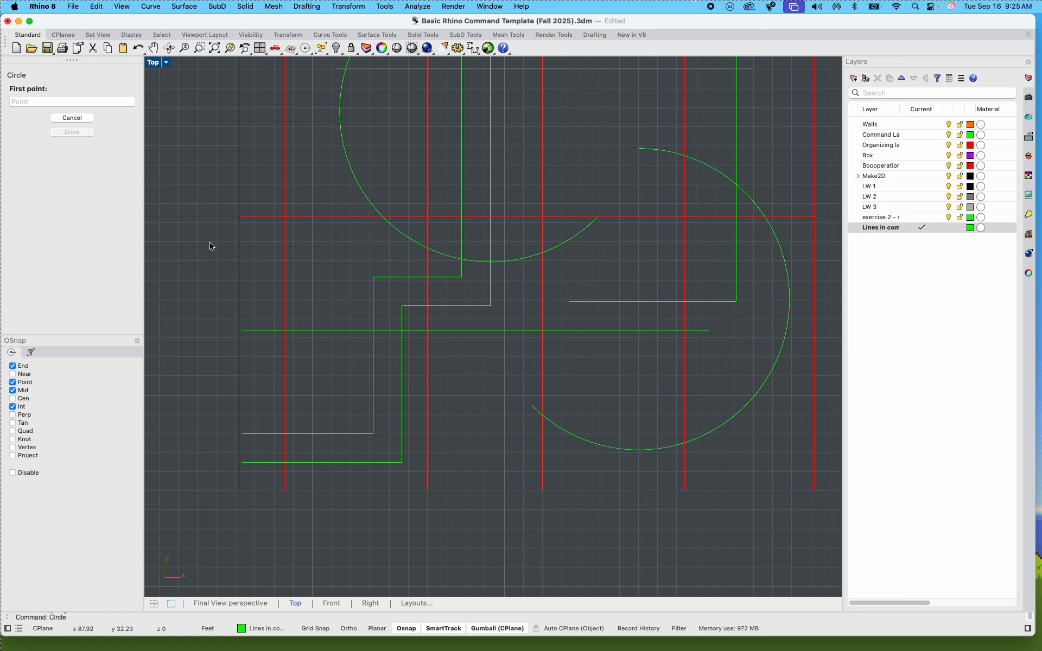
click(317, 264)
click(513, 175)
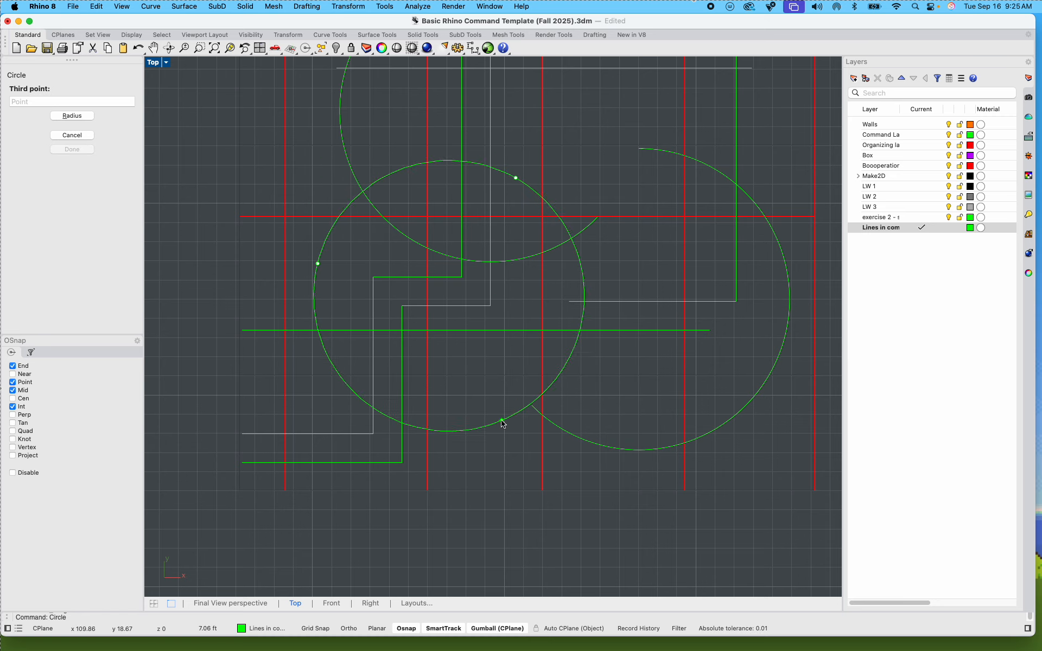
click(498, 428)
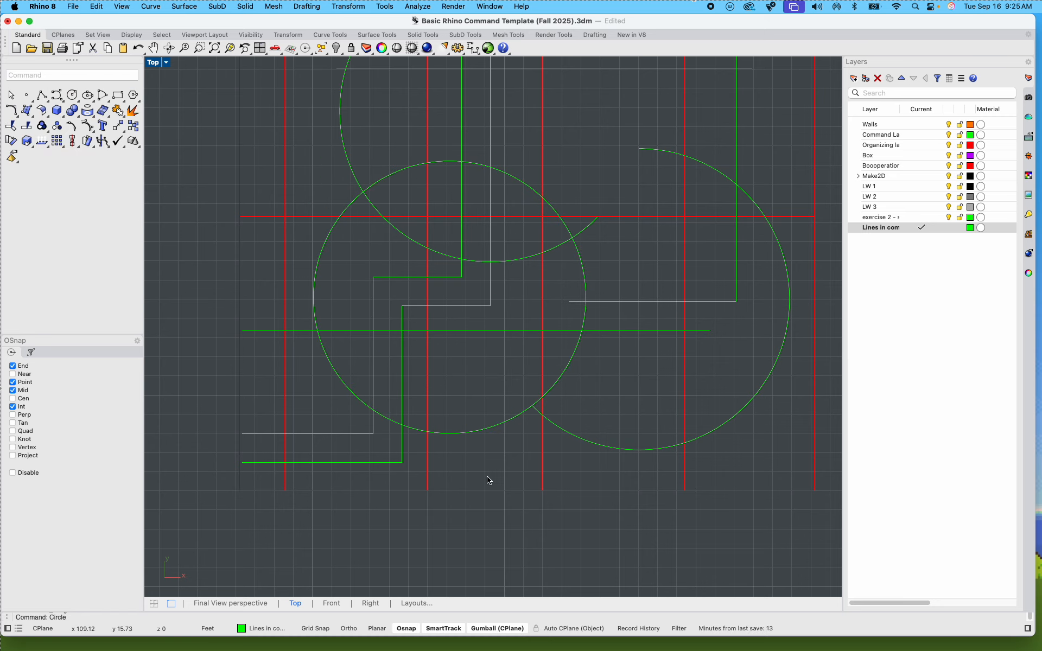
Step: Scale the new circle down to less than half its size and place it in the gap left of the stepped lines
click(486, 431)
drag(487, 431, 465, 469)
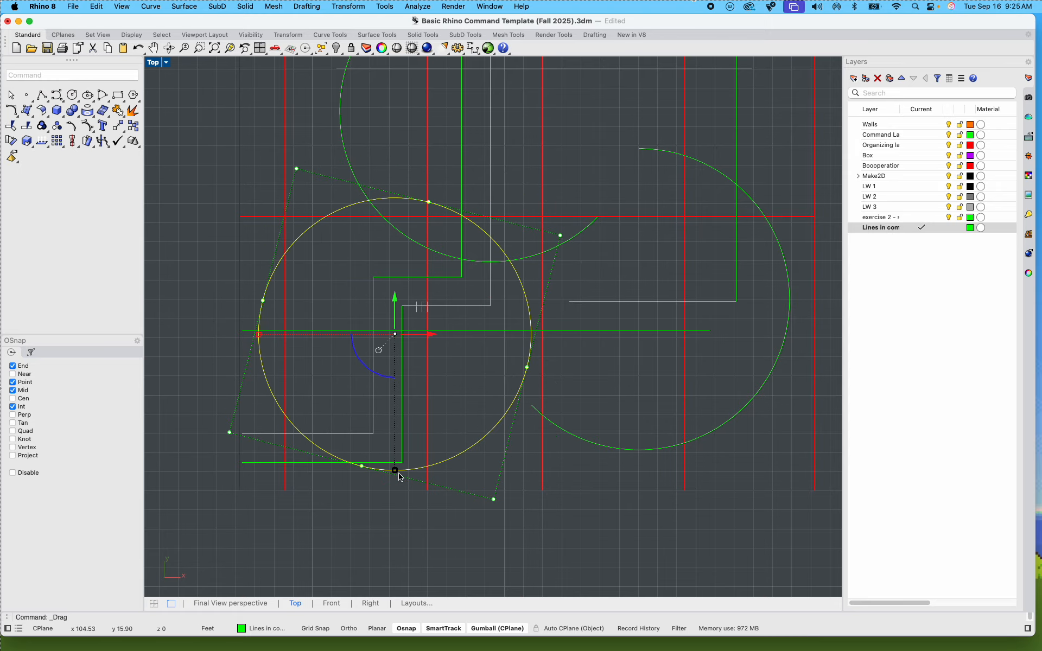
drag(396, 471, 404, 391)
scroll(442, 371, down, 4)
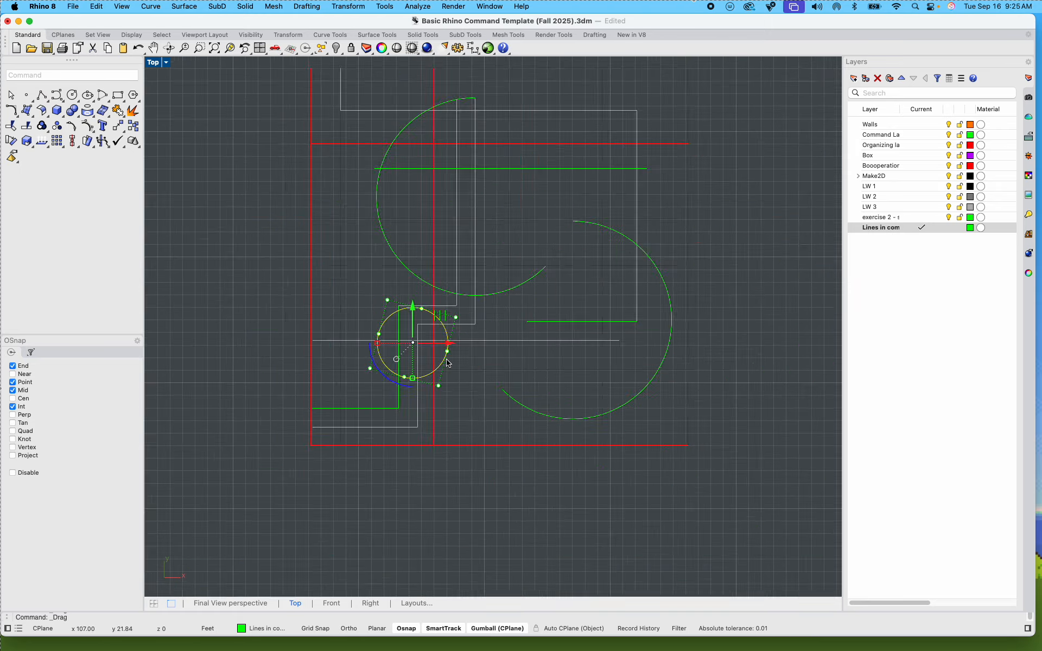
scroll(442, 371, up, 1)
scroll(442, 371, up, 3)
drag(446, 353, 362, 328)
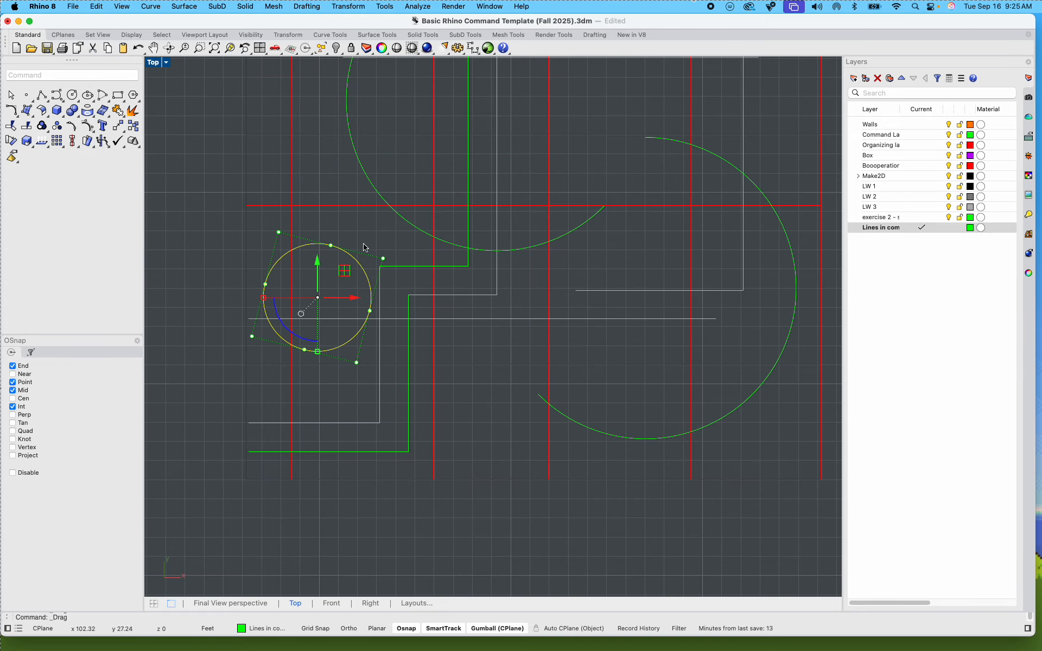
click(366, 244)
Step: Start a polyline above the bracket-shaped line's upper edge with a straight segment down and a short one left, right of the tall stepped lines
scroll(366, 242, down, 6)
right_drag(365, 241, 329, 330)
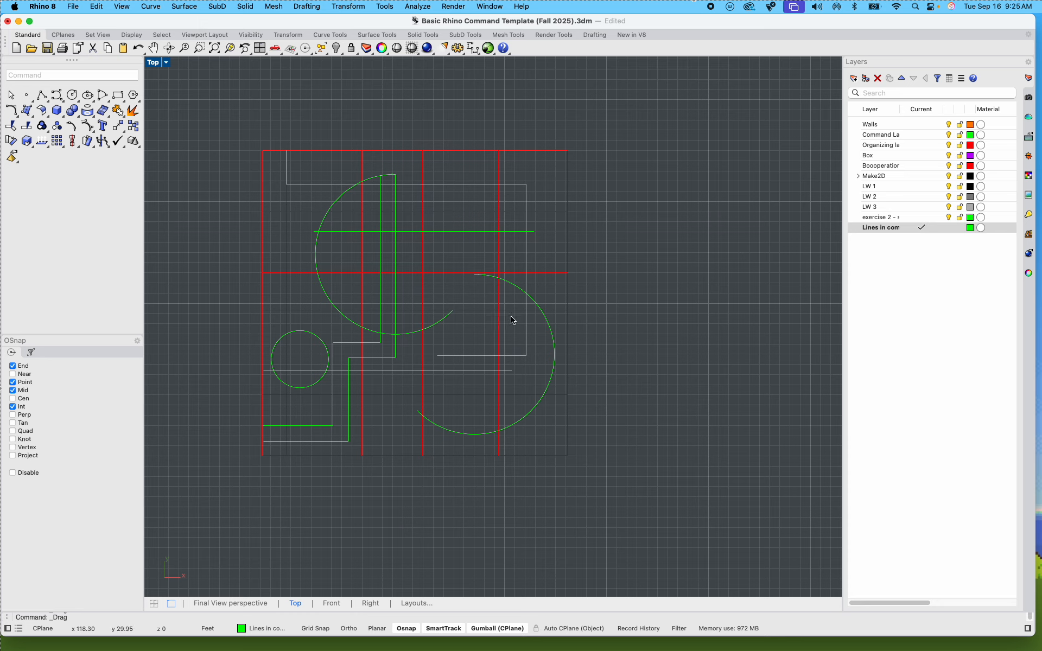
click(41, 95)
scroll(467, 191, up, 3)
click(424, 135)
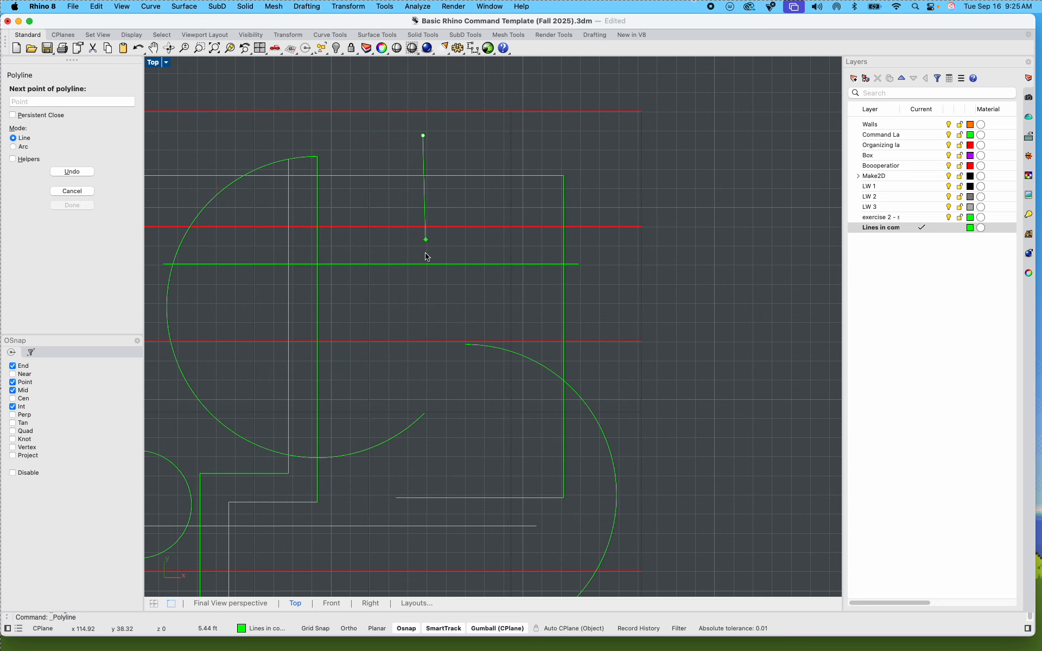
key(shift)
click(423, 318)
click(349, 317)
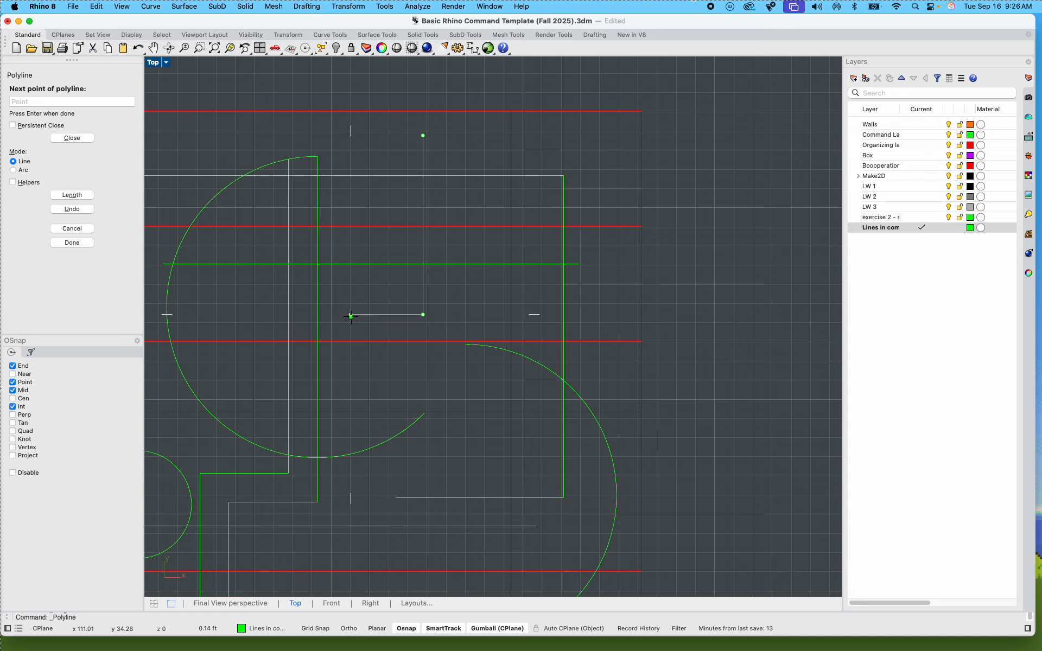
Step: Continue the polyline with a long downward segment, a short one left and a last one down, ending level with the lower stepped line's base
scroll(353, 293, down, 3)
scroll(353, 292, up, 1)
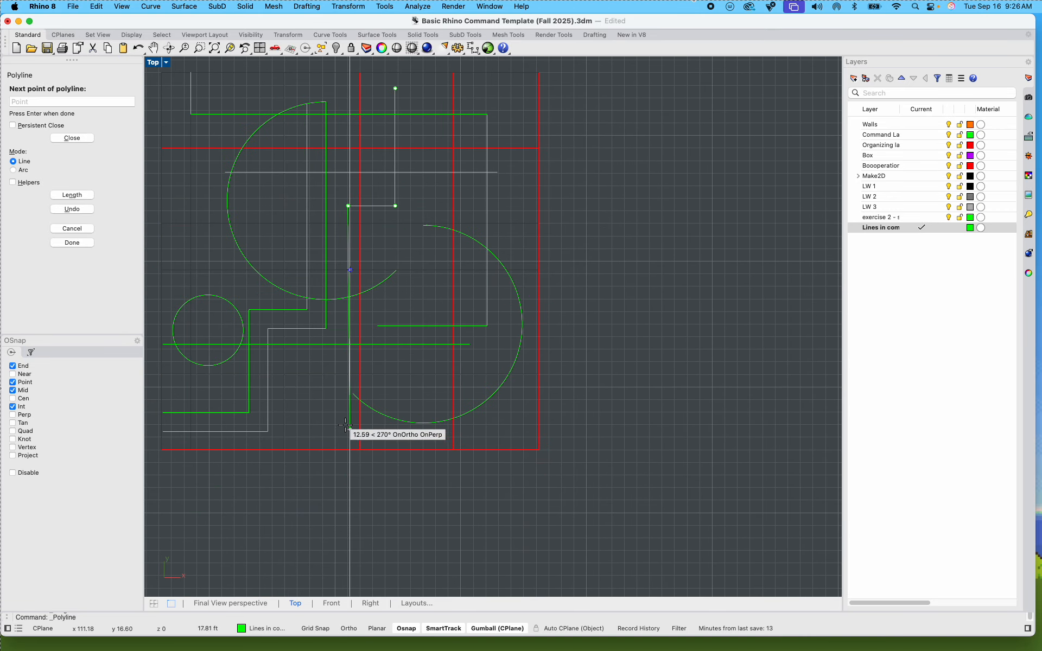
scroll(347, 363, up, 2)
click(352, 361)
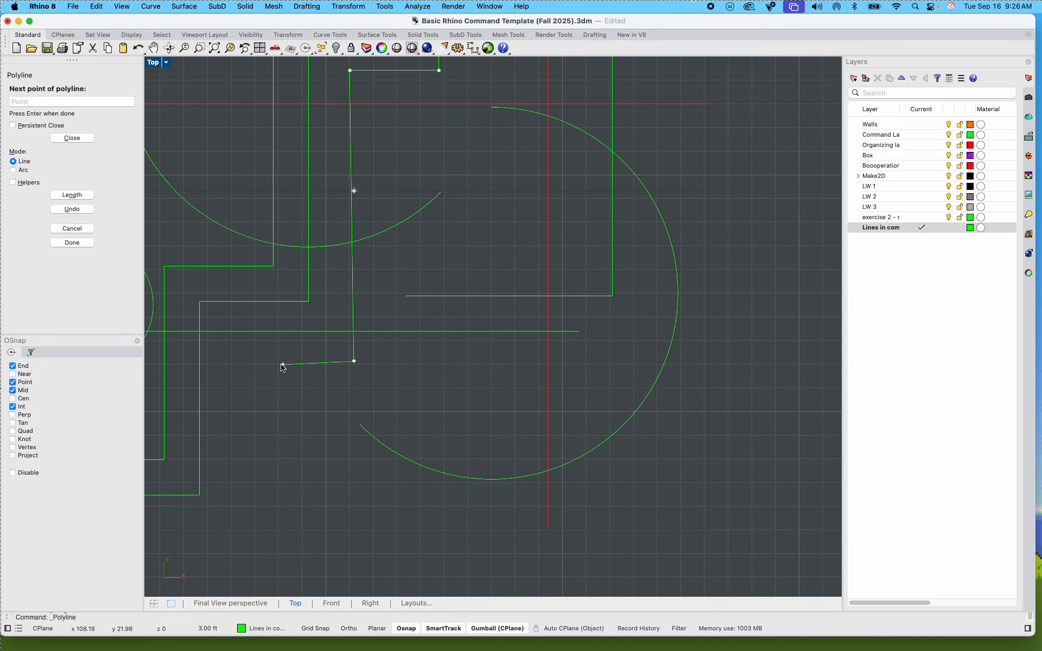
key(shift)
mouse_move(273, 266)
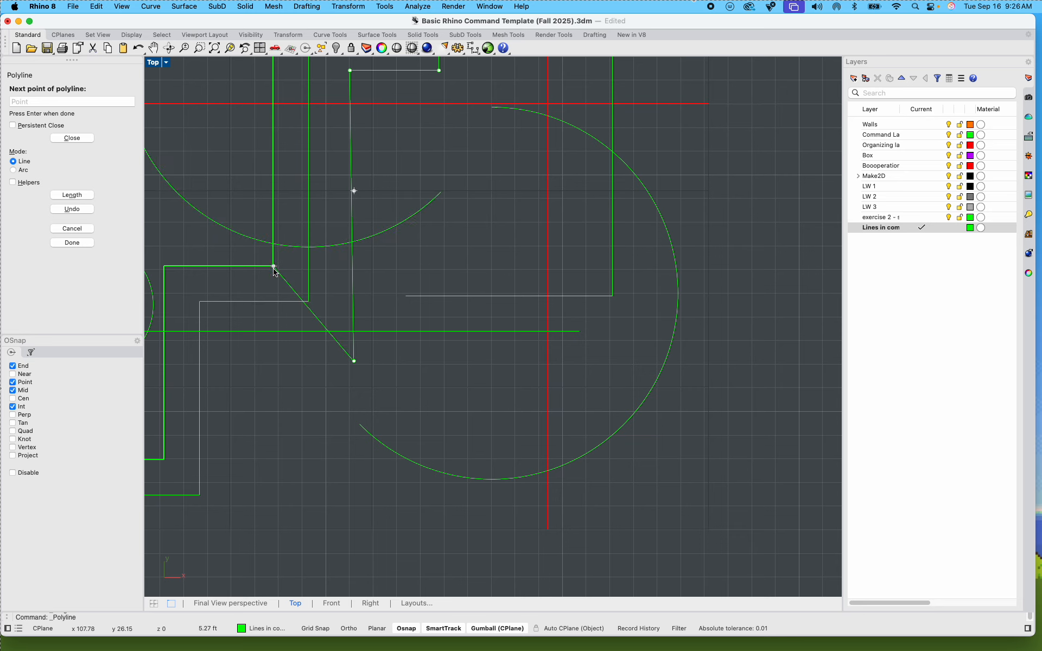
click(273, 360)
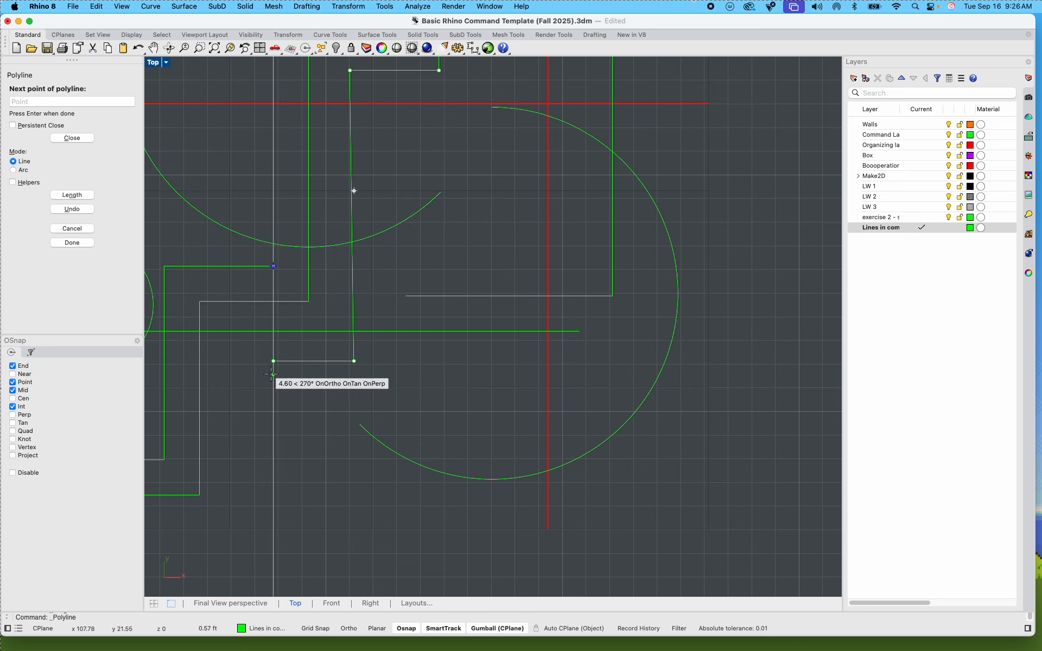
mouse_move(200, 494)
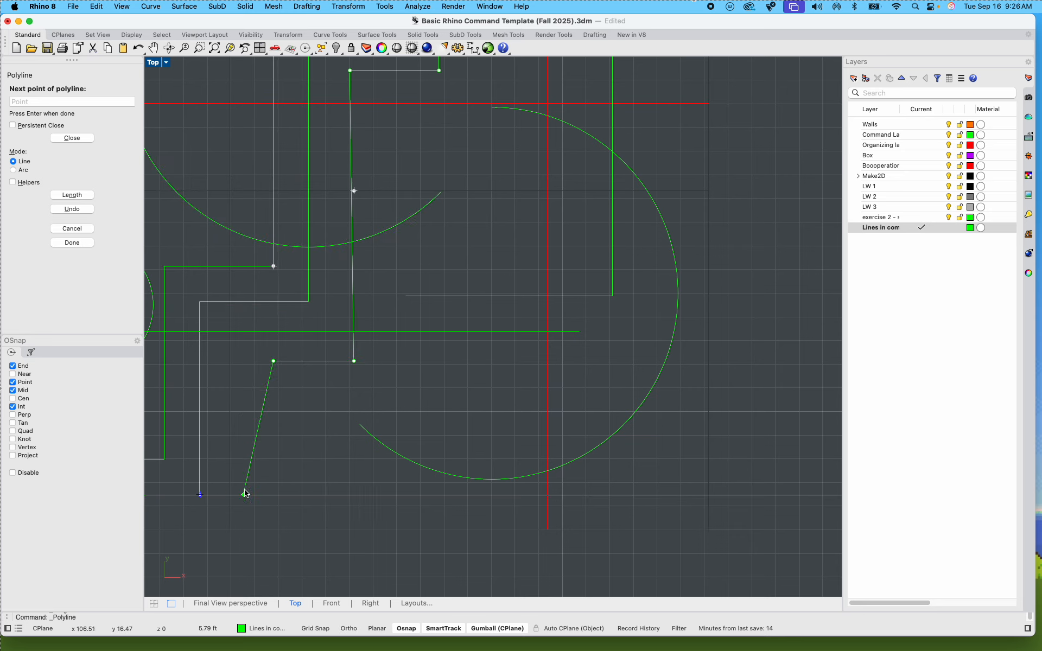
key(shift)
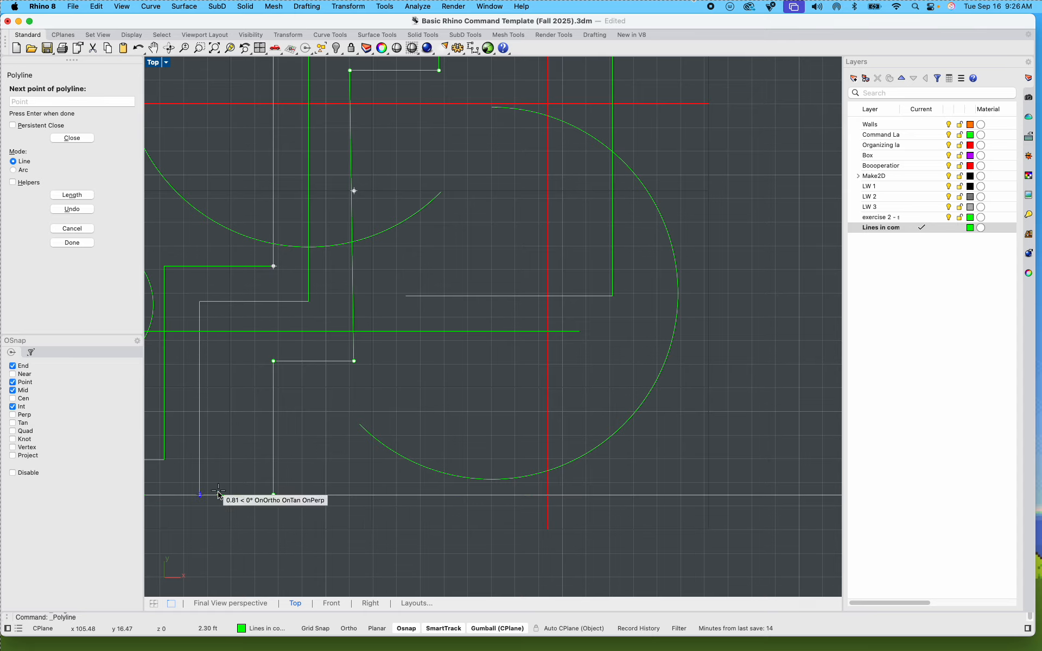
click(273, 495)
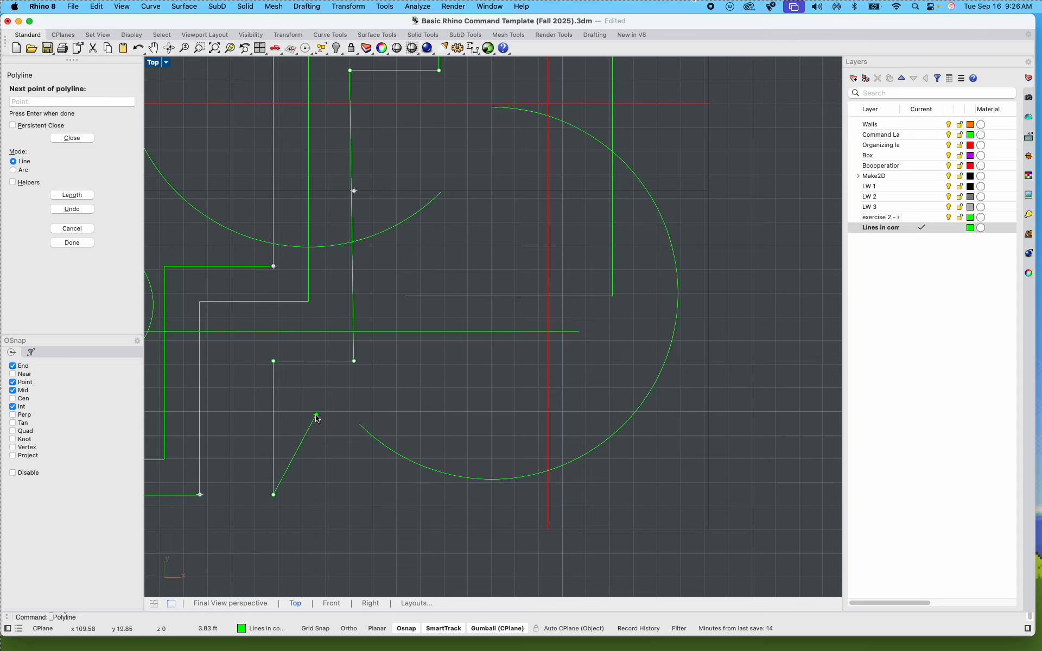
key(Return)
scroll(352, 488, down, 3)
scroll(321, 441, up, 3)
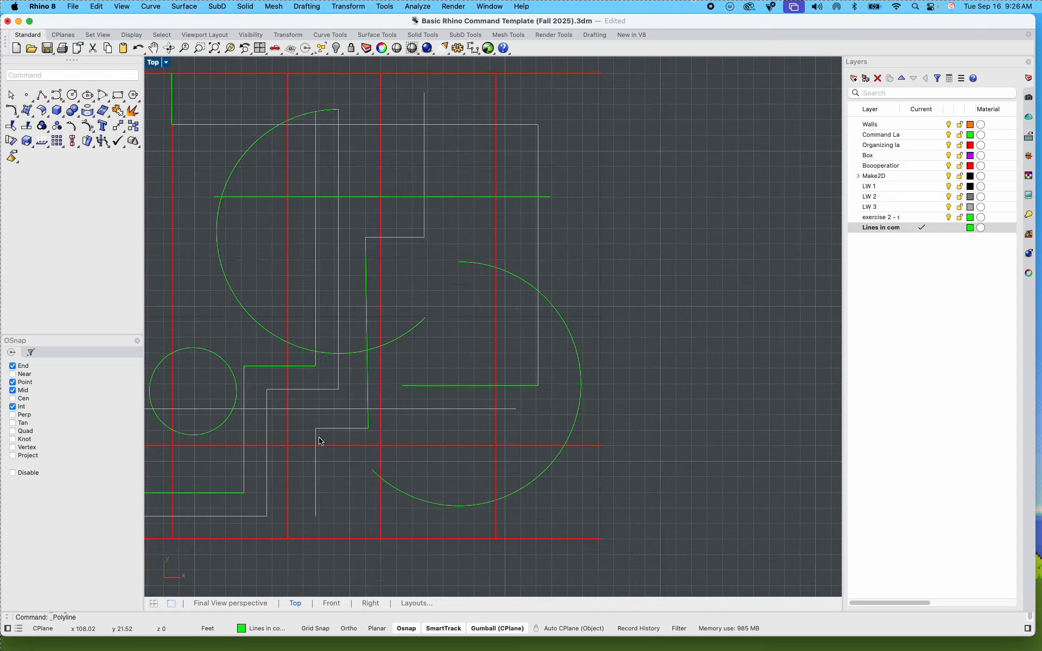
Step: Straighten the new polyline's slanted long segment by moving its upper corner right, vertically in line with its lower corner
click(381, 375)
scroll(396, 374, down, 3)
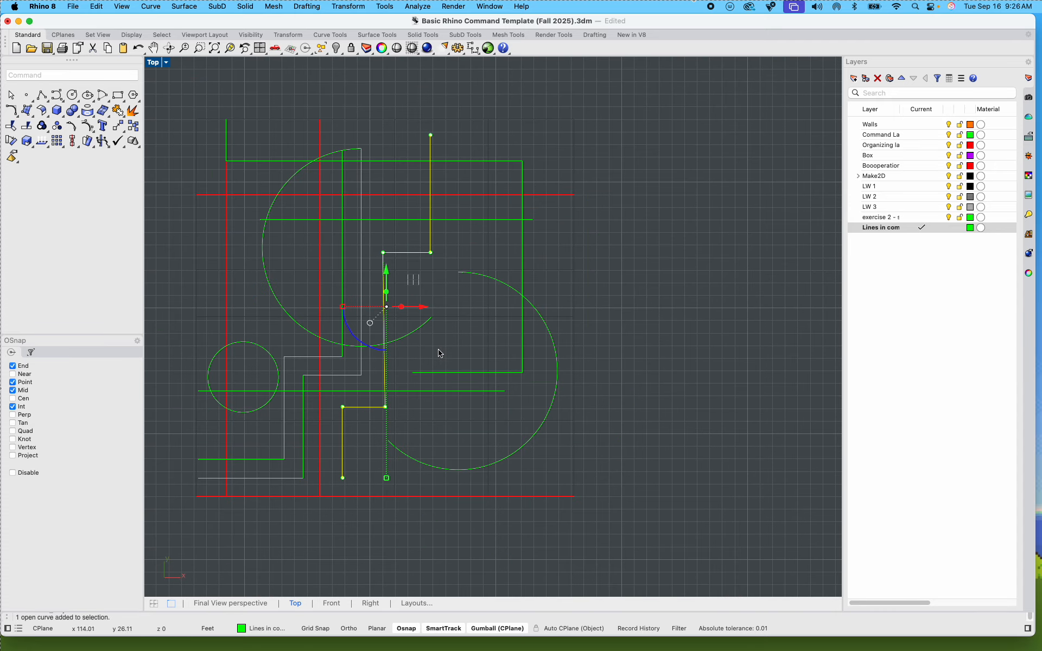
right_drag(442, 354, 473, 338)
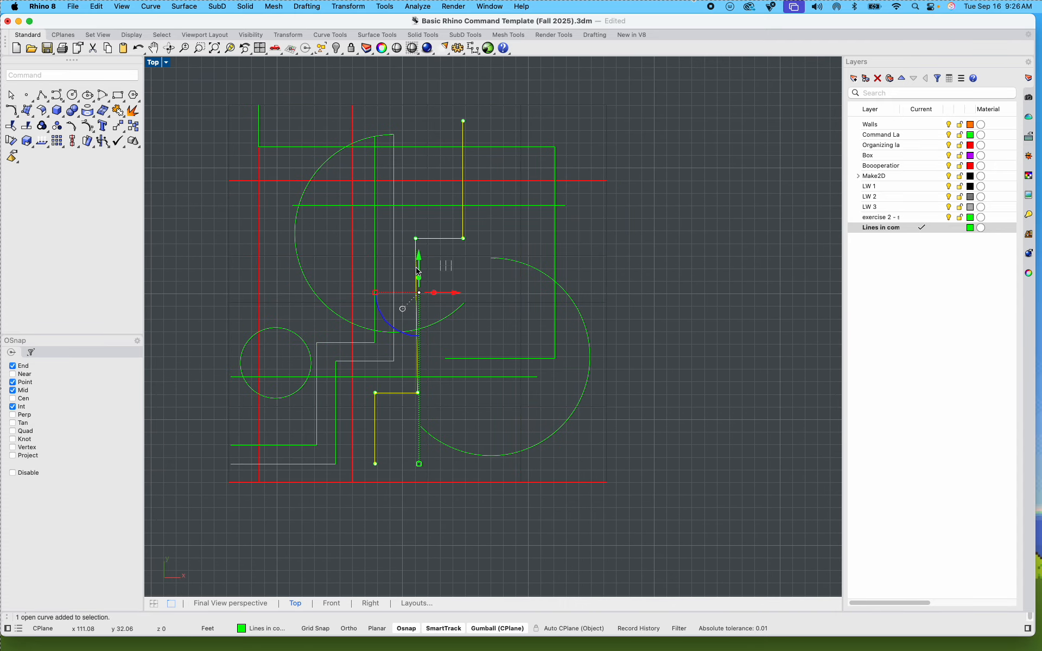
scroll(415, 252, up, 3)
key(Escape)
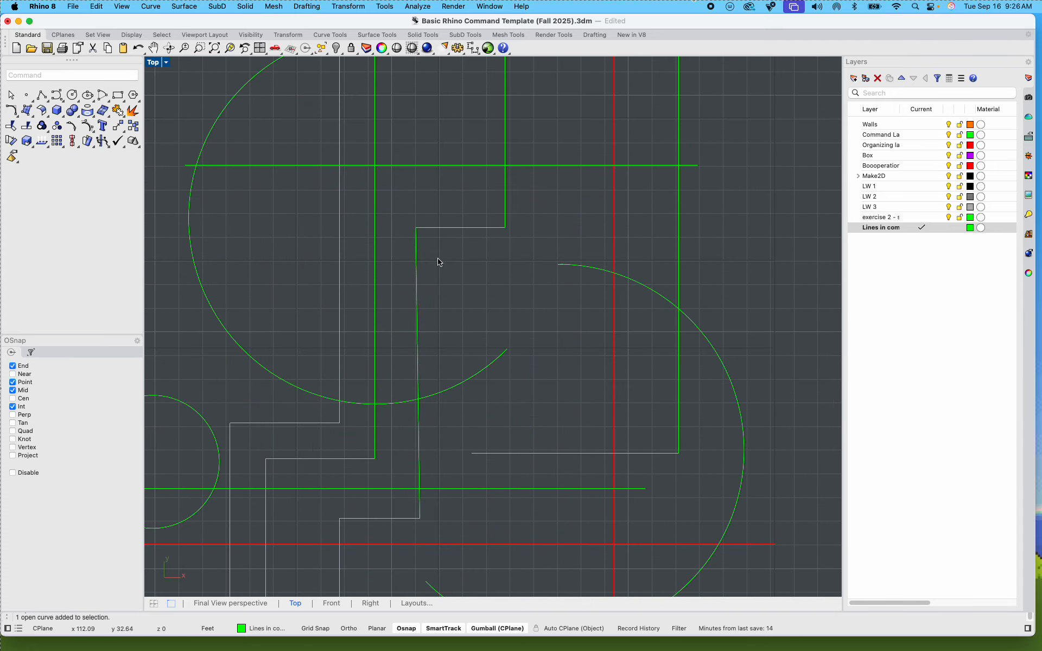
click(416, 302)
drag(400, 212, 452, 232)
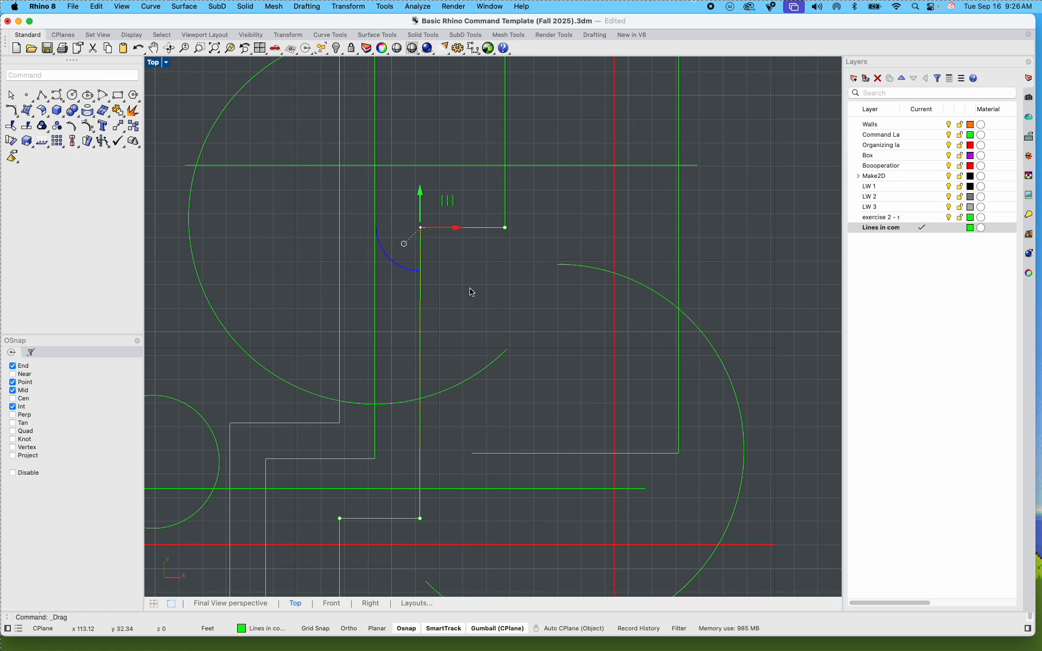
key(Escape)
Step: Explode the new stepped polyline and delete its long middle vertical segment
click(420, 329)
text(explo)
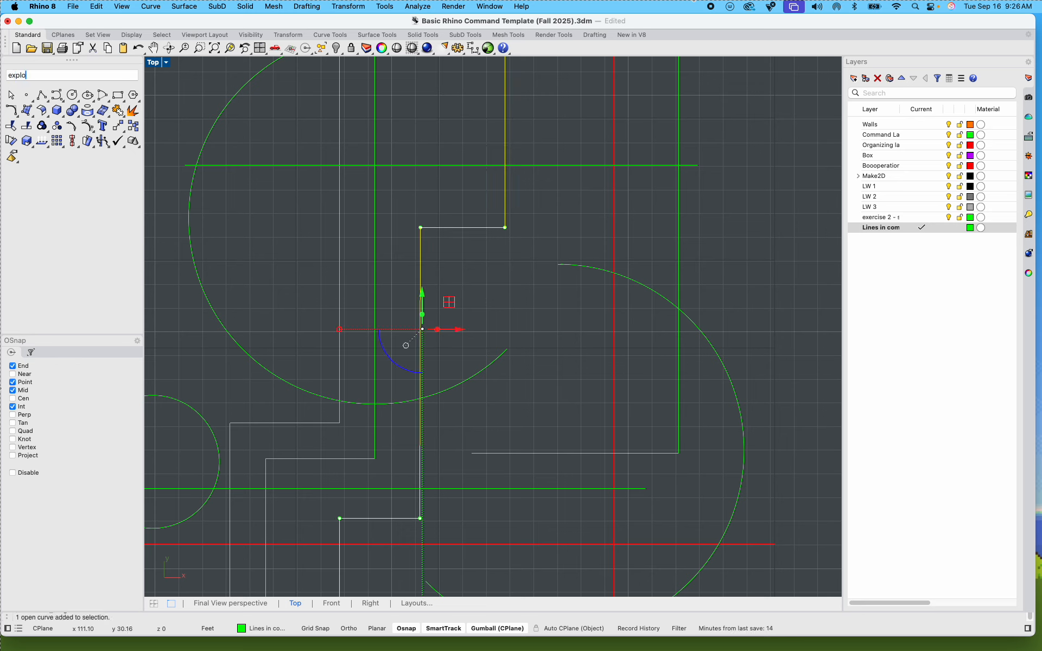
text(de)
key(Return)
click(420, 296)
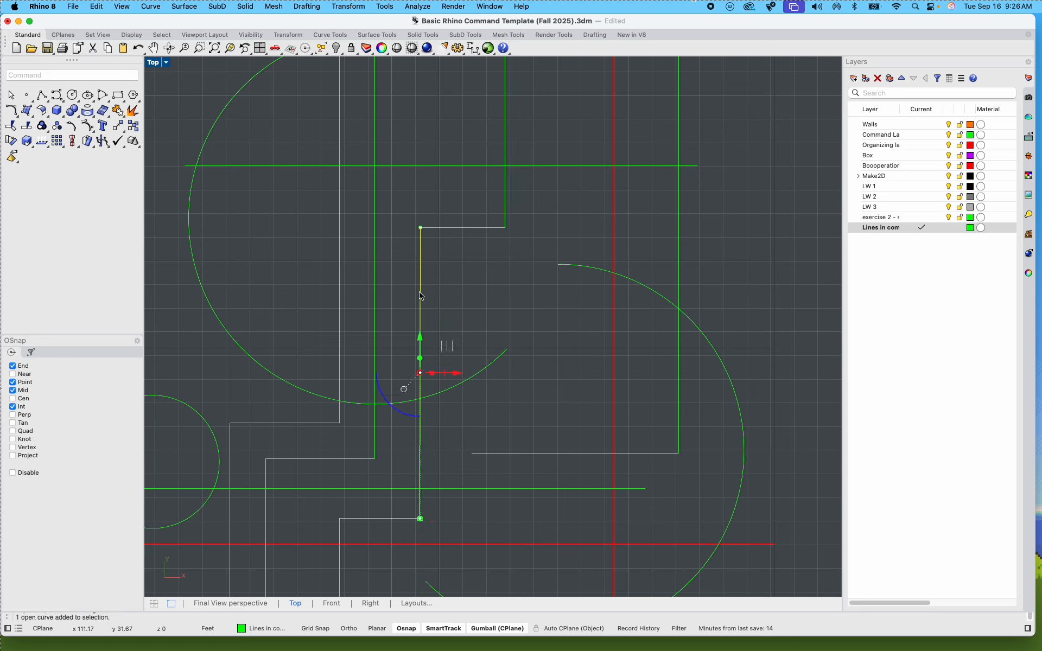
key(Delete)
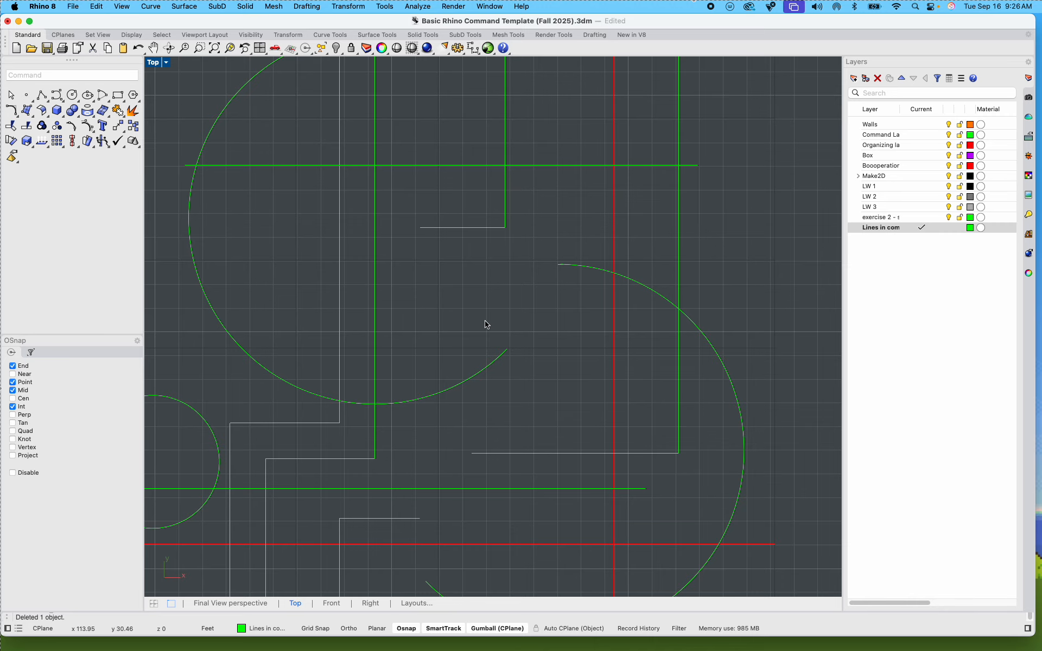
scroll(486, 325, down, 4)
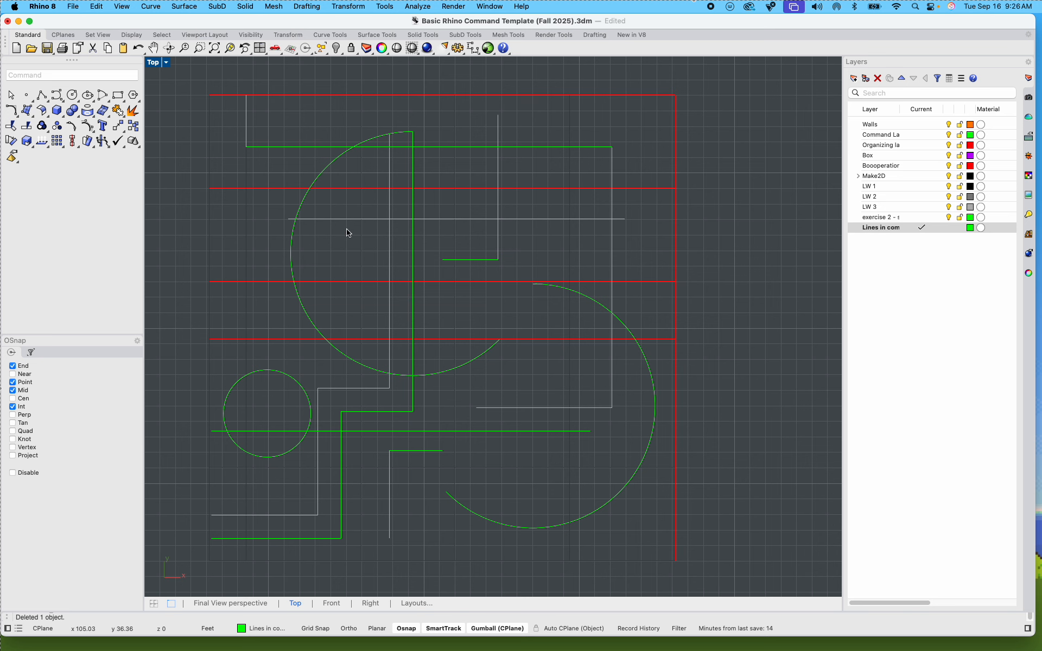
Step: Check the exercise brief on the Miro board for the required lines, planes, curves and points, and return to the Rhino drawing
scroll(346, 229, down, 4)
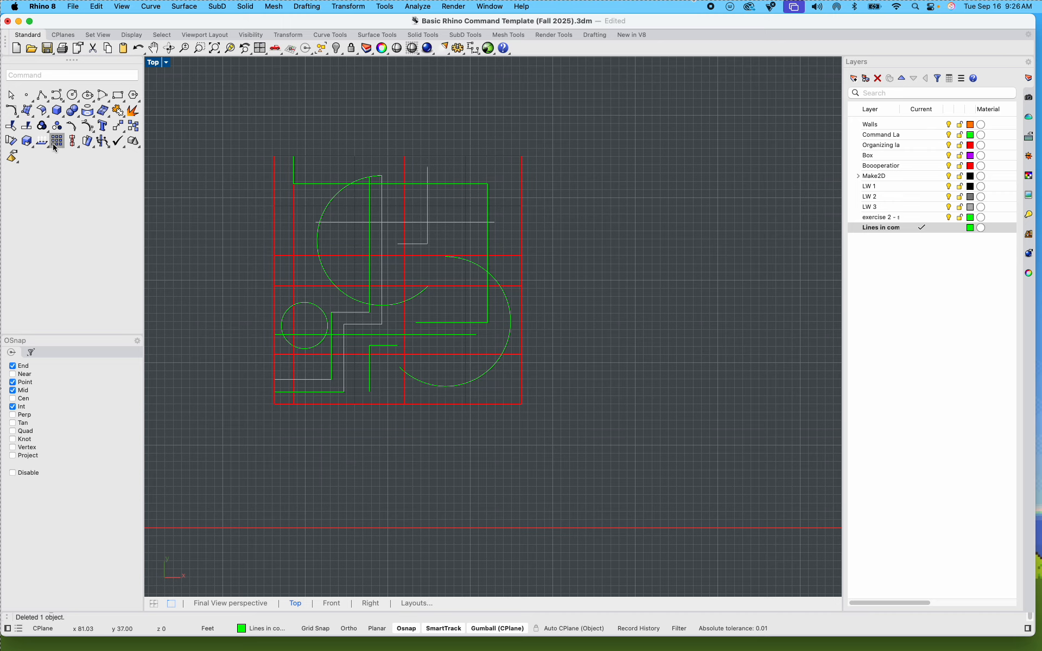
key(ctrl+Right)
key(ctrl+Left)
key(ctrl+Left)
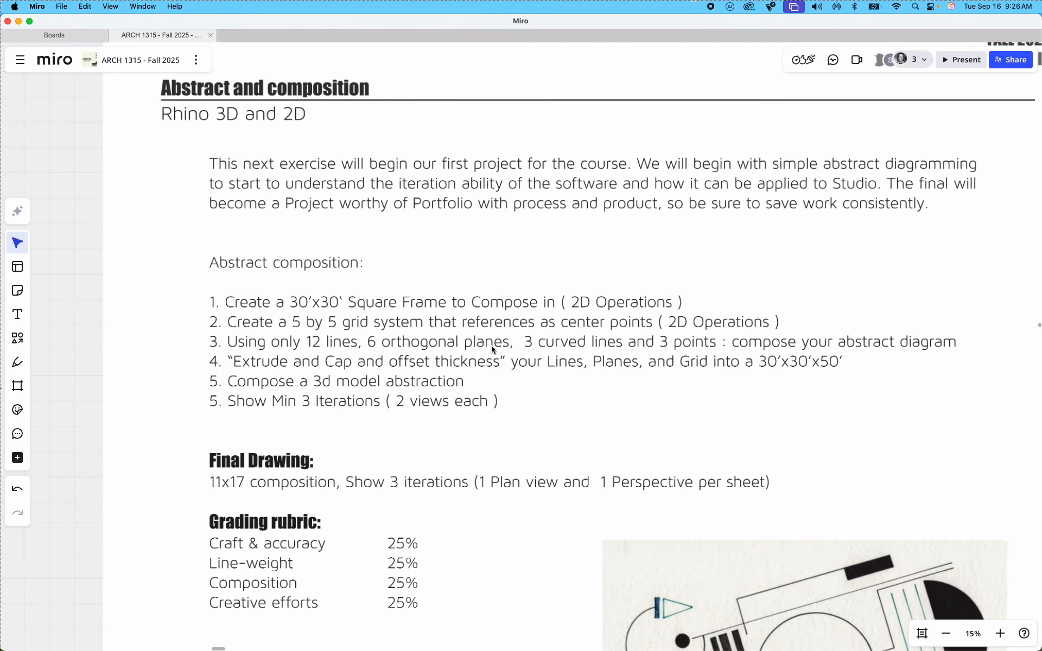
key(ctrl+Right)
scroll(345, 270, up, 3)
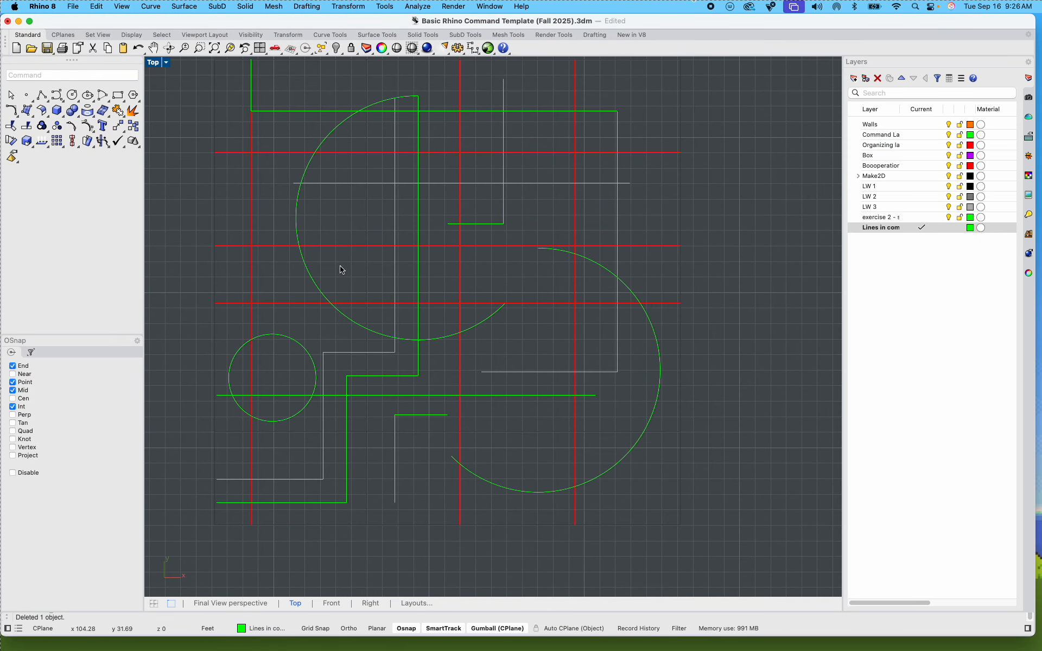
Step: Draw a closed, wavy degree 3 control-point curve across the middle of the composition, and delete it
click(56, 95)
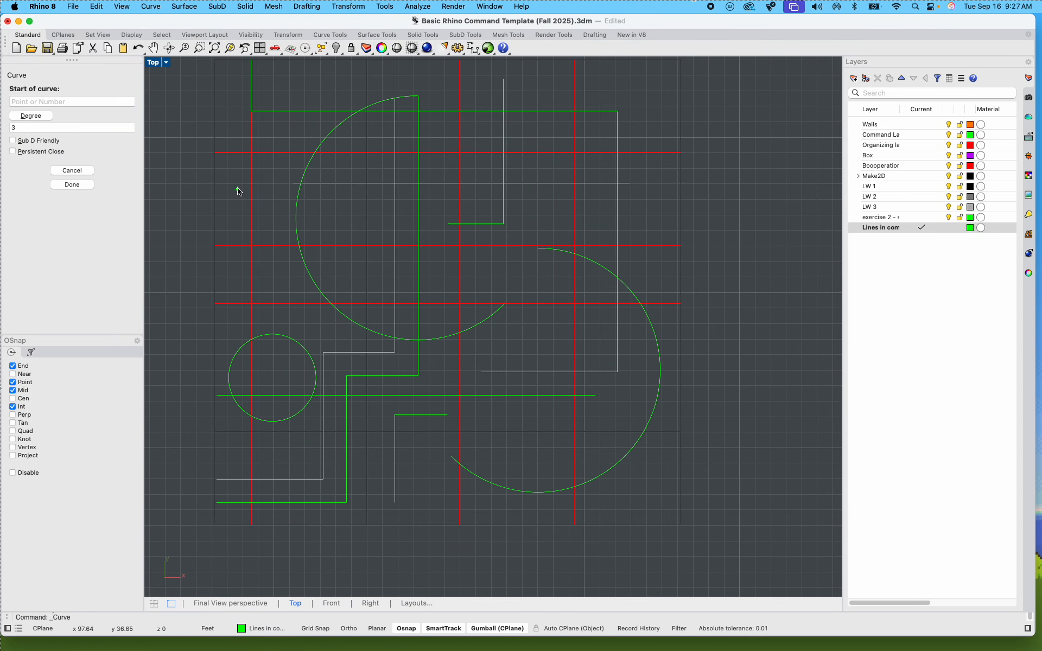
click(272, 191)
click(229, 223)
click(239, 282)
click(294, 278)
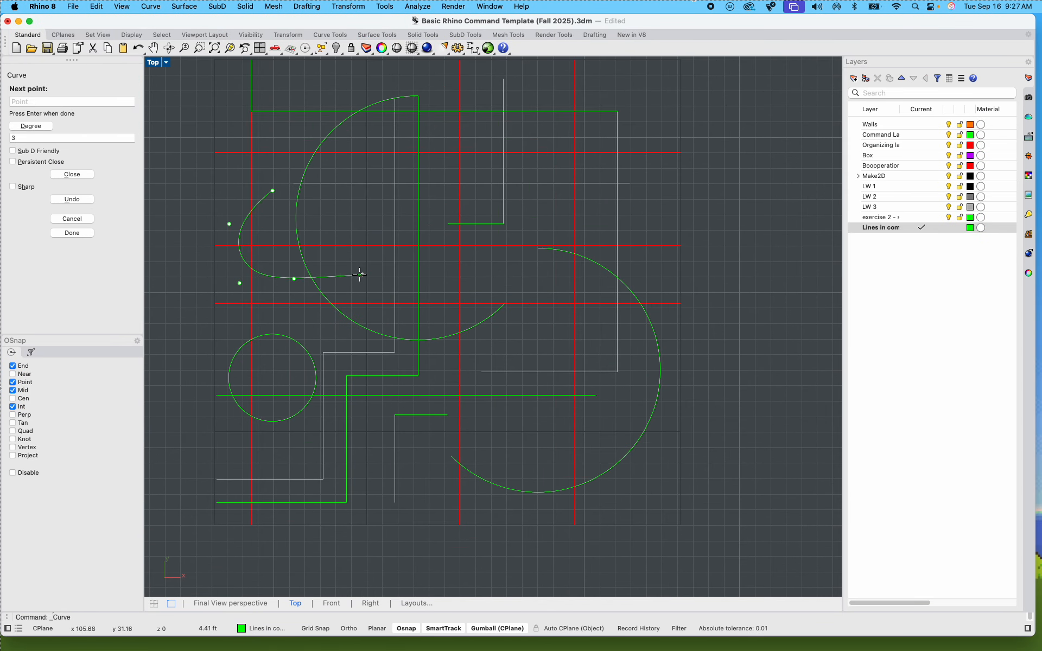
click(362, 274)
click(449, 375)
click(534, 345)
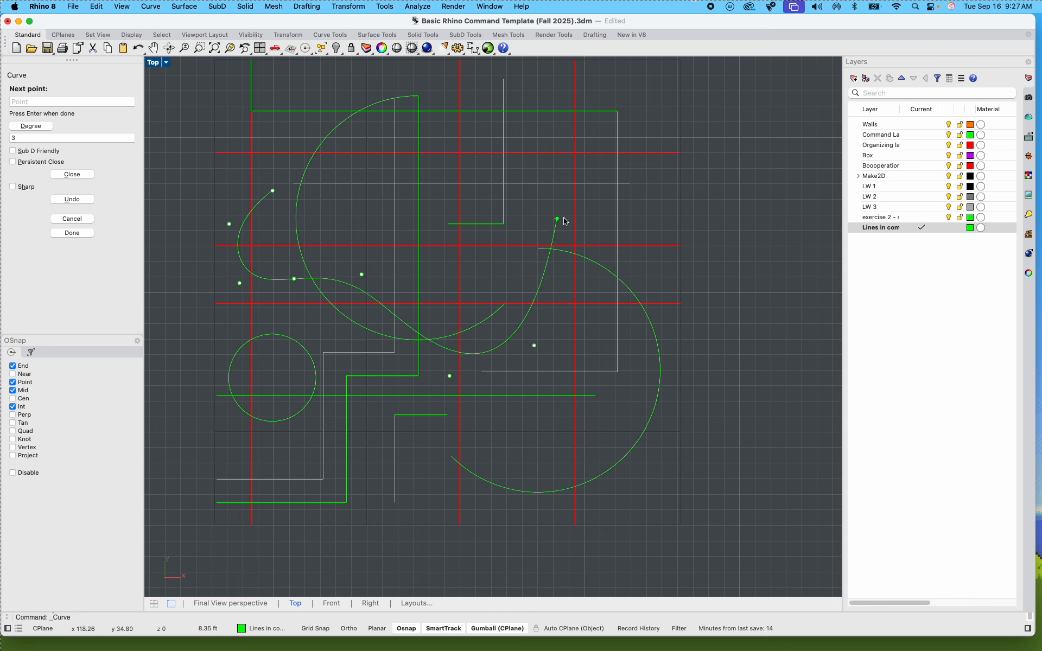
click(588, 219)
click(480, 205)
click(439, 205)
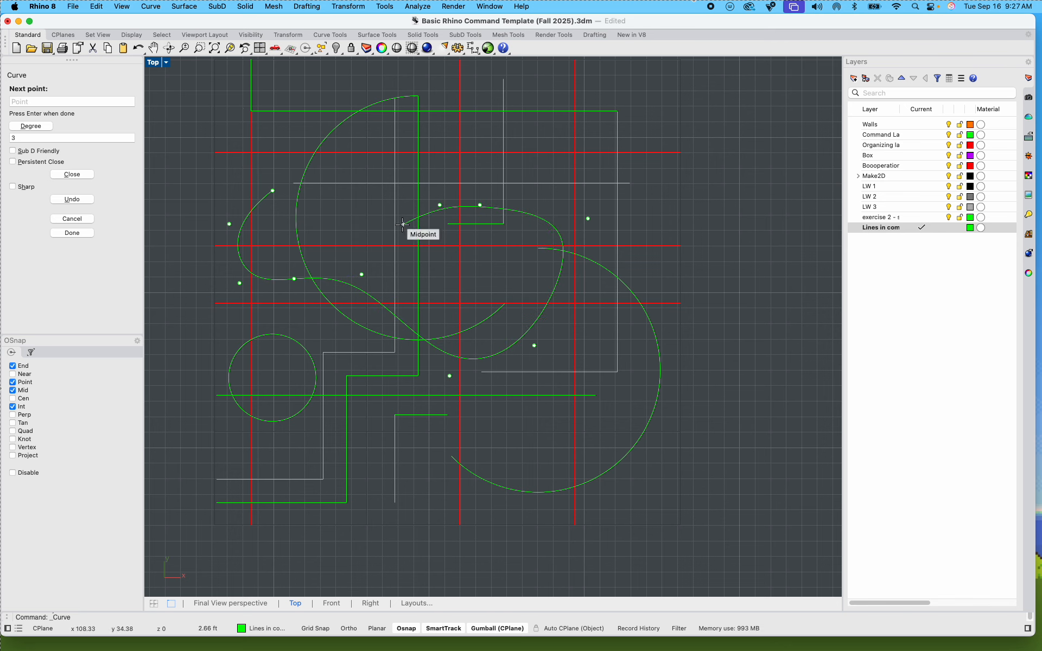
click(383, 225)
click(334, 212)
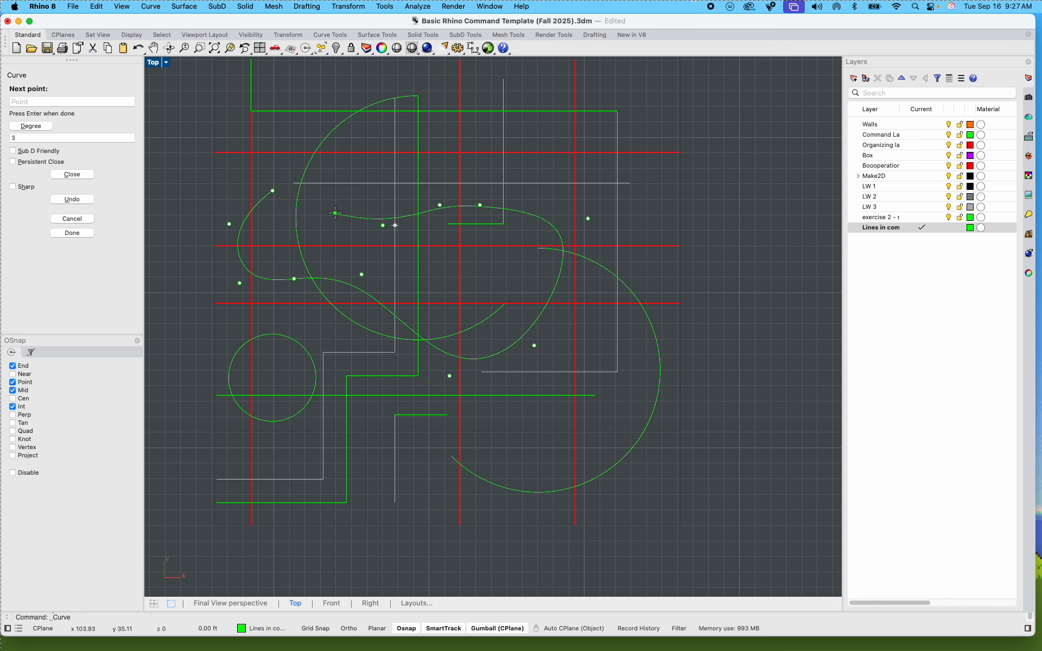
click(274, 192)
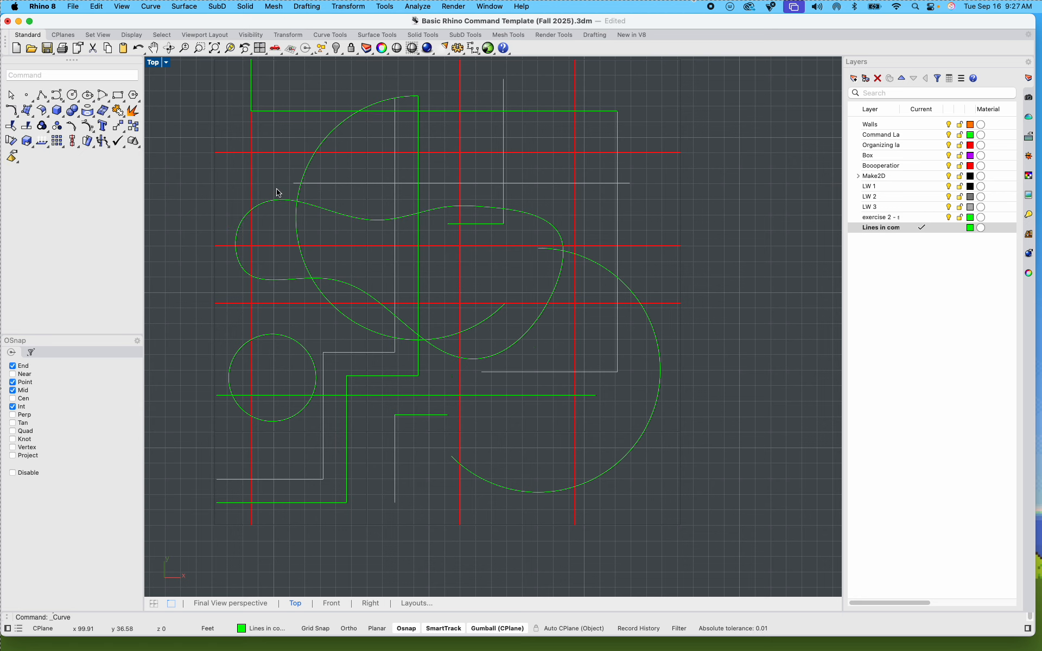
click(342, 219)
key(Delete)
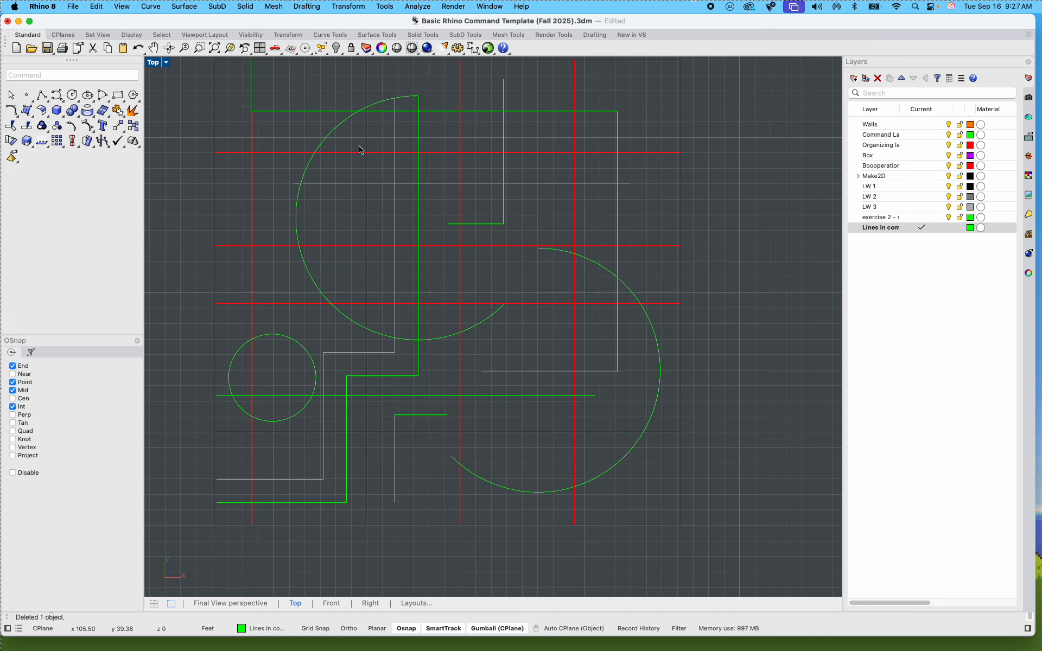
Step: Move the large upper left arc straight up so its upper end sits slightly above the tall vertical lines
click(337, 130)
right_drag(428, 135, 423, 215)
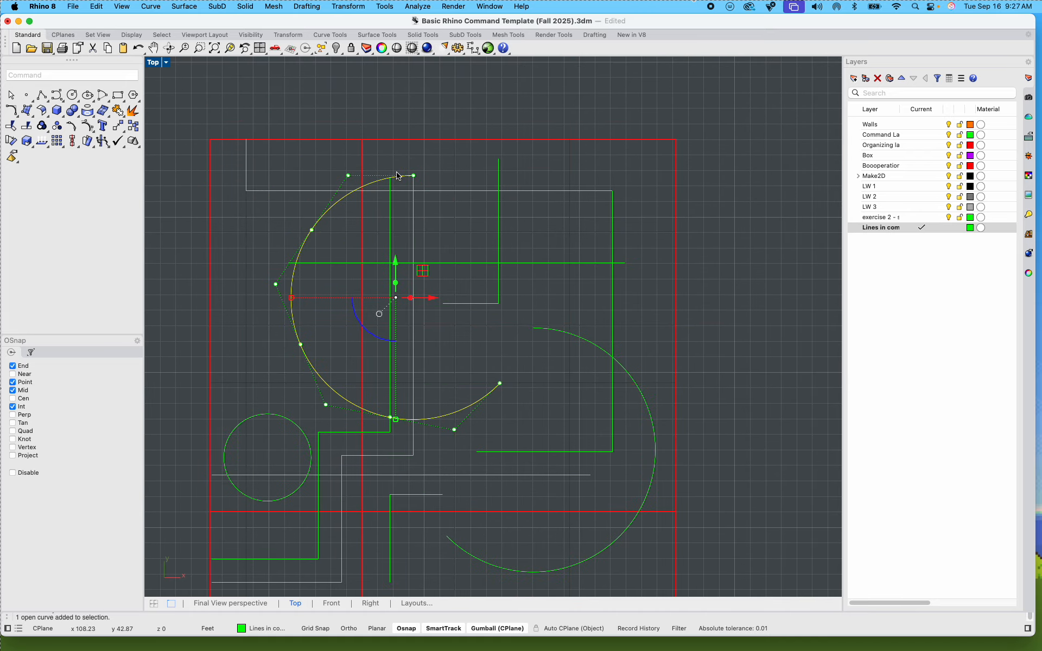
scroll(397, 175, up, 3)
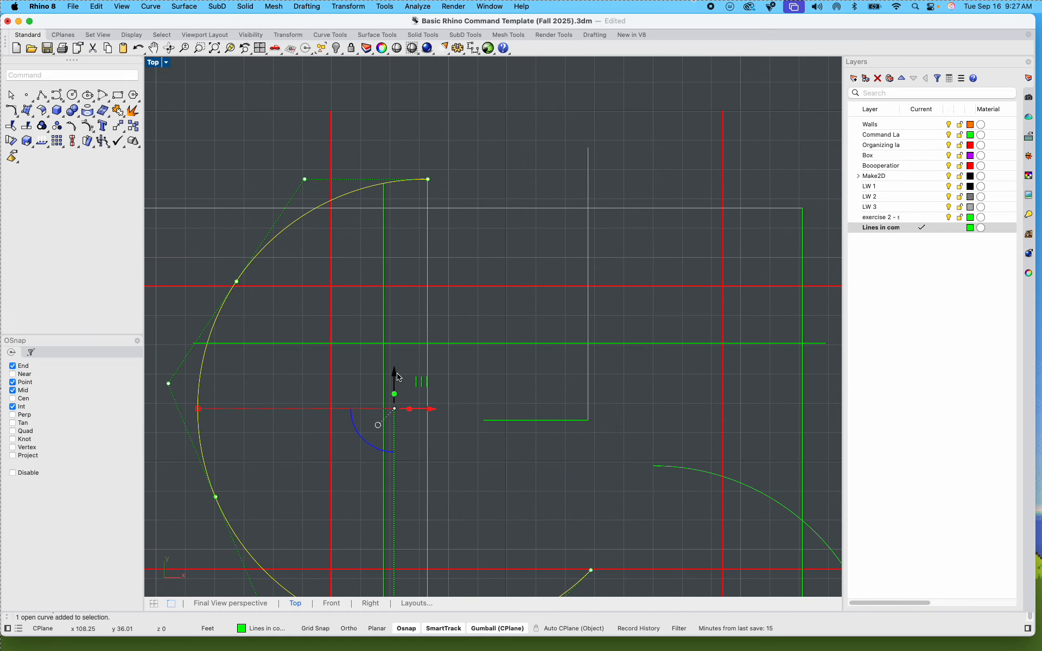
drag(397, 376, 397, 339)
click(465, 302)
scroll(465, 302, down, 5)
right_drag(495, 343, 470, 321)
scroll(433, 368, up, 3)
scroll(458, 379, down, 3)
scroll(472, 378, up, 1)
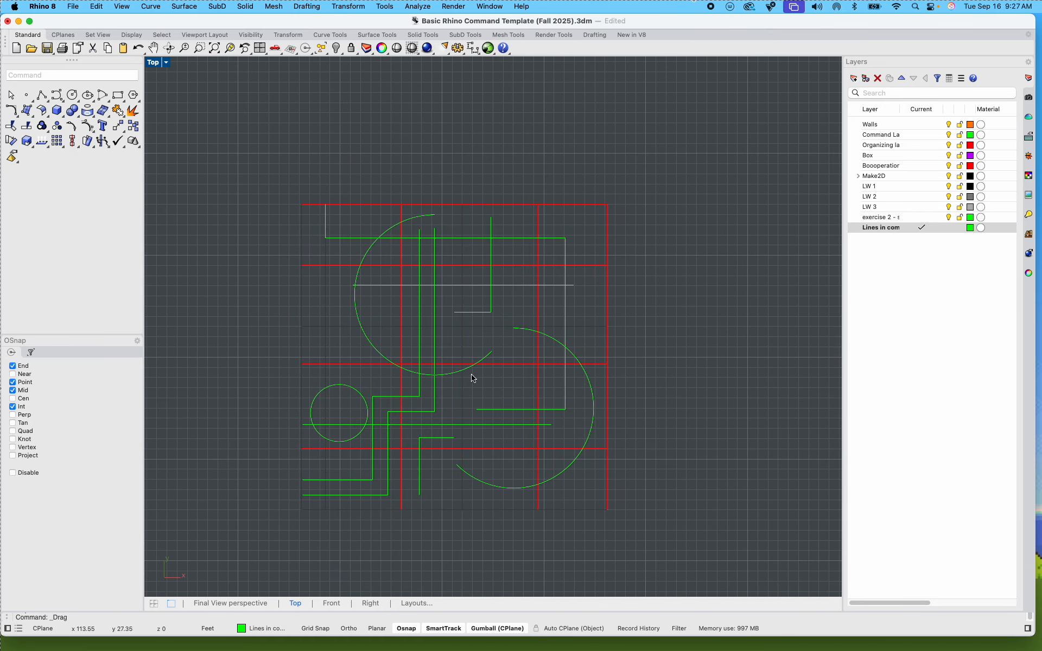
Step: Examine the three red grid variations stacked beside the finished composition
scroll(364, 178, down, 6)
right_drag(220, 120, 321, 245)
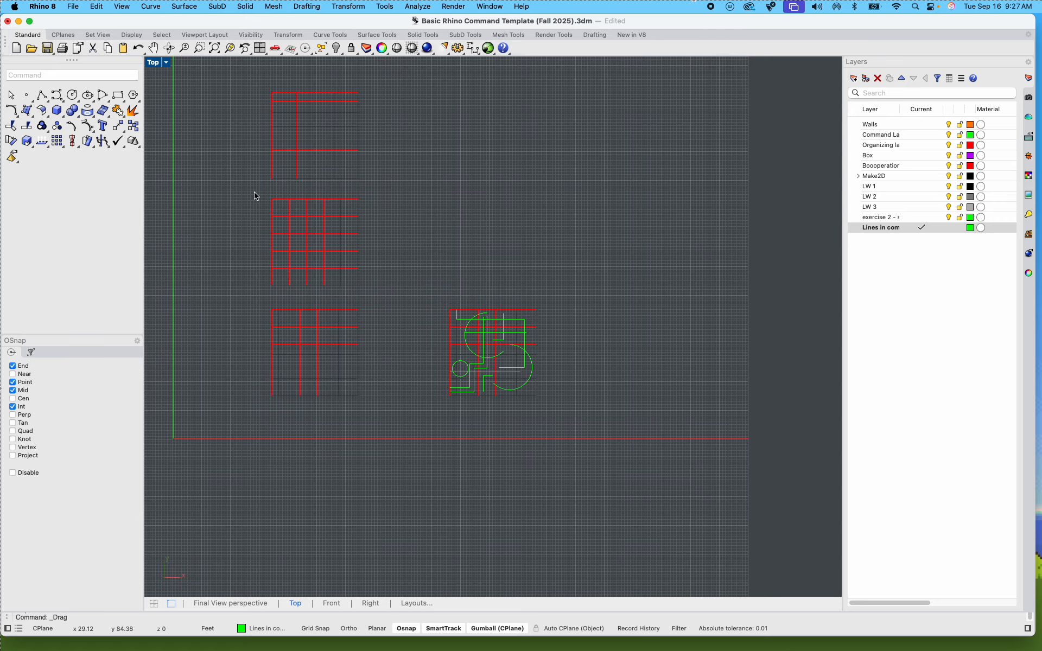
drag(254, 192, 407, 308)
click(415, 284)
scroll(428, 326, up, 4)
scroll(480, 305, down, 5)
scroll(323, 318, up, 4)
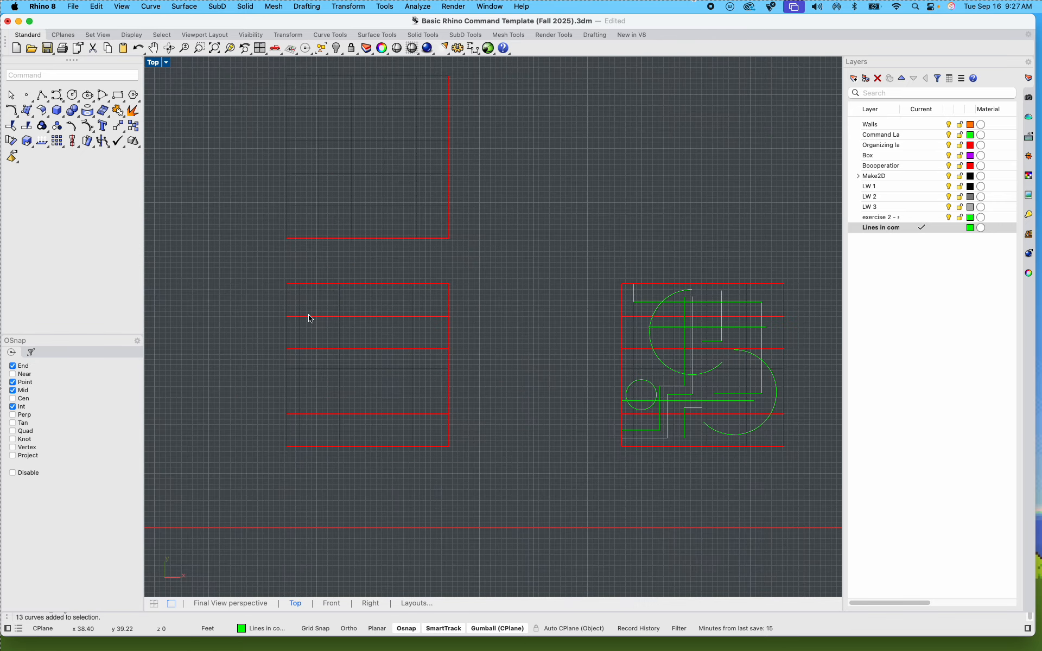
right_drag(365, 277, 365, 391)
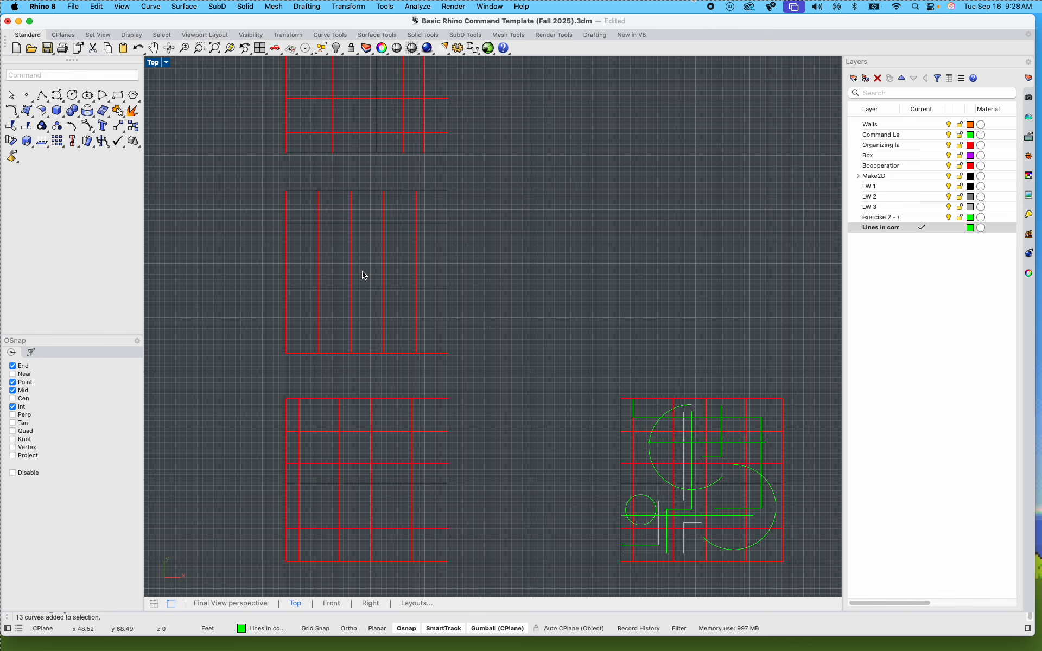
Step: Copy the irregular grid from beside the composition by its lower left corner to directly above the composition, aligned with its left edge
scroll(356, 302, down, 3)
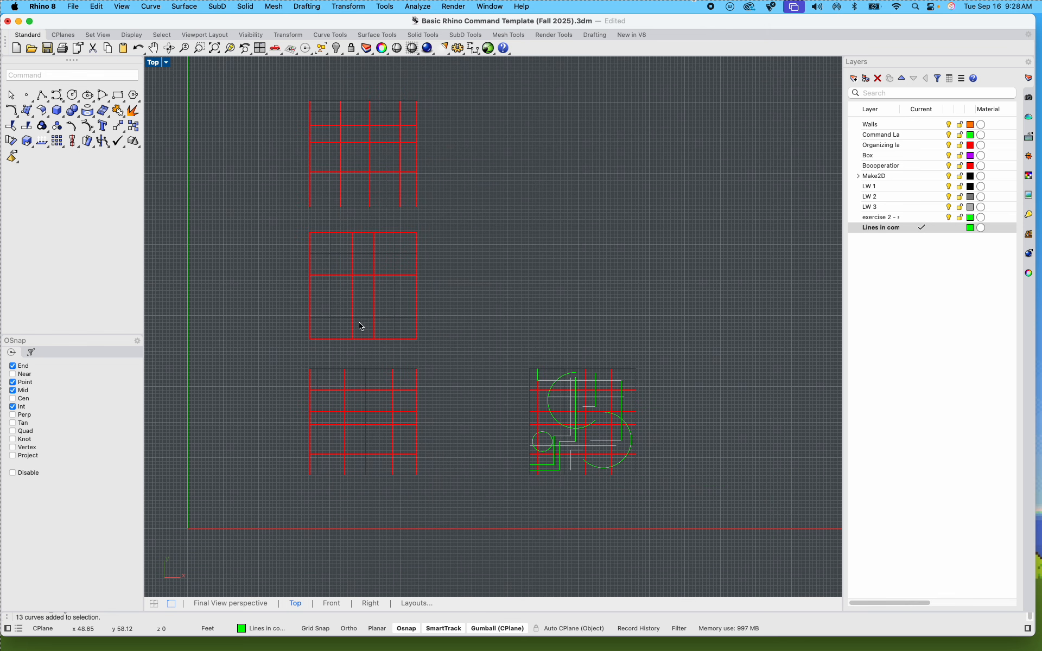
drag(284, 372, 432, 514)
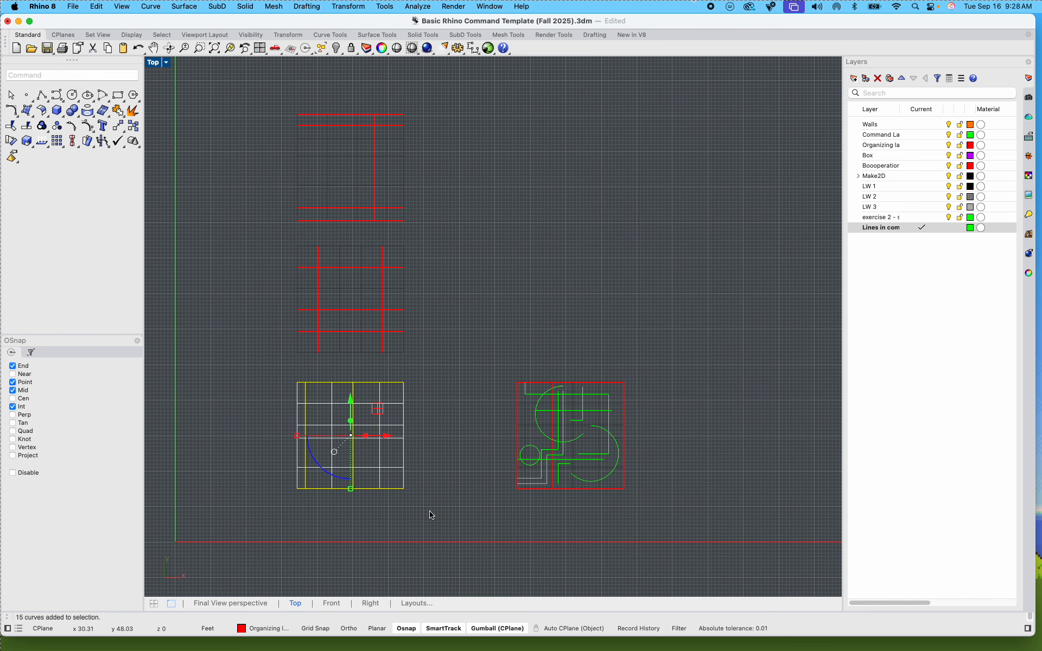
text(copy)
key(Return)
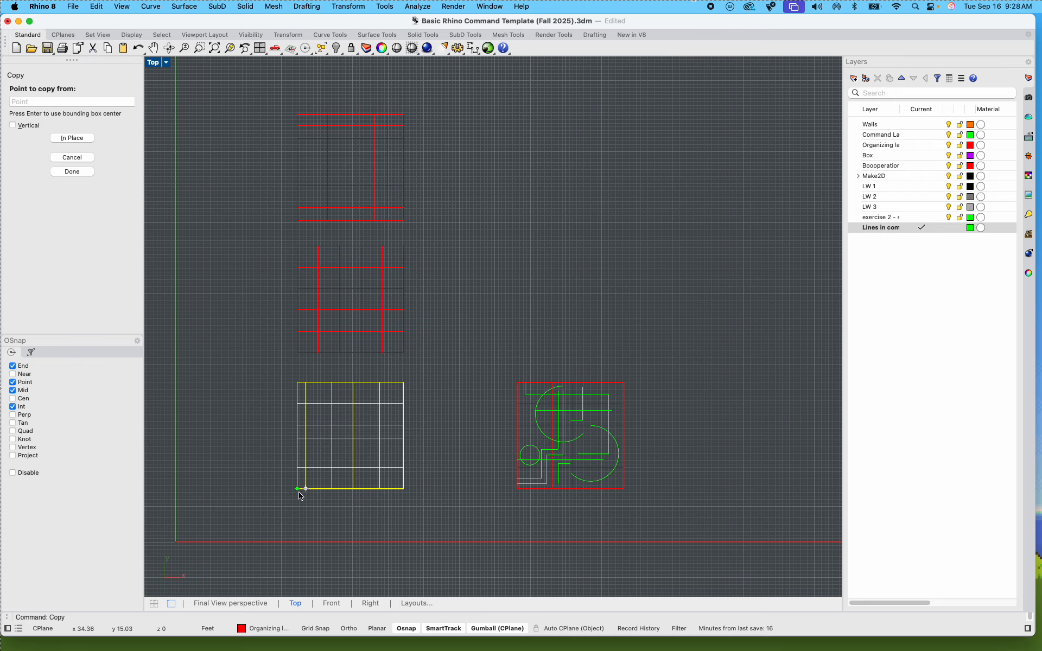
click(298, 489)
scroll(507, 379, up, 5)
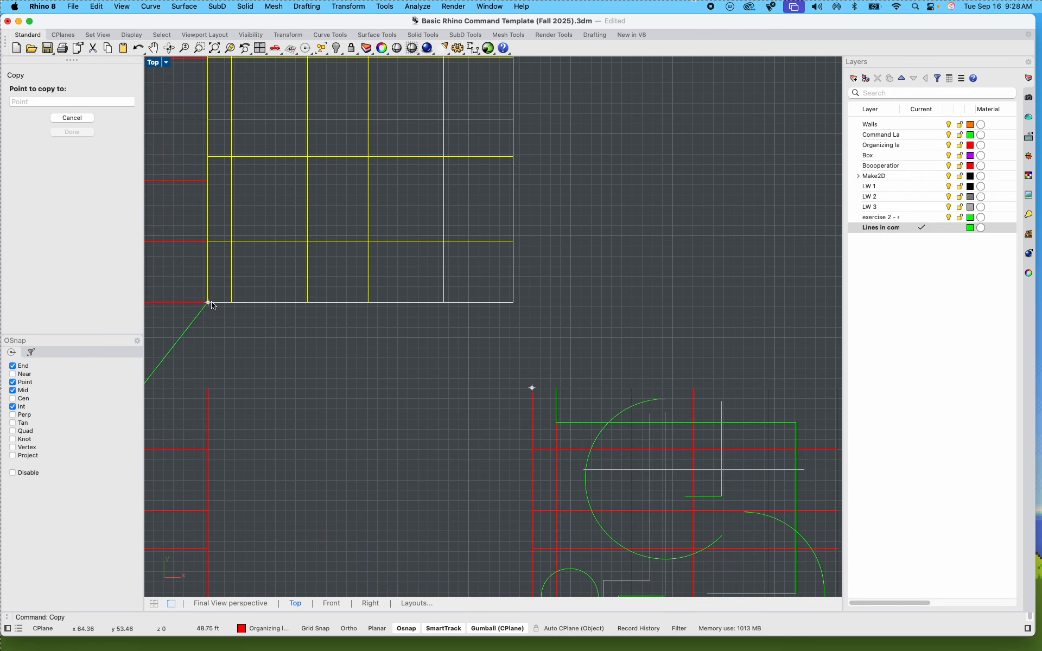
click(531, 302)
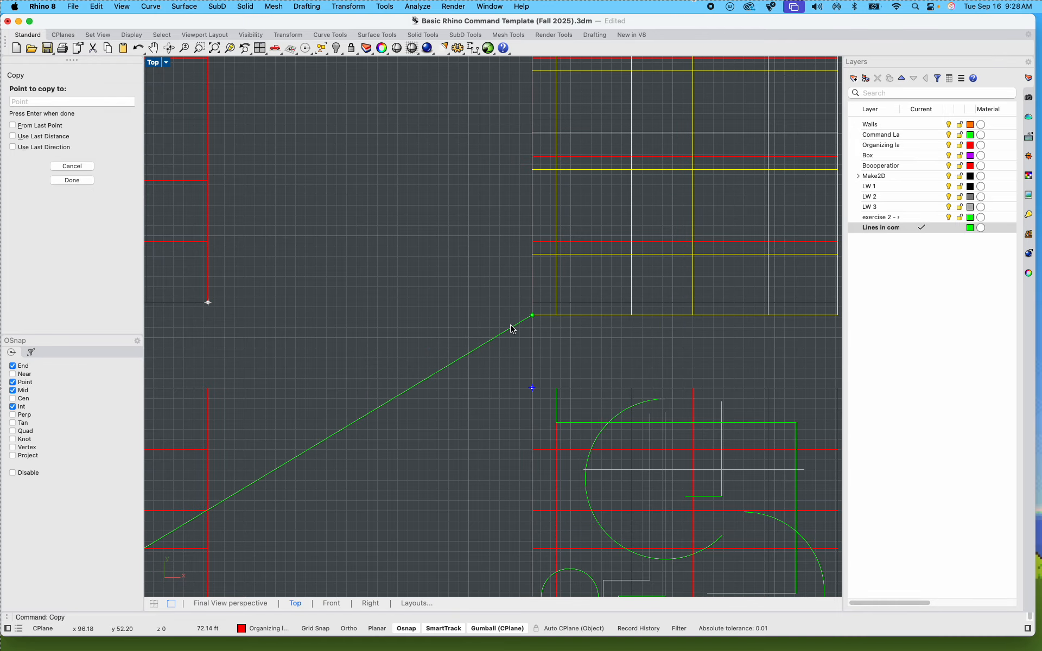
scroll(530, 386, down, 10)
key(Return)
right_drag(425, 469, 420, 467)
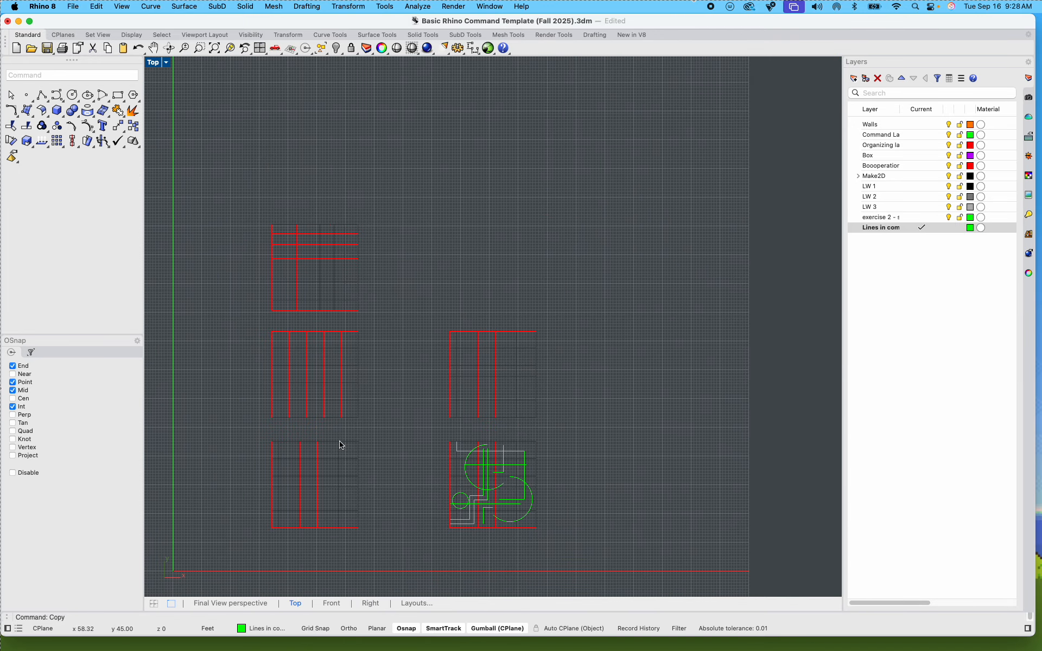
Step: Draw a closed six-sided polyline with a small step at its upper left, about 10.5 ft wide and 5 ft high, across the large upper arc
scroll(506, 471, up, 6)
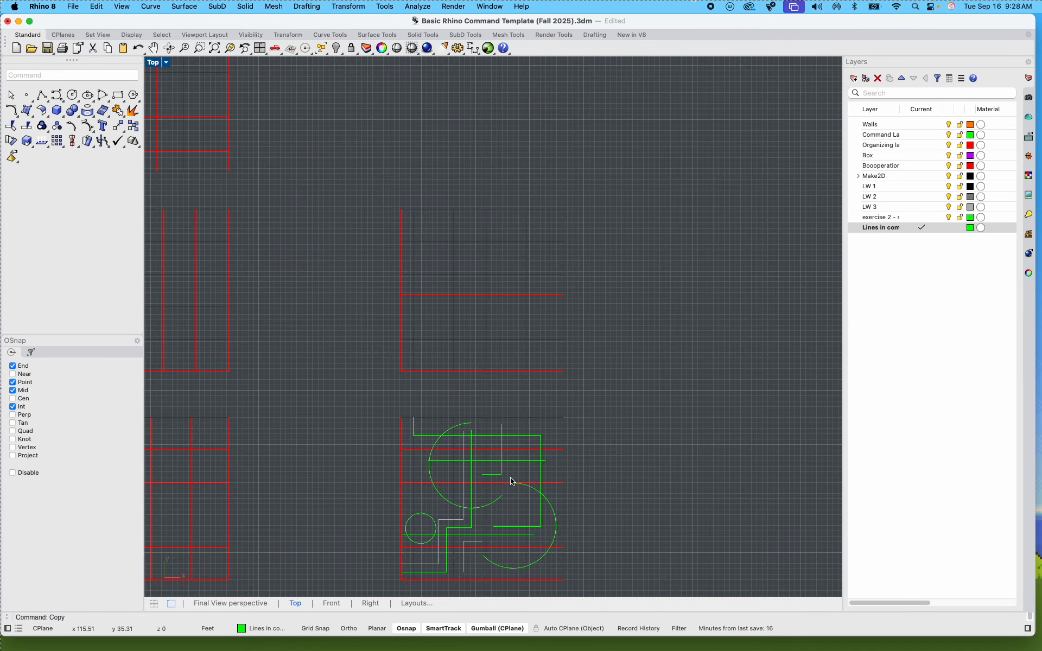
right_drag(511, 481, 465, 358)
scroll(438, 345, up, 8)
scroll(444, 284, down, 8)
scroll(446, 251, down, 3)
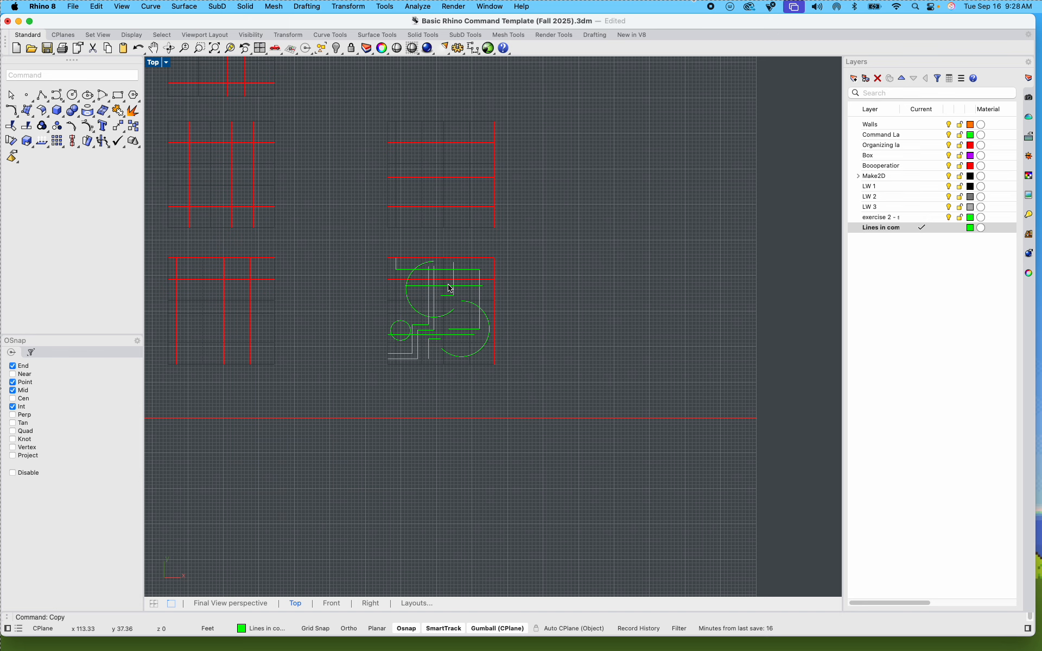
scroll(449, 307, up, 3)
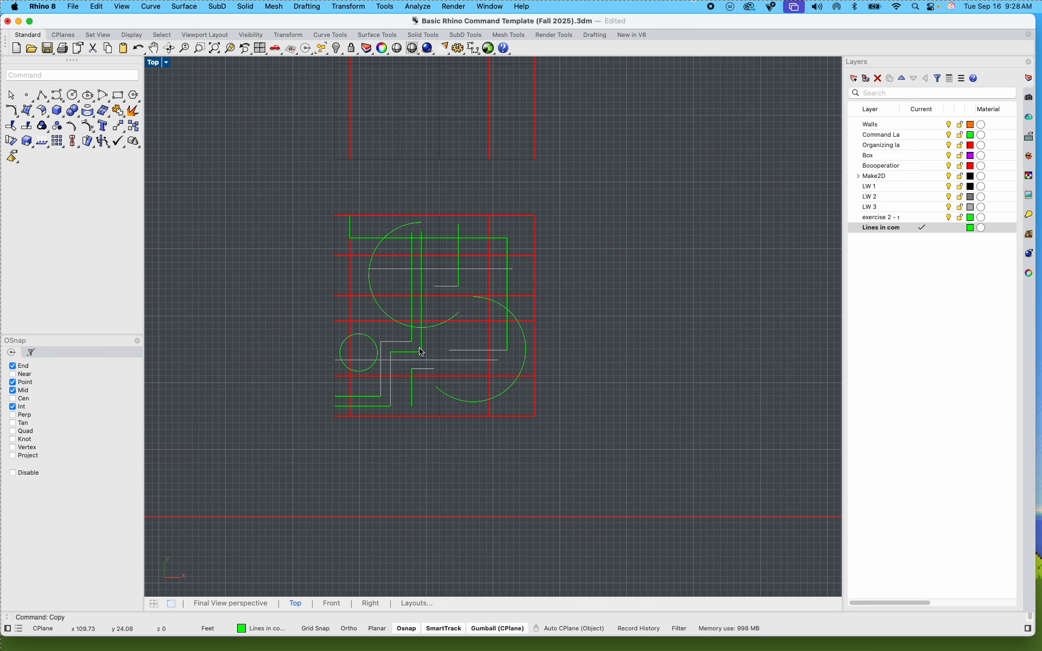
scroll(388, 319, up, 4)
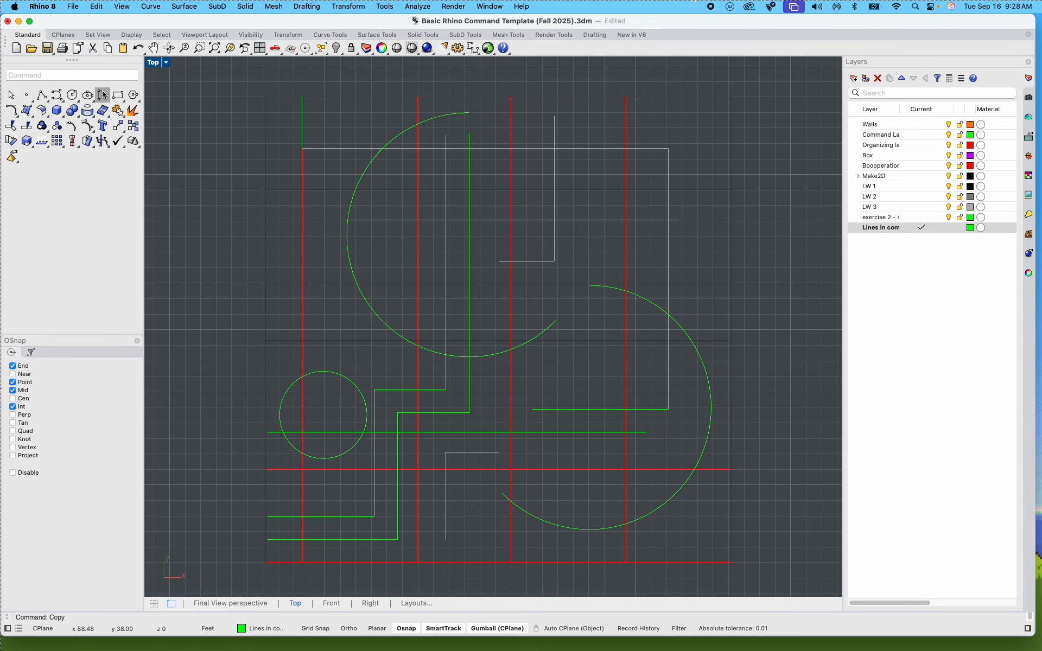
click(42, 96)
click(325, 248)
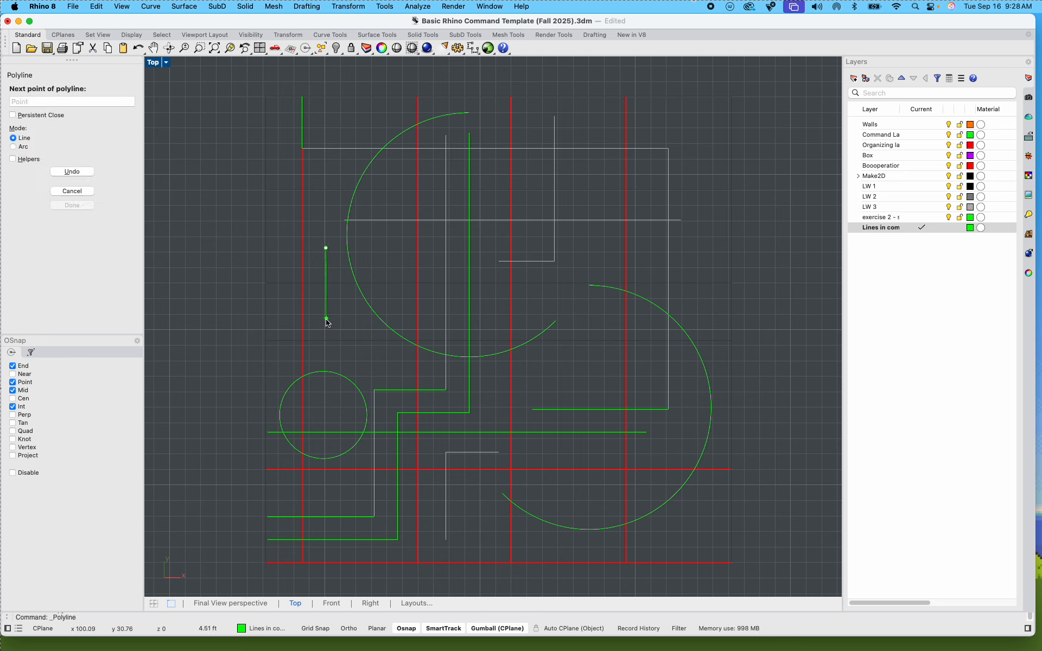
click(325, 325)
click(490, 324)
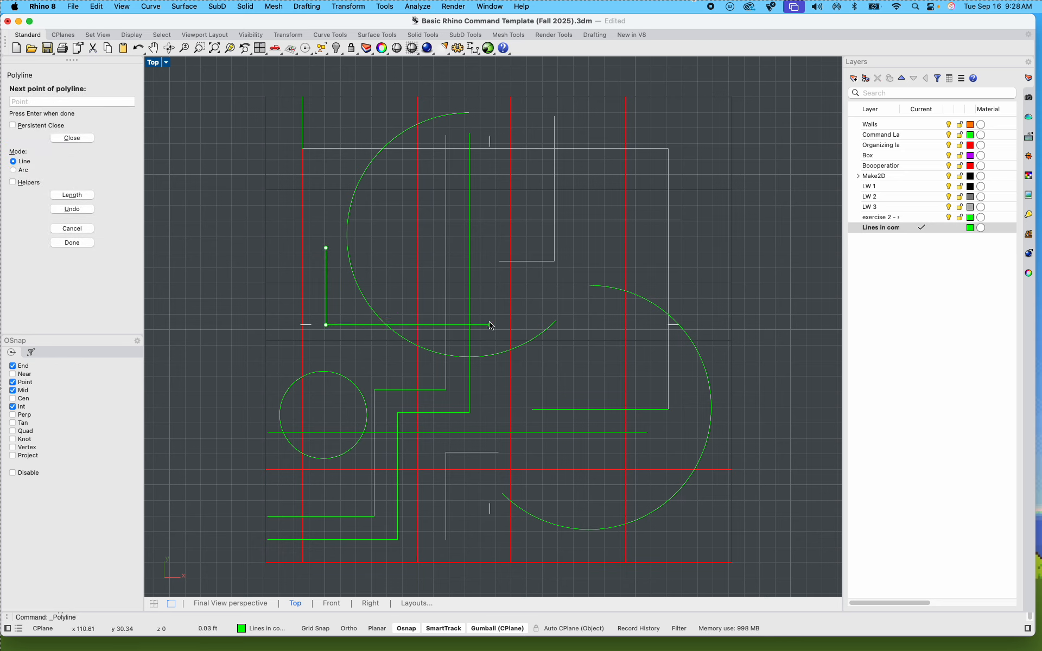
click(490, 261)
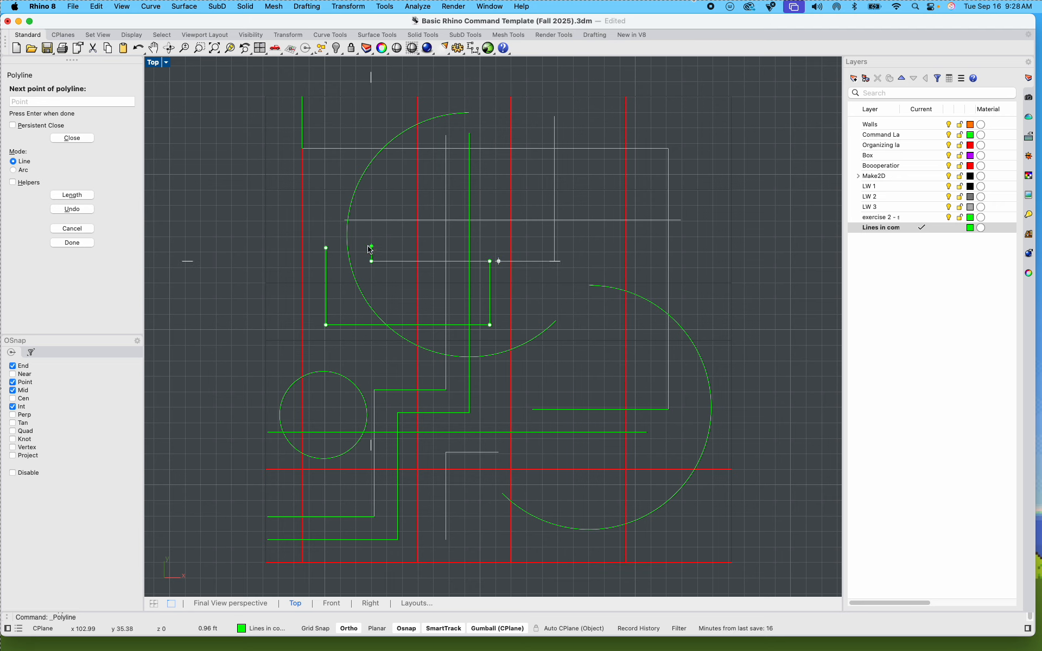
click(325, 248)
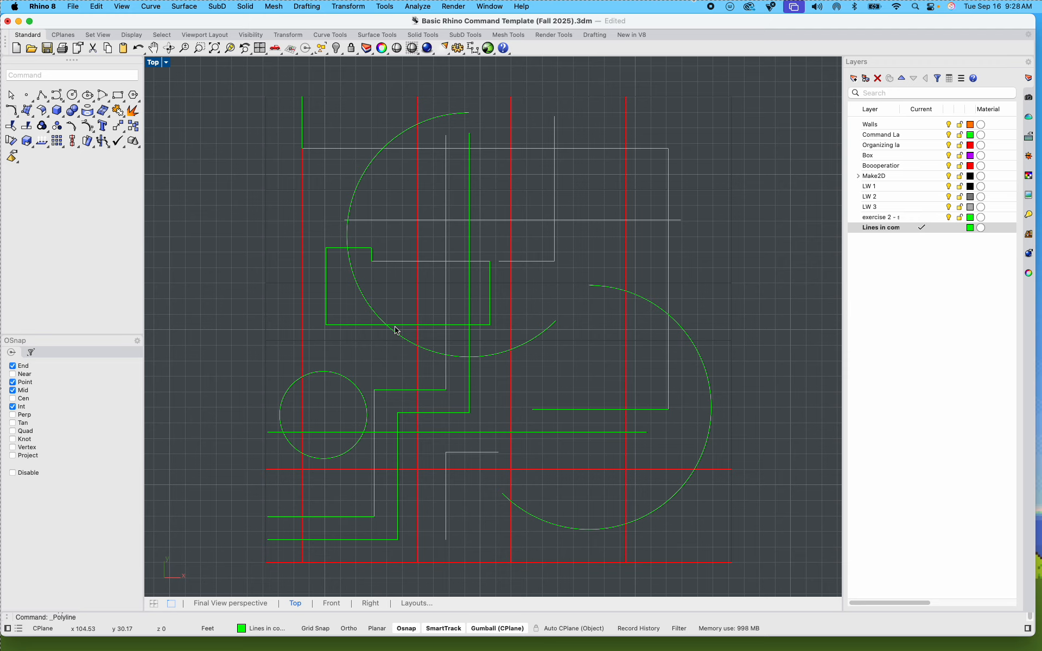
Step: Move the stepped polyline straight left until its left side sits just inside the grid's left edge
scroll(392, 270, up, 4)
click(394, 260)
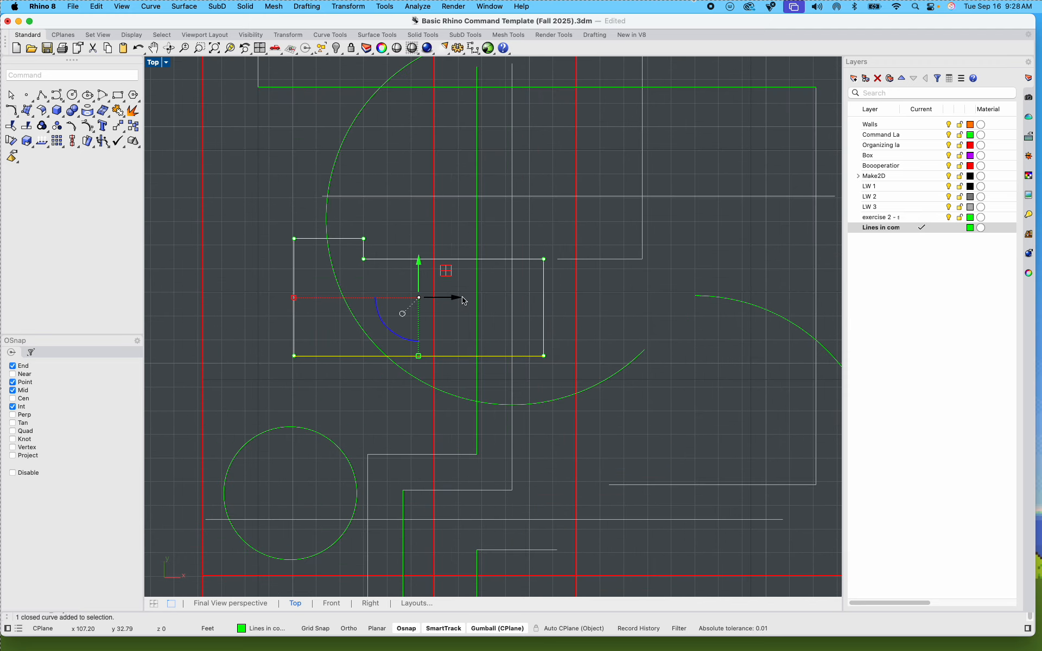
drag(458, 298, 376, 311)
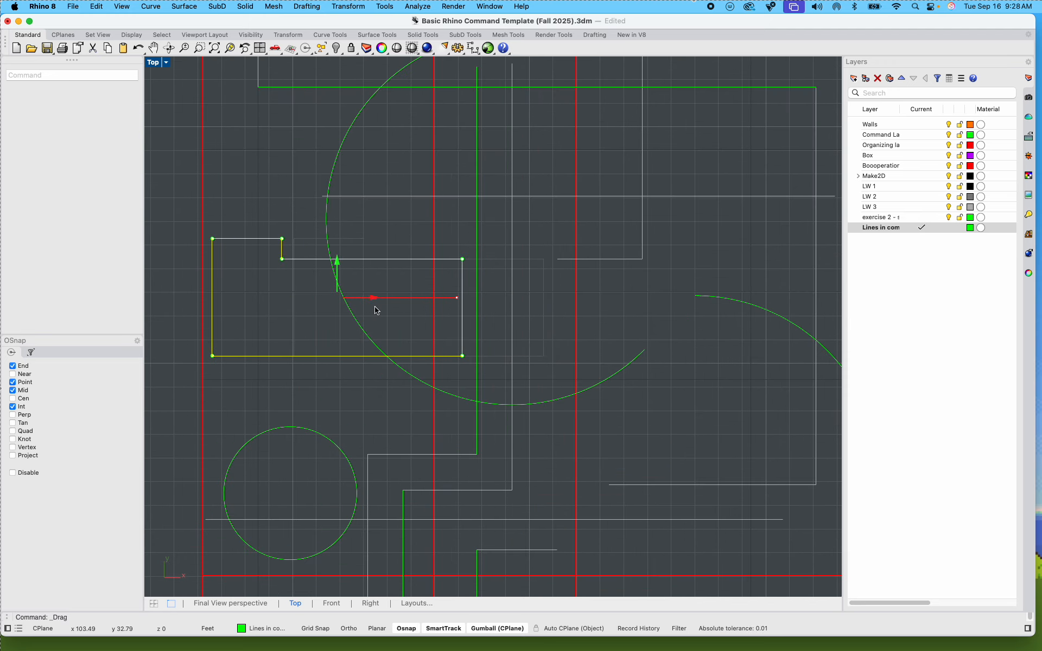
Step: Hatch the stepped polyline with the Solid pattern
text(hatch)
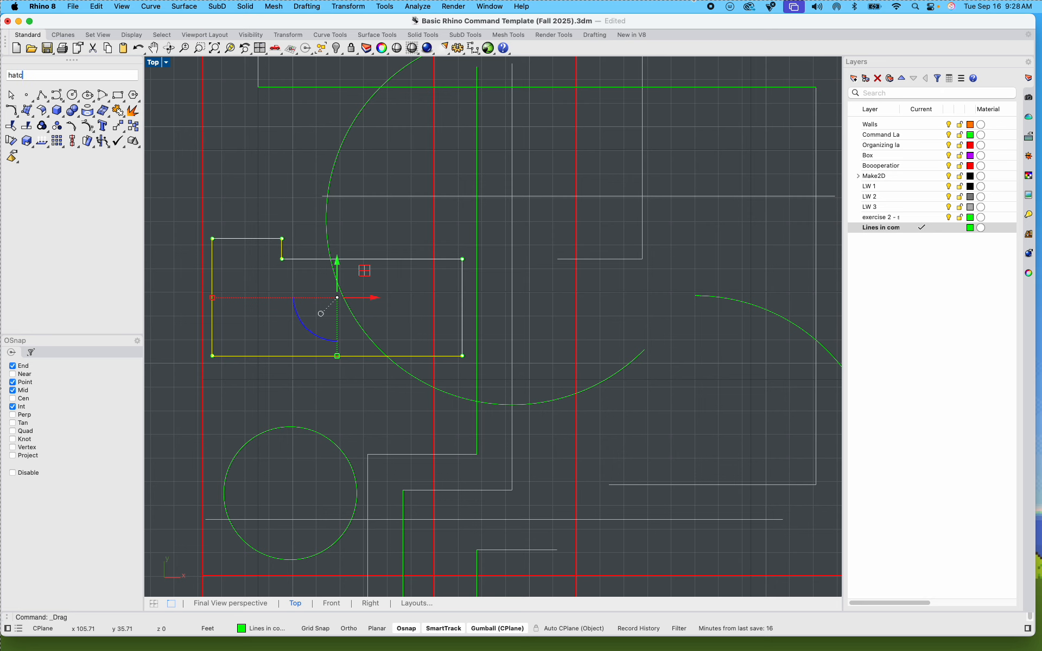
key(Return)
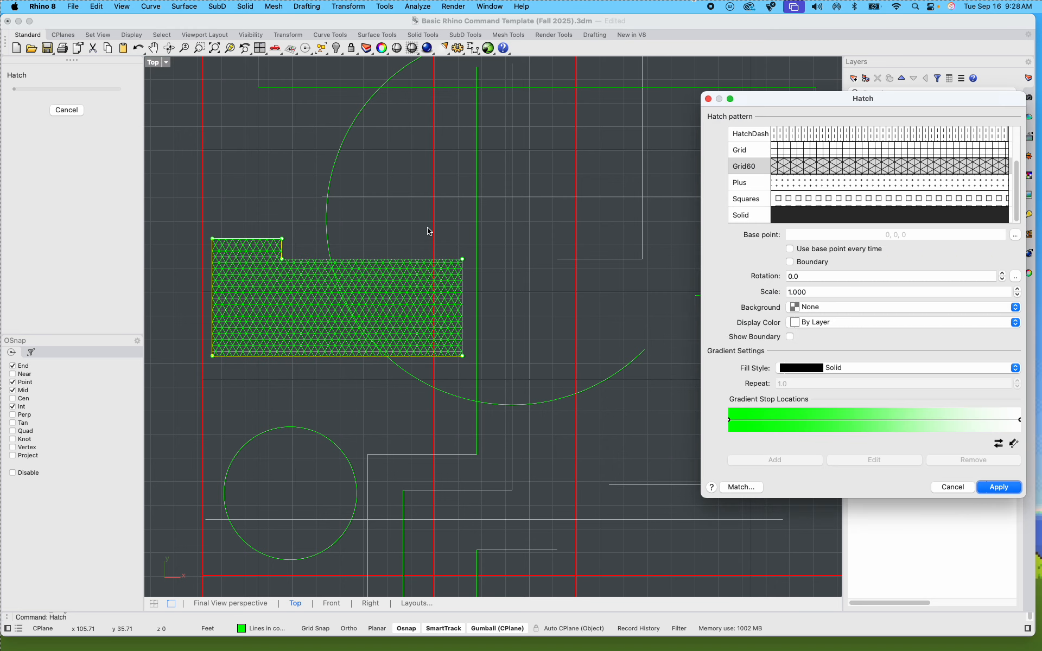
click(782, 217)
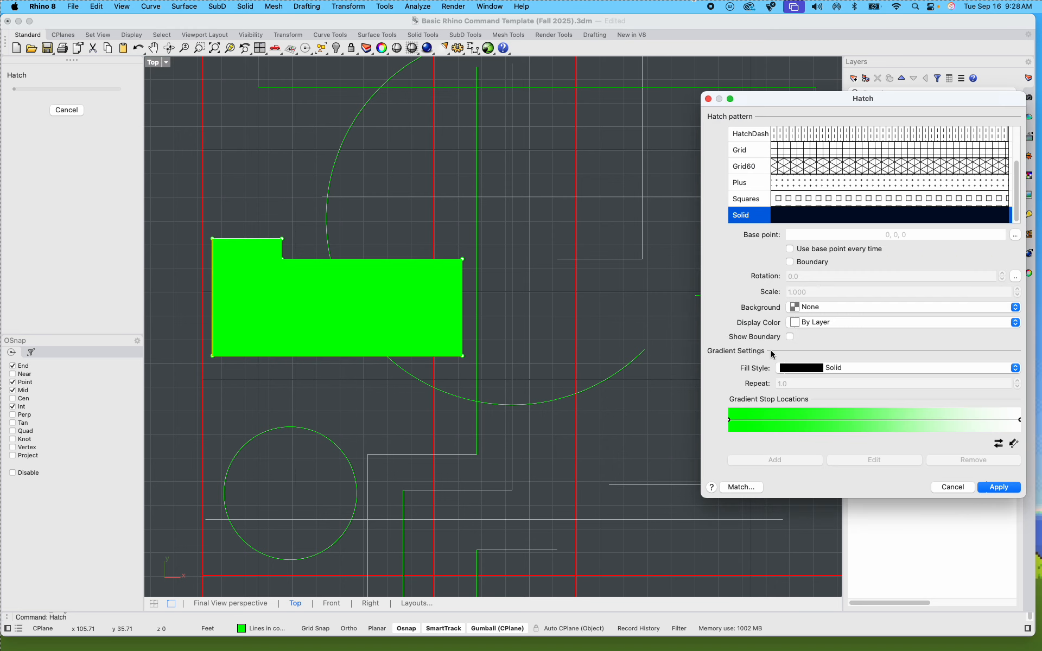
click(997, 487)
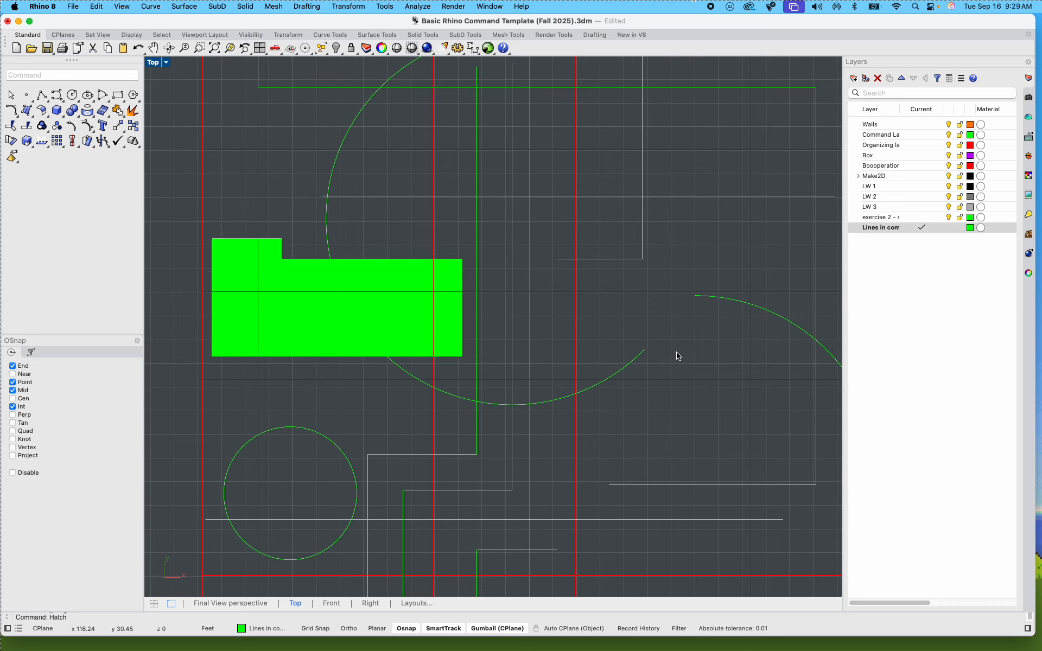
Step: Copy the solid hatch to the lower right of the composition, over the bottom of the large lower right arc
scroll(635, 346, down, 5)
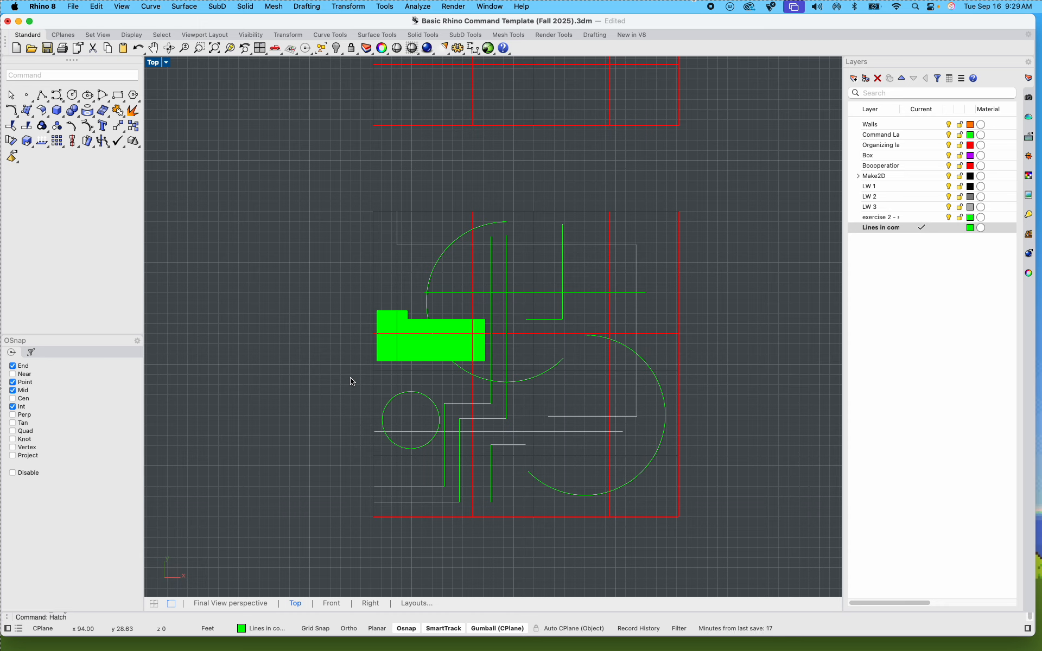
scroll(504, 382, up, 4)
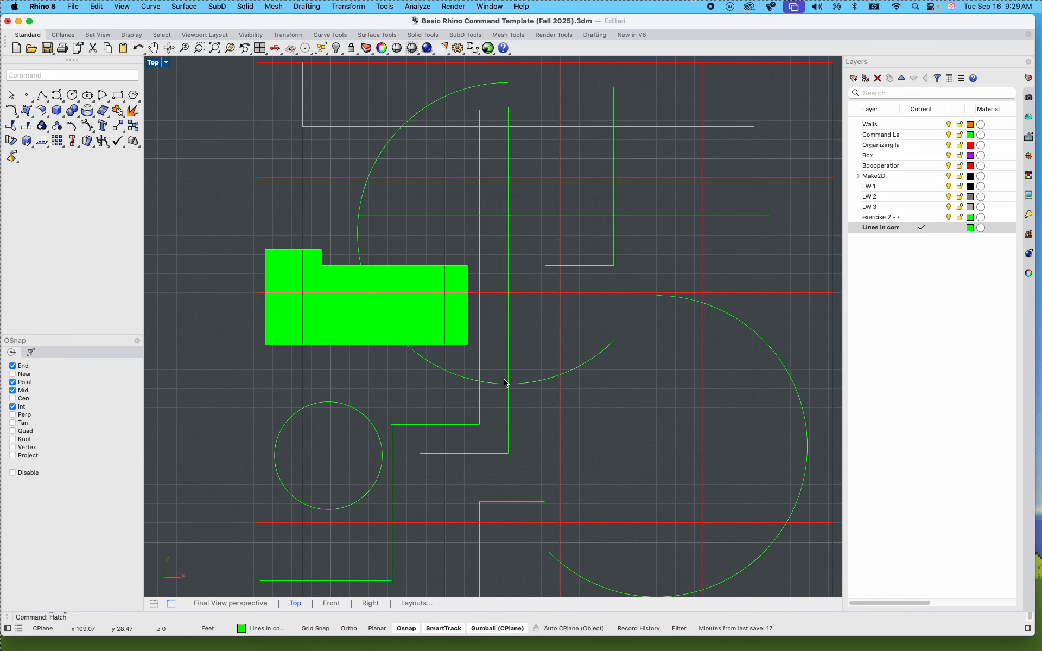
click(274, 293)
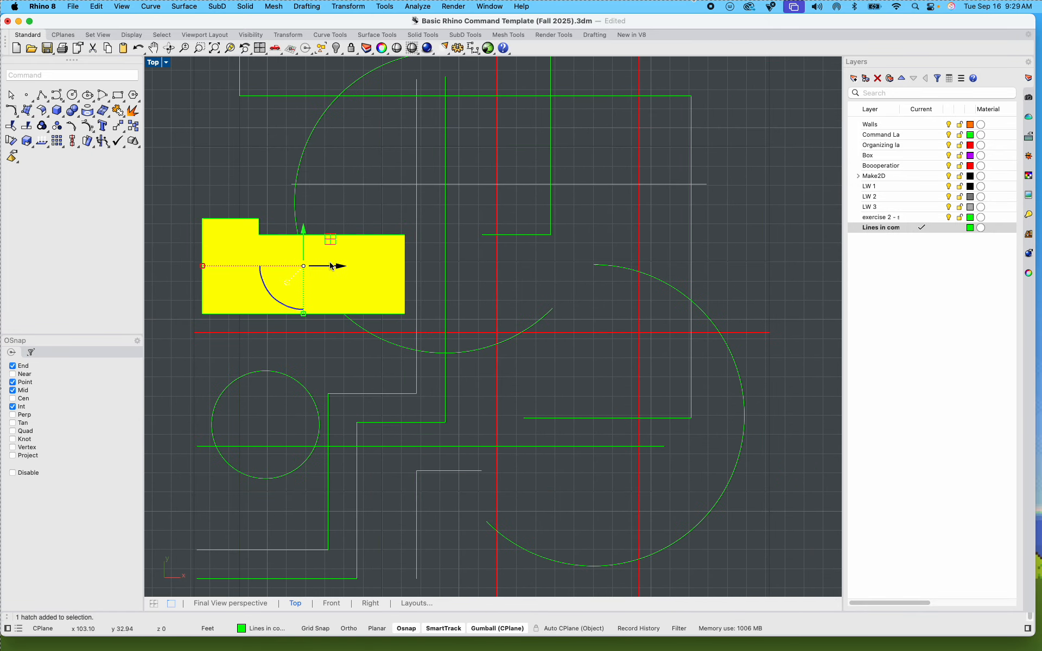
text(cop)
key(Return)
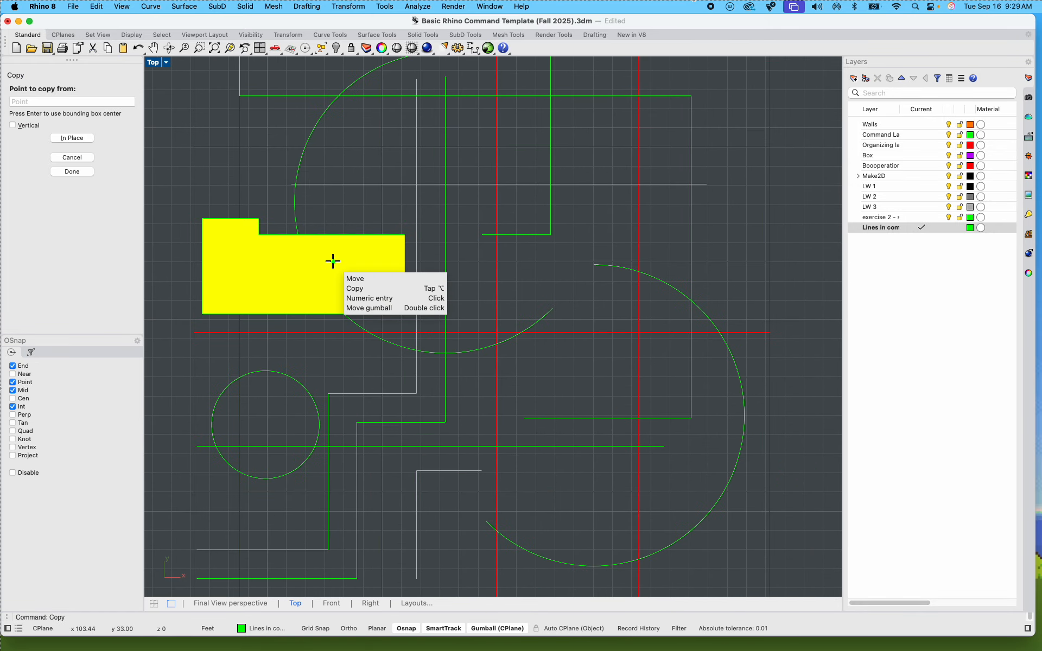
click(293, 273)
scroll(520, 434, down, 5)
click(524, 414)
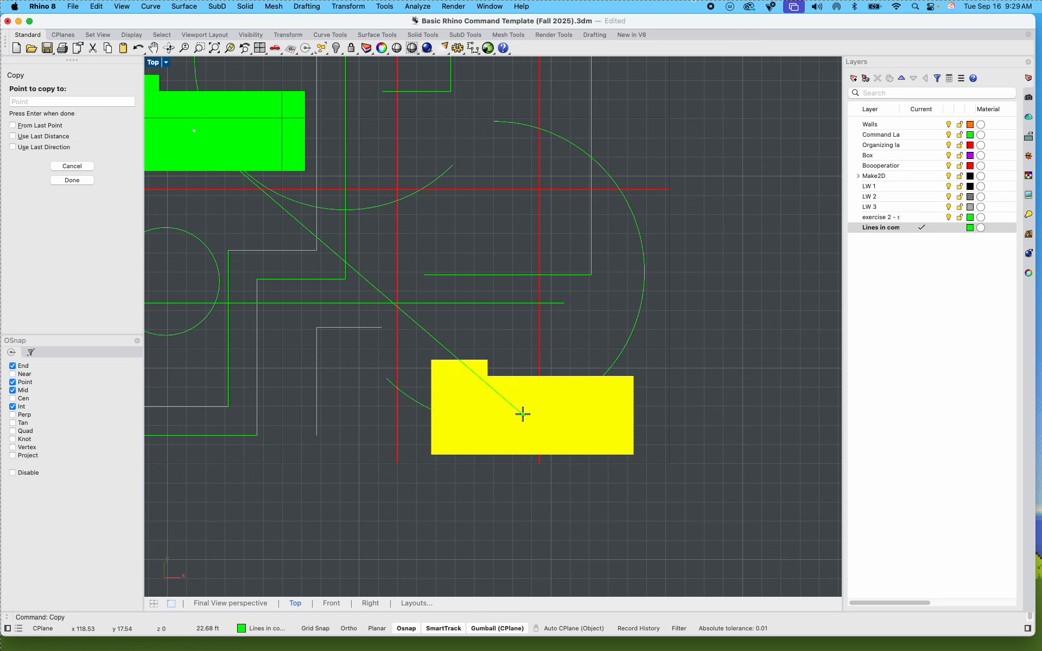
key(Return)
Step: Scale the copied hatch uniformly to about half size and move its long upper edge onto the horizontal red grid line inside the arc
click(560, 454)
shift+drag(532, 455, 536, 383)
scroll(540, 366, up, 10)
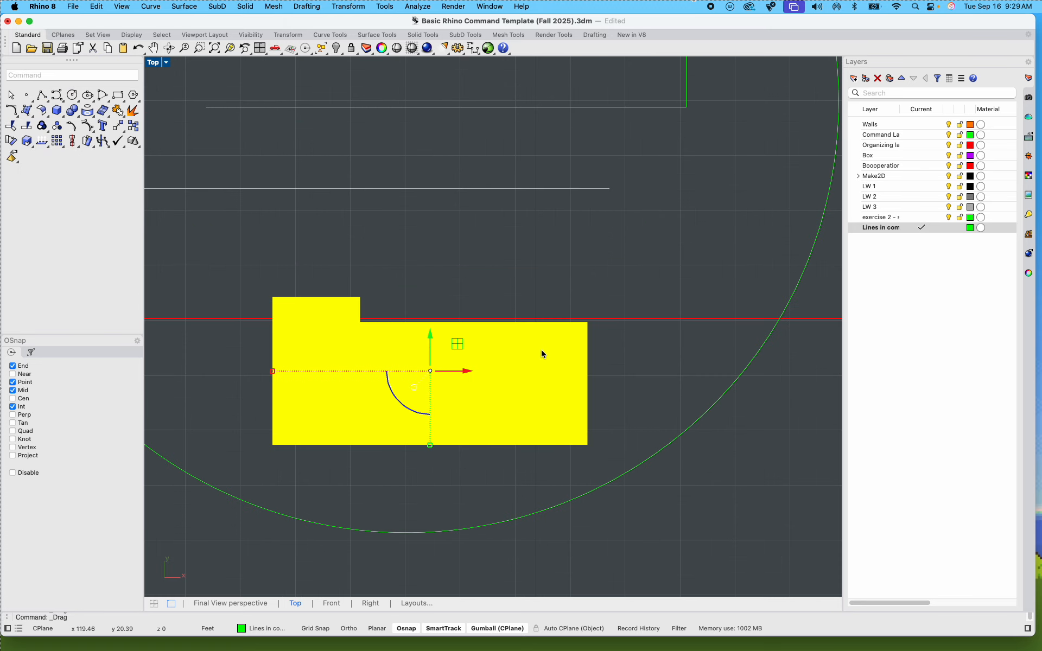
text(m)
key(Return)
click(536, 322)
click(535, 318)
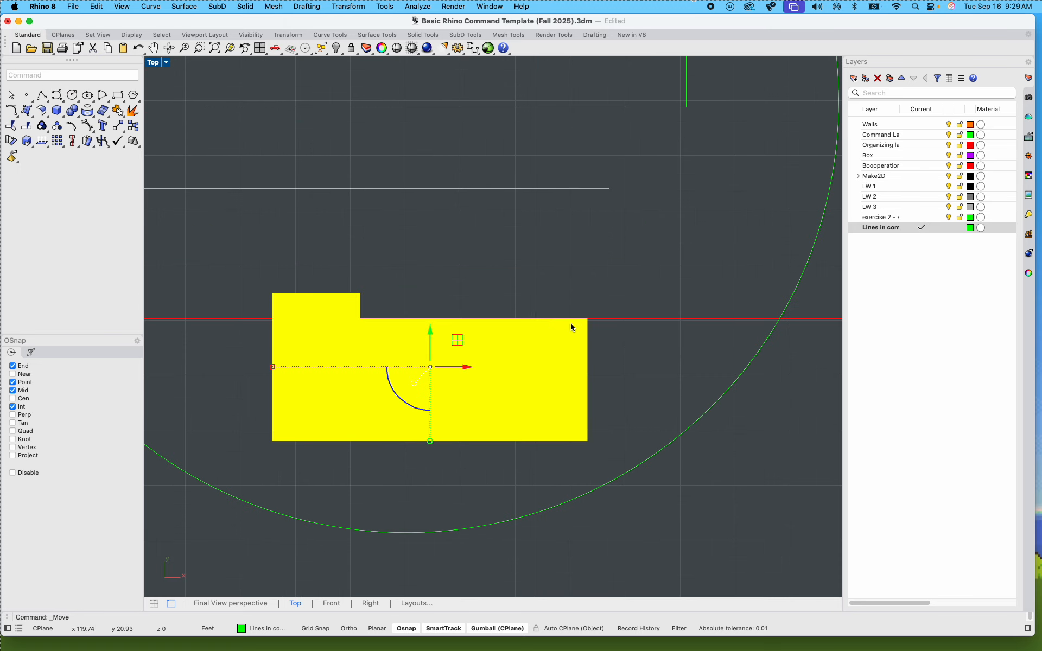
key(Escape)
scroll(587, 318, down, 12)
right_drag(590, 326, 585, 368)
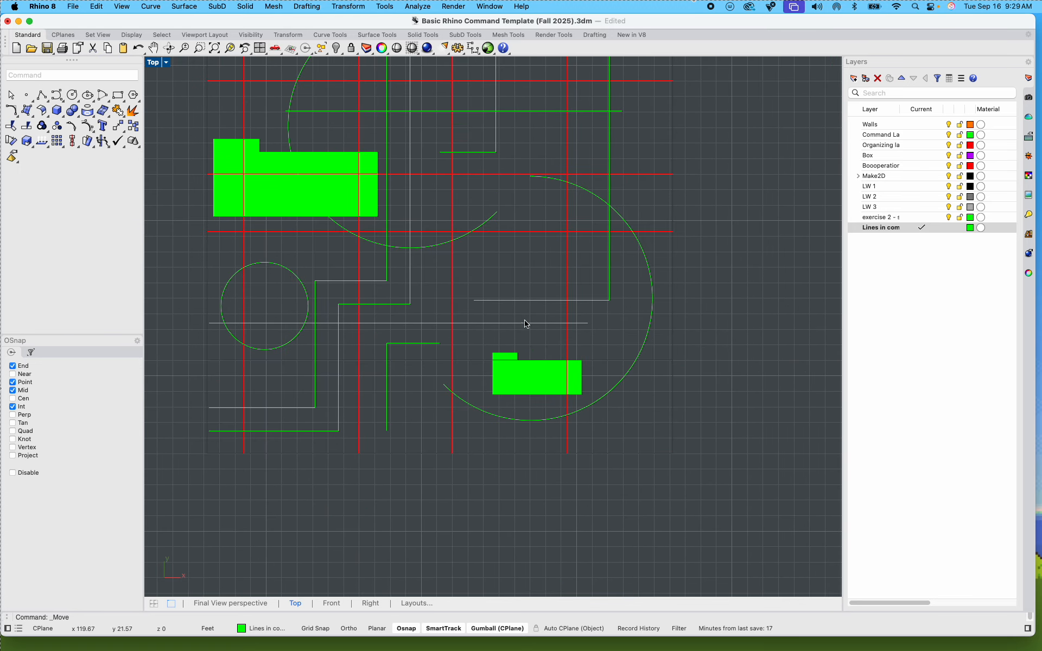
right_drag(410, 234, 424, 366)
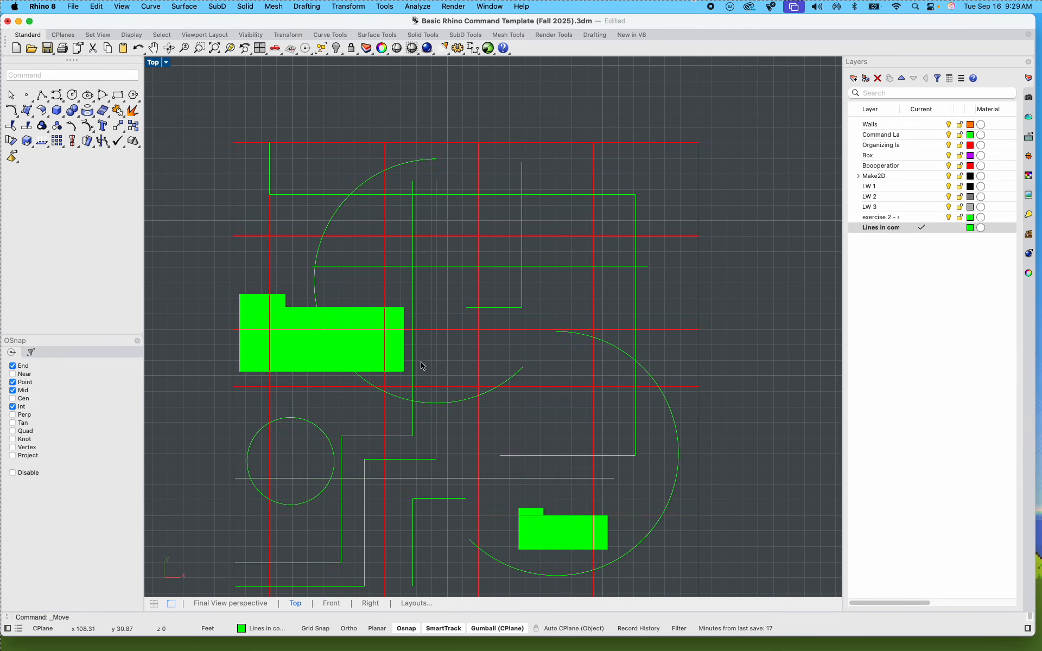
click(298, 311)
text(copy)
key(Return)
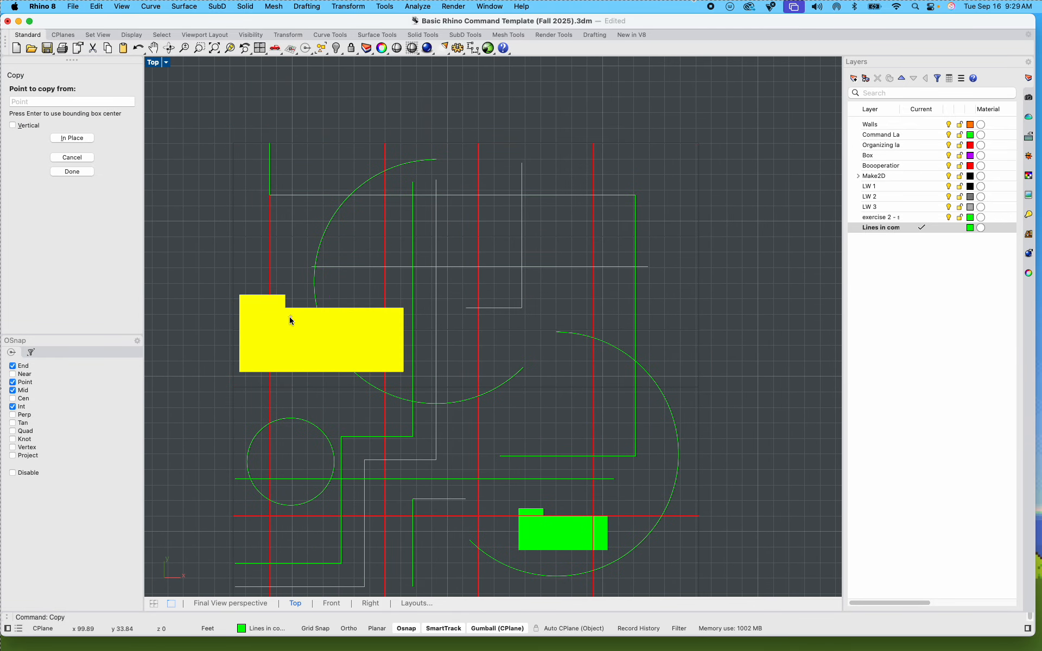
scroll(271, 293, up, 4)
click(299, 290)
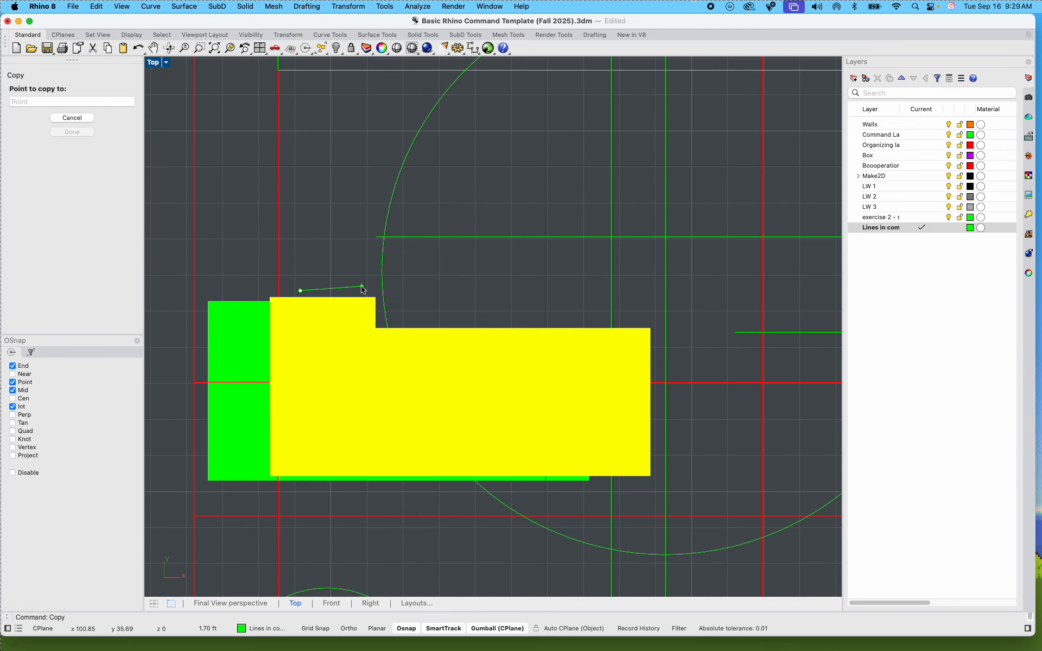
key(Escape)
Step: Mirror a copy of the large solid hatch upward across a horizontal line just above it, leaving a narrow gap between the two
text(mirror)
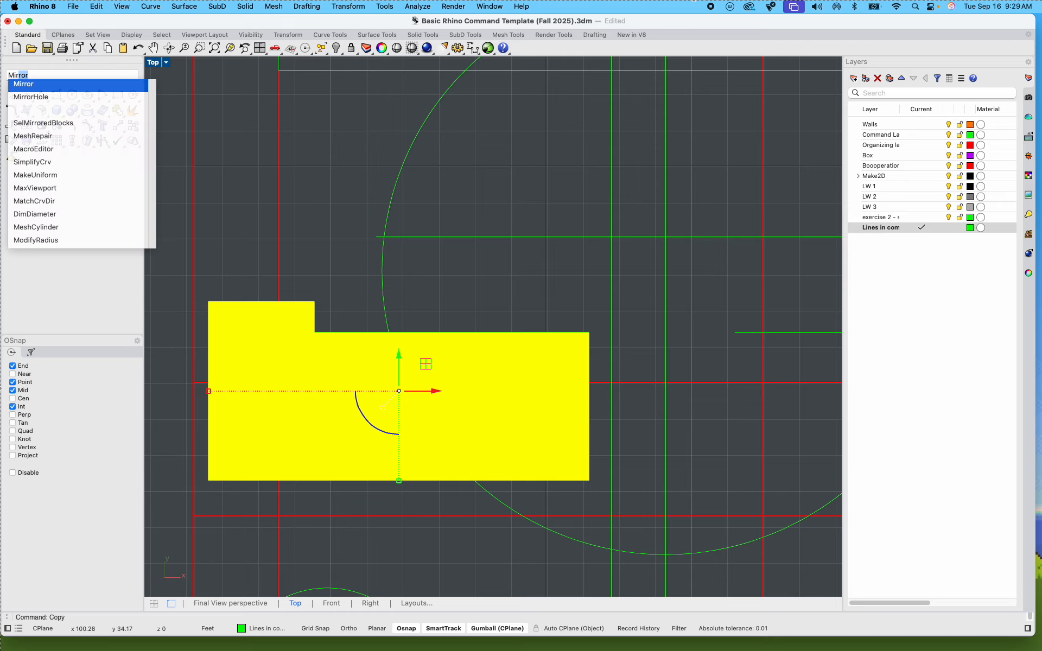
key(Return)
click(315, 289)
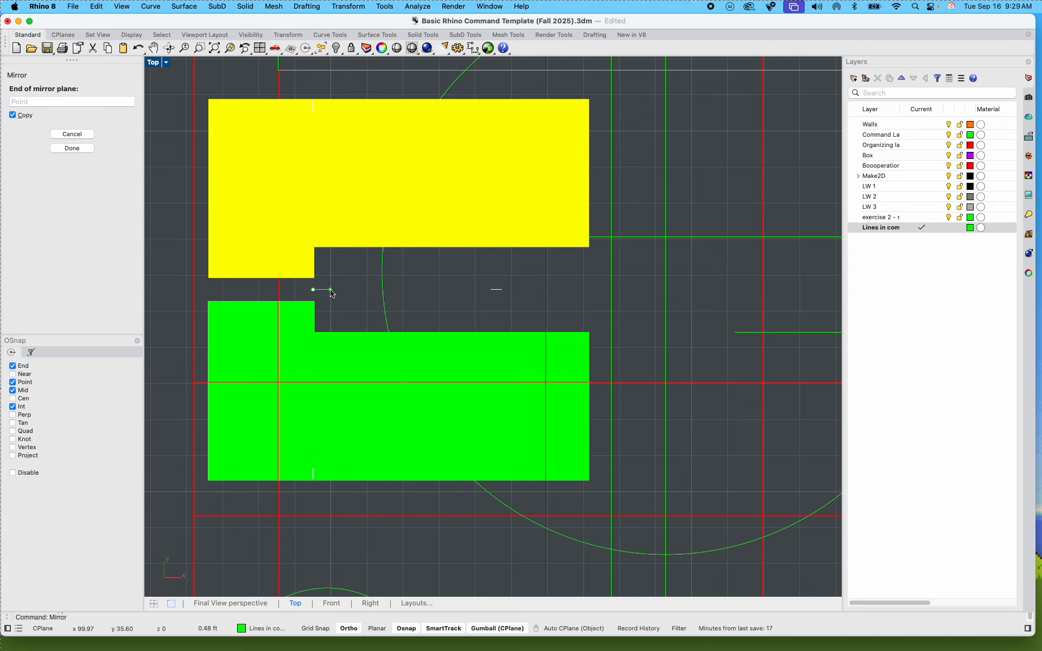
shift+click(337, 290)
scroll(394, 300, down, 8)
right_drag(416, 256, 411, 292)
key(Escape)
Step: Scale the mirrored hatch horizontally only, to slightly over half its width, with its left edge kept in line with the hatch below
click(412, 291)
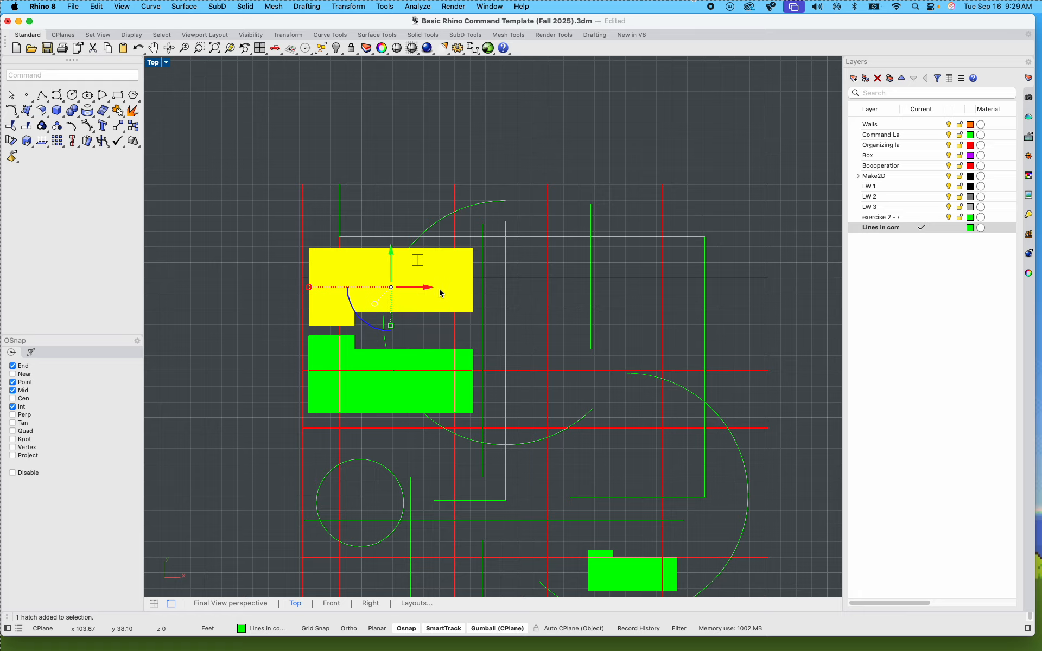
scroll(434, 290, up, 5)
mouse_move(192, 289)
mouse_down()
mouse_move(380, 286)
mouse_move(316, 299)
mouse_up()
click(446, 293)
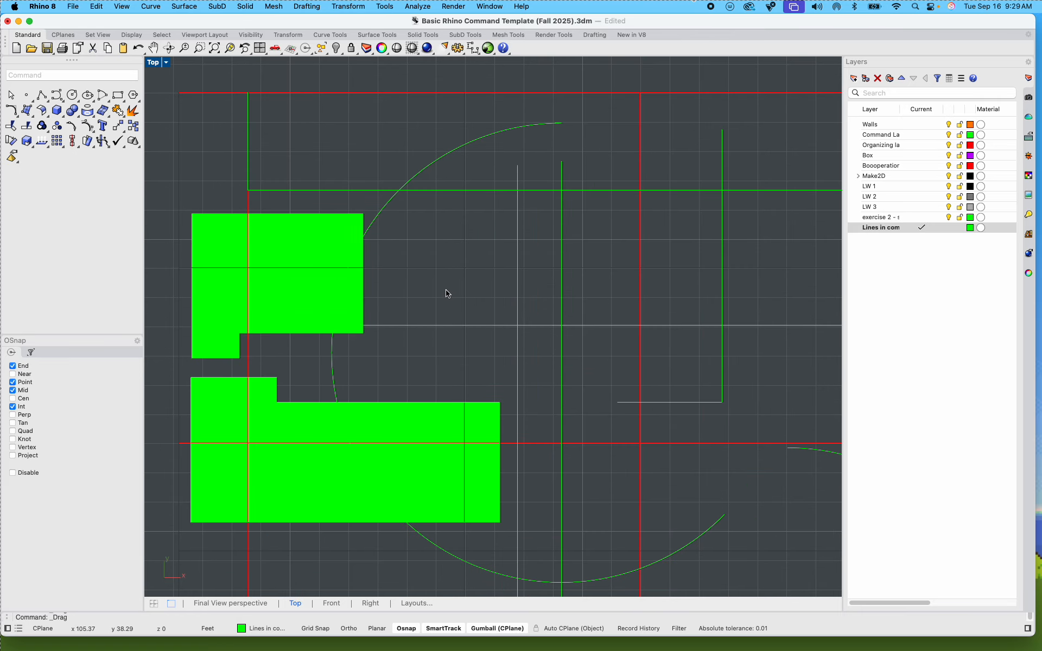
scroll(444, 293, down, 10)
right_drag(454, 309, 381, 283)
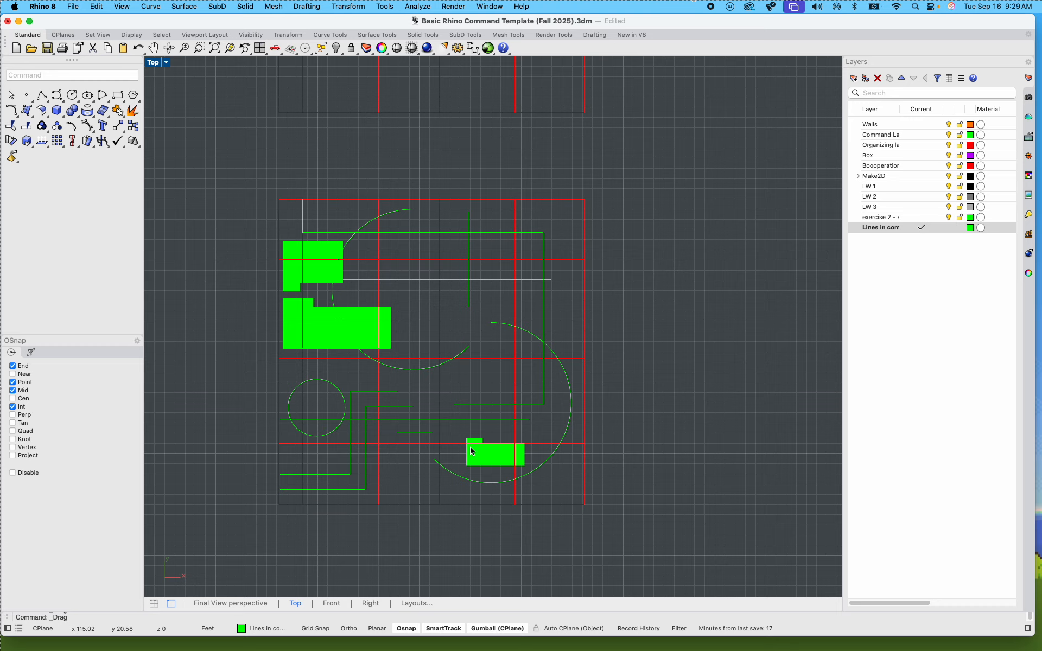
scroll(540, 422, up, 3)
right_drag(540, 421, 551, 390)
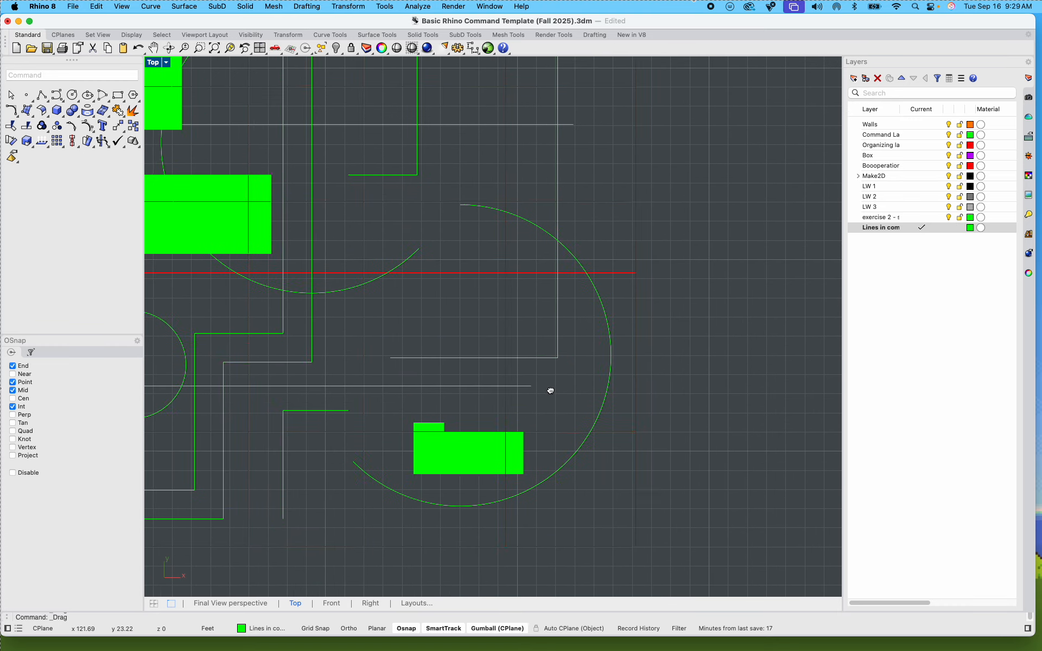
click(42, 96)
scroll(427, 298, up, 3)
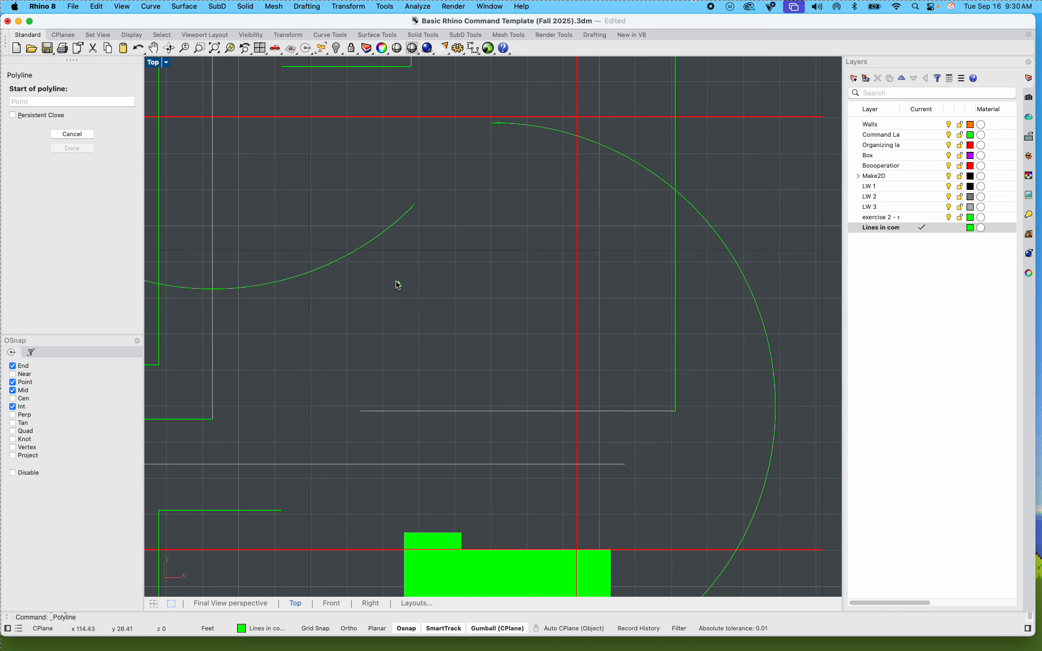
key(Escape)
click(117, 102)
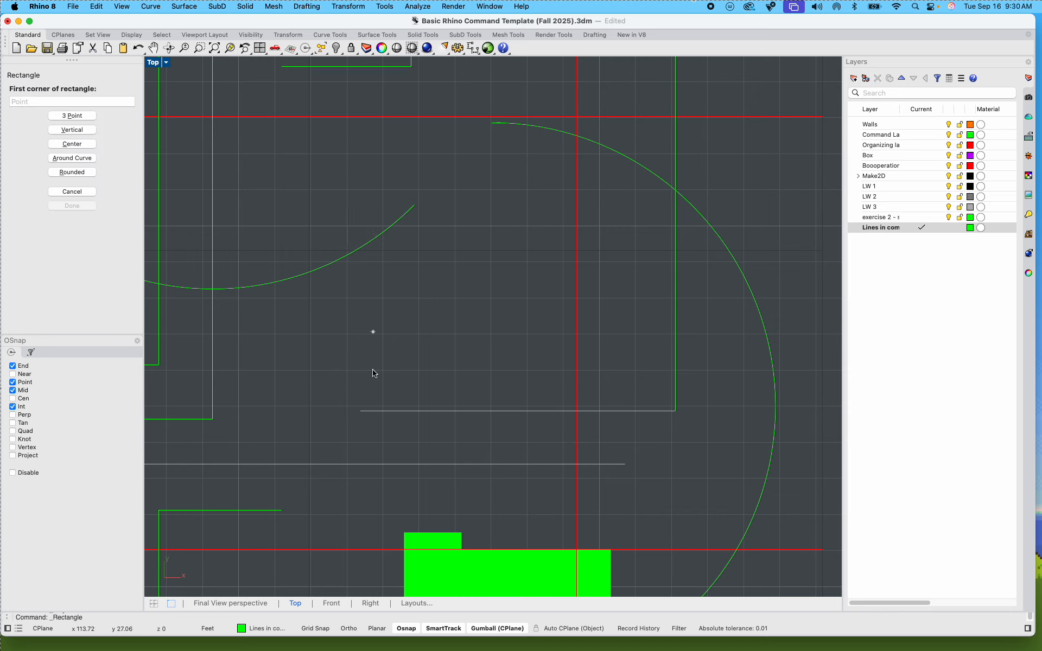
click(418, 319)
key(Escape)
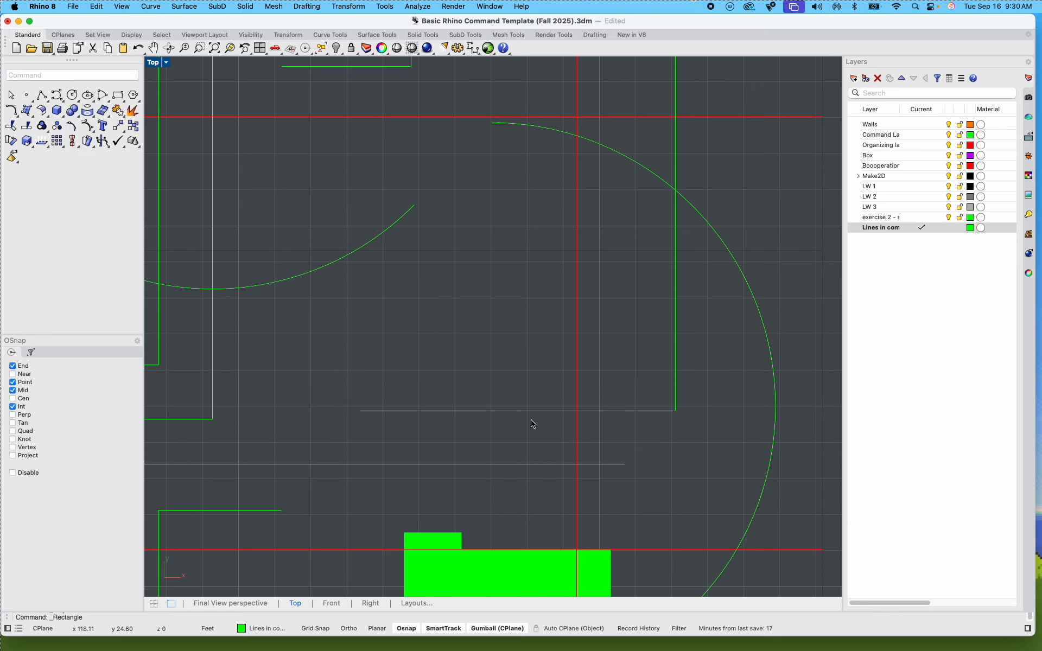
Step: Draw a rectangle from the red grid intersection inside the lower right arc to where the long horizontal green line crosses the neighbouring vertical grid line
key(Return)
click(577, 251)
scroll(529, 295, down, 5)
scroll(432, 419, up, 4)
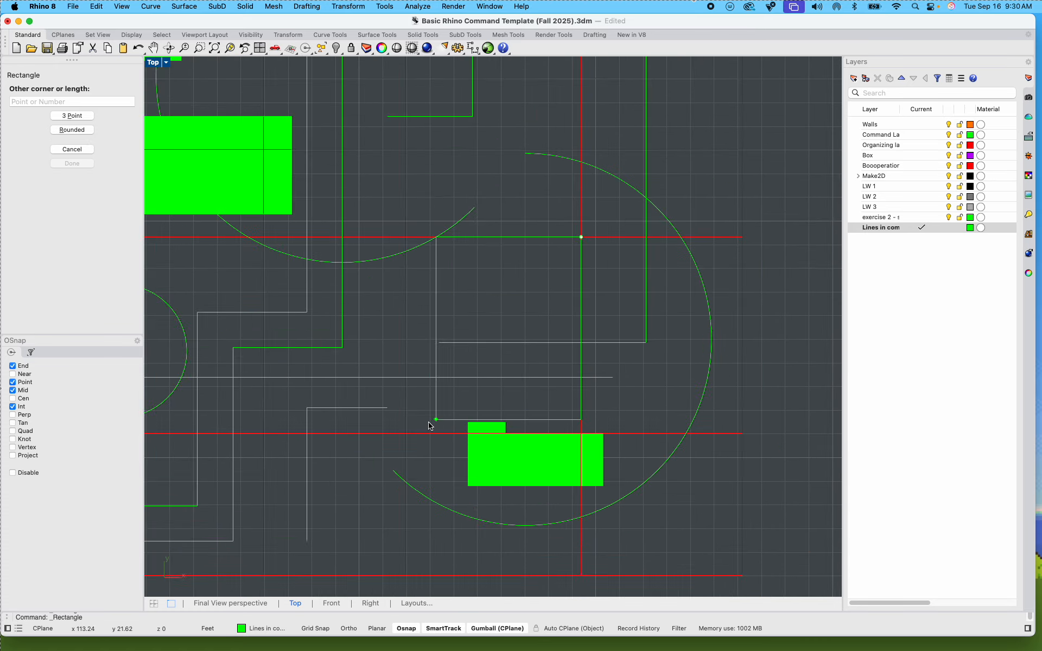
click(400, 367)
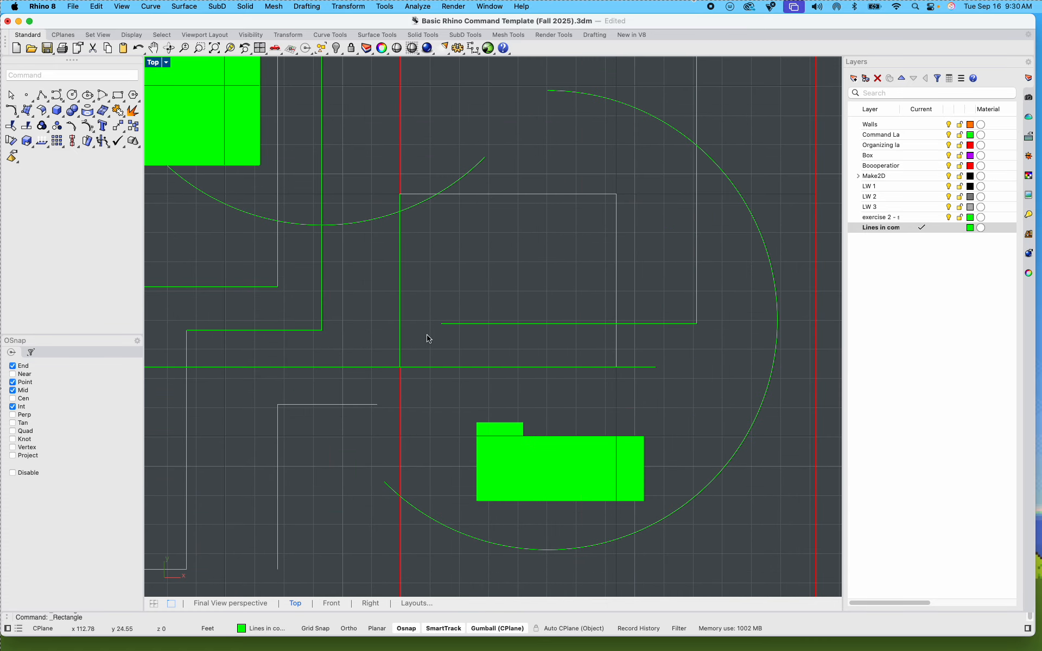
Step: Fill the new rectangle with a Solid hatch
click(494, 202)
click(548, 228)
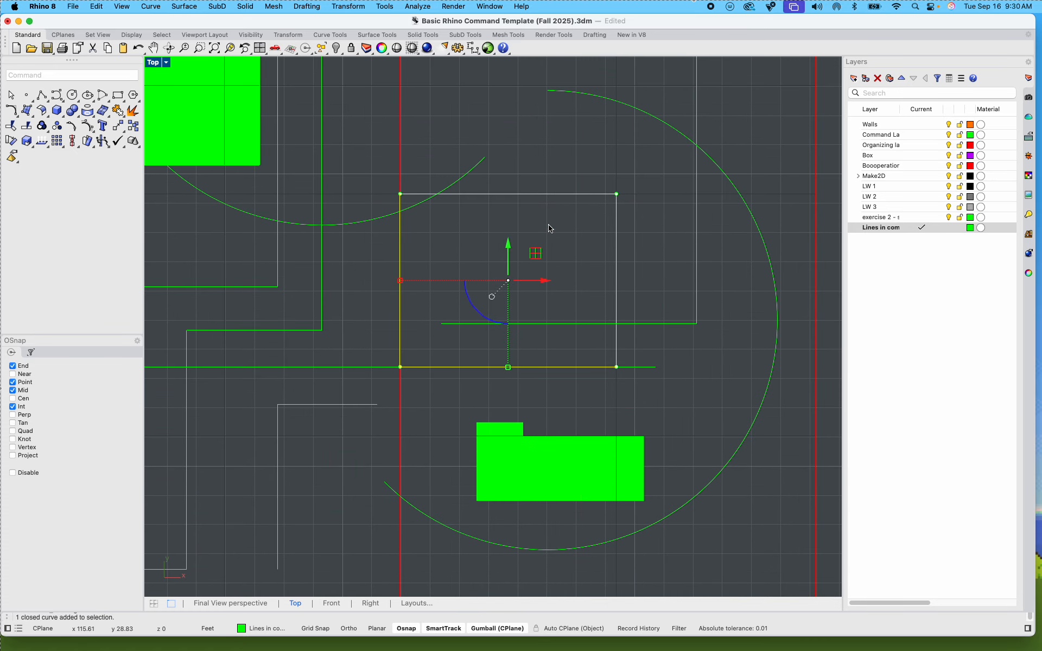
text(Hatch)
key(Return)
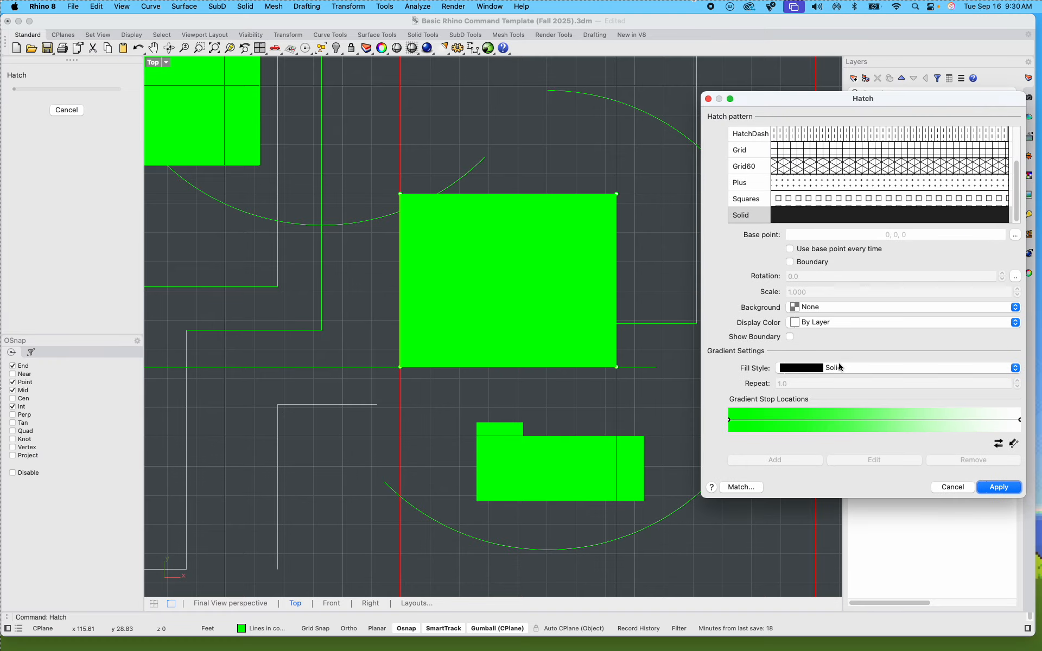
click(998, 487)
scroll(661, 293, down, 5)
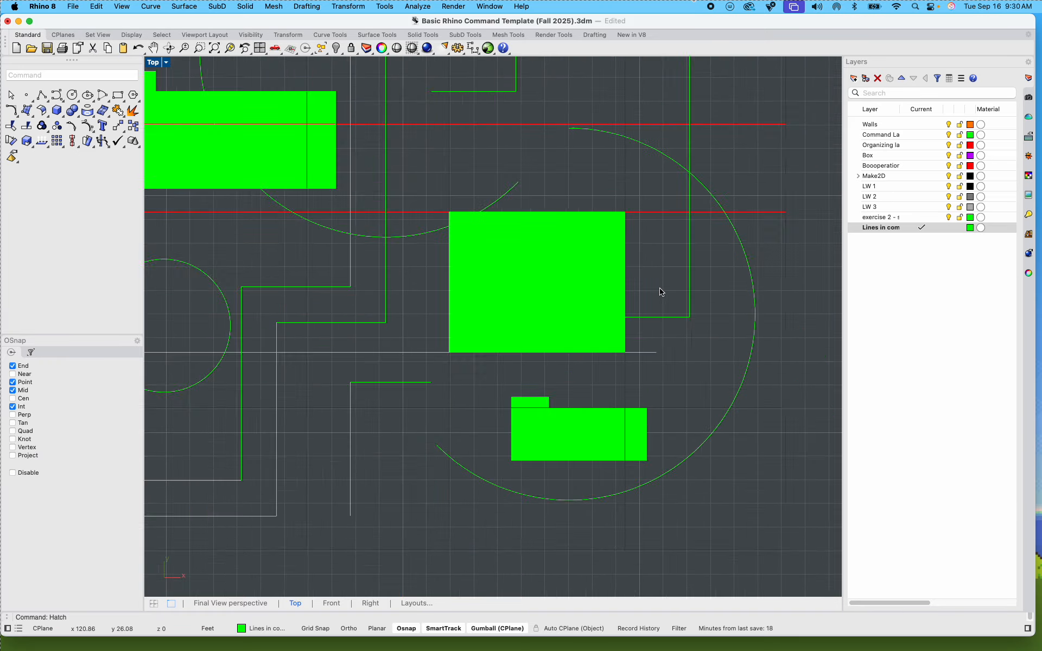
Step: Look over the composition and check the assignment brief in Miro for the required lines, planes, curves and points
mouse_move(583, 388)
right_down()
mouse_move(560, 442)
mouse_move(581, 448)
right_up()
scroll(487, 233, up, 6)
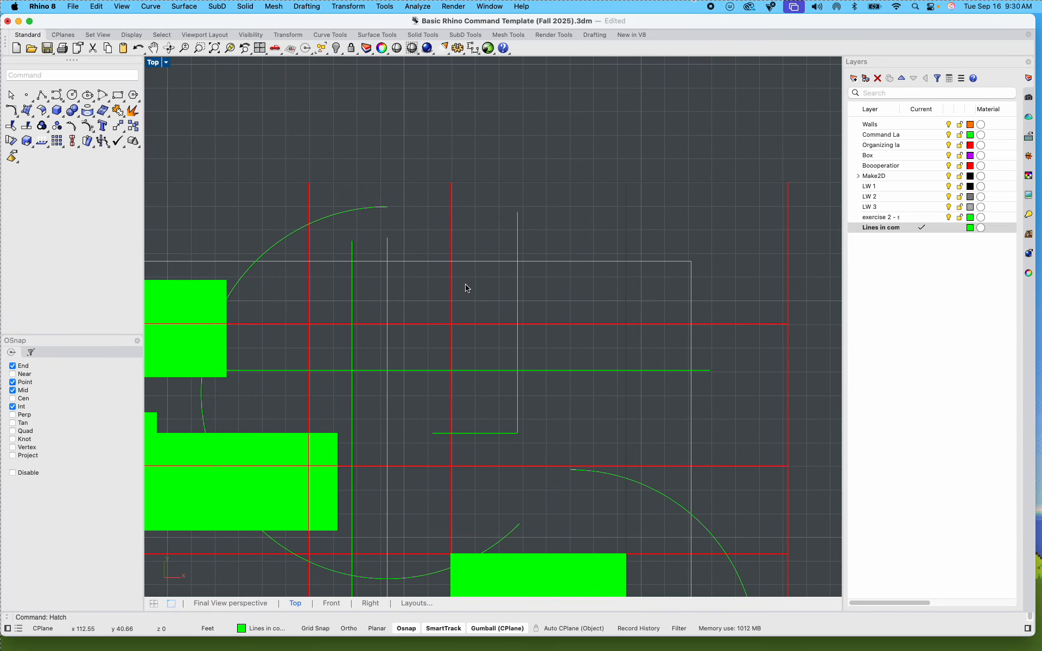
key(Return)
click(72, 134)
scroll(294, 196, down, 9)
scroll(287, 333, up, 8)
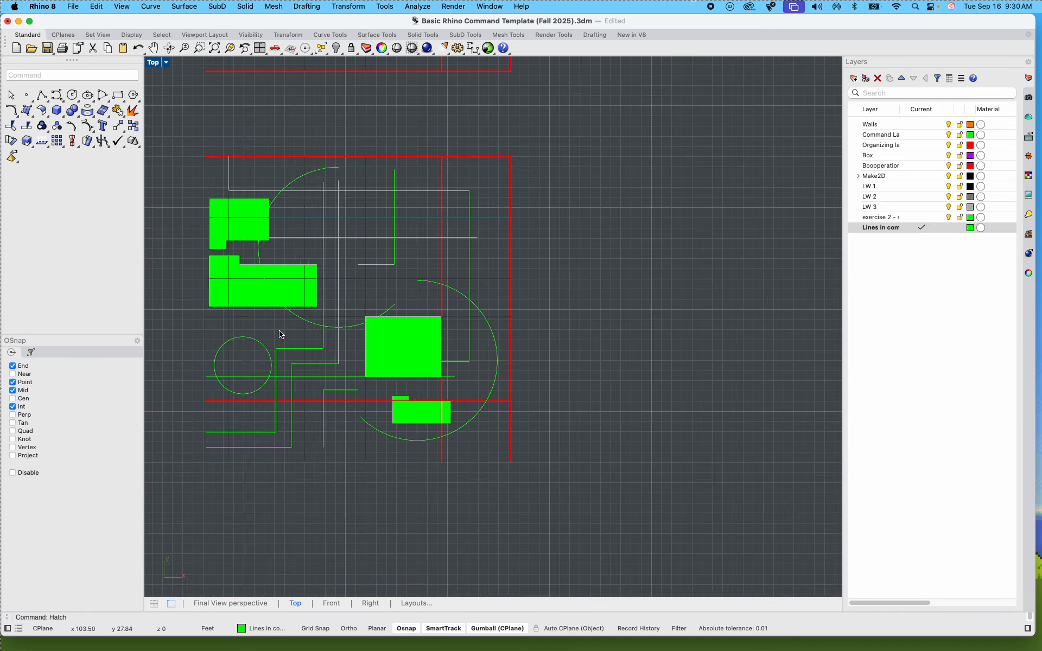
right_drag(327, 304, 349, 365)
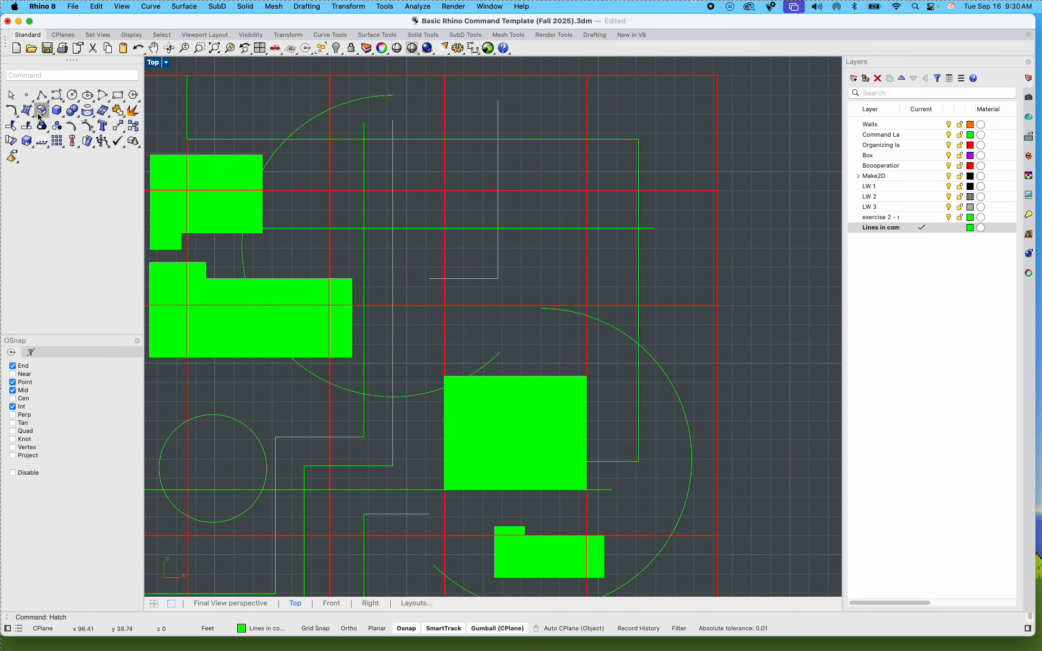
key(ctrl+Left)
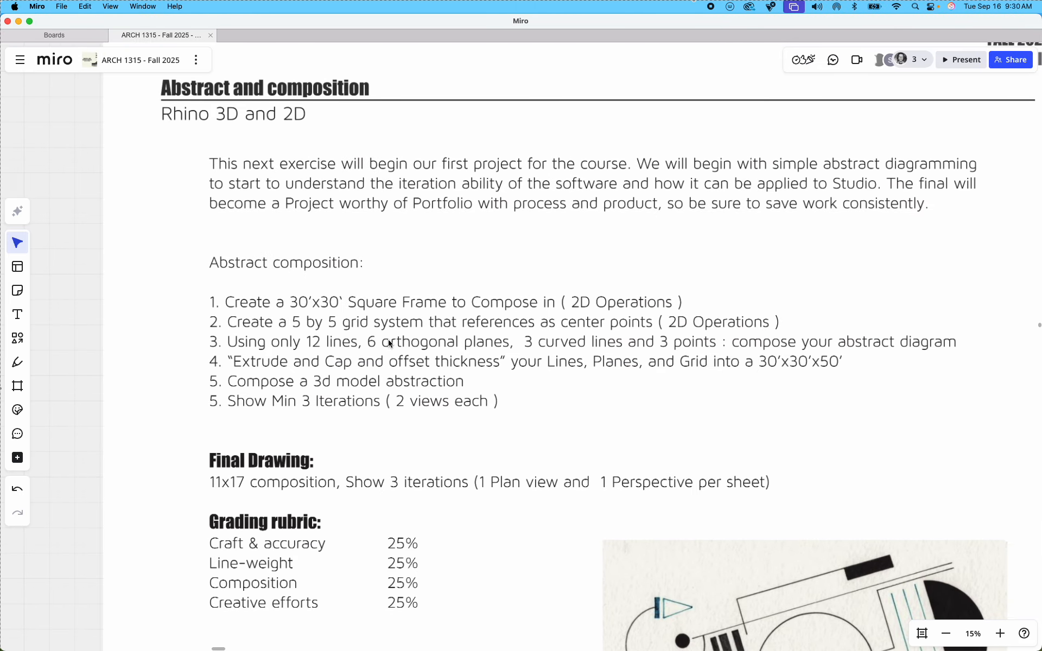
key(ctrl+Right)
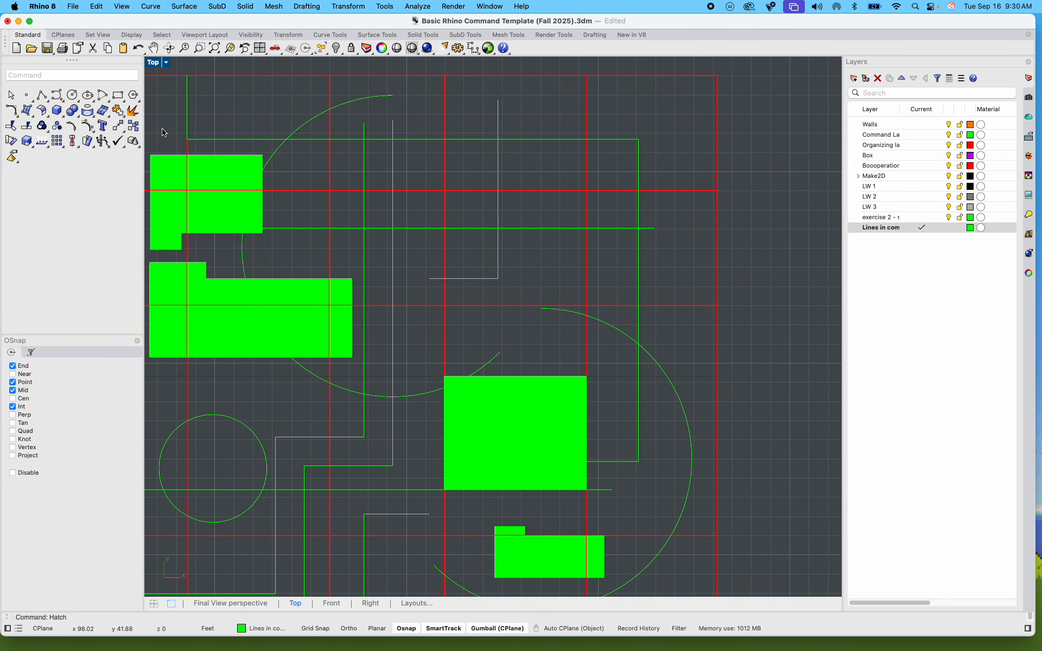
Step: Draw an inscribed 8-sided polygon centred on the upper right grid intersection, with its top corner on the frame's upper edge
text(Poly)
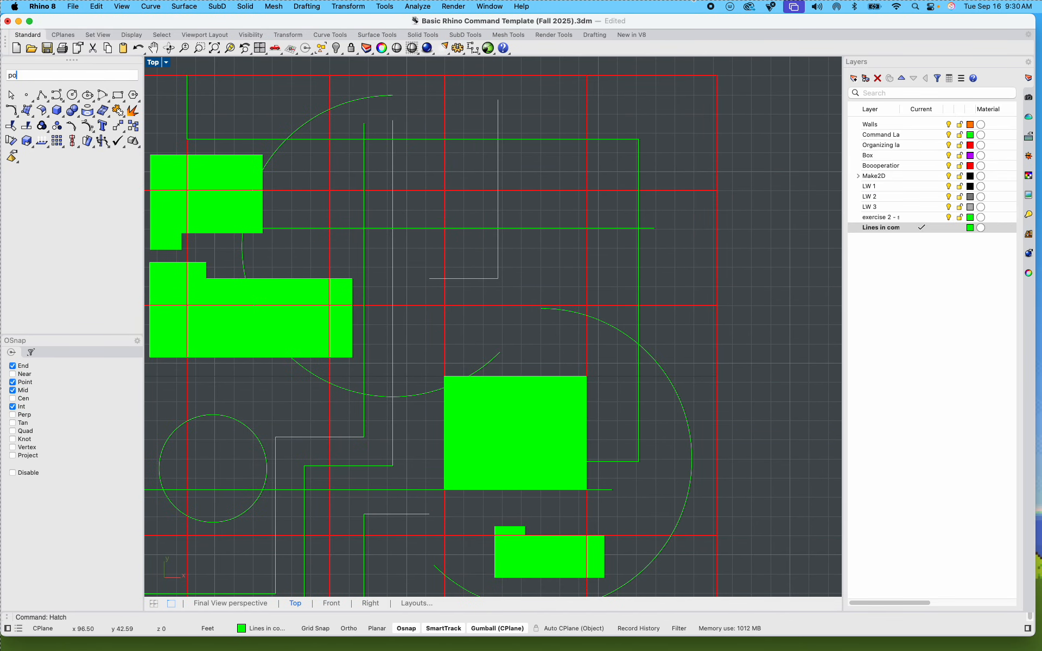
text(gon)
key(Return)
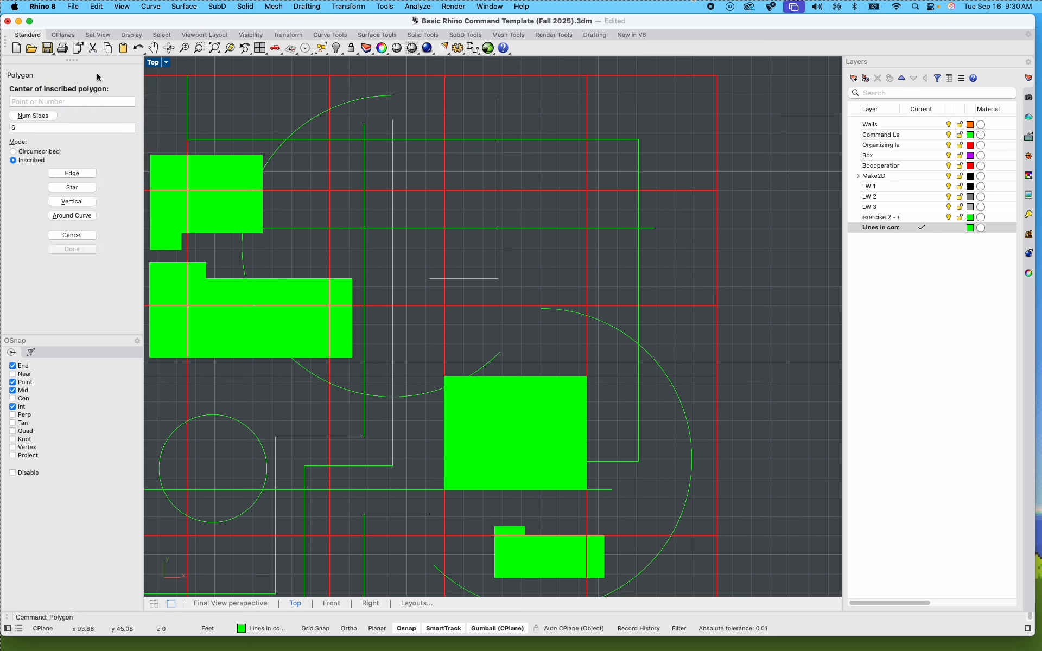
double_click(39, 128)
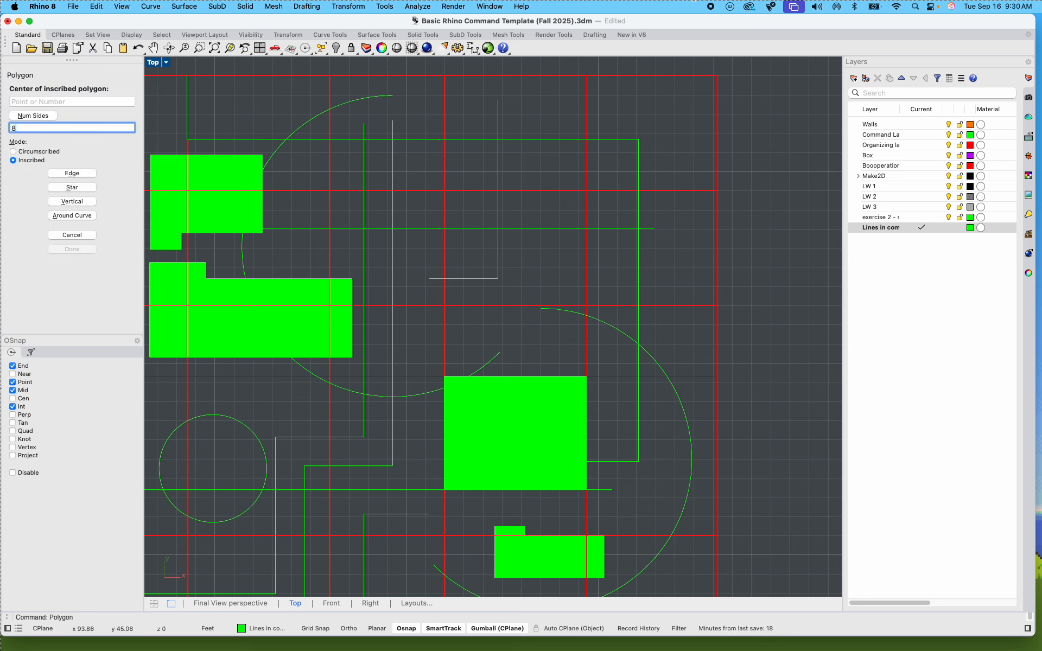
key(Return)
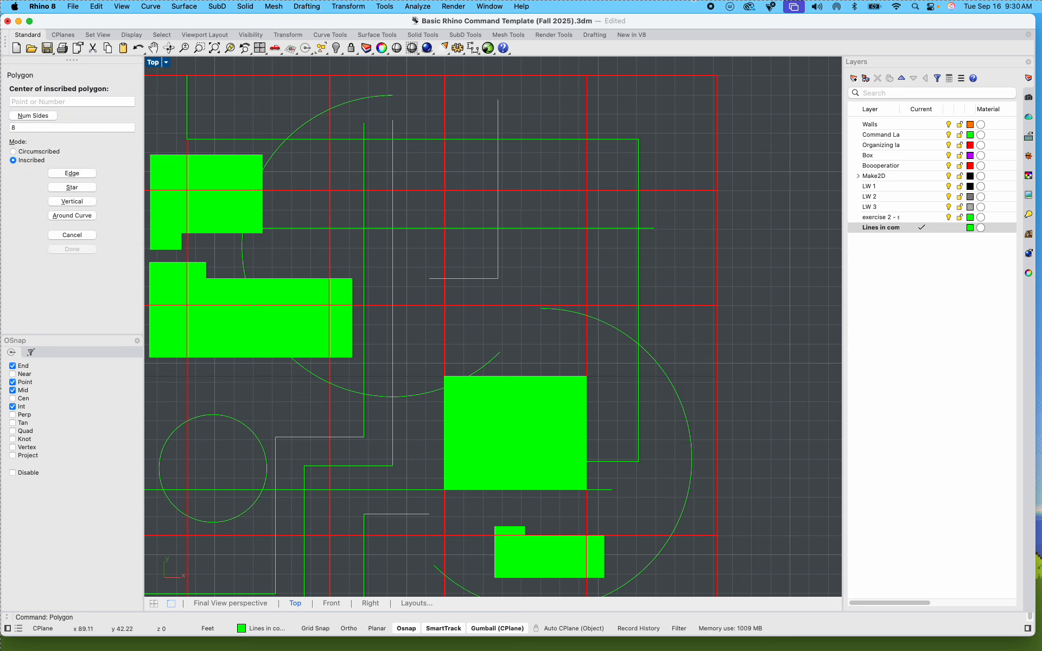
click(586, 190)
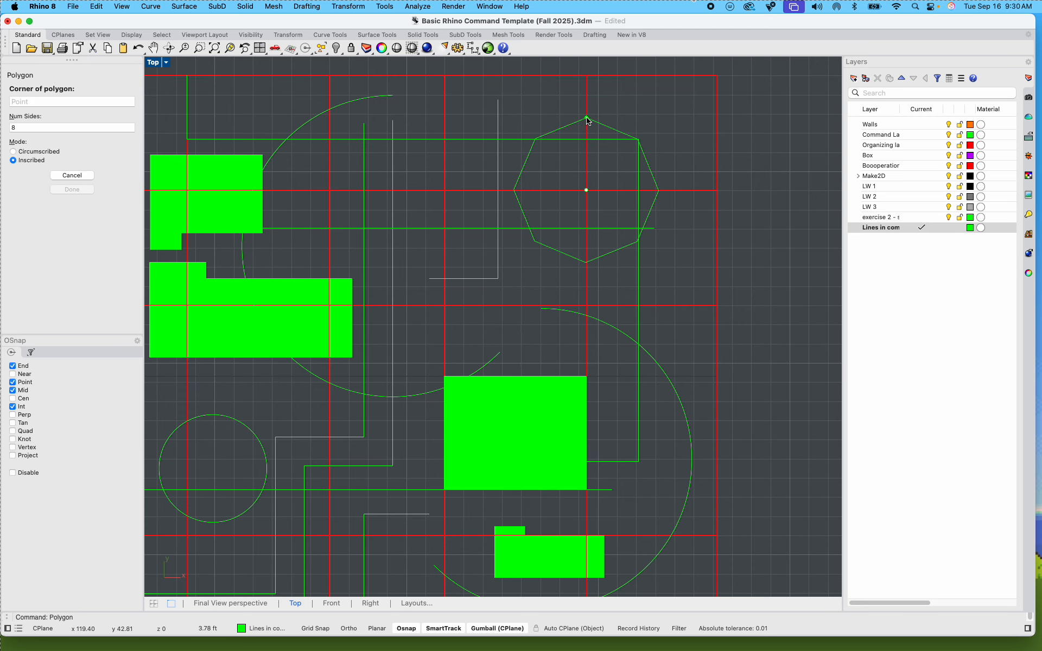
click(586, 76)
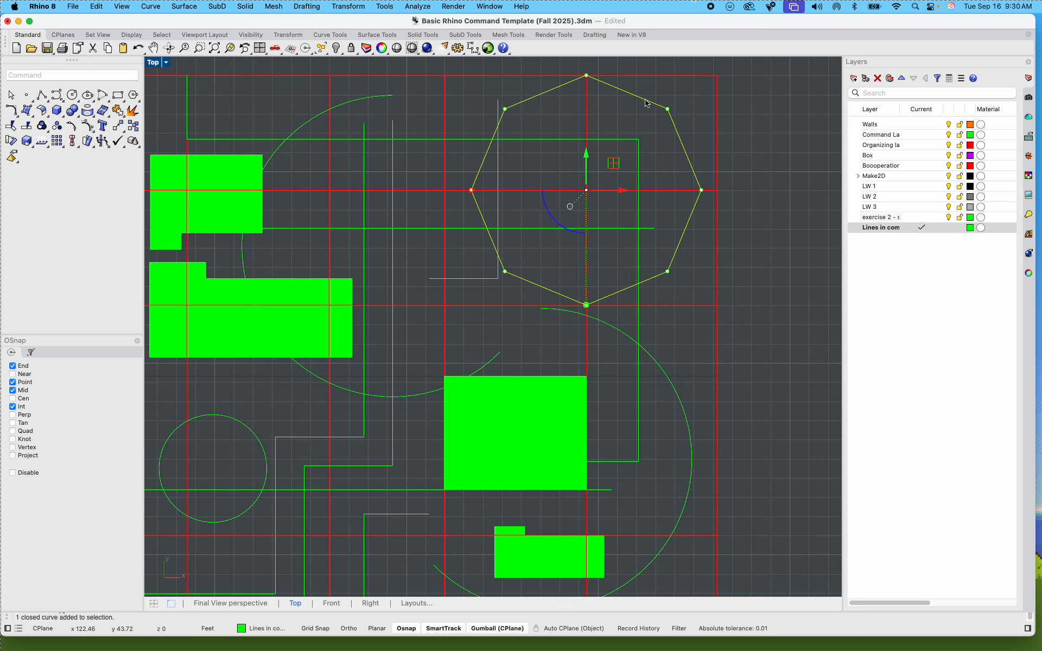
Step: Scale the octagon down to about a quarter of its size and move its centre onto the upper right corner of the large green bent line
drag(588, 307, 588, 225)
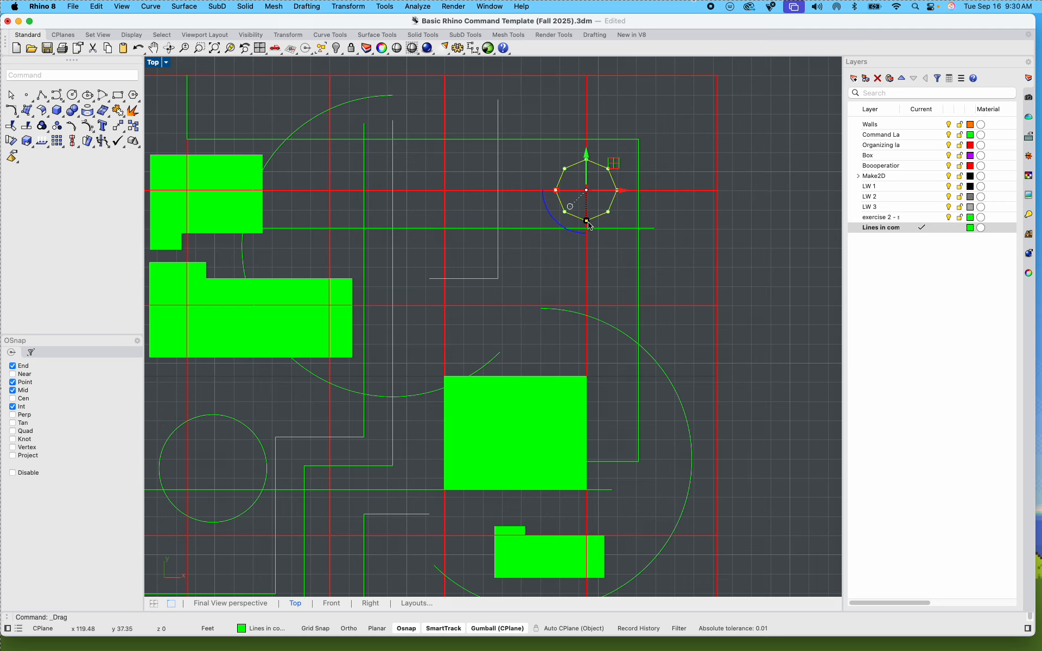
click(684, 275)
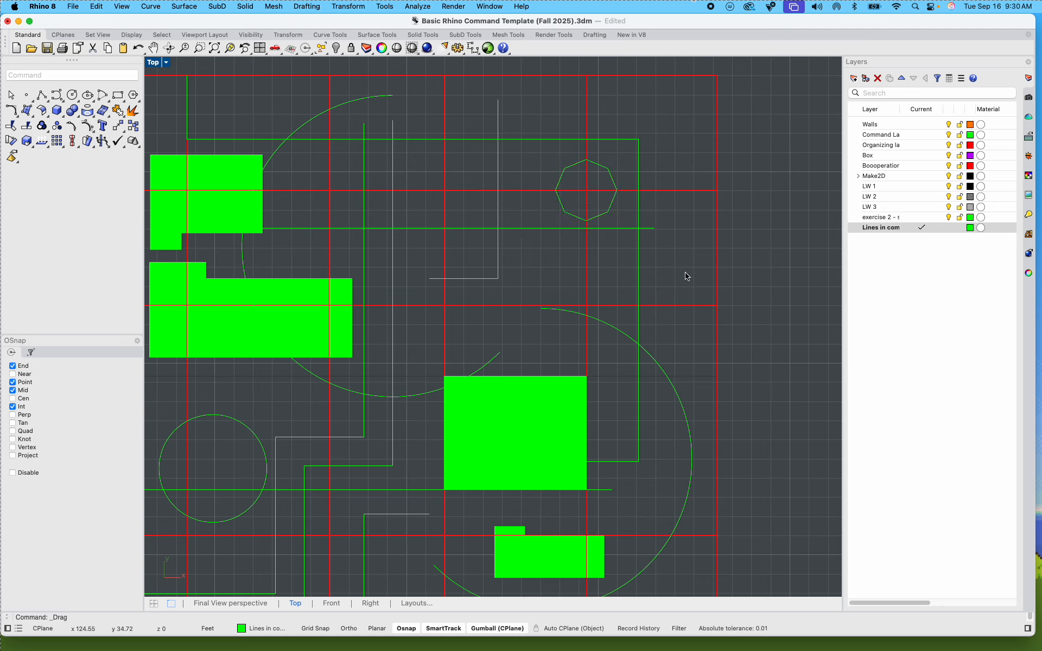
click(605, 216)
key(Return)
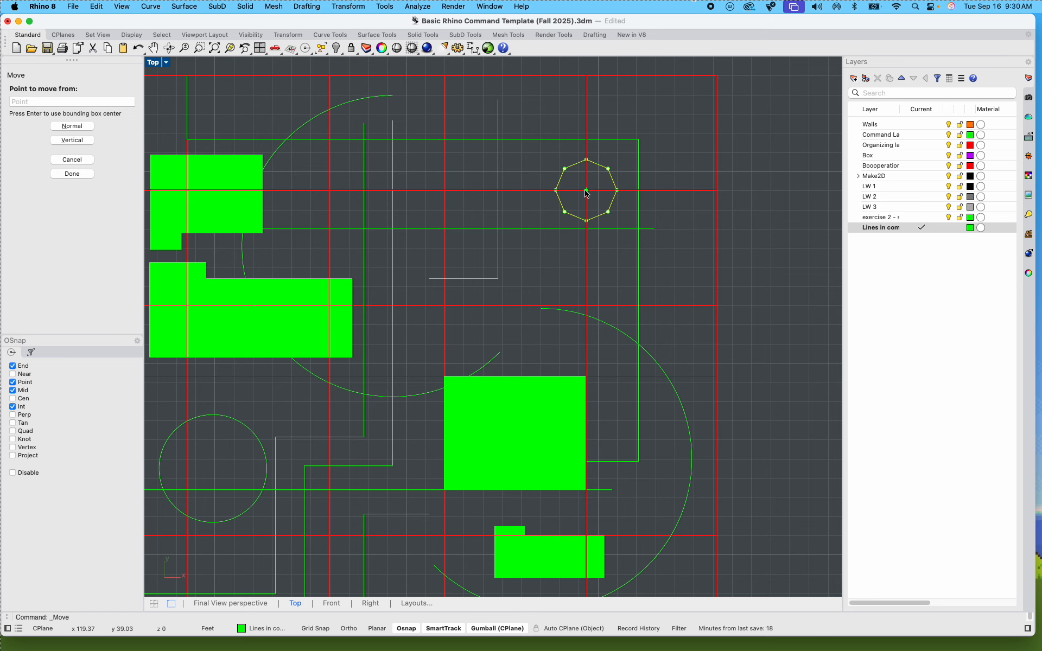
click(586, 190)
click(638, 139)
scroll(625, 230, down, 10)
click(719, 281)
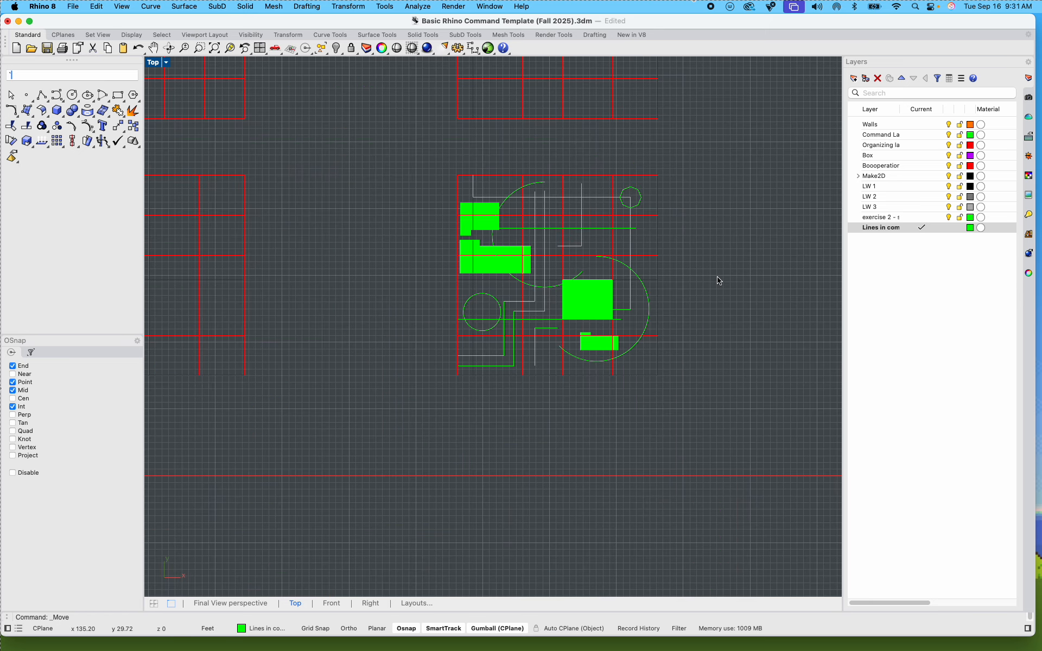
Step: Copy the complete composition with its grid straight to the right, leaving a gap between the two
right_drag(732, 296, 587, 334)
drag(292, 208, 600, 454)
text(copy)
key(Return)
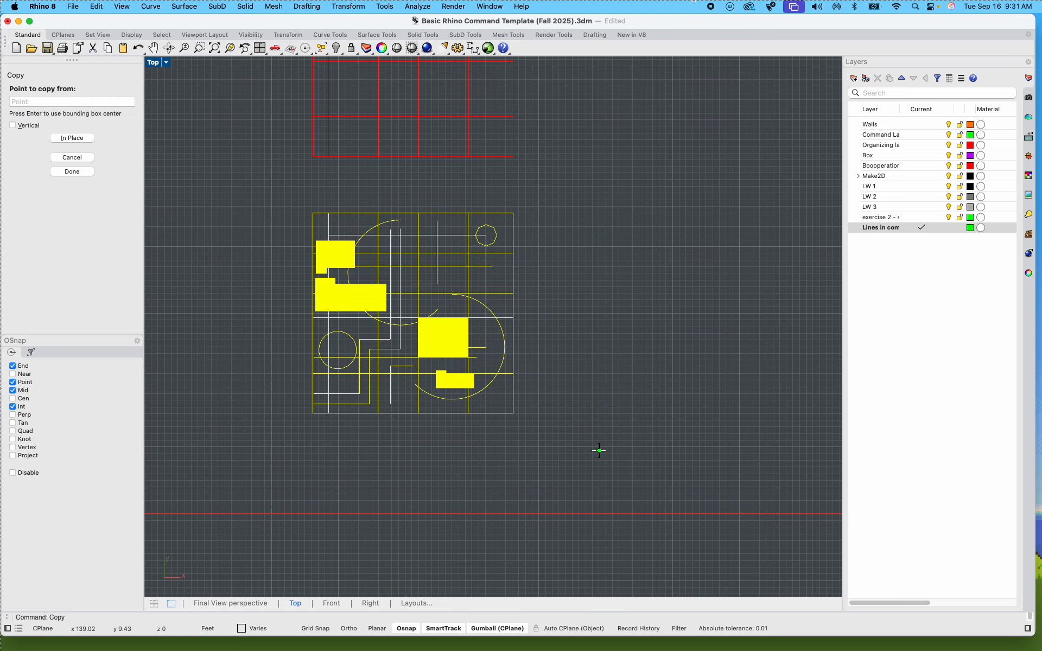
click(564, 463)
shift+click(815, 455)
right_drag(796, 465, 683, 472)
key(Return)
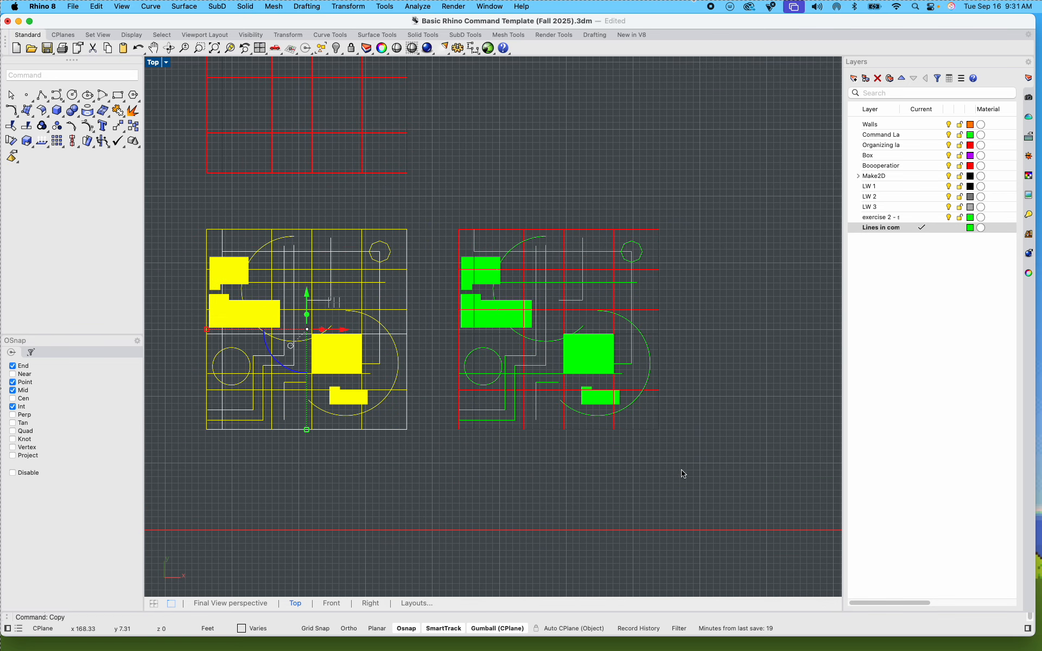
Step: Rotate the copied composition and its grid 90 degrees clockwise about its centre
click(681, 472)
drag(440, 218, 679, 456)
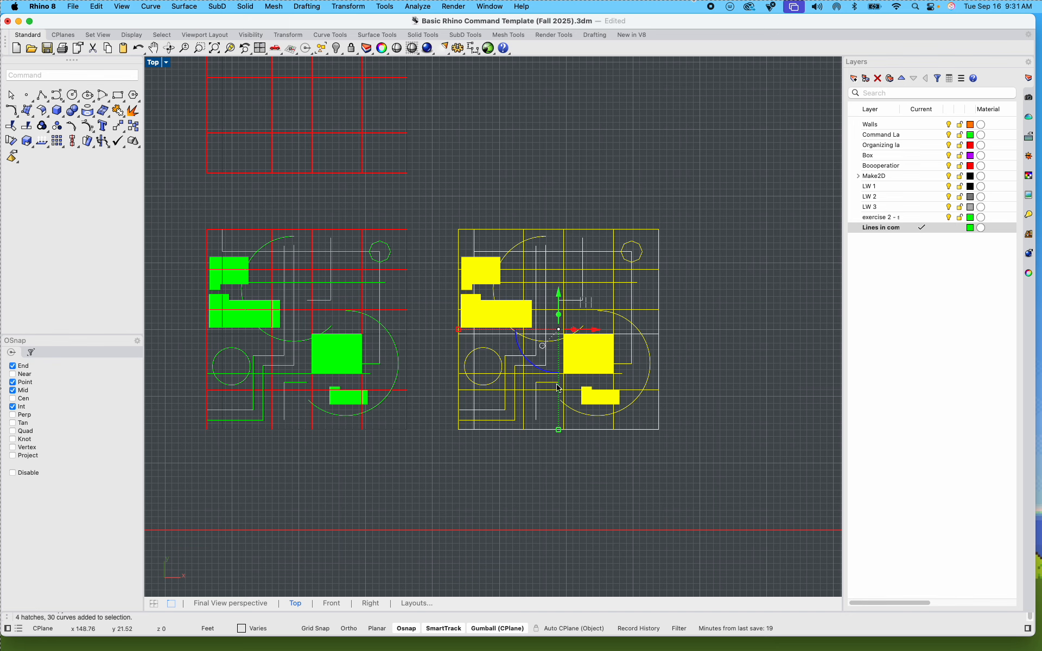
drag(559, 374, 517, 326)
click(582, 503)
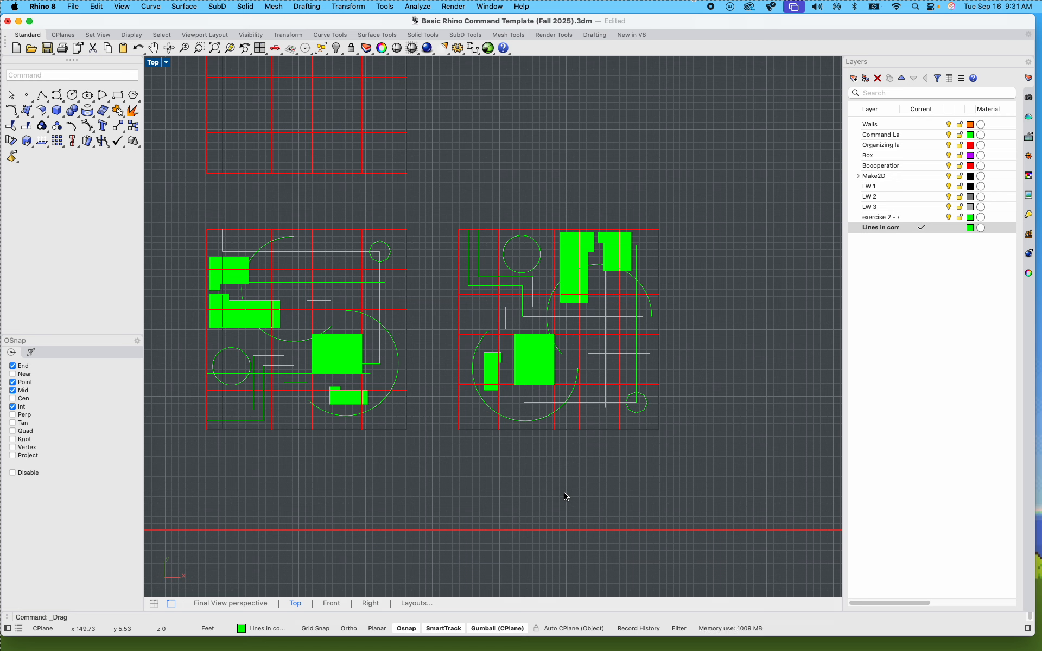
Step: Move the two parallel stepped polylines of the rotated copy slightly downward together
scroll(501, 285, up, 5)
click(495, 280)
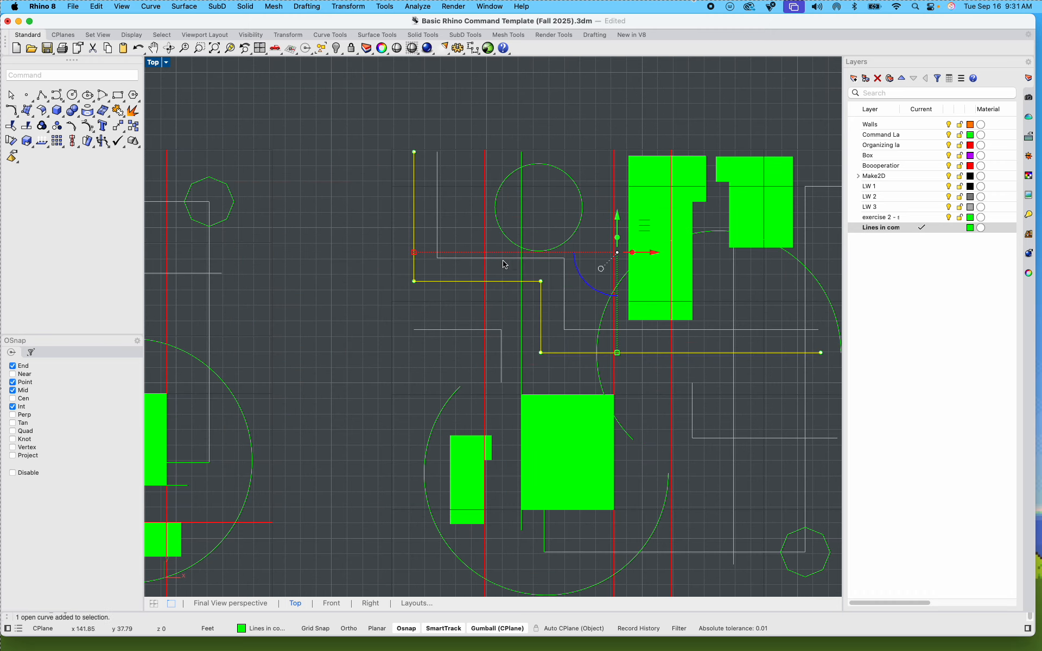
drag(618, 224, 618, 249)
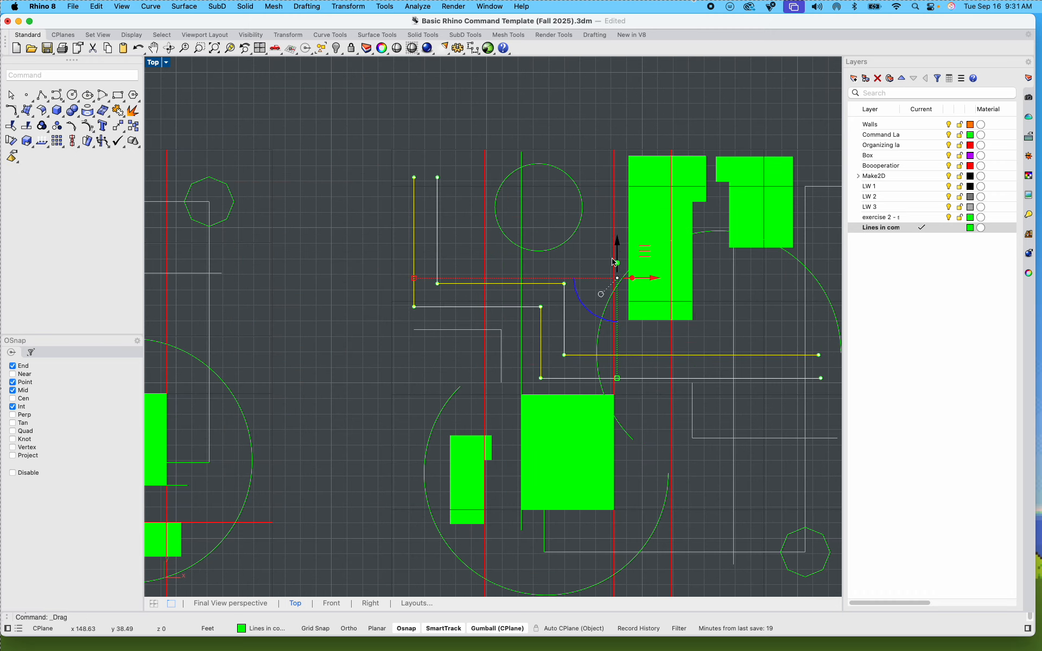
click(477, 358)
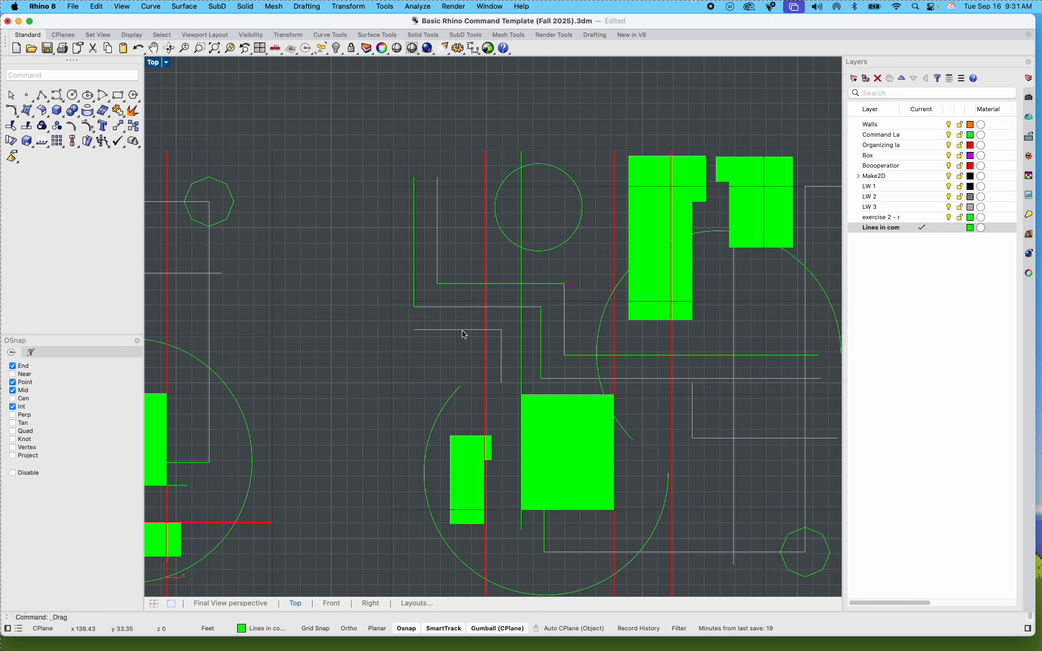
Step: Move the short L-shaped line below the stepped polylines slightly upward, closer to them
click(484, 332)
shift+click(501, 358)
drag(458, 319, 457, 308)
click(326, 334)
scroll(456, 427, down, 10)
right_drag(485, 447, 484, 390)
scroll(484, 392, up, 4)
click(475, 386)
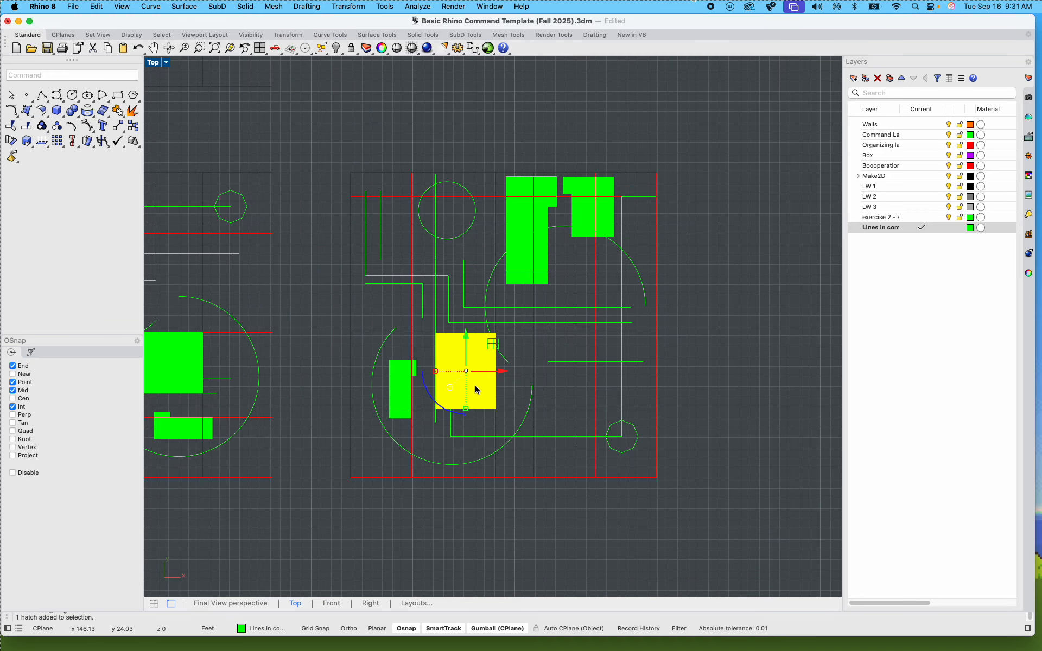
scroll(474, 385, down, 6)
scroll(400, 406, up, 4)
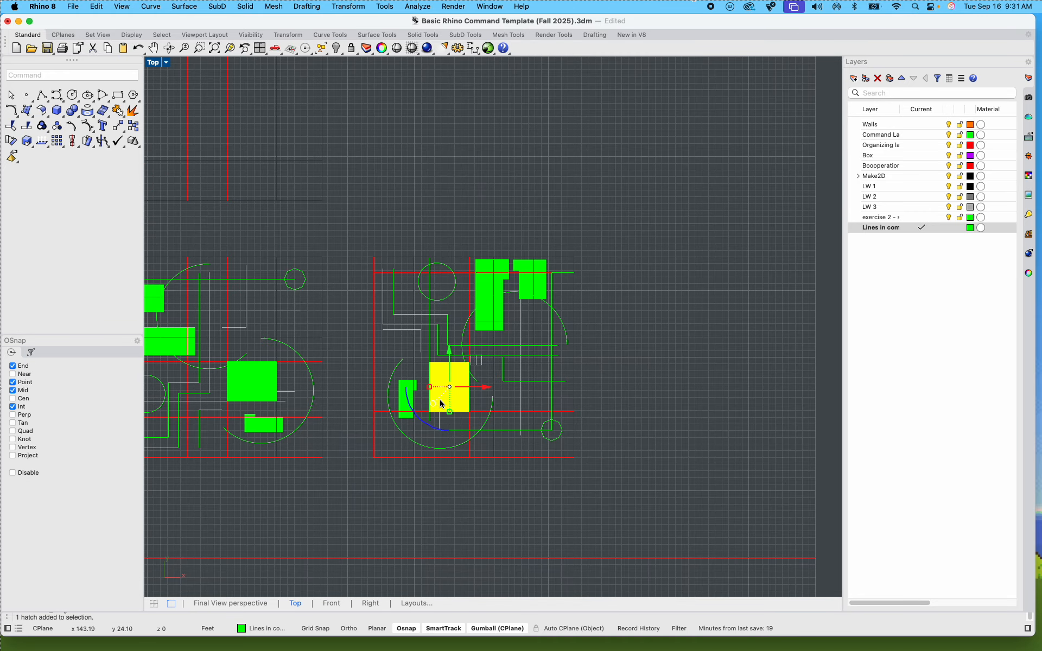
Step: Copy the original composition with its grid far to the right, beyond the rotated copy
scroll(450, 303, down, 5)
drag(291, 270, 411, 400)
text(c)
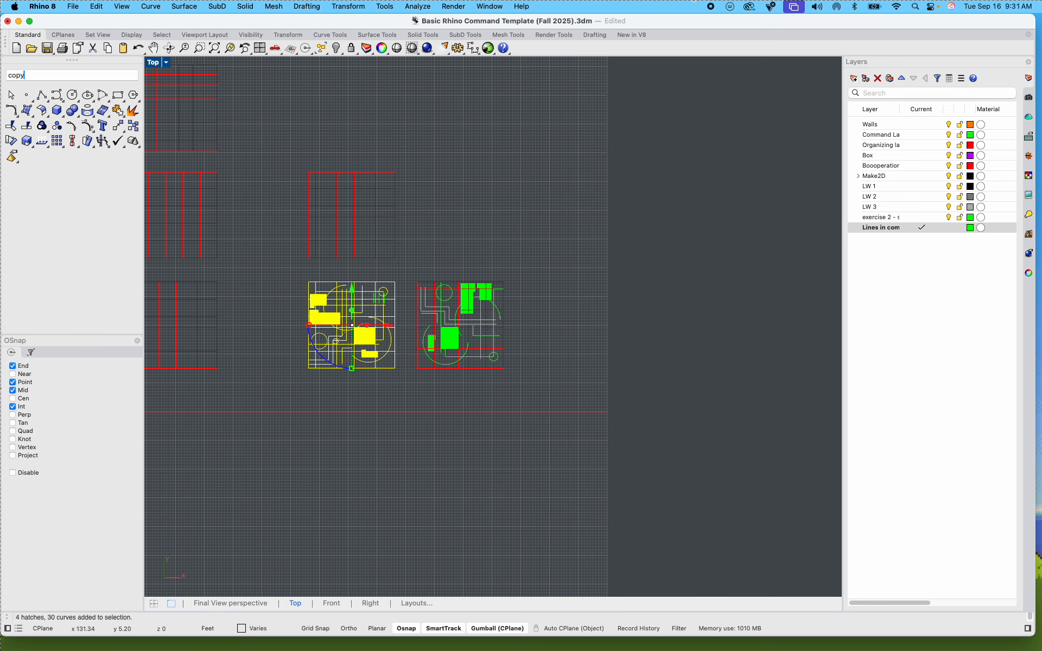
text(opy)
key(Return)
click(408, 405)
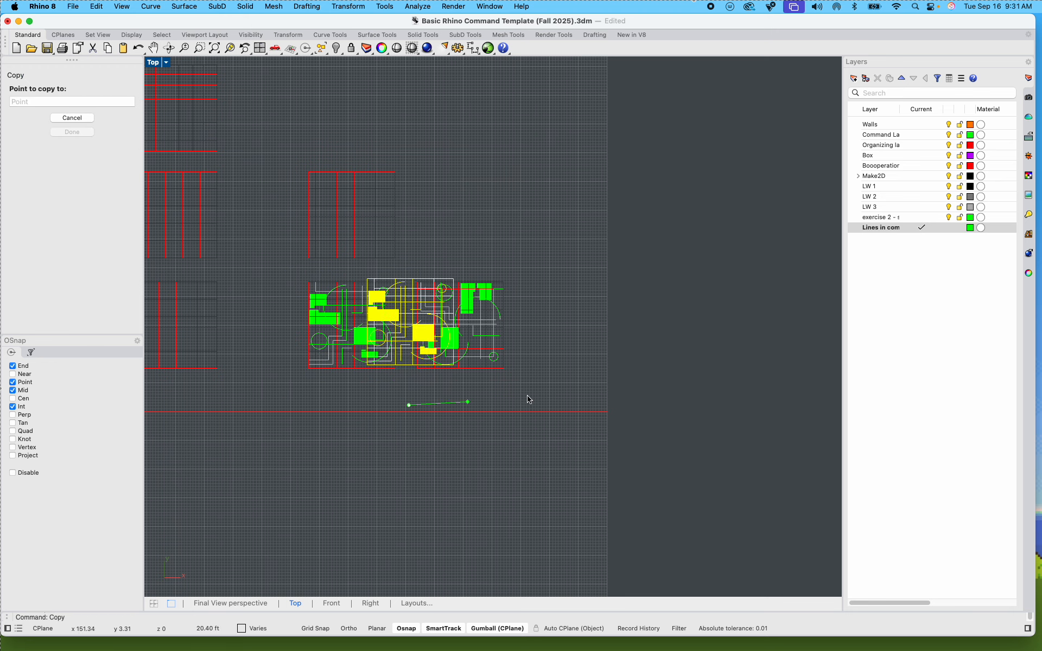
click(702, 396)
scroll(684, 401, down, 5)
key(Return)
text(rec)
key(Return)
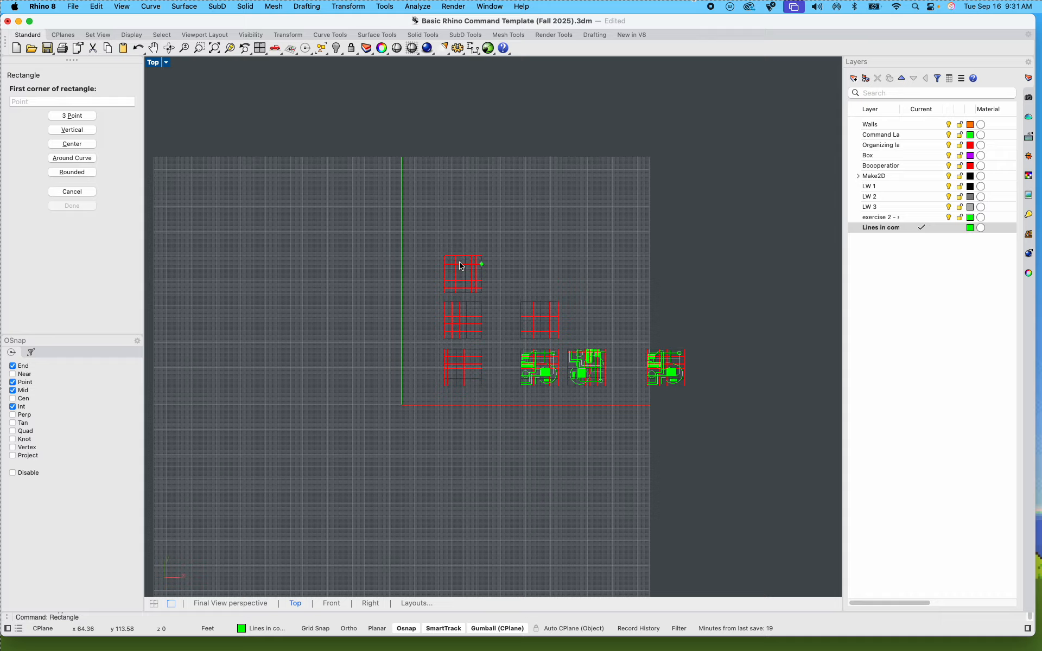
scroll(459, 268, up, 3)
scroll(749, 274, up, 1)
key(Escape)
Step: On the Walls layer, draw a tall rectangle framing the column of three stacked grids and narrow it equally from both sides
click(872, 126)
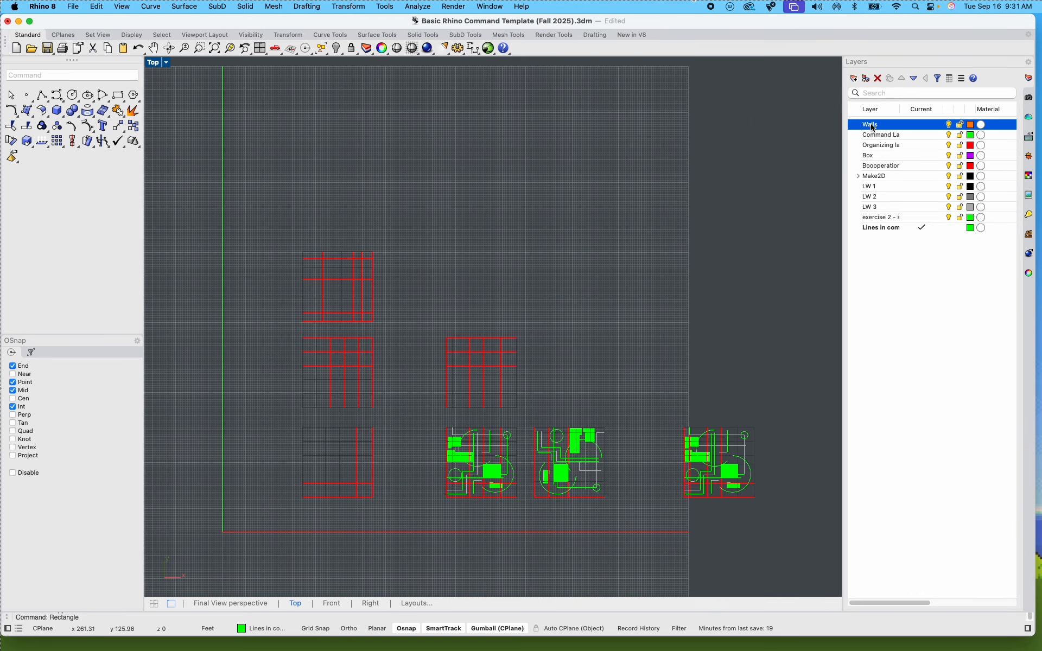
double_click(870, 128)
text(rec)
key(Return)
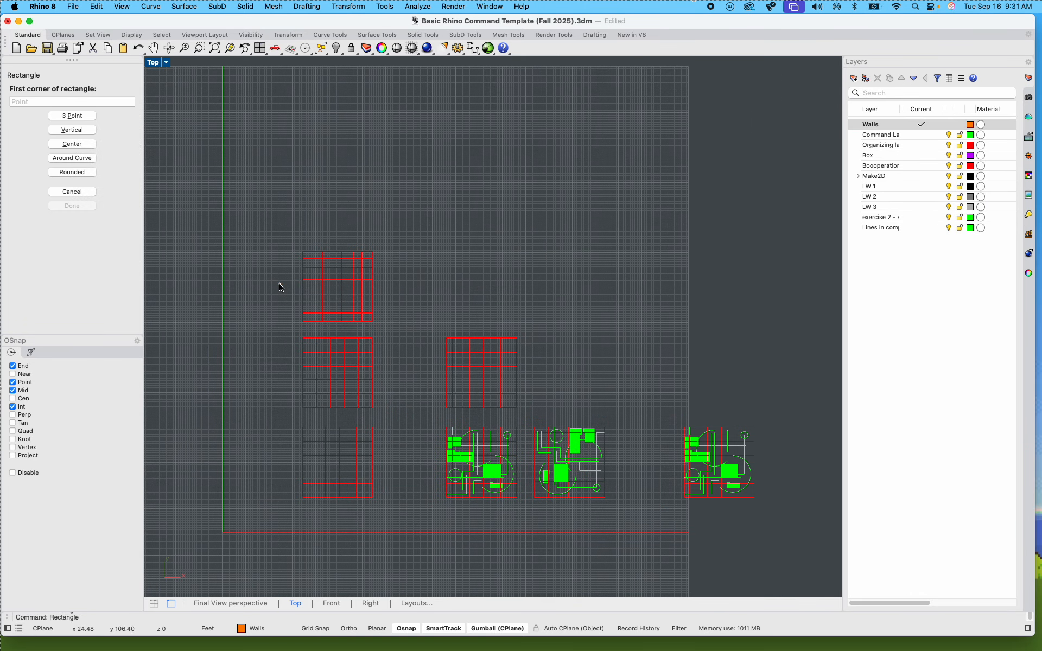
click(235, 217)
click(426, 553)
key(Return)
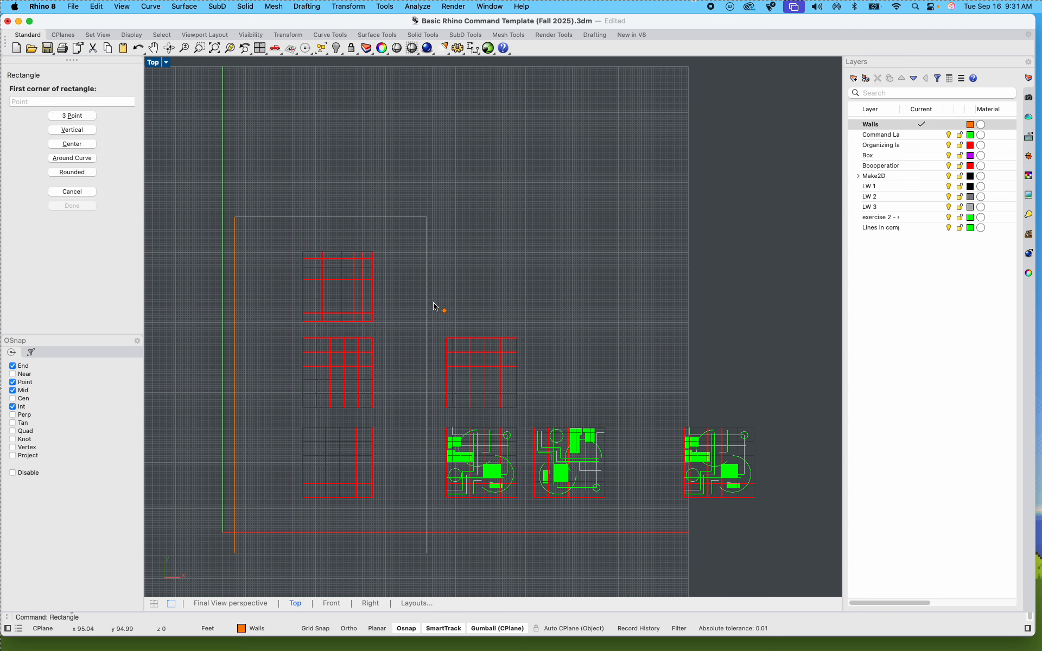
key(Escape)
click(427, 321)
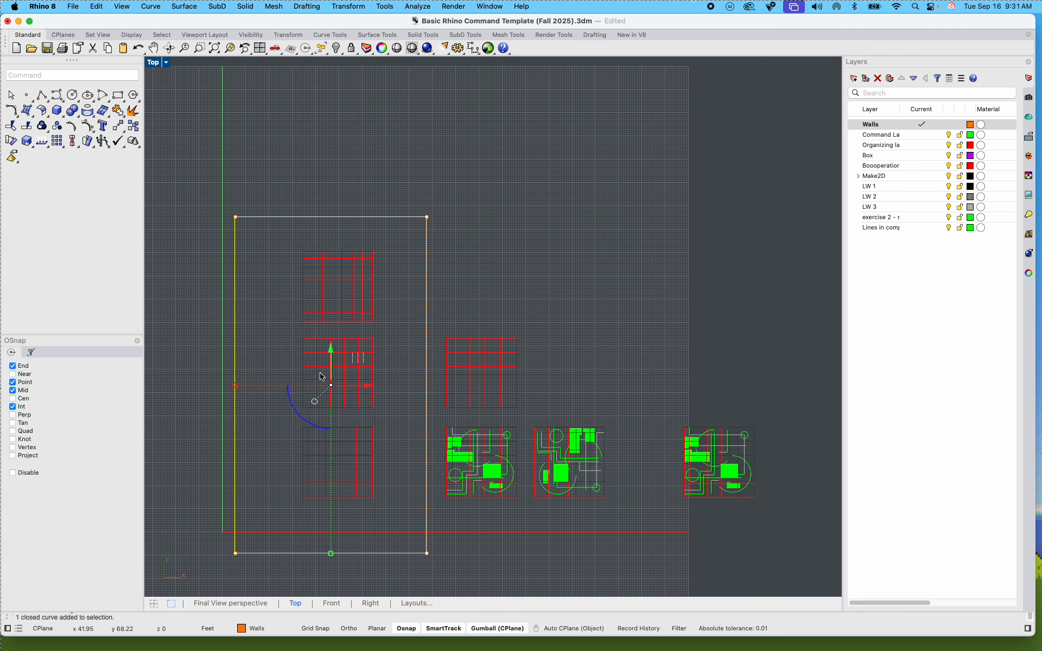
drag(236, 386, 255, 385)
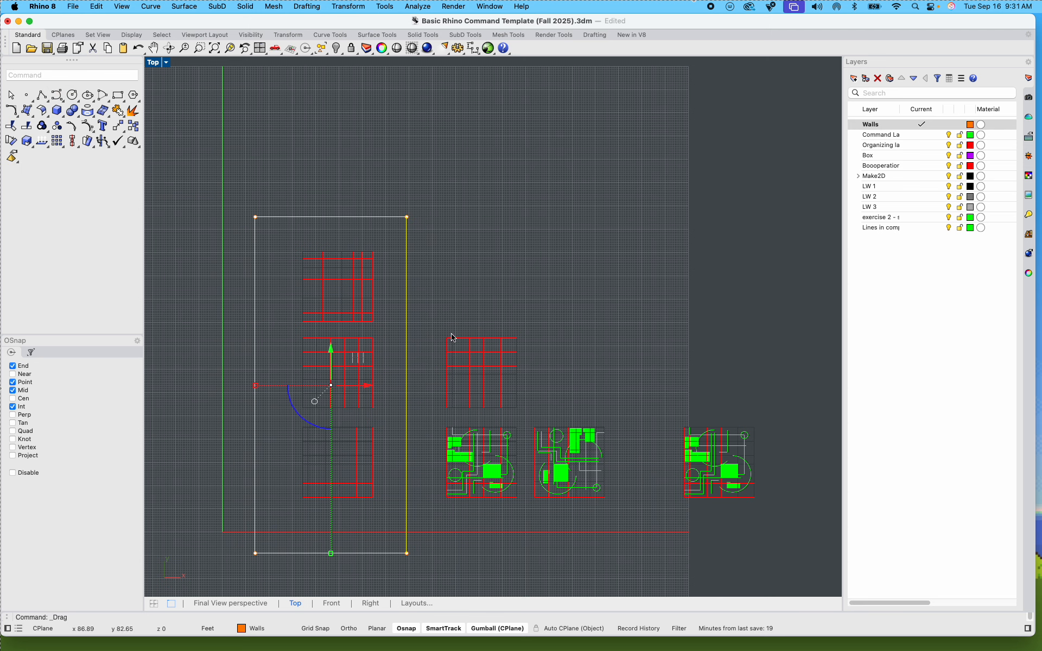
Step: Copy the tall frame rectangle twice straight to the right, around the original composition's column and around the far-right composition
text(copy)
key(Return)
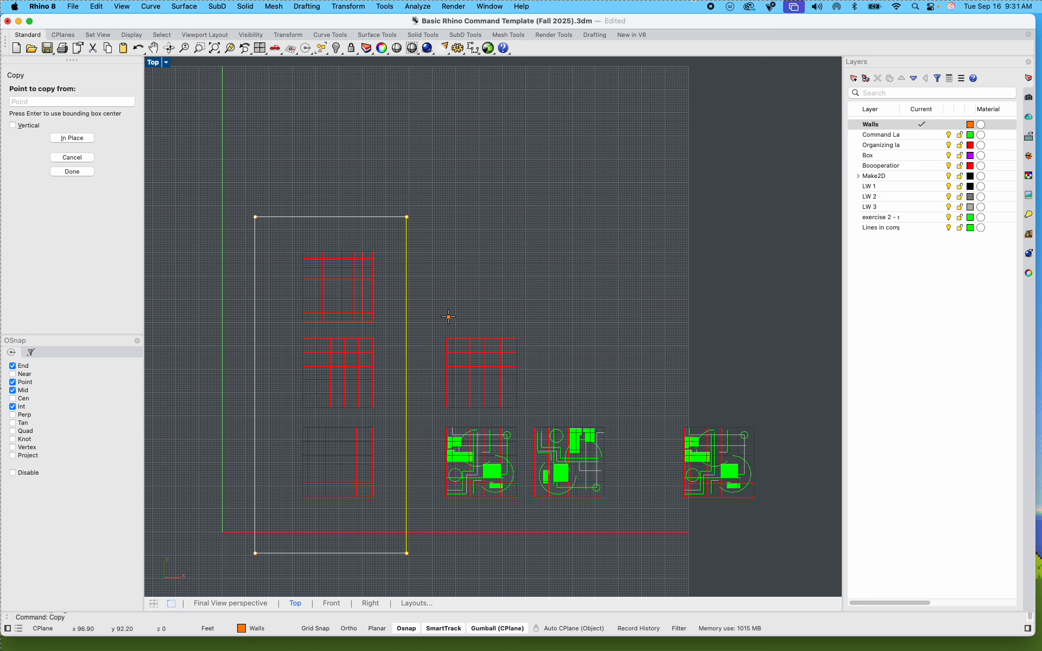
click(356, 174)
click(536, 176)
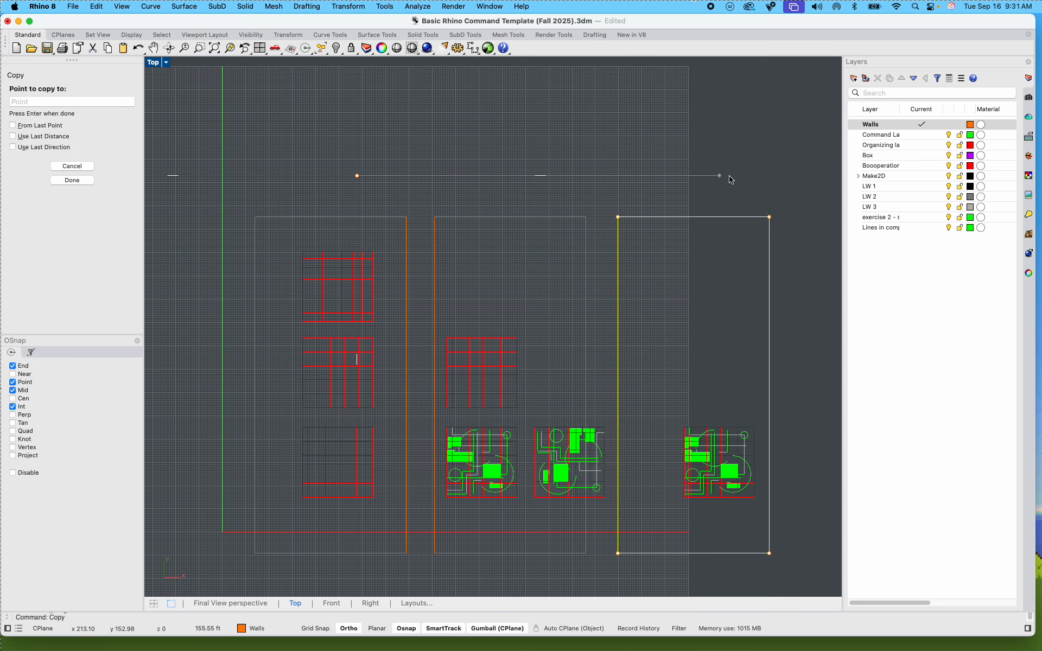
shift+click(744, 176)
key(Return)
key(Escape)
Step: Delete the rotated copy of the composition together with its grid
scroll(567, 446, up, 8)
right_drag(566, 446, 543, 362)
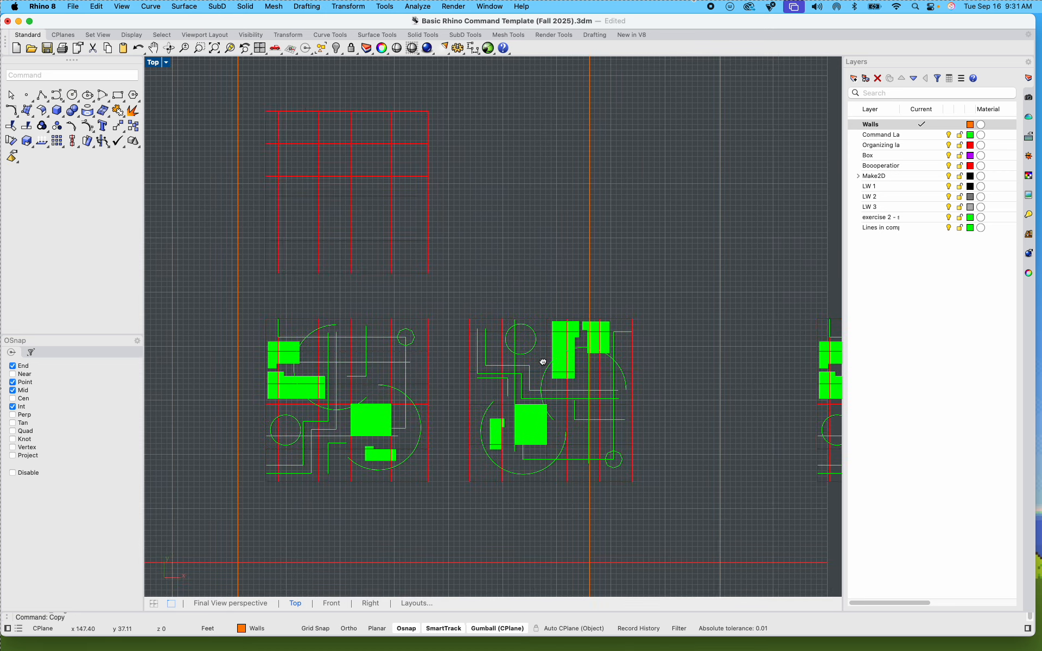
drag(450, 299, 670, 496)
key(Delete)
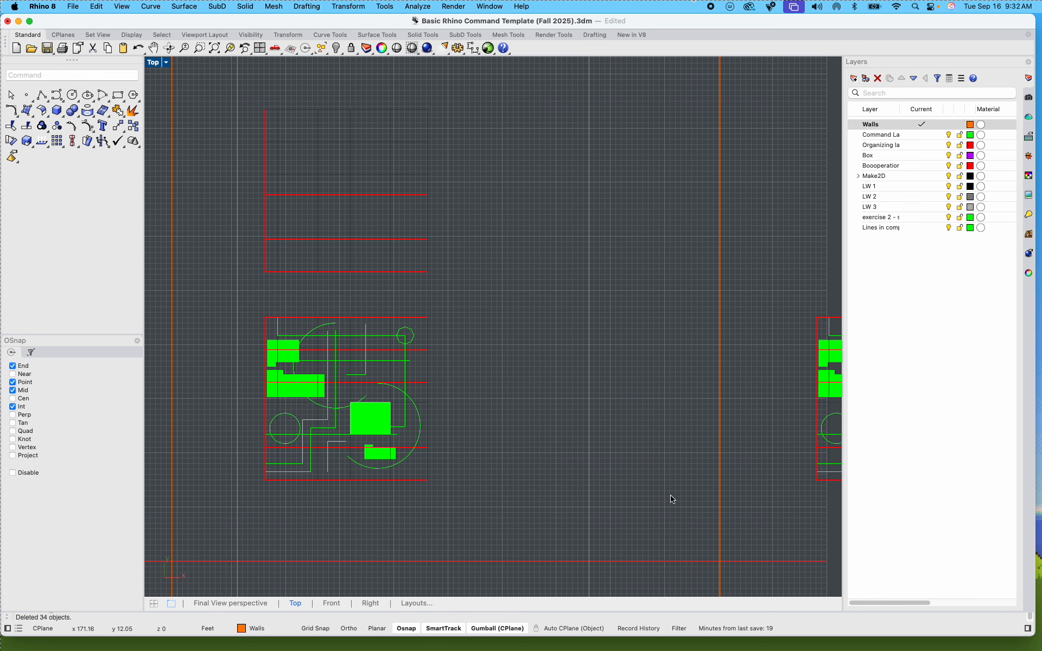
Step: Move the middle frame's empty grid and composition together to the right to centre them in the frame
scroll(588, 465, down, 5)
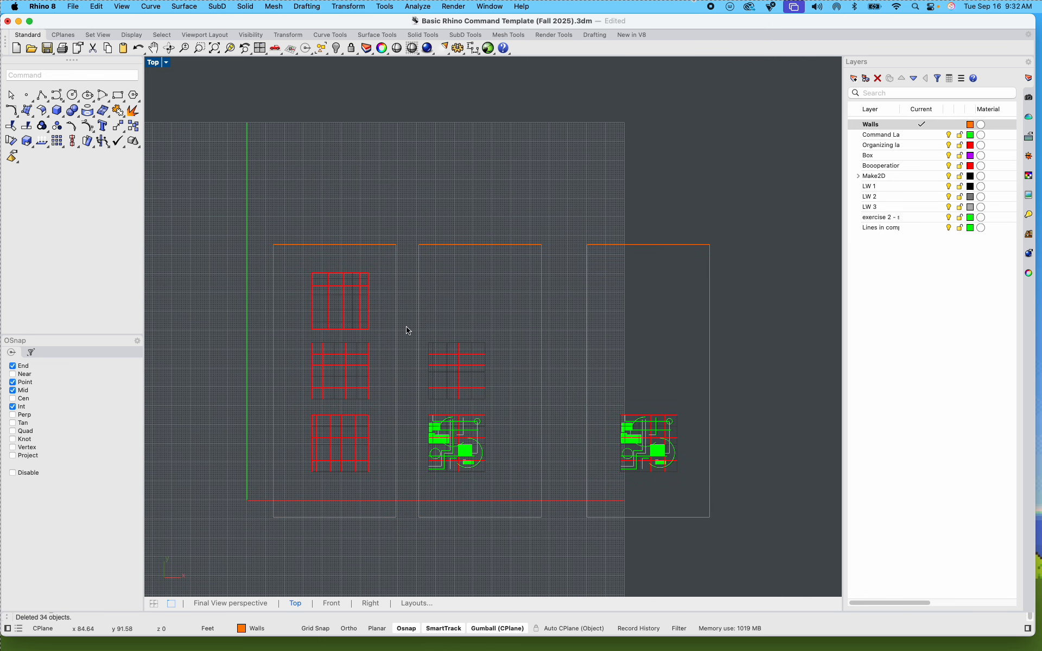
drag(408, 331, 534, 504)
drag(490, 407, 511, 407)
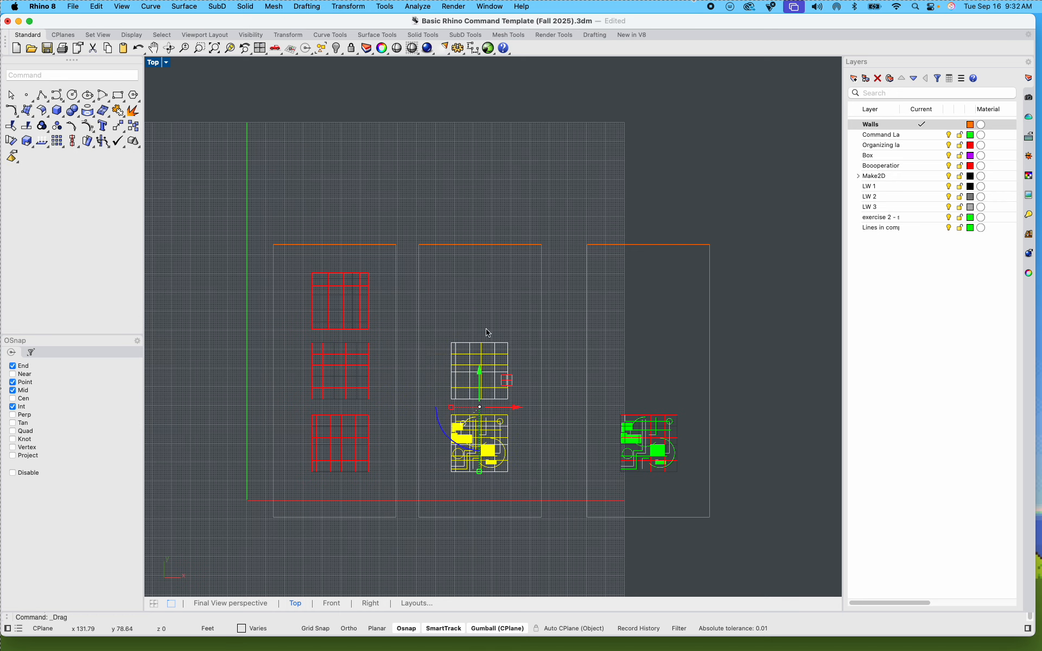
click(406, 351)
Step: Switch to the Miro brief to check the required composition elements, then return to the far-right composition in Rhino
scroll(588, 400, right, 10)
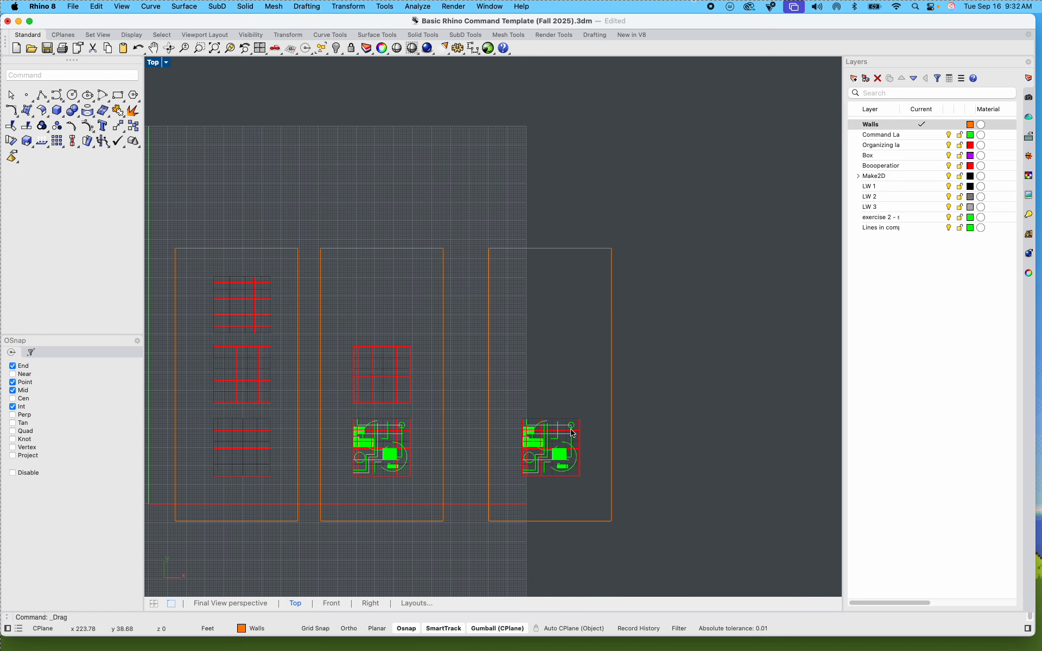
scroll(516, 381, down, 3)
scroll(532, 421, up, 5)
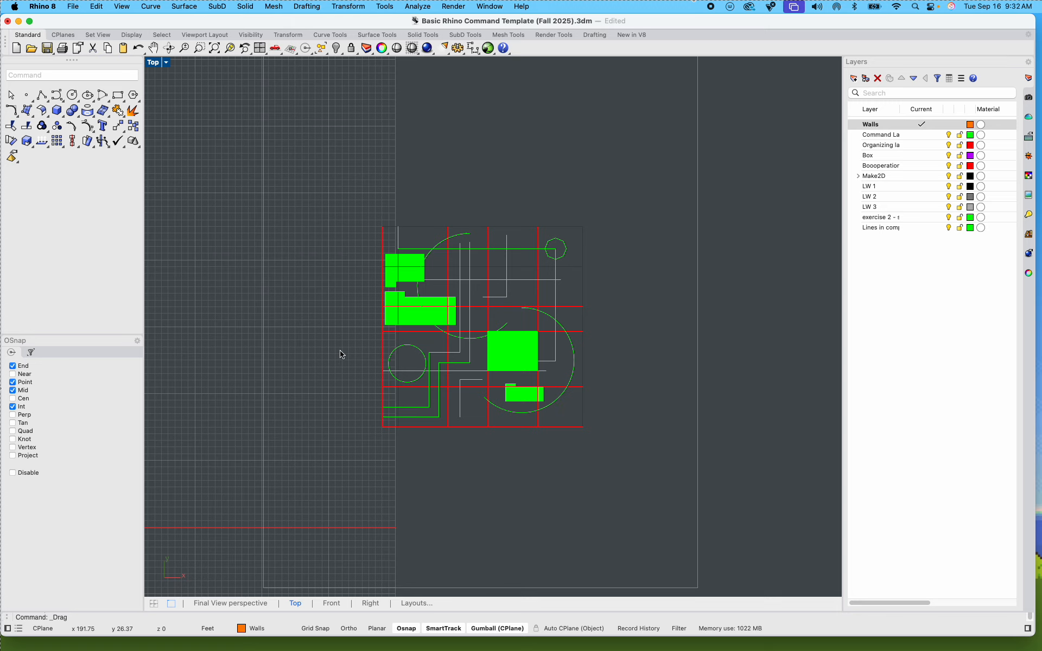
drag(348, 180, 615, 476)
key(ctrl+Left)
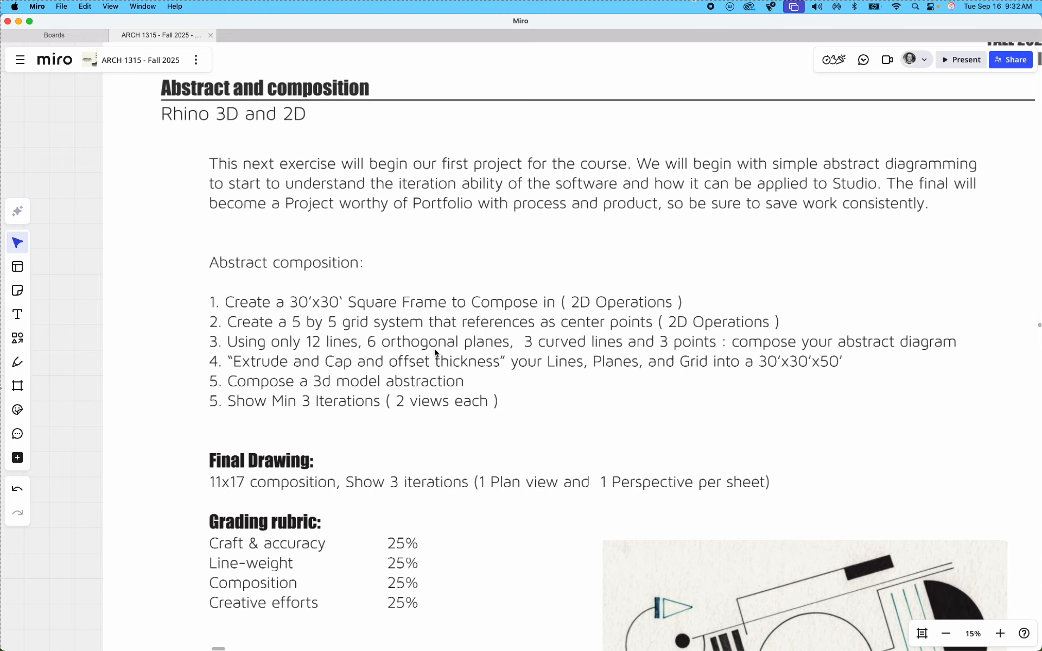
key(ctrl+Right)
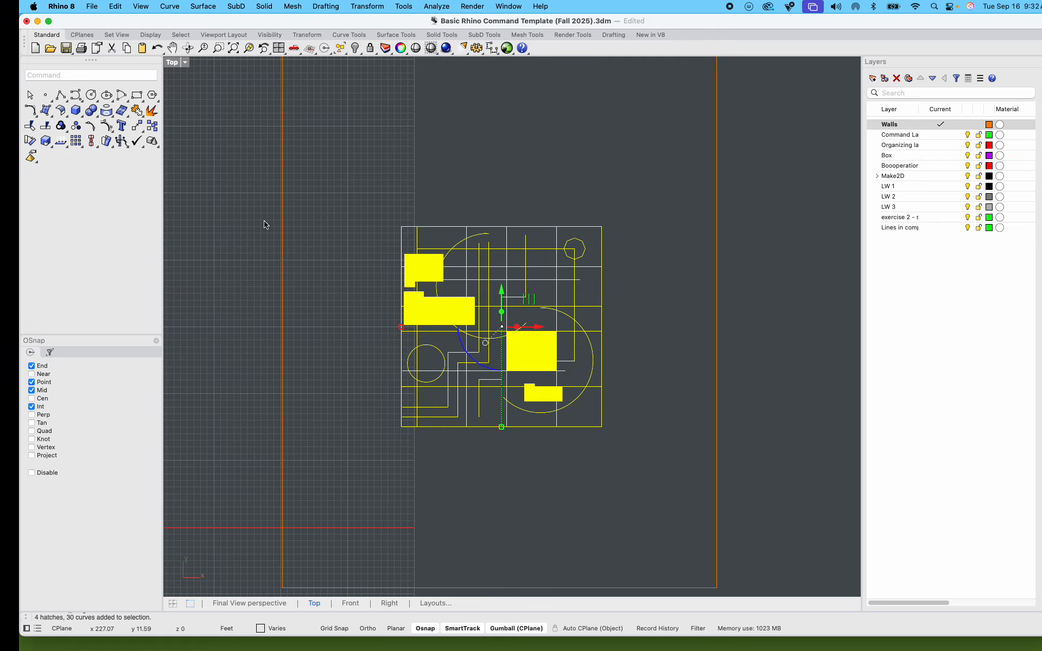
click(657, 289)
Step: Place three points in the far-right composition: below the circle, at the centre of the polygon, and above the large central plane
text(point)
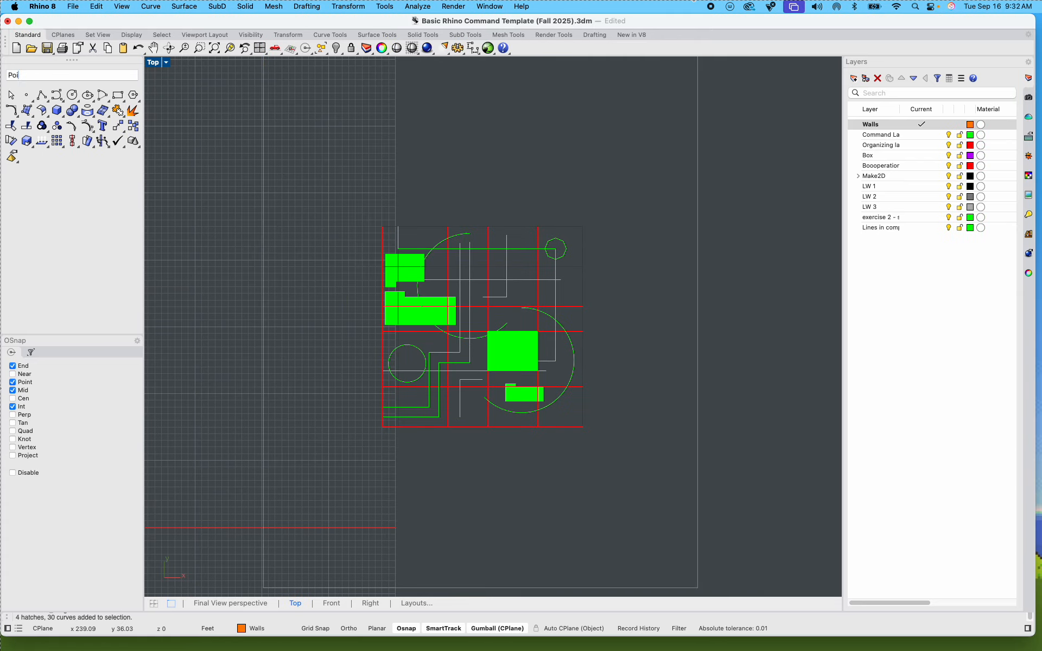
key(Return)
scroll(404, 408, up, 3)
click(420, 405)
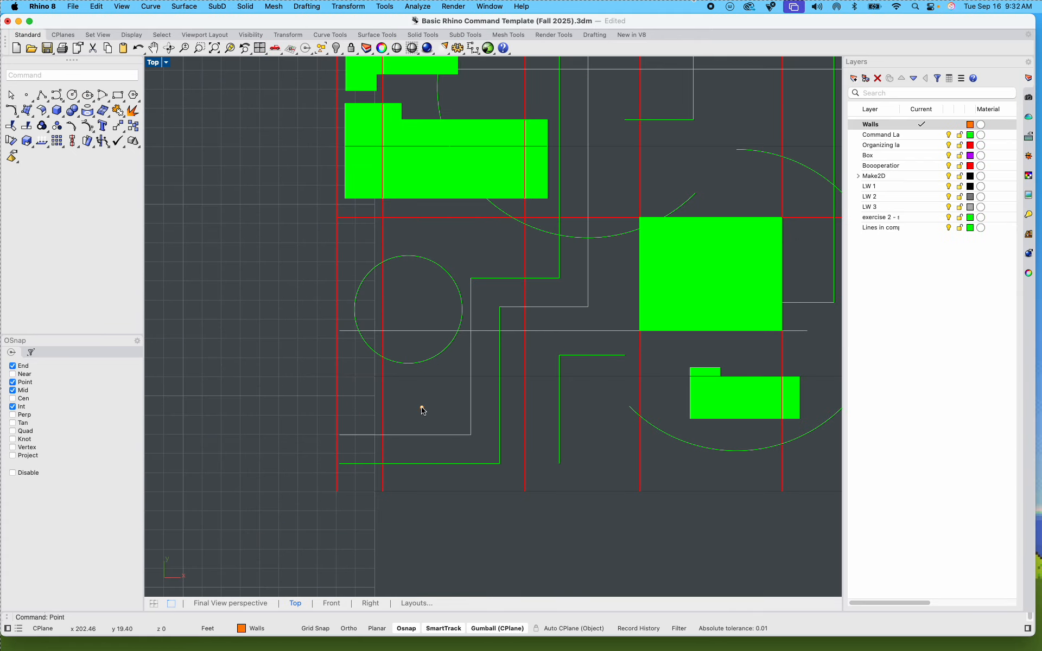
right_drag(572, 373, 444, 486)
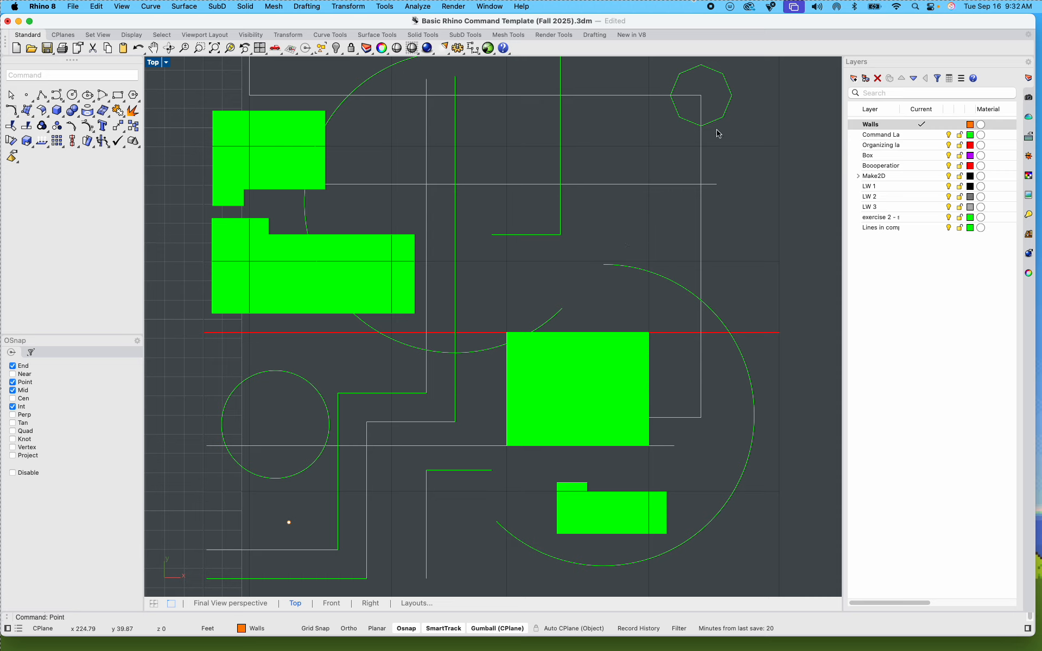
right_click(701, 97)
click(701, 97)
right_click(514, 279)
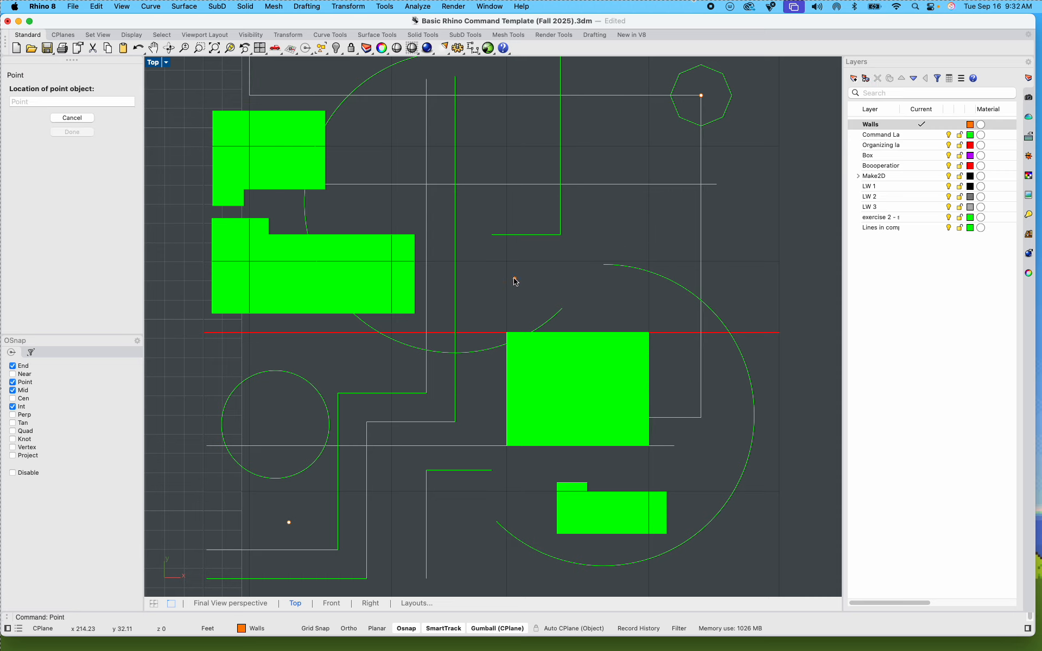
click(583, 286)
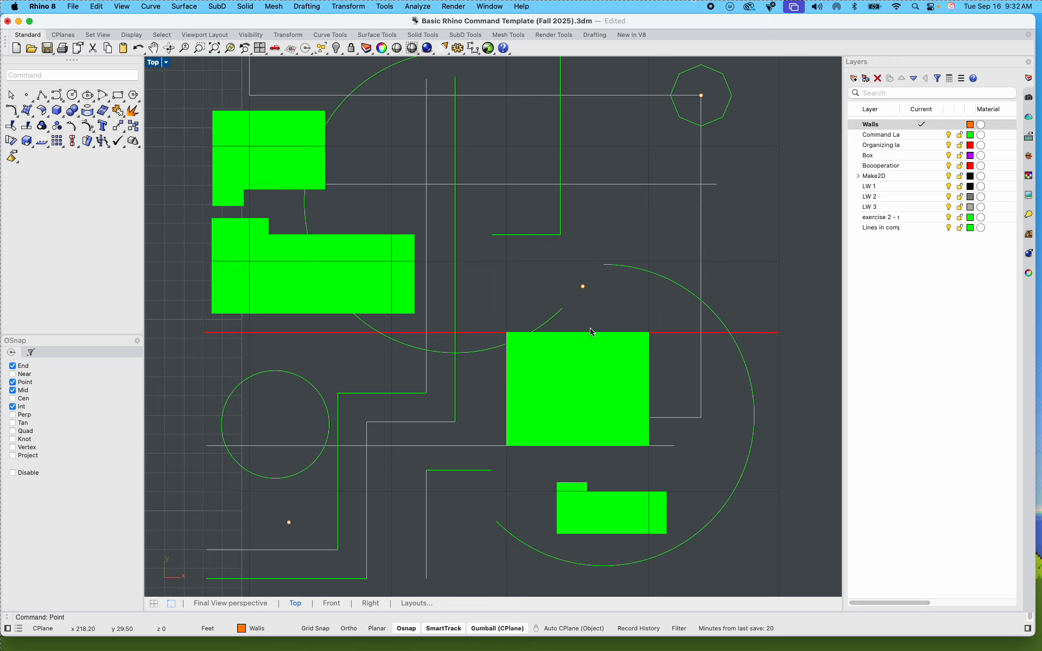
Step: Review the composition with its points and check the extrusion requirement in the Miro brief, then return to Rhino
scroll(600, 308, down, 5)
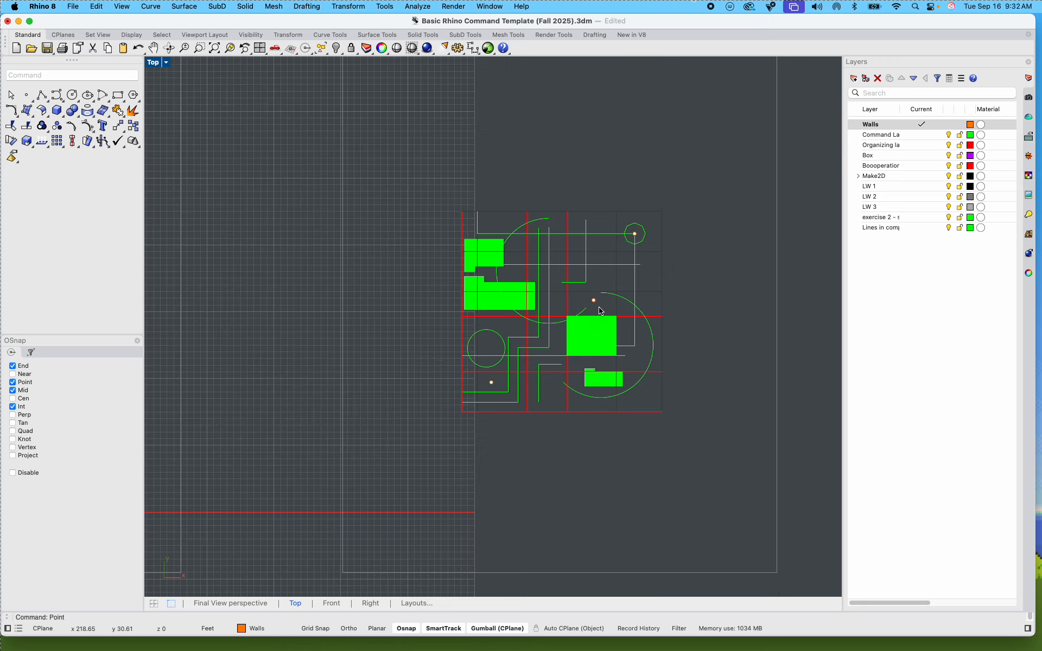
scroll(453, 397, up, 8)
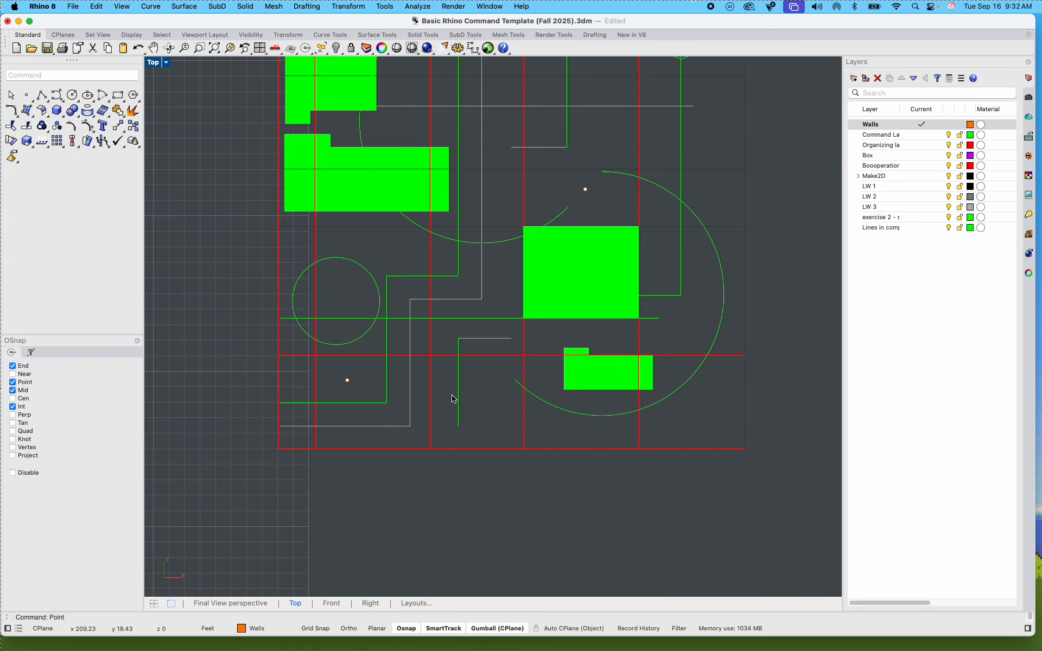
scroll(487, 437, down, 4)
mouse_move(487, 438)
right_down()
mouse_move(405, 485)
mouse_move(480, 487)
right_up()
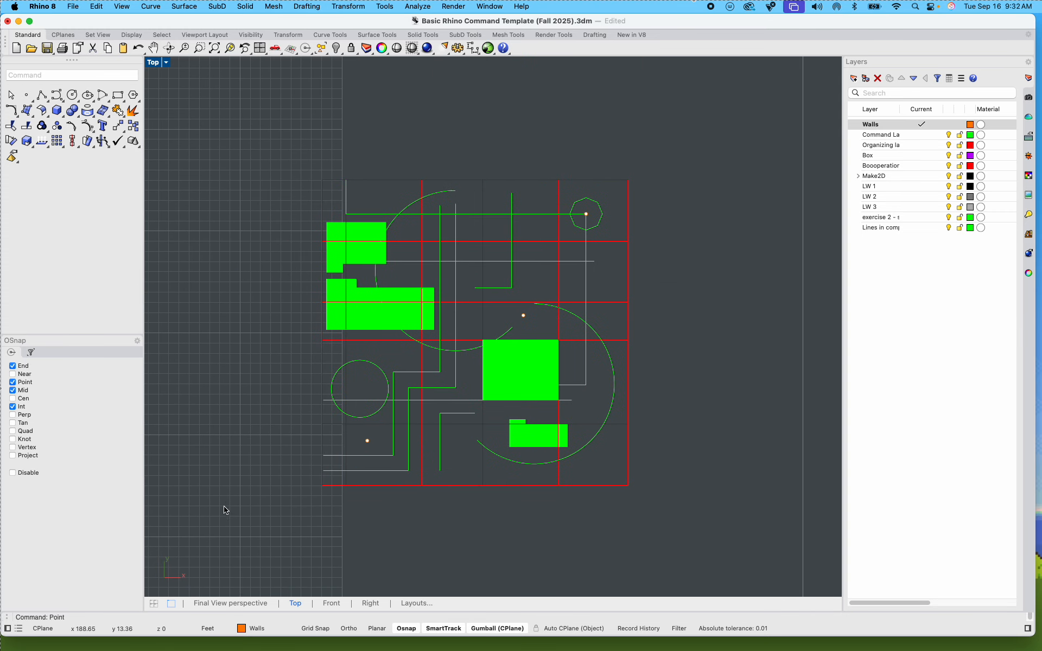
key(ctrl+Left)
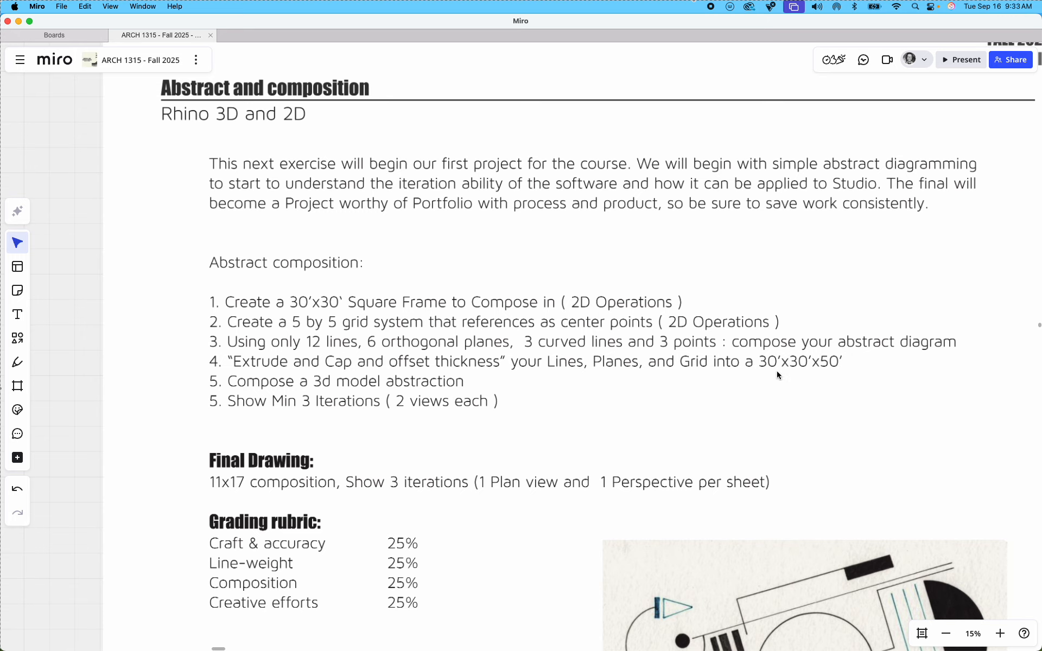
key(ctrl+Right)
Step: Restore the four-viewport layout and zoom the Final View perspective viewport to the selected far-right composition
scroll(529, 248, down, 12)
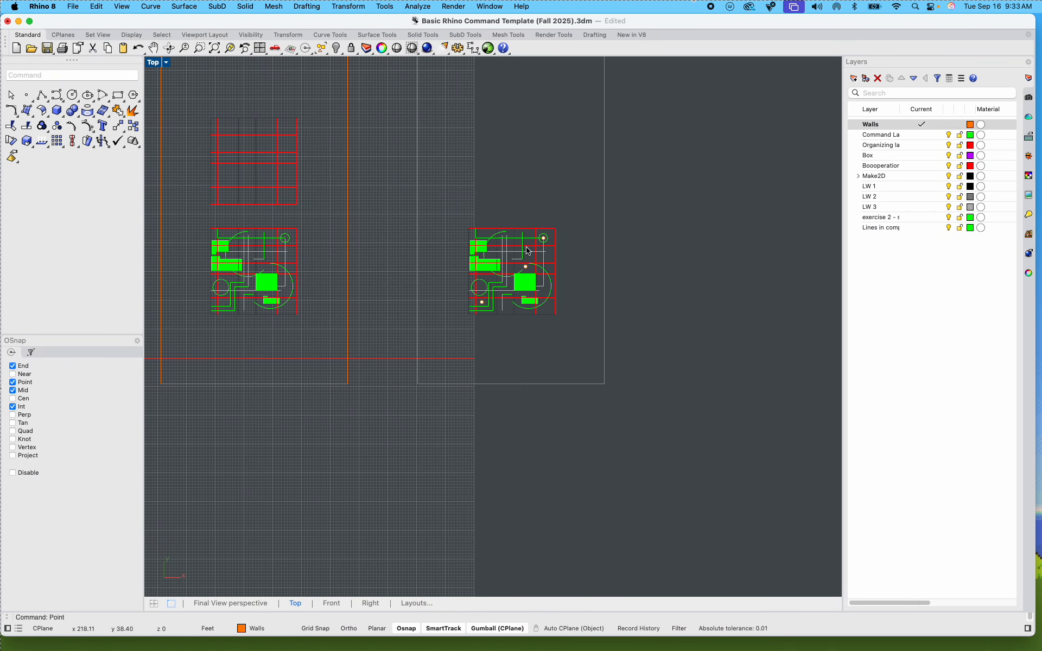
right_drag(552, 284, 509, 391)
drag(421, 326, 549, 459)
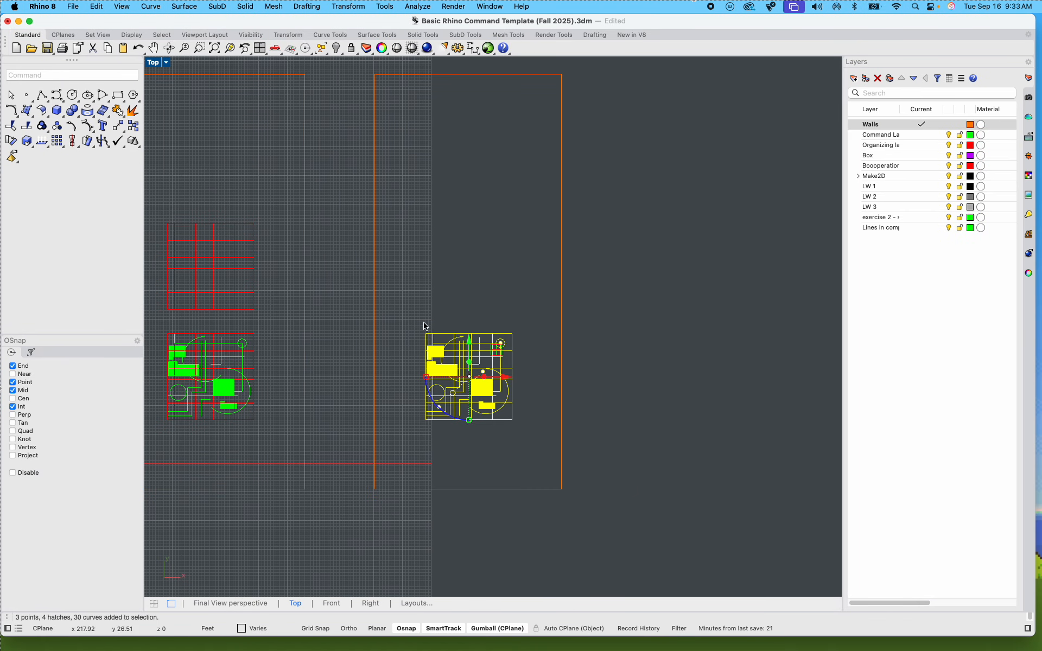
double_click(157, 63)
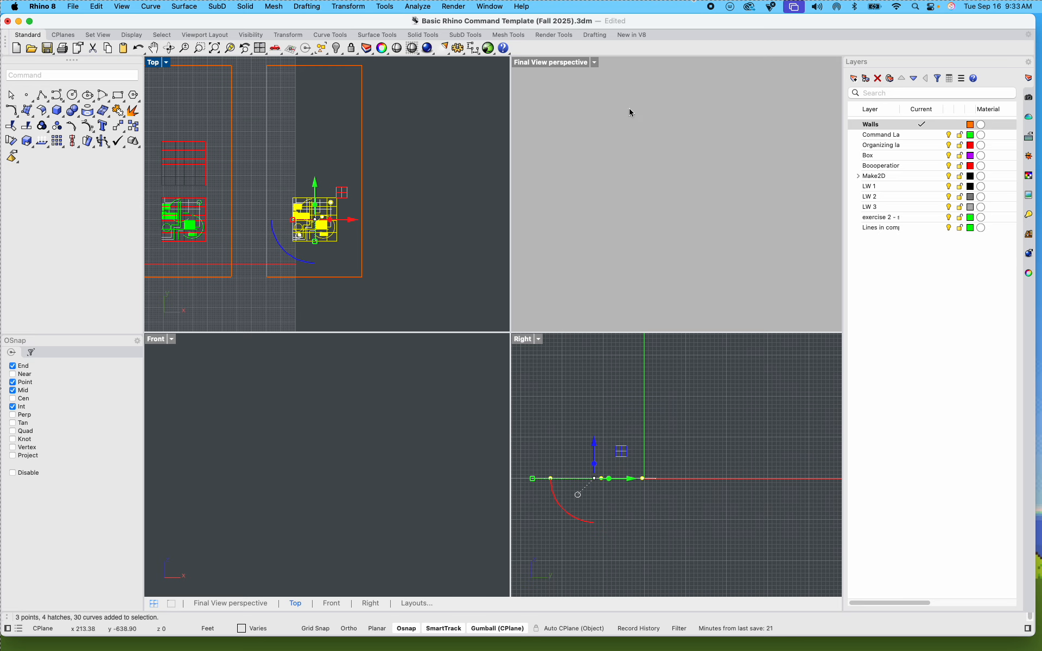
click(583, 61)
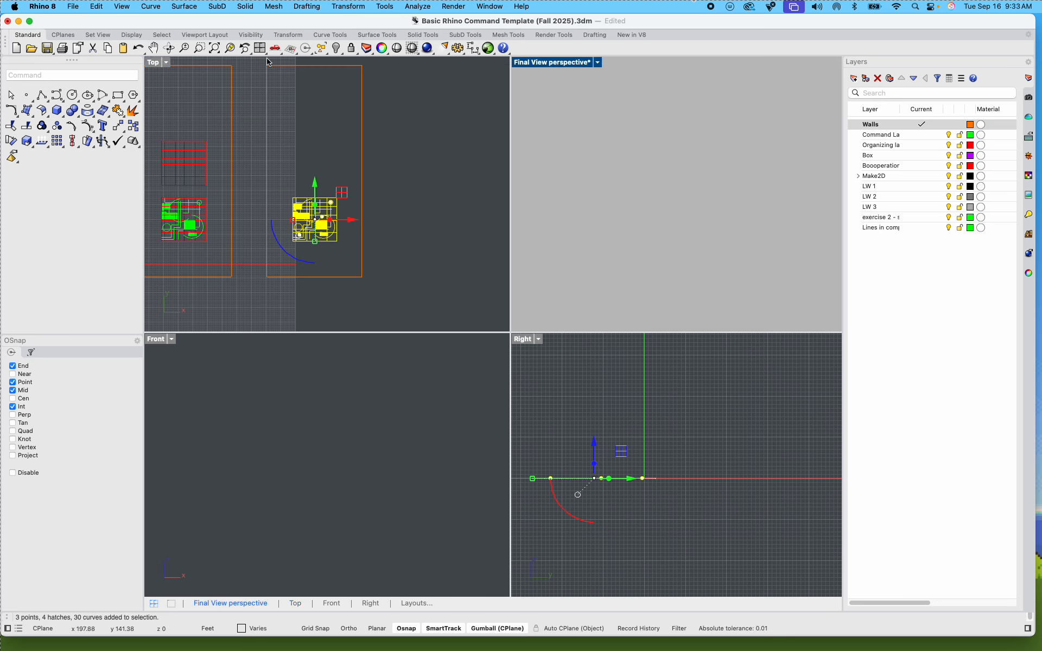
click(235, 52)
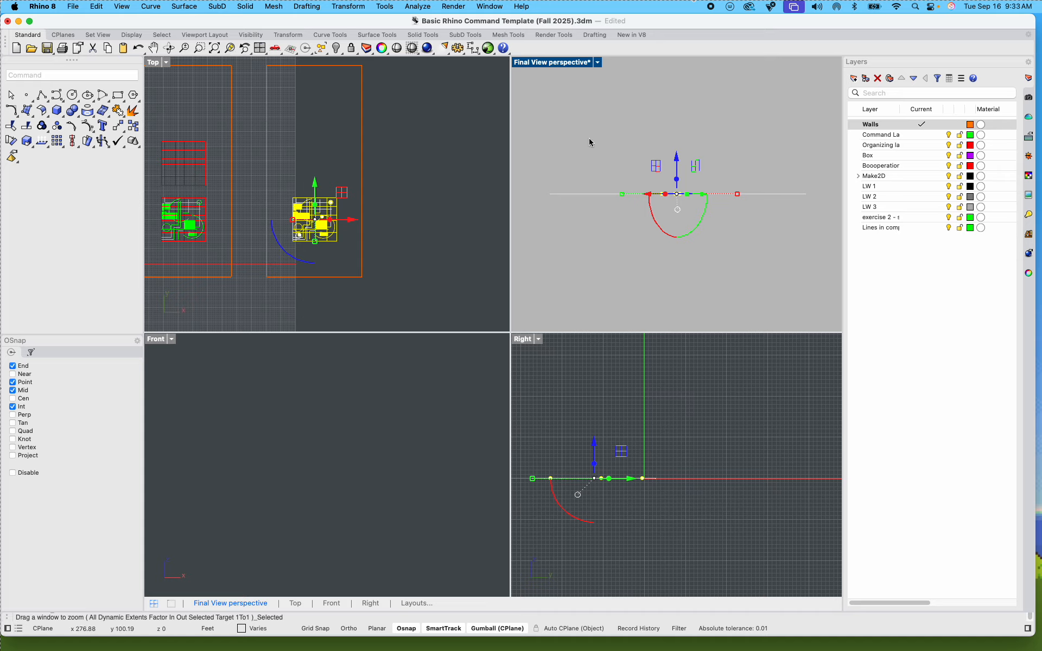
key(Escape)
Step: Set the Final View perspective viewport to Shaded display and maximize it
right_drag(618, 163, 646, 206)
click(598, 63)
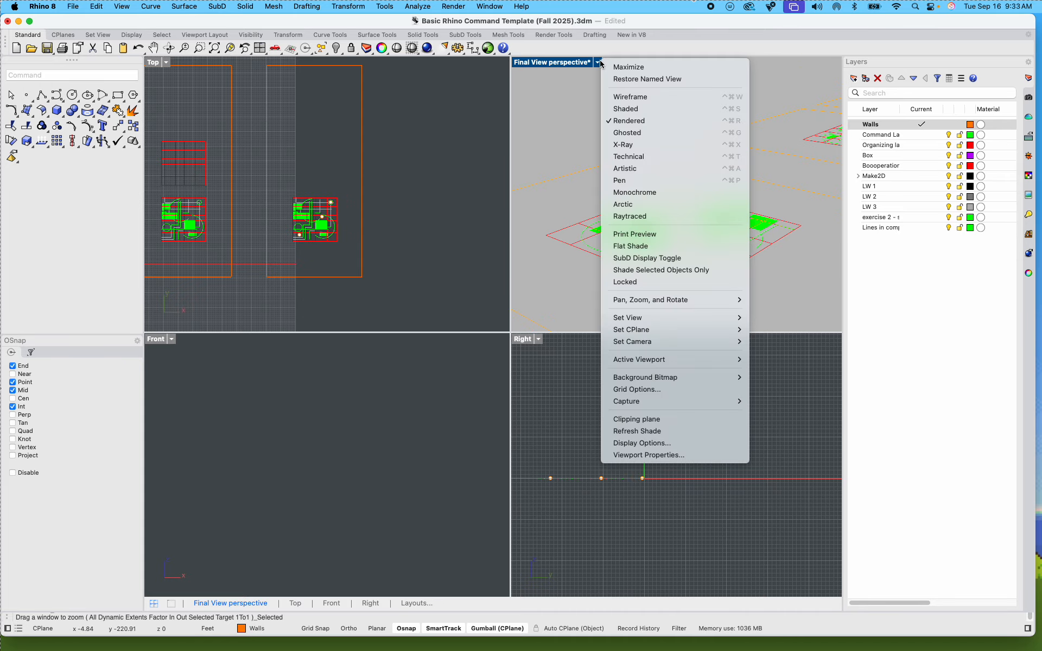
click(640, 109)
double_click(545, 64)
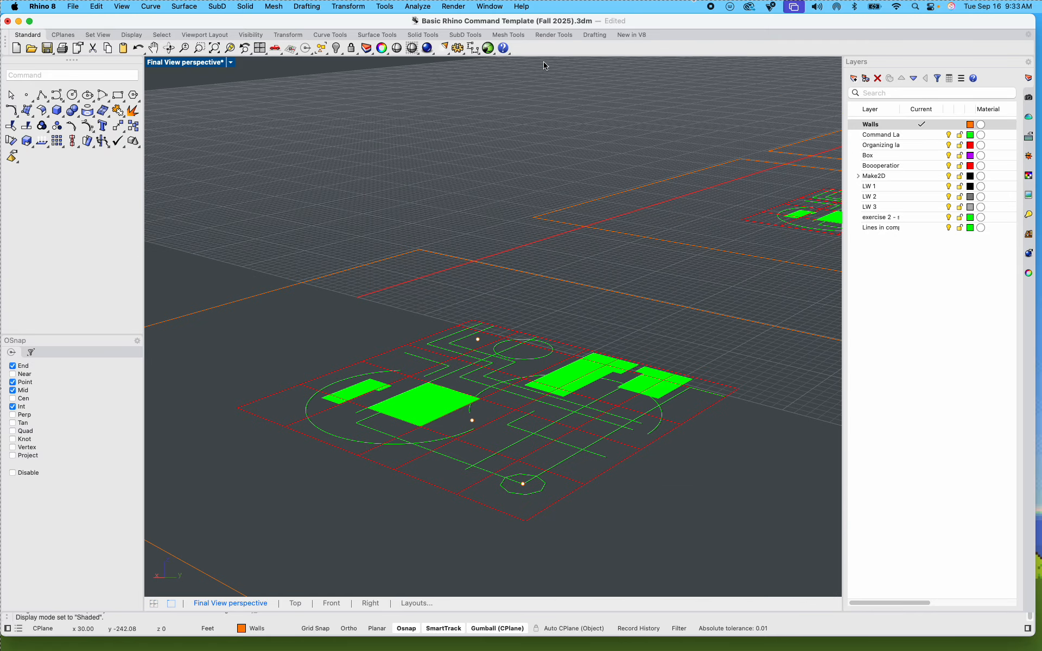
right_drag(545, 64, 707, 271)
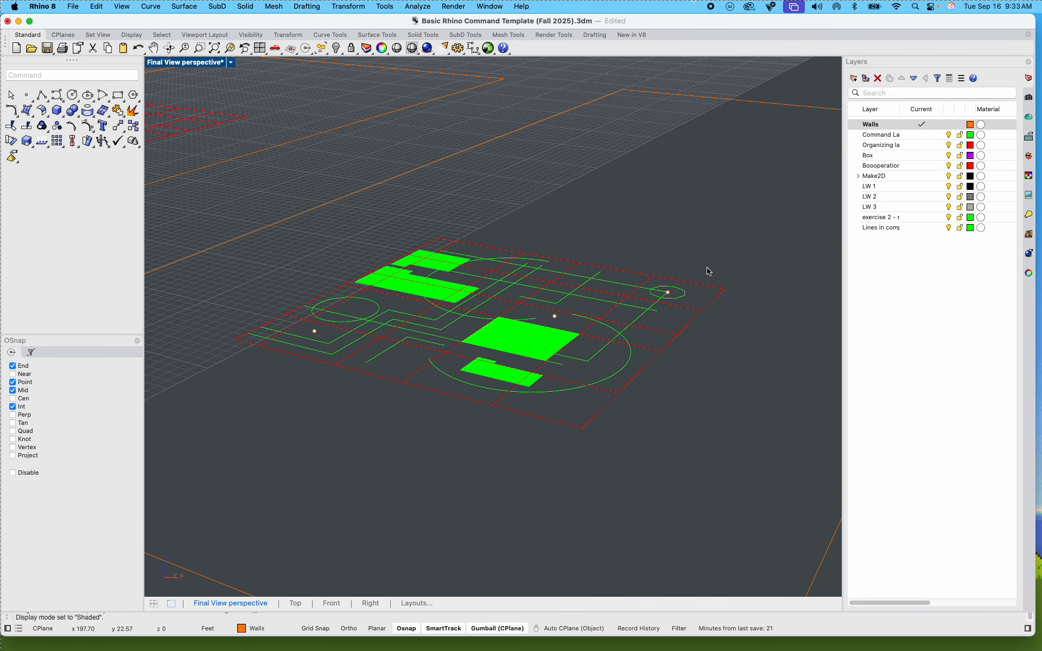
Step: Make the Boooperation layer current for a new rectangle beside the far-right composition
scroll(716, 314, down, 5)
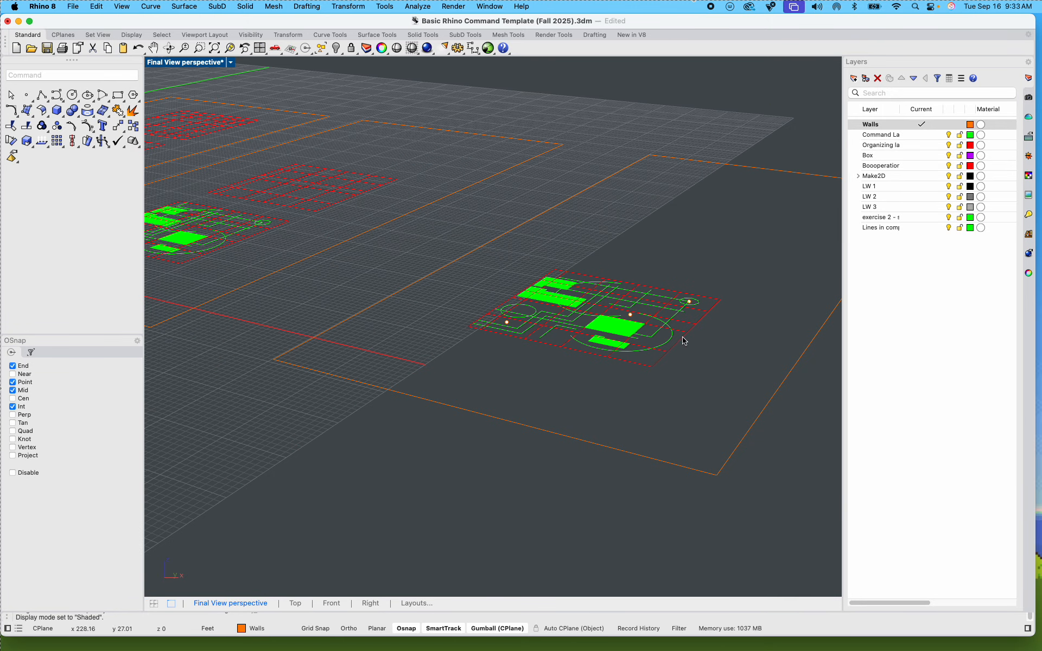
click(683, 340)
shift+right_drag(682, 305, 602, 296)
key(Escape)
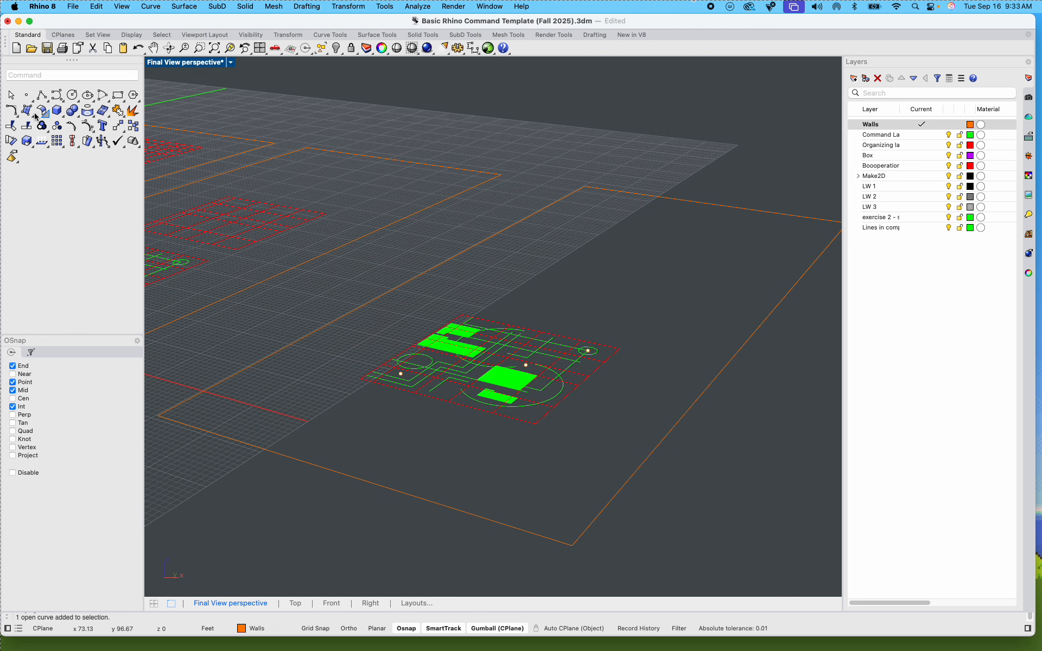
click(117, 95)
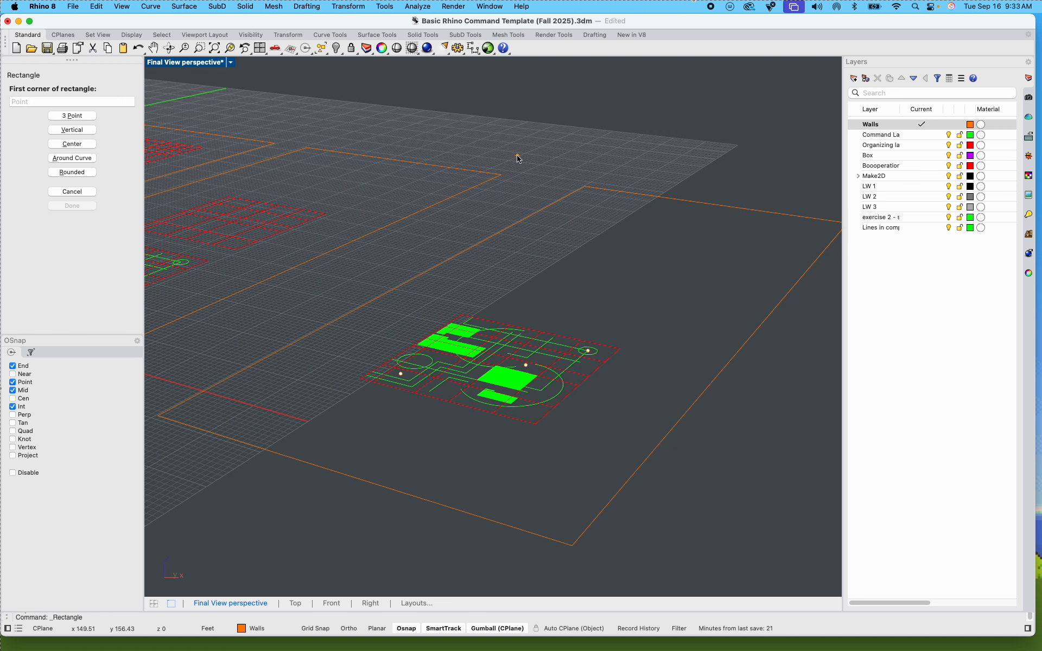
click(896, 178)
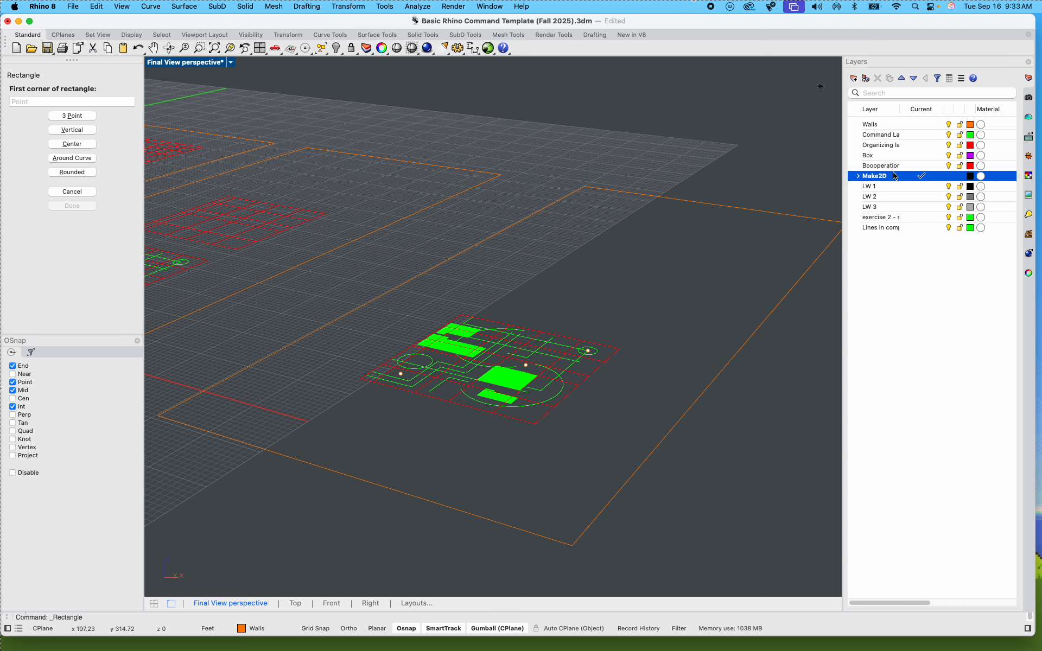
double_click(892, 165)
Step: Draw a rectangle from the composition frame's far edge, extending 50 ft outward at the frame's full width
shift+right_drag(765, 280, 701, 254)
right_drag(701, 254, 730, 311)
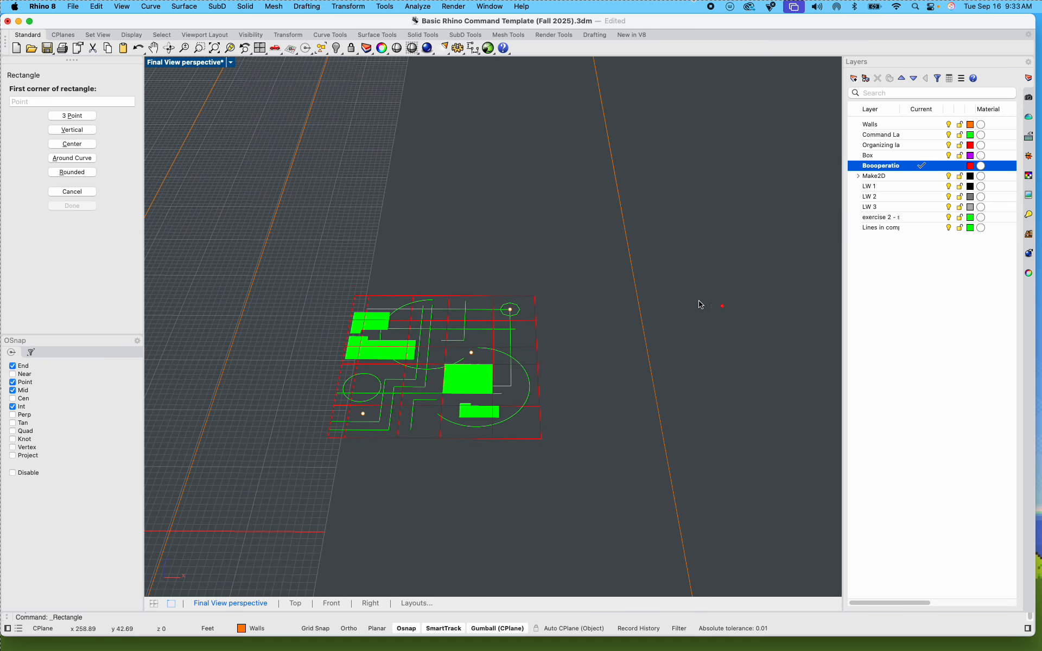
shift+right_drag(637, 284, 668, 333)
click(385, 344)
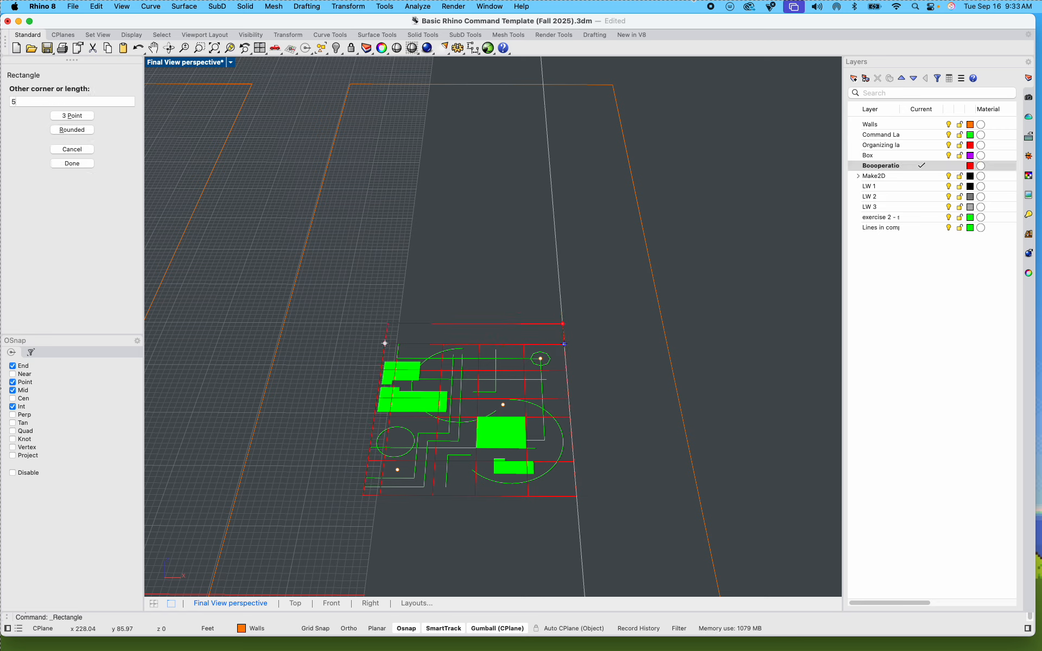
click(551, 176)
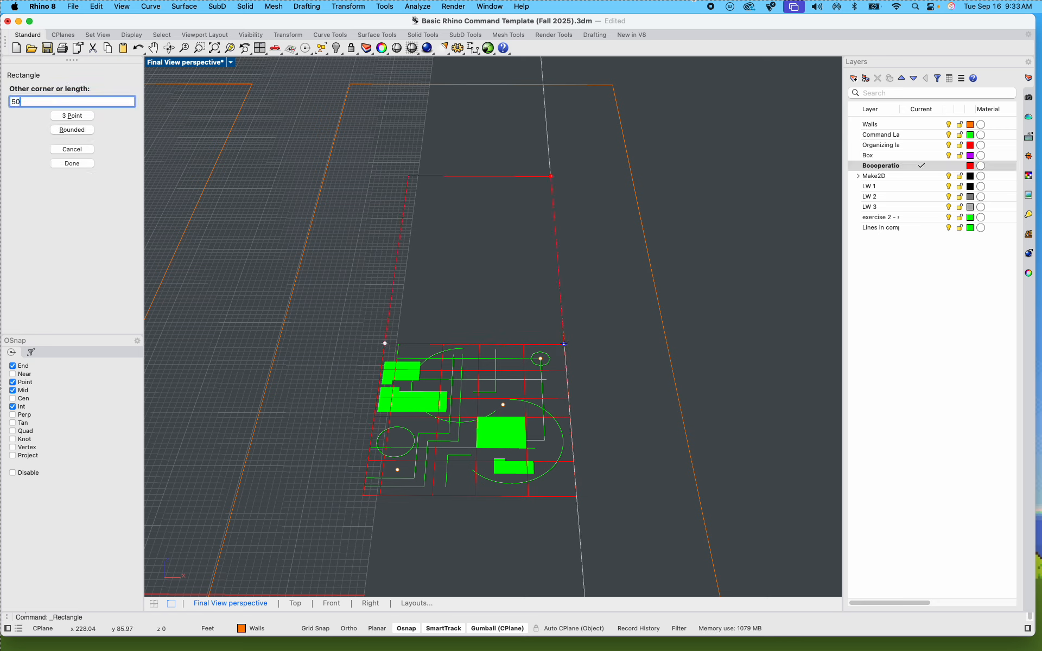
click(556, 227)
Step: Rotate the rectangle upright and move it by its lower corner onto the far edge of the composition frame
right_drag(556, 272, 514, 215)
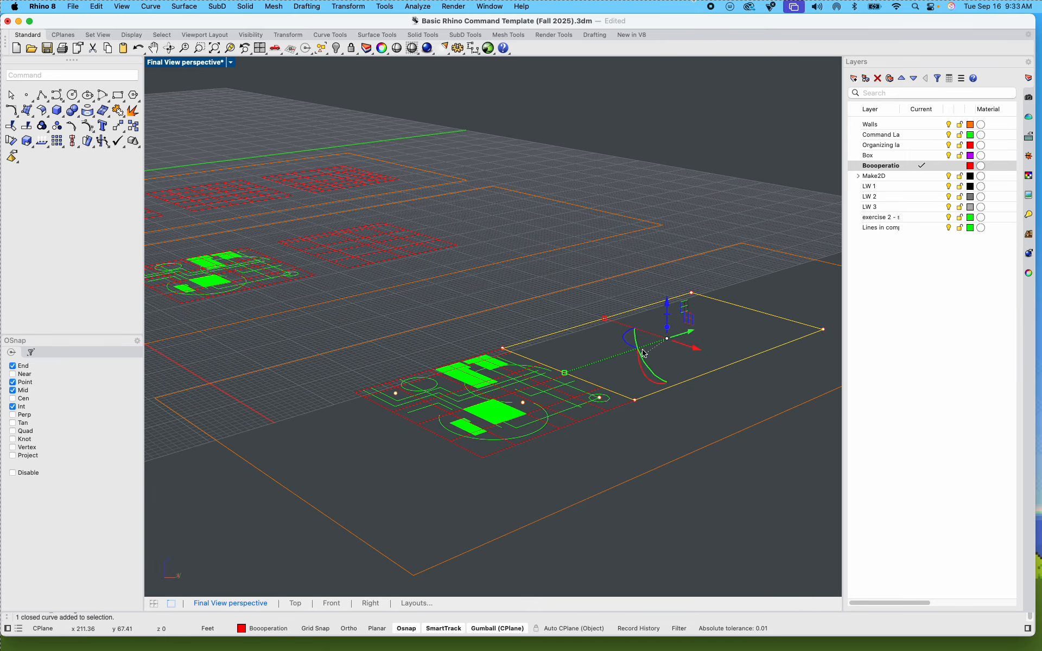
drag(643, 352, 674, 425)
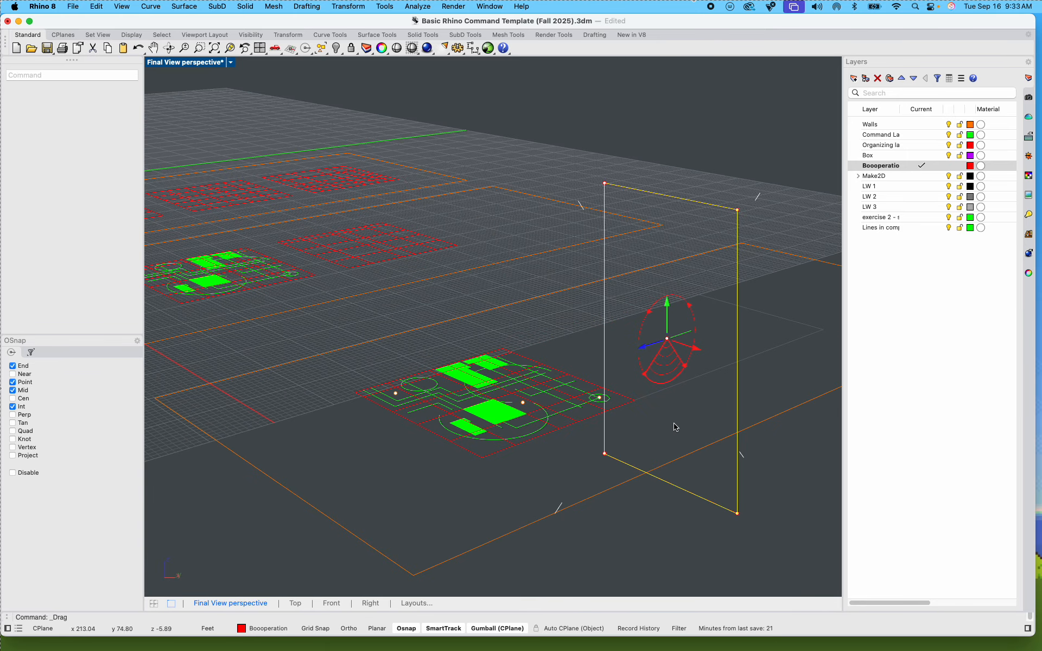
text(m)
key(Return)
click(738, 514)
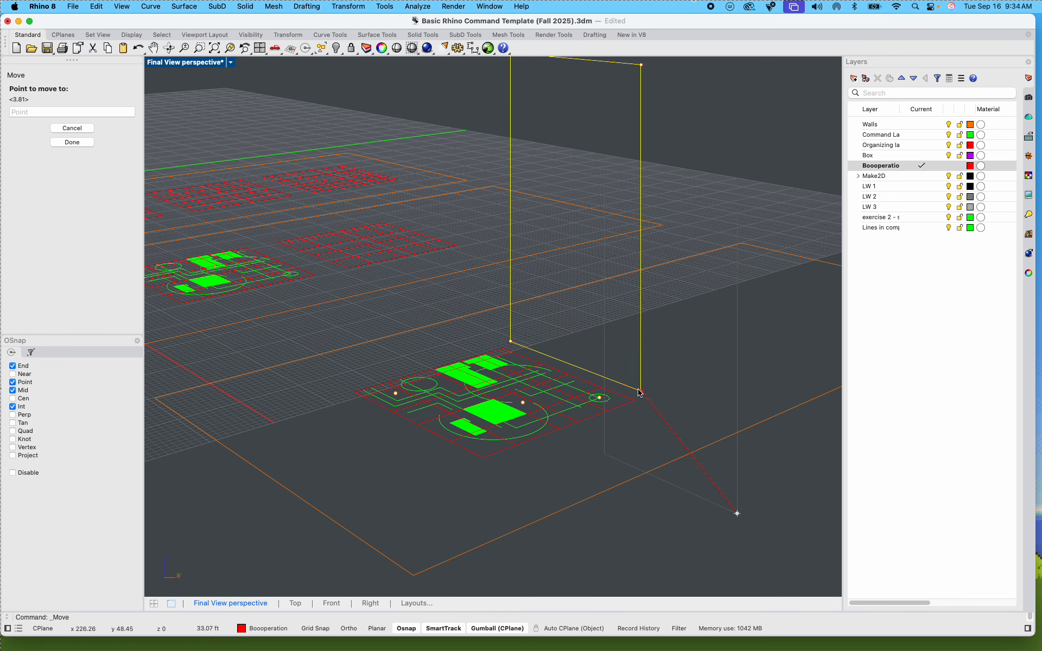
click(636, 402)
click(718, 330)
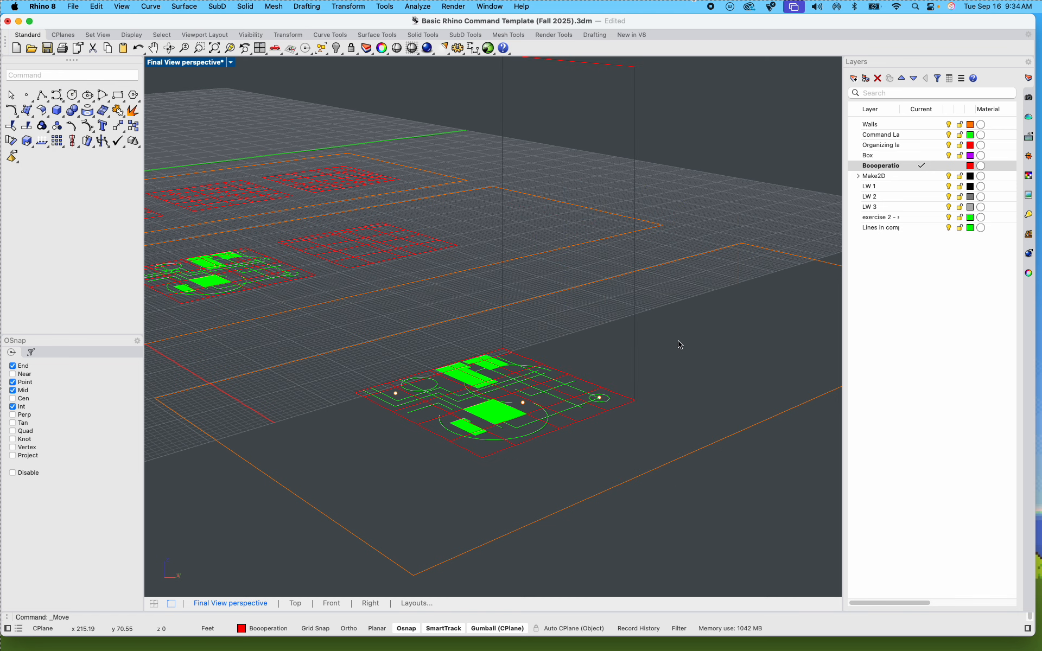
Step: Mirror a copy of the upright rectangle across the frame's diagonal onto the adjacent side of the composition
mouse_move(675, 358)
shift+right_down()
mouse_move(650, 338)
mouse_move(687, 347)
shift+right_up()
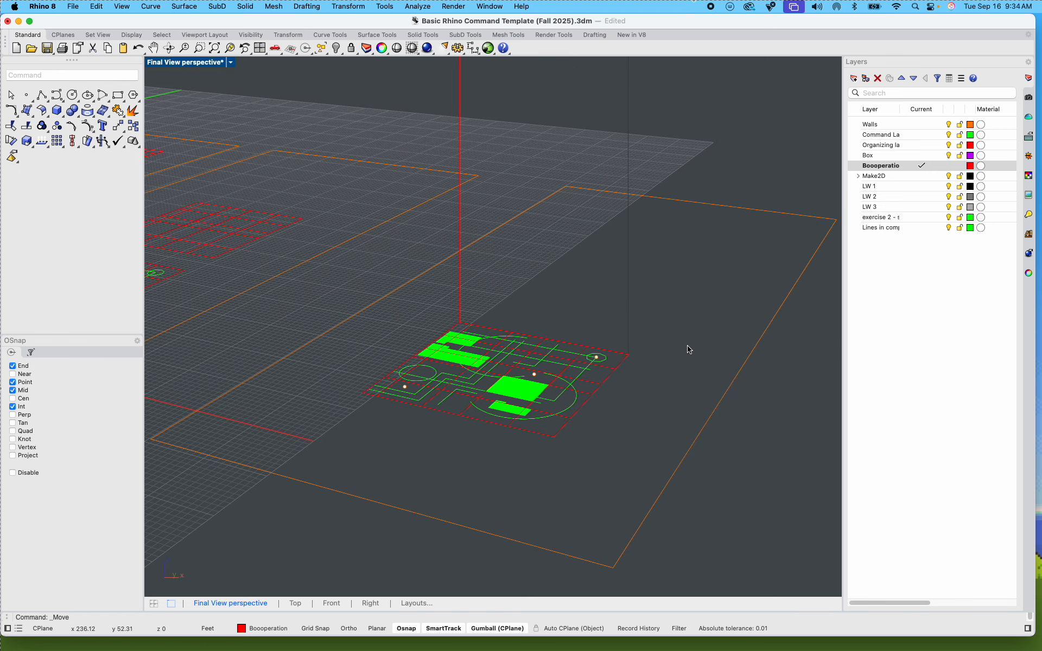
click(460, 287)
text(mirror)
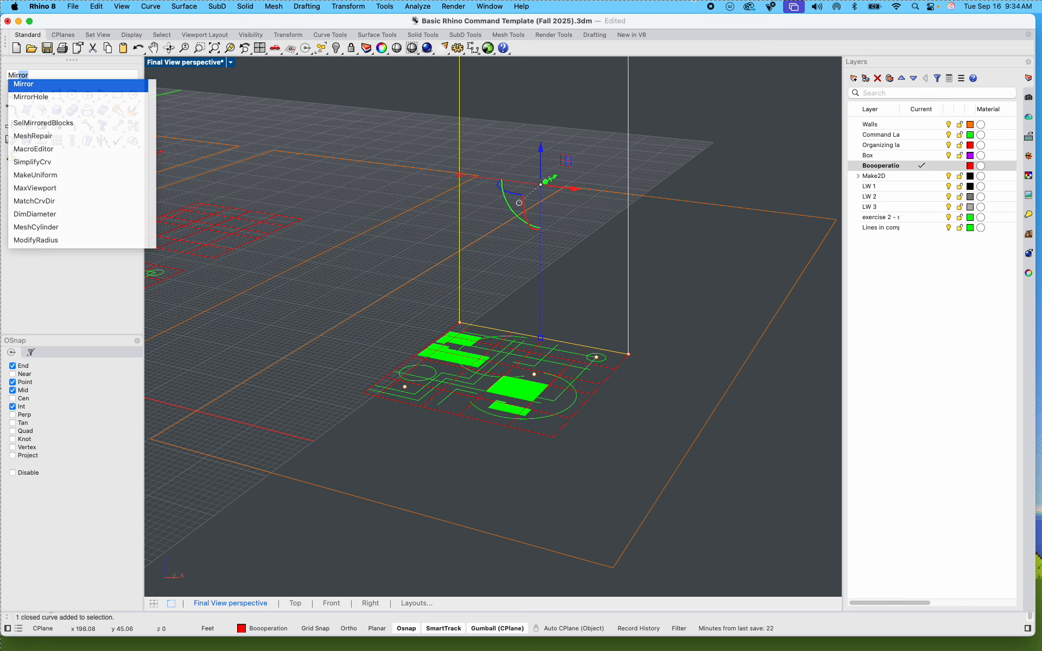
key(Return)
click(460, 323)
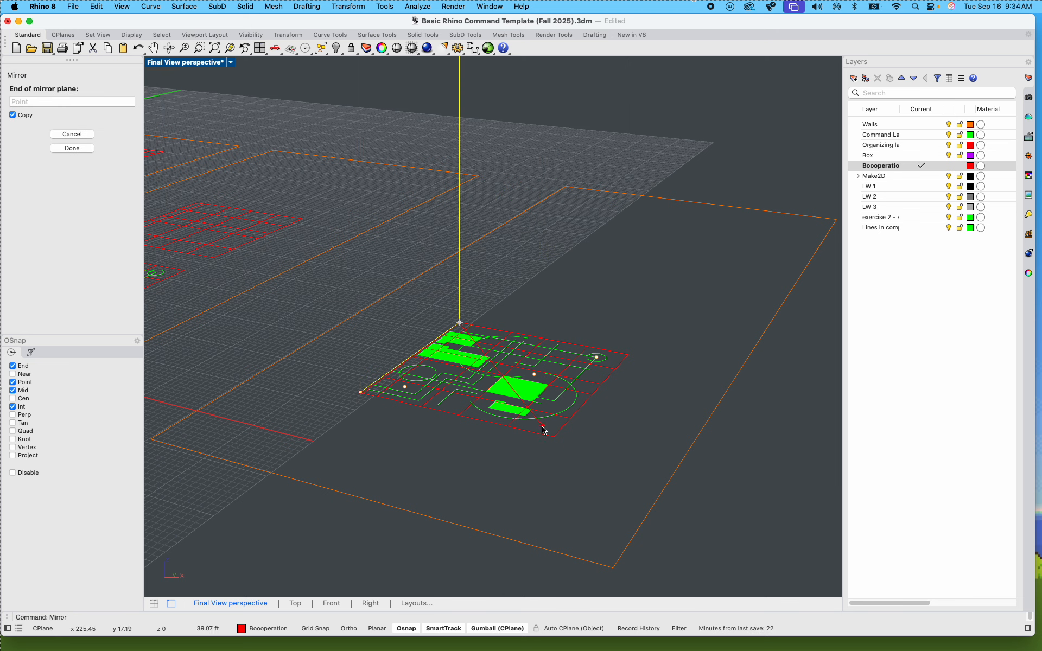
click(492, 307)
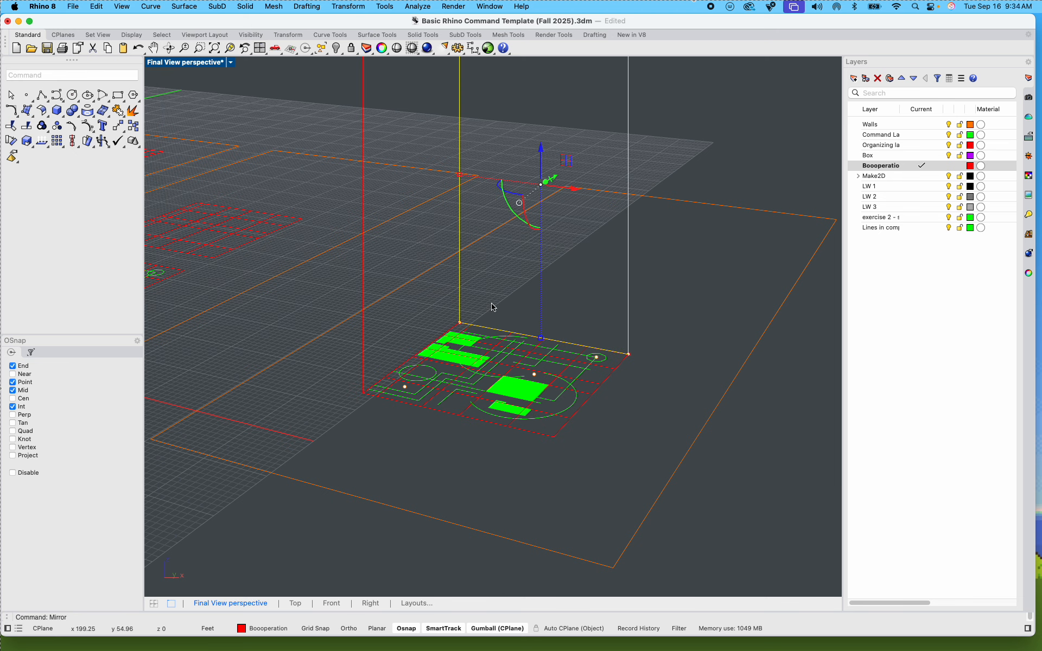
Step: Mirror copies of both upright rectangles across the frame's other diagonal to enclose the composition on all four sides
click(363, 365)
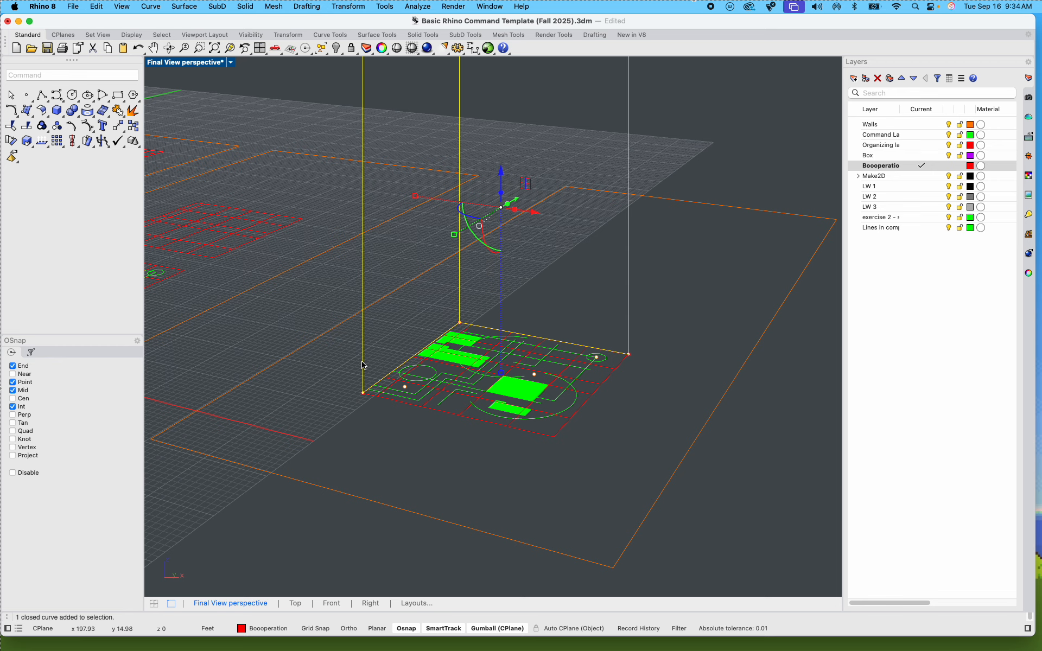
text(mirror)
key(Return)
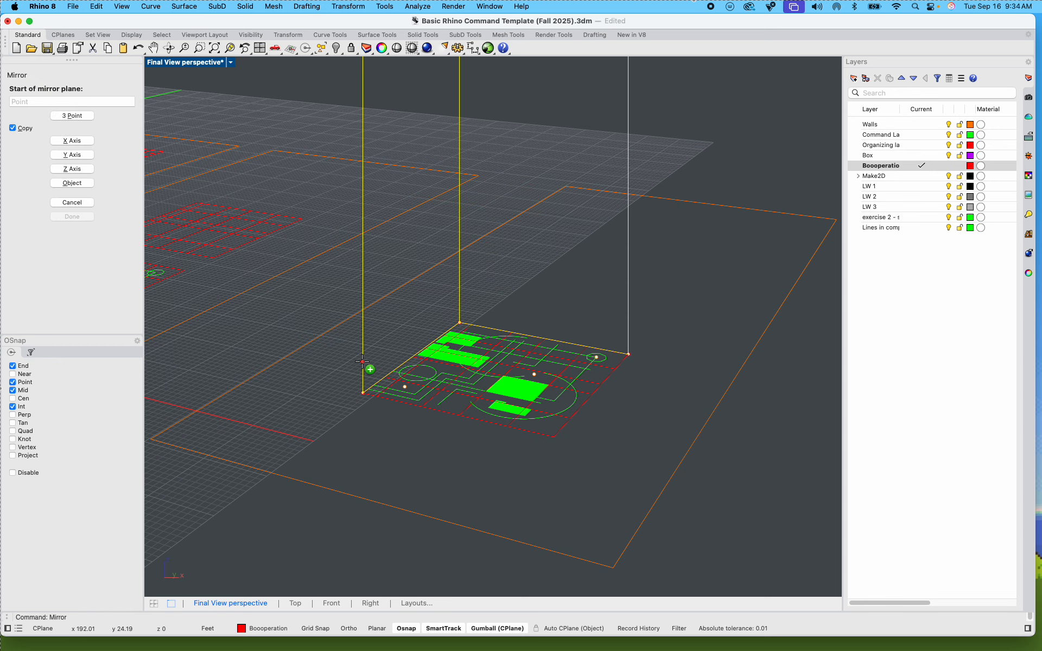
click(362, 393)
shift+click(629, 354)
click(672, 359)
scroll(673, 358, down, 5)
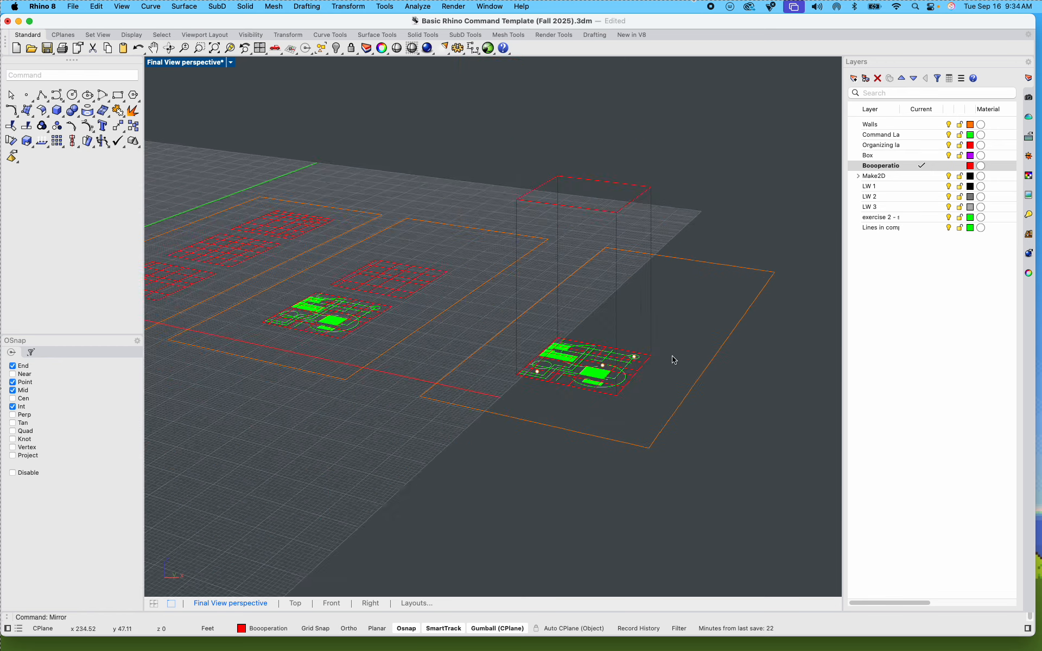
right_drag(672, 358, 504, 427)
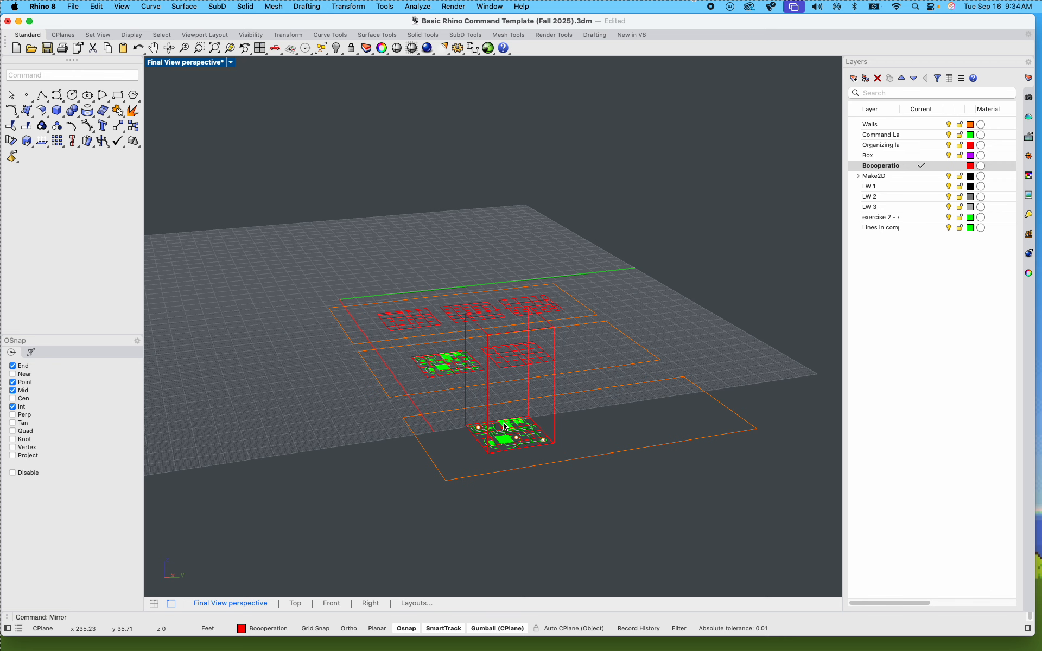
Step: Switch to the Miro brief to check the 30'x30'x50' extrusion requirement, then return to Rhino
key(ctrl+Right)
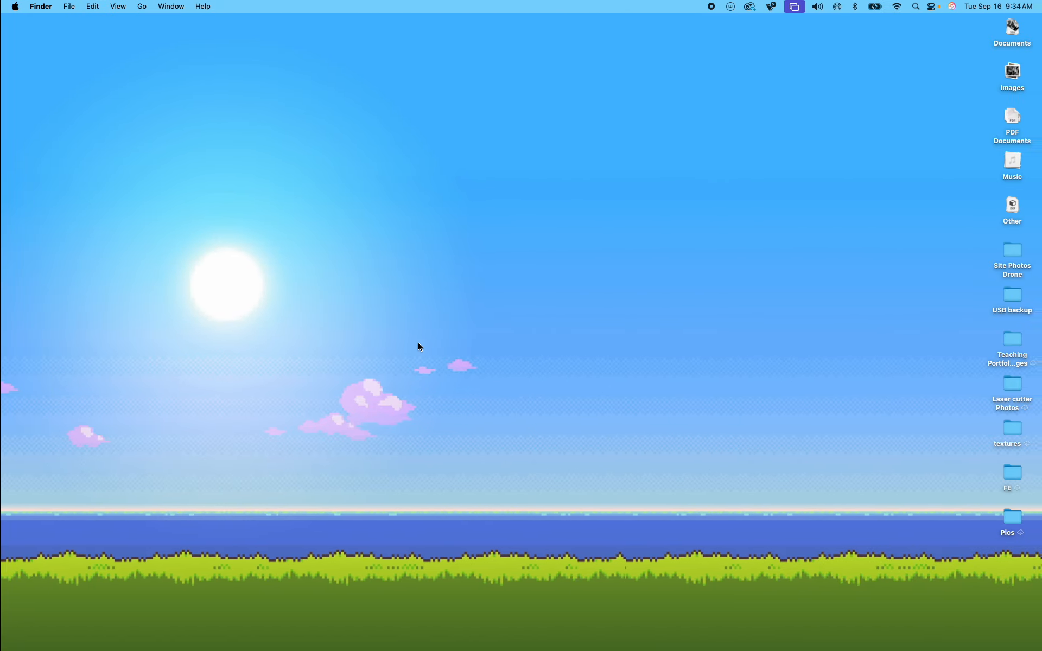
key(ctrl+Left)
key(ctrl+Left)
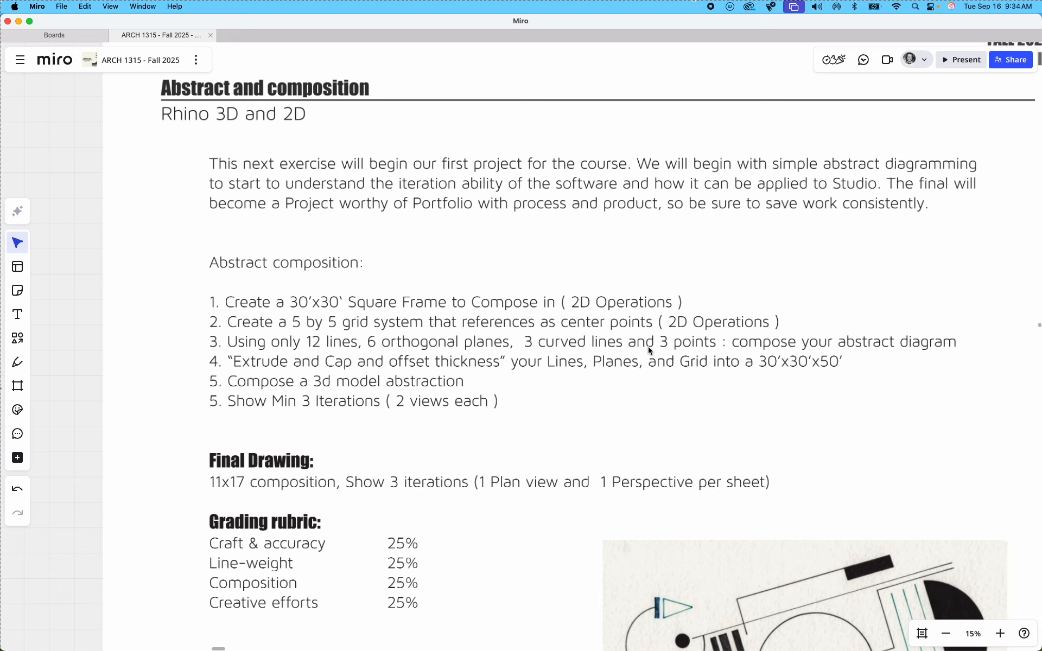
key(ctrl+Right)
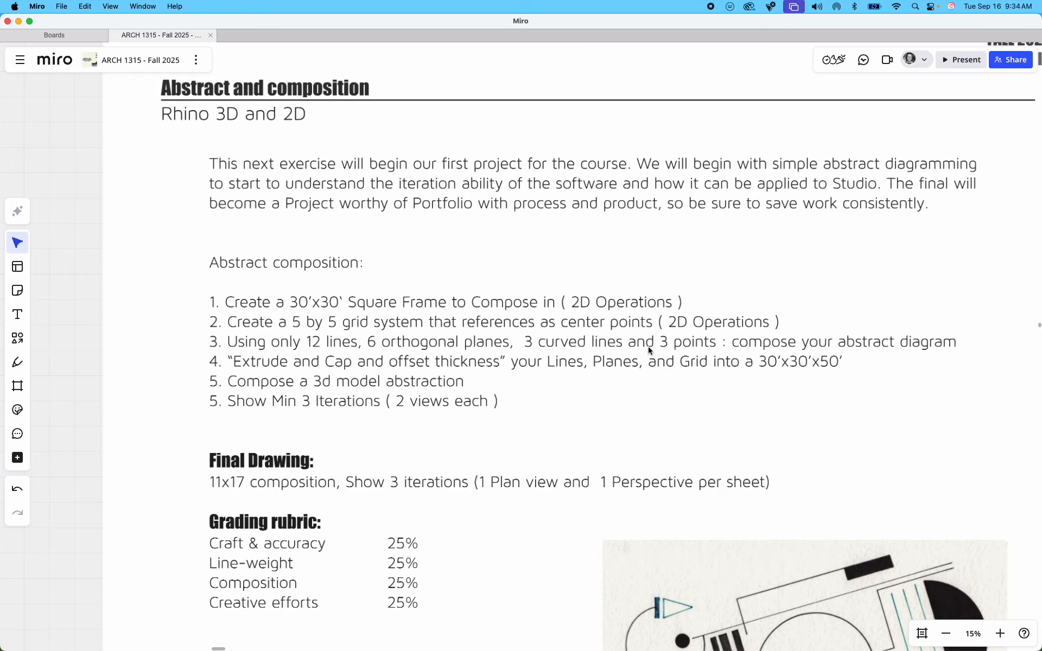
Step: Hide the exercise 2, lines in composition and Walls layers to isolate the grid
scroll(536, 452, up, 4)
scroll(529, 450, up, 5)
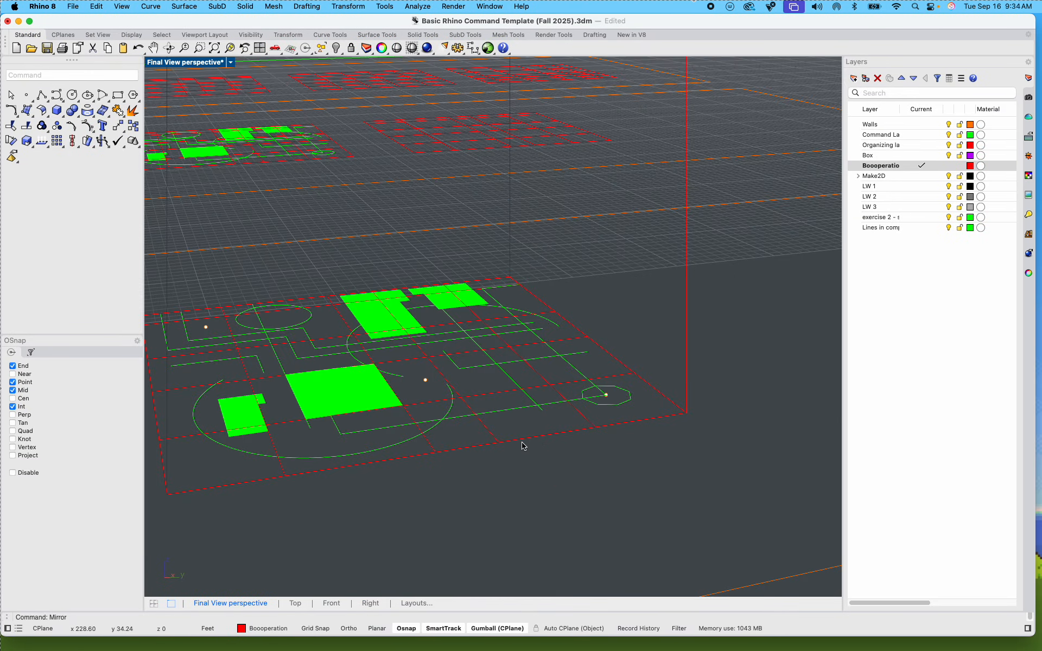
shift+right_drag(524, 447, 467, 424)
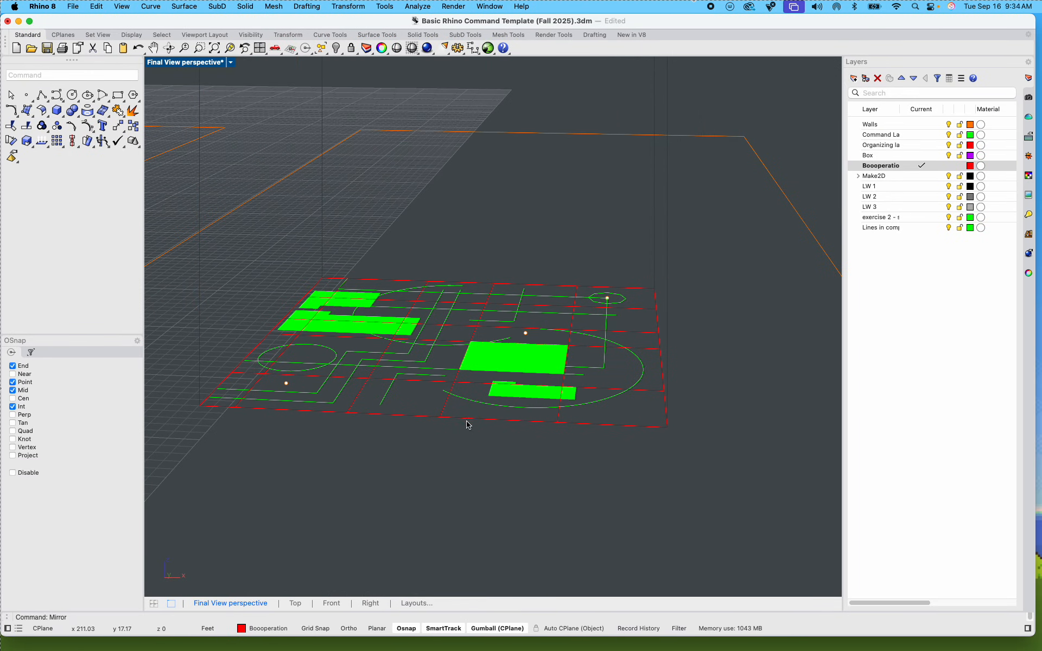
click(949, 217)
click(948, 228)
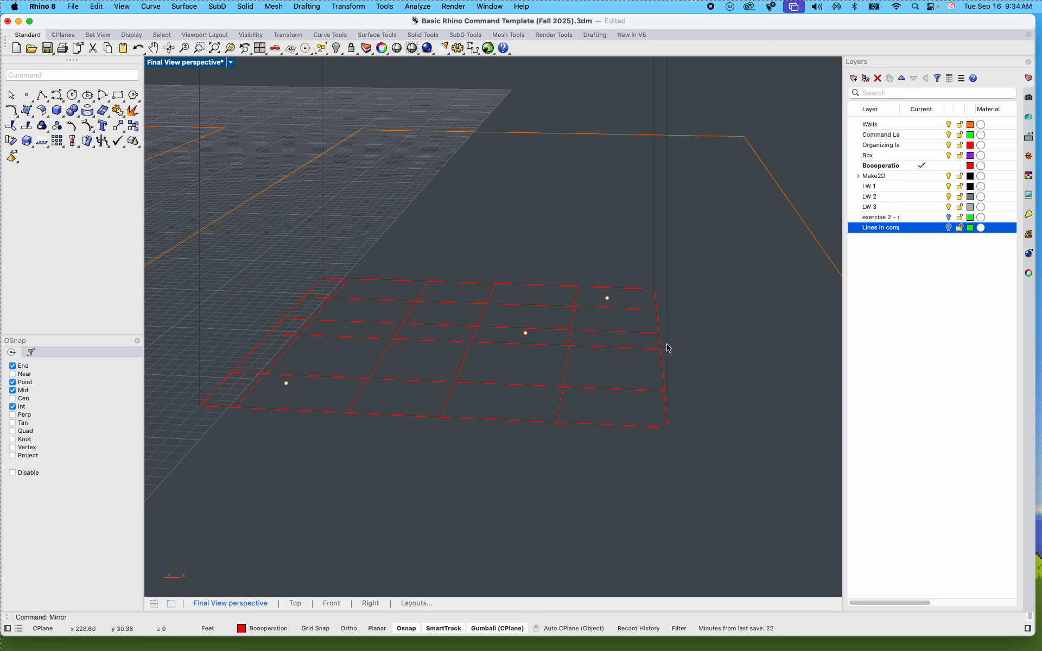
mouse_move(650, 379)
right_down()
mouse_move(646, 324)
mouse_move(651, 388)
right_up()
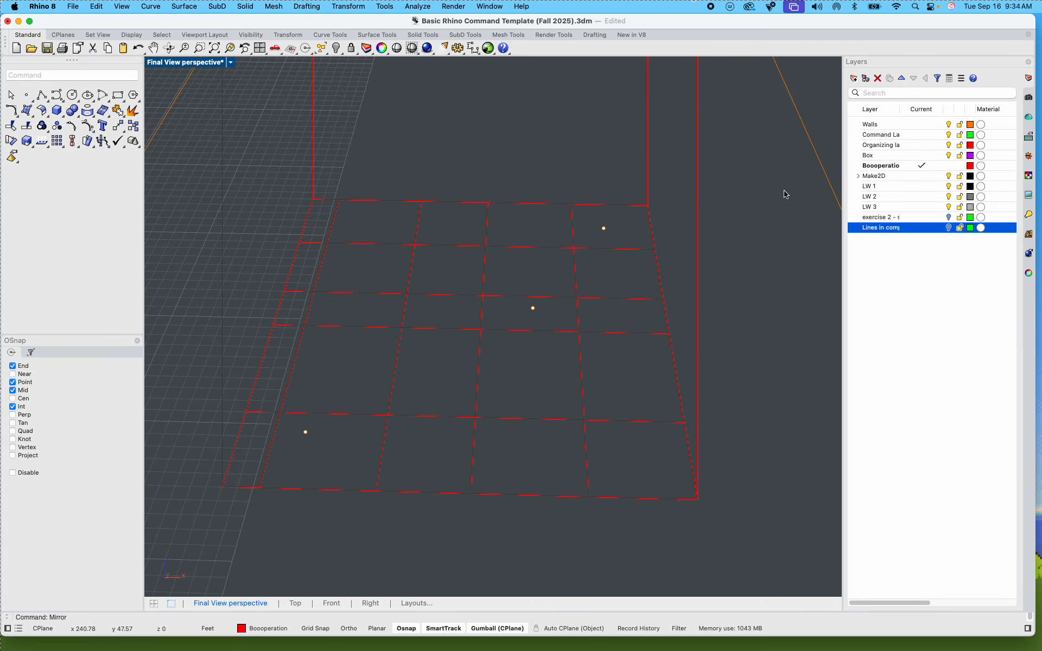
click(949, 126)
Step: Try piping the grid lines inside the frame with a radius of 0.5 ft
right_drag(556, 346, 588, 413)
drag(588, 414, 278, 205)
text(p)
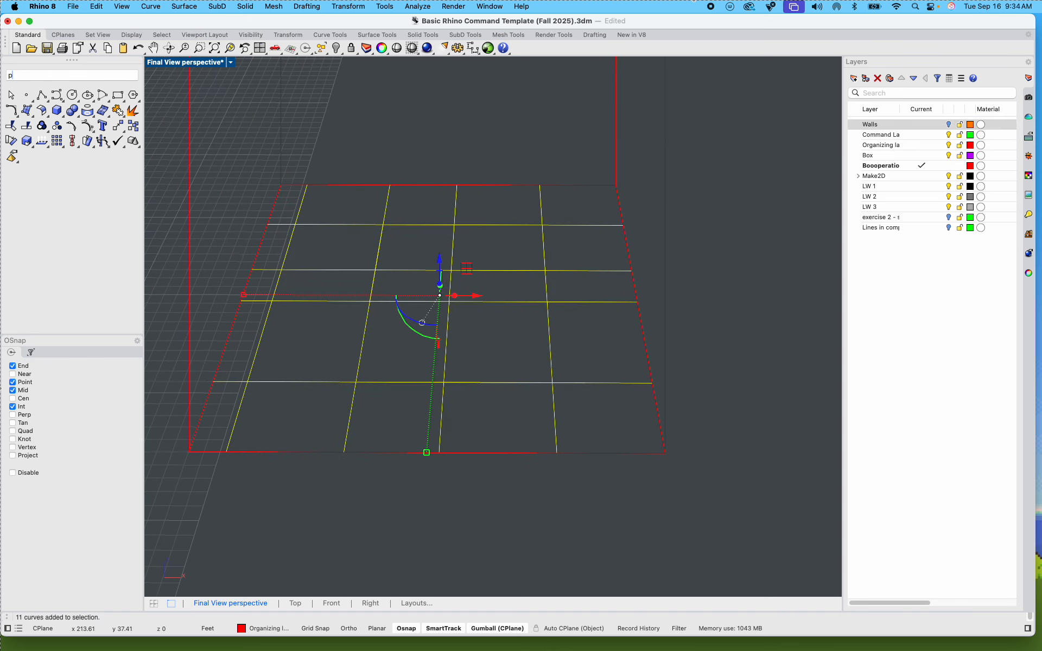
text(ipe)
key(Return)
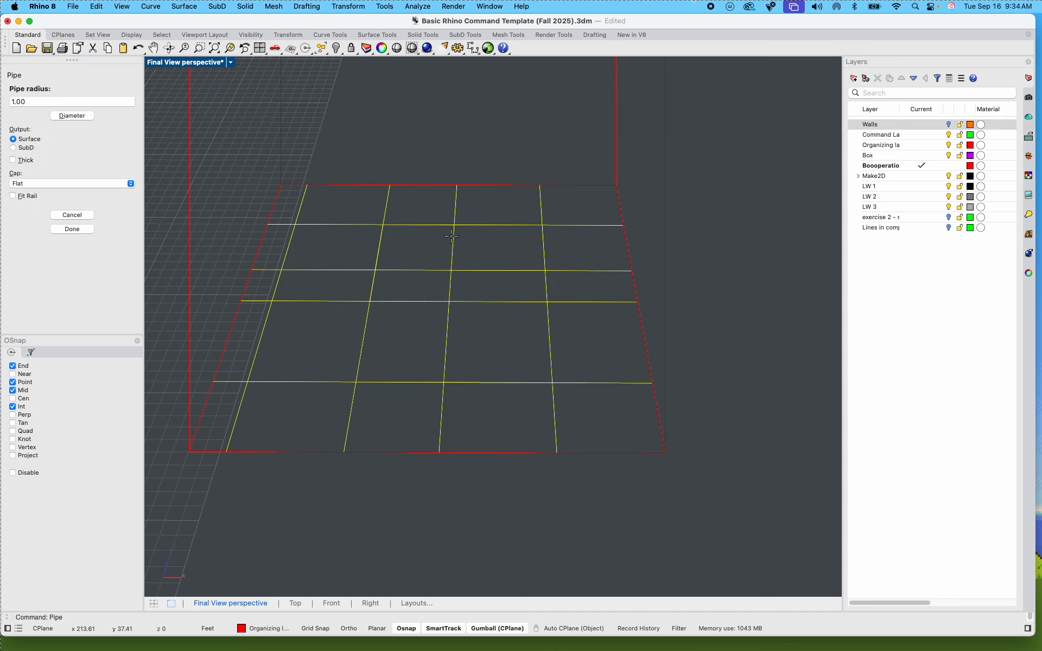
text(.5)
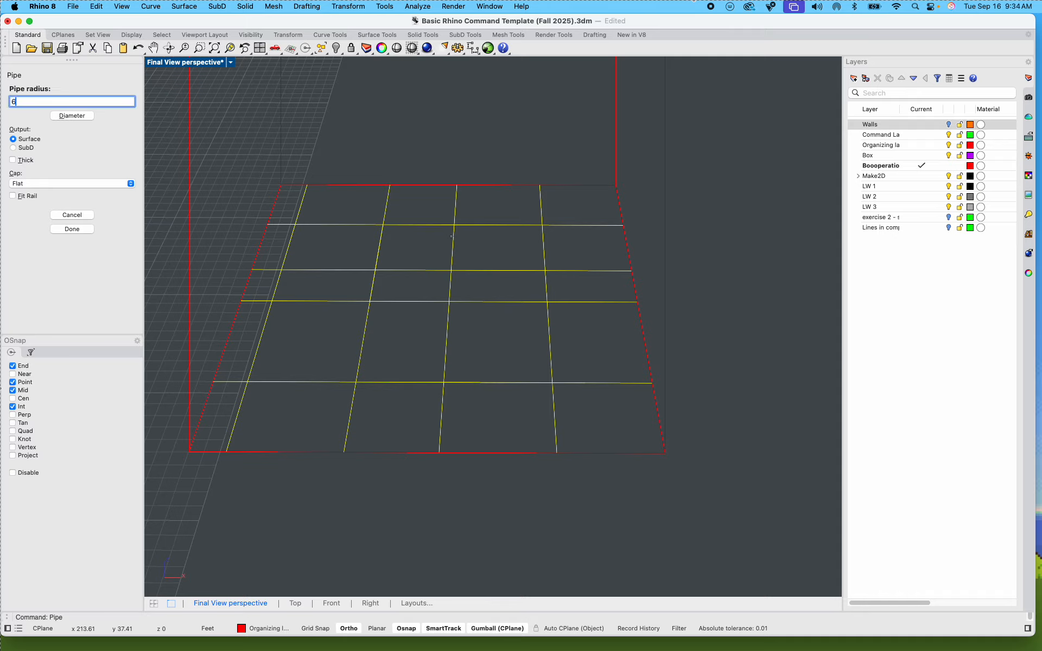
key(Return)
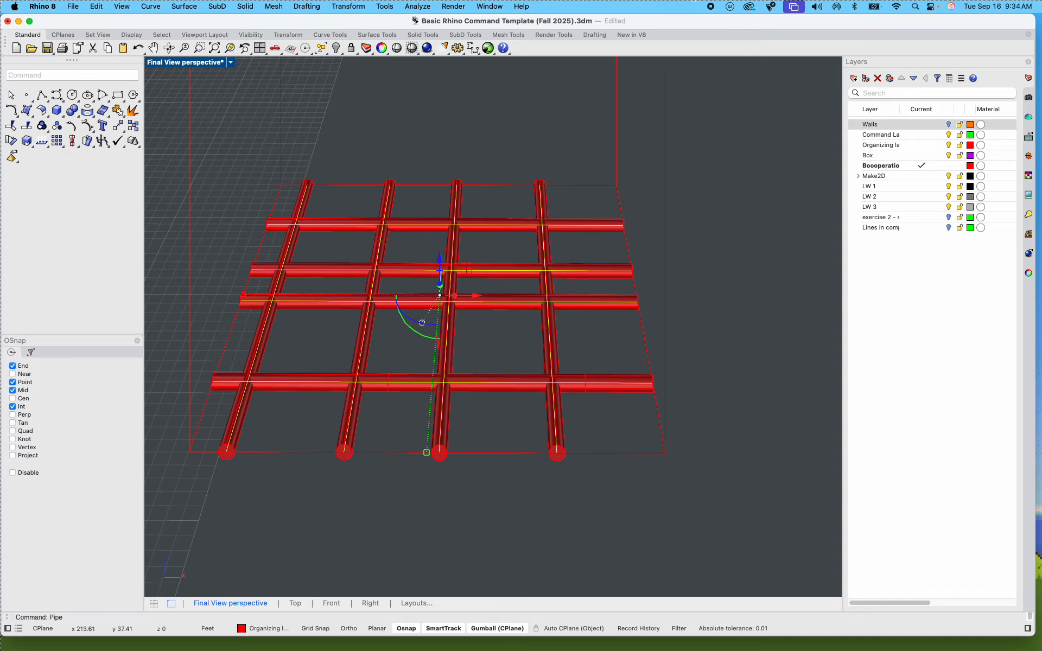
Step: Inspect the thickness of the piped grid and undo the Pipe operation
click(504, 369)
right_drag(505, 367, 526, 351)
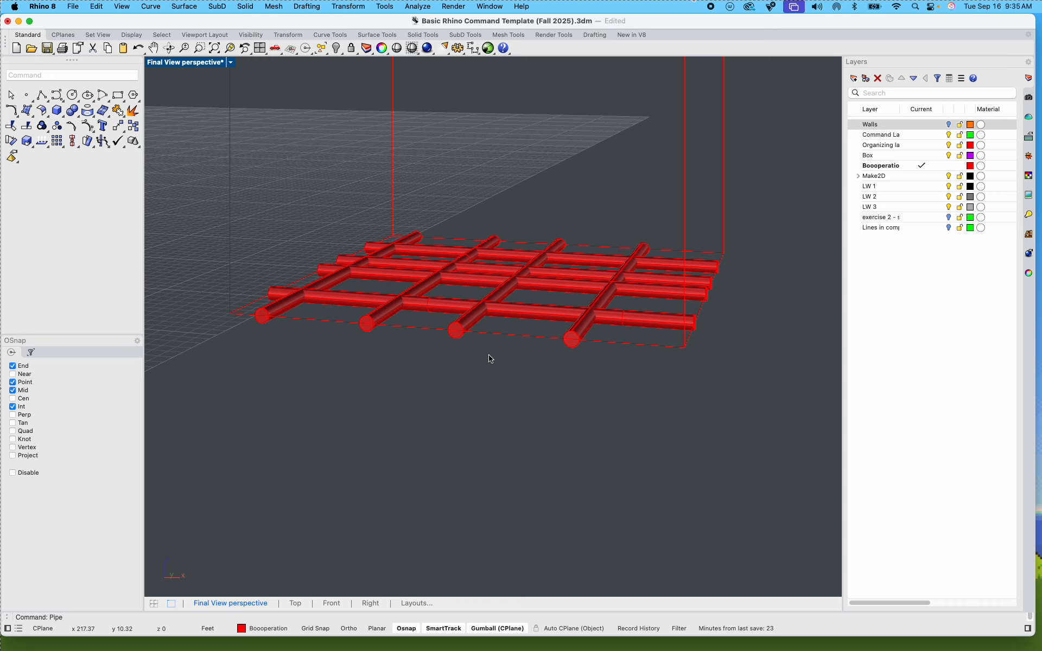
key(super+z)
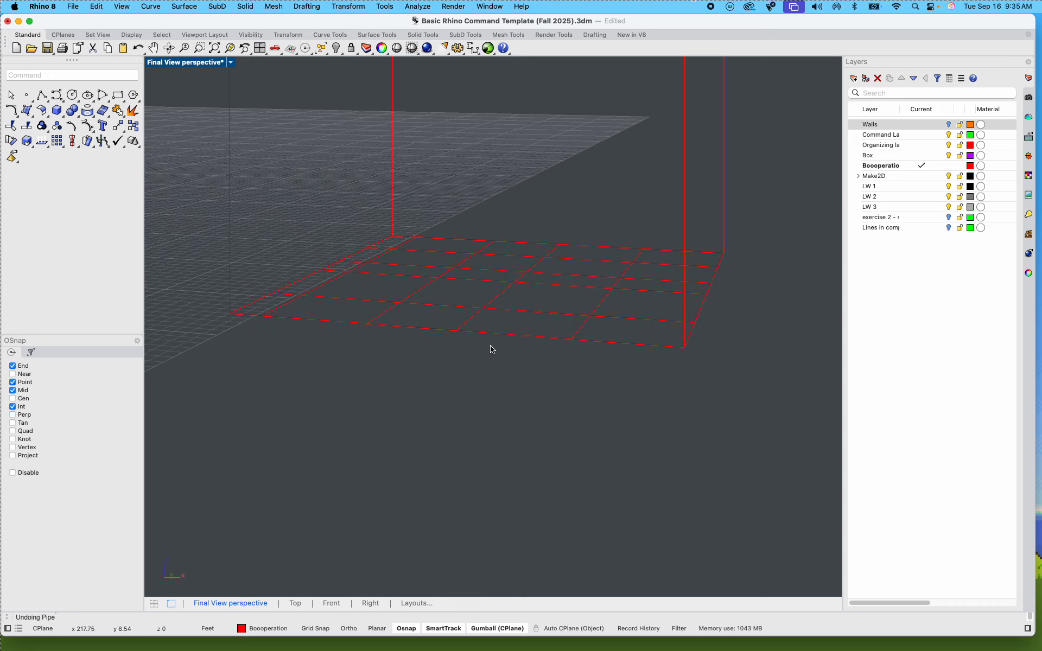
Step: Pipe the grid lines inside the frame again with a thinner radius and flat caps
shift+right_drag(504, 312, 478, 391)
drag(616, 450, 305, 289)
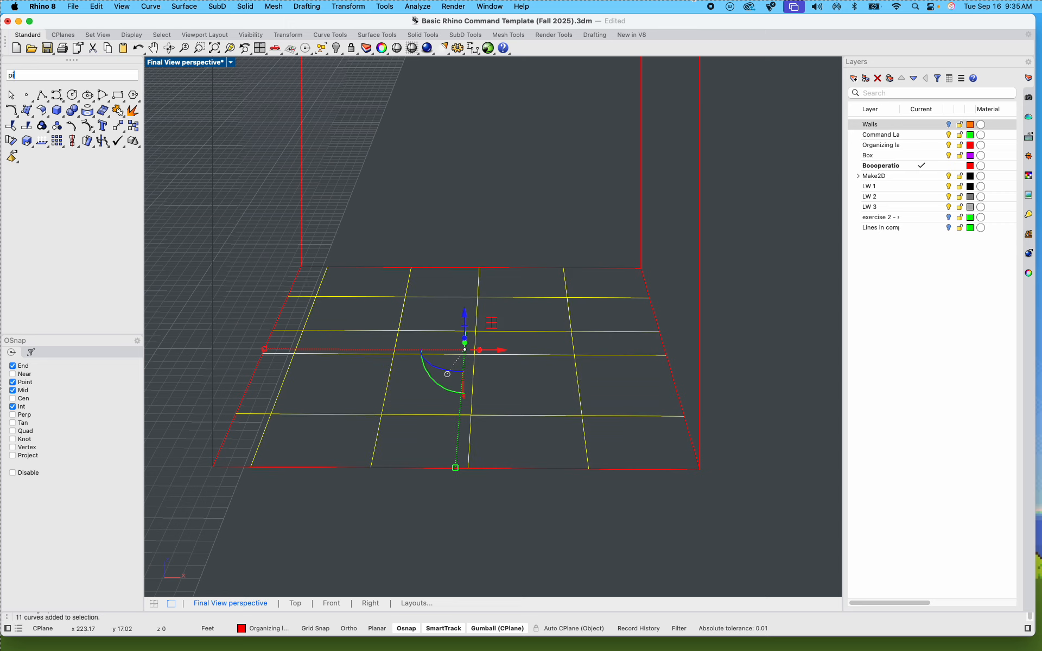
text(pipe)
key(Return)
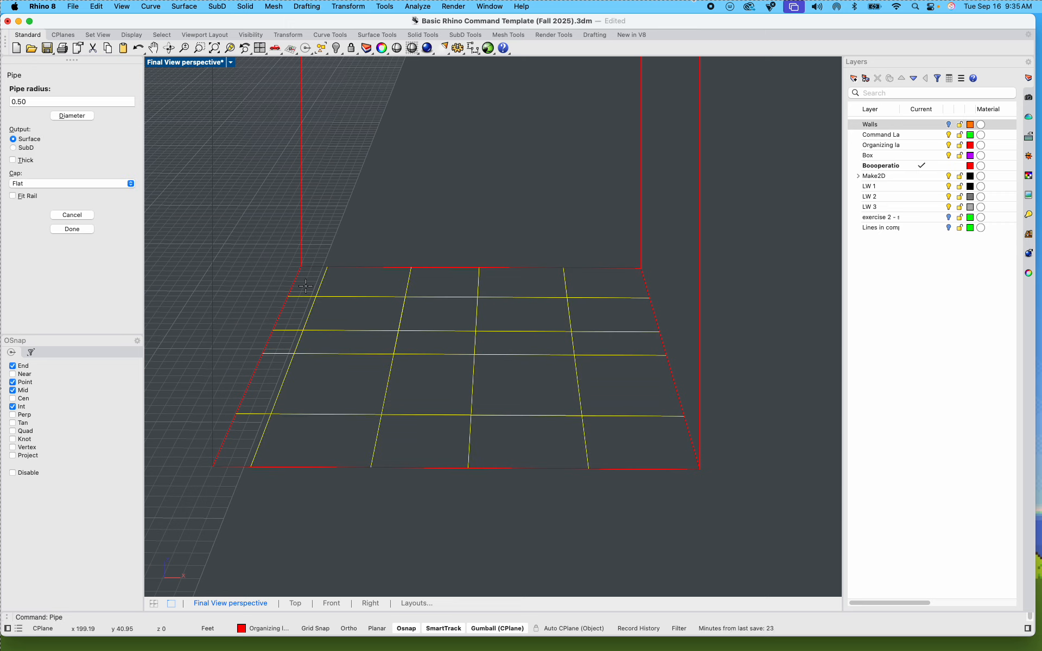
key(Return)
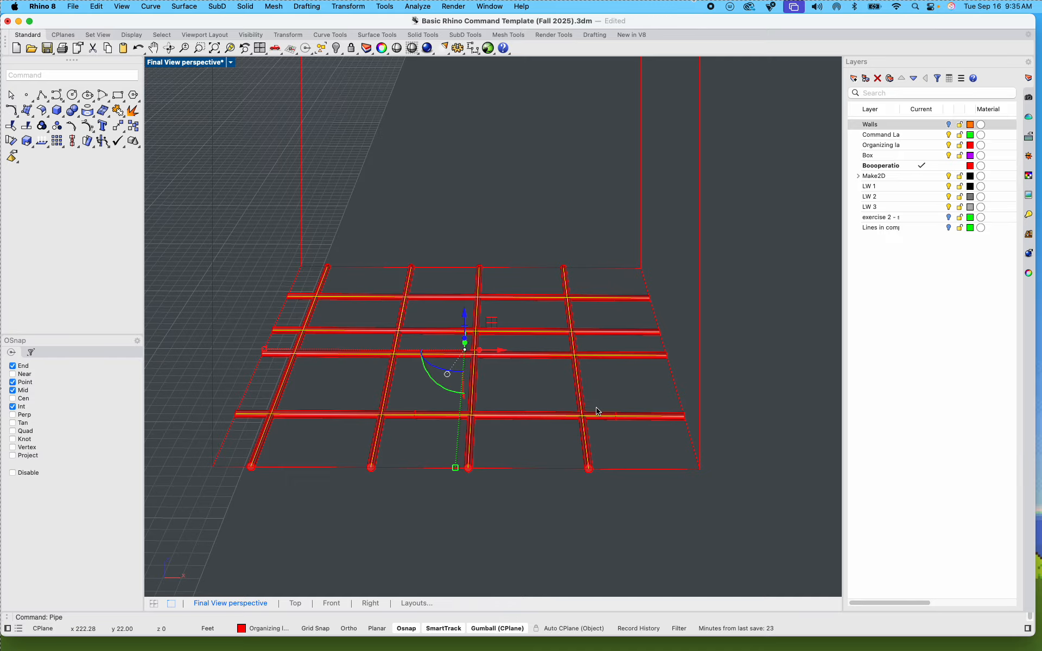
Step: Inspect the thinner piped grid from another angle and undo the Pipe operation
click(537, 398)
right_drag(537, 398, 577, 433)
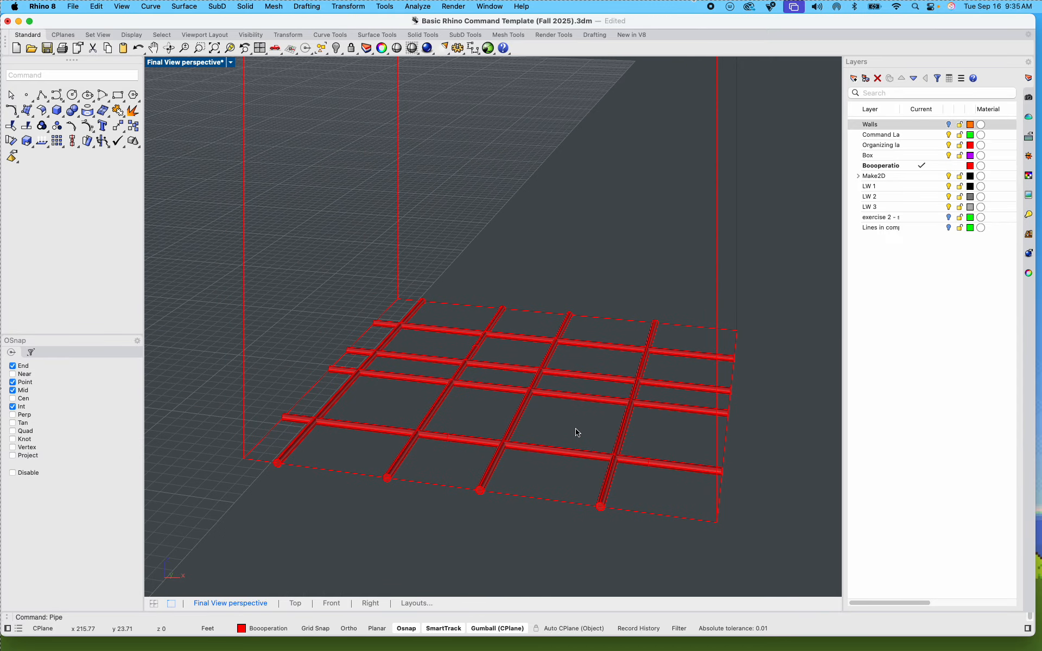
key(super+z)
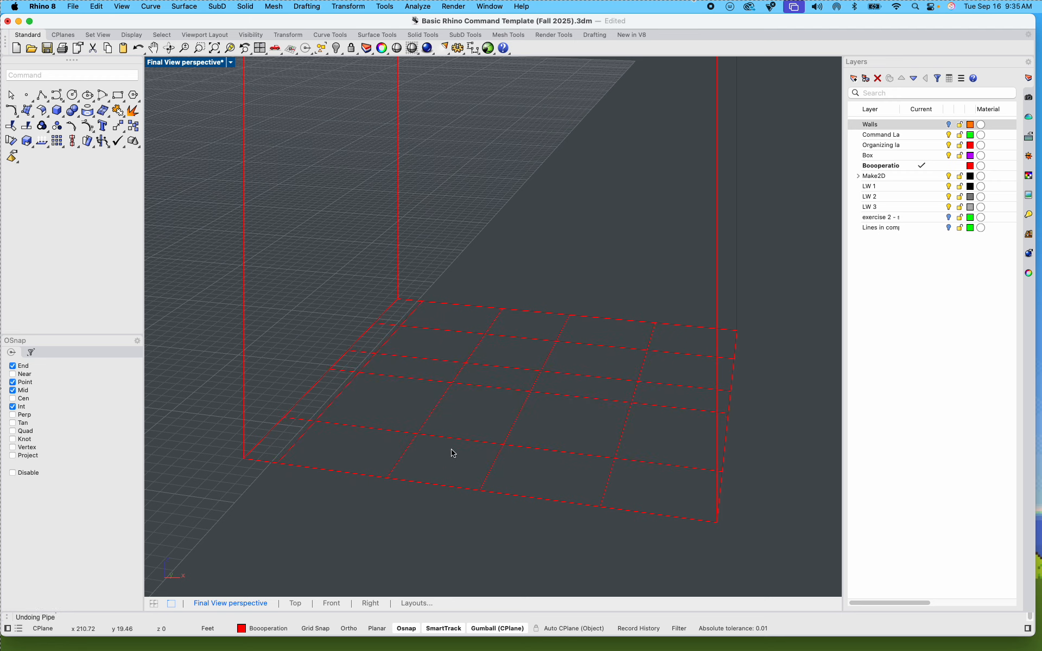
Step: Draw a 6" by 6" square with its first corner at the front endpoint of the second lengthwise grid line
scroll(453, 453, up, 3)
shift+right_drag(448, 458, 551, 366)
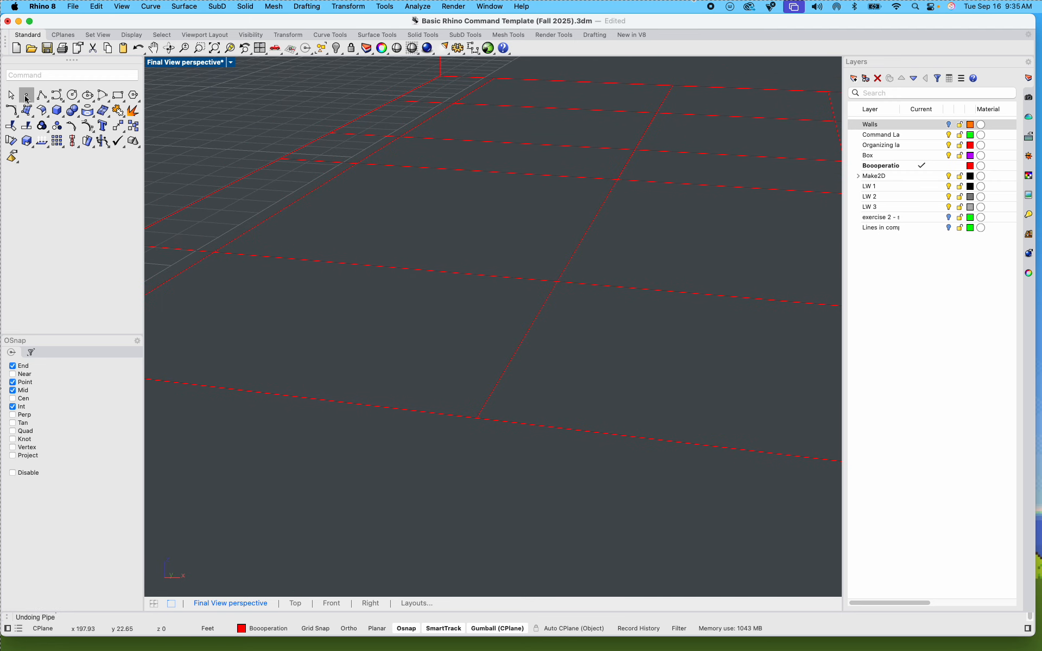
click(118, 95)
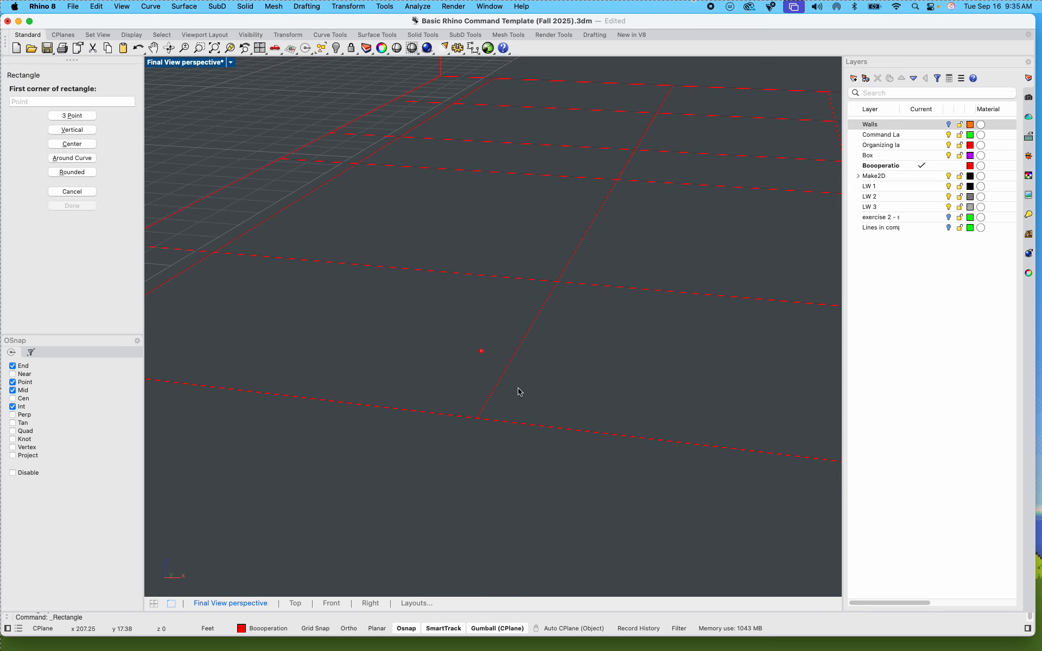
click(476, 418)
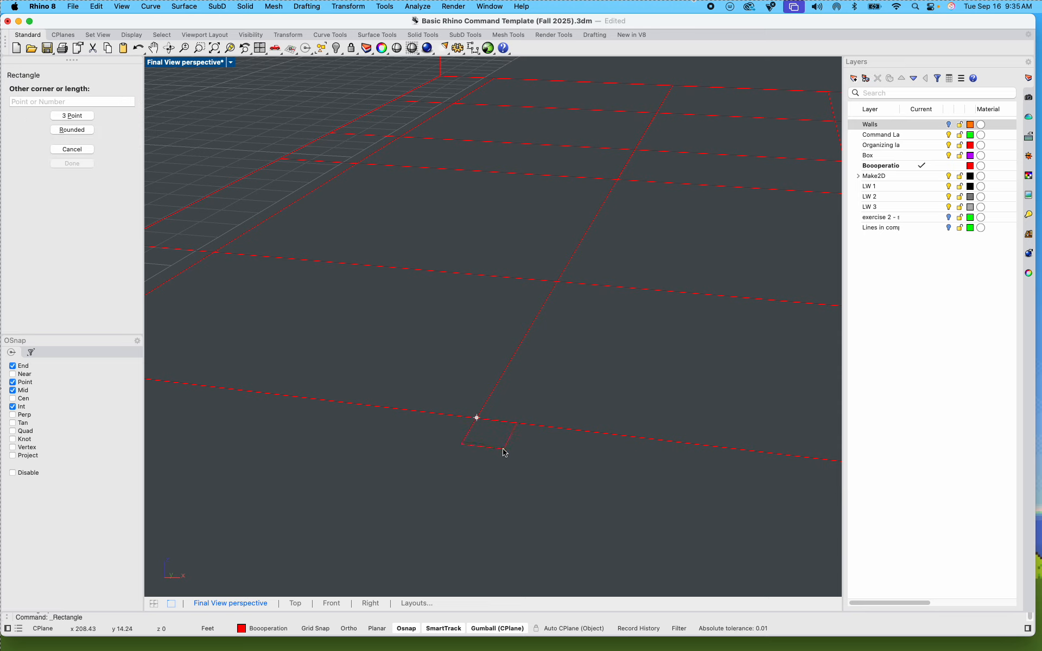
text(6")
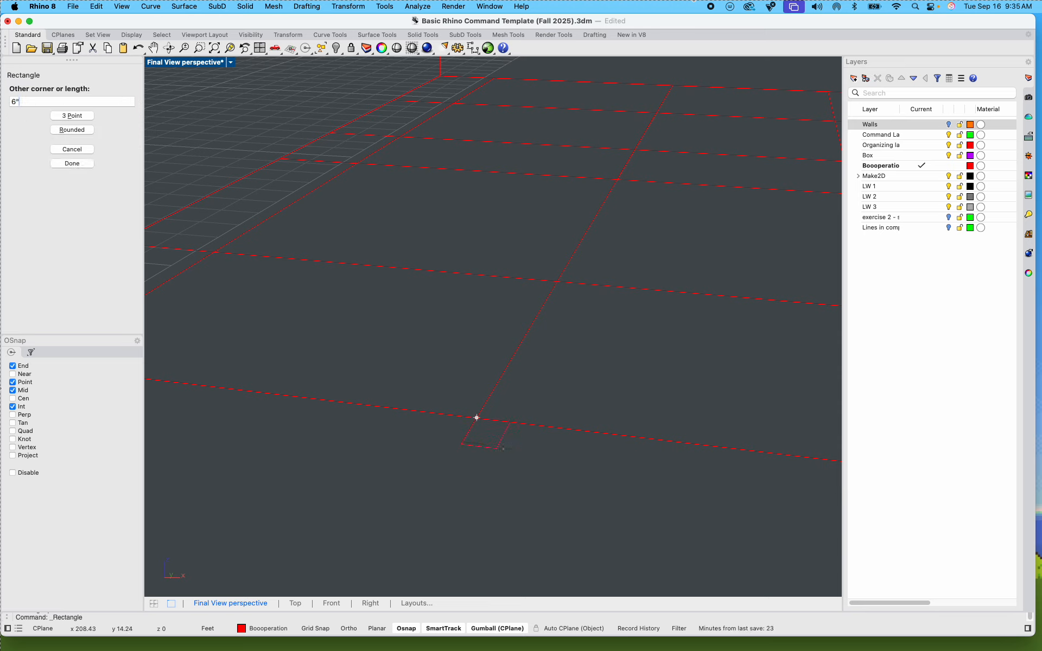
key(Return)
key(Return)
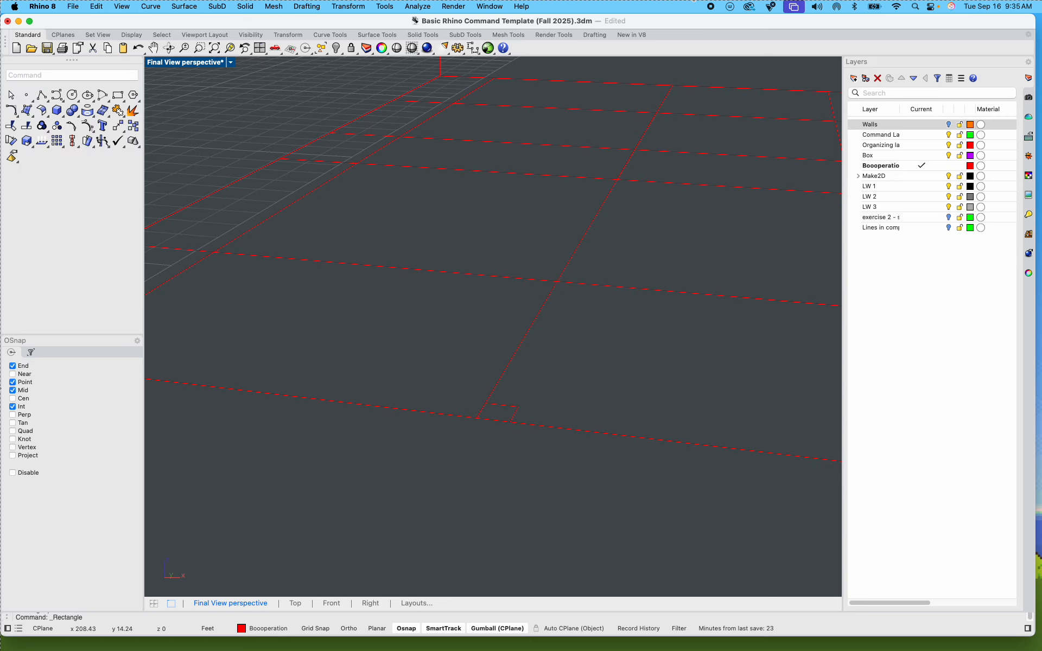
Step: Rotate the 6" square upright so that it stands perpendicular to the lengthwise grid line
click(504, 411)
drag(490, 452, 500, 425)
scroll(499, 421, down, 10)
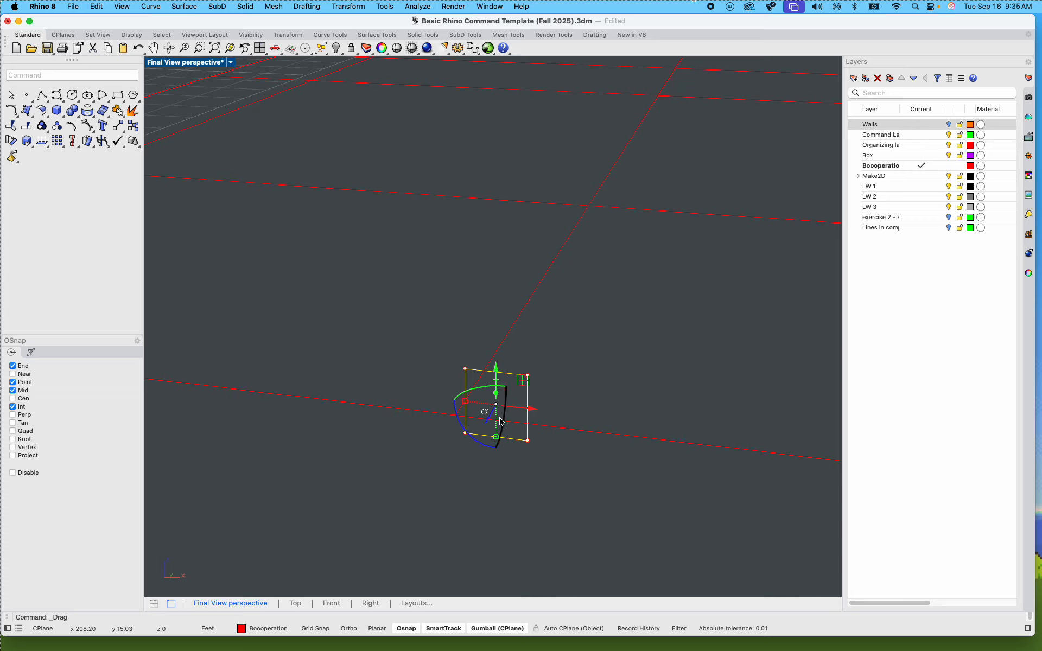
Step: Move the upright square by its centre onto the front endpoint of the lengthwise grid line
text(m)
key(Return)
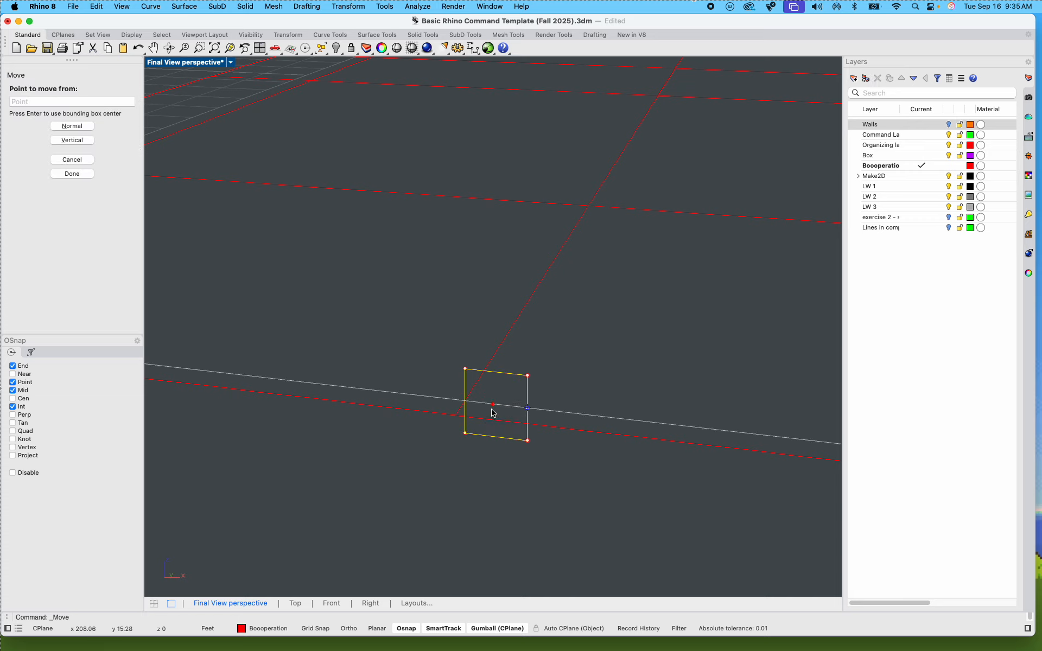
click(494, 406)
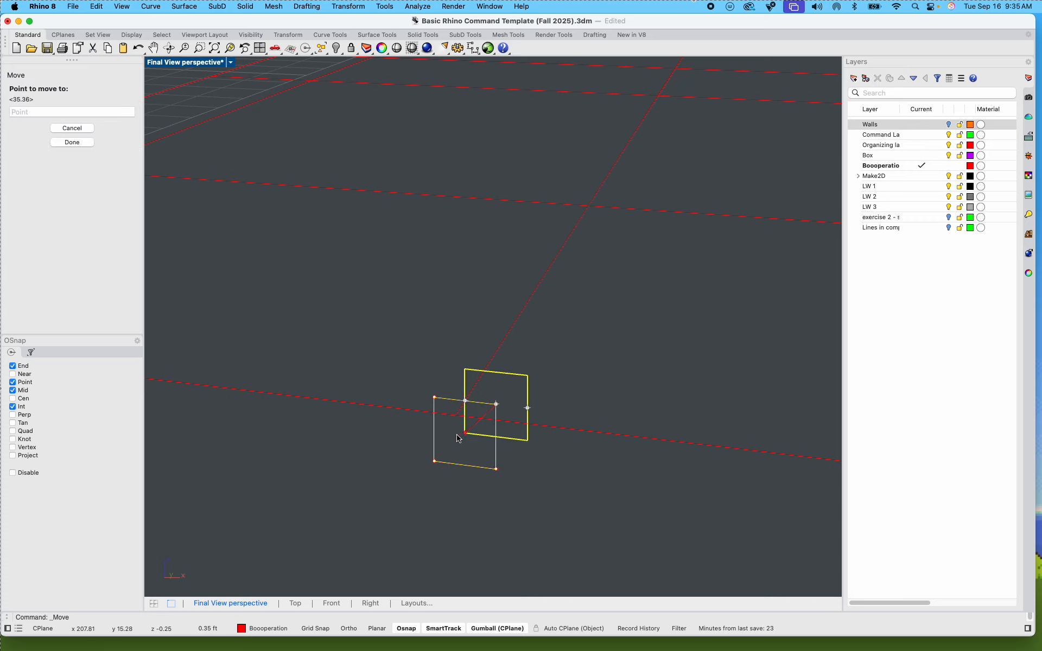
click(456, 414)
key(Escape)
scroll(518, 366, down, 5)
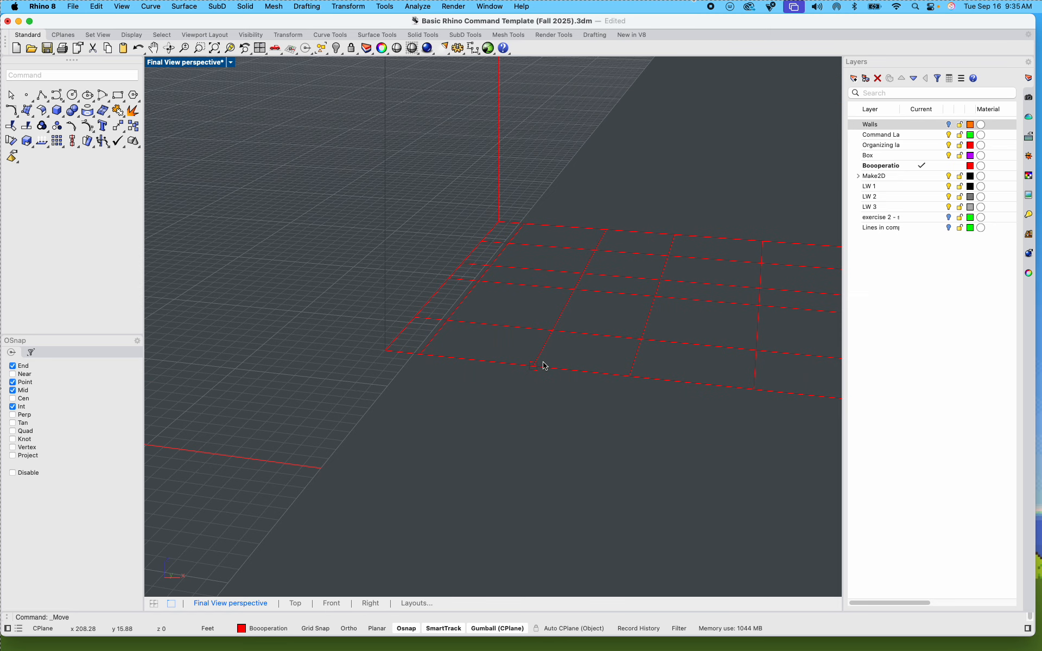
Step: Examine how the upright square sits at the end of the grid line by selecting the square and line from several views
click(522, 375)
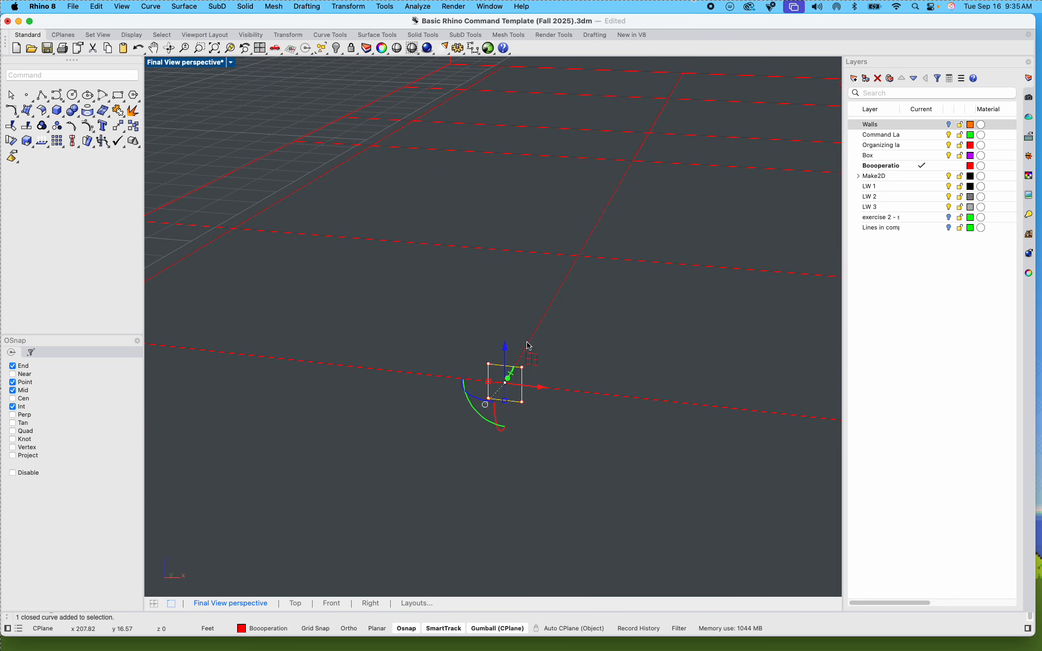
shift+click(527, 343)
scroll(570, 353, down, 7)
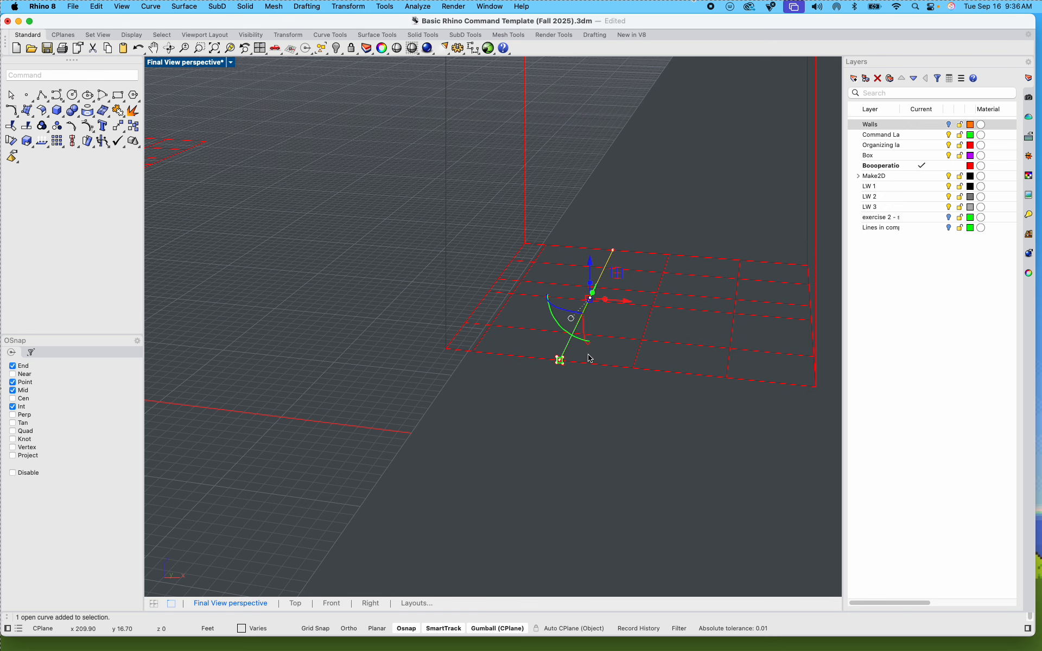
scroll(588, 355, up, 5)
shift+right_drag(588, 356, 428, 411)
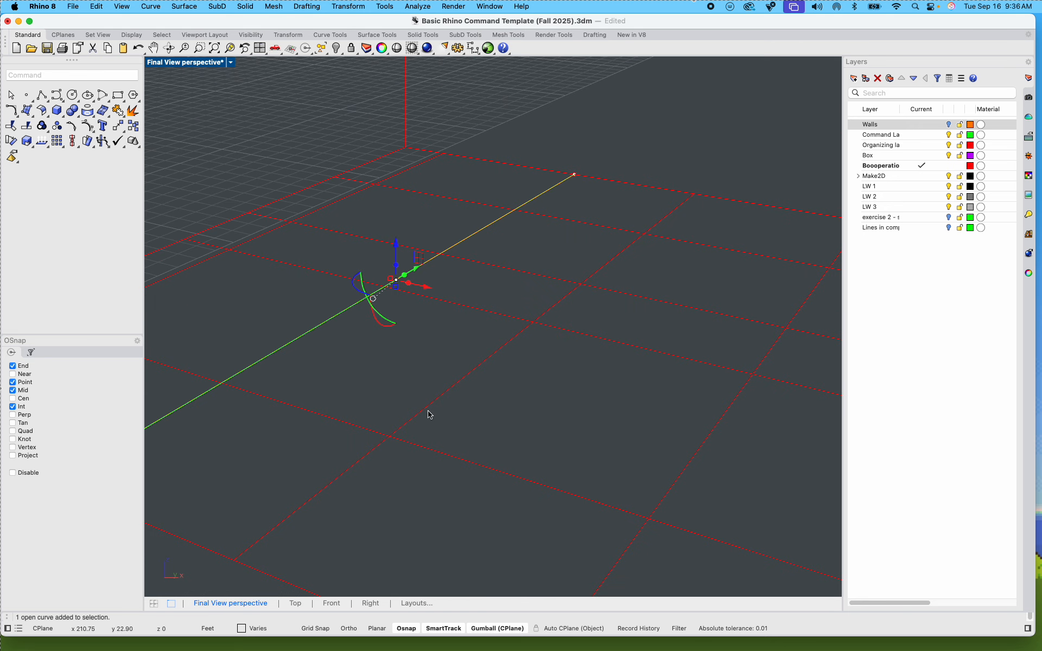
scroll(472, 328, down, 10)
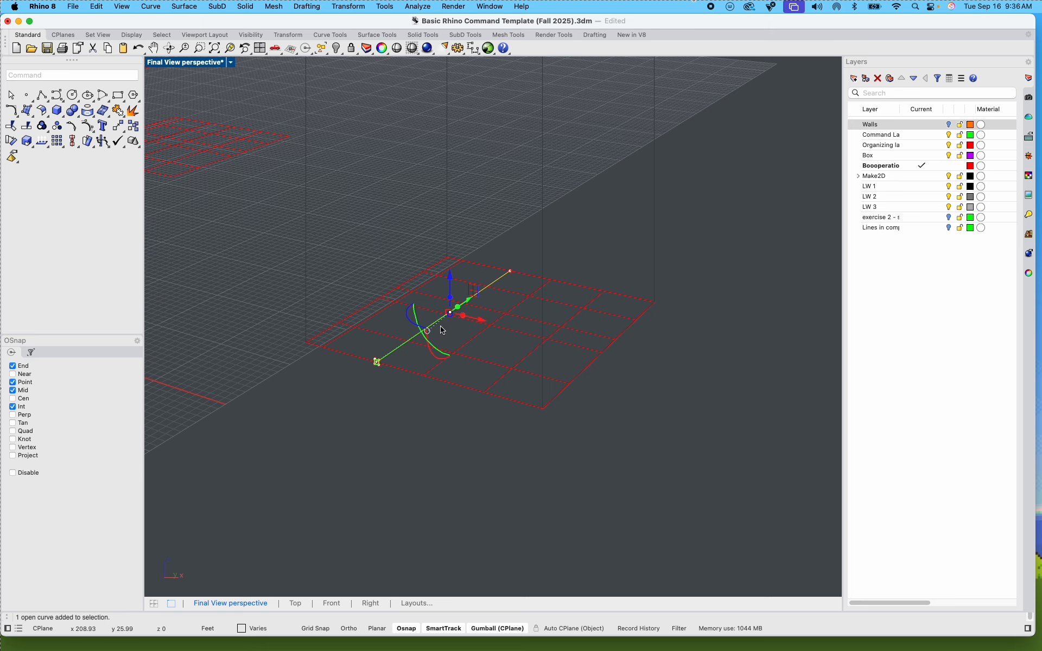
scroll(440, 330, up, 9)
mouse_move(421, 388)
shift+right_down()
mouse_move(356, 391)
mouse_move(406, 379)
shift+right_up()
click(308, 407)
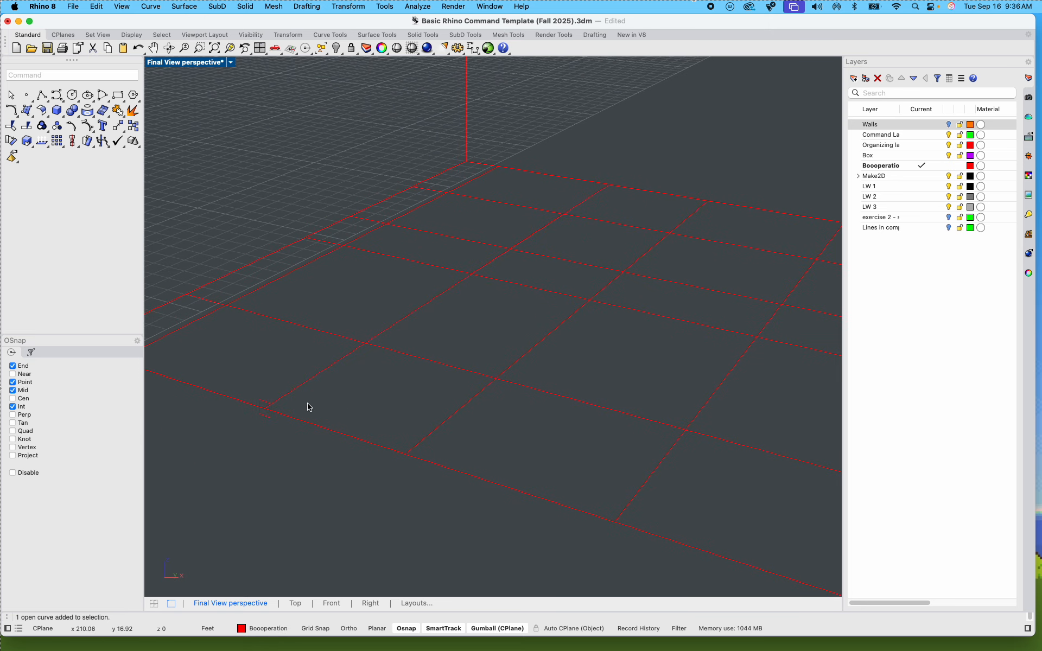
scroll(282, 407, up, 3)
click(282, 402)
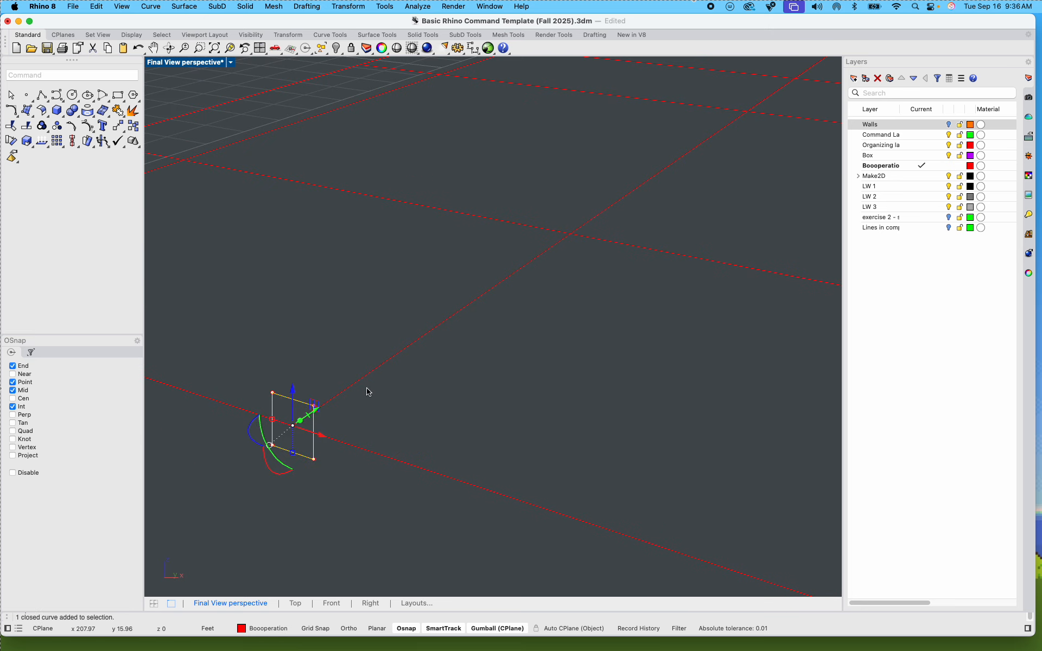
click(355, 421)
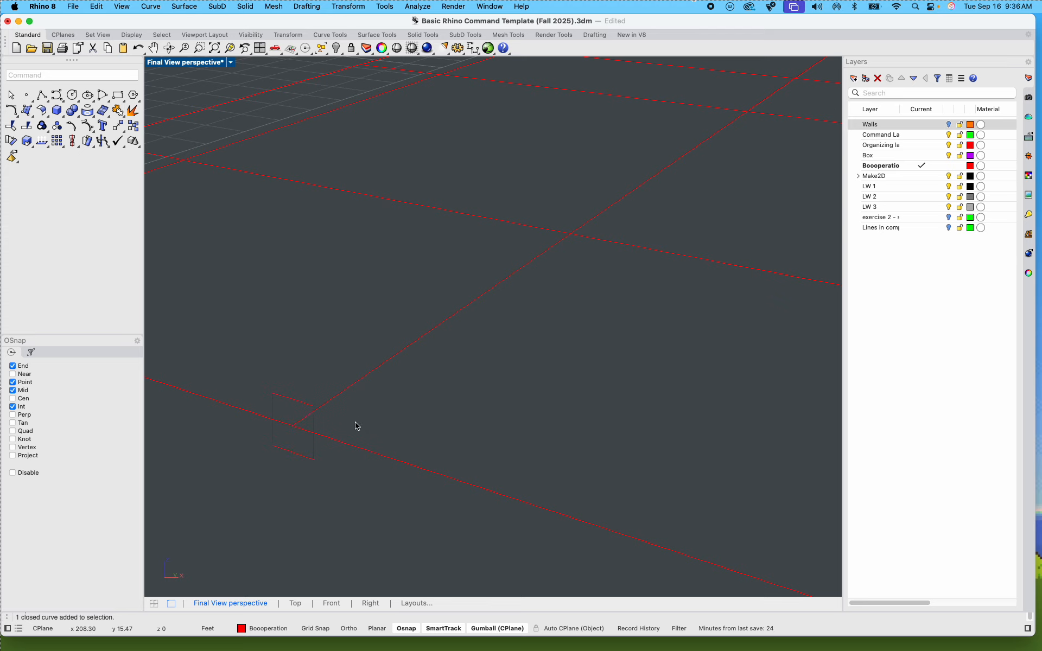
Step: Draw an open polyline from the square's upper corner: down its side, horizontally inward, and vertically down just past the square's centre
shift+right_drag(355, 420, 458, 356)
scroll(388, 426, down, 5)
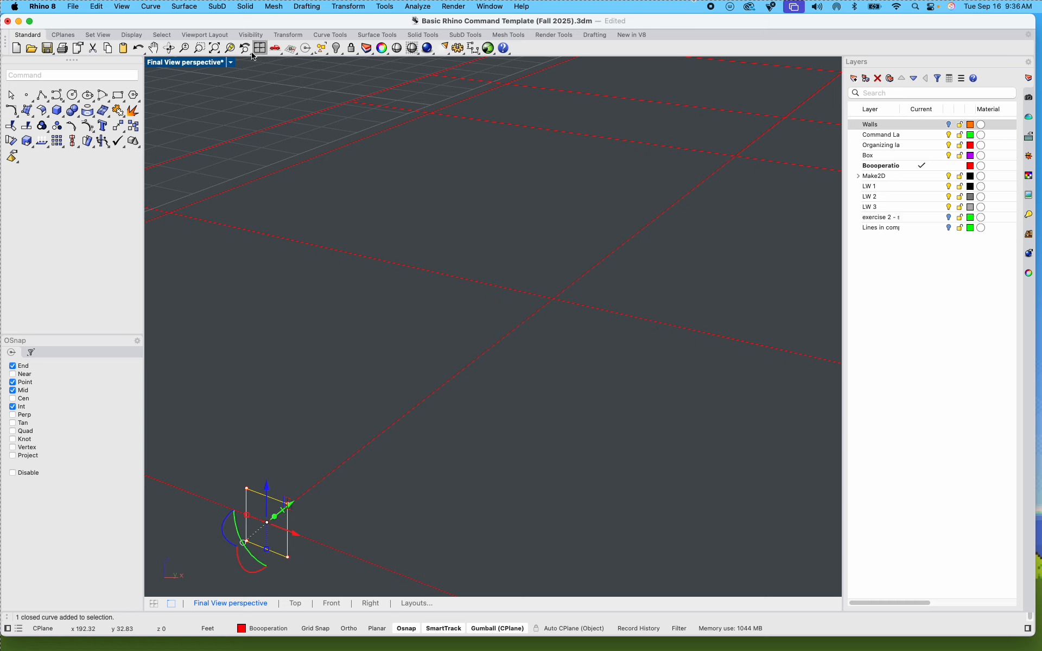
click(230, 48)
shift+right_drag(474, 225, 418, 268)
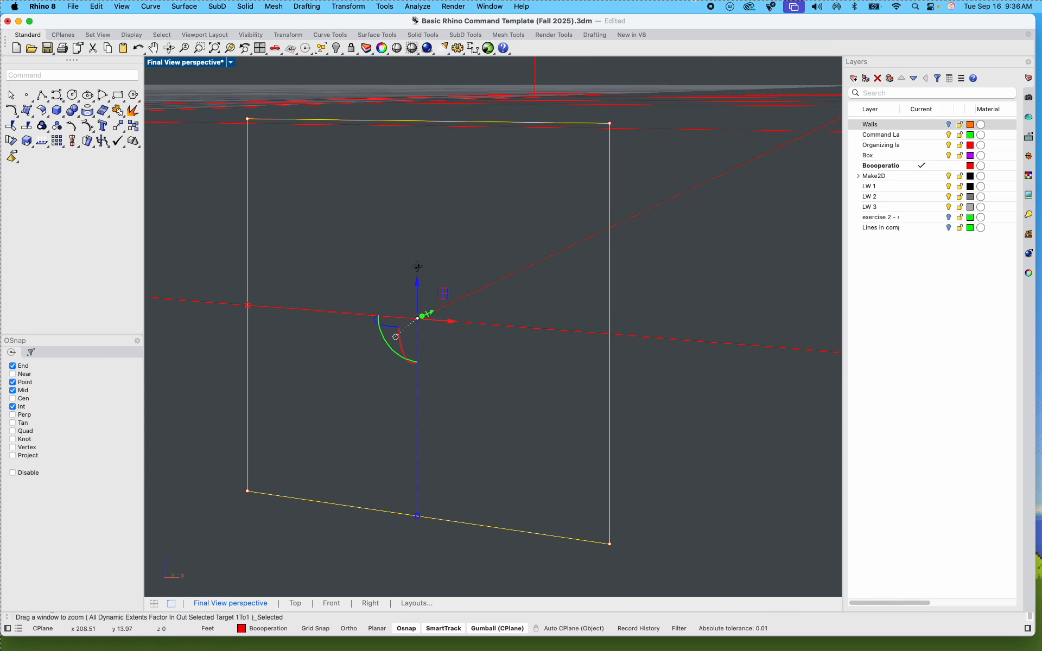
click(42, 95)
click(247, 119)
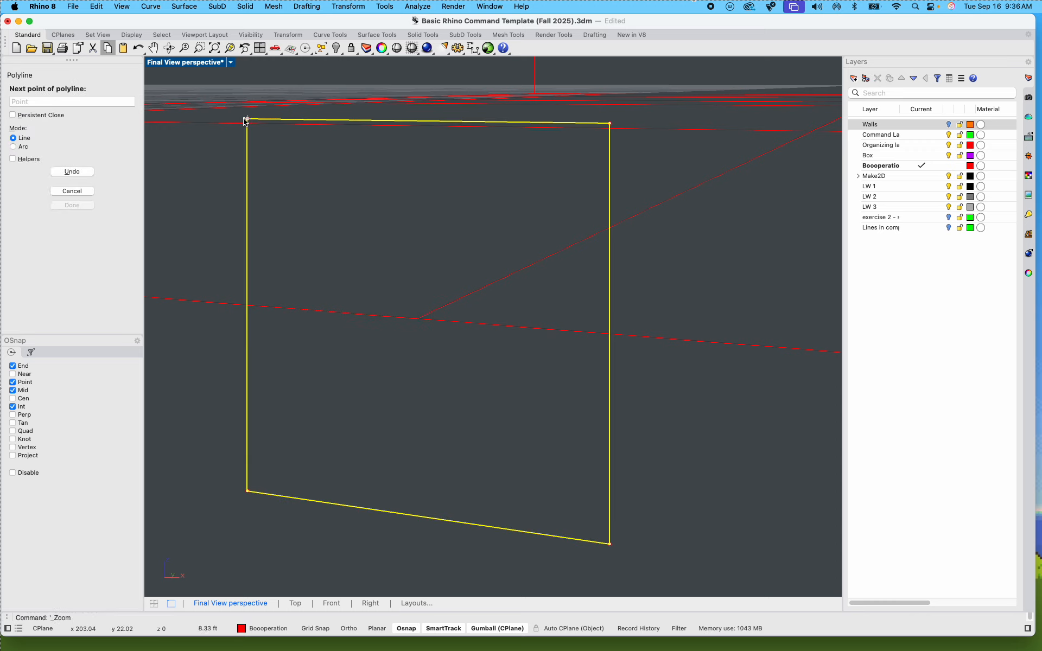
click(249, 171)
key(F8)
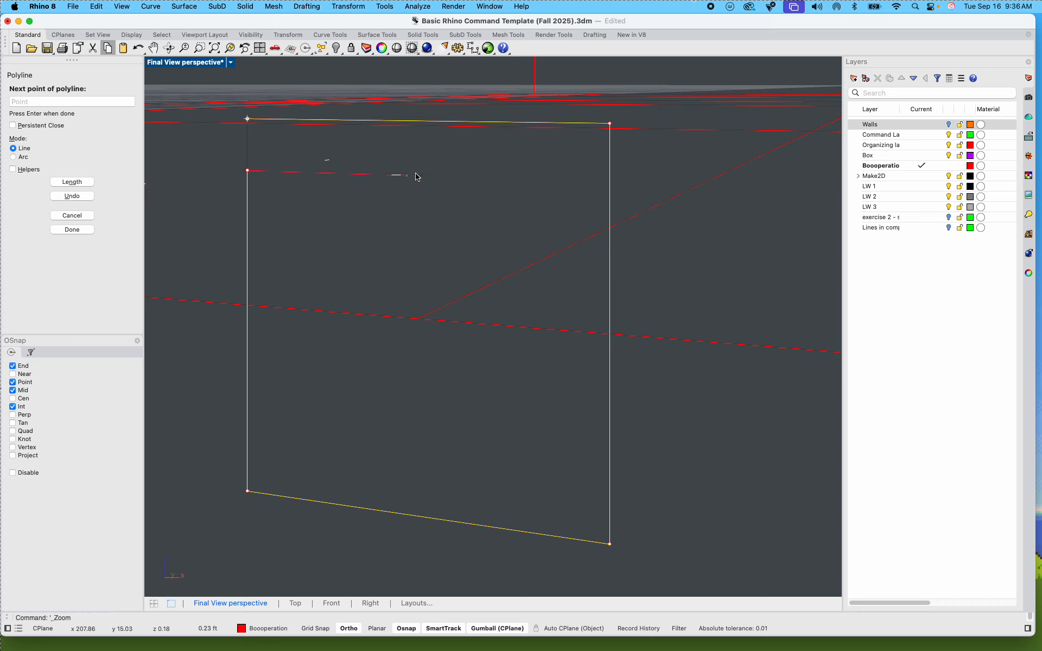
key(F8)
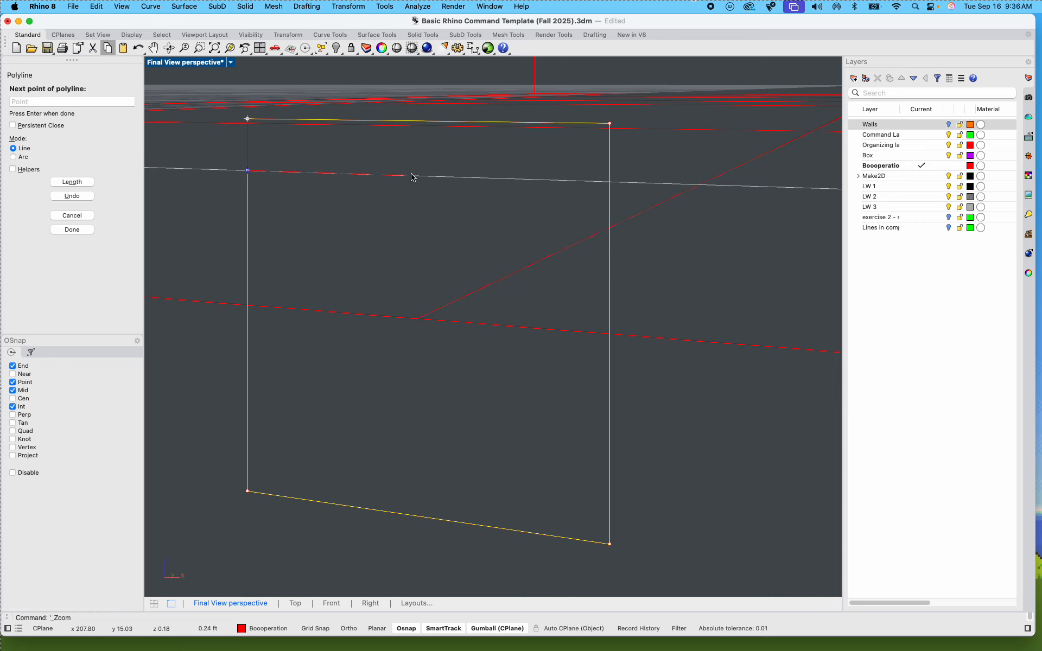
click(393, 175)
key(shift)
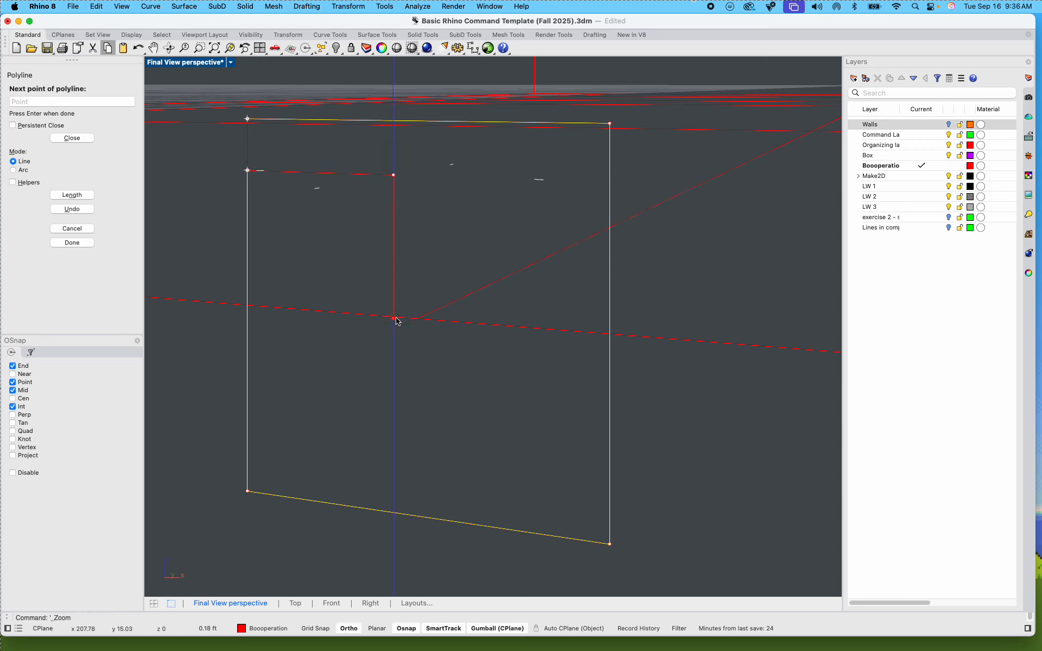
shift+click(394, 332)
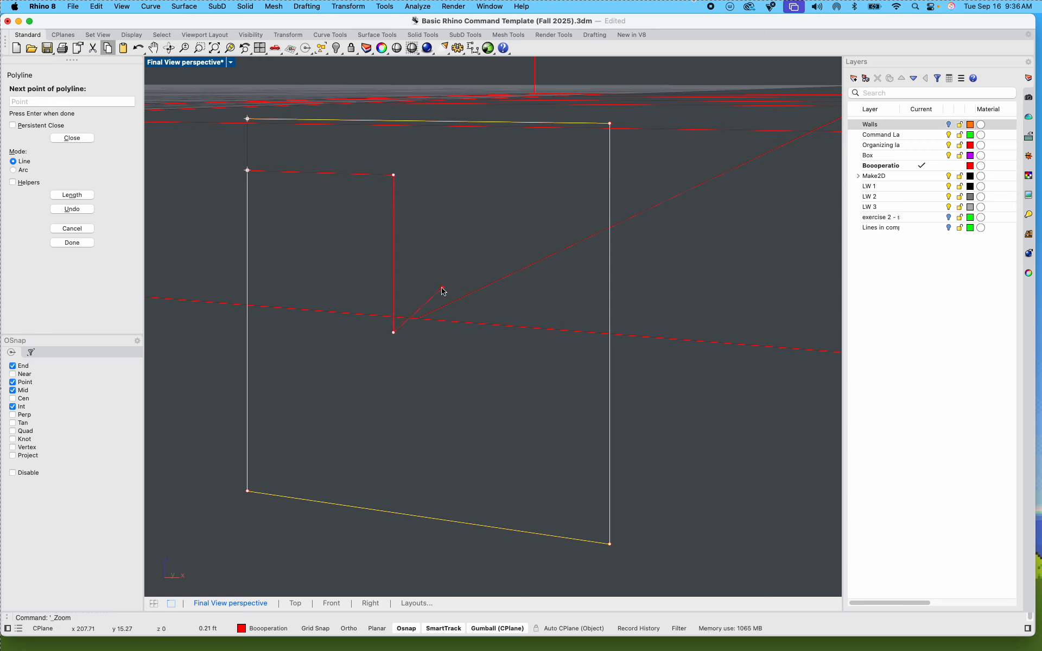
key(Return)
Step: Mirror a copy of the stepped polyline across a vertical plane through the centre of the square
click(402, 234)
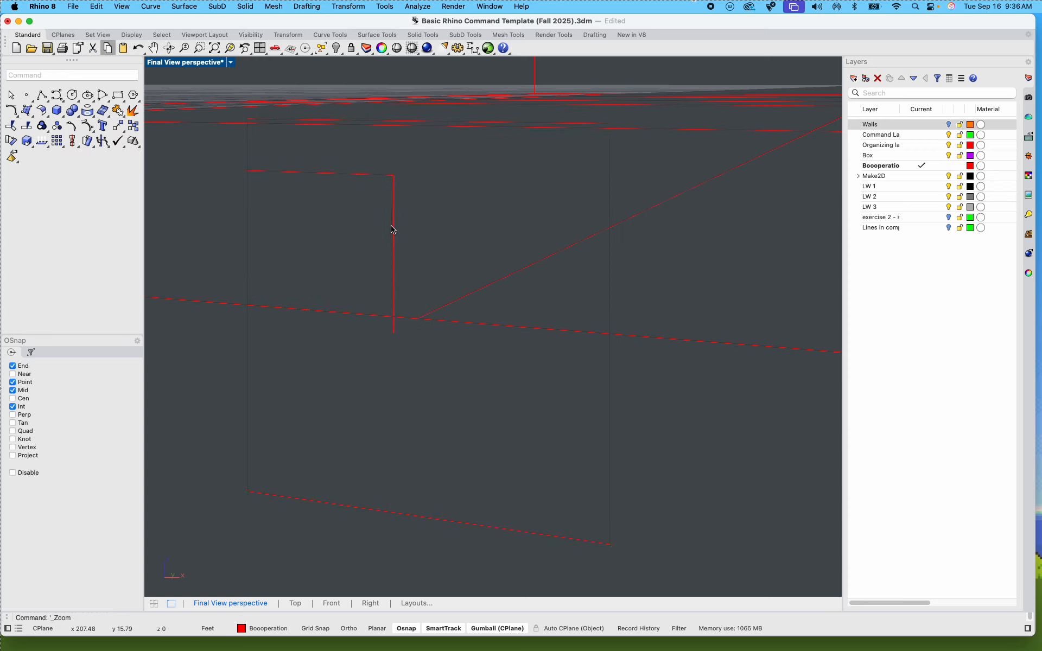
click(394, 228)
shift+right_drag(418, 252, 451, 277)
text(mand: Mirror)
key(Return)
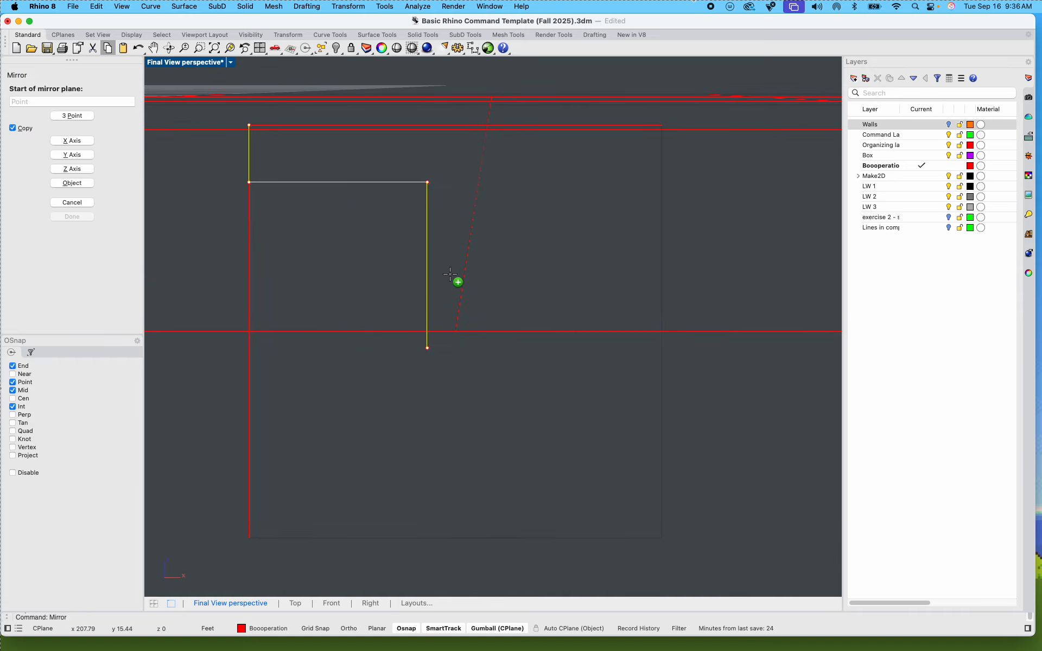
click(456, 331)
shift+click(474, 427)
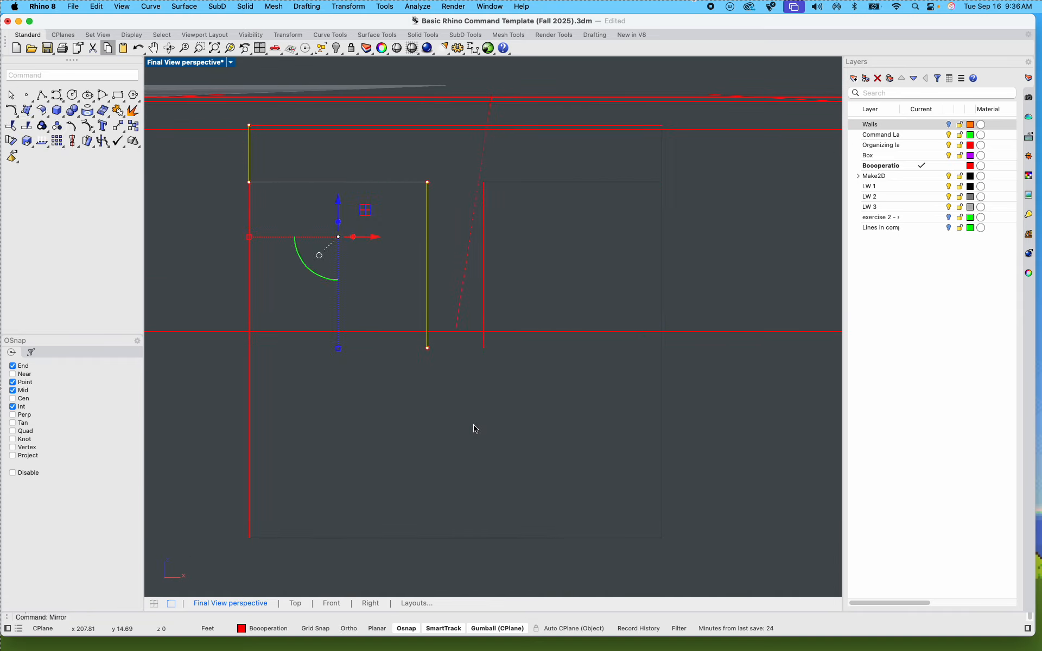
right_drag(475, 428, 484, 316)
click(483, 317)
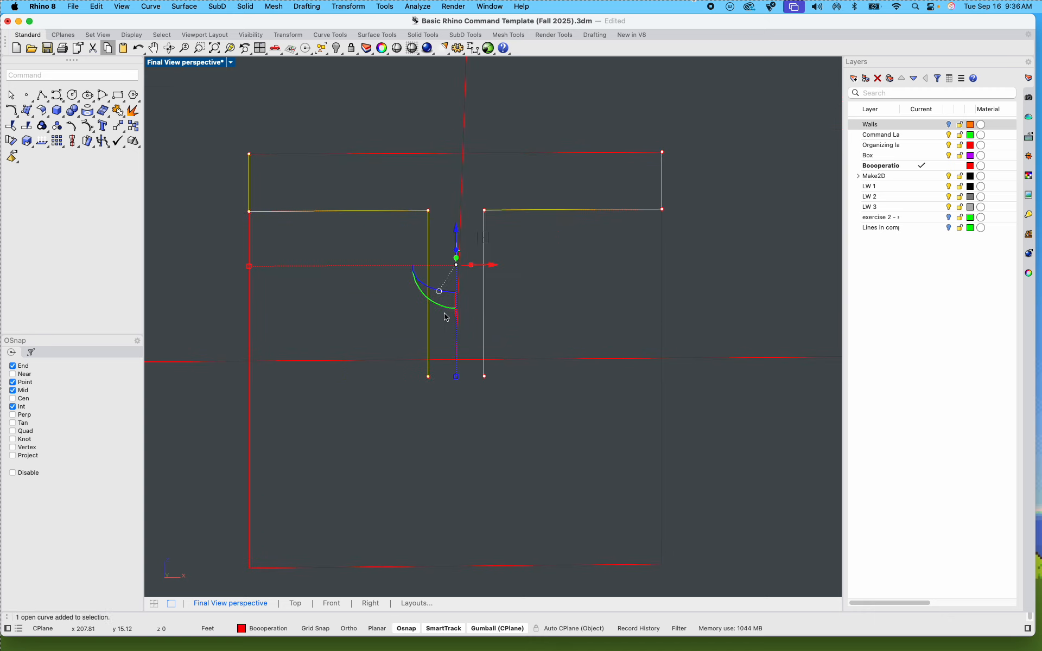
text(mirror)
key(Return)
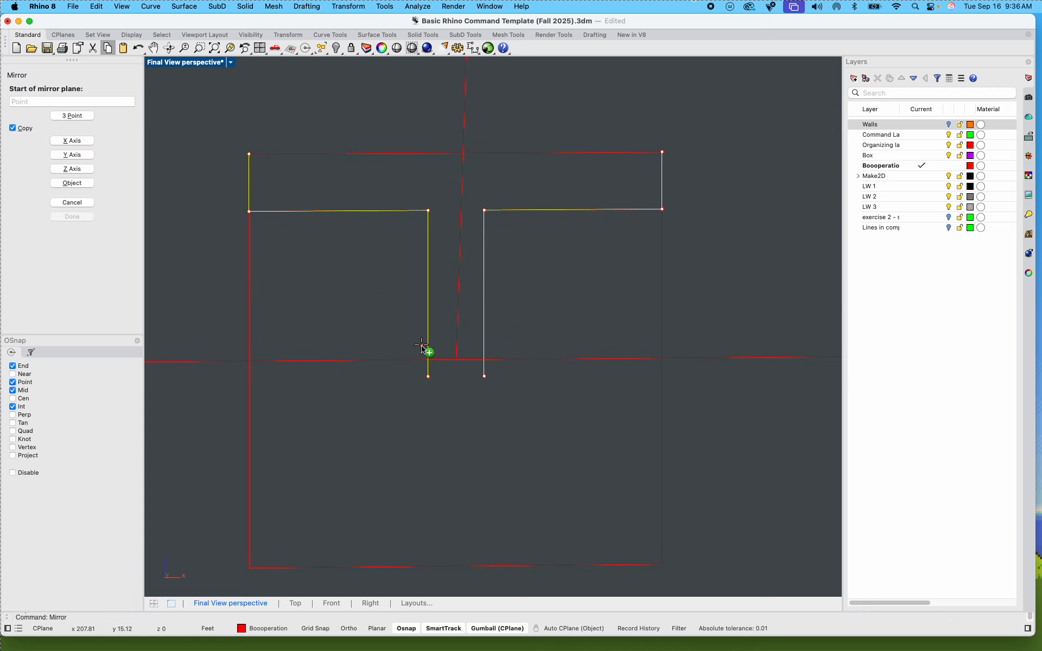
click(461, 367)
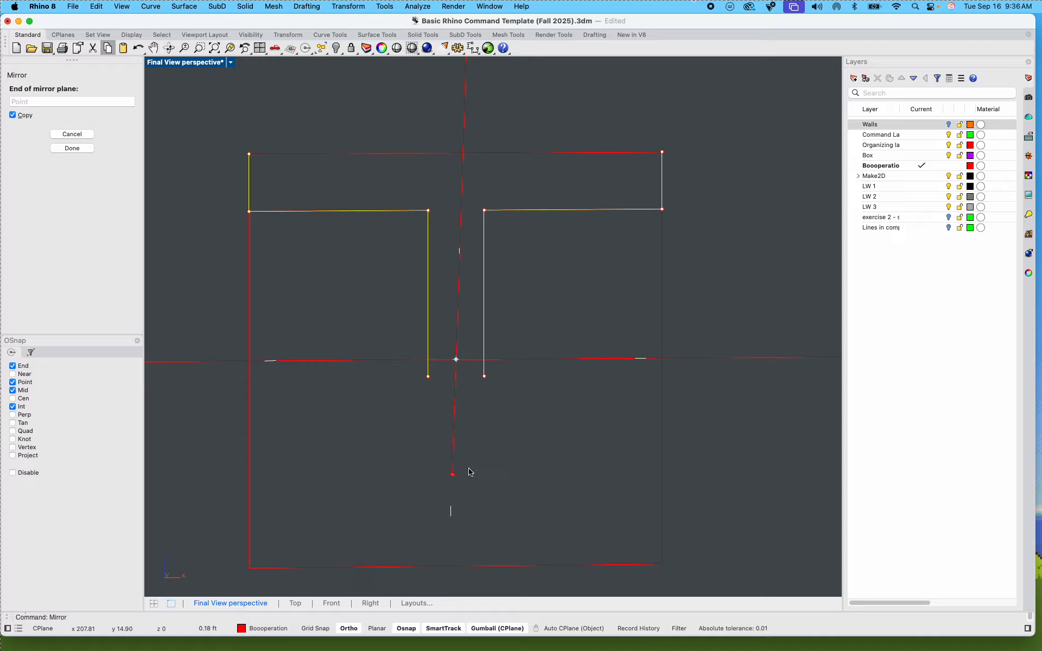
right_drag(293, 304, 449, 232)
key(Escape)
Step: Select the two upper stepped profile curves, restore the four-viewport layout and frame the profile in the Front view
drag(482, 221, 335, 201)
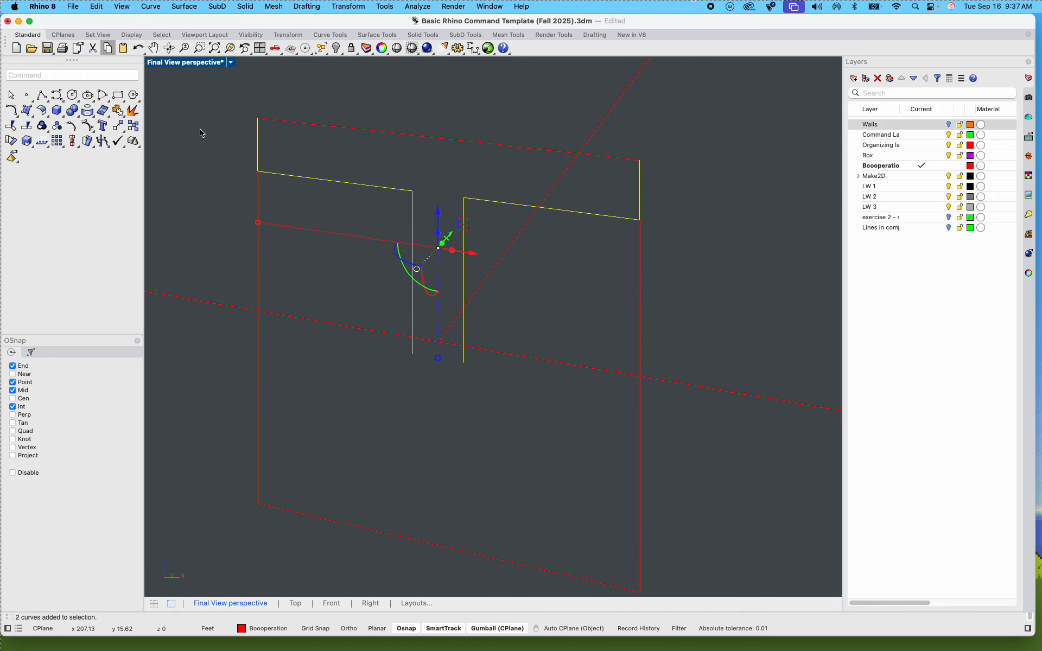
double_click(196, 63)
scroll(563, 439, down, 20)
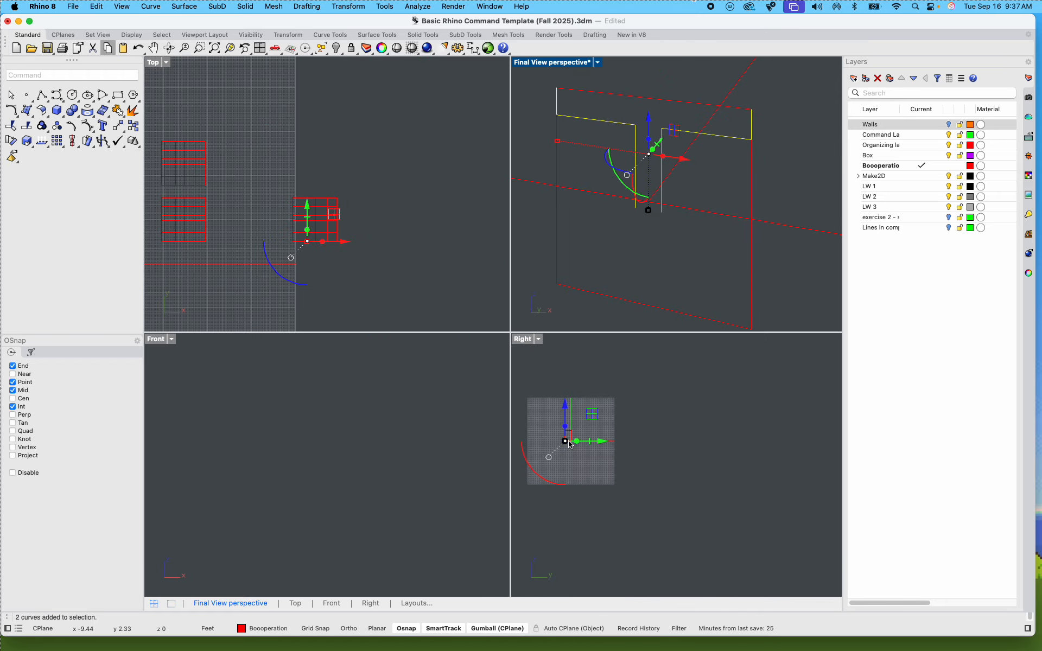
scroll(563, 446, up, 6)
scroll(653, 437, up, 12)
scroll(687, 427, up, 10)
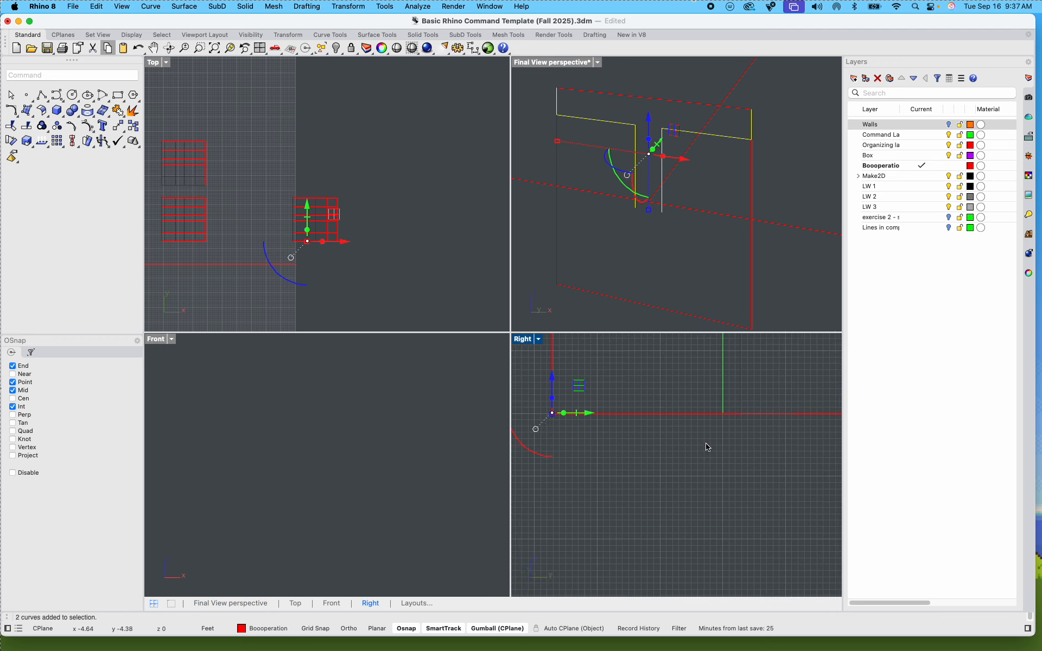
scroll(581, 426, up, 10)
right_drag(558, 427, 694, 419)
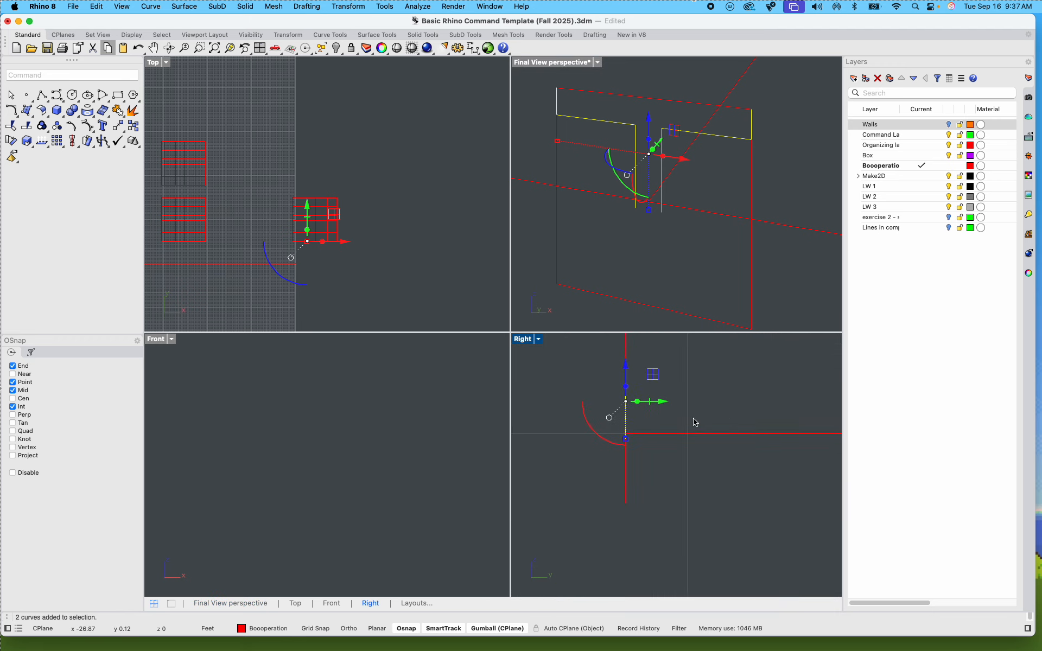
scroll(377, 438, down, 10)
scroll(326, 460, up, 10)
scroll(379, 419, up, 8)
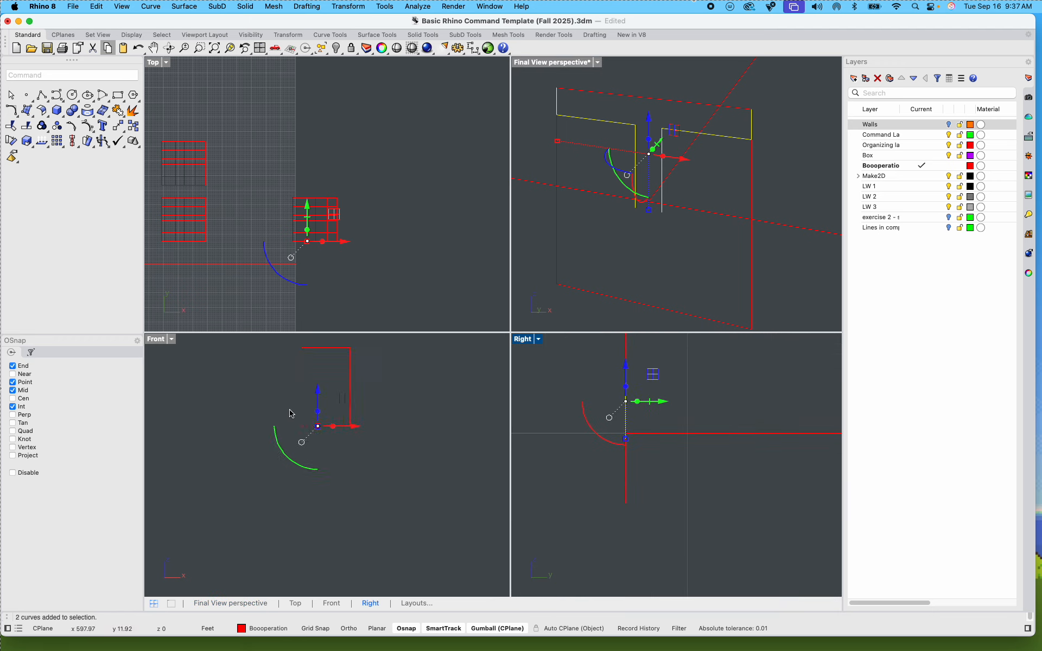
scroll(291, 414, up, 10)
scroll(360, 436, up, 10)
scroll(375, 444, up, 10)
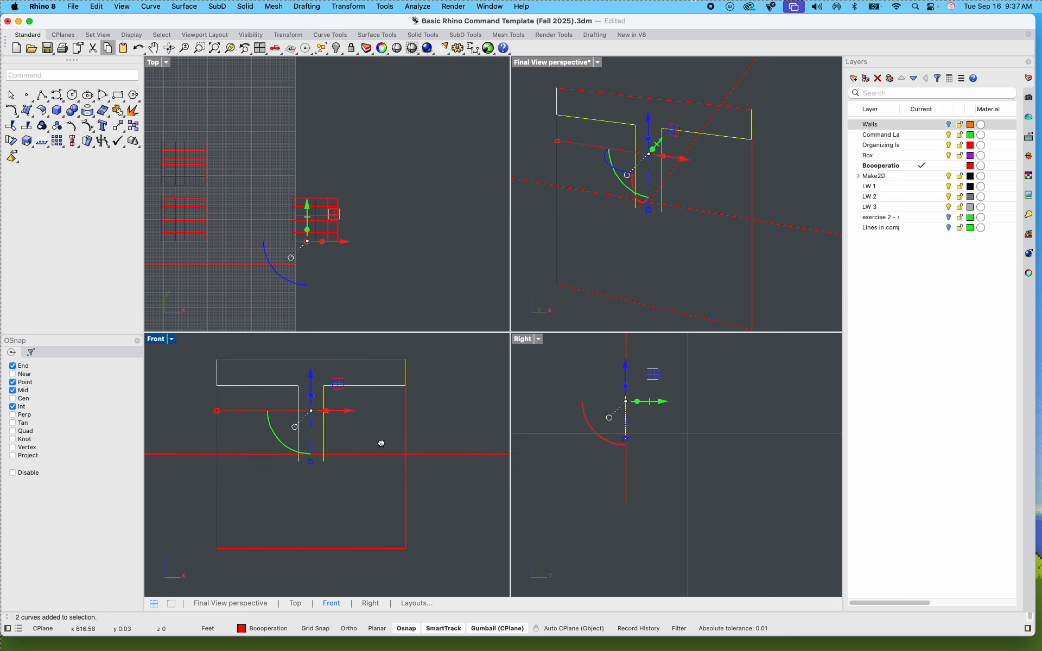
Step: Mirror the two upper stepped curves downward across the square's horizontal centre line in the Front view, keeping the originals
key(Return)
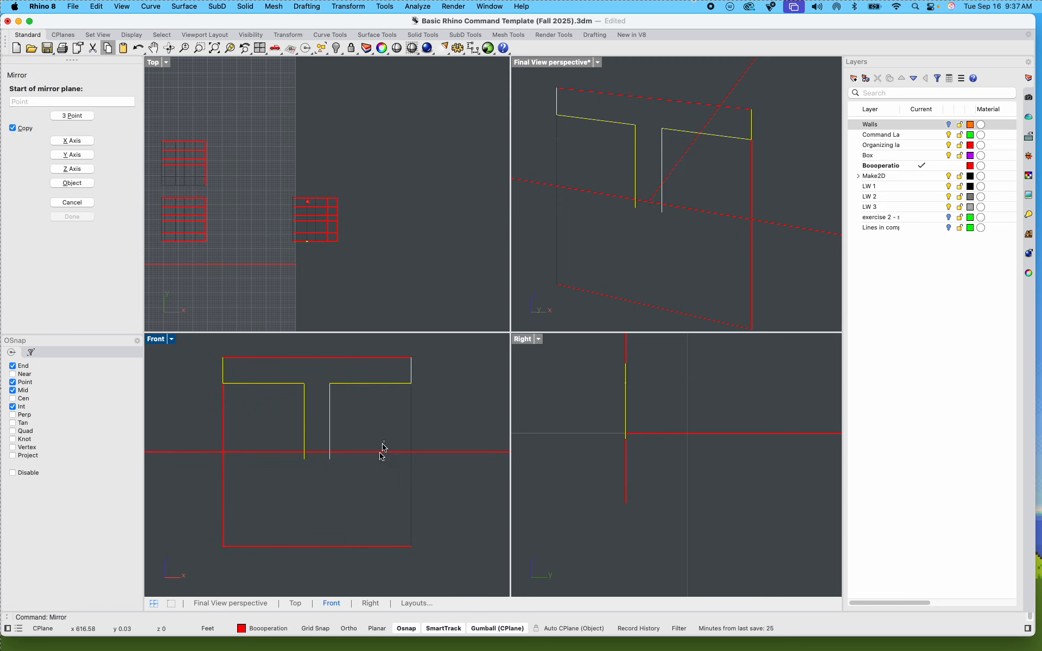
click(317, 451)
click(395, 460)
click(455, 505)
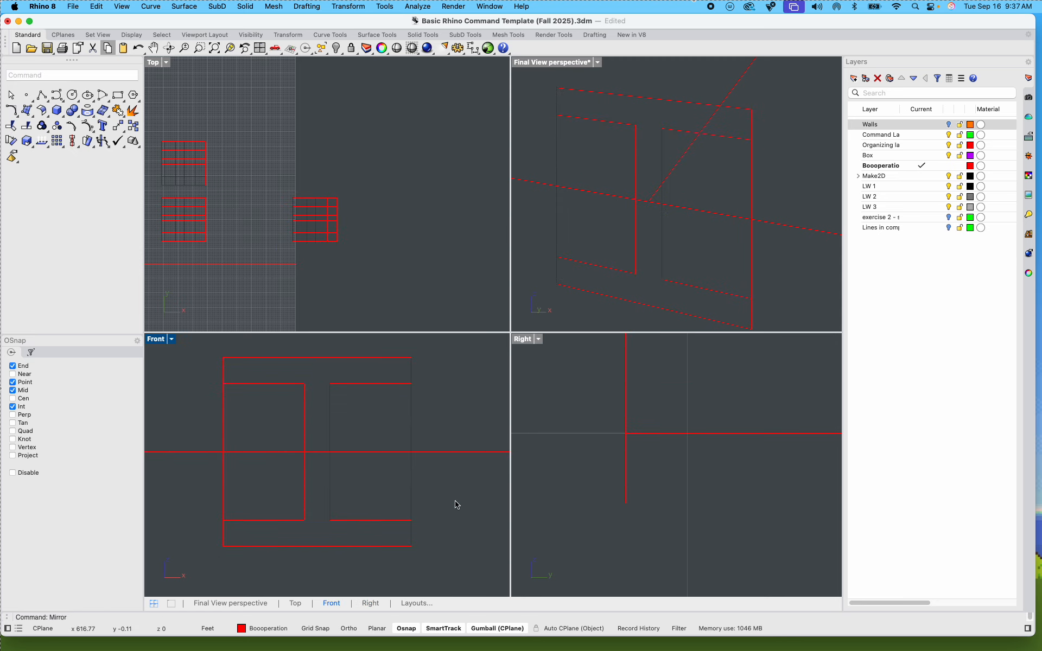
Step: Trim away the square's two vertical sides between the flanges, using all profile curves except the centre line as cutters
drag(236, 405, 420, 524)
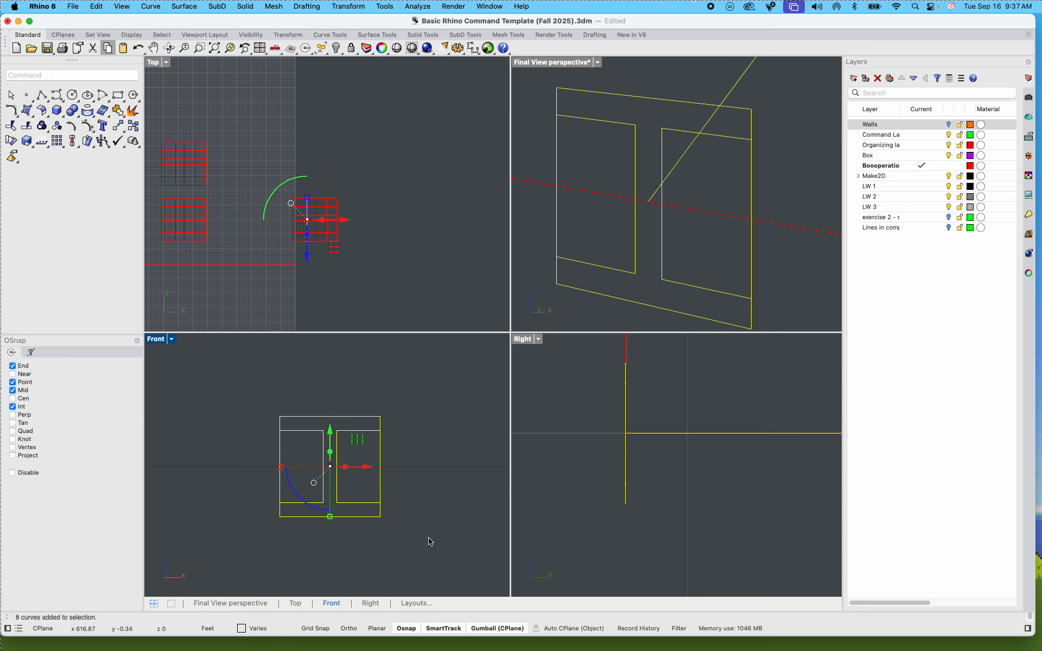
super+click(676, 169)
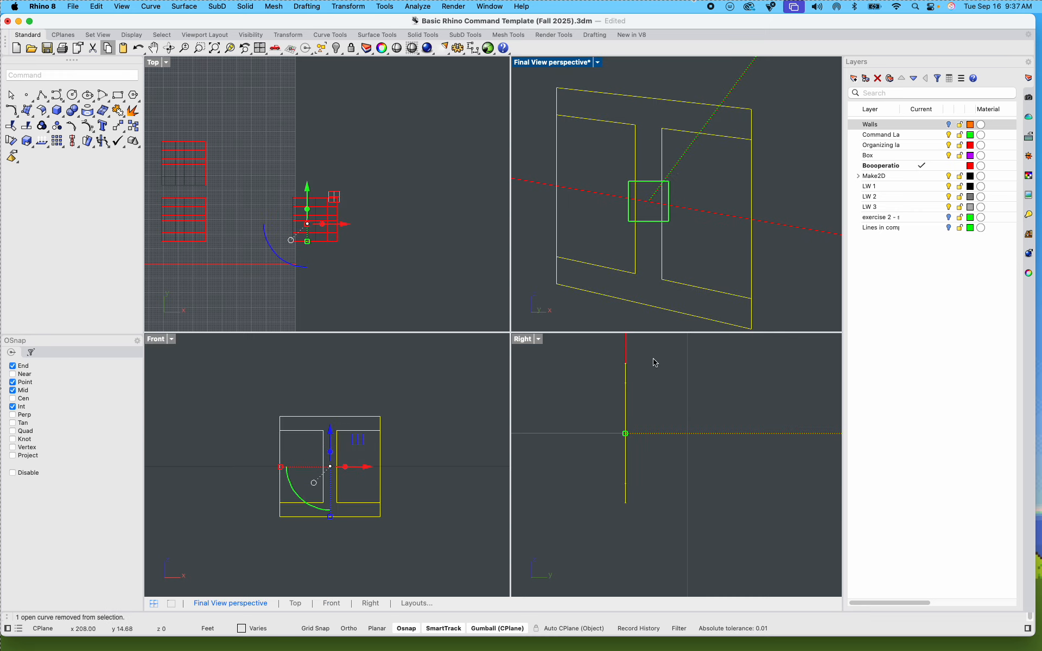
scroll(326, 499, up, 3)
text(trim)
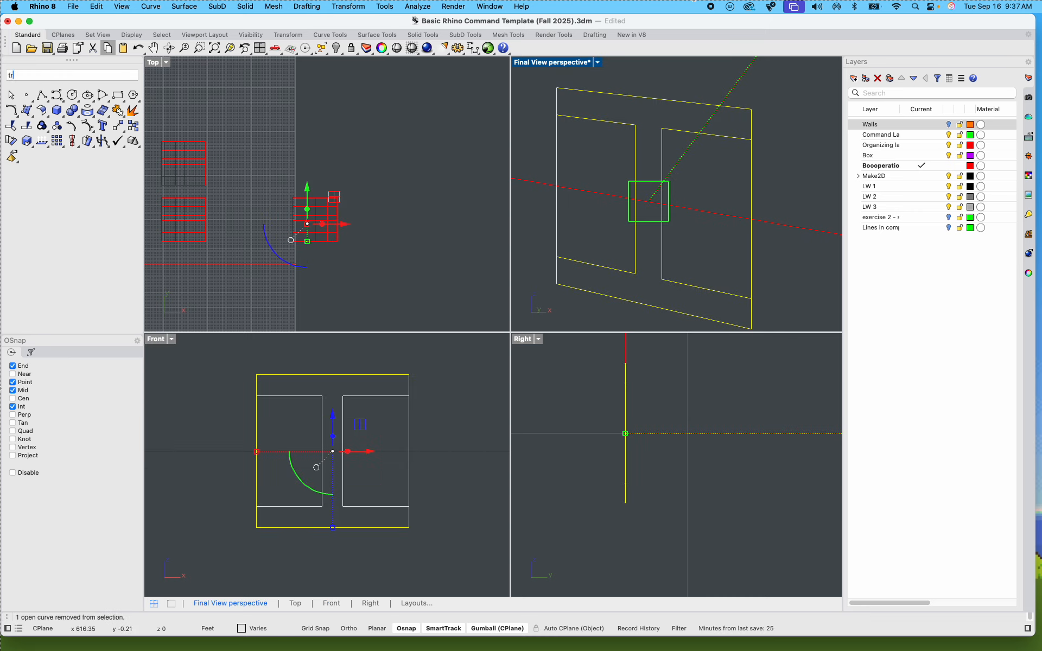
key(Return)
drag(269, 425, 232, 426)
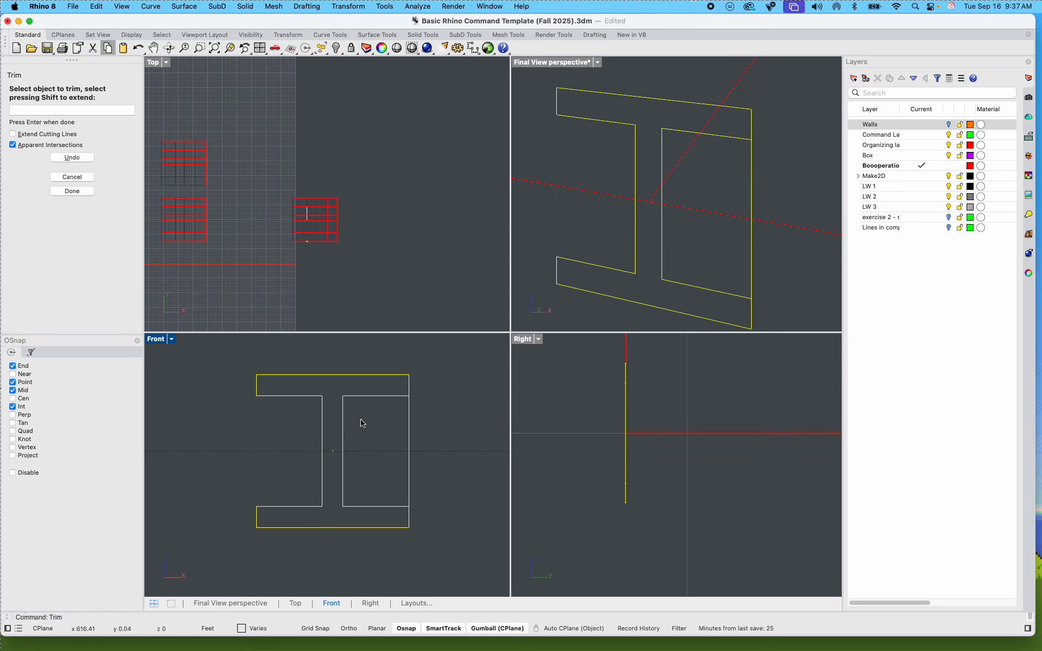
drag(426, 421, 379, 419)
right_drag(427, 446, 429, 449)
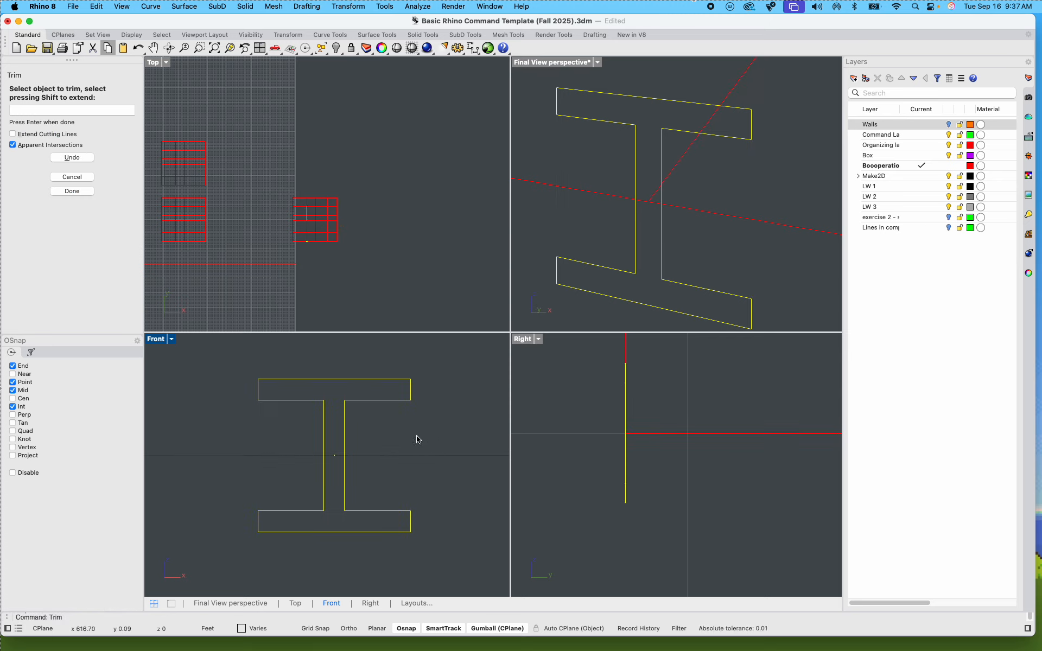
right_click(391, 434)
click(389, 434)
Step: Try to join the upper-left stepped curve with the top flange edge of the I-beam profile
click(345, 417)
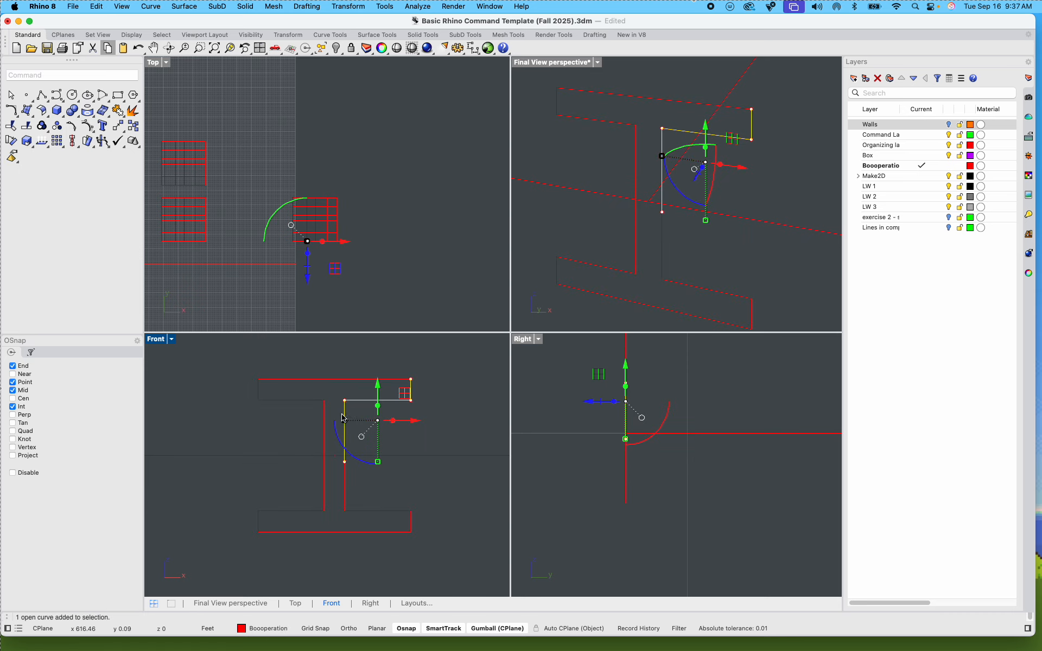
click(325, 405)
scroll(292, 391, up, 6)
shift+click(263, 370)
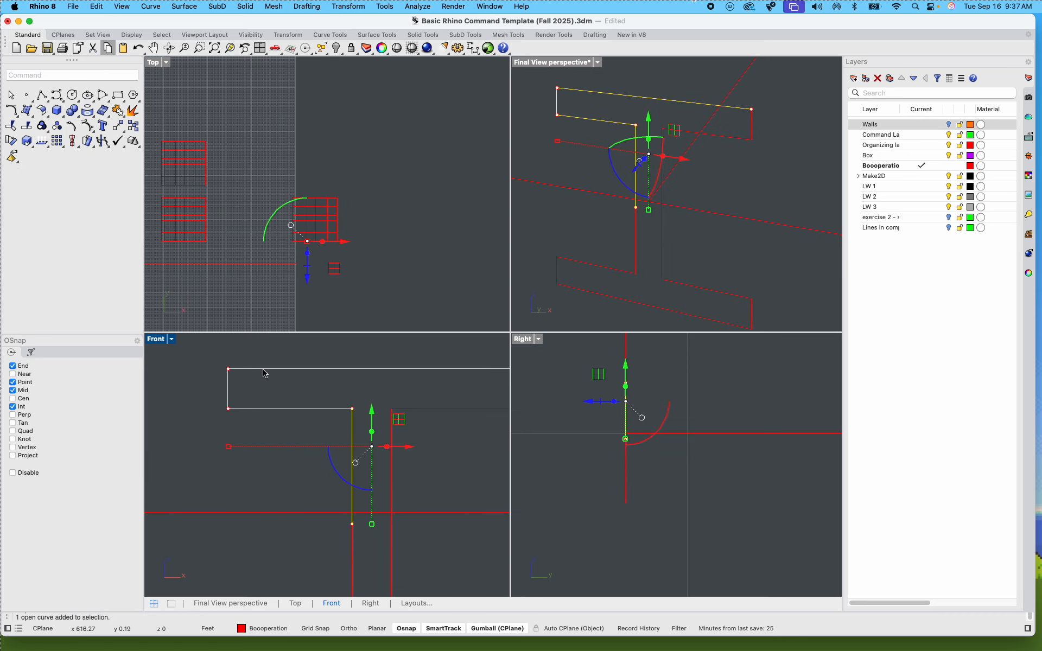
key(super+j)
click(279, 388)
scroll(286, 390, down, 6)
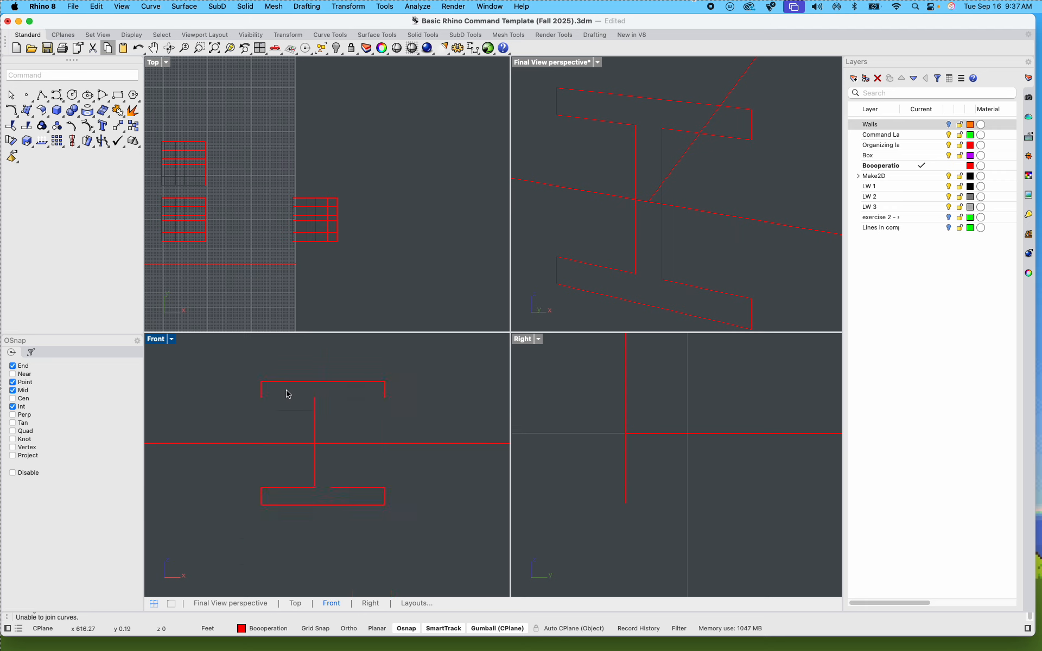
Step: Join the top flange edge with the upper-right stepped curve of the I-beam profile
click(343, 381)
shift+click(344, 404)
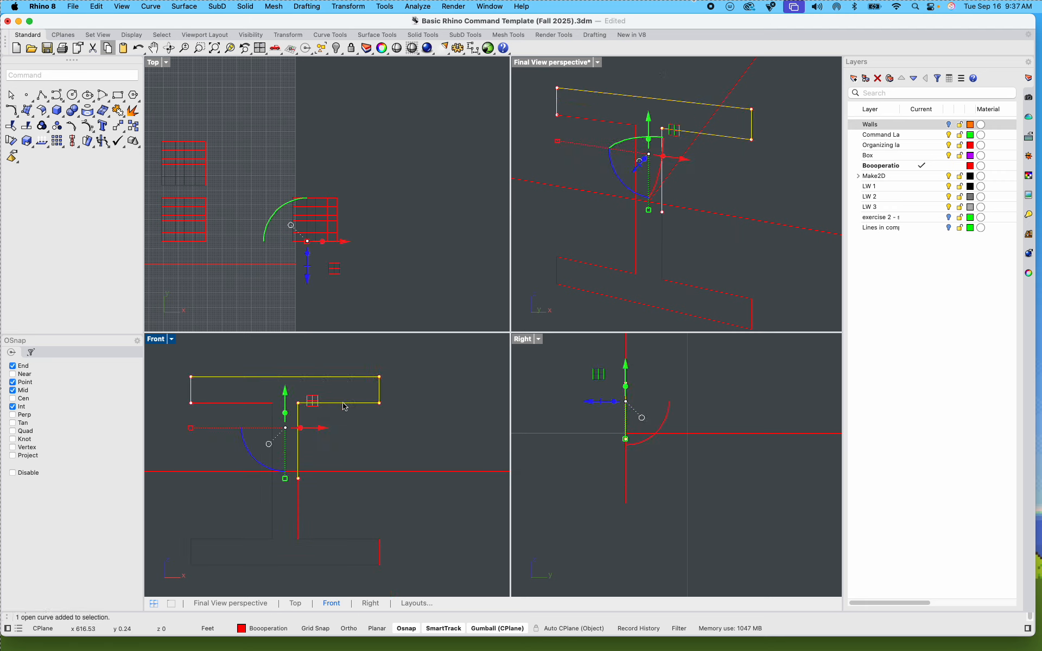
key(super+j)
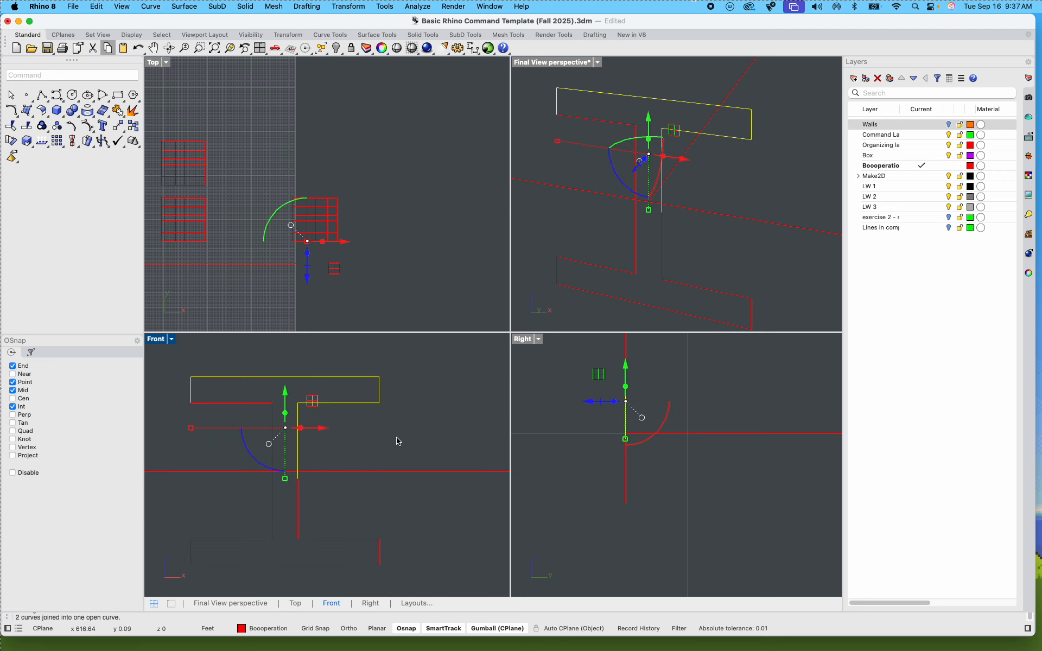
click(407, 435)
Step: Examine how the joined top flange curve and the upper-left stepped curve meet in the I-beam profile
click(354, 409)
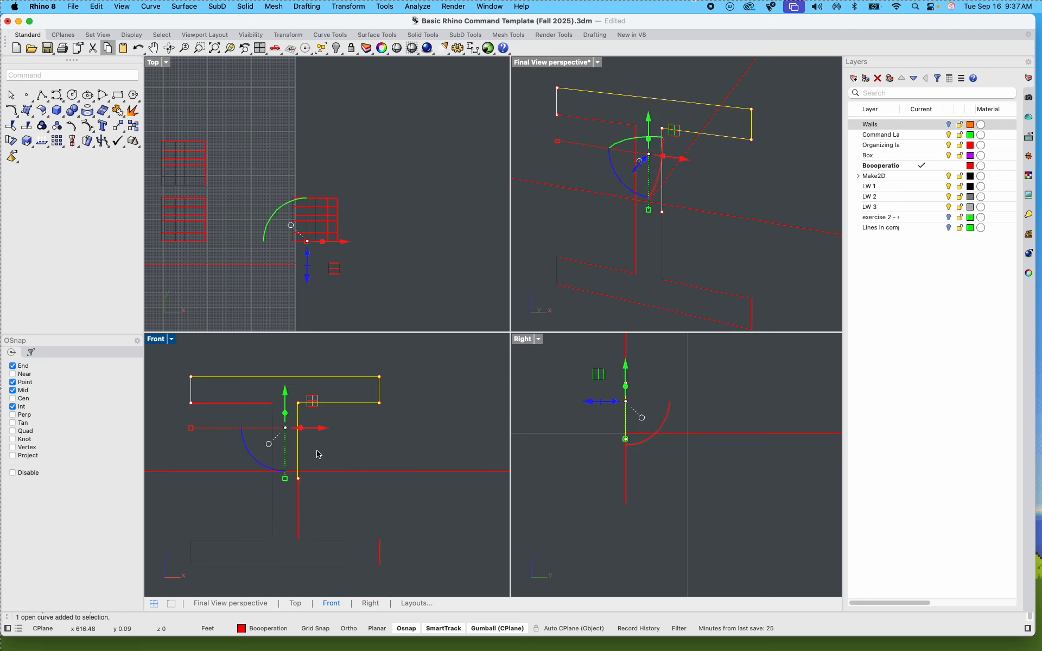
click(243, 408)
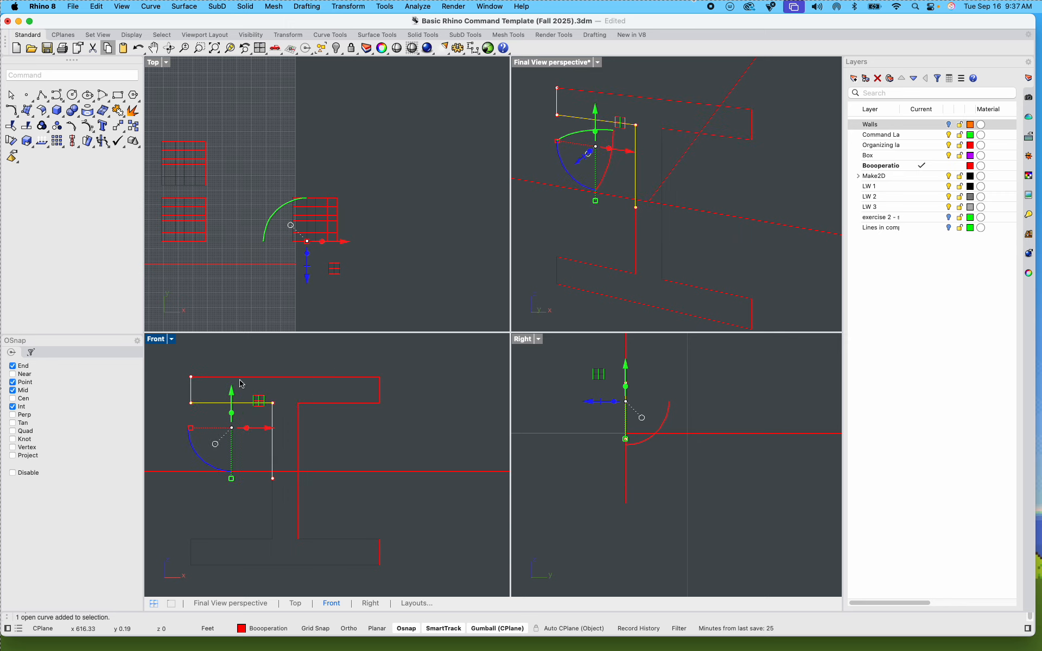
click(241, 382)
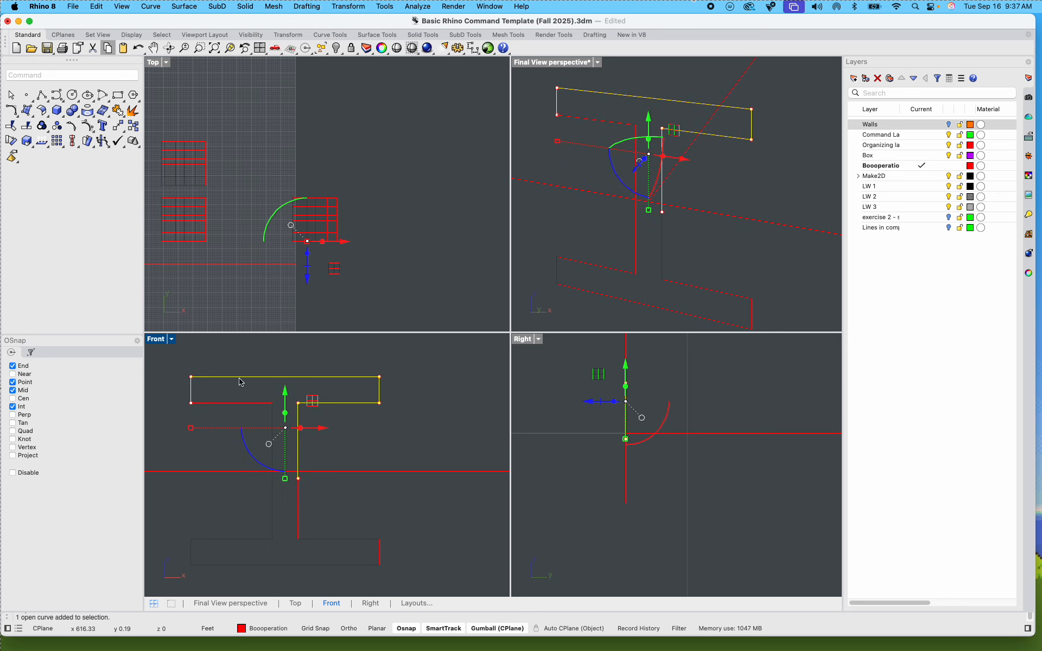
scroll(172, 388, up, 8)
click(291, 394)
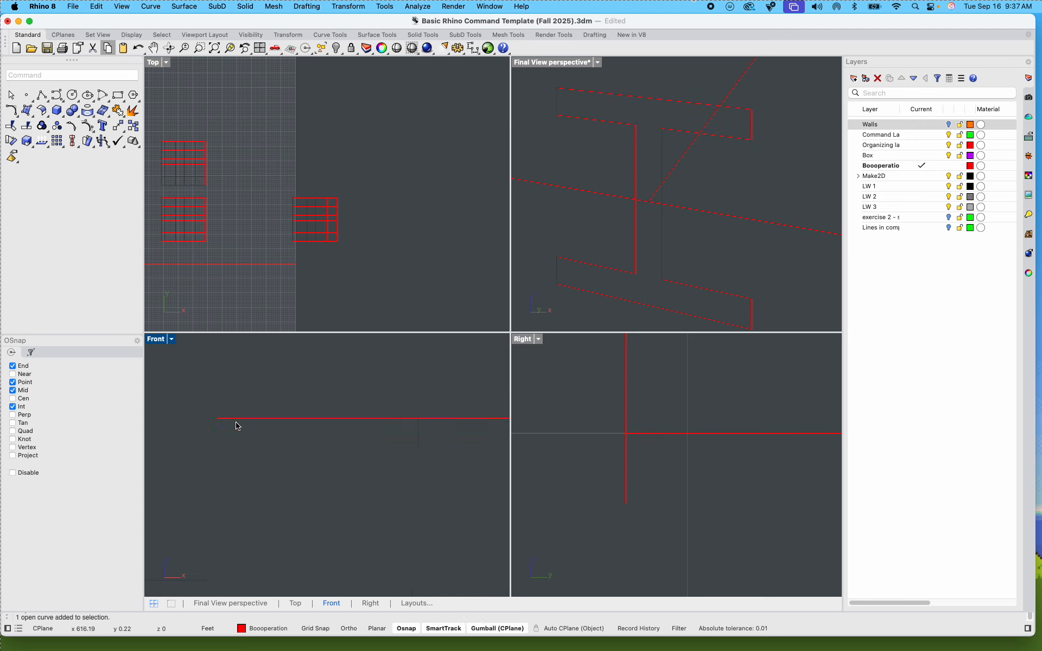
click(354, 432)
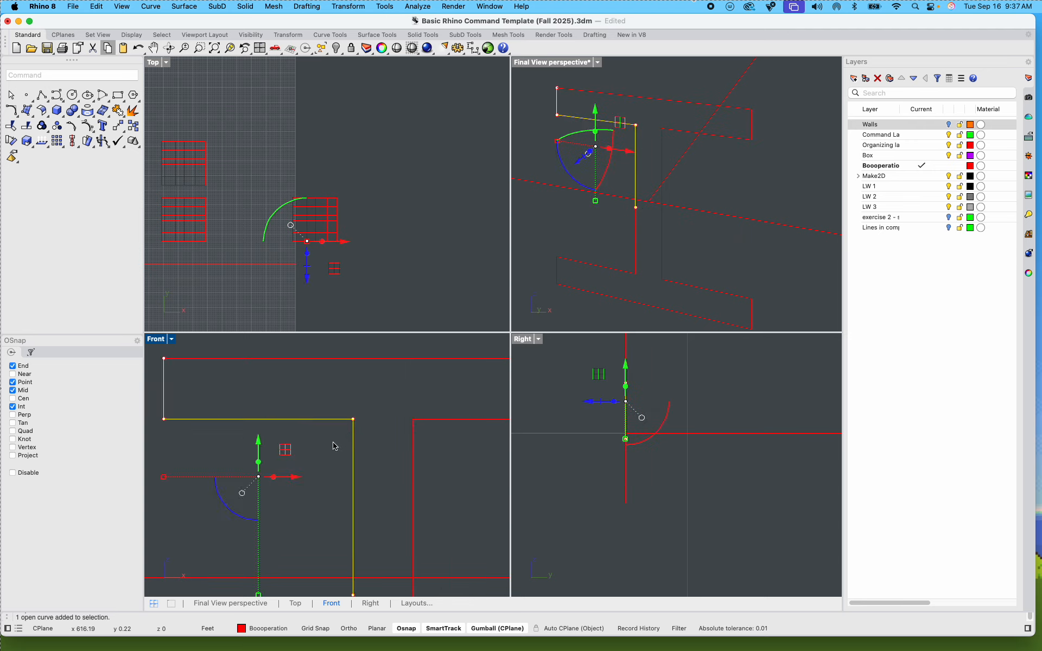
scroll(354, 432, down, 5)
scroll(305, 415, up, 5)
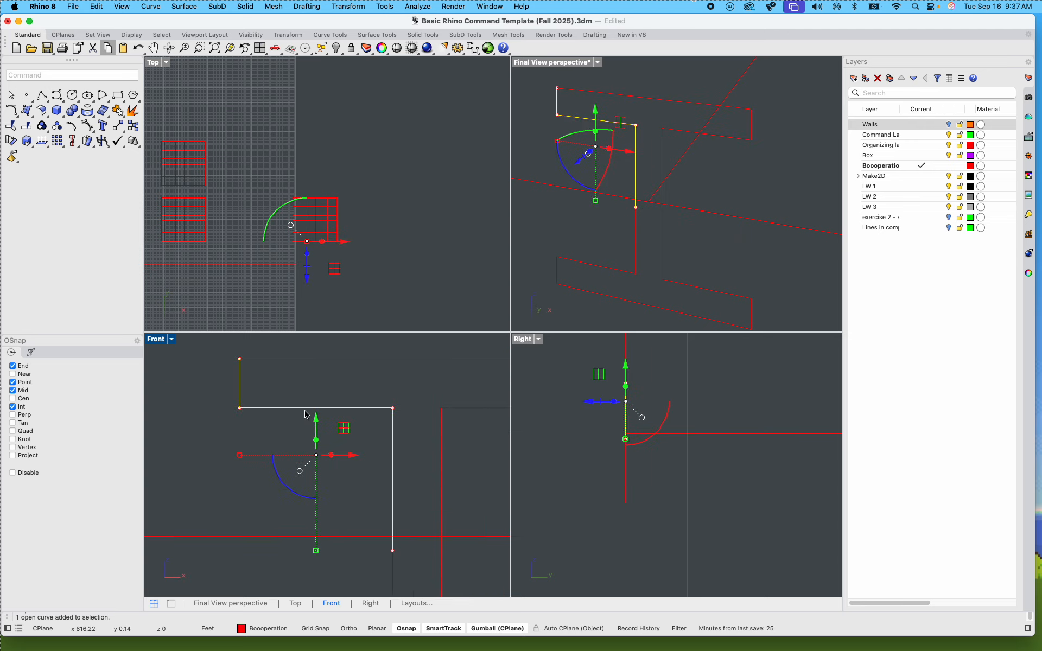
scroll(306, 468, down, 3)
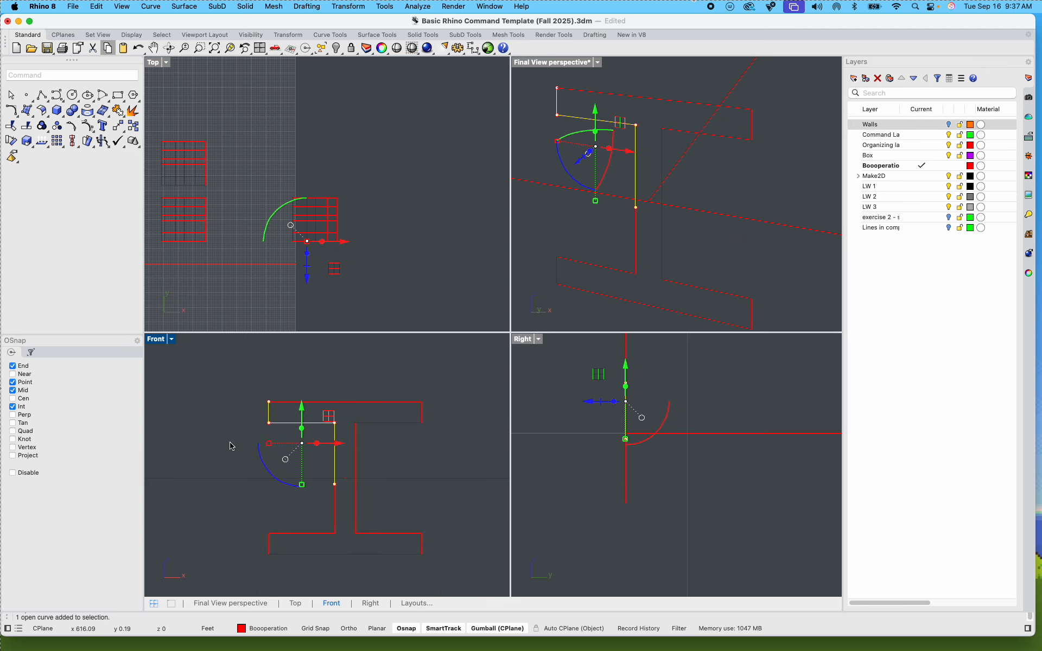
click(233, 444)
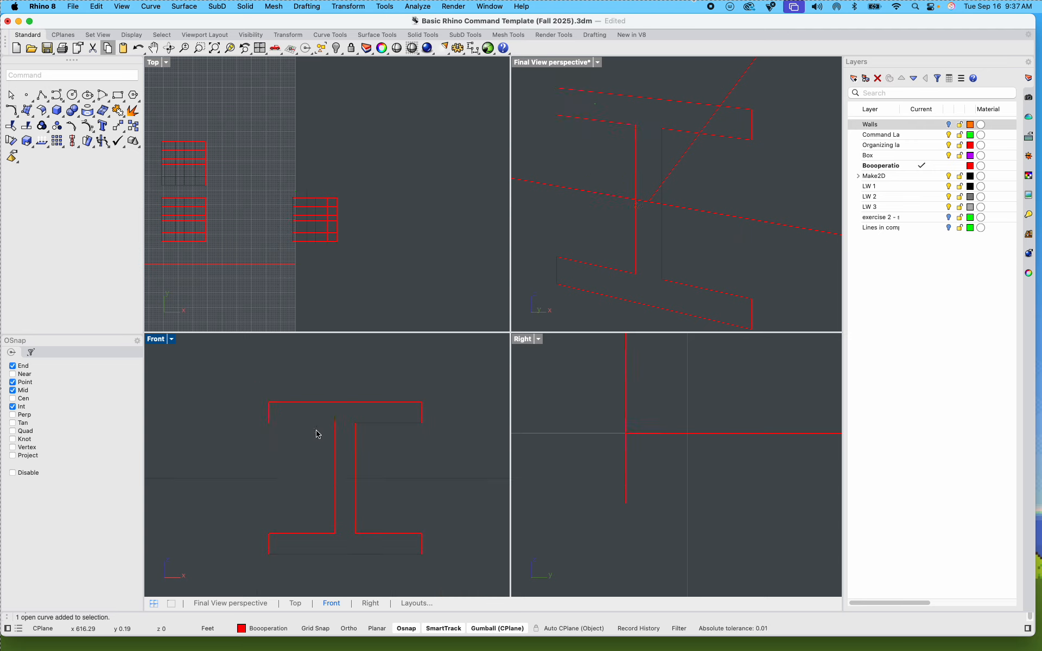
Step: Trace the whole I-beam outline with one closed polyline snapped to its corners, and select the closed curve in the perspective view
click(43, 96)
click(416, 405)
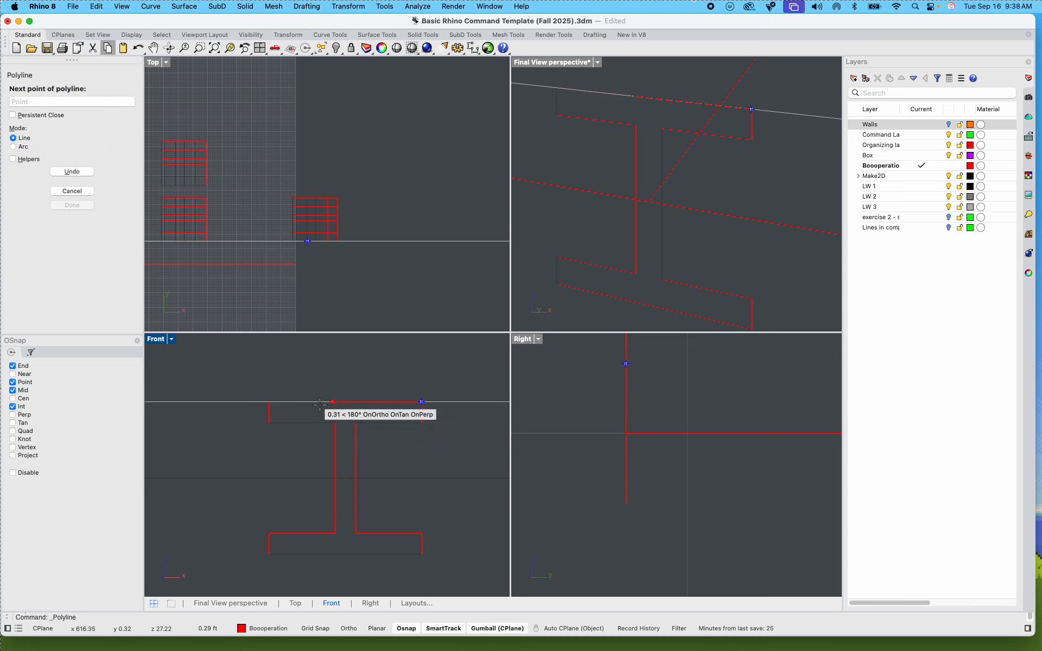
click(266, 404)
click(268, 423)
click(334, 423)
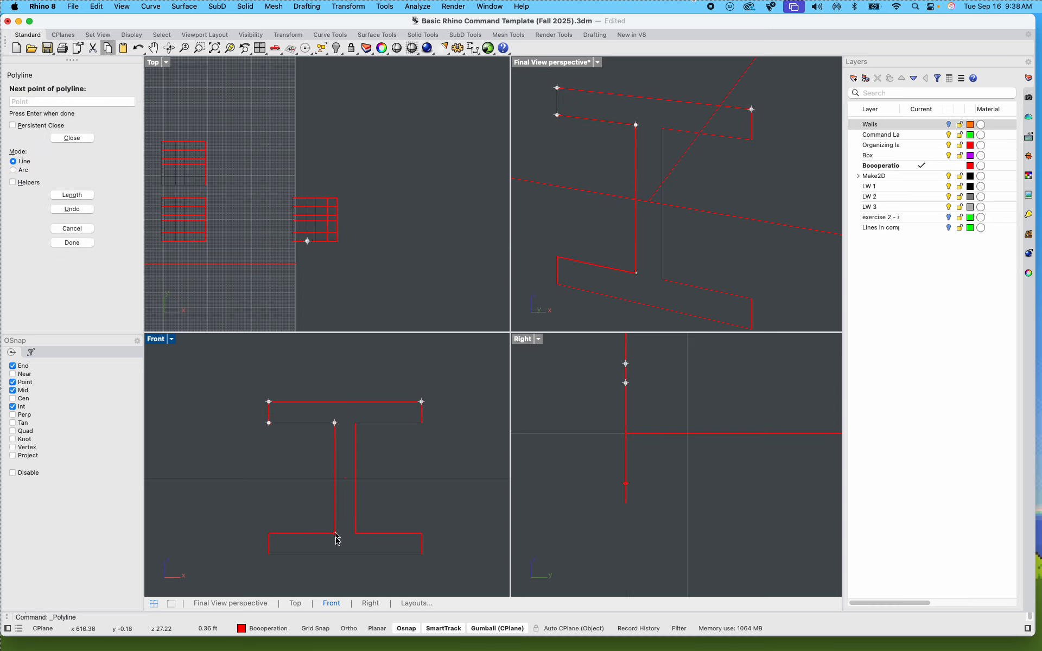
click(335, 534)
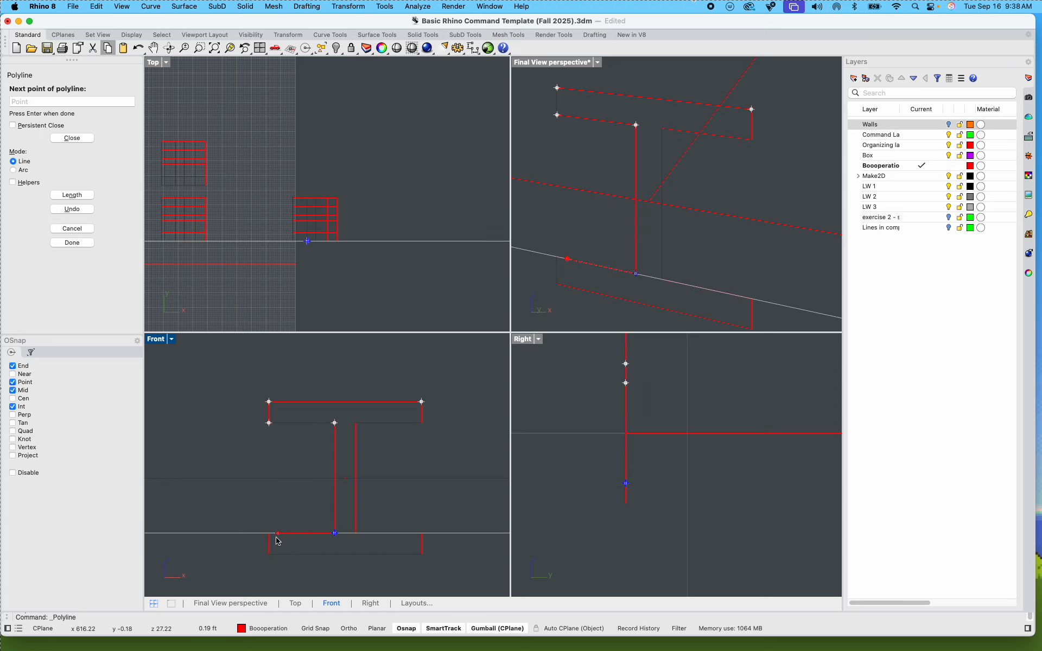
click(357, 533)
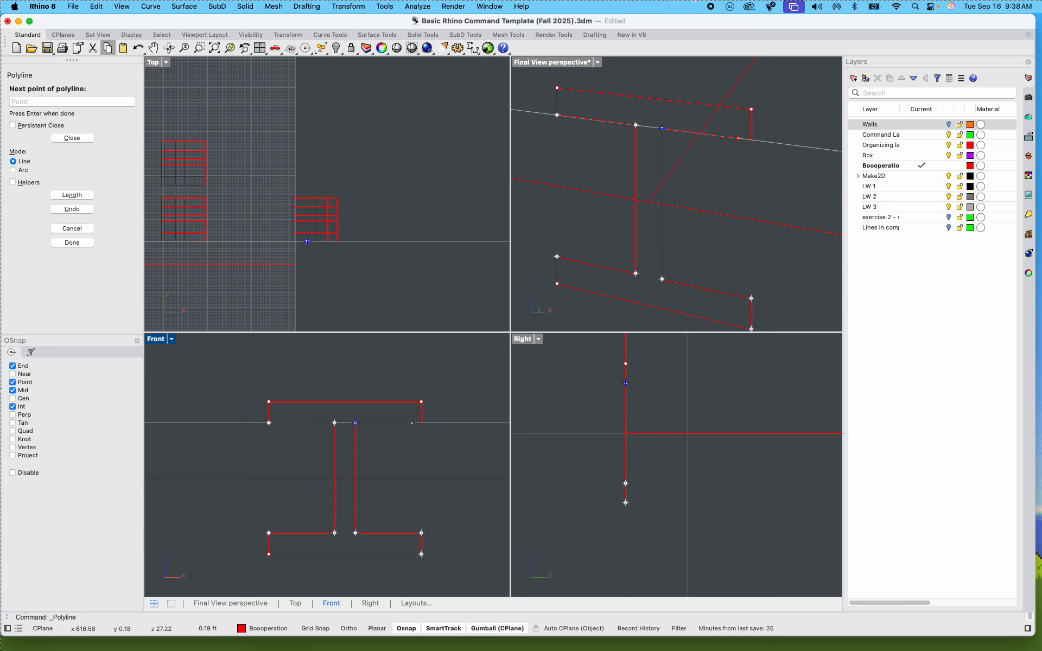
click(355, 423)
click(423, 403)
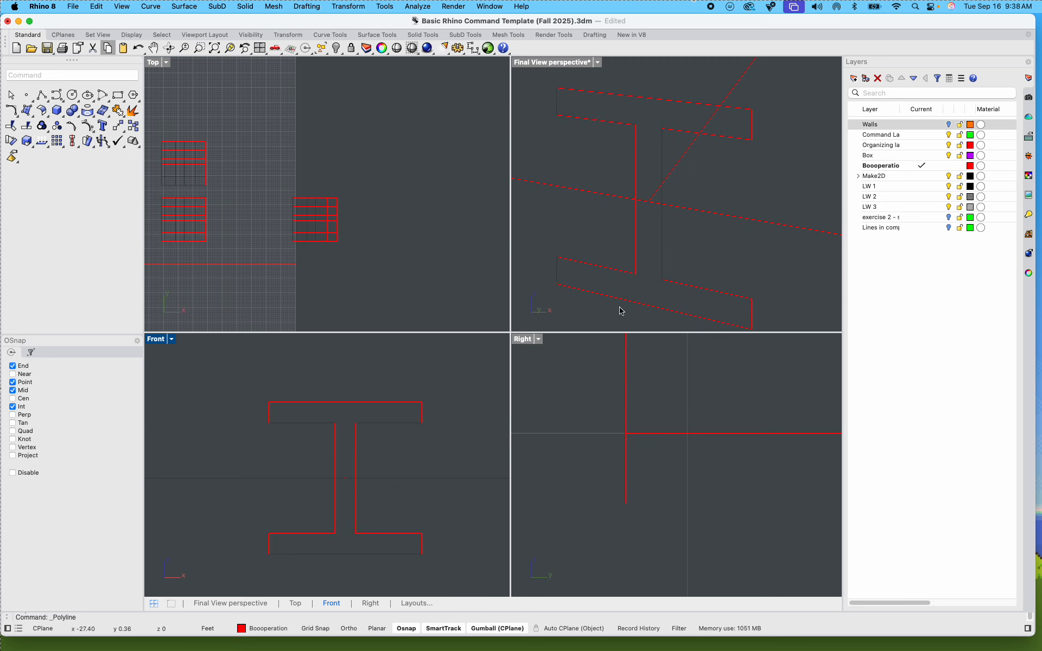
click(637, 261)
click(680, 296)
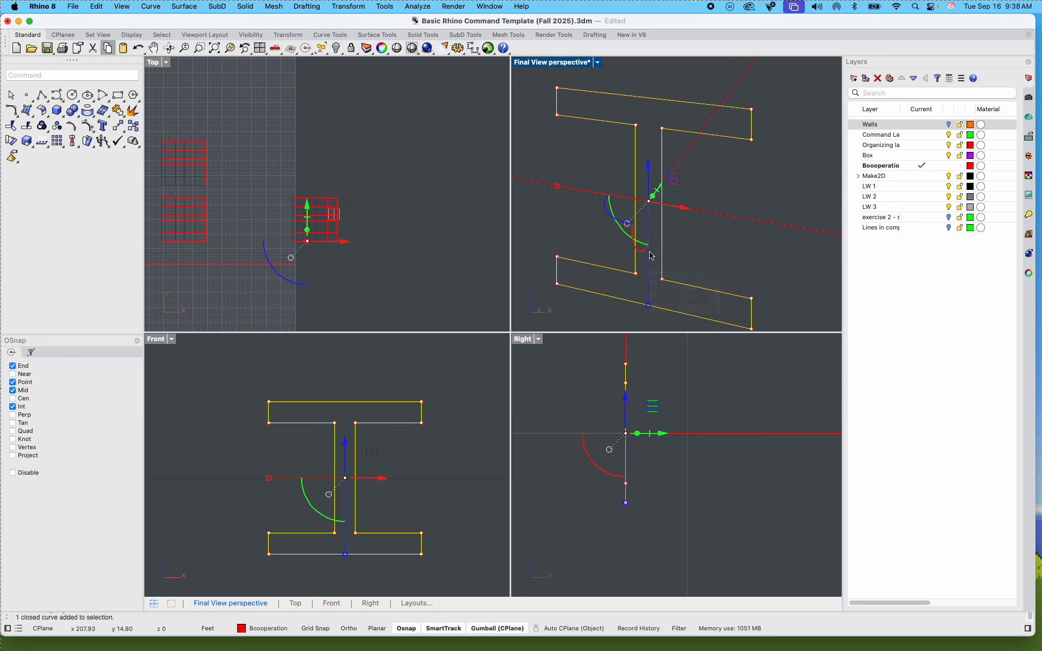
Step: Duplicate the selected closed I-beam profile beside the original, and delete the original profile curves
scroll(646, 246, down, 8)
right_drag(653, 252, 627, 159)
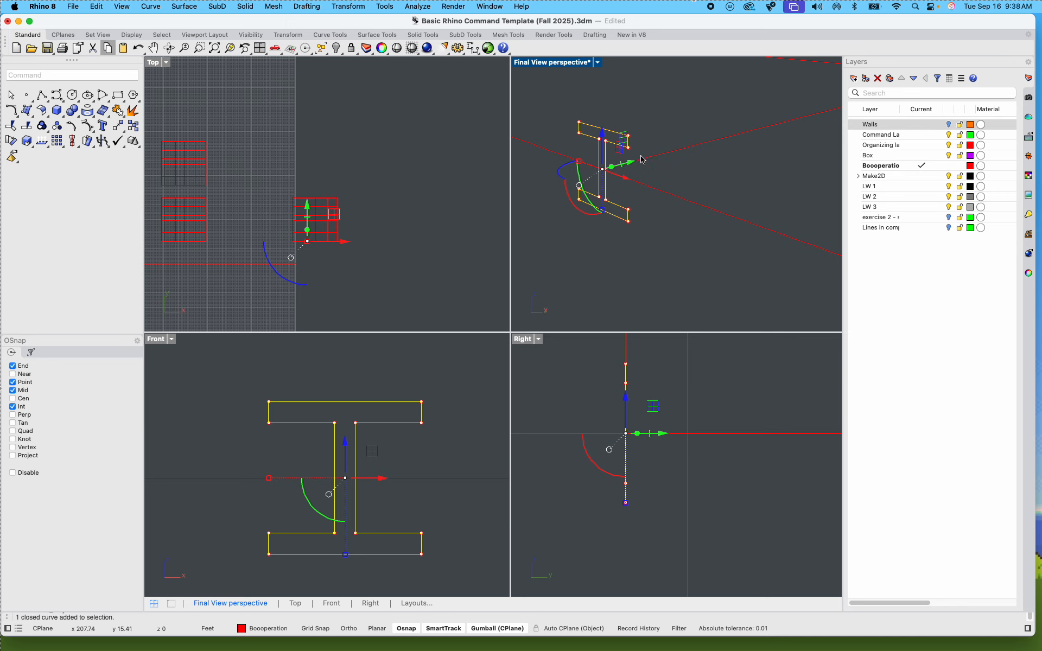
alt+drag(629, 162, 684, 149)
click(576, 150)
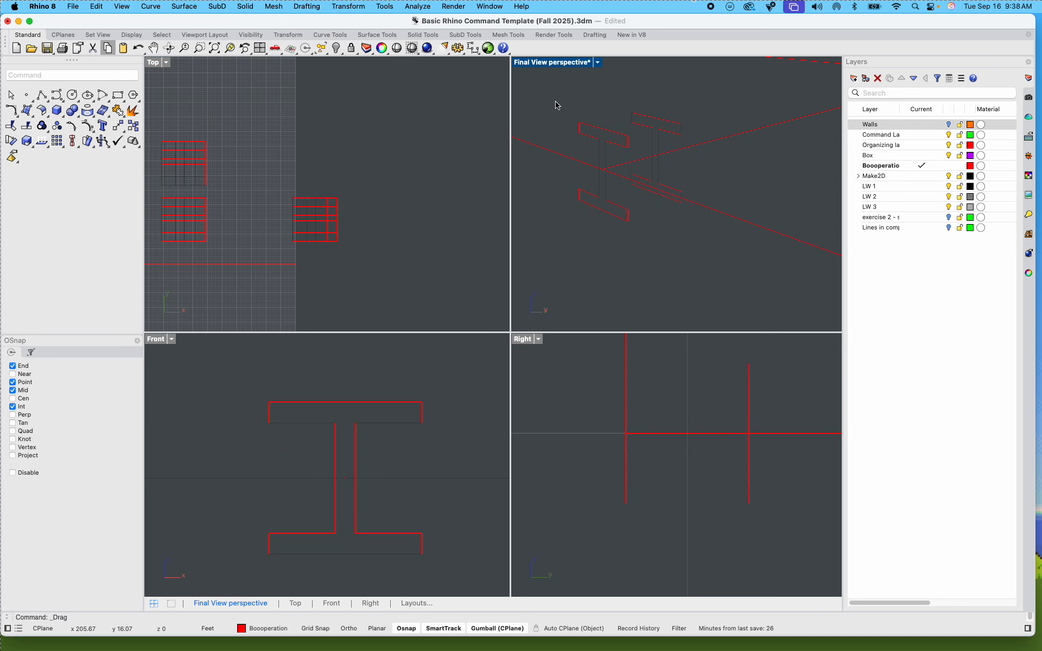
drag(556, 105, 644, 288)
key(Delete)
Step: Move the duplicated profile back to the end of the grid line, and maximize the perspective view
click(655, 130)
drag(679, 150, 628, 176)
shift+right_drag(639, 203, 593, 243)
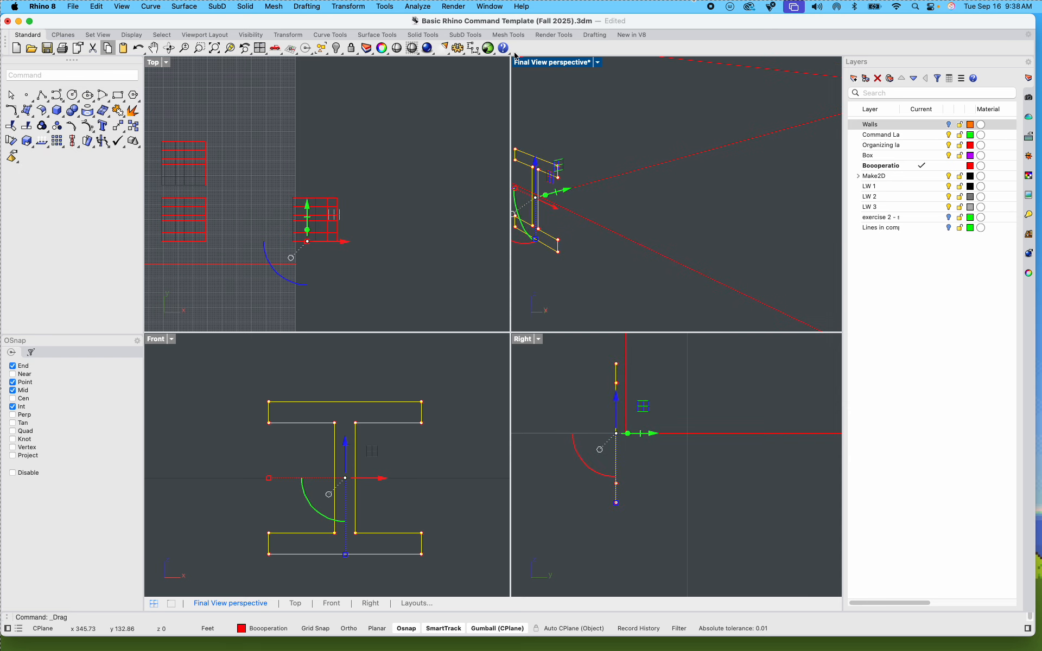
double_click(529, 66)
scroll(521, 206, down, 5)
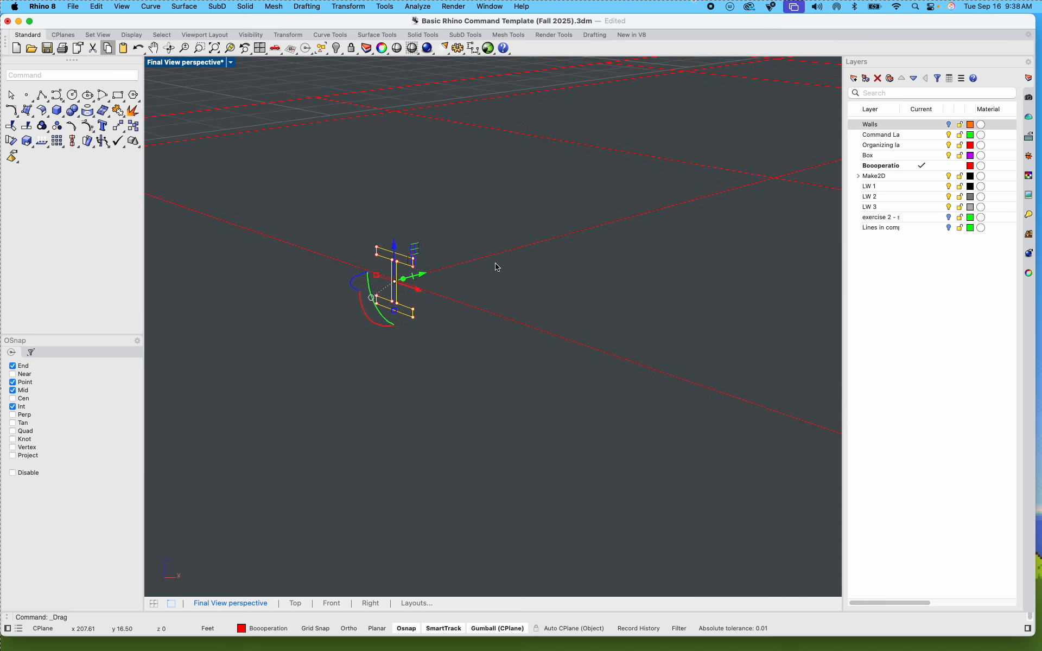
shift+click(485, 297)
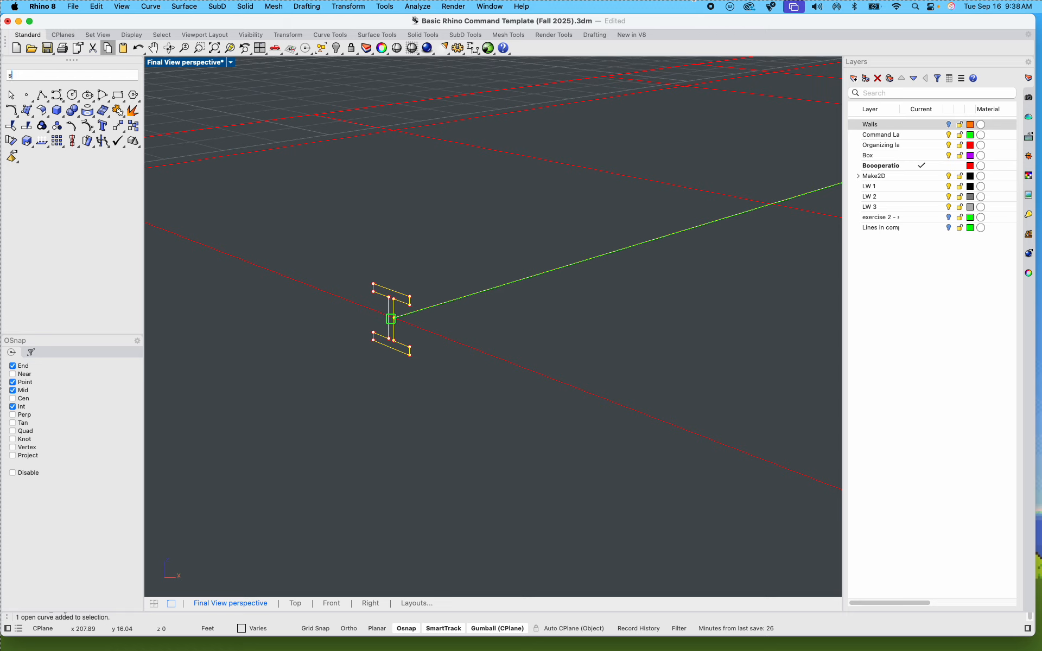
text(Sweep1)
key(Return)
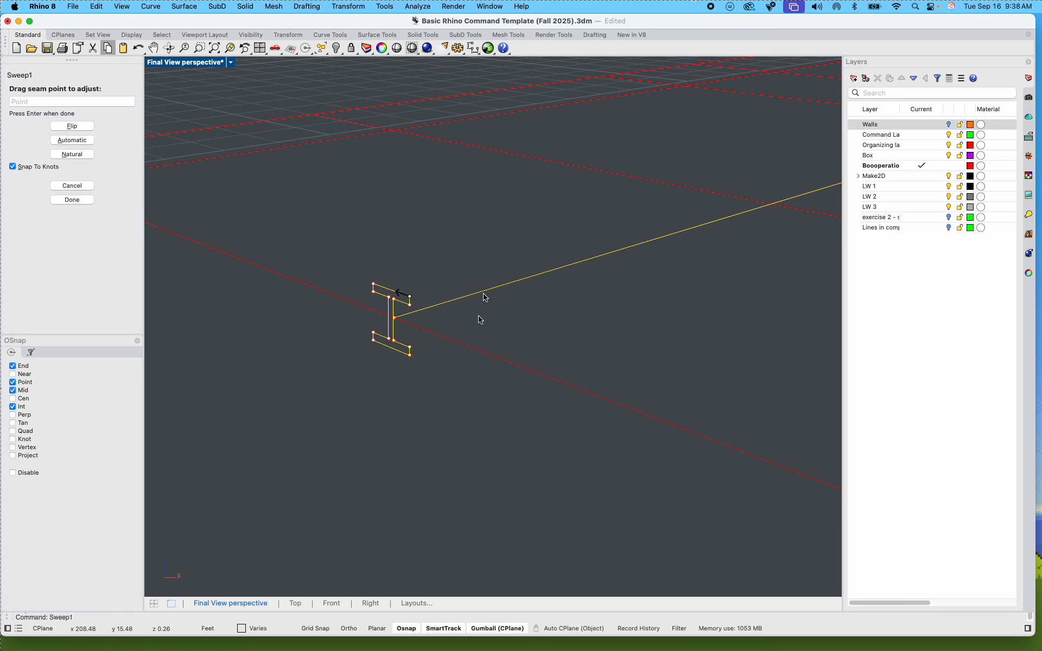
key(Escape)
key(Escape)
Step: Sweep the closed I-beam profile along its grid line with Sweep1, using Freeform frame style, unchanged cross sections and Closed sweep off
scroll(404, 290, up, 5)
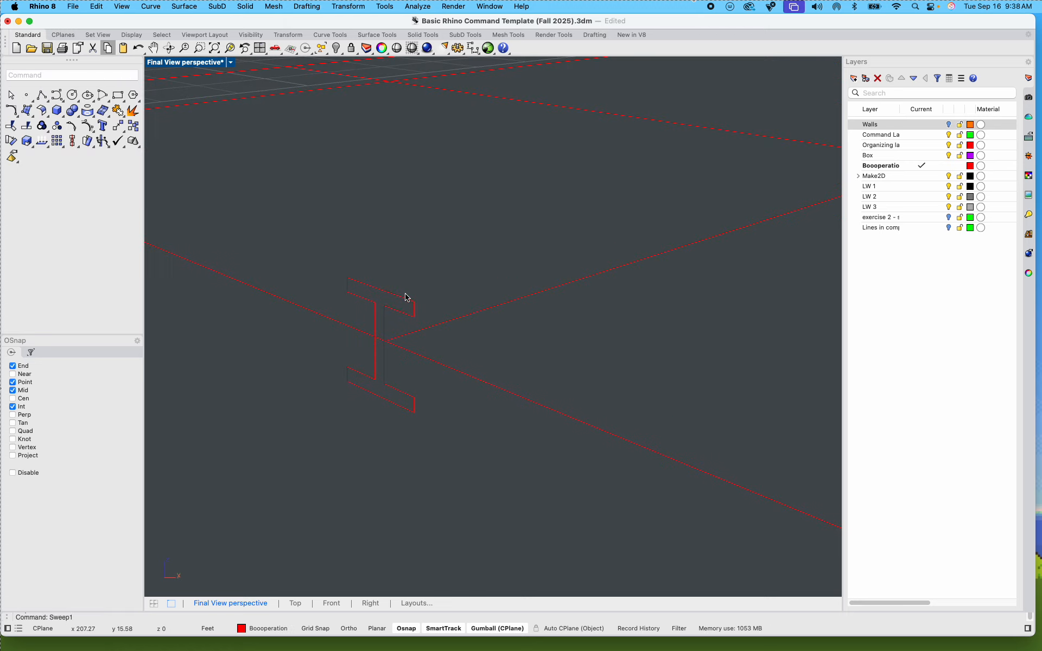
right_click(403, 295)
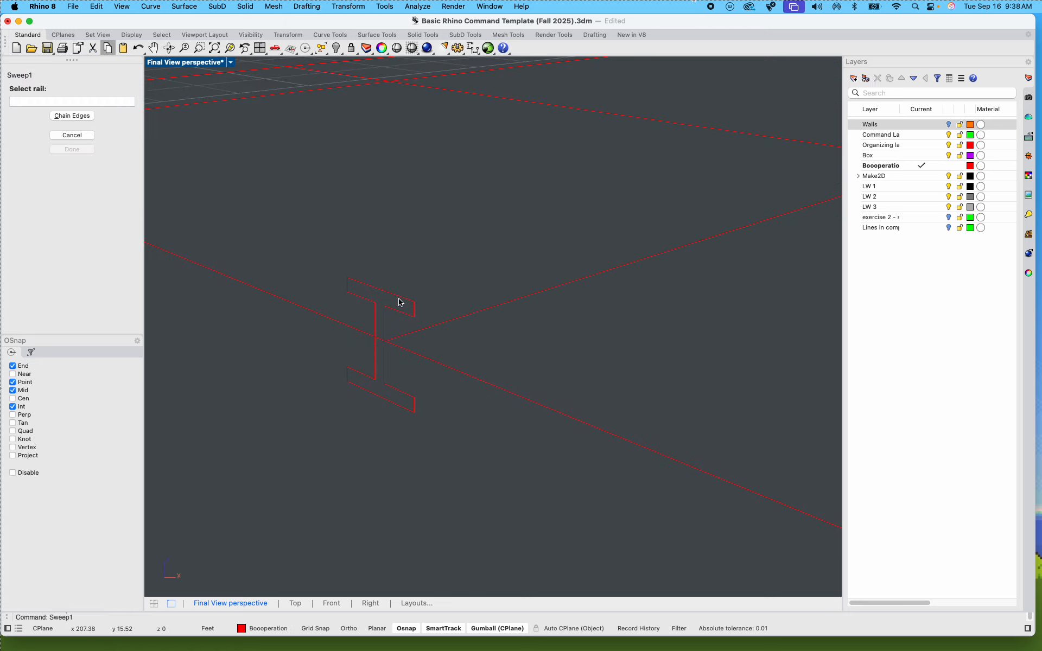
click(431, 326)
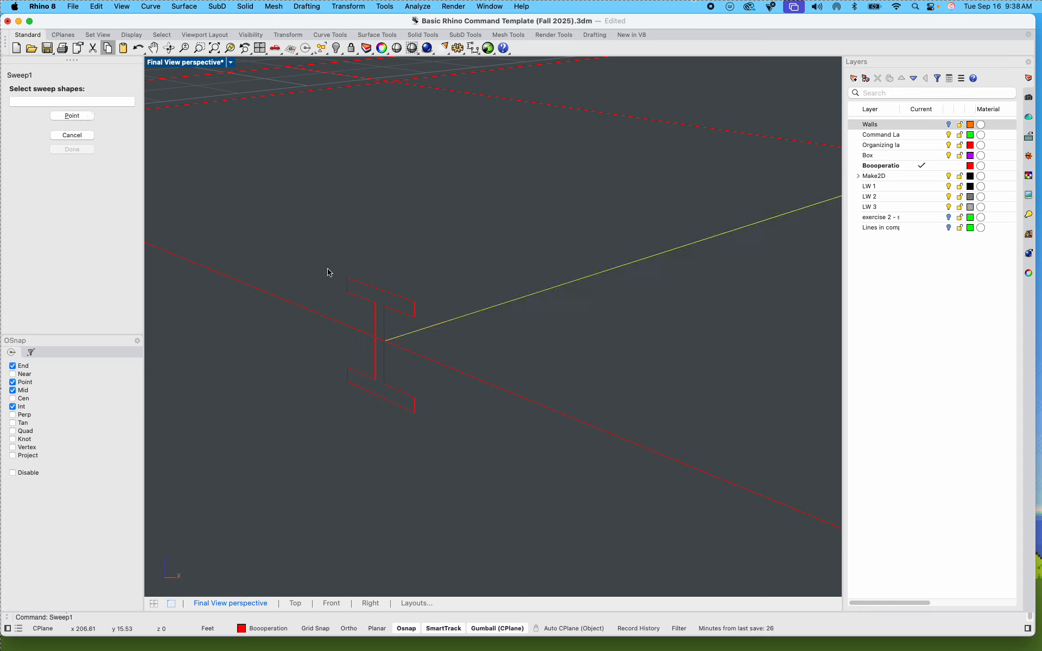
click(356, 285)
key(Return)
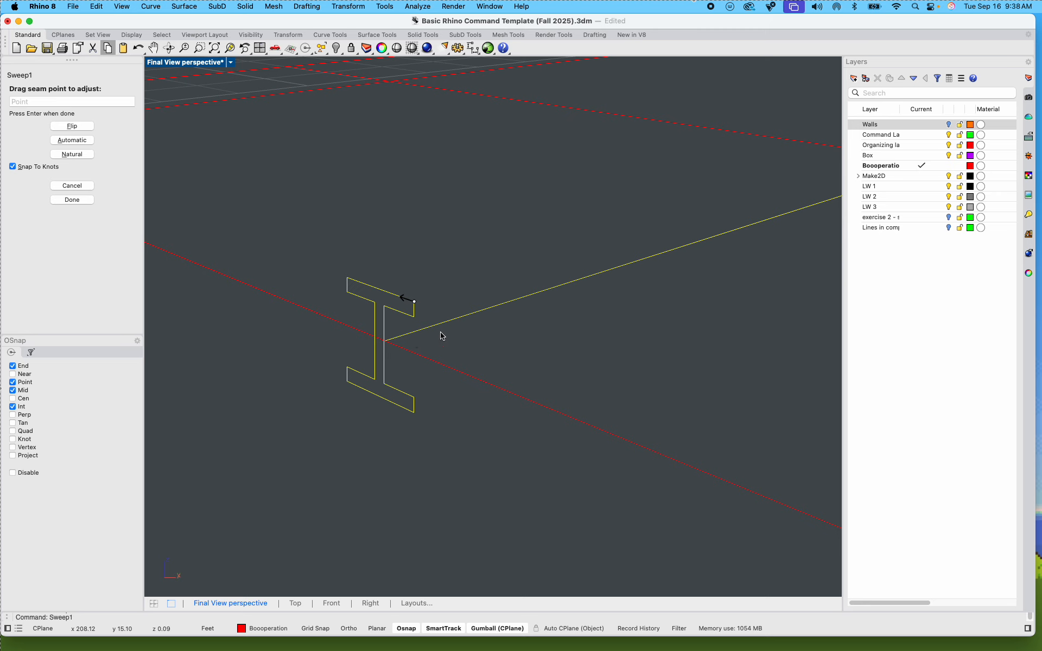
key(Return)
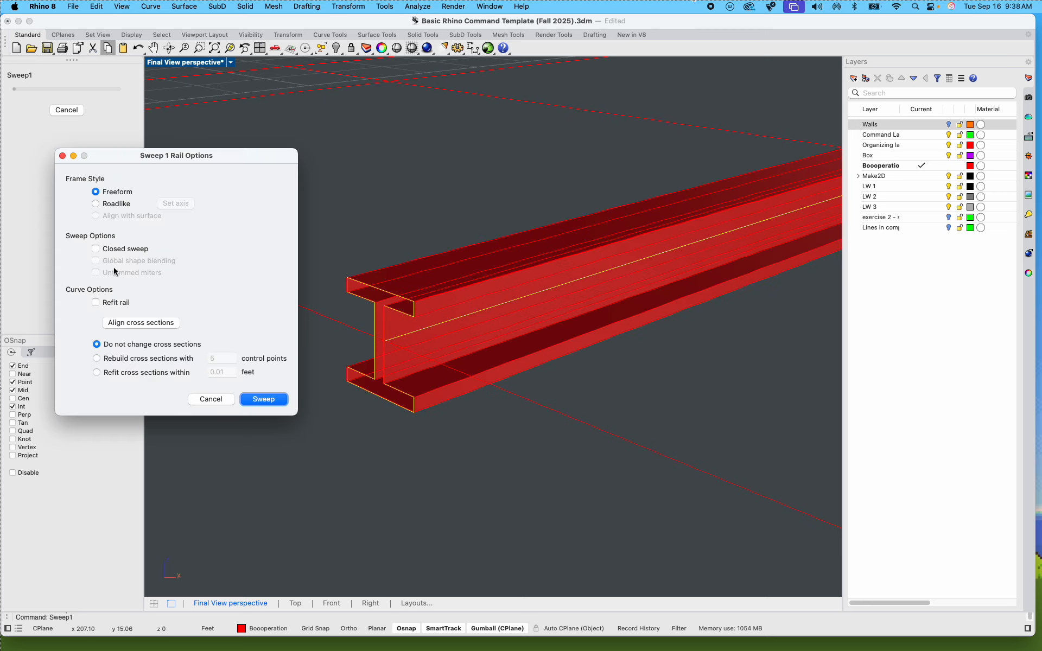
click(97, 249)
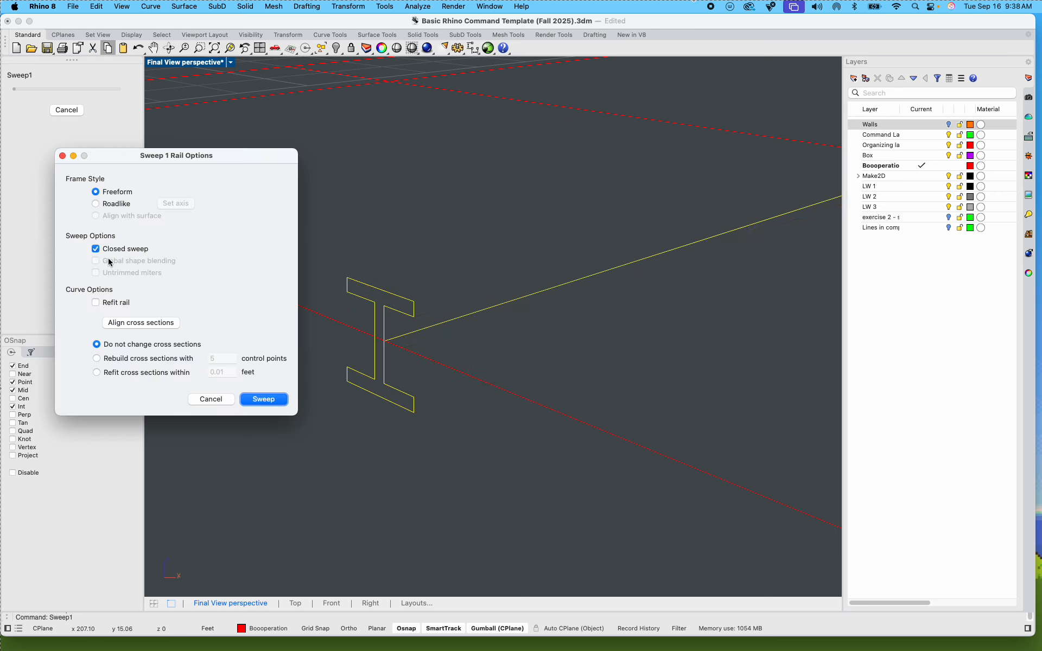
click(96, 250)
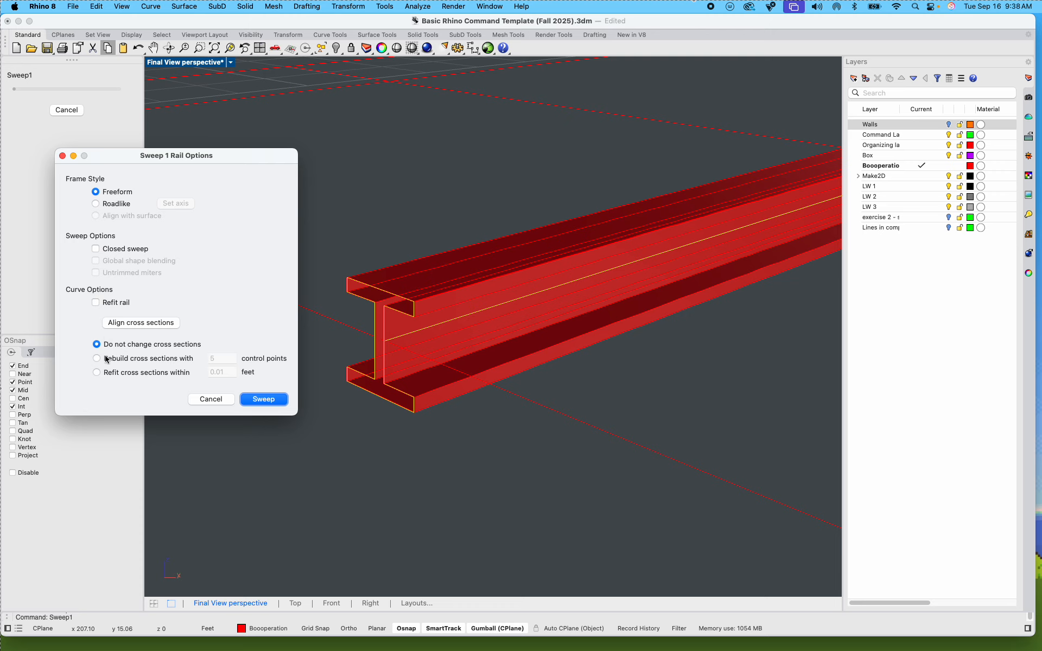
click(97, 249)
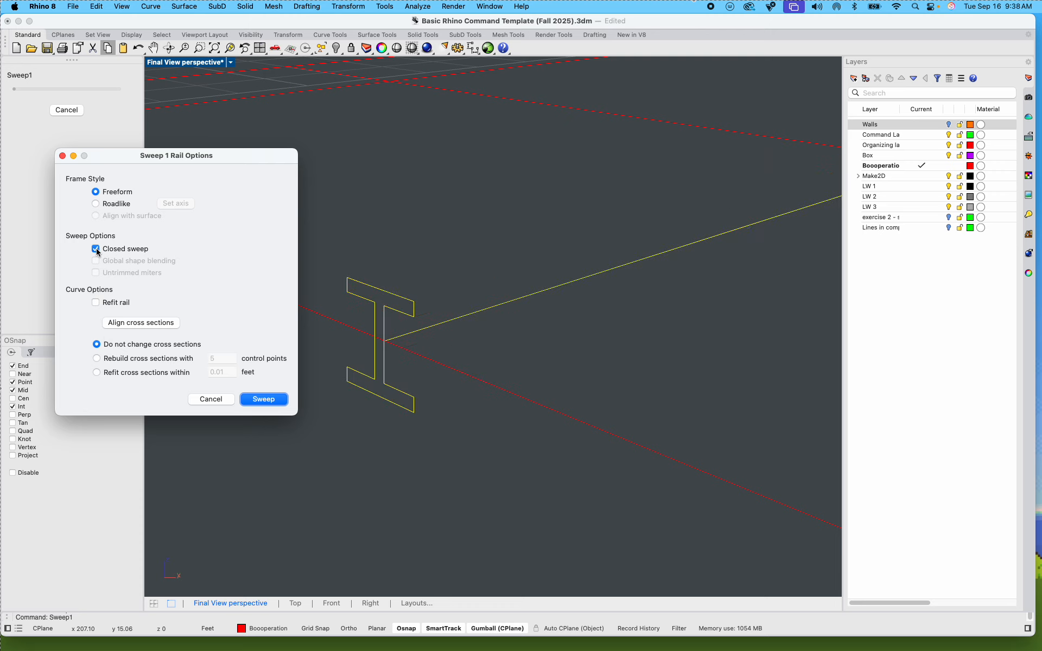
click(96, 249)
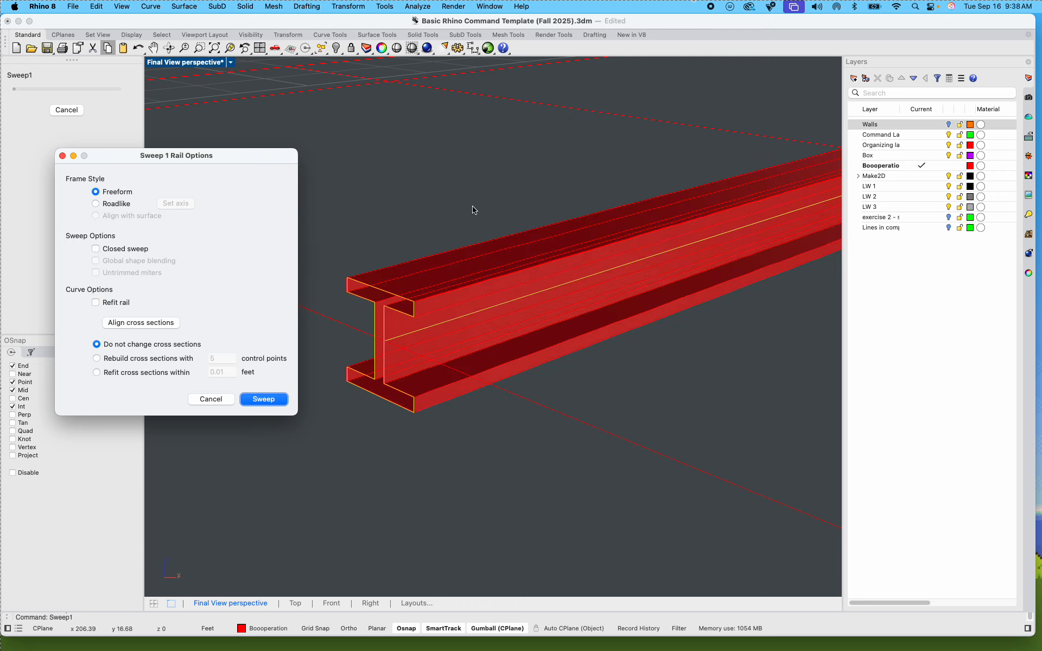
click(266, 402)
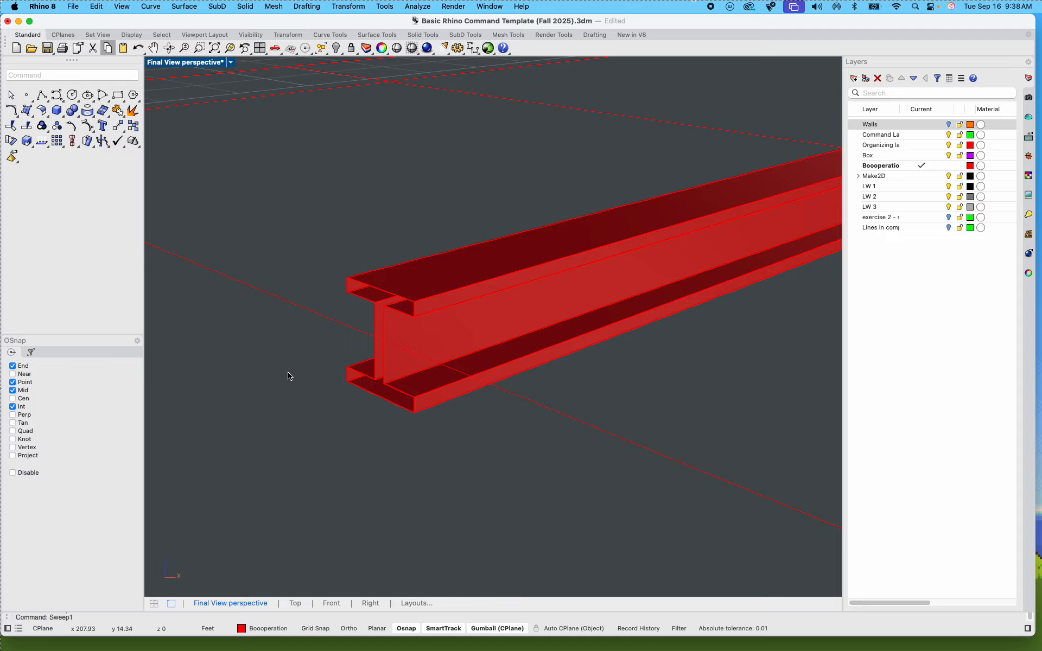
Step: Cap both open ends of the swept I-beam to make it a closed solid
click(429, 305)
text(cap)
key(Return)
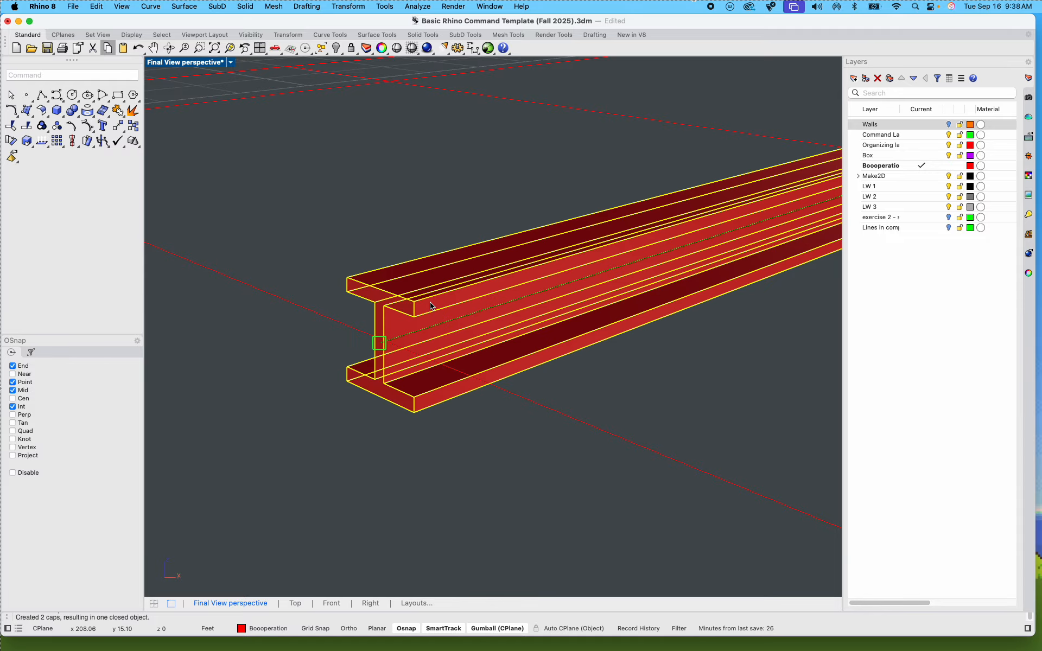
click(398, 205)
Step: Copy the capped I-beam from the center of its web end onto three other parallel grid lines
right_drag(395, 274, 376, 294)
click(376, 295)
scroll(376, 295, down, 5)
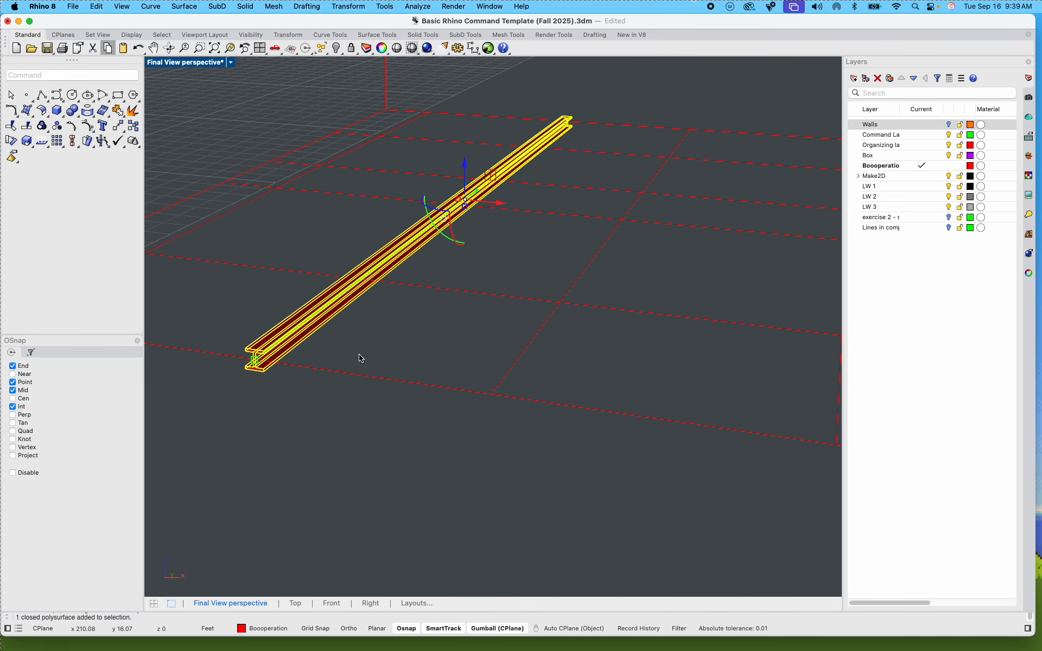
key(Return)
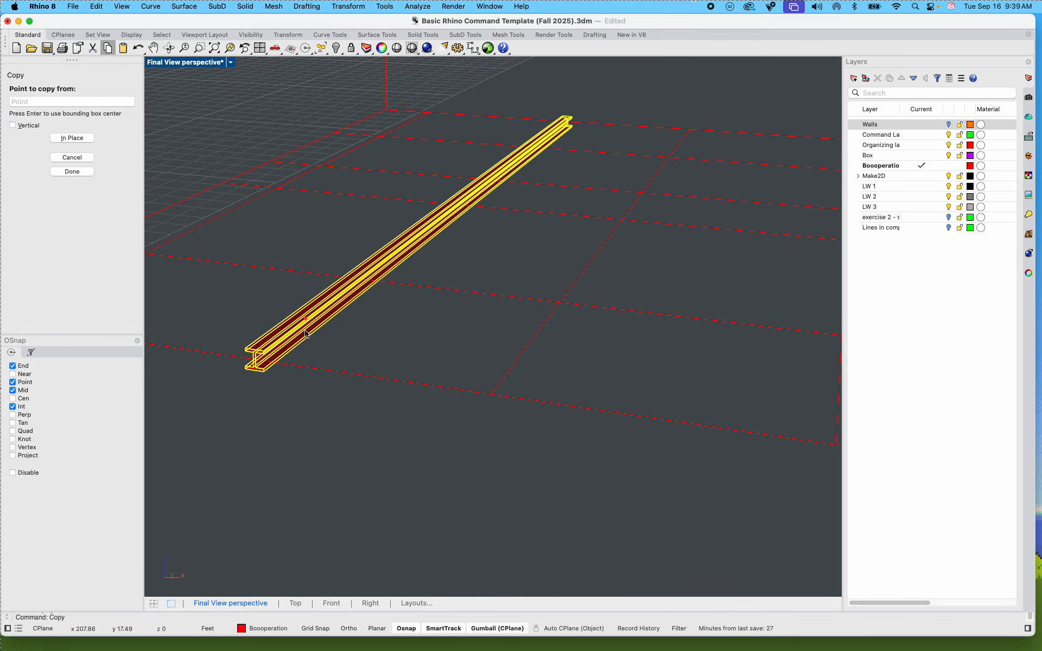
scroll(365, 281, up, 8)
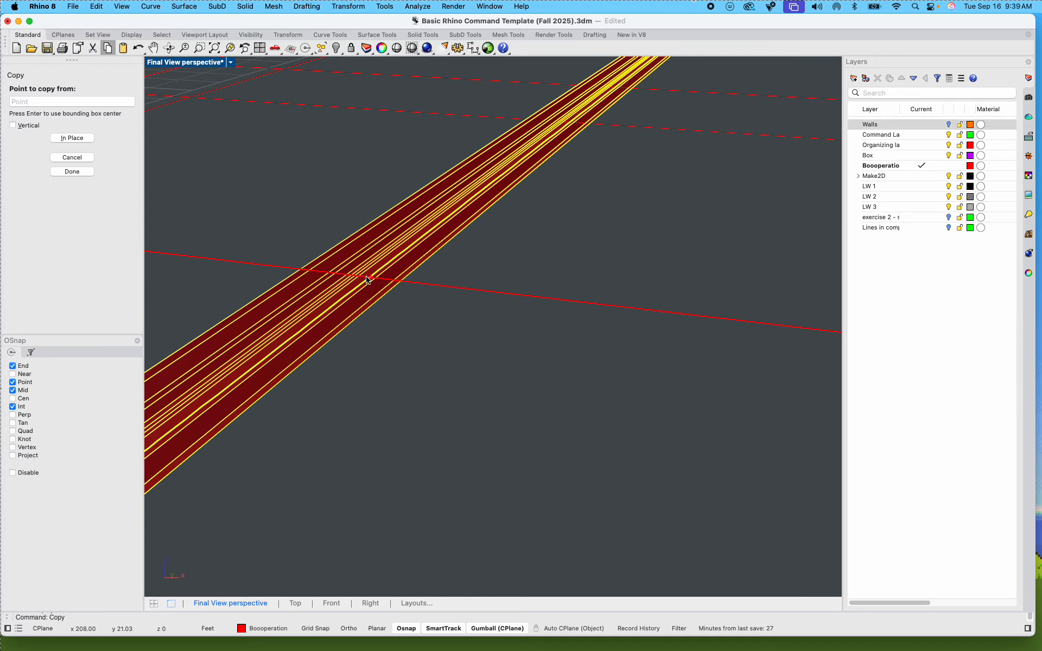
right_drag(384, 395, 630, 293)
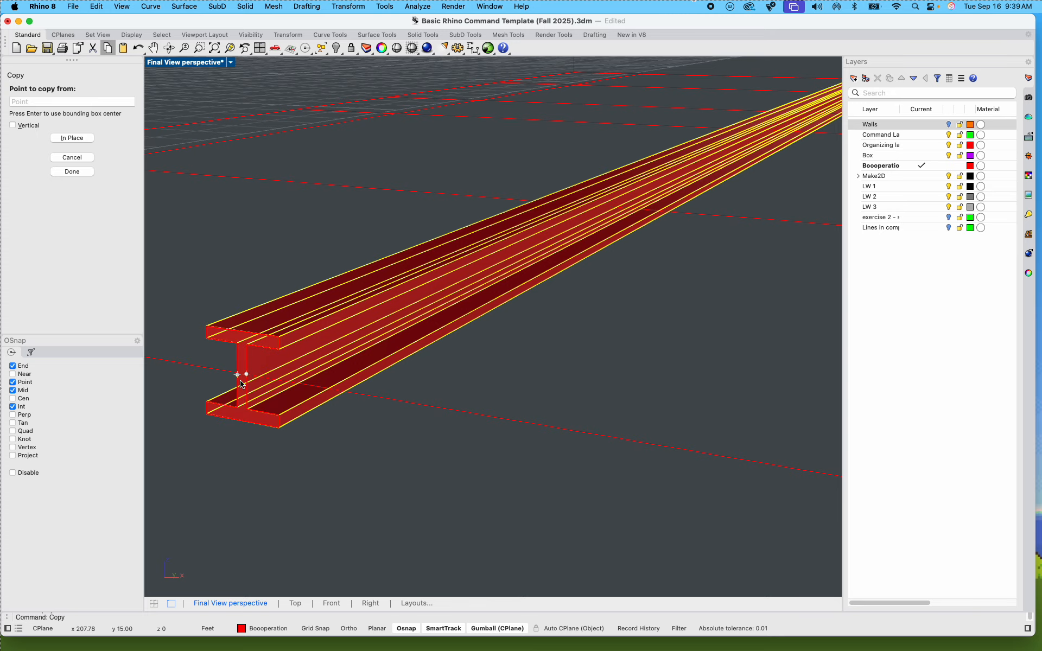
scroll(241, 376, up, 10)
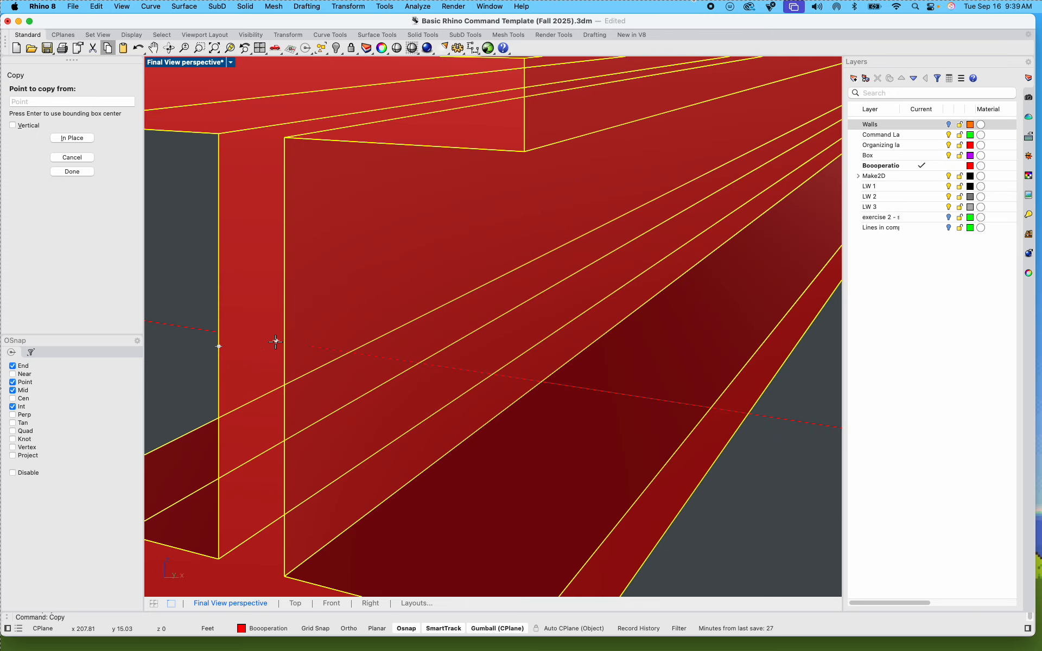
click(274, 343)
scroll(268, 346, down, 10)
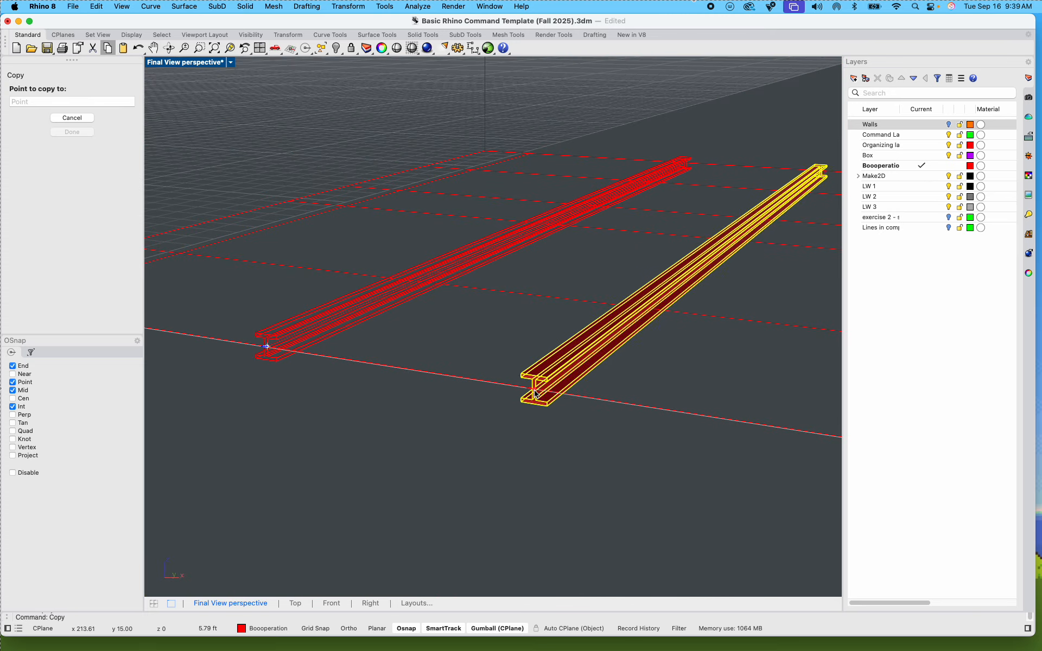
click(543, 395)
scroll(542, 396, down, 5)
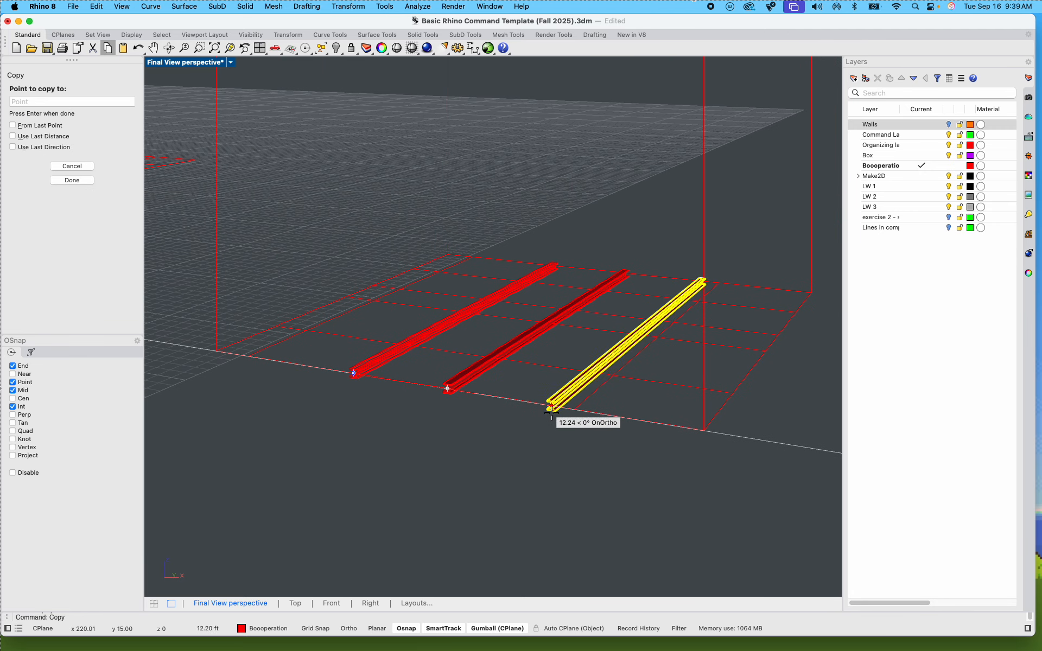
click(574, 409)
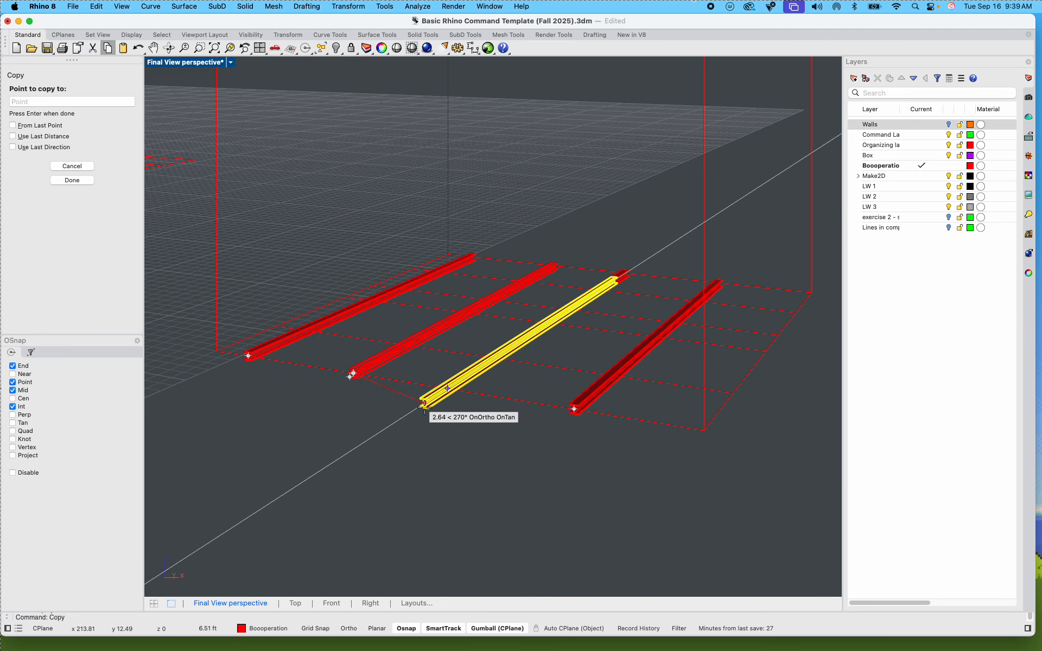
key(Return)
key(Escape)
Step: Copy the outermost placed I-beam in place and rotate the copy so it runs perpendicular to the others
right_drag(493, 413, 409, 374)
click(411, 369)
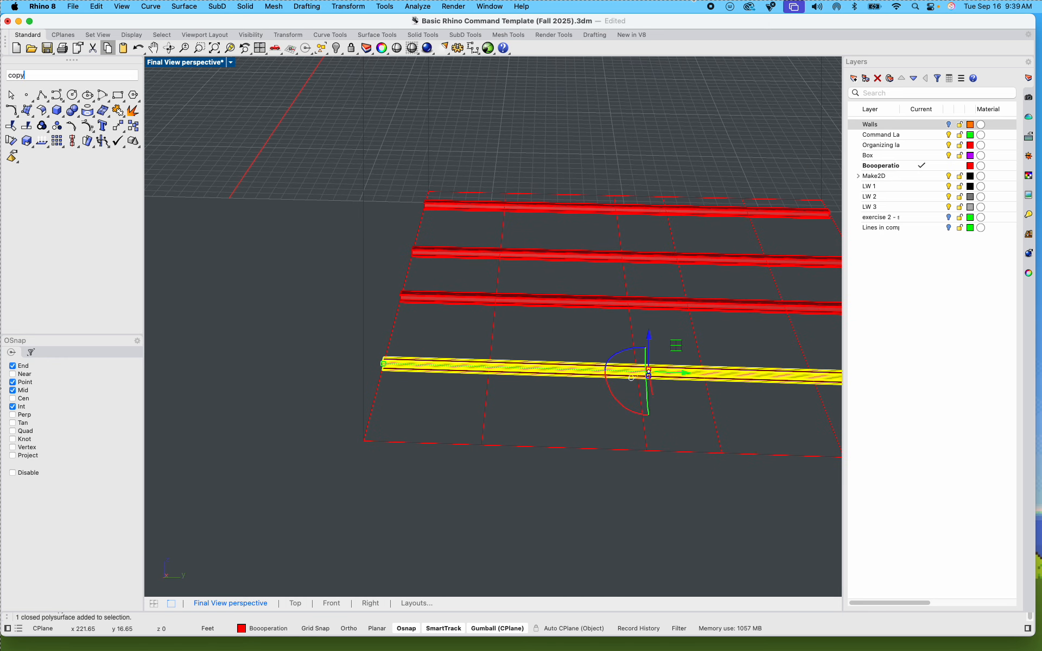
key(Return)
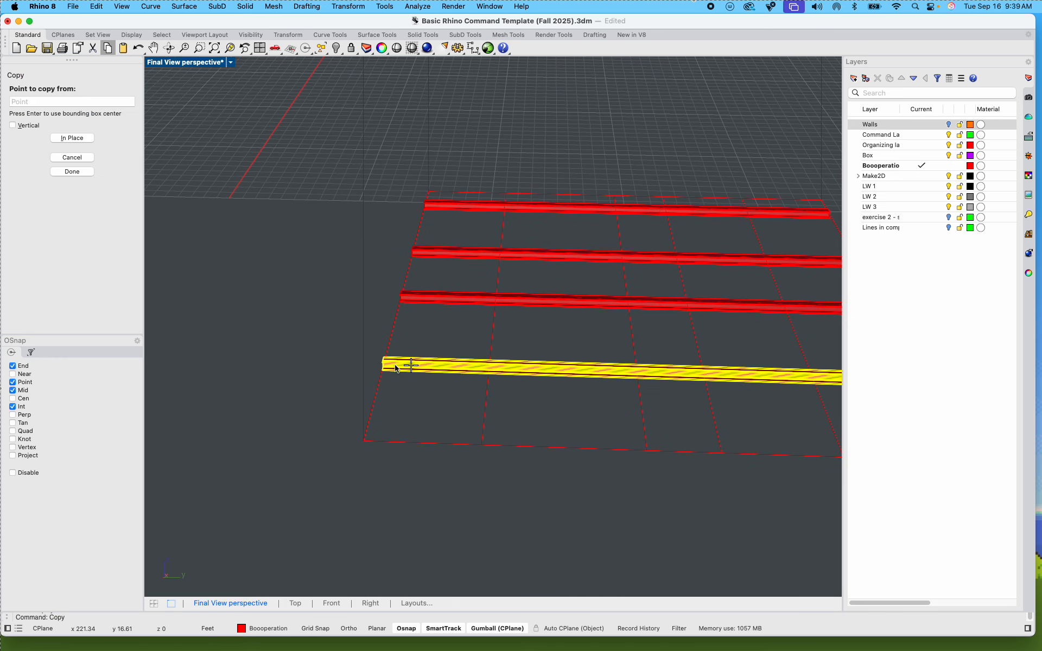
click(72, 138)
right_drag(519, 249, 462, 314)
drag(455, 309, 418, 349)
scroll(471, 417, up, 3)
Step: Move the rotated I-beam from the center of its web end to the end of a crosswise grid line
text(m)
key(Return)
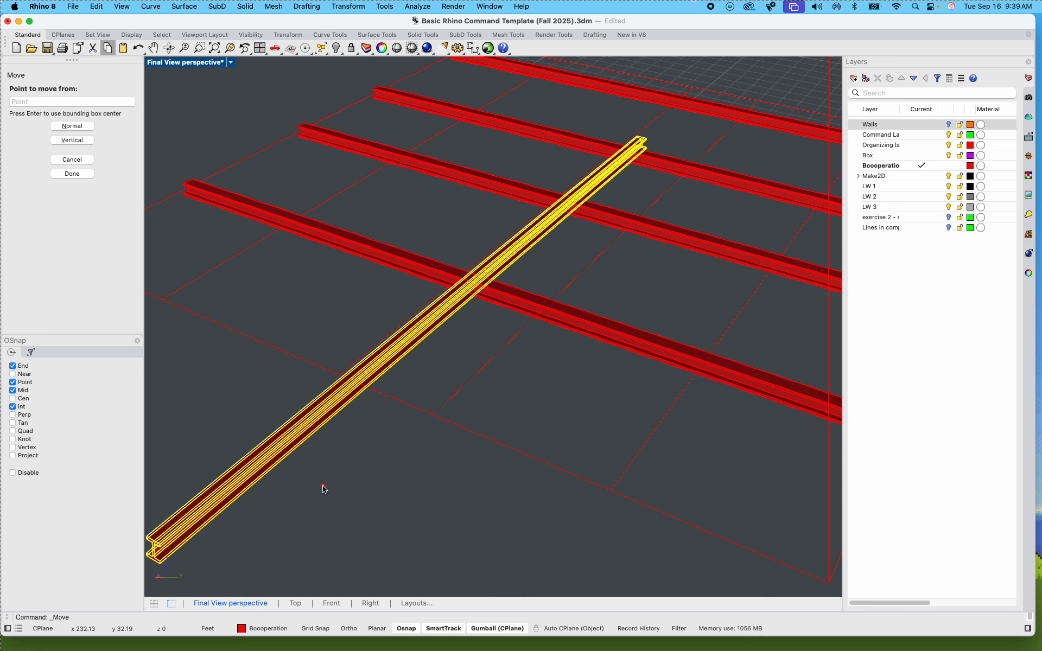
shift+right_drag(324, 486, 432, 402)
scroll(378, 400, up, 10)
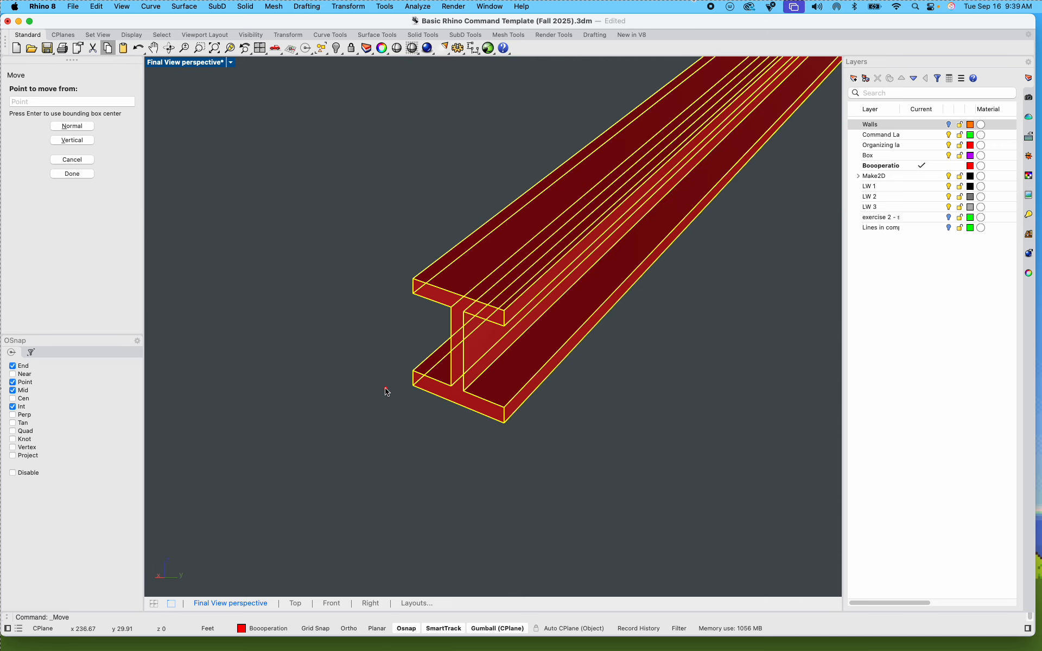
click(461, 353)
scroll(462, 353, down, 10)
scroll(396, 255, up, 3)
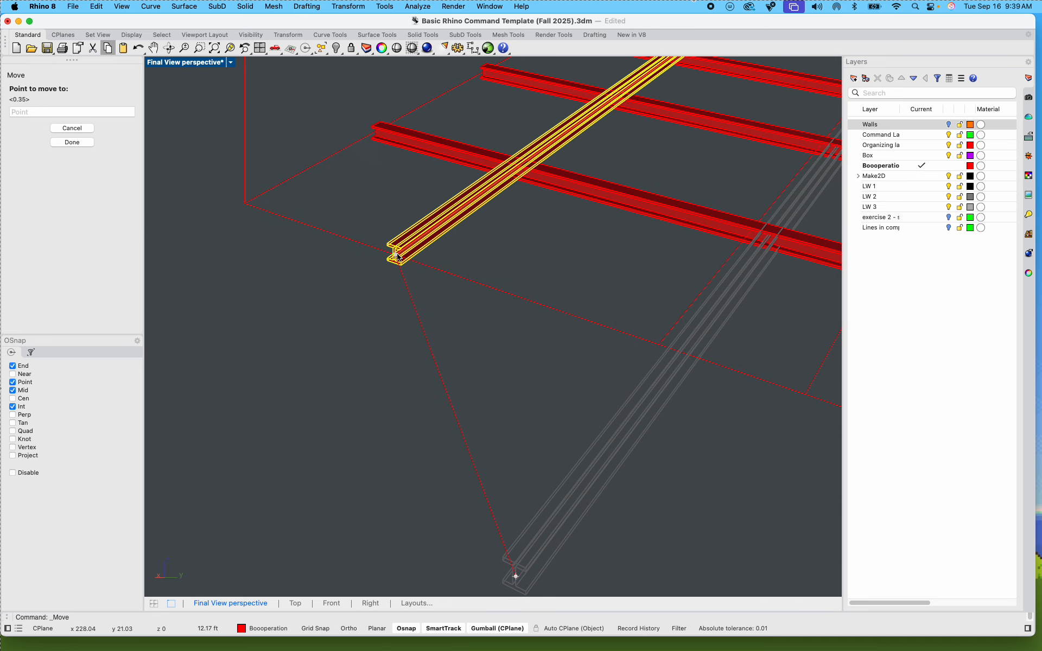
click(397, 255)
Step: Copy the rotated I-beam from the center of its web end onto the three other crosswise grid lines
text(copy)
key(Return)
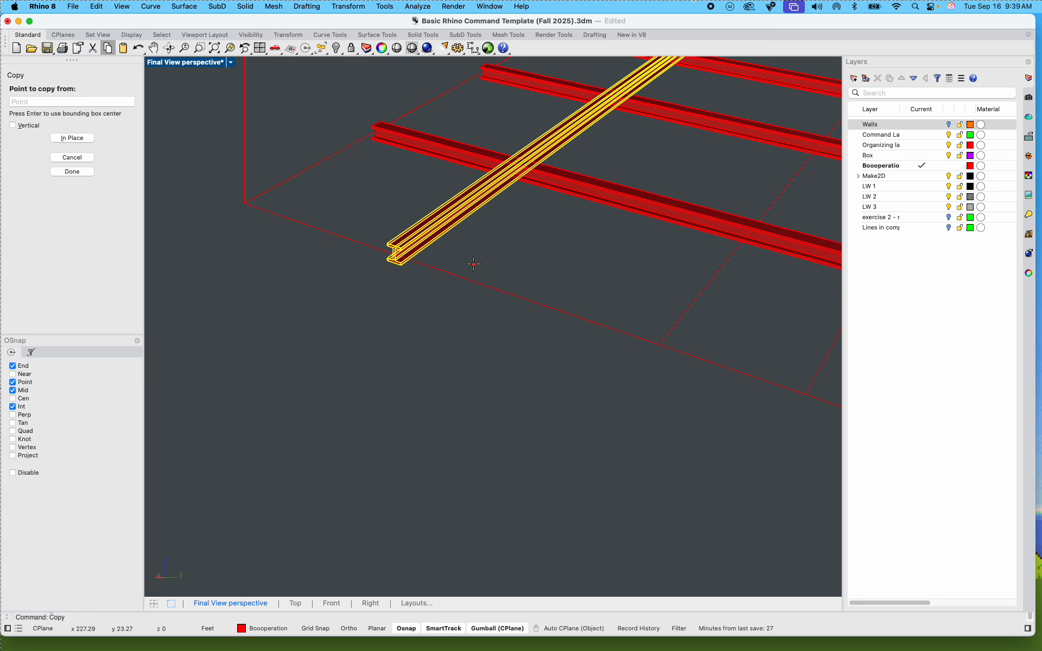
scroll(380, 273, up, 4)
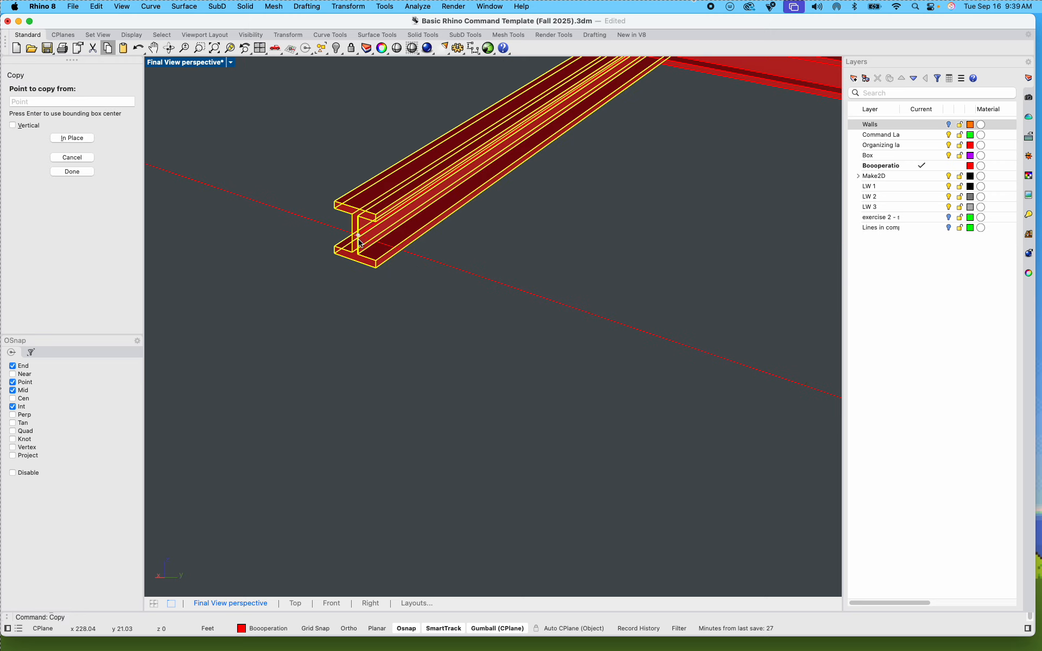
scroll(361, 241, up, 5)
click(366, 219)
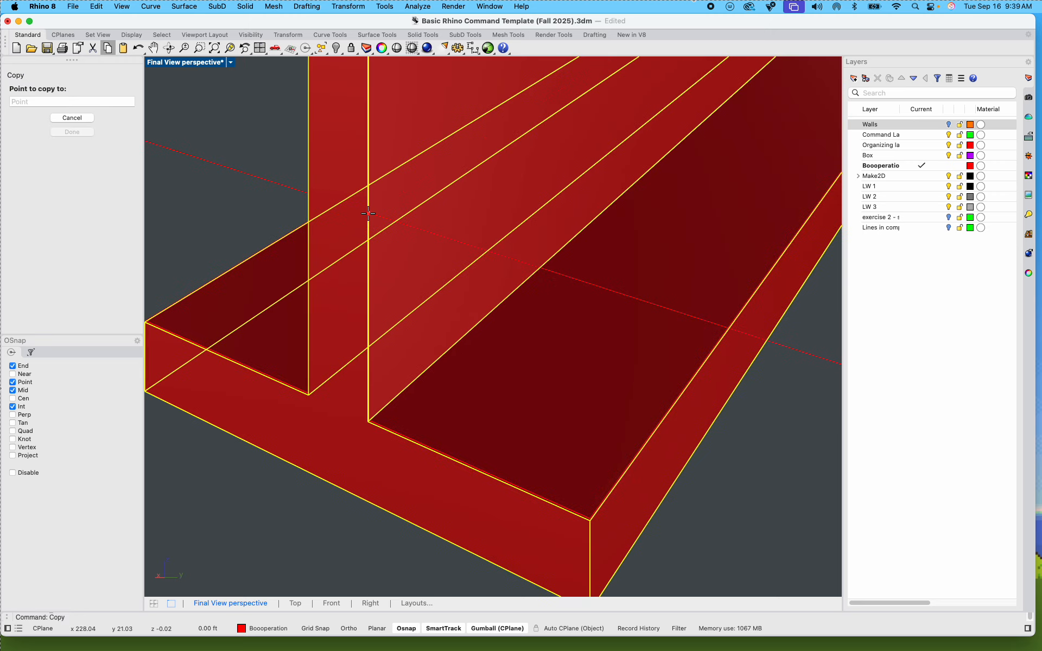
scroll(367, 217, down, 5)
scroll(368, 213, down, 5)
click(645, 302)
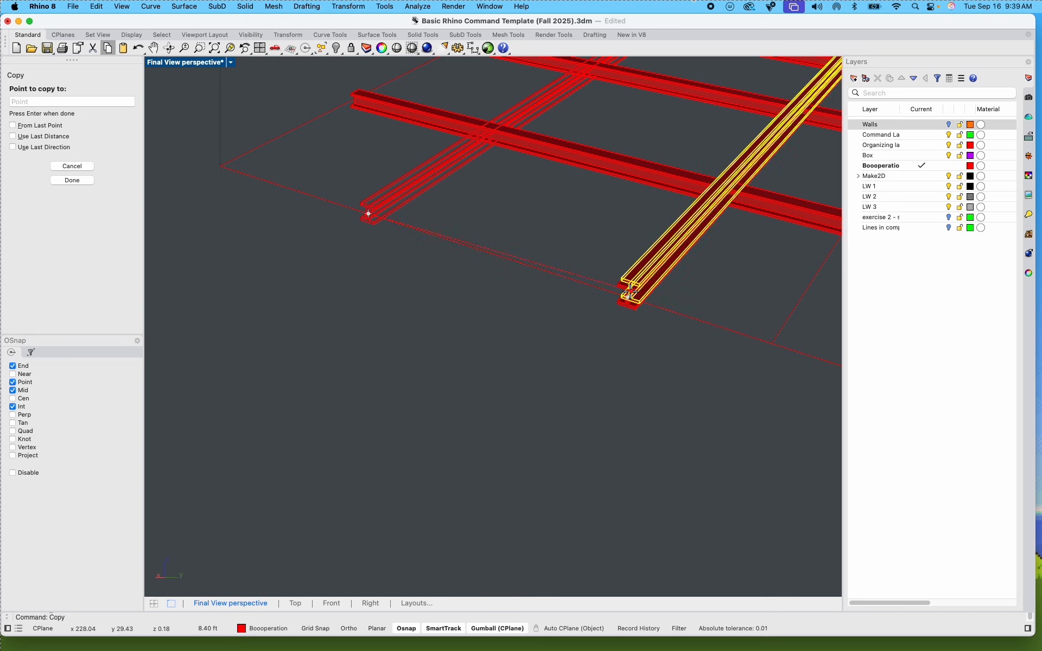
shift+right_drag(703, 320, 549, 312)
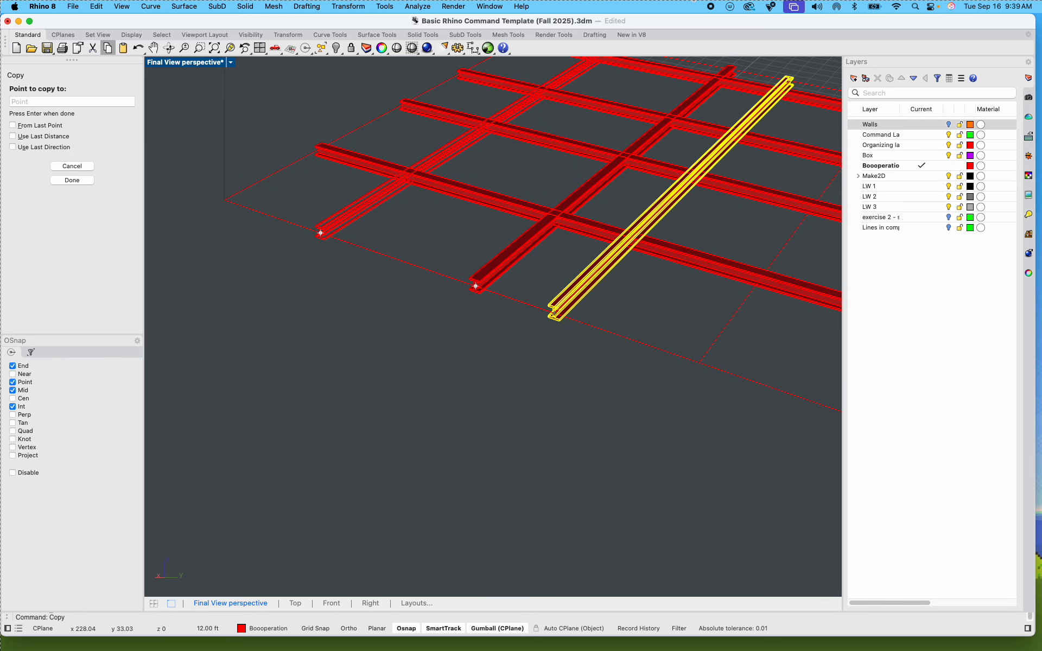
click(561, 324)
click(699, 363)
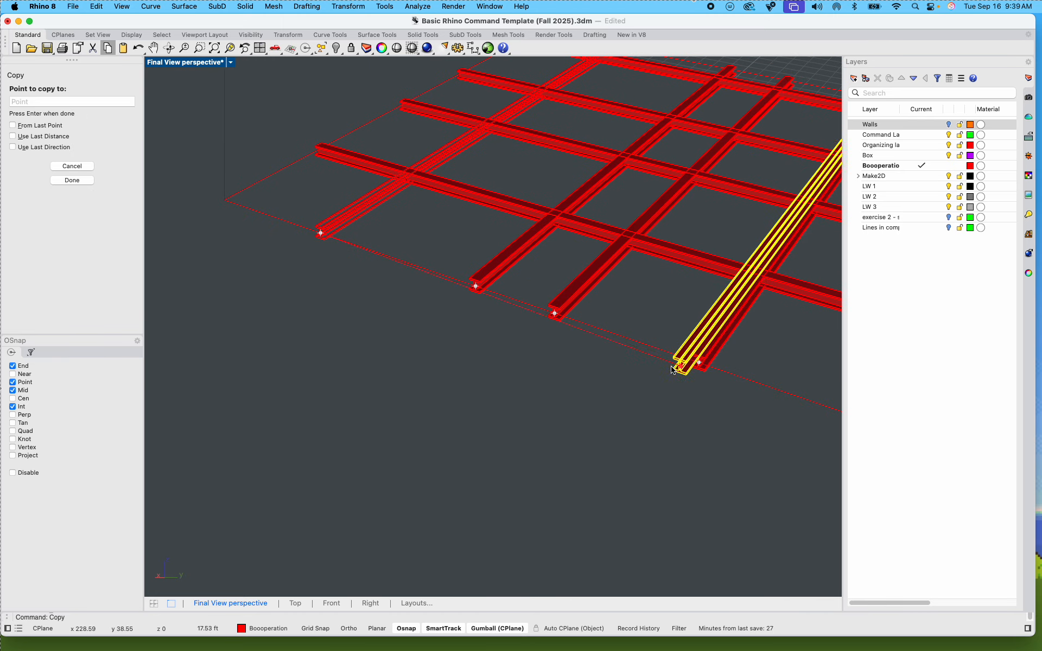
key(Return)
click(623, 406)
Step: Examine the I-beam grid in Rendered display and return the perspective viewport to Shaded
scroll(661, 276, up, 6)
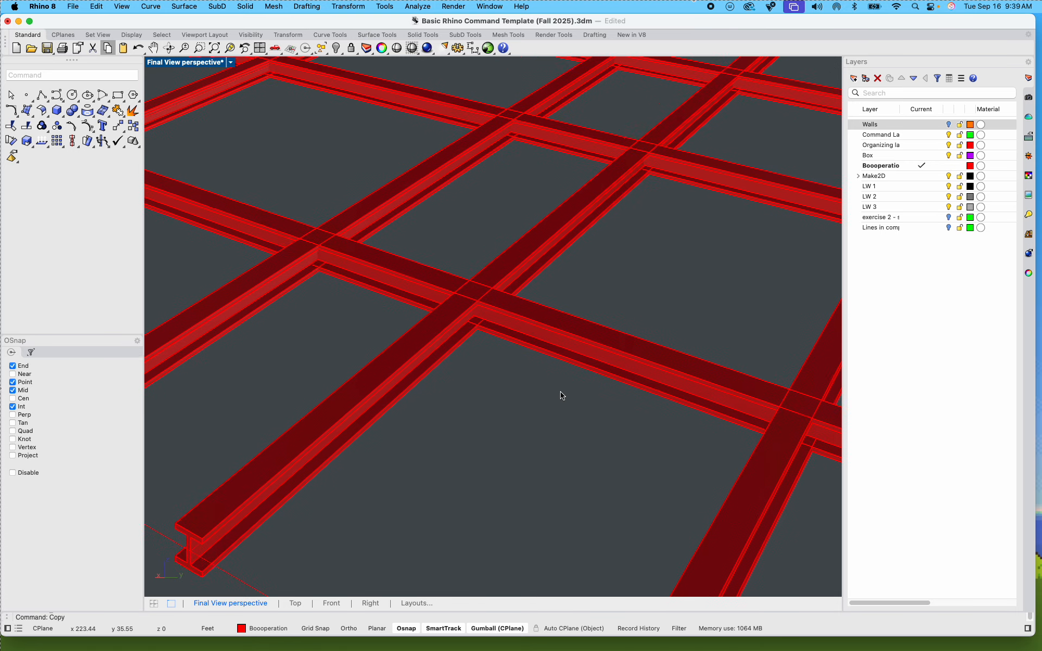
scroll(566, 368, down, 2)
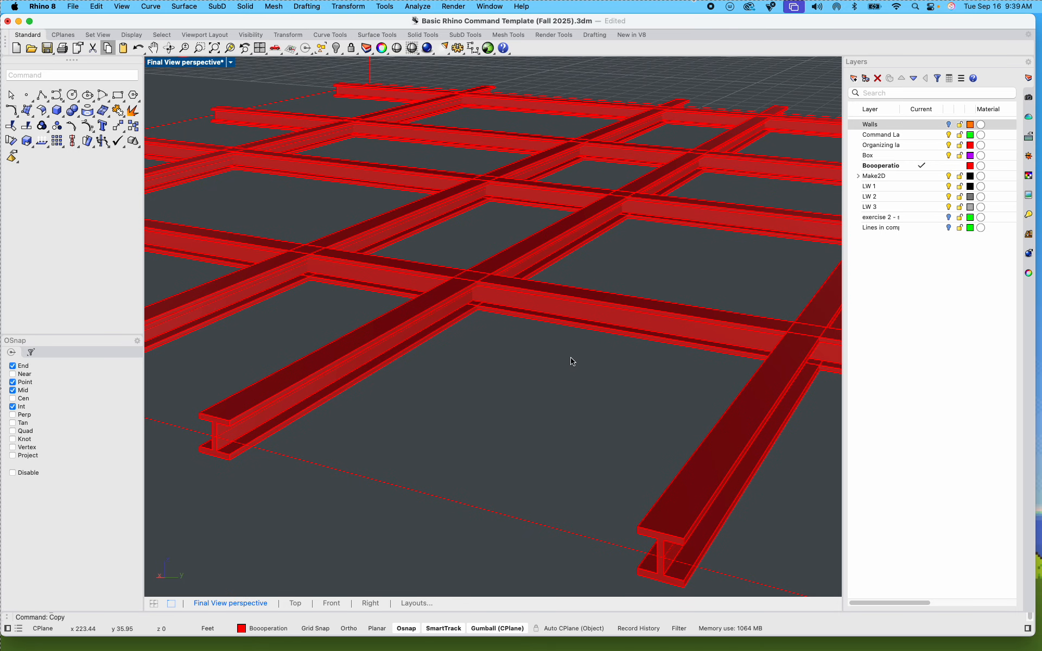
click(230, 63)
click(268, 126)
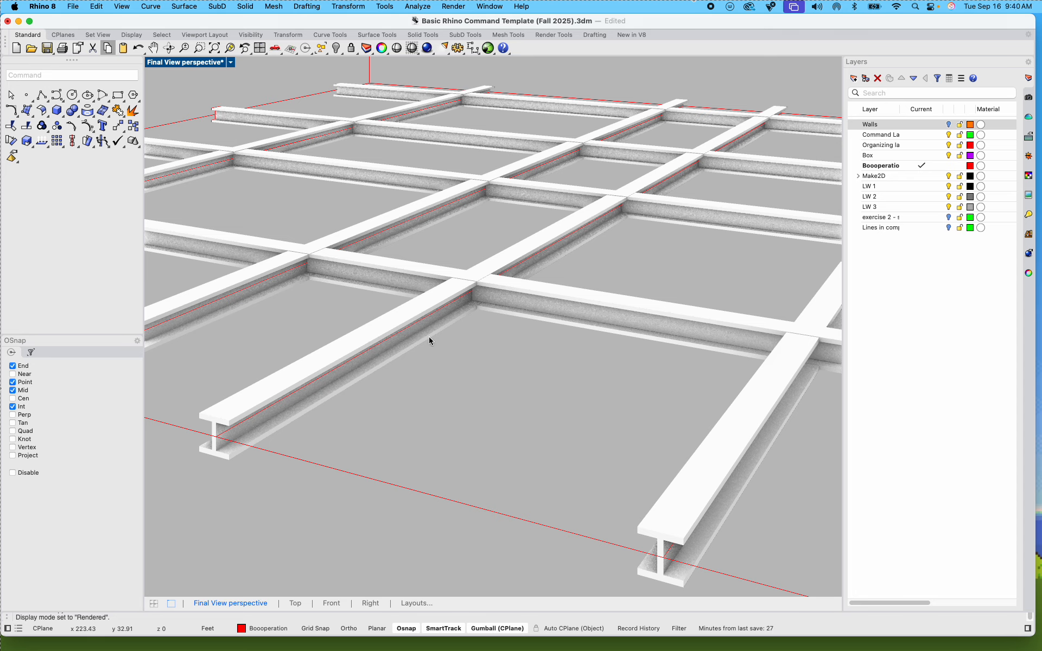
scroll(472, 375, down, 5)
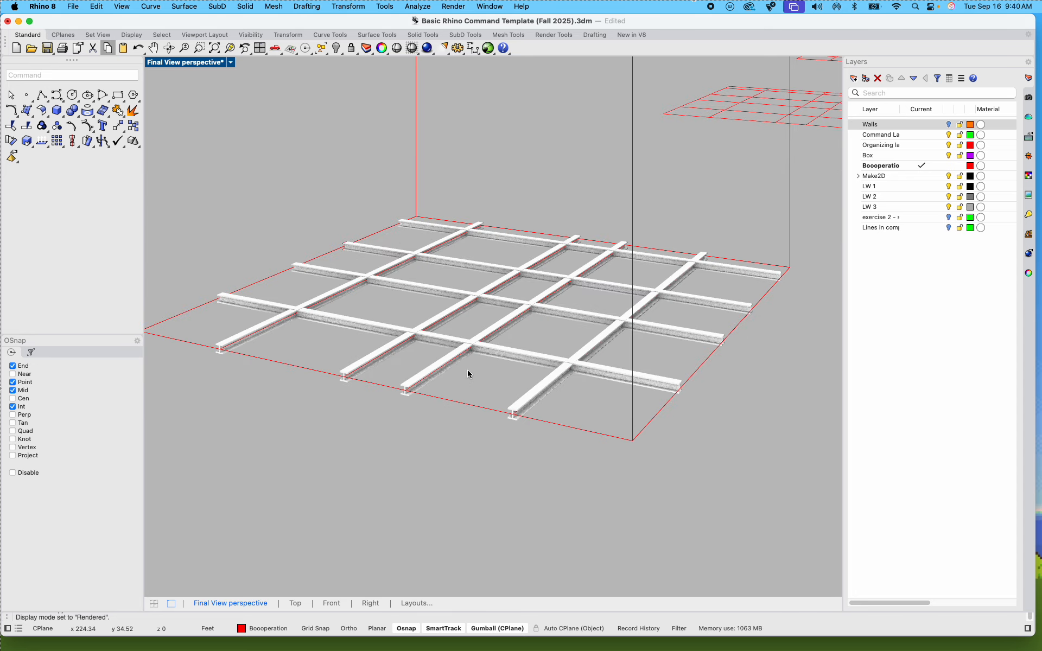
click(231, 63)
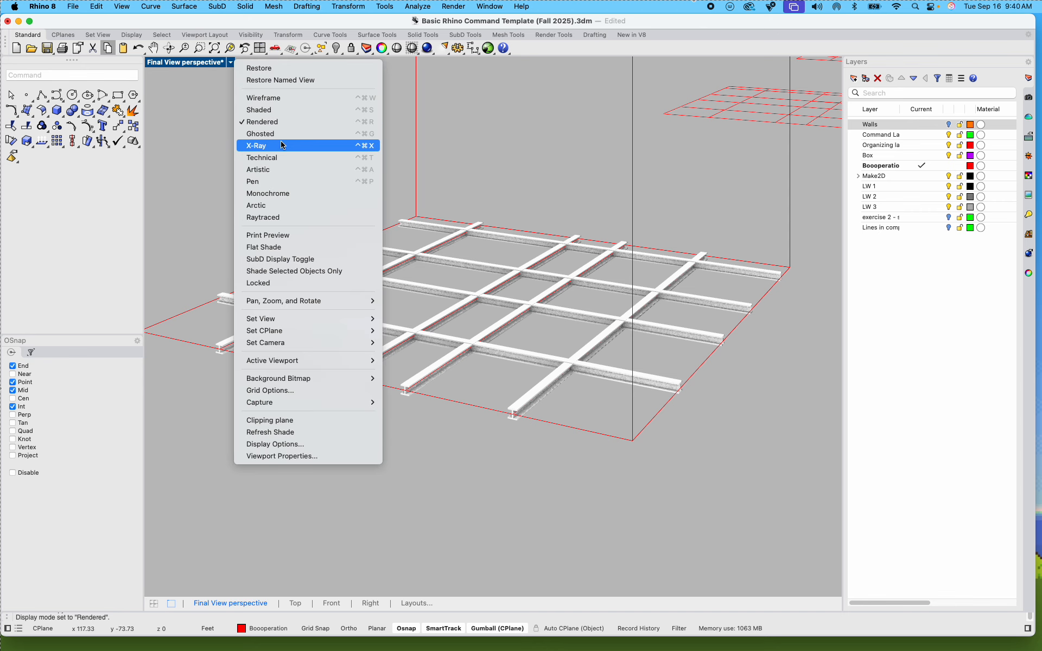
click(260, 109)
right_drag(353, 300, 320, 298)
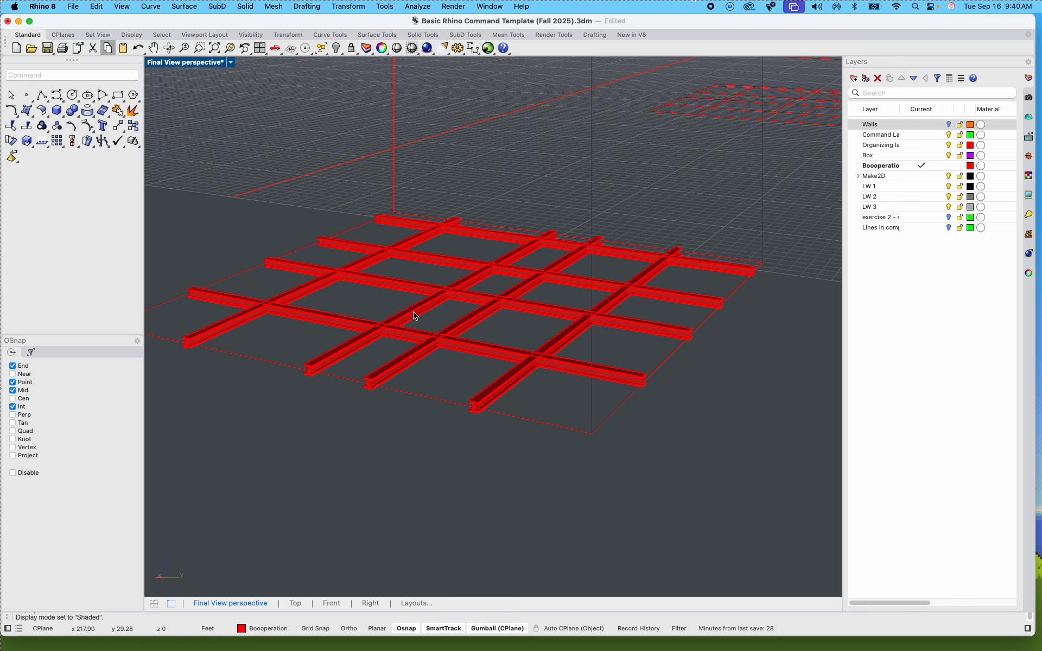
right_drag(415, 316, 426, 311)
click(428, 310)
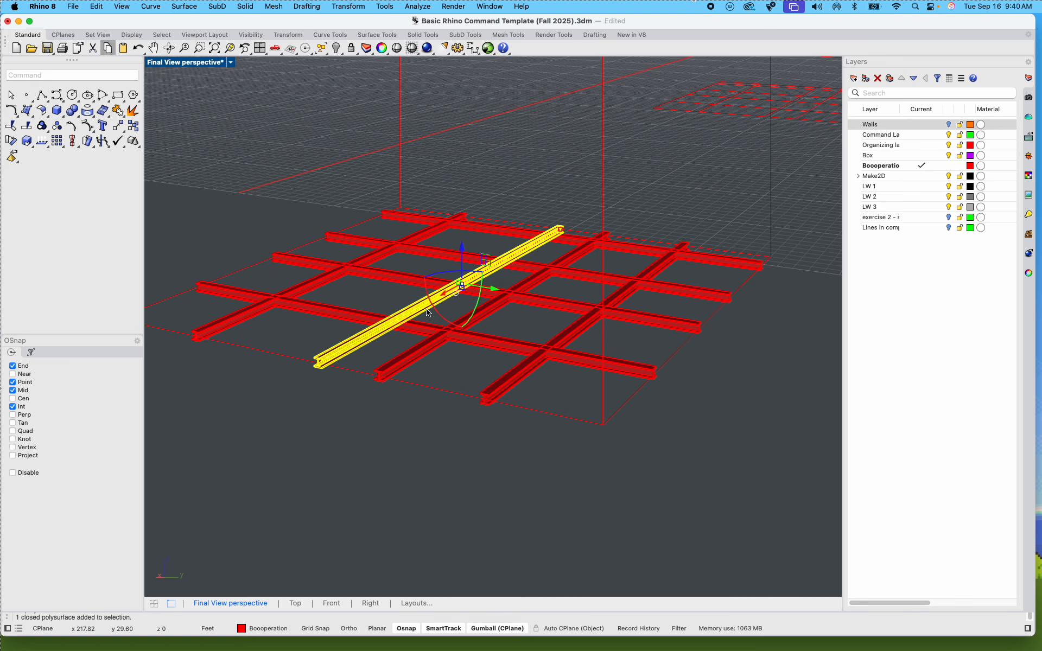
shift+click(356, 264)
shift+click(507, 298)
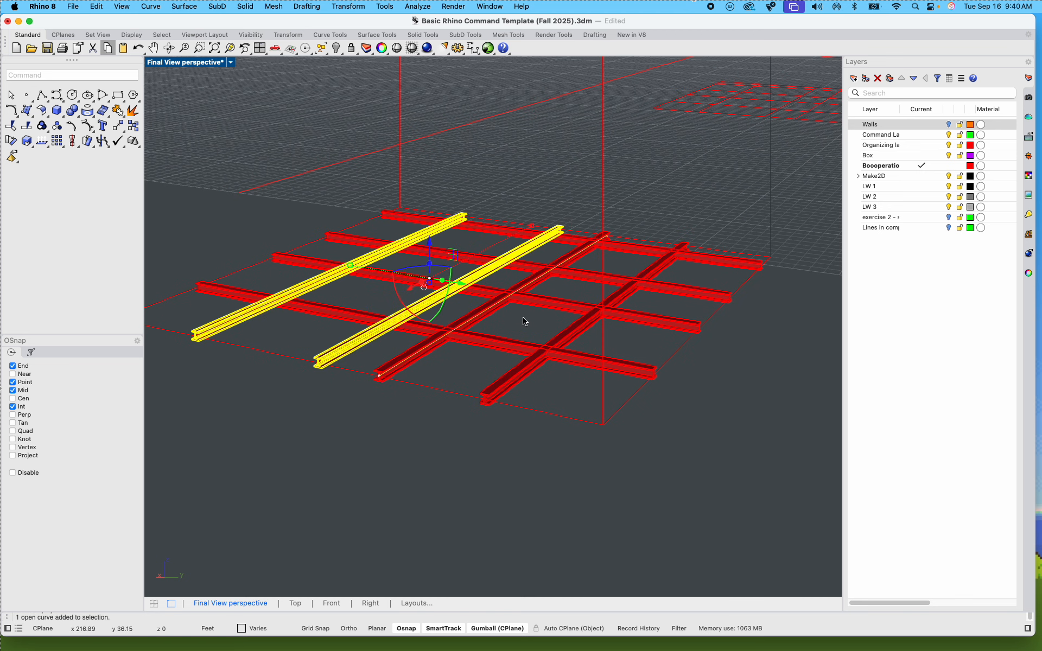
key(Escape)
Step: Select all eight I-beams of the grid together with the grid lines running through them
right_drag(518, 331, 421, 363)
scroll(414, 370, down, 8)
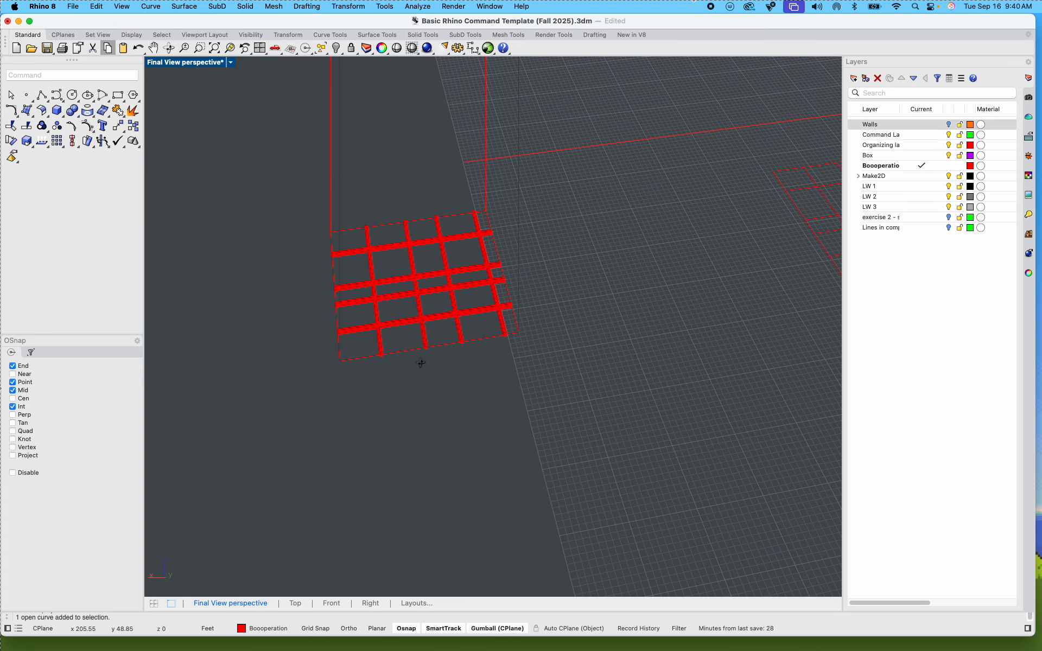
scroll(465, 325, up, 6)
drag(469, 325, 256, 164)
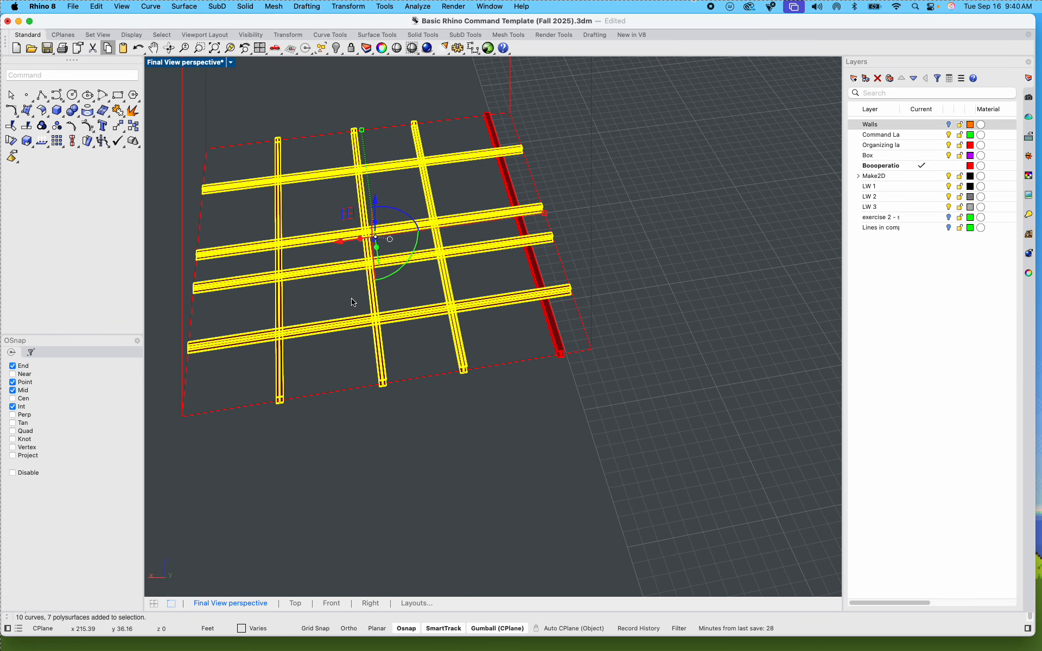
right_drag(353, 302, 444, 290)
shift+click(508, 297)
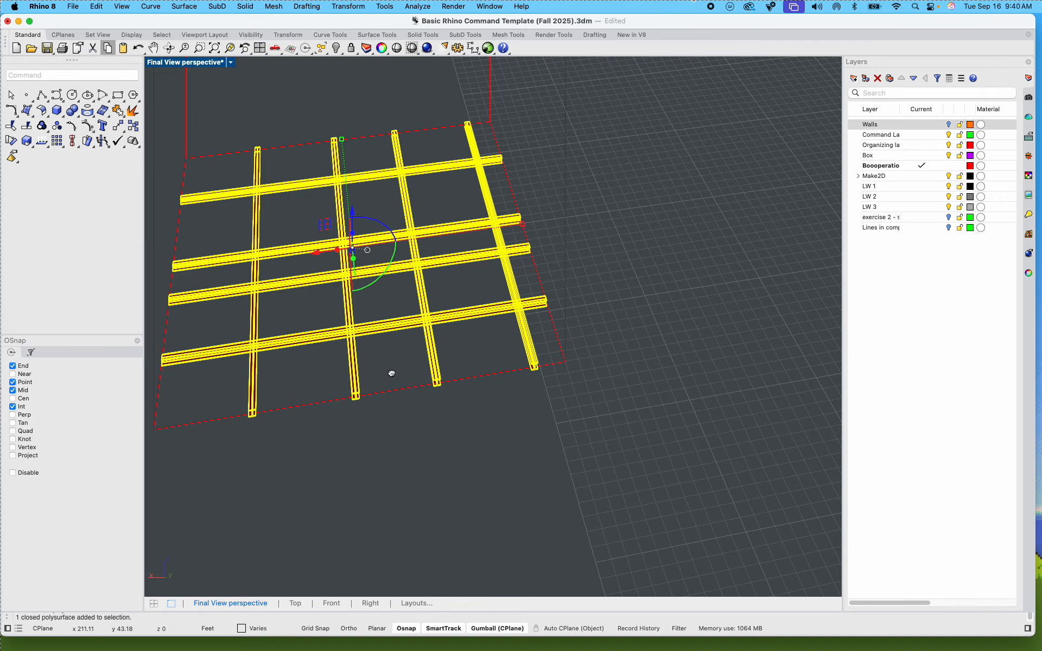
Step: Try scaling the selected I-beam grid vertically with the gumball, undo the scale and clear the selection
right_drag(391, 373, 419, 402)
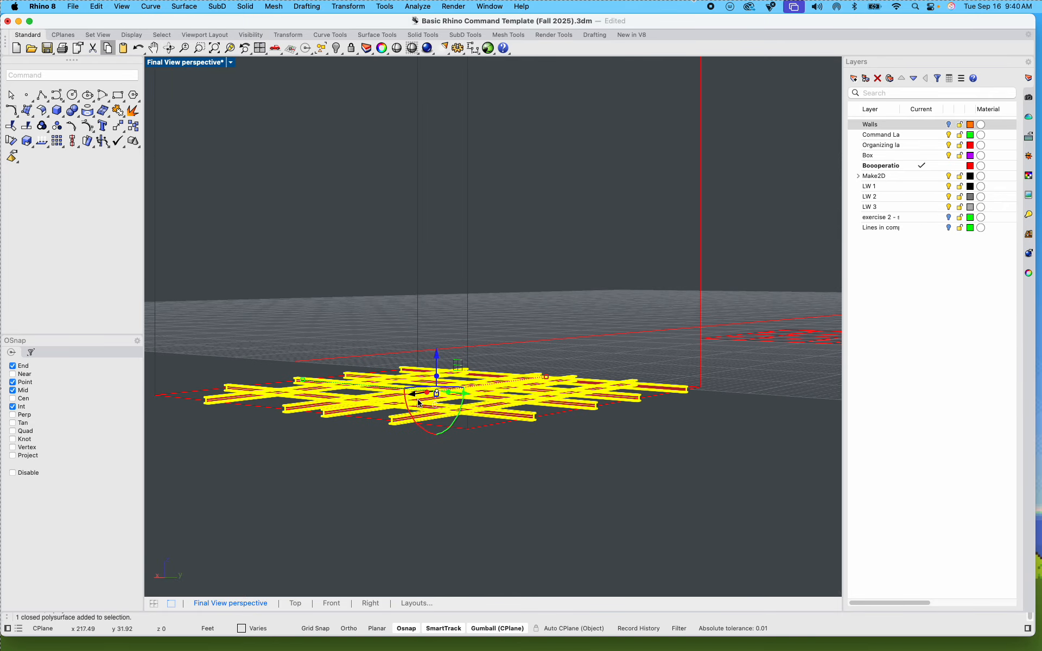
scroll(462, 402, up, 3)
drag(453, 389, 452, 395)
click(492, 293)
right_drag(446, 367, 399, 393)
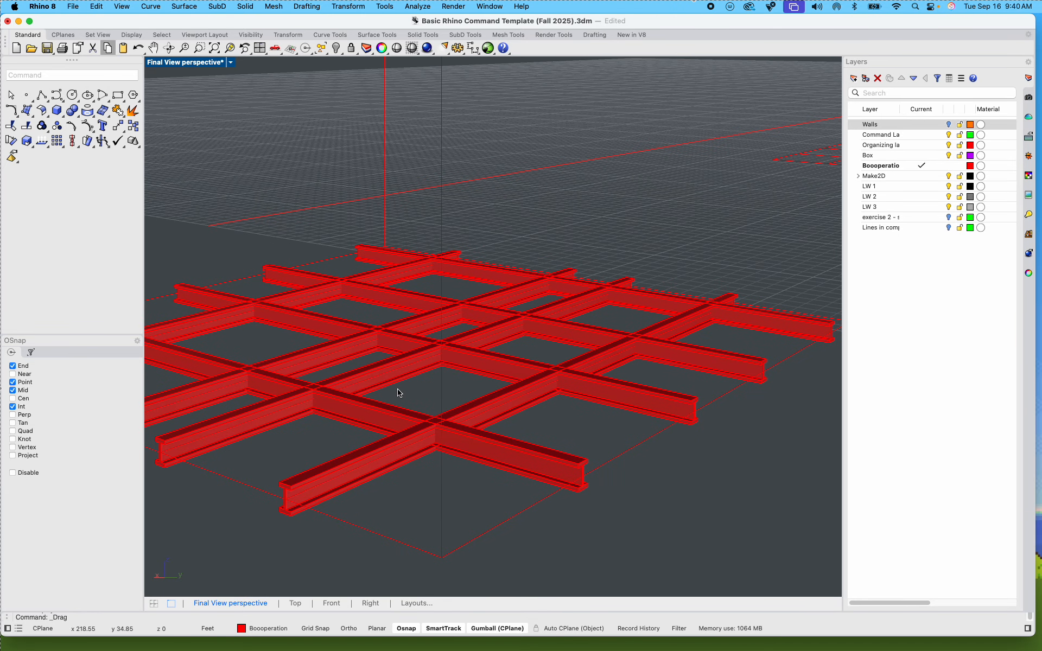
key(super+z)
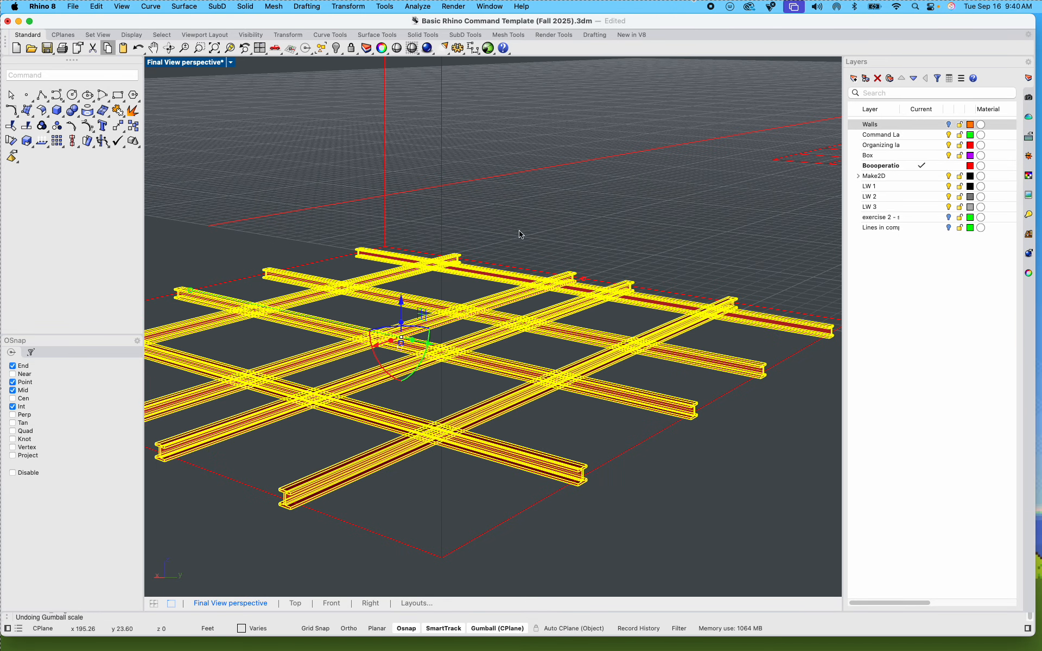
click(518, 201)
Step: Select the eight I-beams with their grid lines, leaving the vertical rectangle of the bounding box out of the selection
right_drag(514, 256, 405, 330)
scroll(610, 390, down, 7)
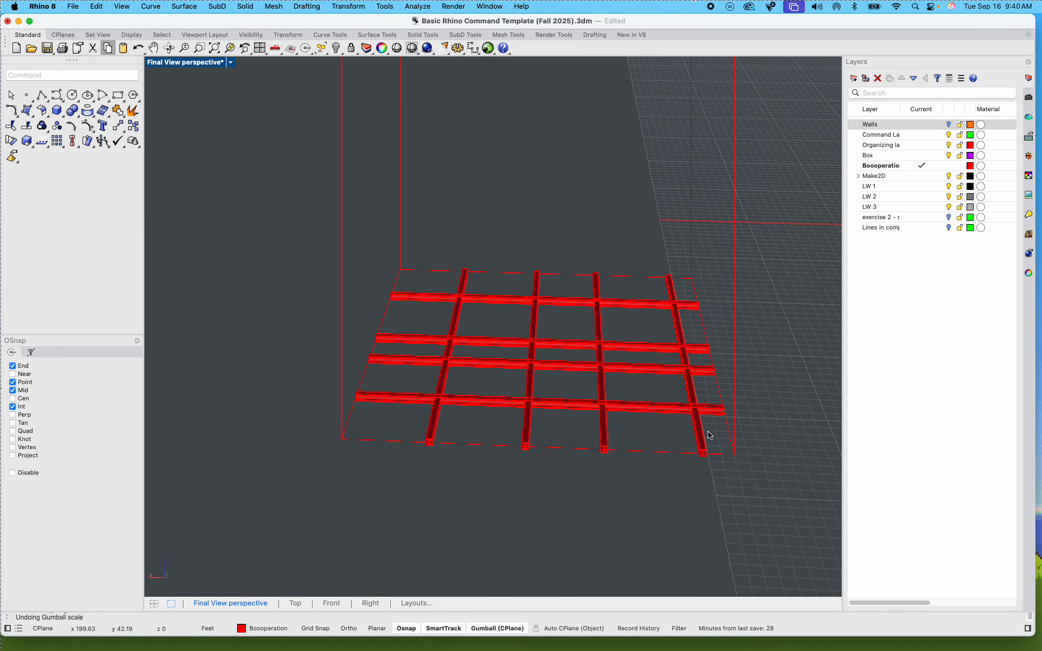
drag(709, 435, 422, 291)
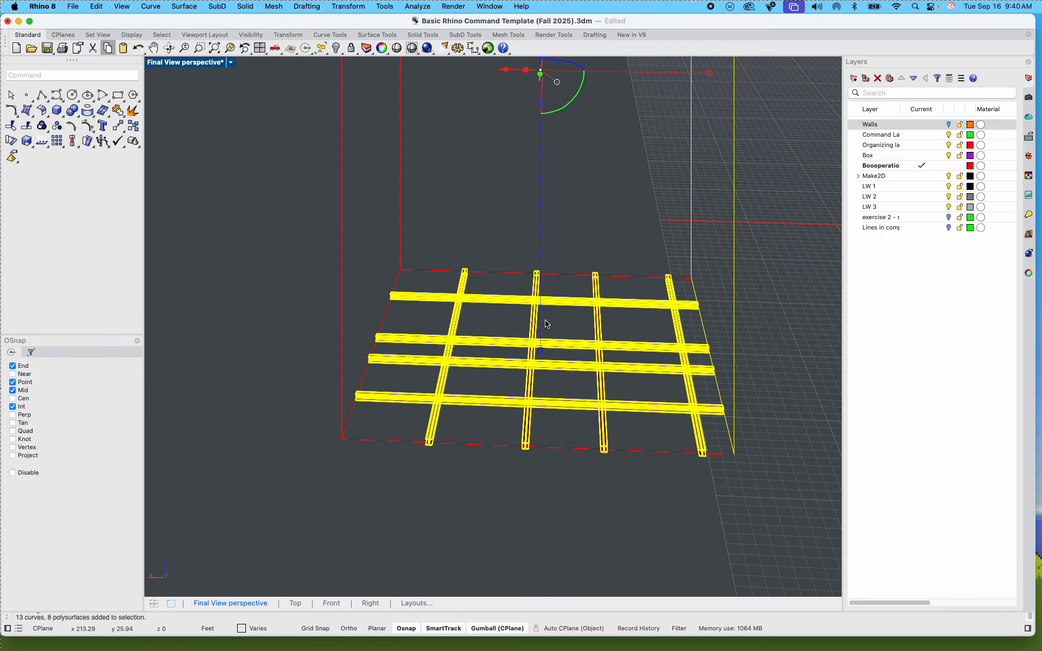
super+click(692, 242)
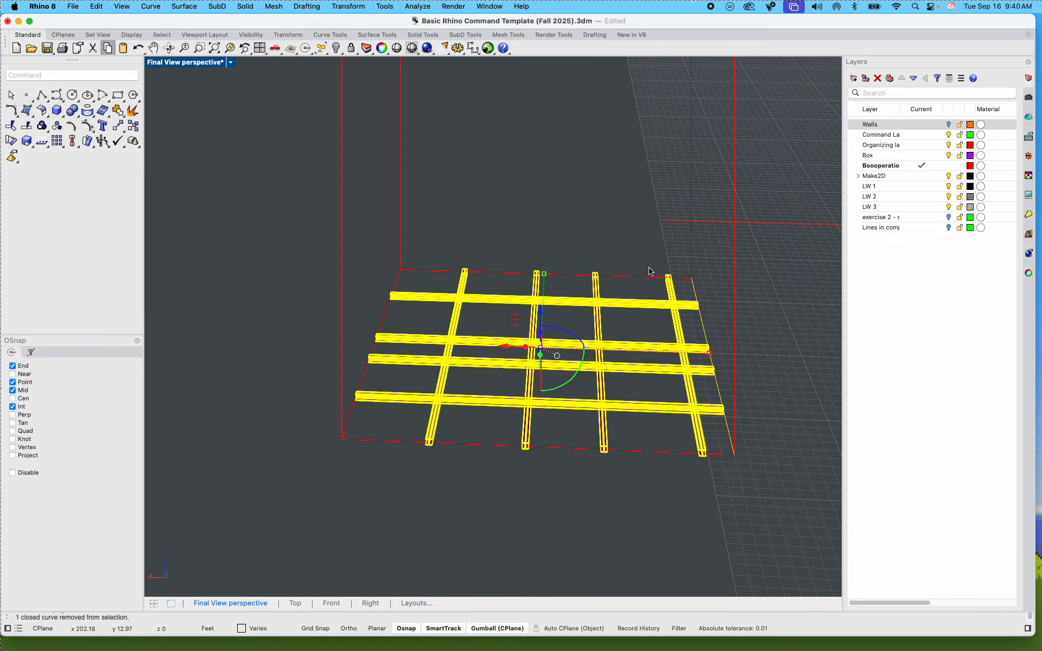
Step: Maximize the Right viewport to view the selected I-beam grid from the side
right_drag(651, 271, 669, 211)
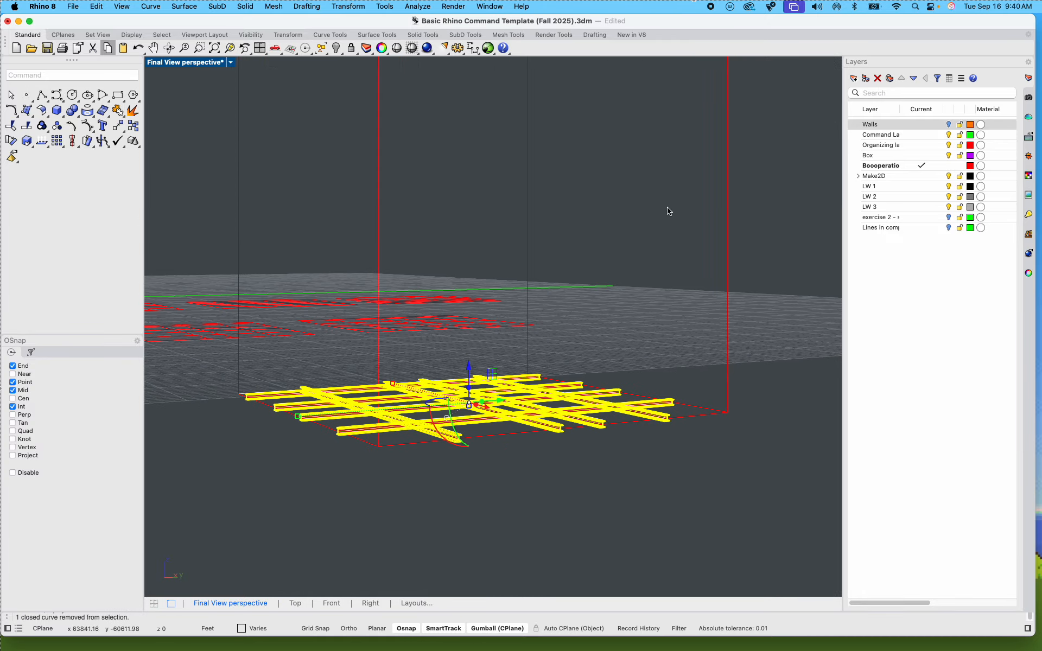
double_click(187, 63)
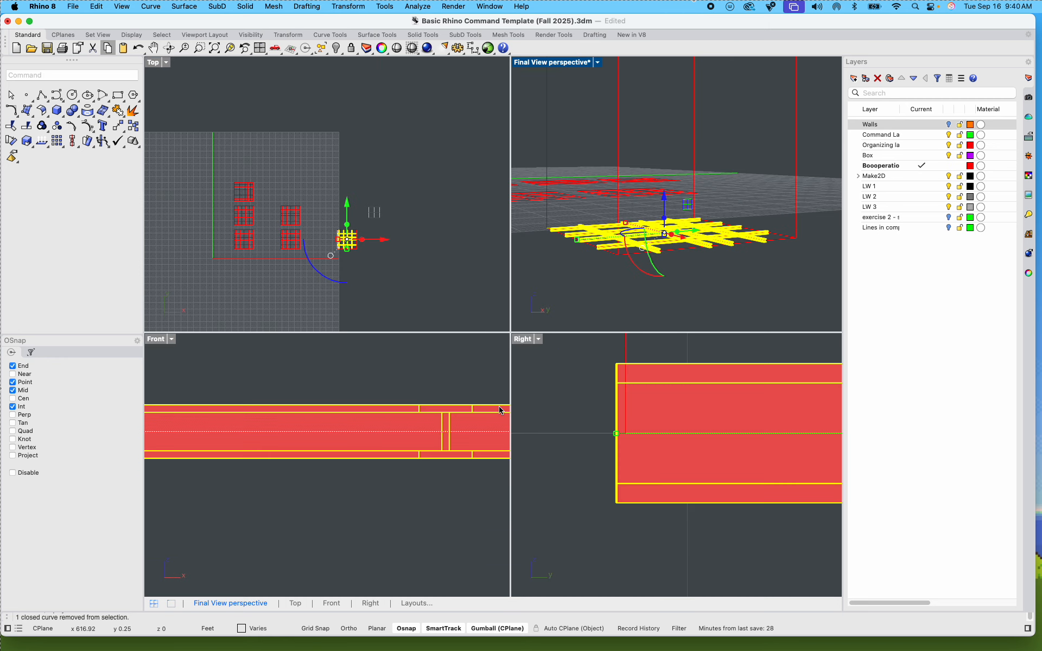
scroll(542, 434, down, 10)
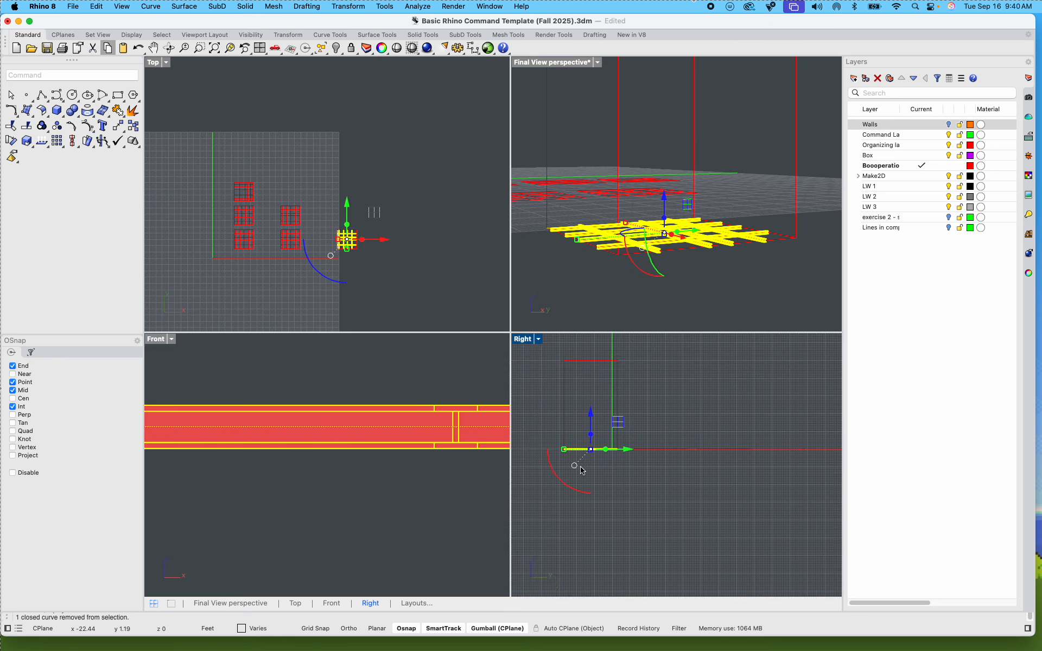
double_click(521, 339)
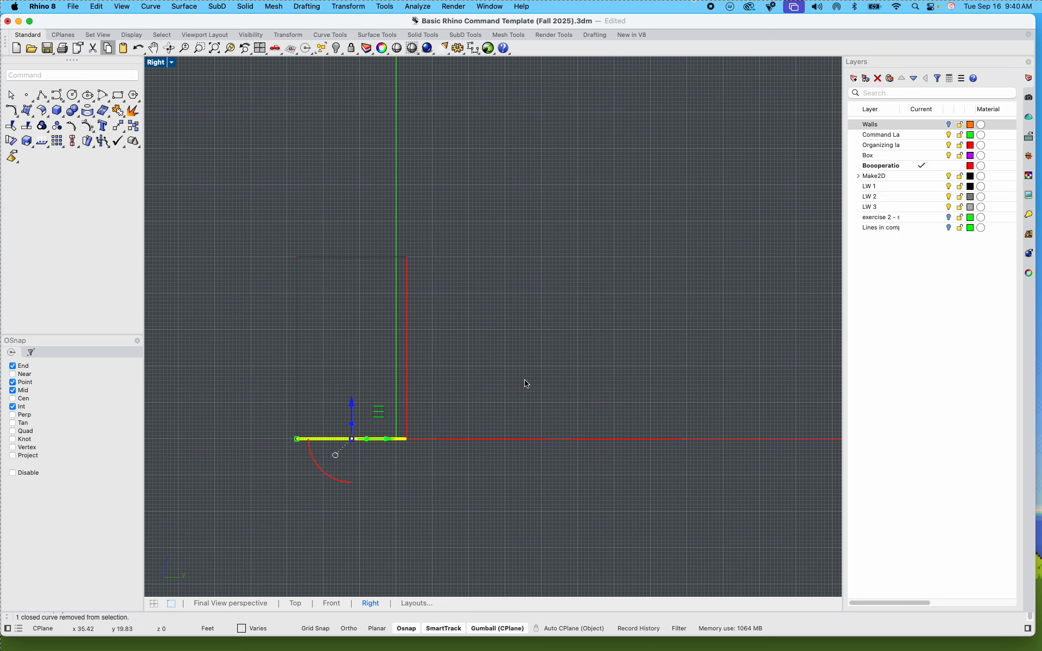
right_drag(523, 384, 591, 479)
scroll(416, 462, up, 5)
right_drag(413, 443, 408, 472)
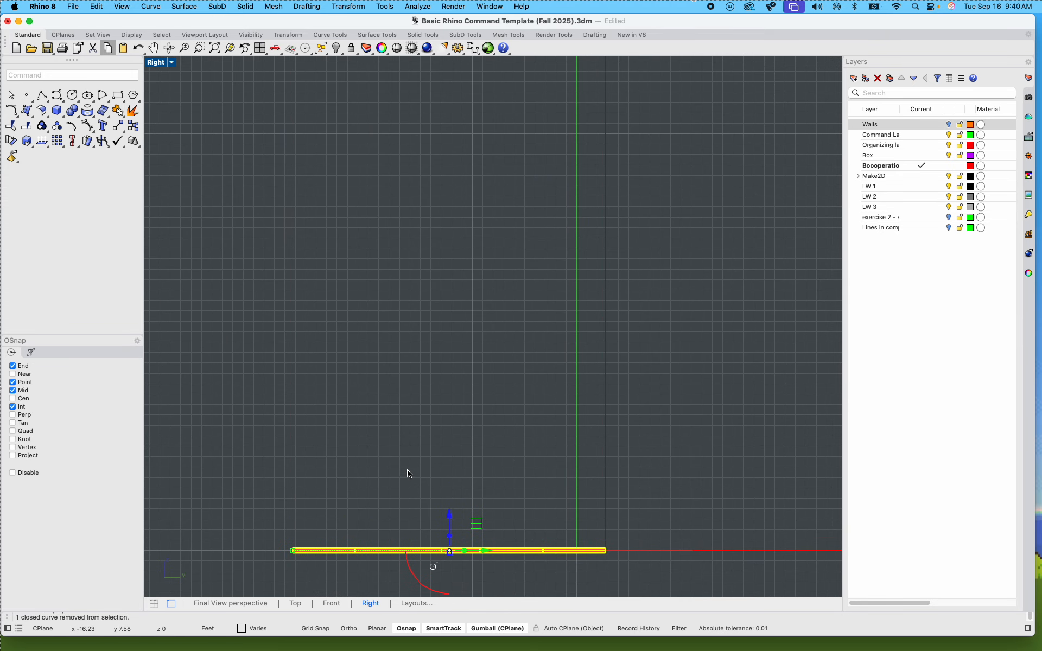
Step: Copy the selected I-beam grid straight up to two higher levels inside the bounding box
scroll(410, 467, down, 3)
text(copy)
key(Return)
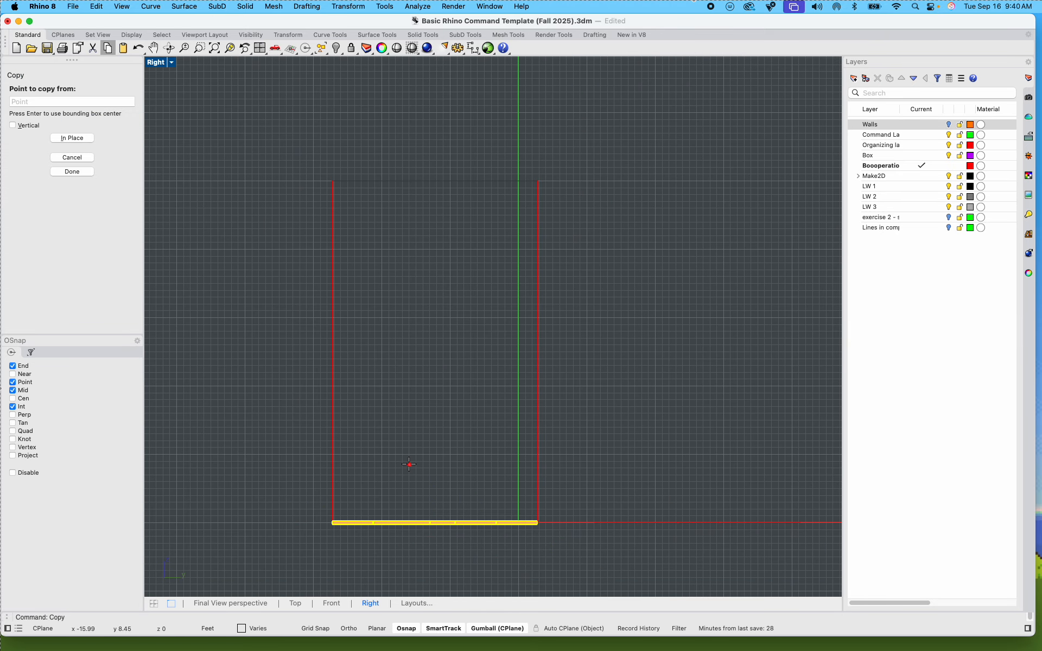
click(630, 476)
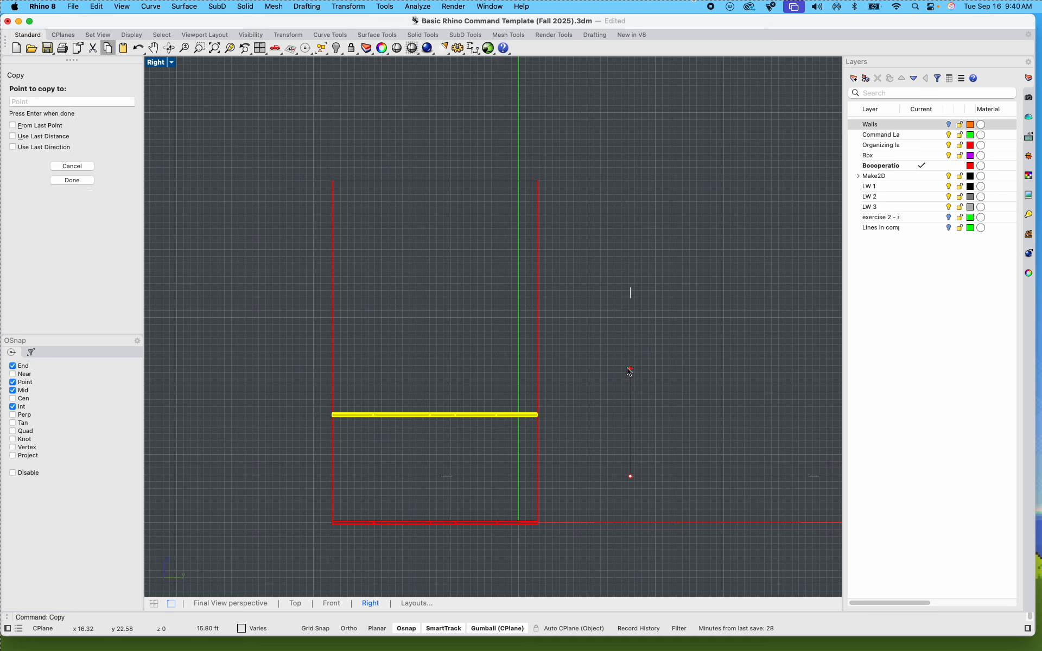
click(629, 211)
key(Return)
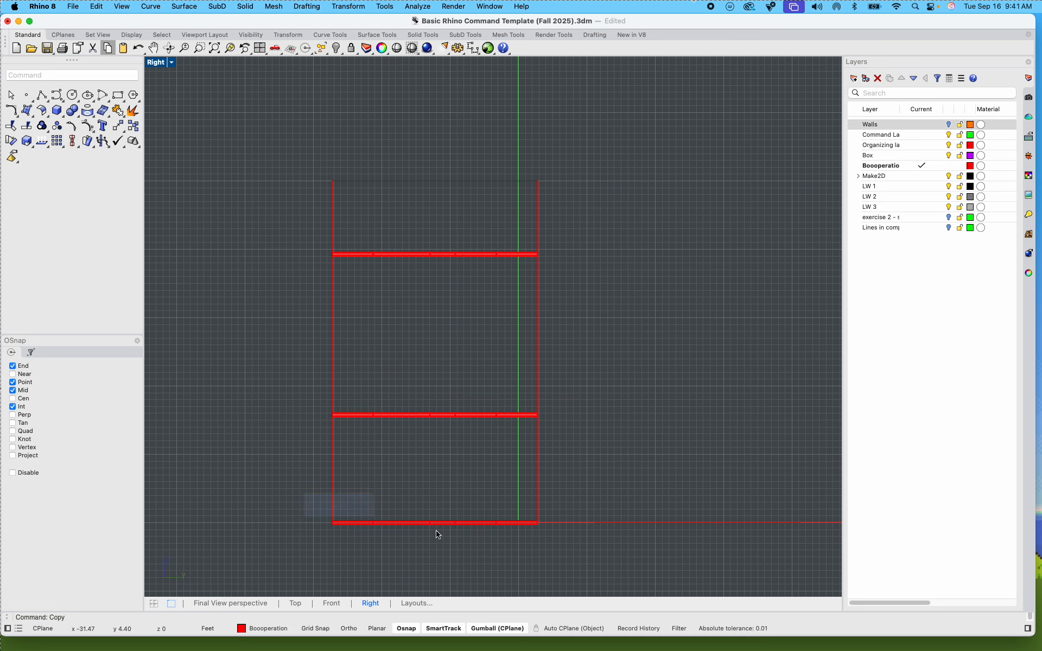
Step: Move the lowest I-beam grid upward and raise the beams seen lengthwise in the two lower grids above the crossing beams
drag(438, 534, 581, 558)
drag(440, 493, 440, 448)
click(496, 506)
drag(443, 393, 438, 387)
click(470, 307)
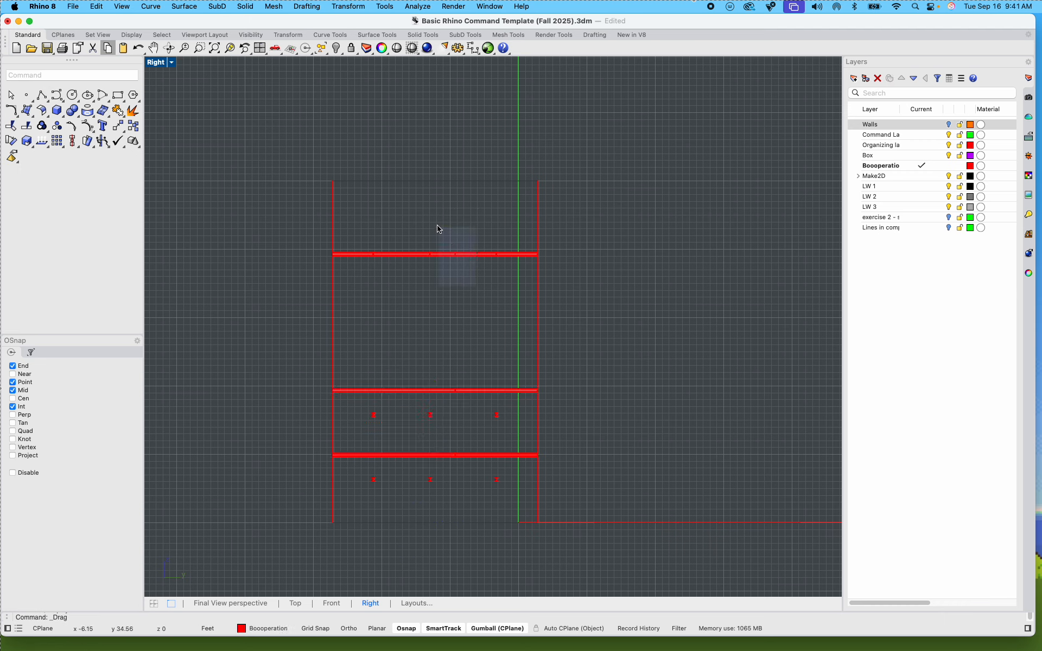
Step: Try moving the topmost I-beam grid upward with the gumball and undo the move
drag(293, 230, 596, 298)
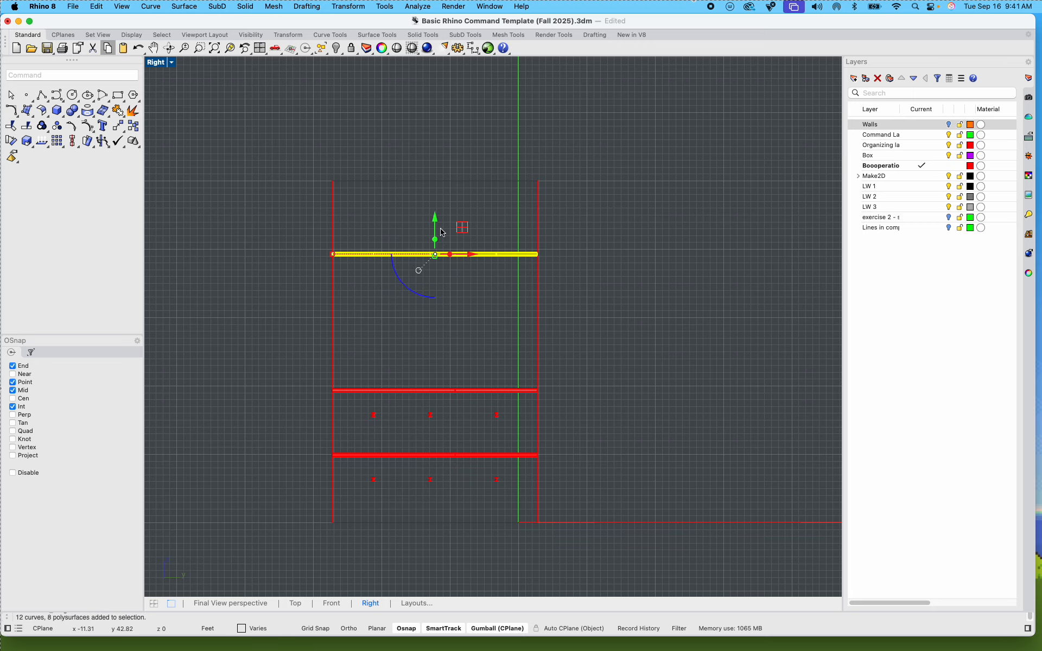
drag(436, 221, 436, 214)
scroll(434, 434, up, 12)
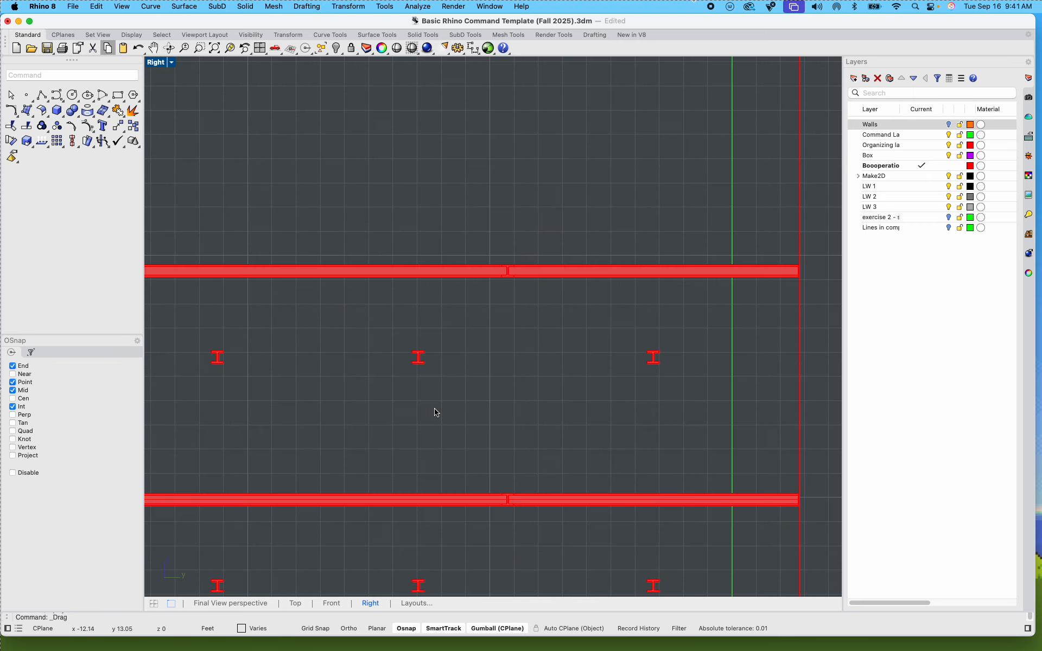
scroll(405, 372, down, 6)
key(super+z)
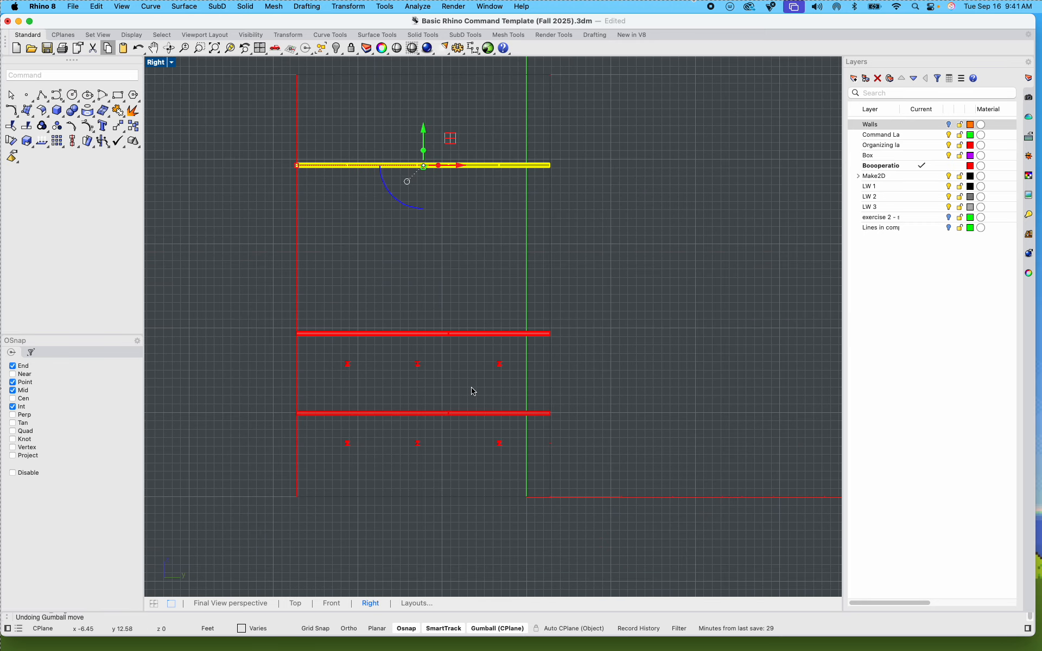
Step: Raise the two lower I-beam grids together to higher levels inside the bounding box
key(Escape)
drag(226, 302, 646, 493)
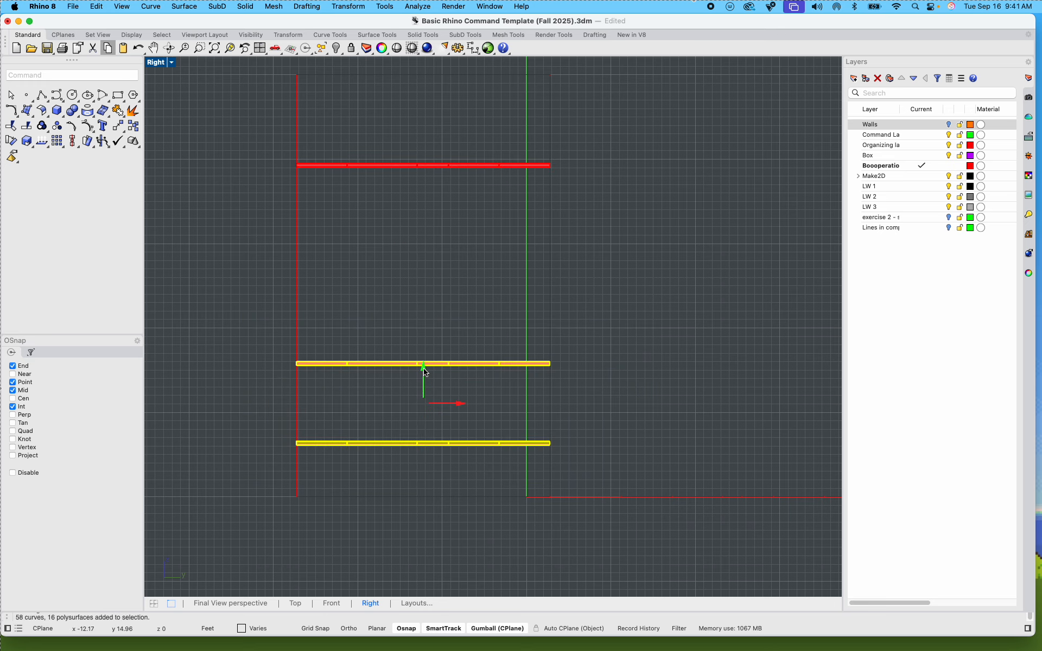
drag(425, 372, 425, 335)
click(660, 390)
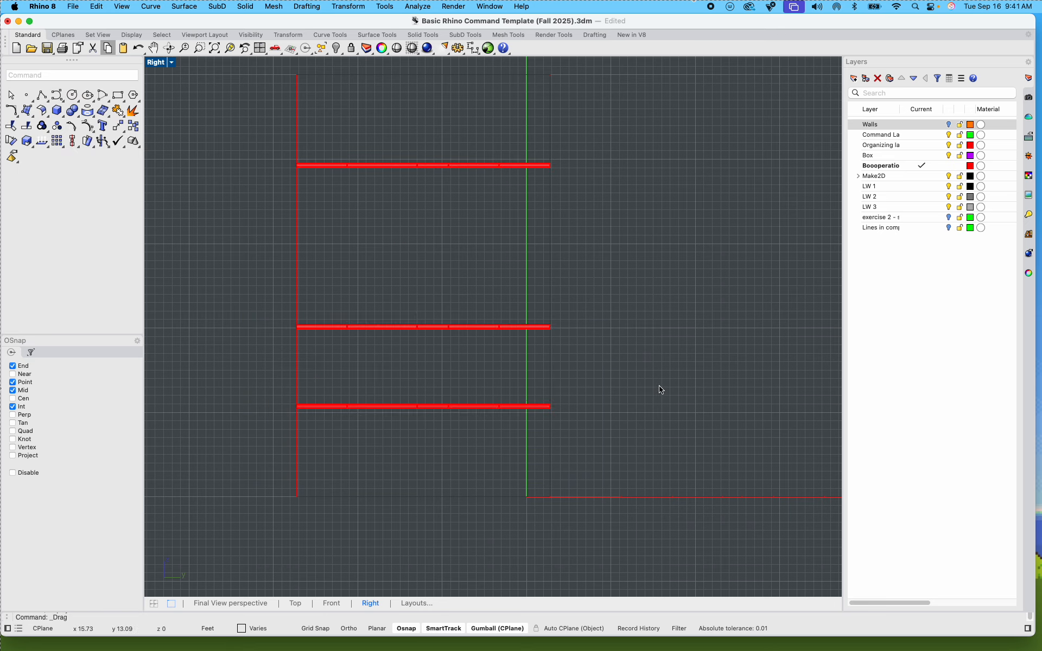
Step: Nudge the topmost I-beam grid slightly upward
scroll(660, 390, up, 4)
drag(239, 220, 549, 314)
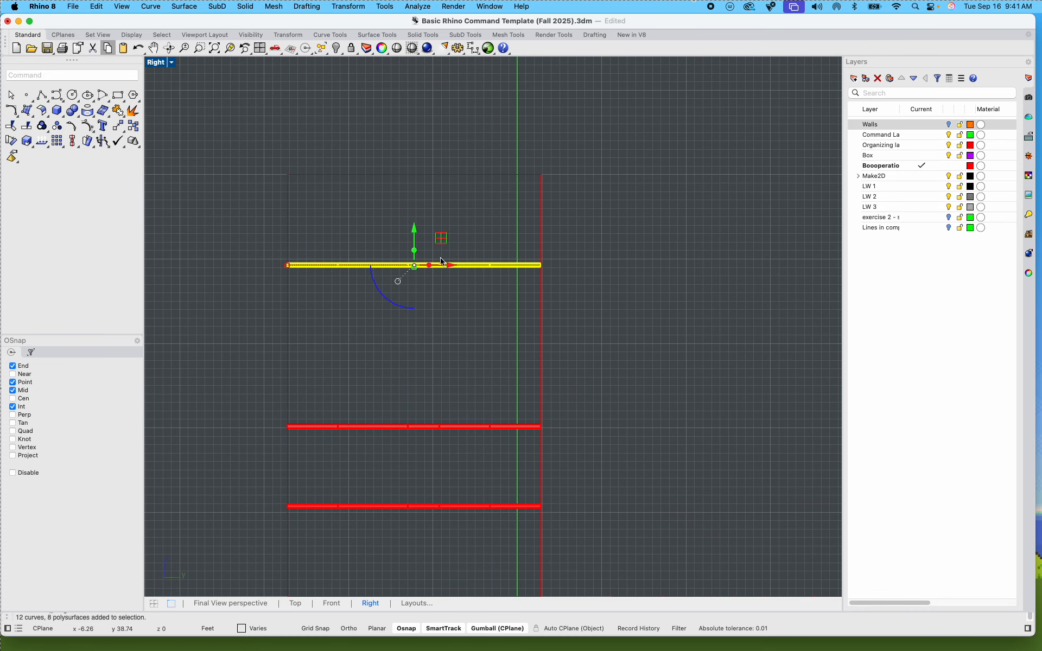
drag(415, 233, 415, 230)
click(636, 293)
scroll(638, 315, down, 4)
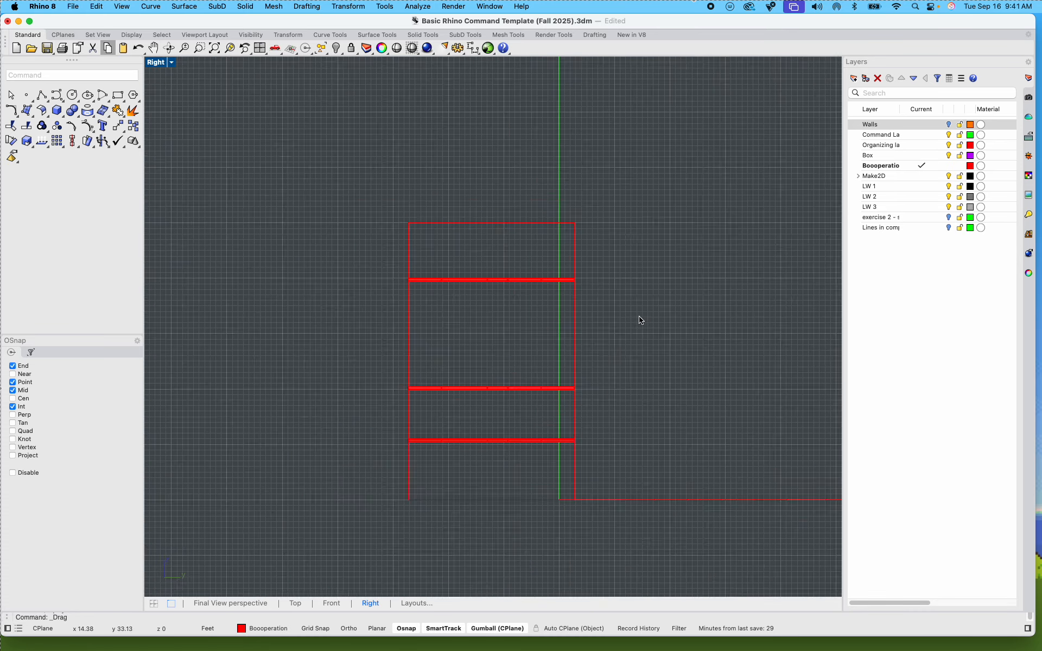
scroll(640, 320, down, 2)
right_drag(640, 321, 576, 470)
scroll(495, 399, up, 8)
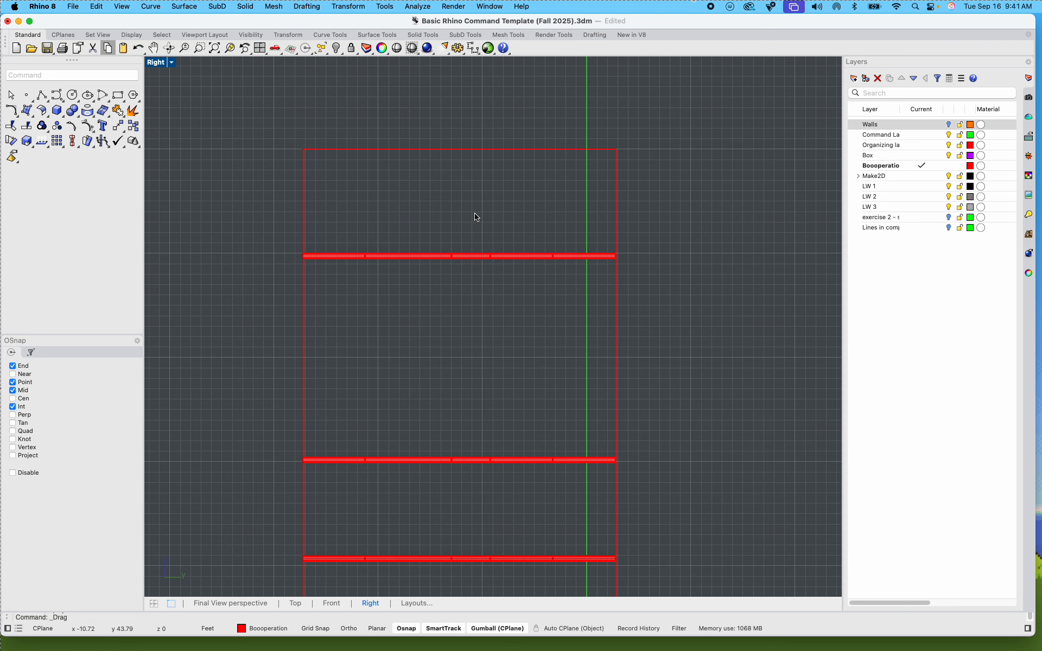
scroll(572, 237, down, 5)
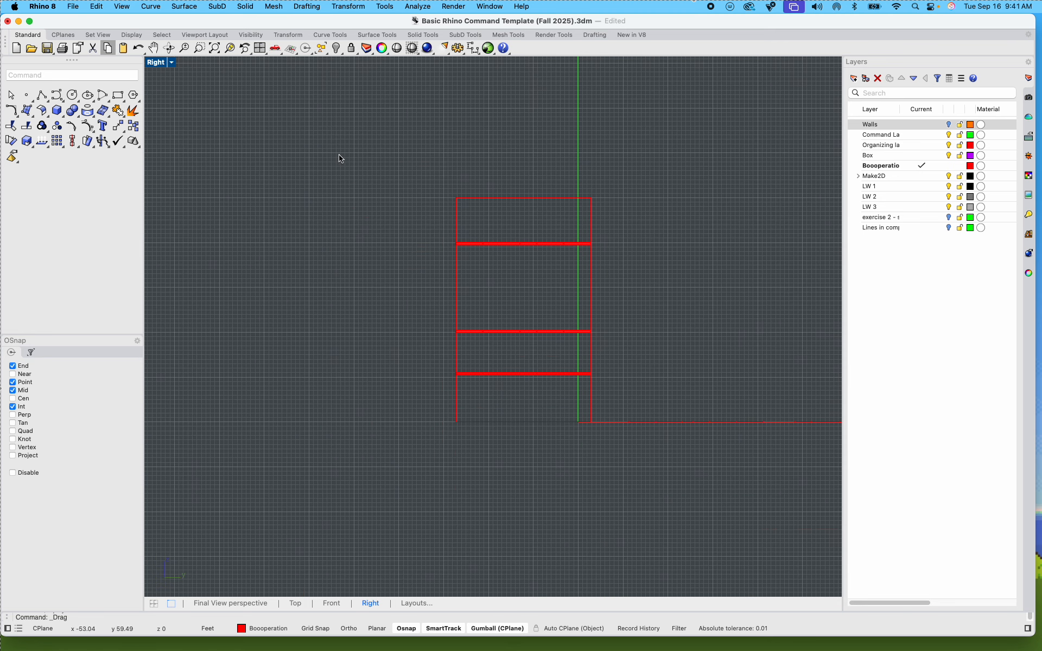
Step: Maximize the perspective viewport and set it to the northeast isometric view
double_click(160, 65)
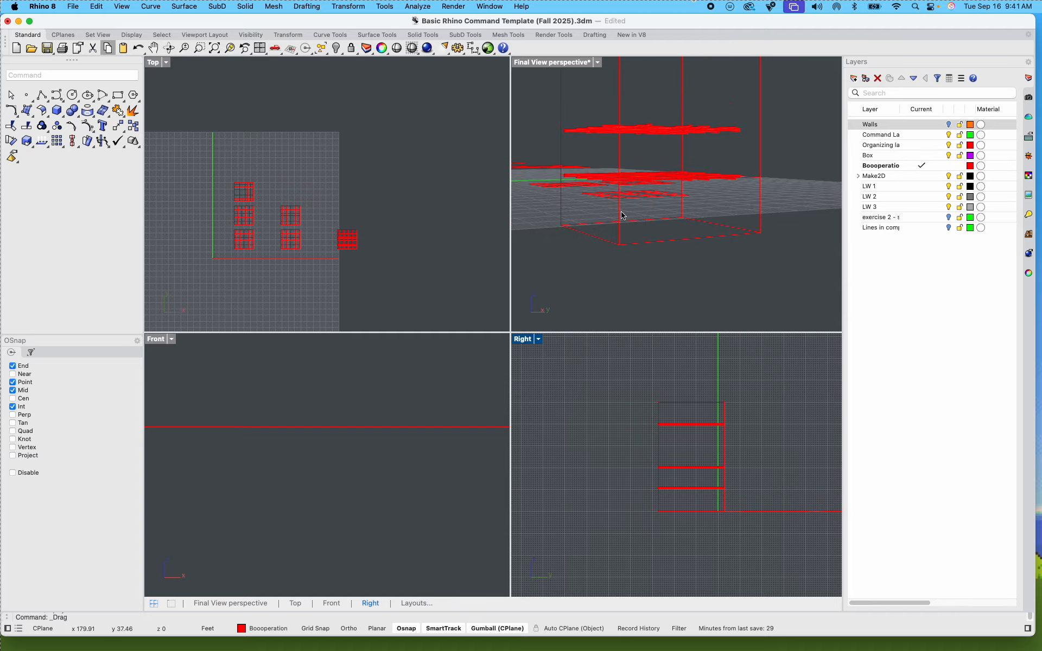
double_click(543, 63)
right_drag(611, 256, 515, 323)
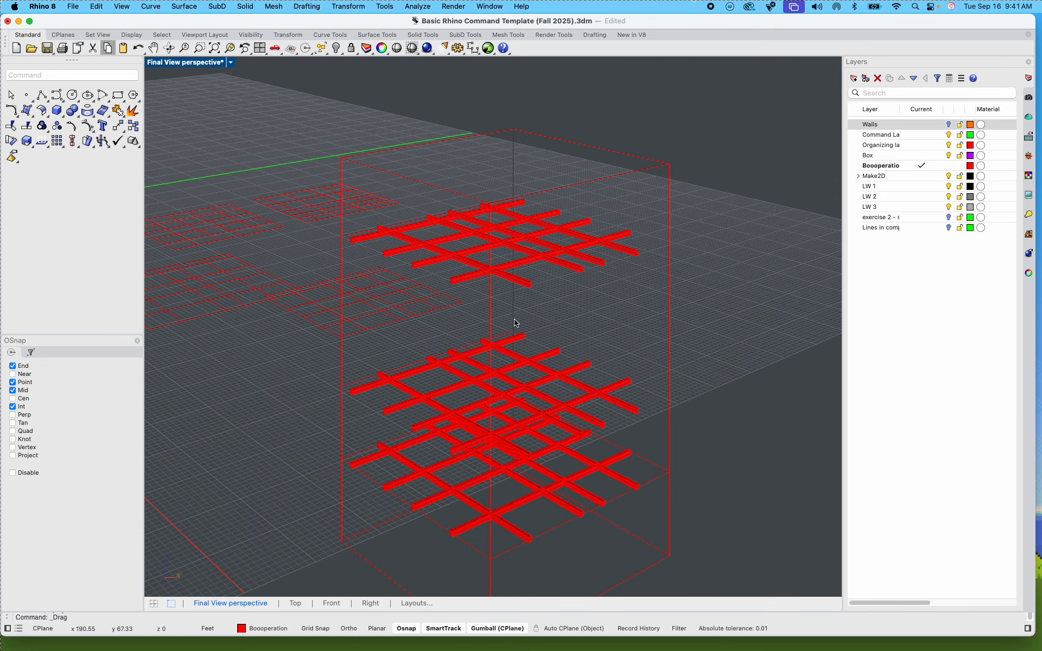
click(231, 61)
mouse_move(303, 319)
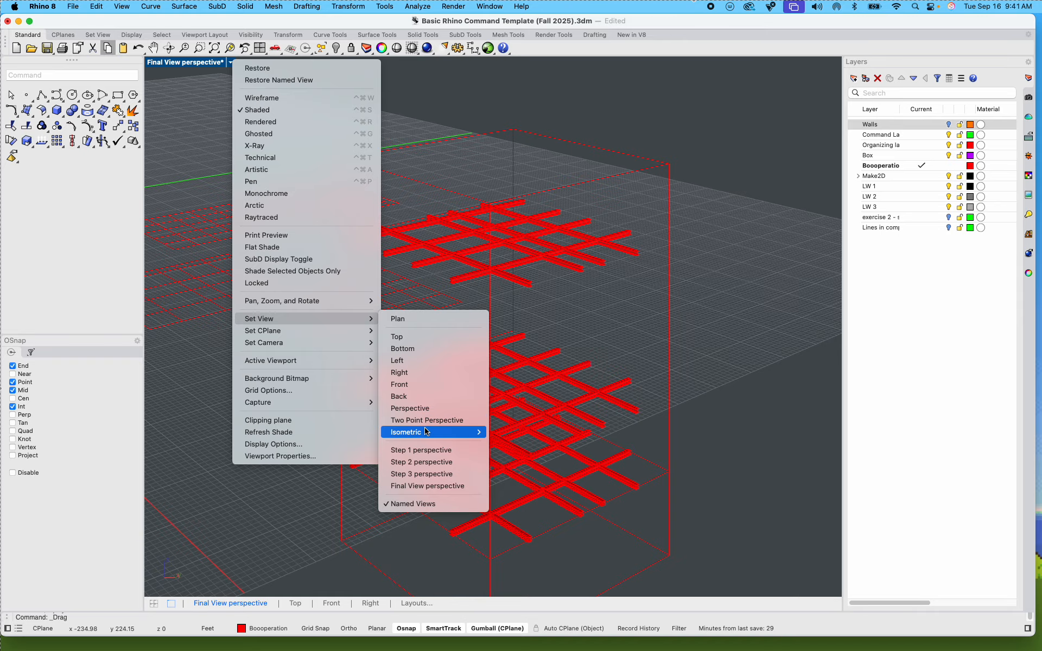
mouse_move(458, 433)
click(498, 438)
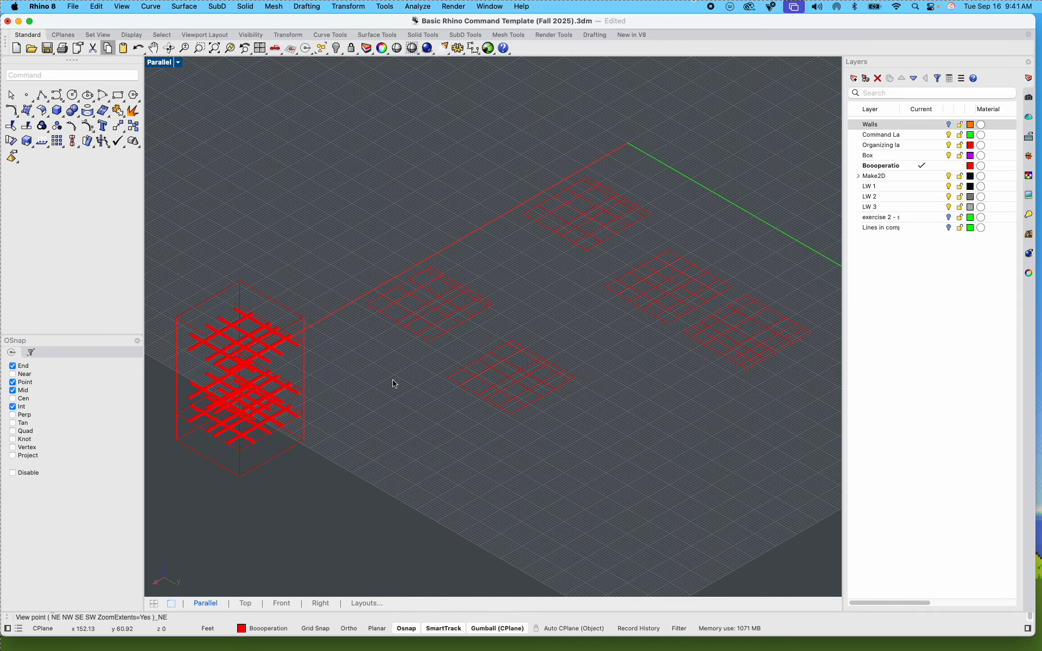
Step: Examine the stacked I-beam grids and their position within the bounding box from several angles
scroll(384, 418, up, 5)
right_drag(319, 429, 324, 382)
scroll(465, 405, up, 7)
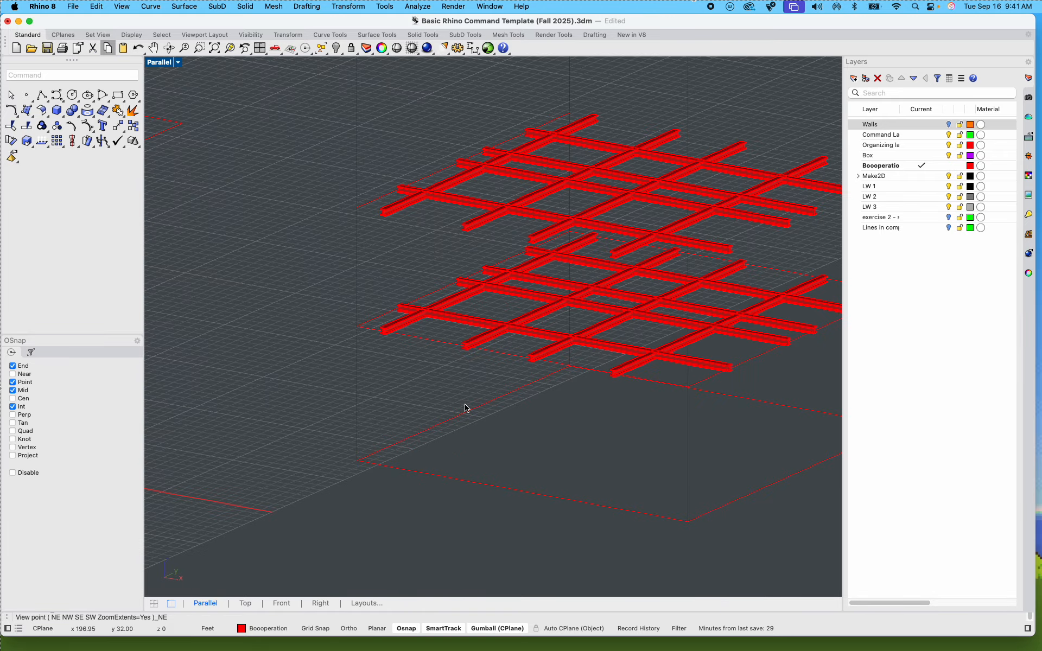
shift+right_drag(510, 402, 336, 402)
scroll(340, 398, up, 3)
click(339, 400)
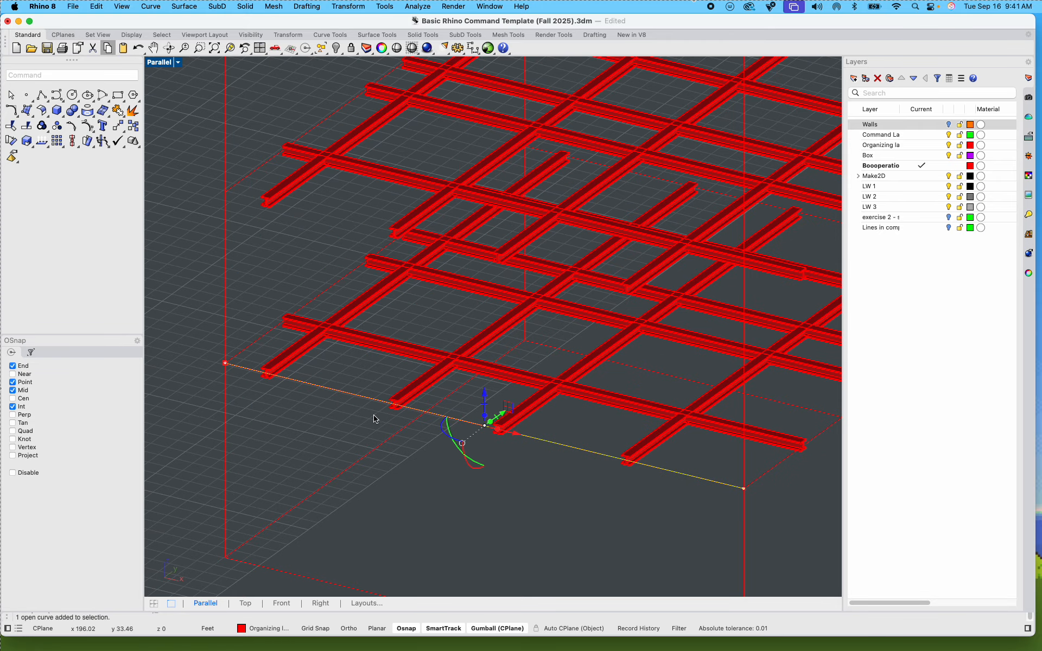
scroll(374, 417, down, 6)
shift+right_drag(386, 438, 519, 409)
scroll(534, 392, down, 6)
scroll(627, 345, up, 8)
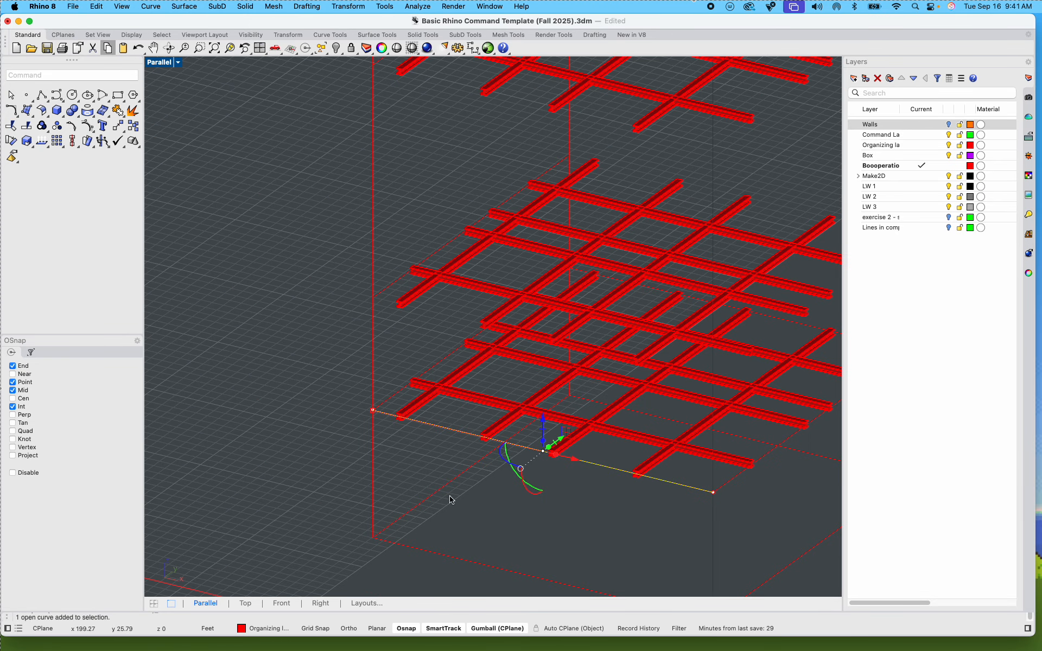
scroll(451, 478, down, 10)
shift+right_drag(443, 465, 729, 422)
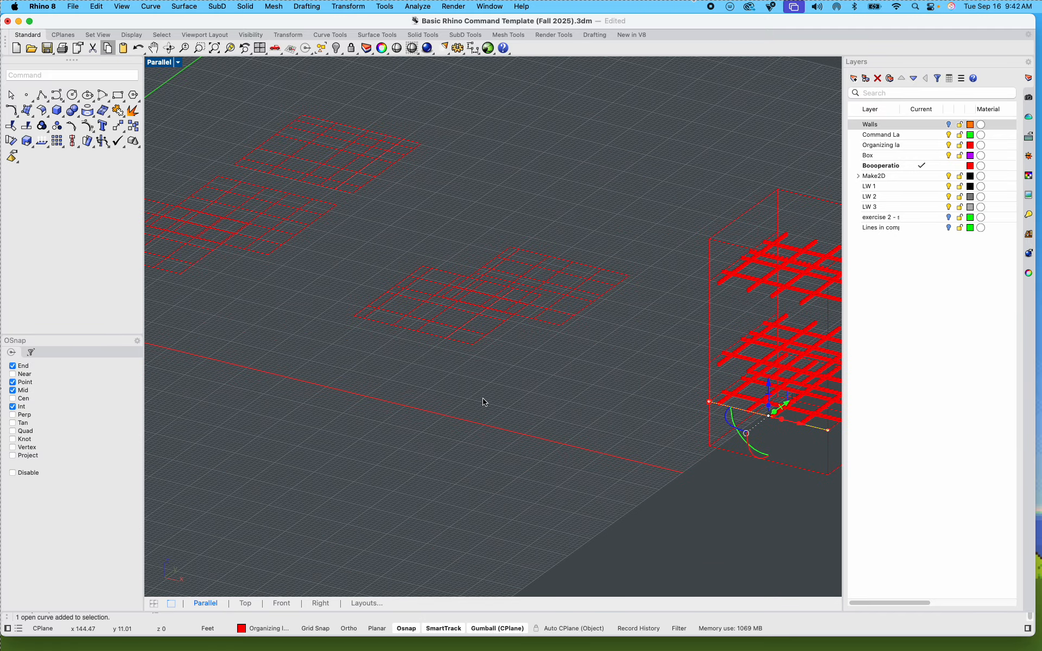
Step: Move the two flat line grids nearest the red X axis by their corner so they line up against the neighbouring grids
shift+right_drag(430, 399, 617, 368)
right_drag(460, 262, 418, 263)
drag(399, 204, 642, 486)
text(m)
key(Return)
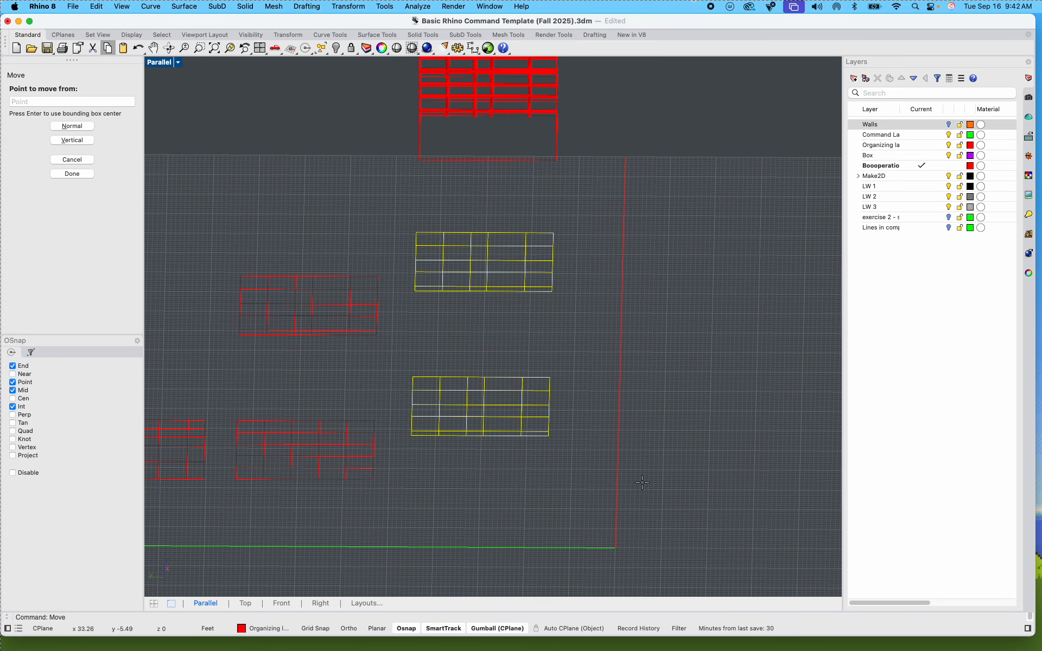
scroll(542, 317, up, 3)
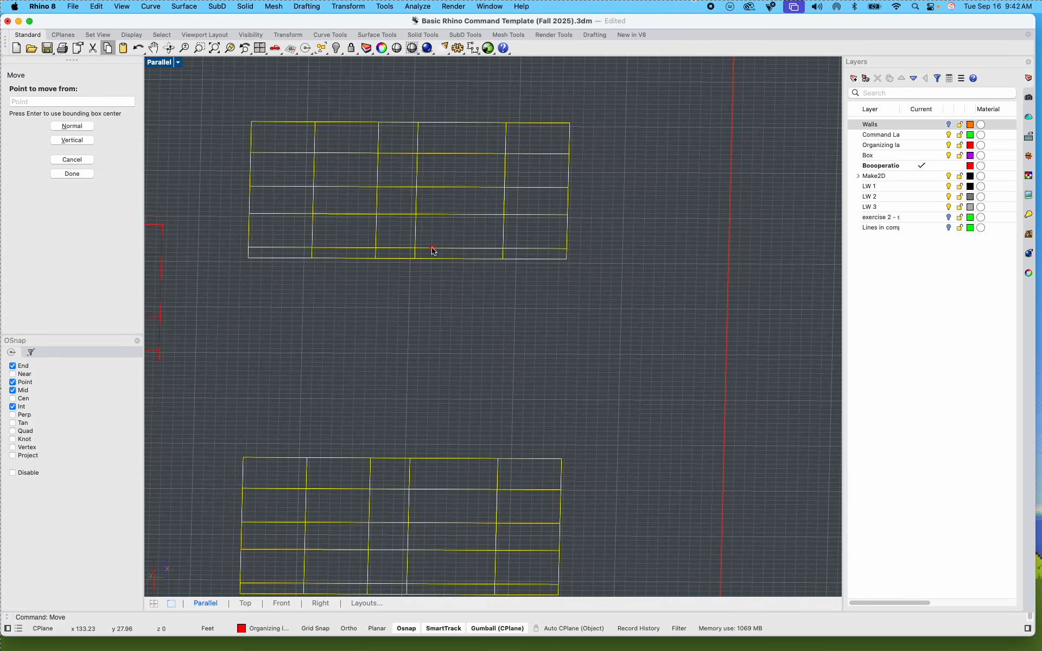
click(251, 121)
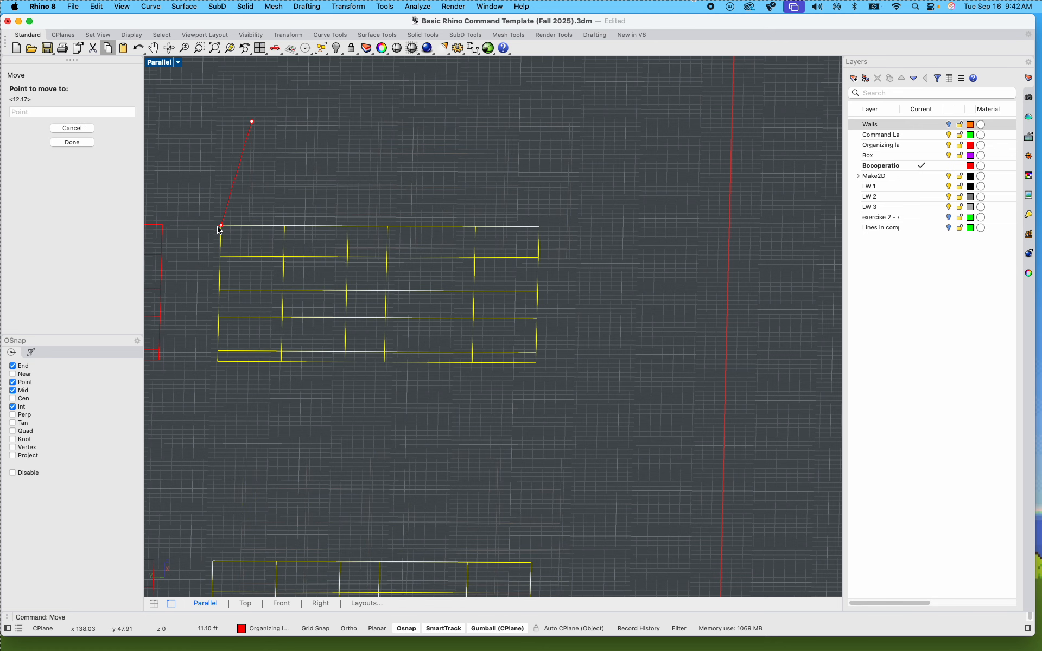
click(168, 228)
scroll(291, 268, down, 4)
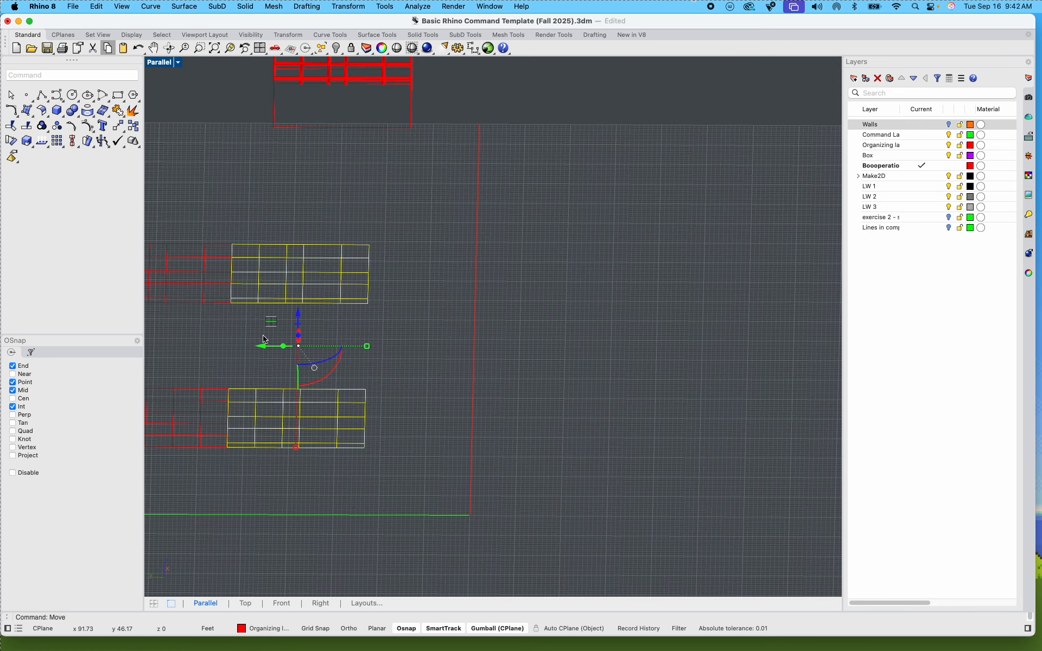
Step: Shift the two selected line grids back toward the red X axis, leaving a gap to the neighbouring grids
drag(263, 343, 315, 346)
click(341, 204)
right_drag(376, 225, 235, 97)
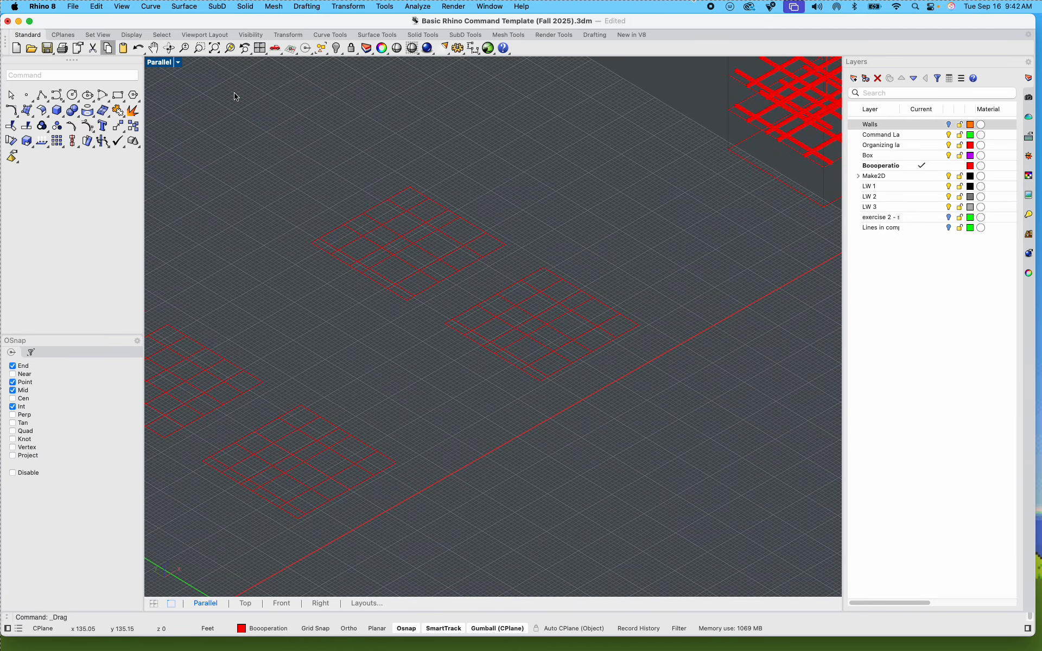
Step: In the maximized Top viewport, draw a small circle centred on a line intersection near the upper right corner of a flat line grid
double_click(163, 63)
double_click(163, 63)
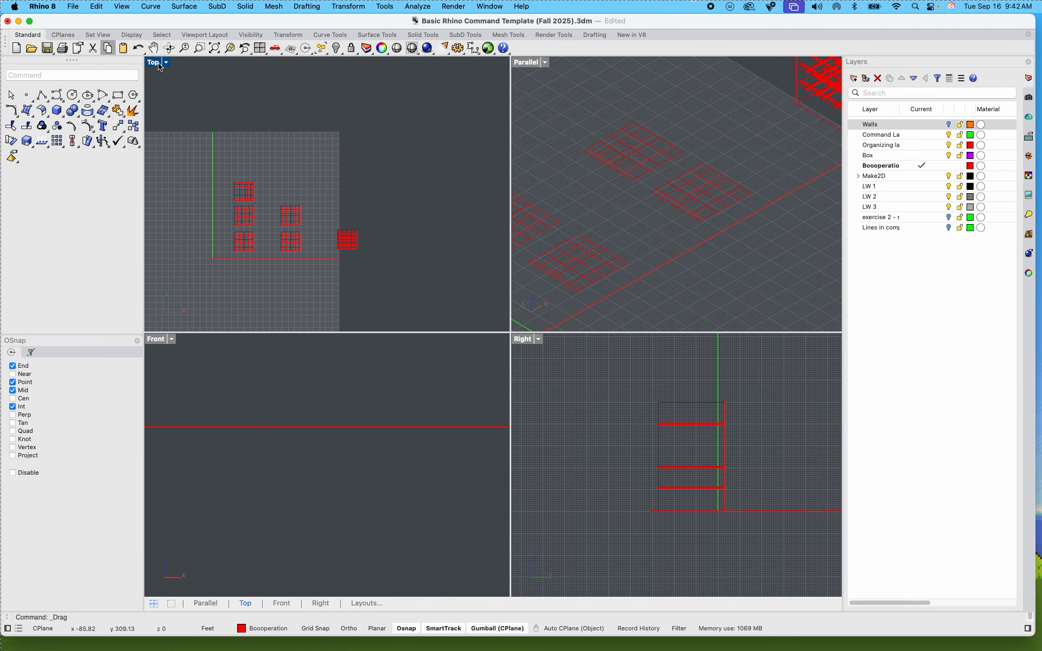
scroll(398, 373, up, 8)
right_drag(398, 374, 436, 352)
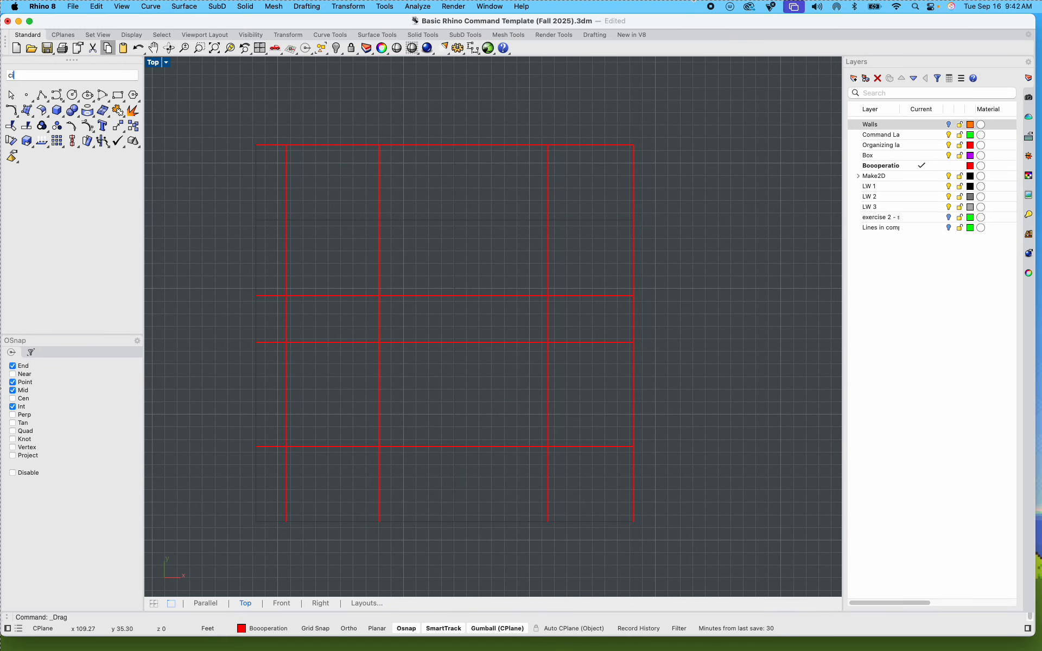
text(Circle)
key(Return)
scroll(559, 204, up, 3)
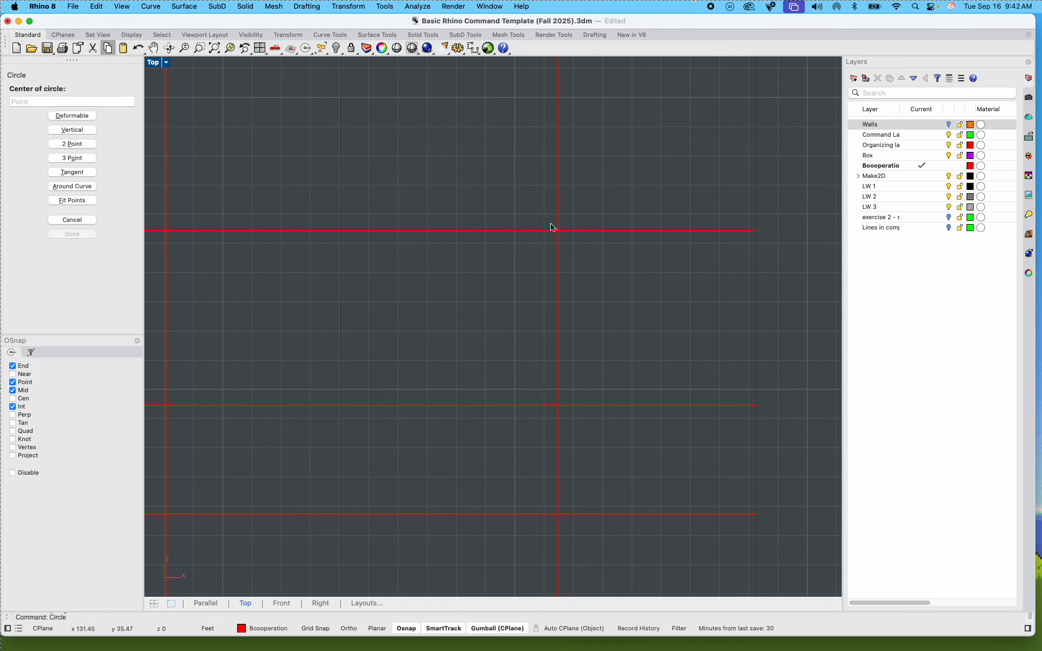
click(557, 227)
scroll(580, 217, up, 3)
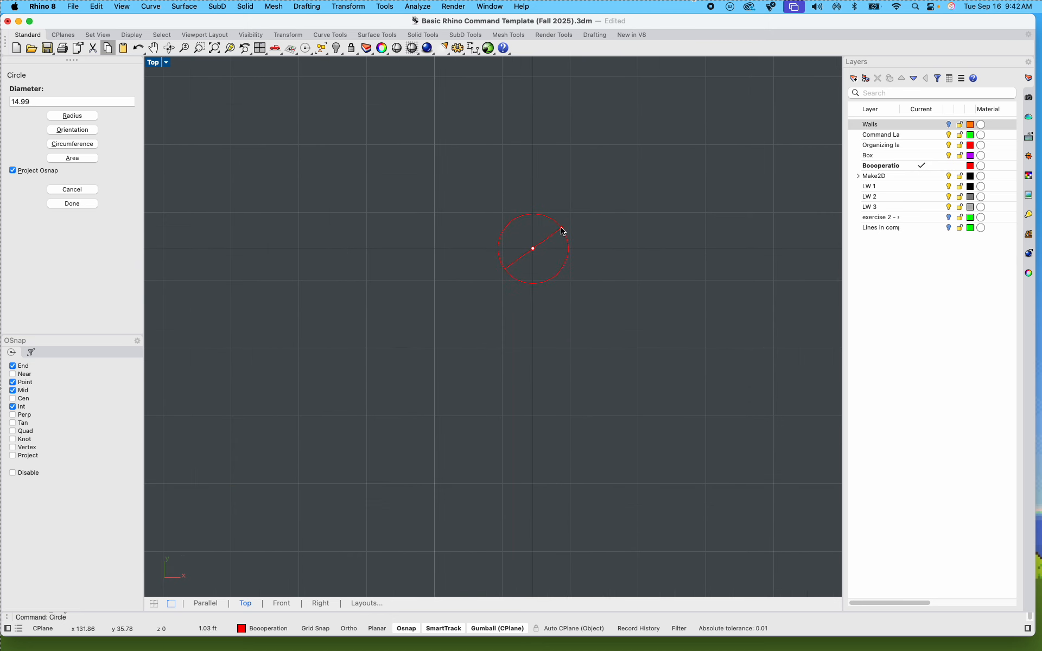
text(4)
key(Return)
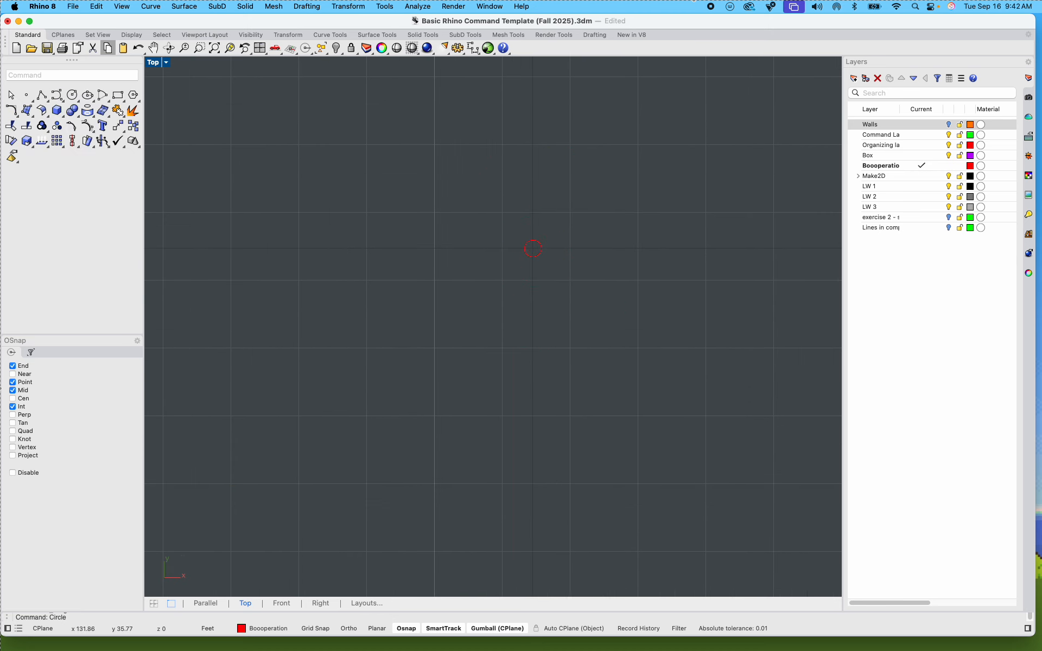
scroll(572, 259, up, 4)
click(484, 249)
scroll(488, 251, down, 4)
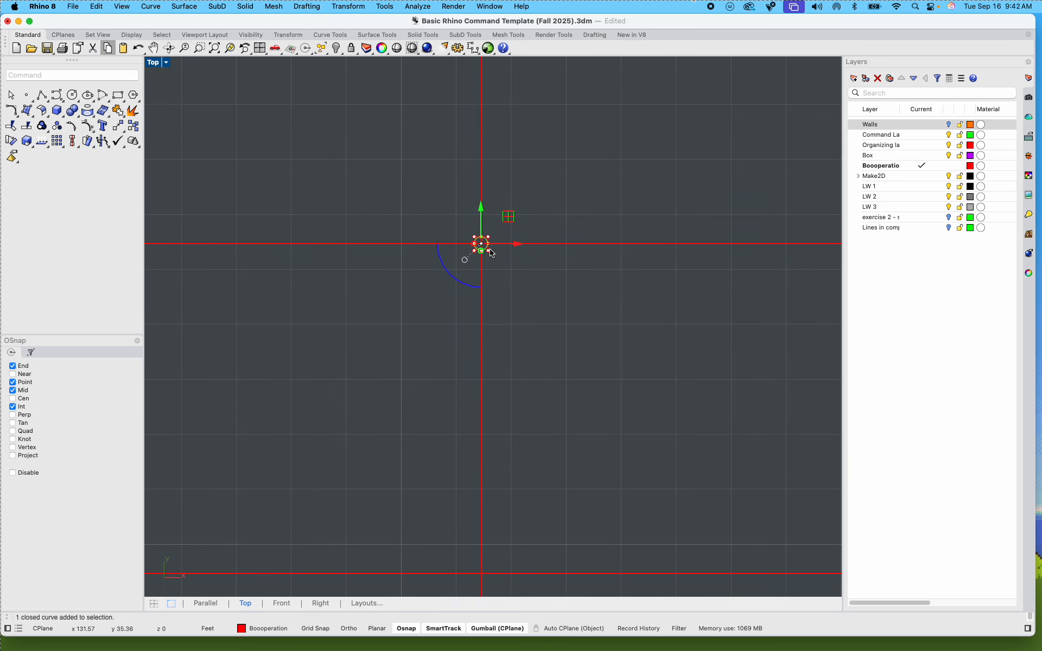
double_click(154, 64)
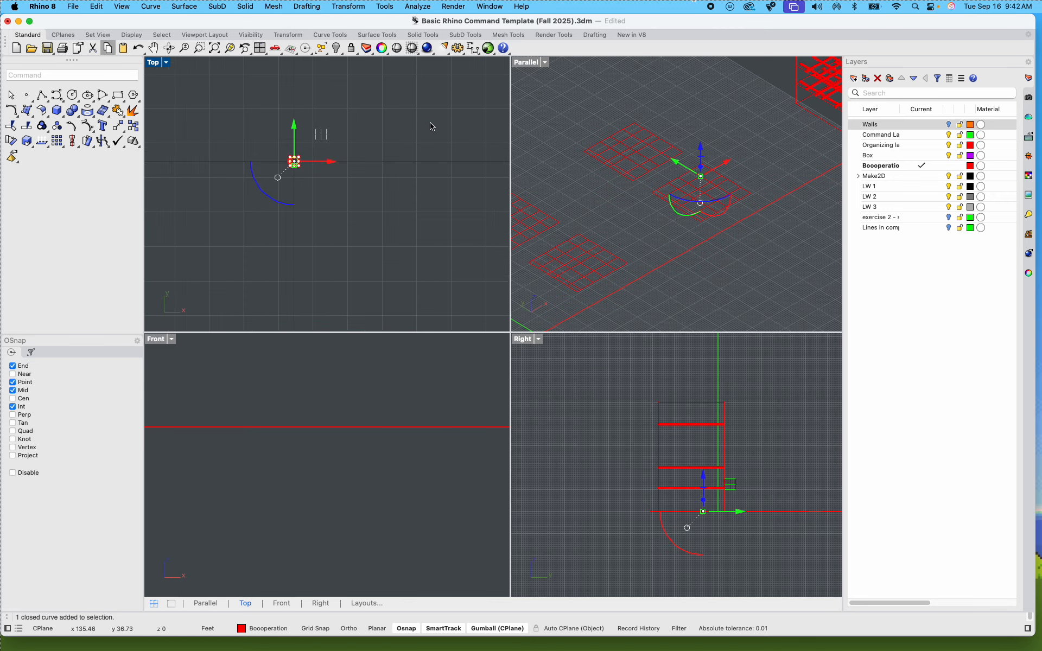
key(Delete)
scroll(430, 127, down, 1)
double_click(156, 62)
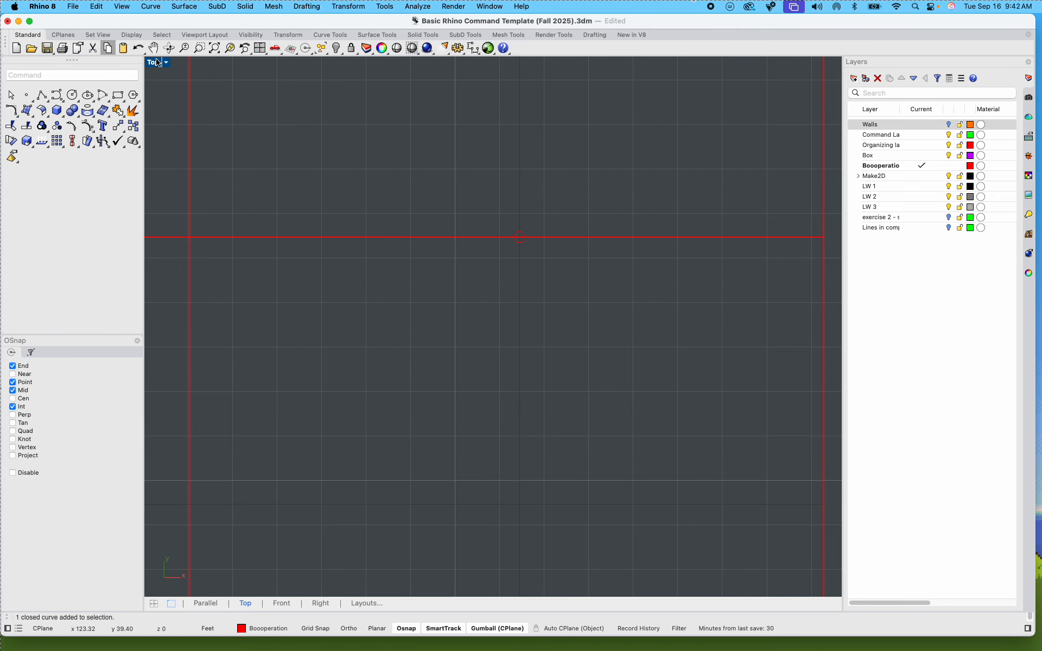
Step: Copy the small circle from its centre to the adjacent intersection on the same horizontal grid line
scroll(354, 157, up, 3)
drag(357, 154, 484, 227)
text(c)
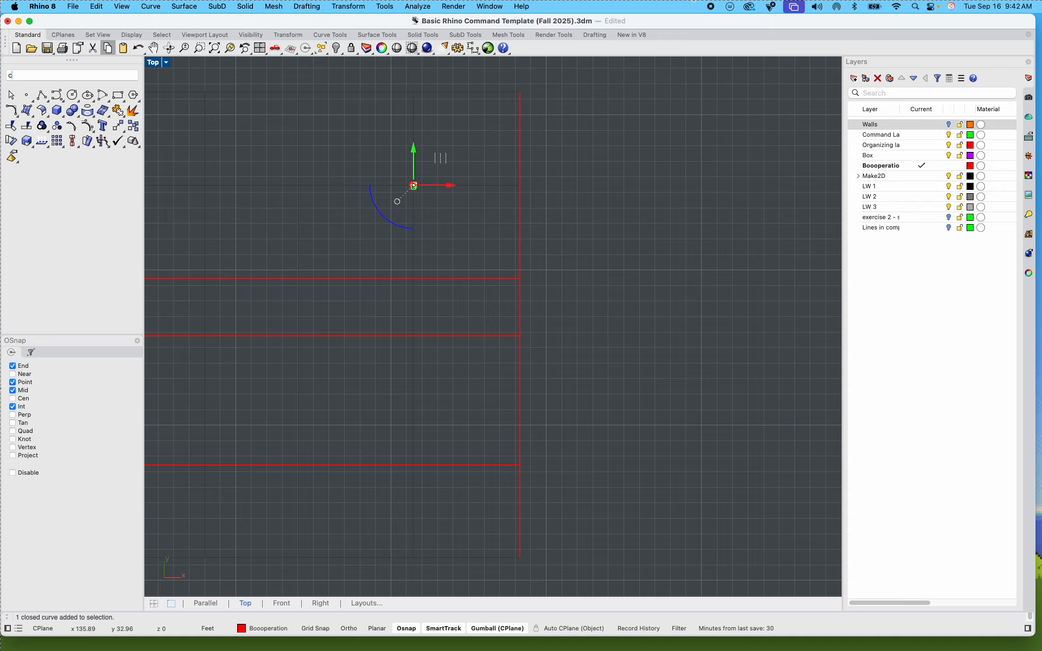
text(opy)
key(Return)
scroll(477, 225, up, 5)
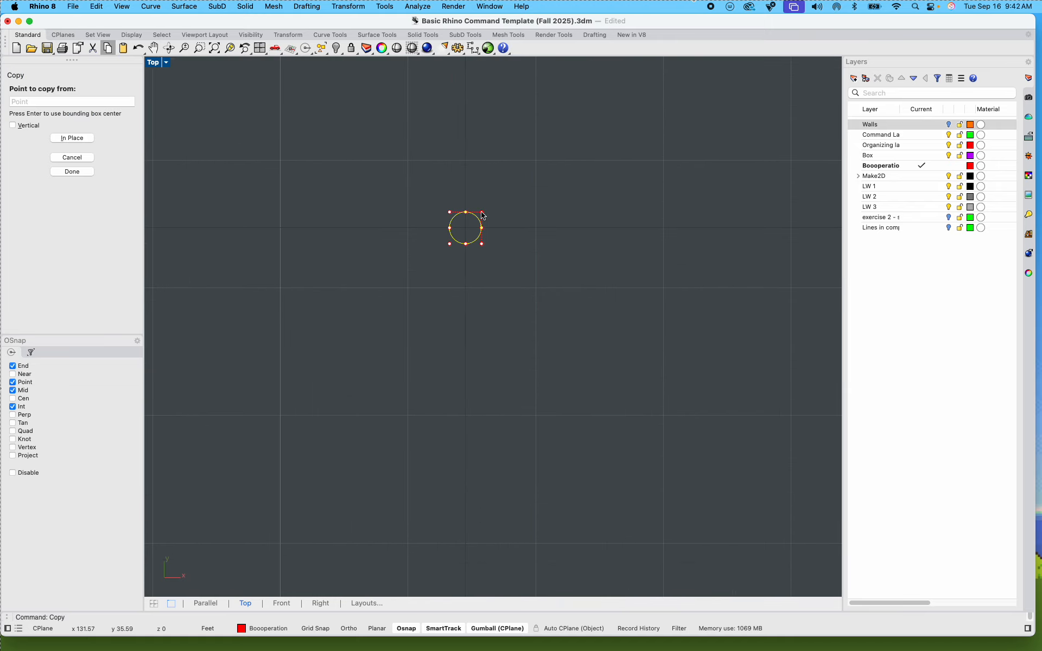
scroll(482, 215, up, 4)
click(440, 251)
scroll(442, 250, down, 6)
right_drag(271, 325, 661, 313)
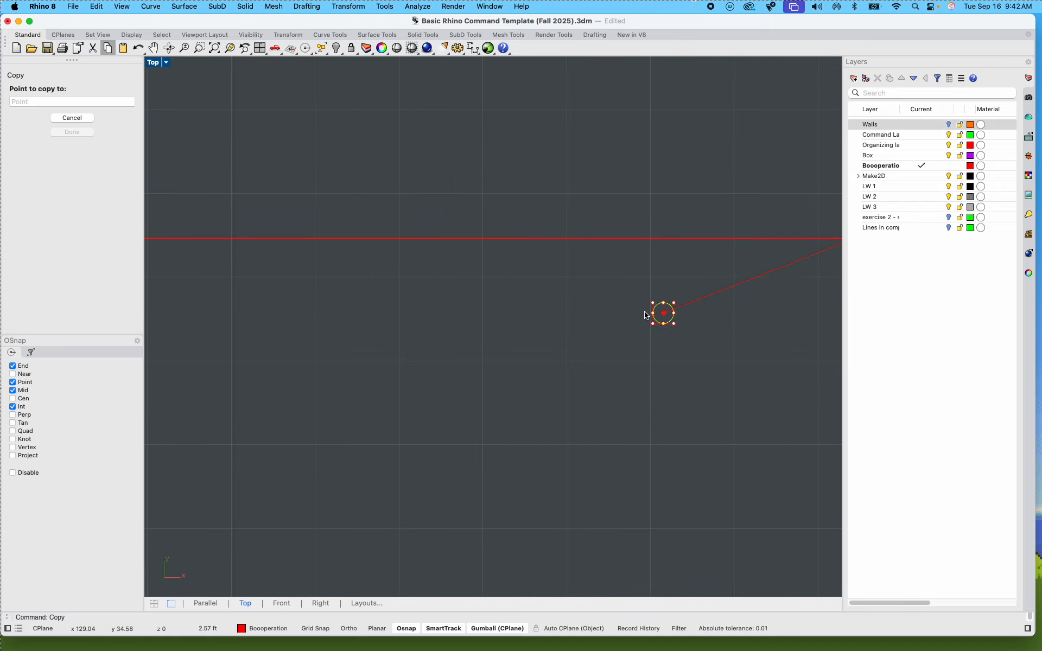
scroll(421, 293, down, 2)
click(298, 258)
Step: Place copies of the circle at the two remaining intersections along the same horizontal grid line
scroll(273, 290, down, 6)
right_drag(220, 300, 502, 305)
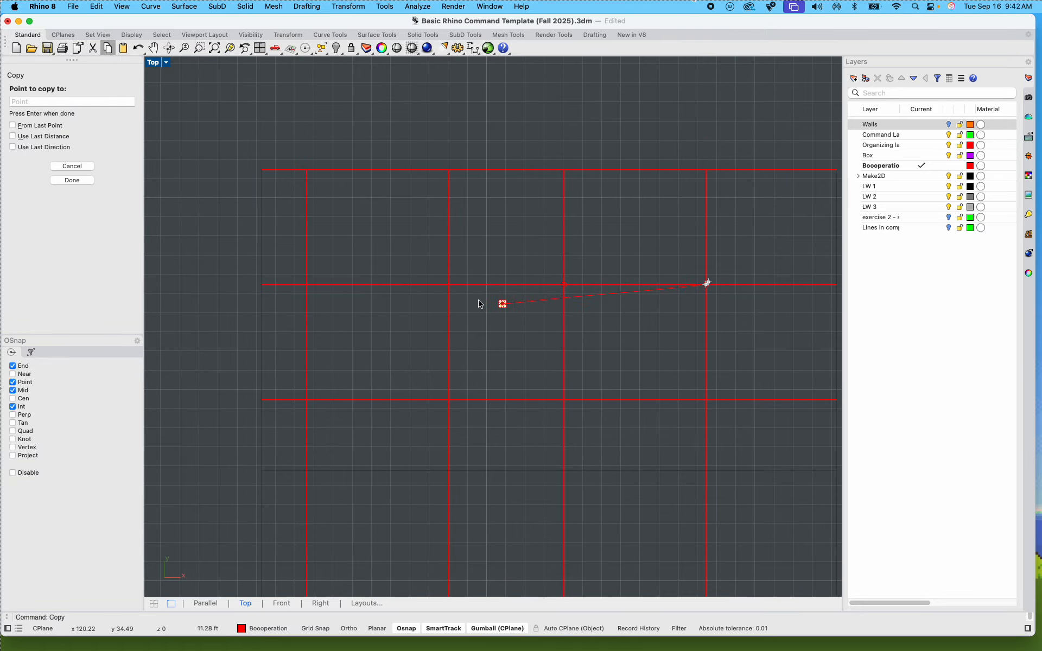
scroll(461, 285, up, 3)
click(445, 284)
scroll(222, 299, up, 4)
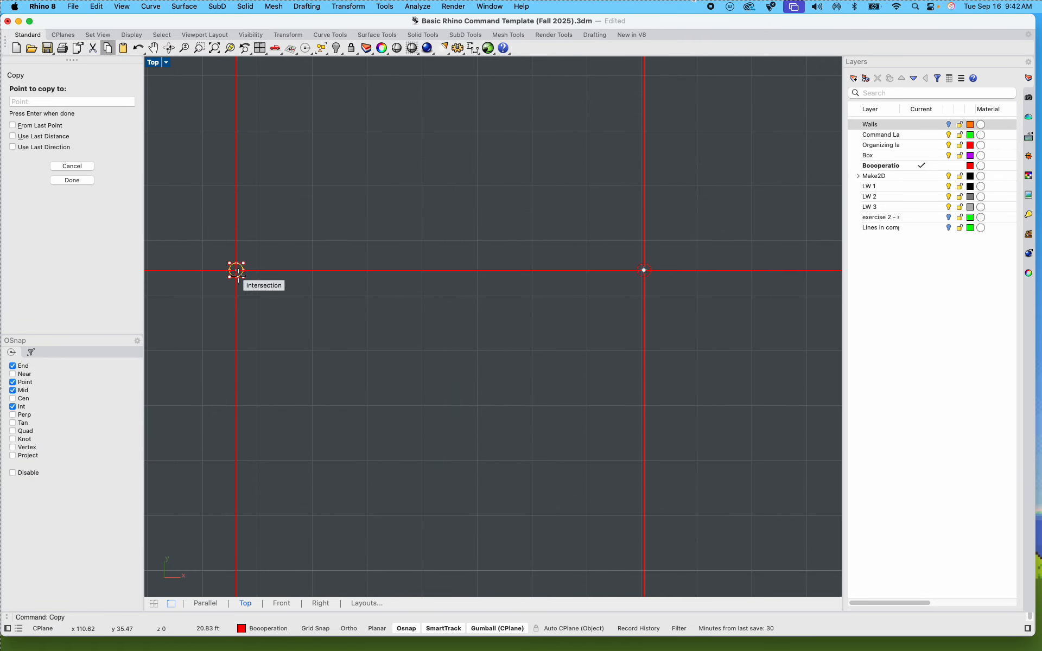
click(235, 269)
Step: Place copies of the circle at the intersections along the second horizontal grid line
scroll(234, 255, down, 6)
scroll(246, 380, up, 5)
click(219, 285)
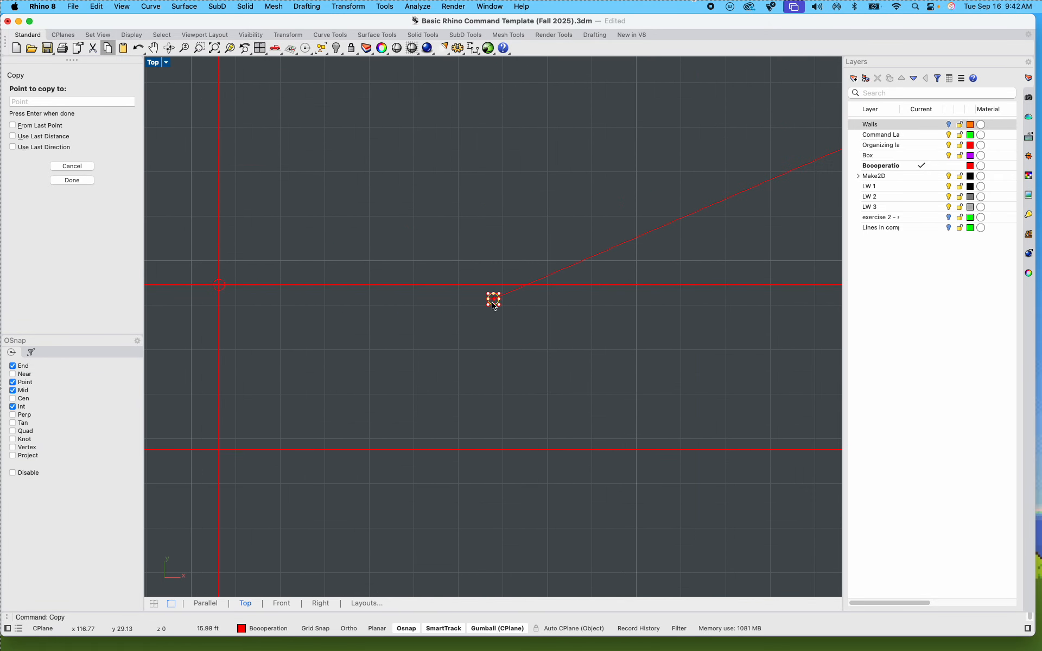
scroll(646, 305, down, 3)
scroll(458, 321, down, 3)
scroll(532, 302, up, 5)
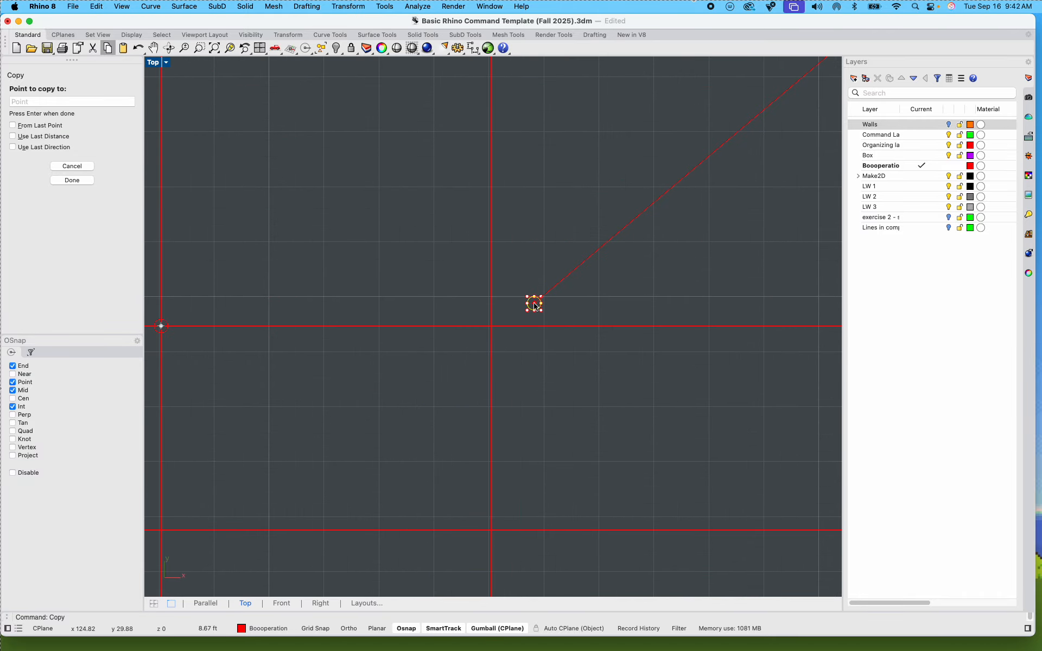
click(491, 325)
scroll(548, 342, down, 3)
scroll(602, 344, up, 5)
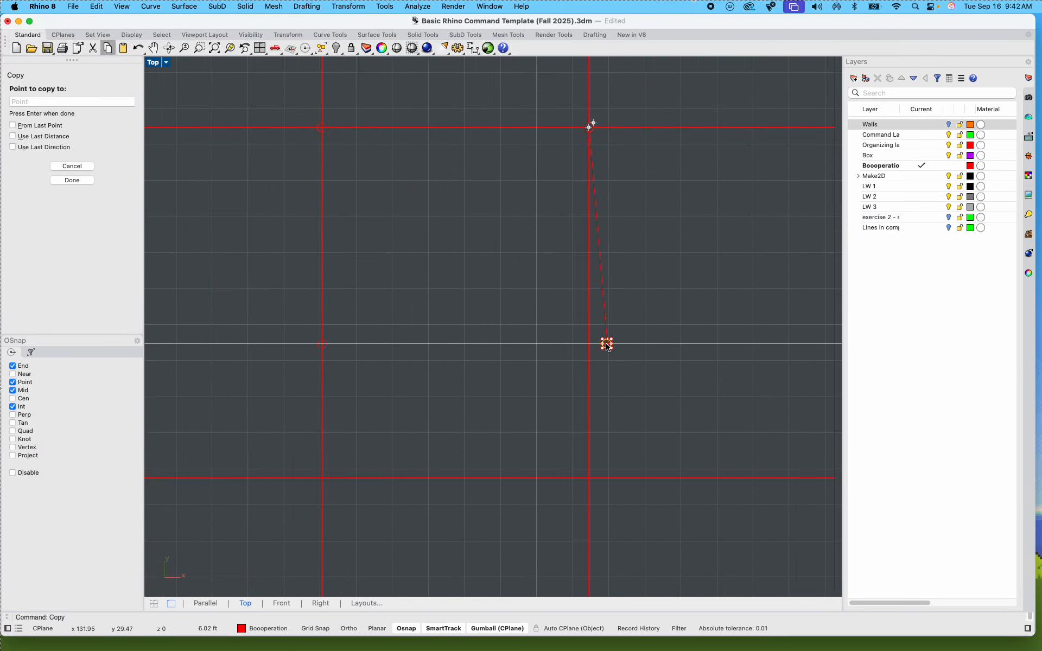
scroll(599, 348, up, 5)
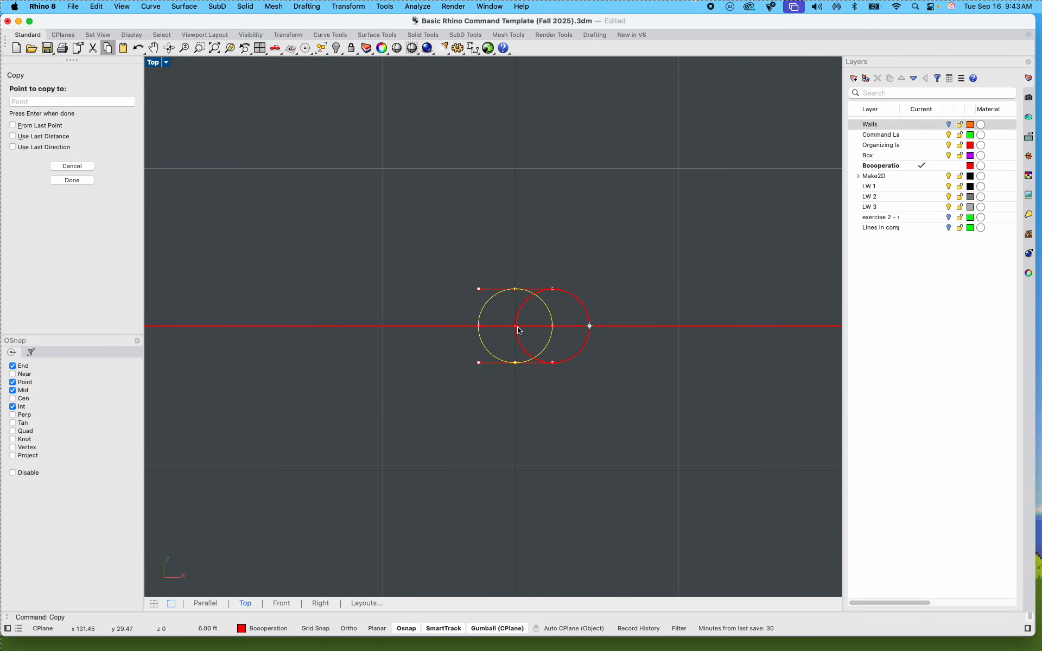
scroll(535, 344, down, 5)
scroll(570, 380, down, 4)
right_drag(588, 423, 554, 267)
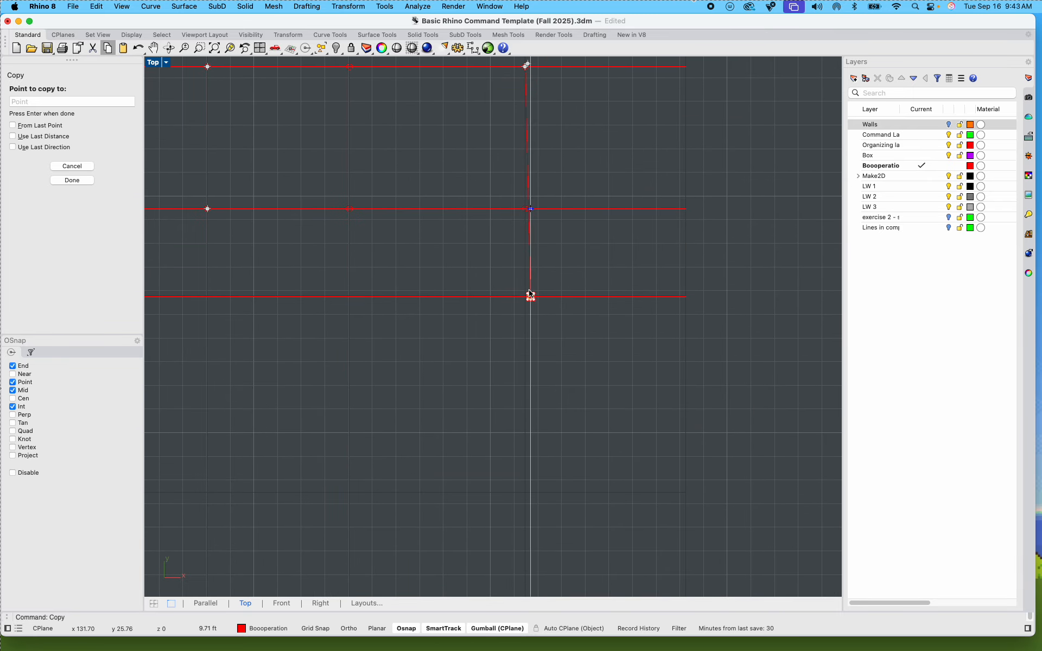
Step: Place copies of the circle at the intersections along the third horizontal grid line and finish copying
scroll(531, 288, up, 4)
click(517, 315)
scroll(478, 323, down, 8)
right_drag(372, 363, 550, 341)
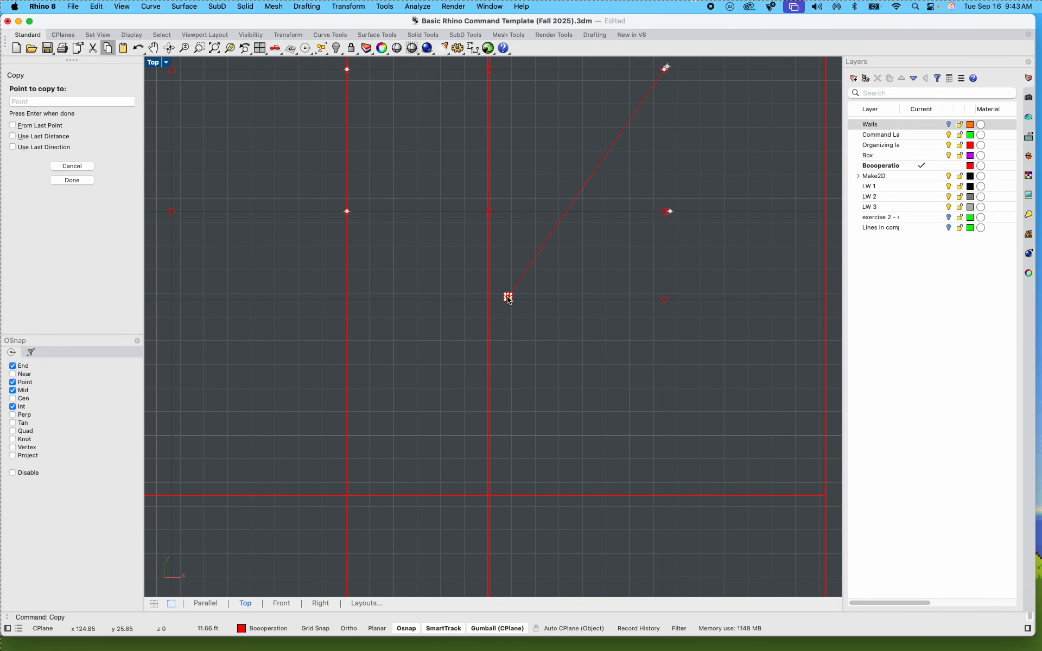
click(346, 300)
right_drag(228, 314, 369, 353)
click(321, 304)
scroll(381, 343, down, 9)
key(Escape)
key(Escape)
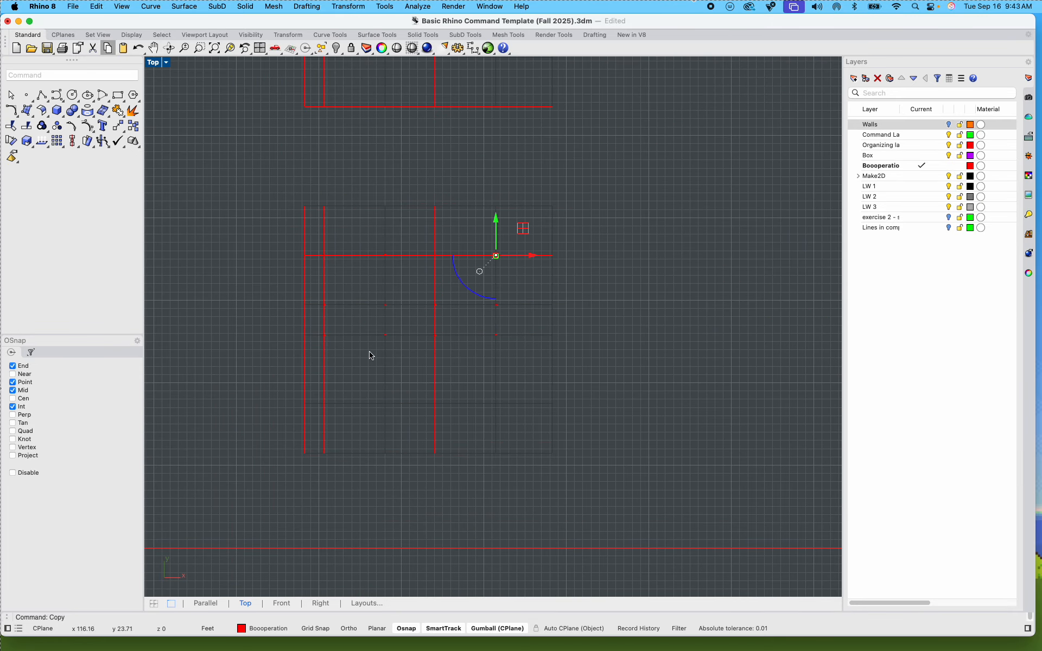
Step: Copy the third row's four circles straight down to the intersections on the next horizontal grid line
scroll(335, 342, up, 6)
drag(350, 329, 657, 347)
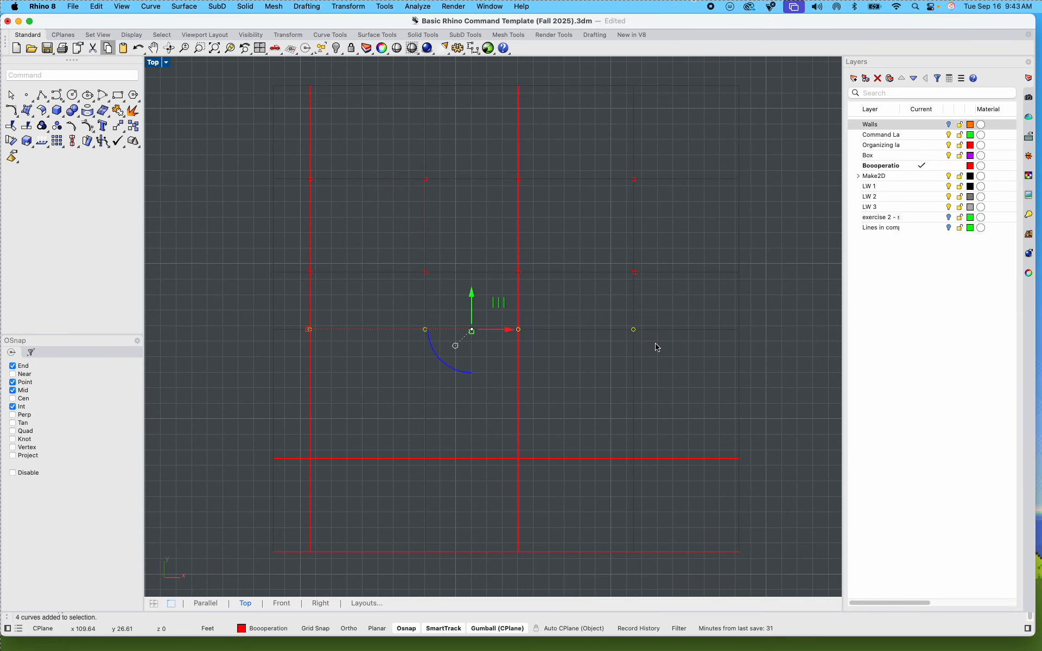
key(Return)
scroll(327, 360, up, 8)
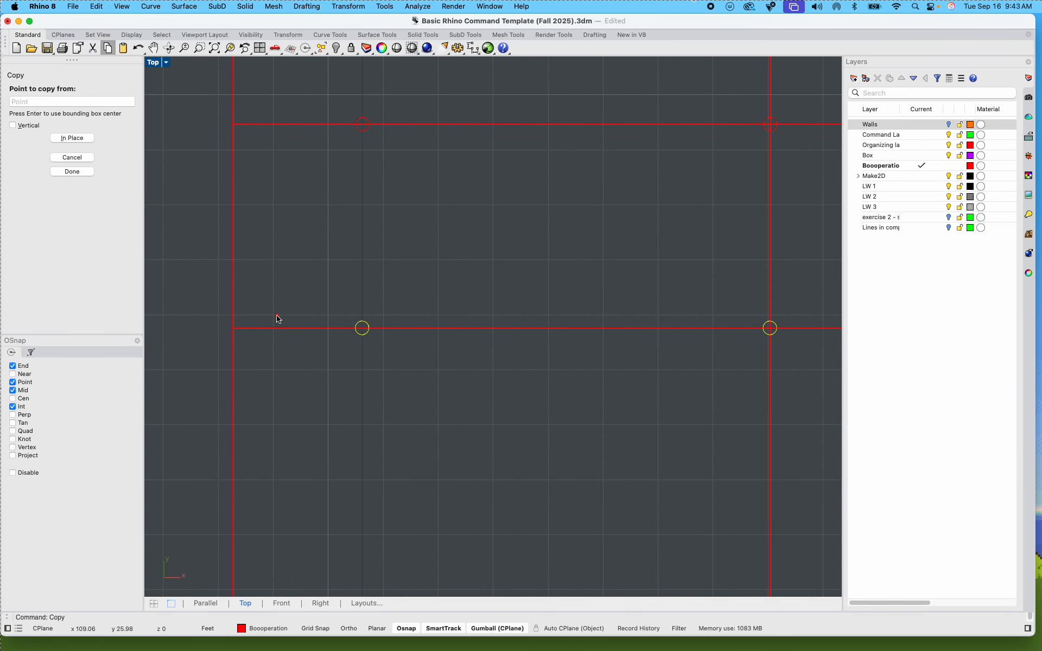
click(510, 352)
scroll(509, 349, down, 10)
scroll(509, 350, up, 3)
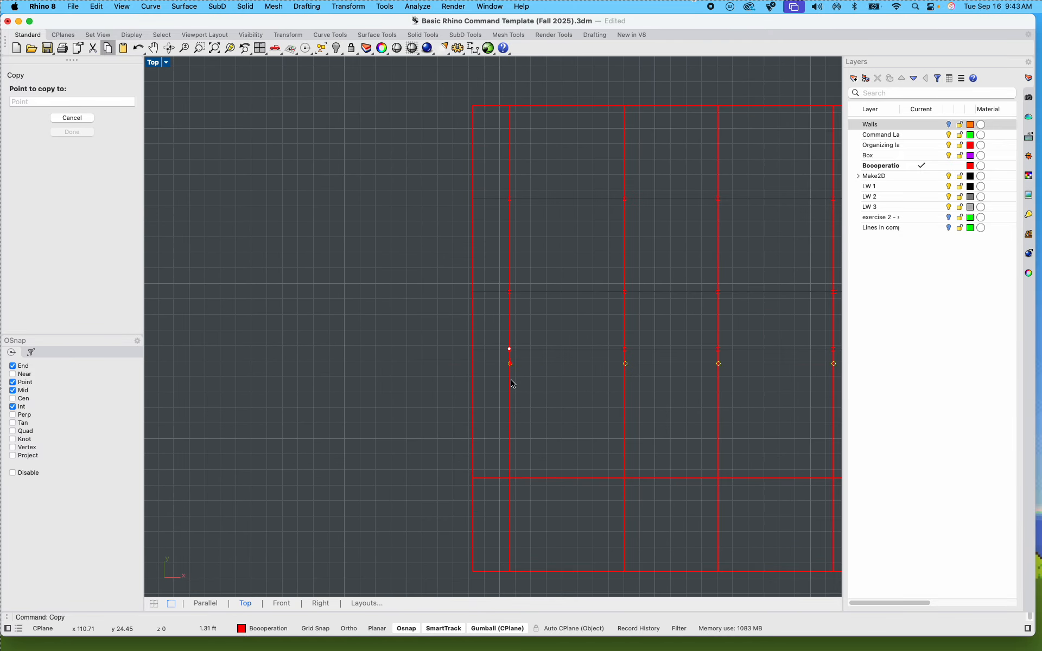
click(509, 477)
key(Return)
click(579, 441)
Step: Nudge the cross-shaped profile slightly along the vertical grid line at its intersection in the first row
scroll(584, 442, down, 8)
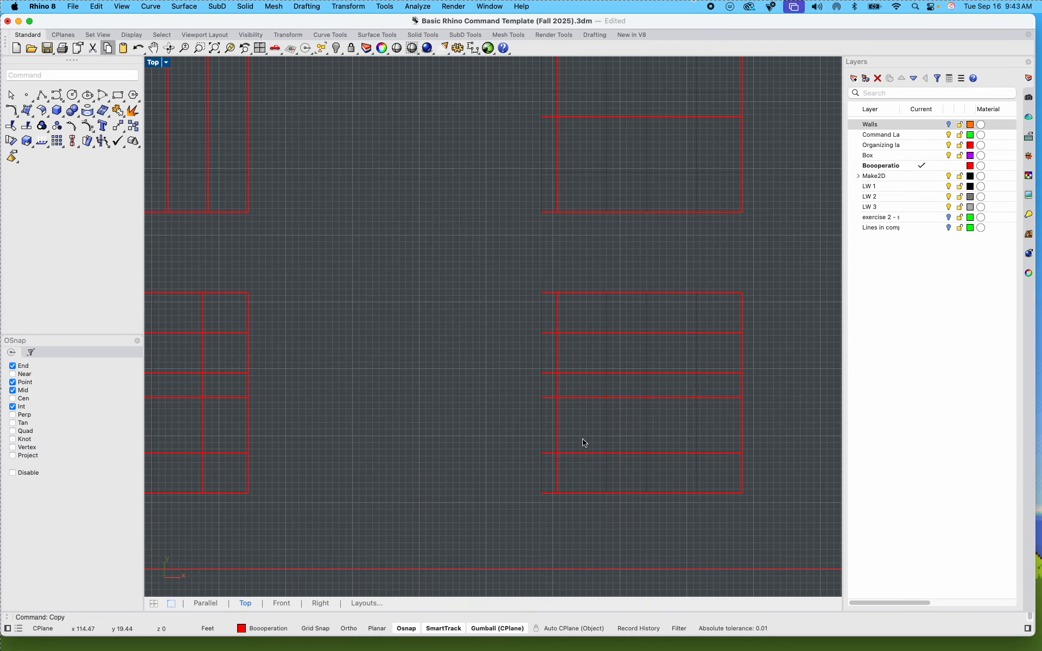
right_drag(610, 444, 423, 461)
scroll(478, 388, up, 3)
scroll(466, 342, up, 4)
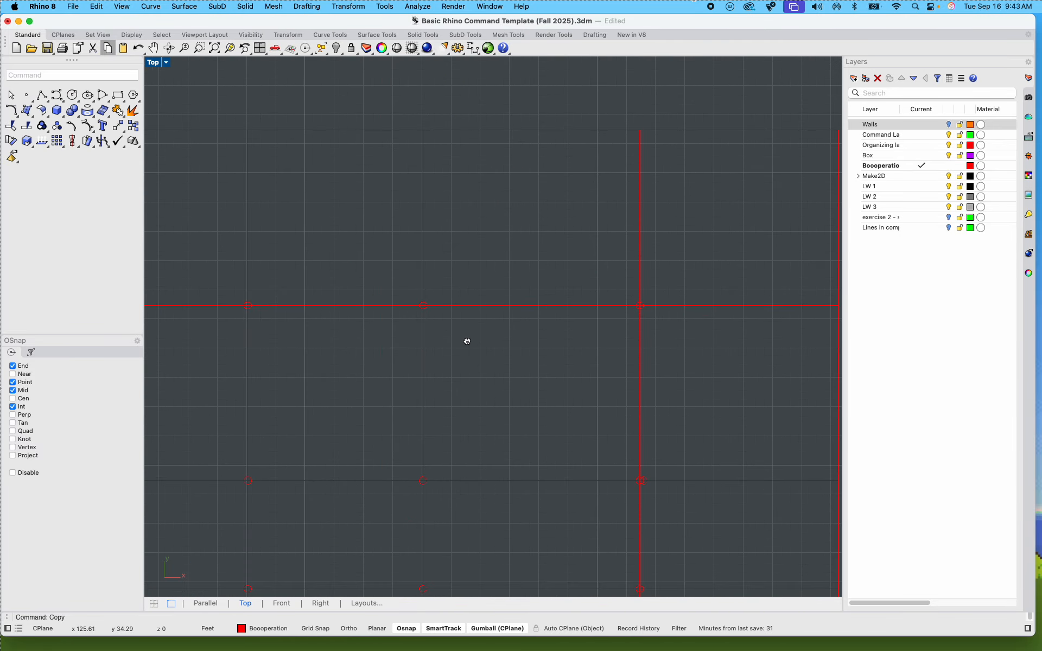
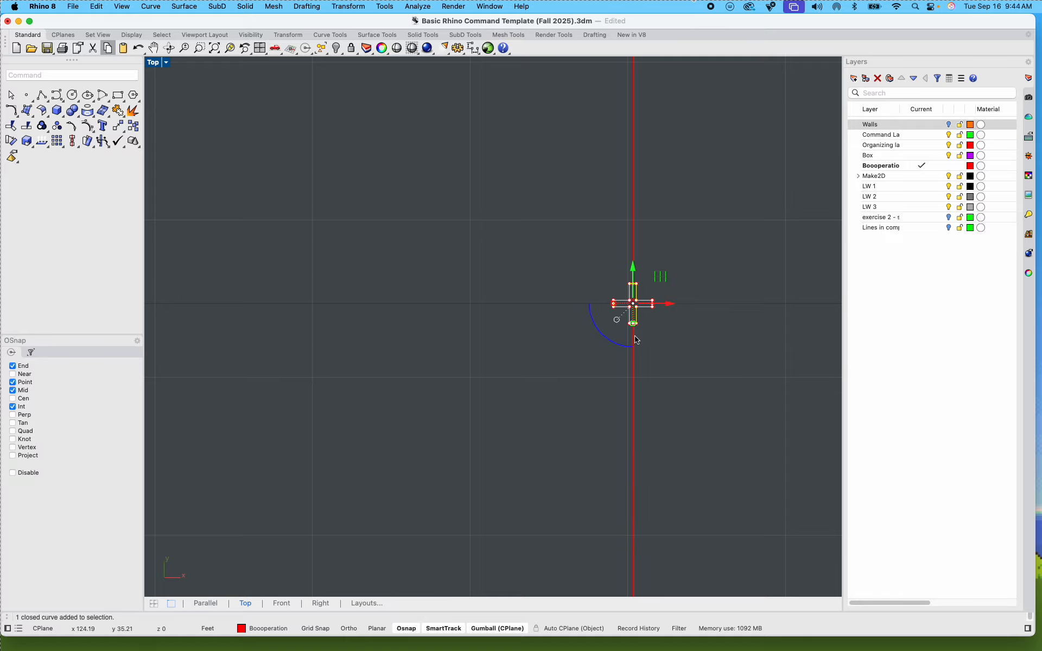
scroll(635, 334, up, 8)
shift+drag(635, 309, 636, 321)
click(713, 378)
scroll(713, 378, down, 10)
scroll(714, 381, up, 10)
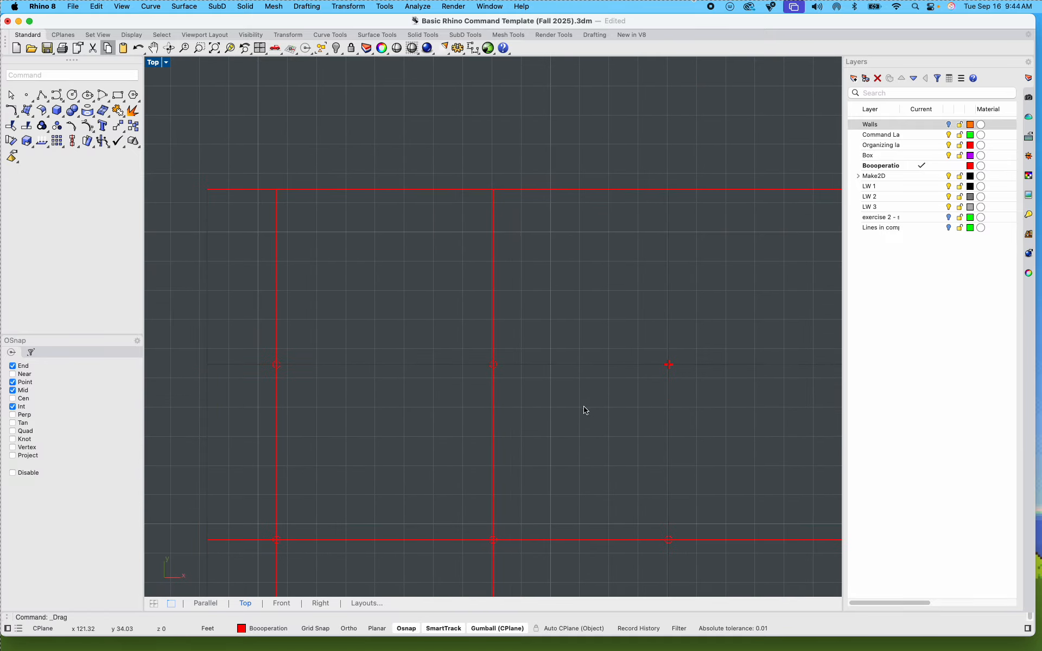
Step: Select all the circles and the cross profile inside the line grid, excluding the enclosed grid lines
scroll(614, 423, down, 10)
scroll(346, 290, up, 5)
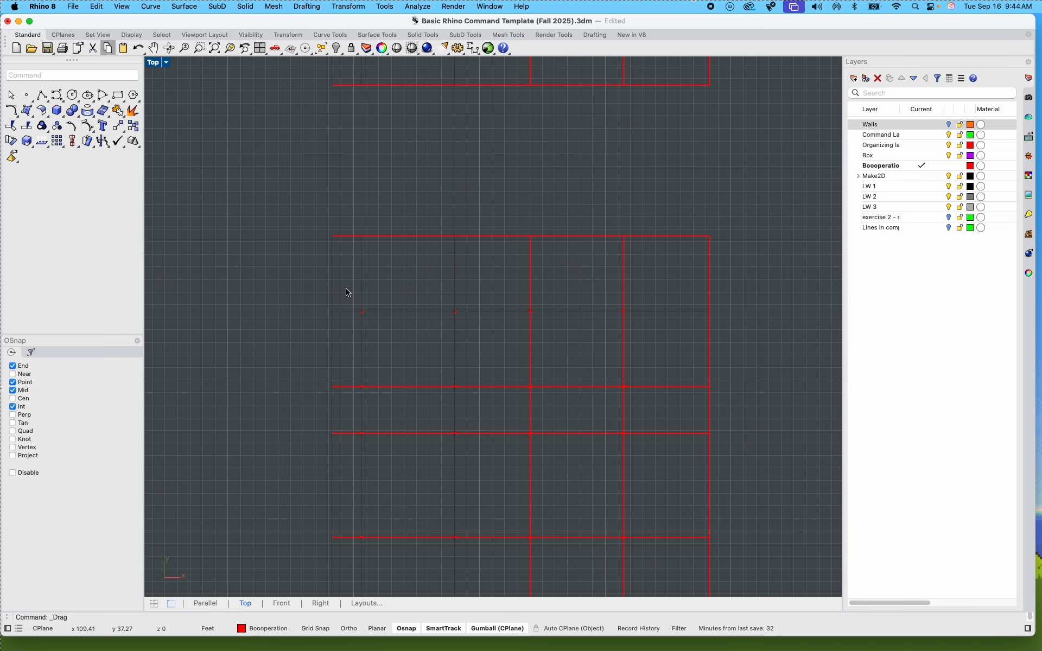
drag(347, 291, 607, 514)
scroll(438, 395, down, 3)
scroll(517, 487, up, 8)
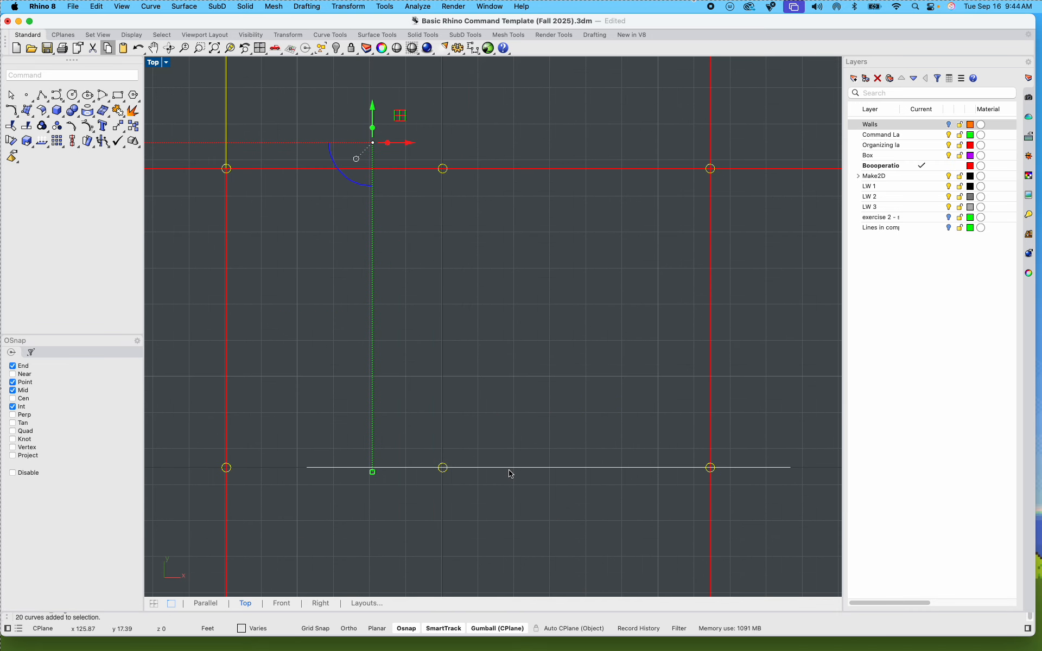
super+click(510, 474)
scroll(507, 513, down, 5)
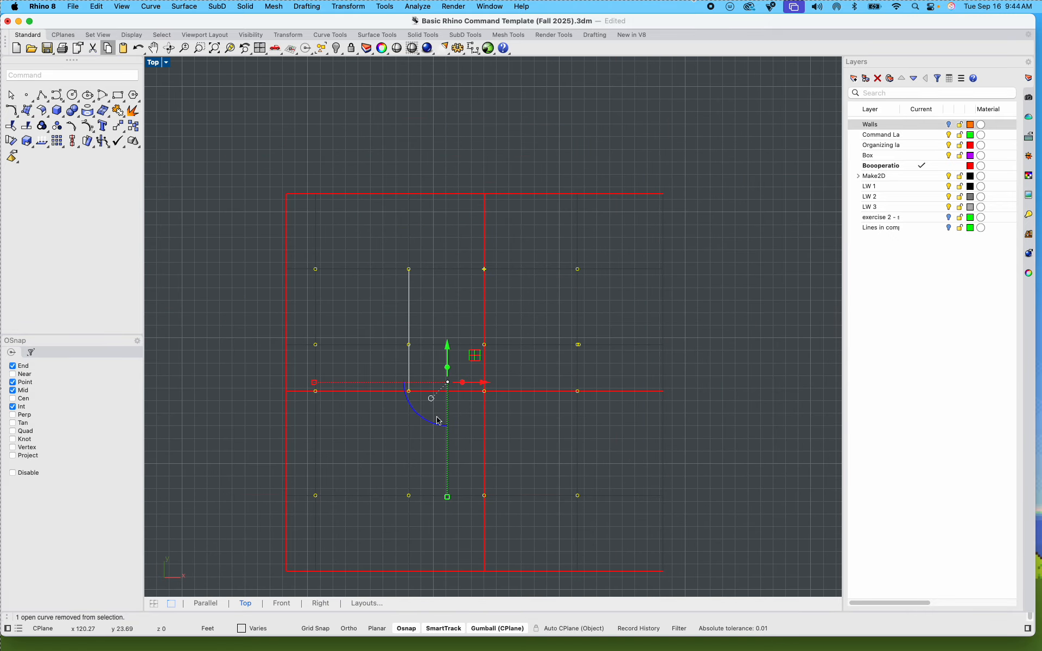
scroll(419, 370, up, 5)
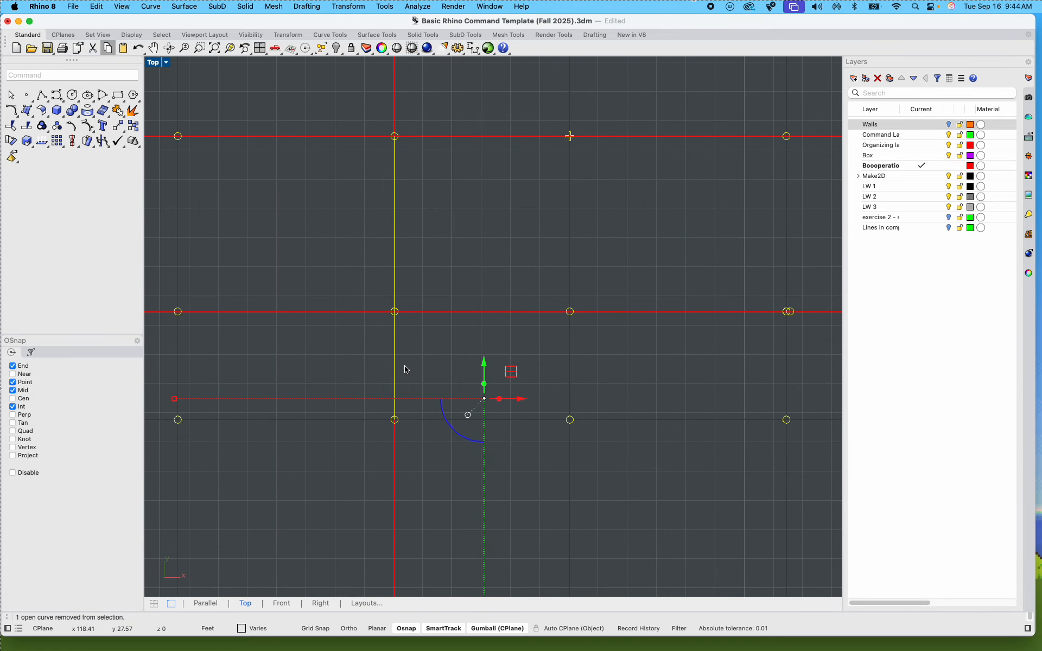
super+click(394, 293)
scroll(407, 315, down, 6)
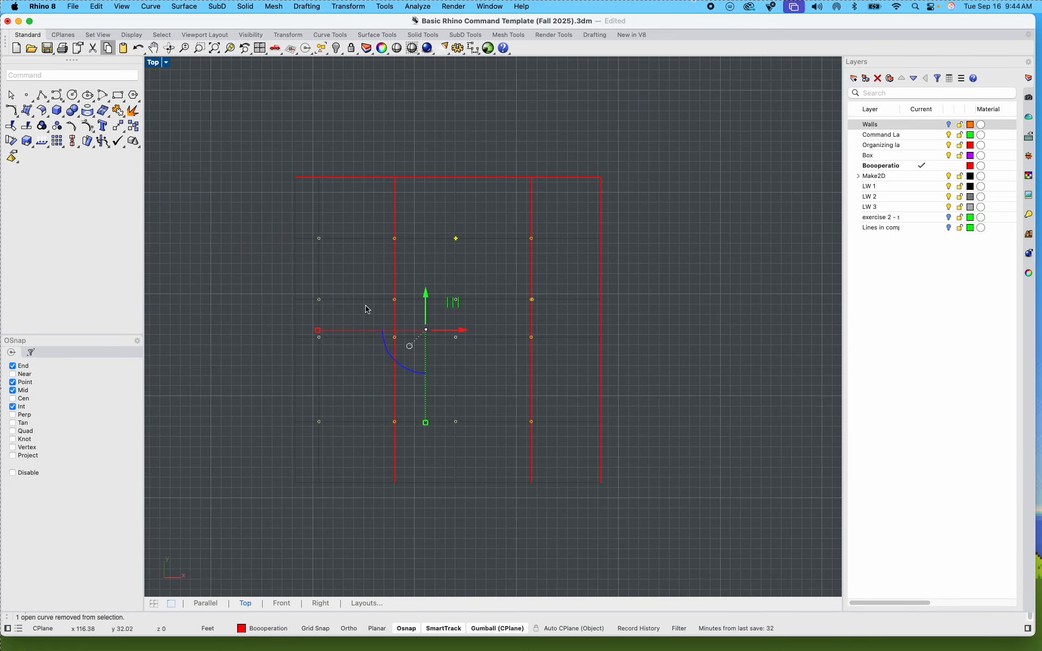
Step: Copy the selected circles and cross profile from the flat grid's lower-left corner to the bounding box's matching corner
text(copy)
key(Return)
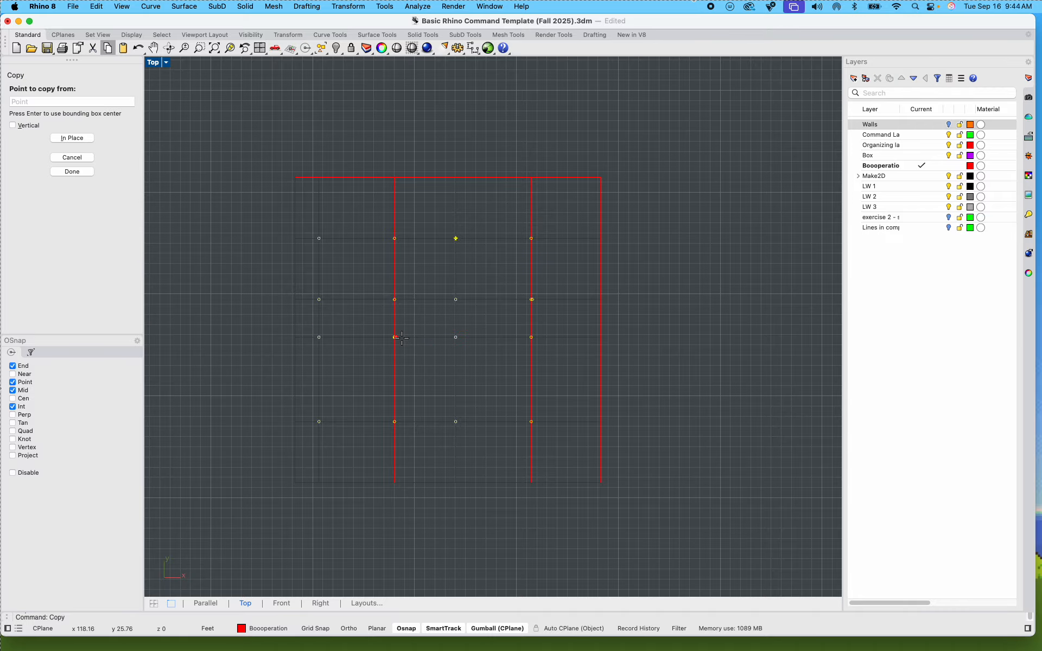
click(296, 484)
scroll(298, 485, down, 12)
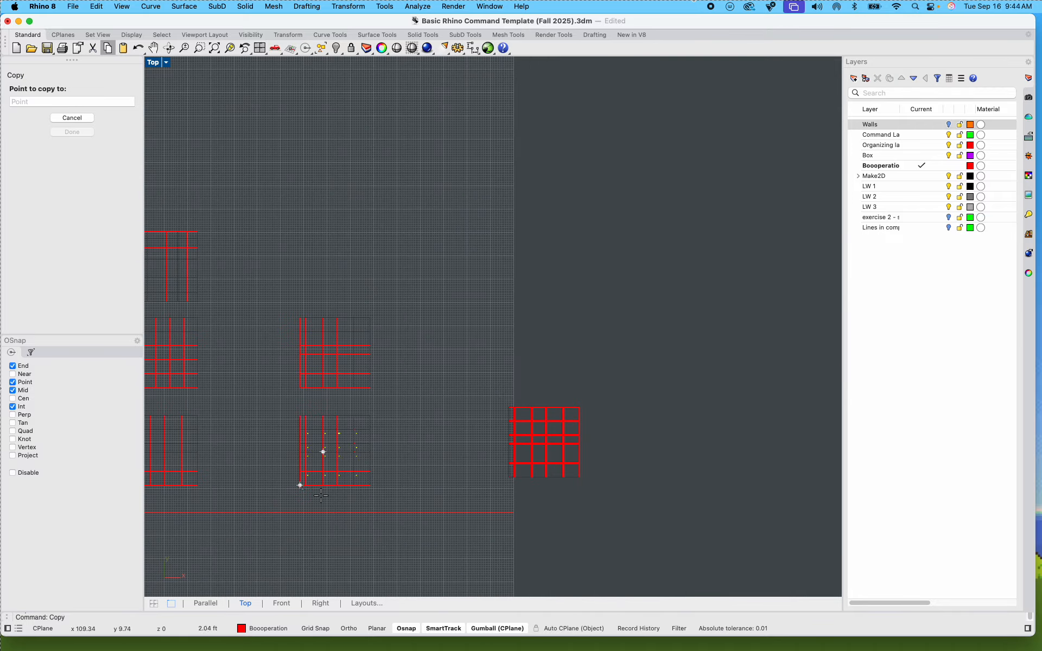
scroll(523, 492, up, 11)
scroll(489, 450, up, 5)
click(448, 421)
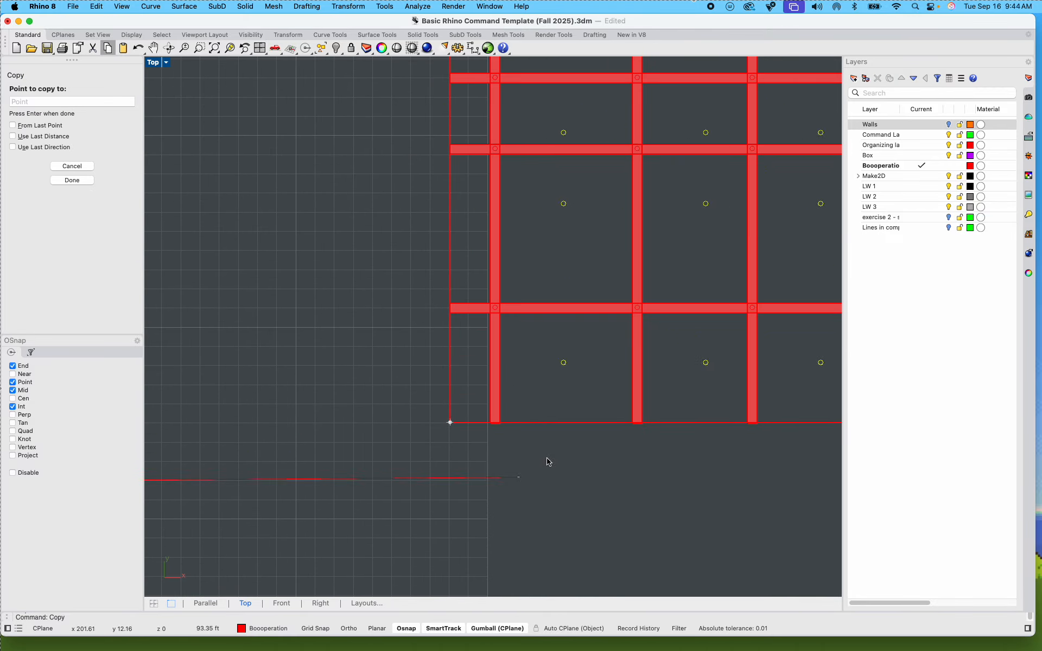
scroll(540, 462, down, 5)
key(Return)
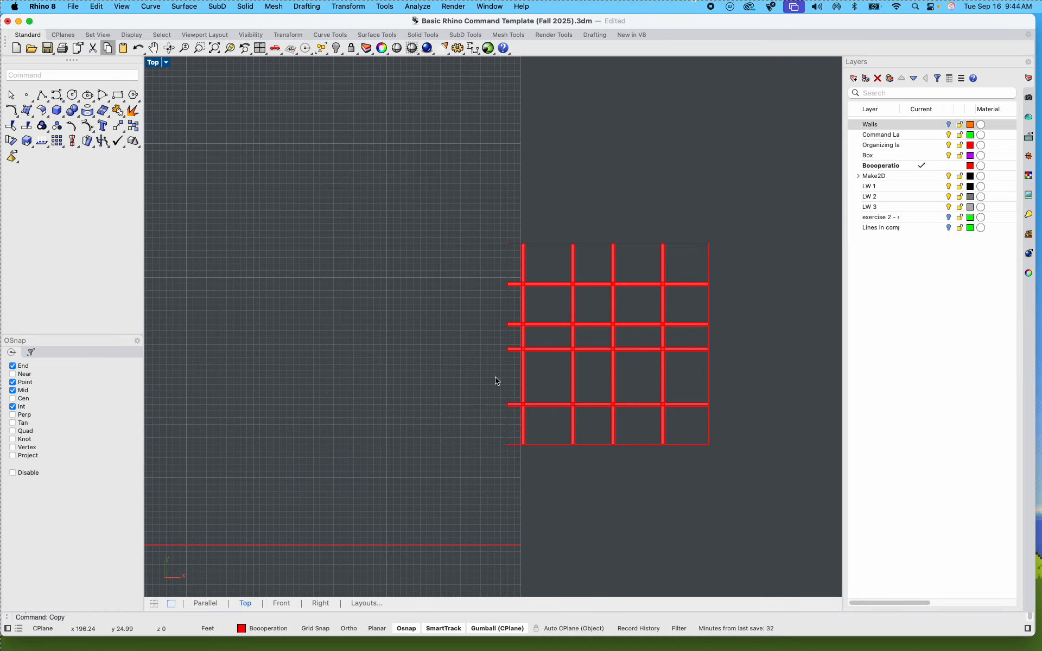
Step: Maximize the Parallel viewport on the stacked I-beam grids in the bounding box
double_click(153, 63)
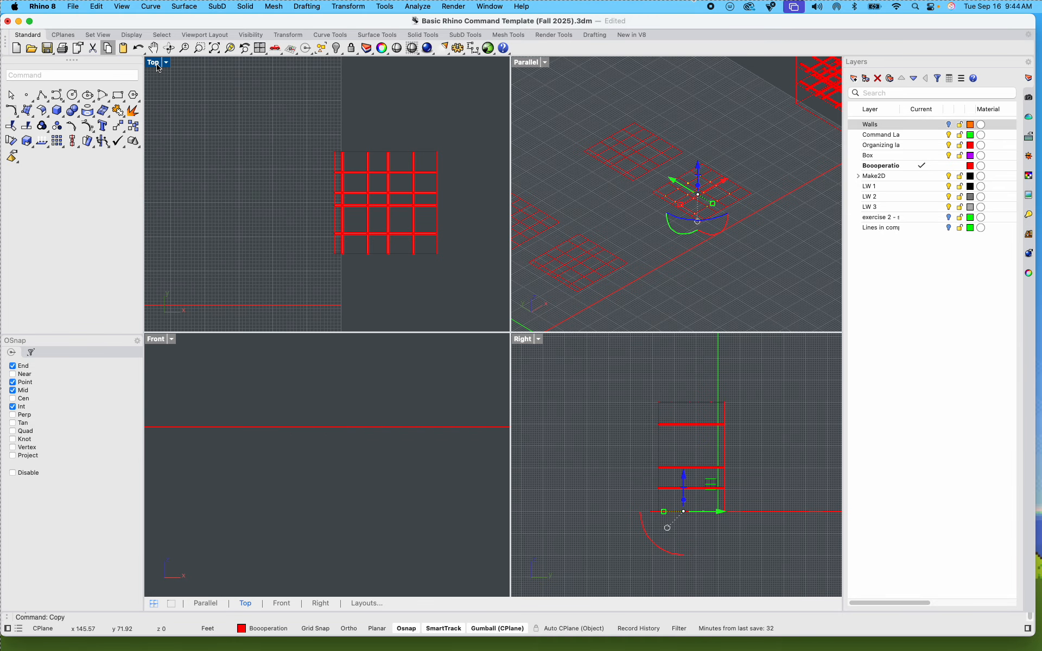
double_click(526, 62)
right_drag(521, 244, 428, 306)
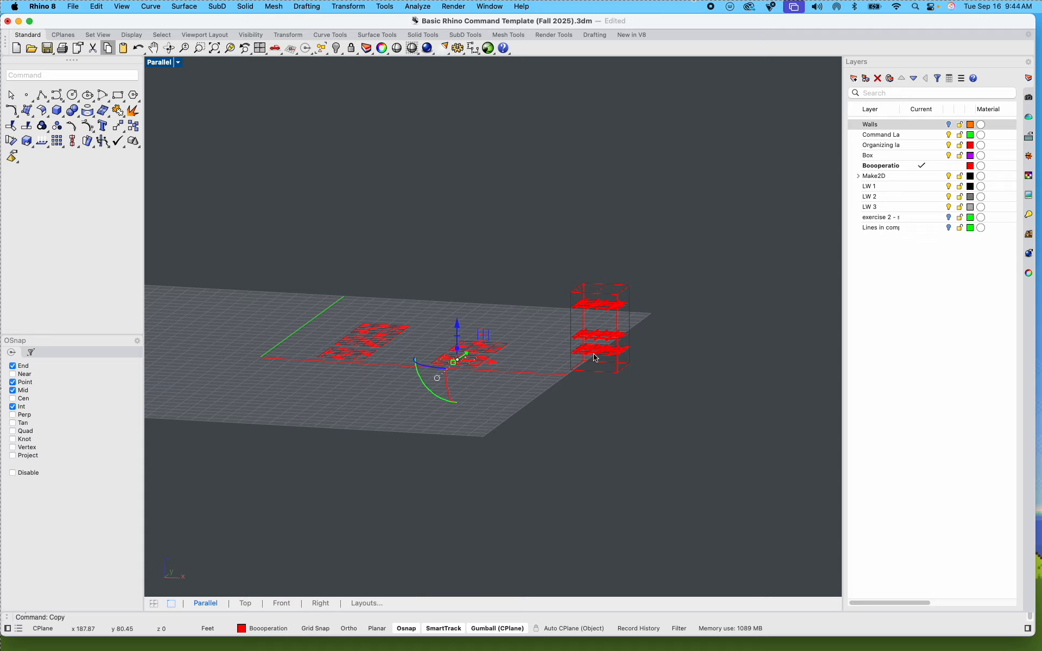
scroll(595, 358, up, 15)
shift+right_drag(597, 367, 412, 416)
scroll(545, 434, down, 6)
Step: Try to extrude the lowest I-beam grid's curves upward past the top of the box with Solid on, excluding two outline curves
drag(249, 336, 666, 480)
scroll(480, 415, up, 4)
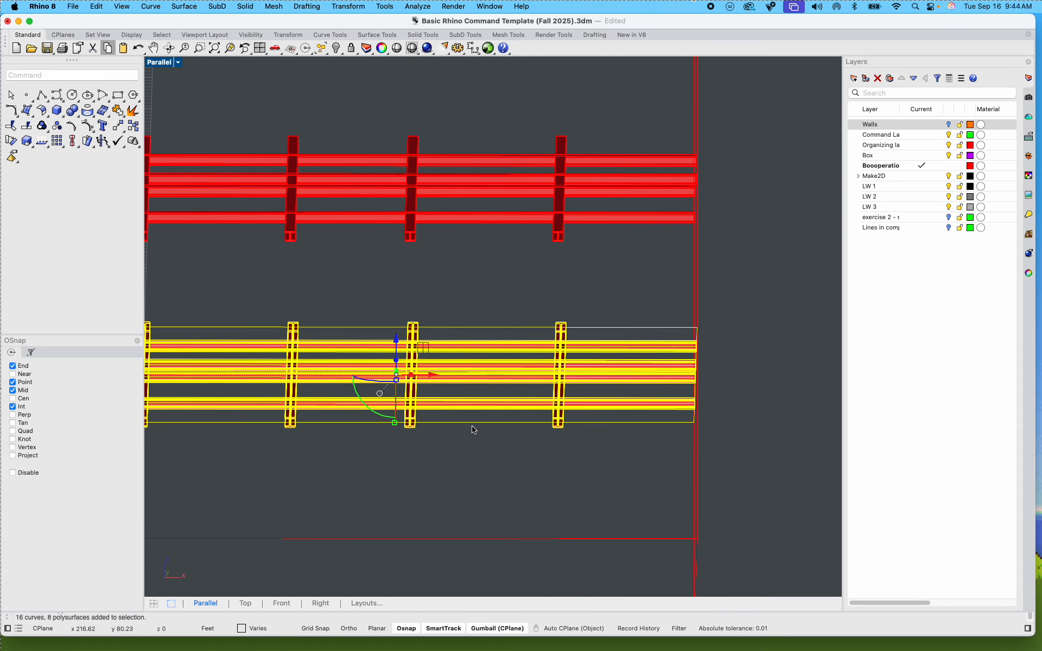
super+click(475, 423)
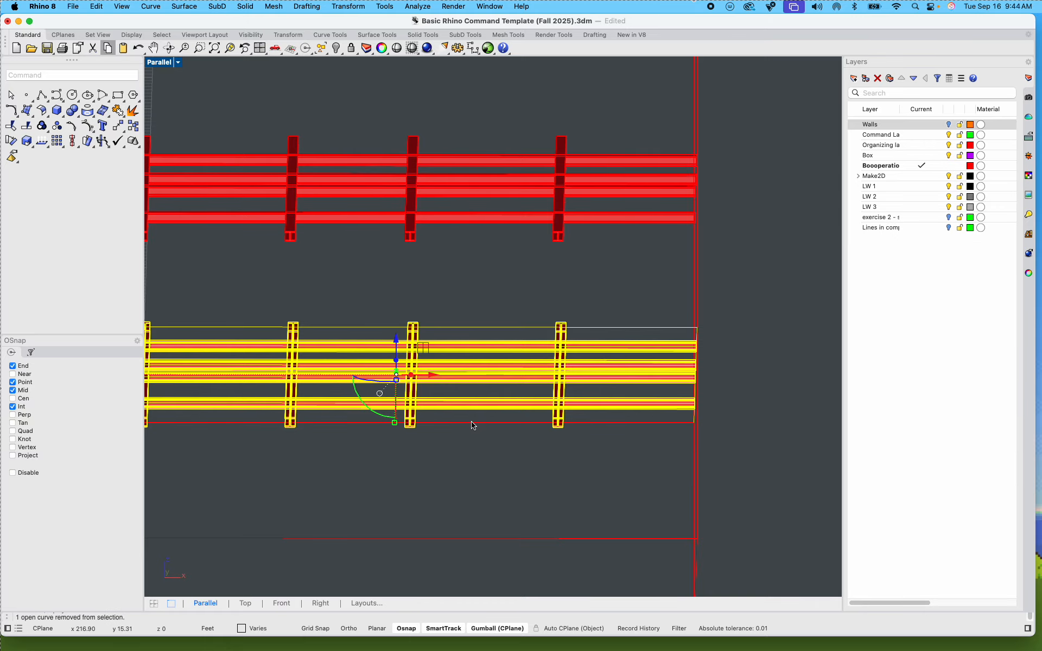
super+click(459, 327)
right_drag(528, 350, 305, 375)
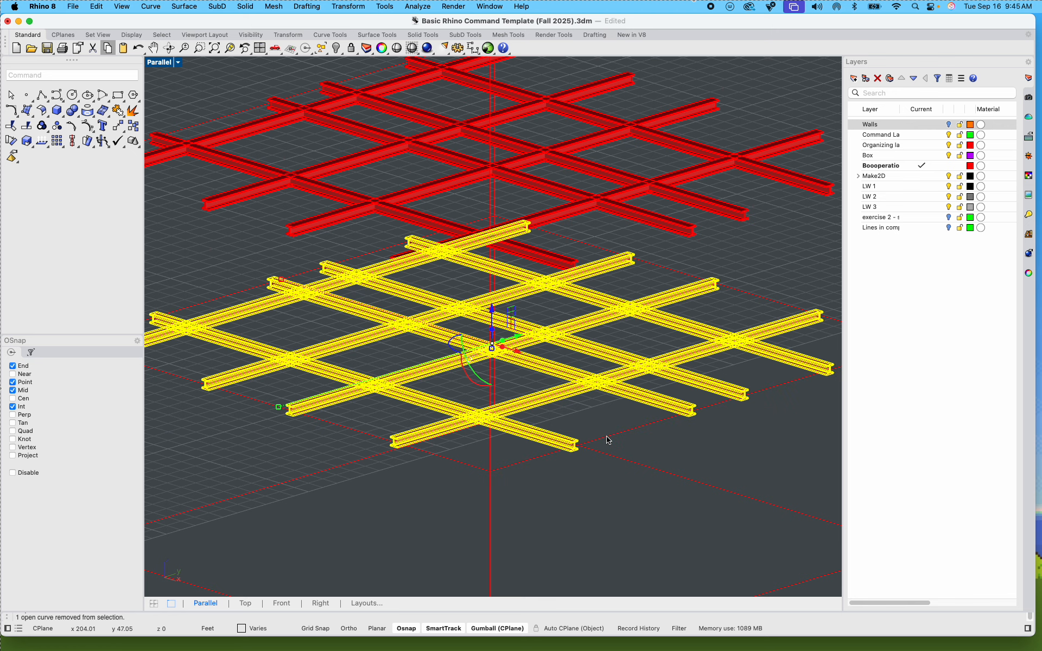
text(Extrude)
key(Return)
scroll(624, 369, down, 5)
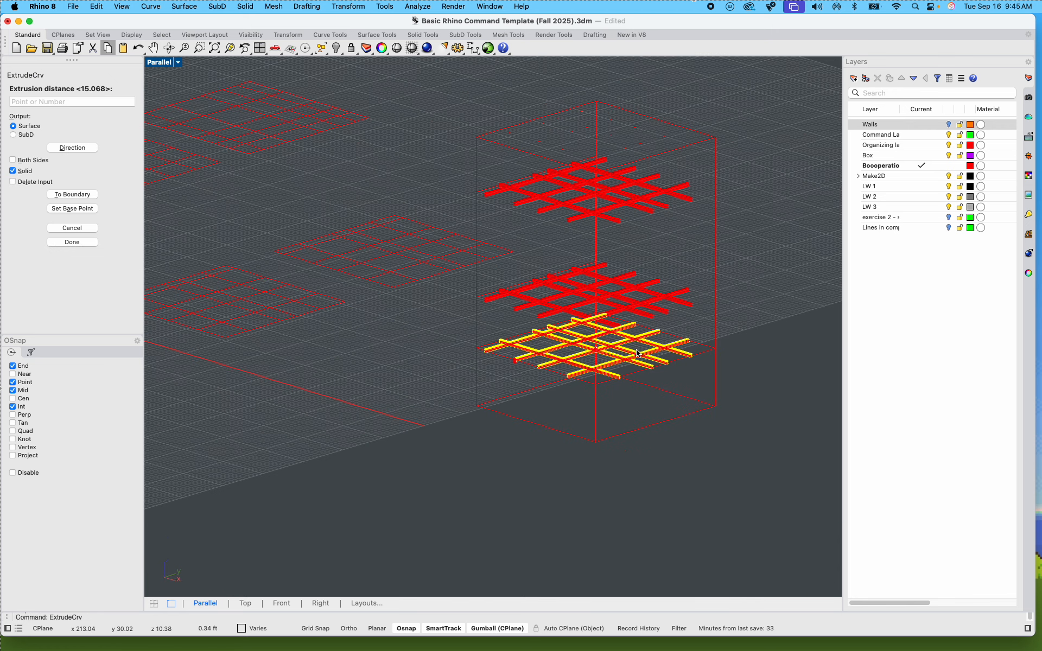
click(665, 95)
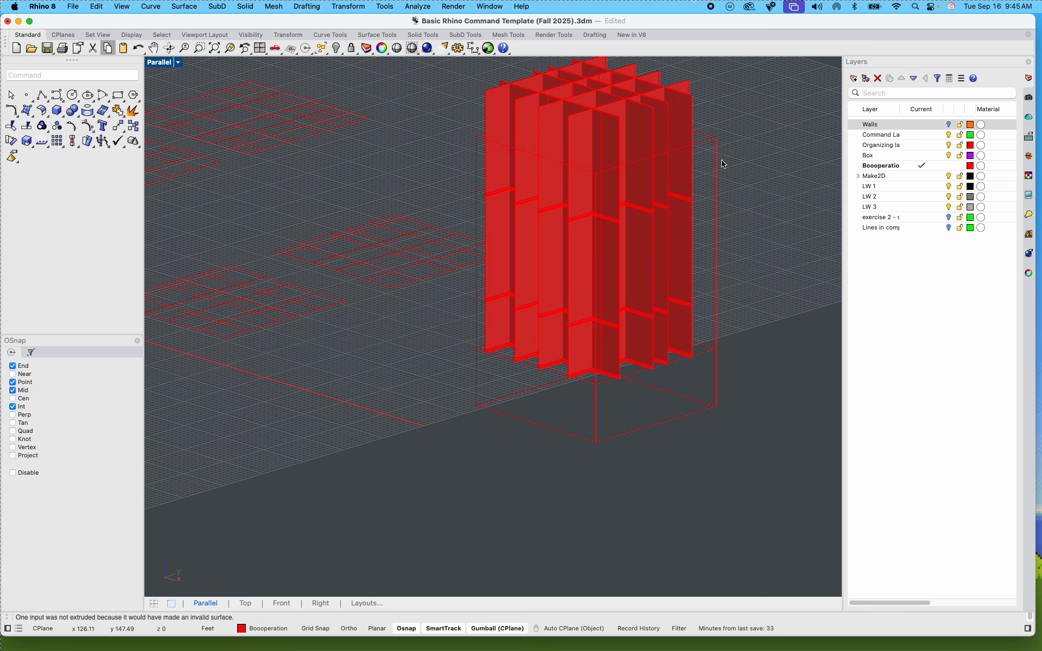
Step: Delete the tall wall-like extrusions rising through the I-beam grids one at a time
scroll(603, 233, up, 5)
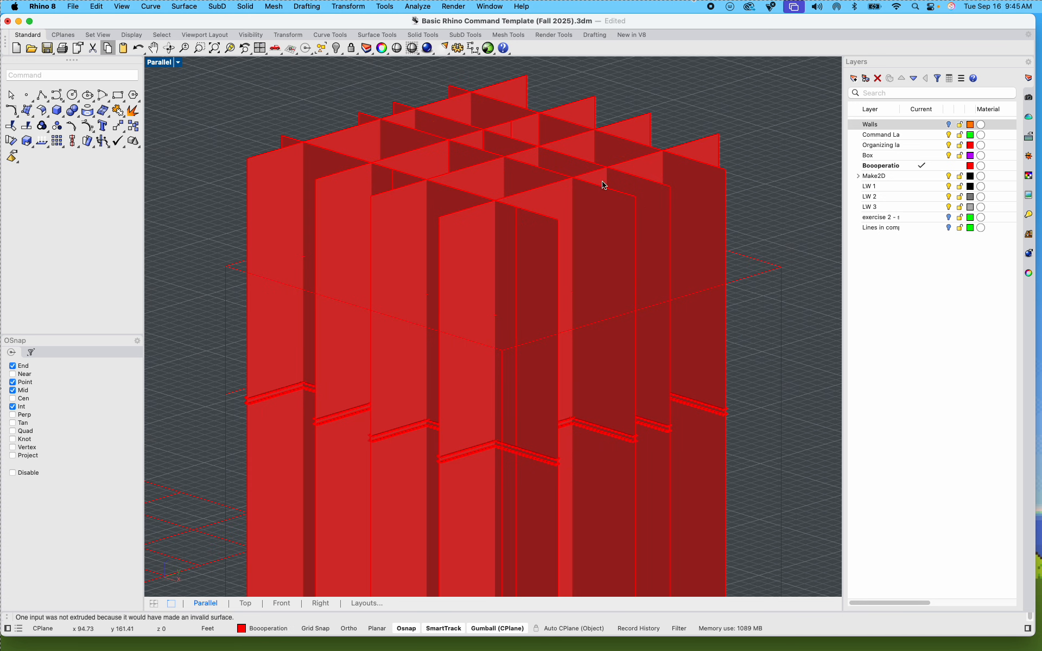
click(626, 234)
key(Delete)
click(653, 216)
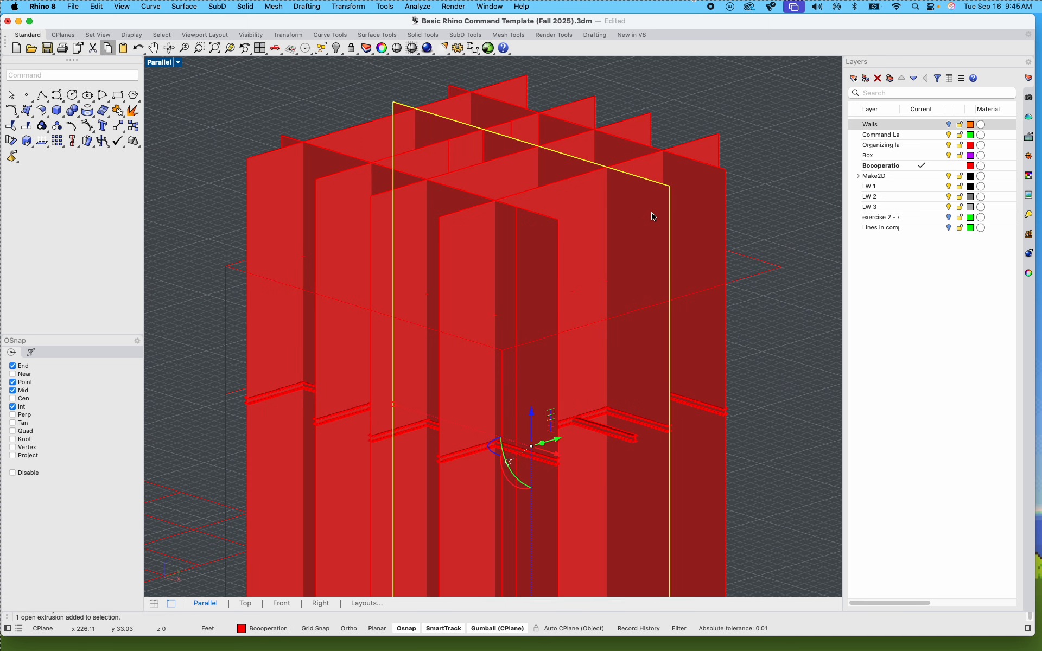
key(Delete)
click(693, 195)
key(Delete)
click(639, 207)
key(Delete)
click(597, 202)
key(Delete)
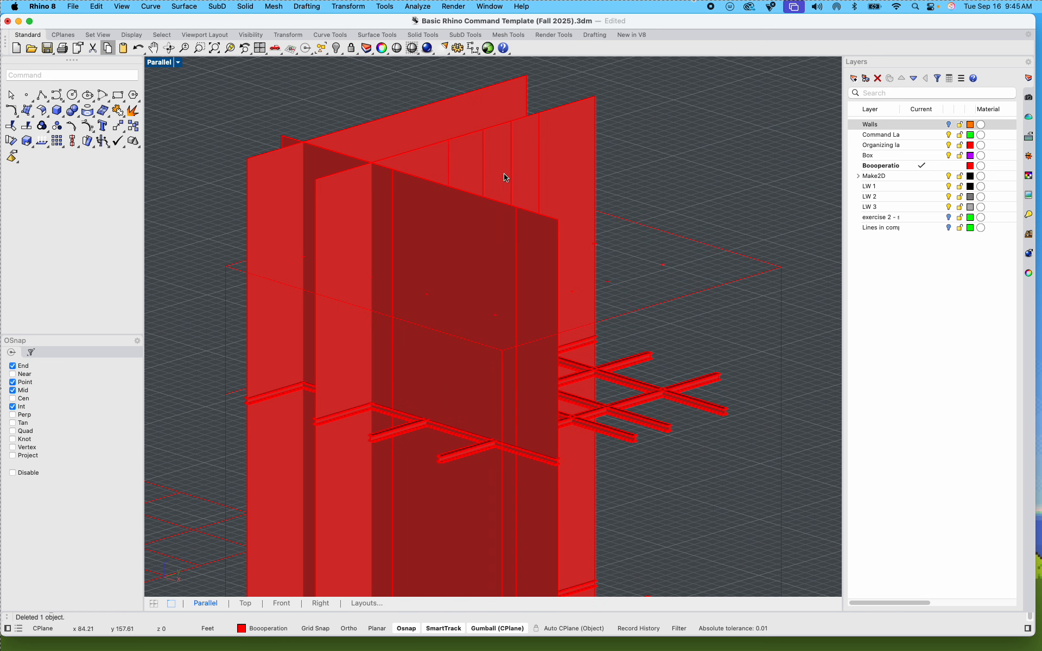
click(492, 170)
key(Delete)
click(439, 125)
key(Delete)
click(469, 160)
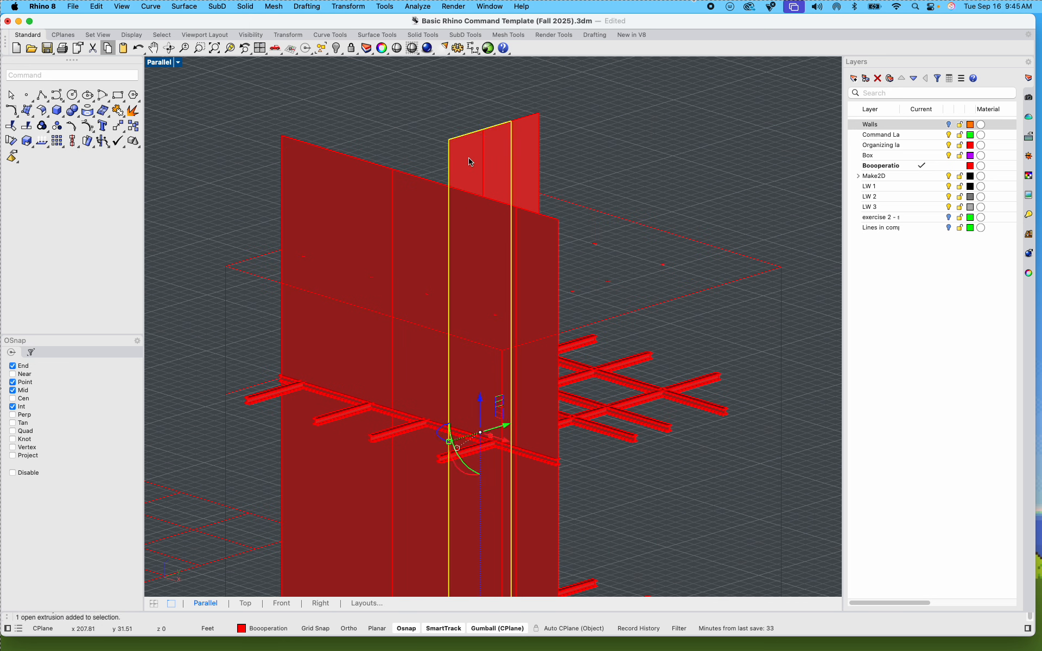
key(Delete)
click(428, 206)
key(Delete)
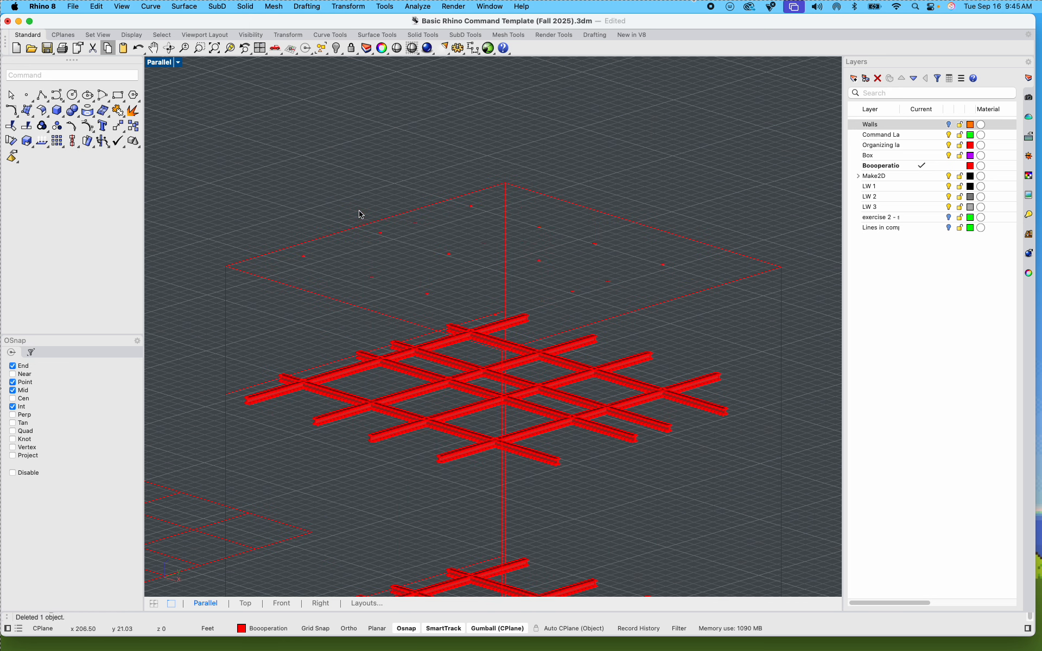
Step: Extrude the column profiles at the bounding box's upper face 50 ft down to its base corner with Solid on
scroll(436, 235, down, 5)
scroll(470, 233, up, 5)
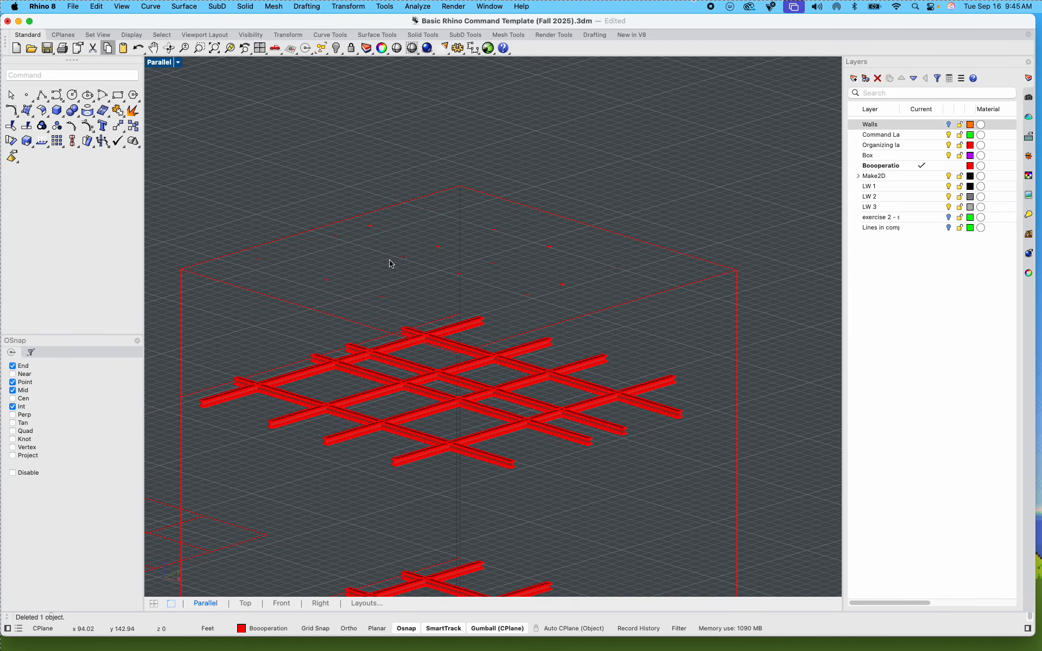
right_drag(436, 296, 489, 327)
drag(205, 240, 741, 396)
text(e)
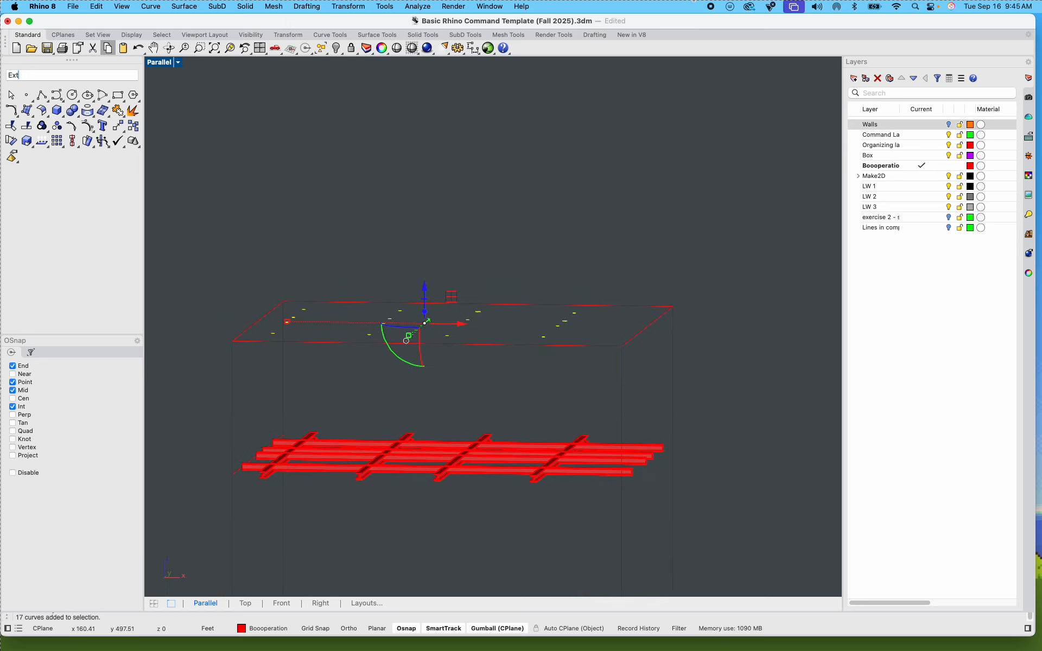
text(xtrude)
key(Return)
scroll(569, 433, down, 10)
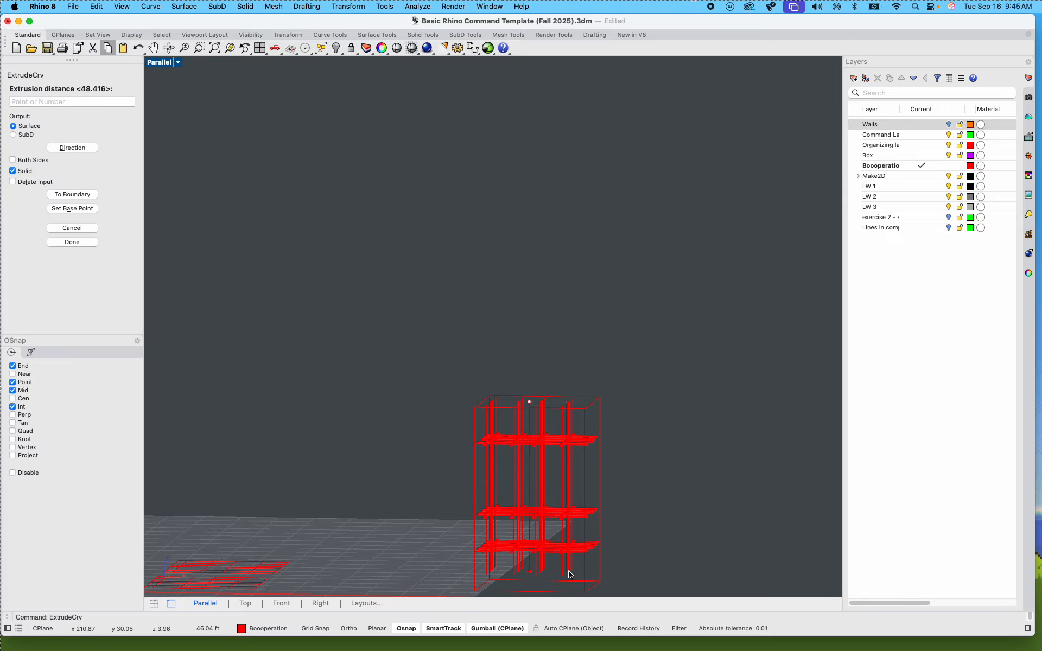
scroll(553, 516, up, 10)
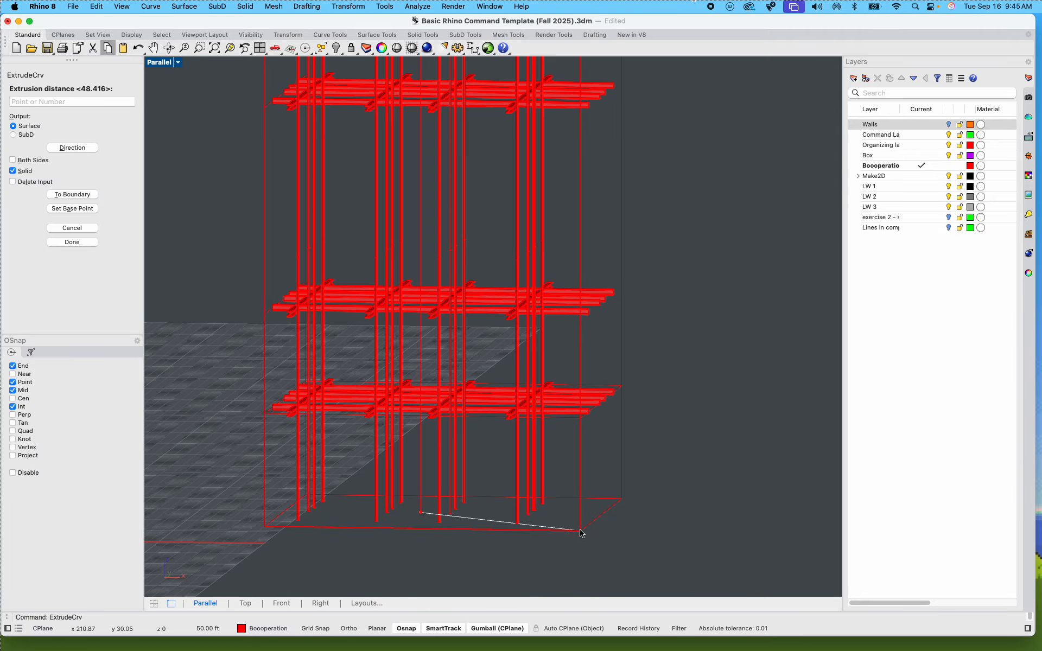
key(Escape)
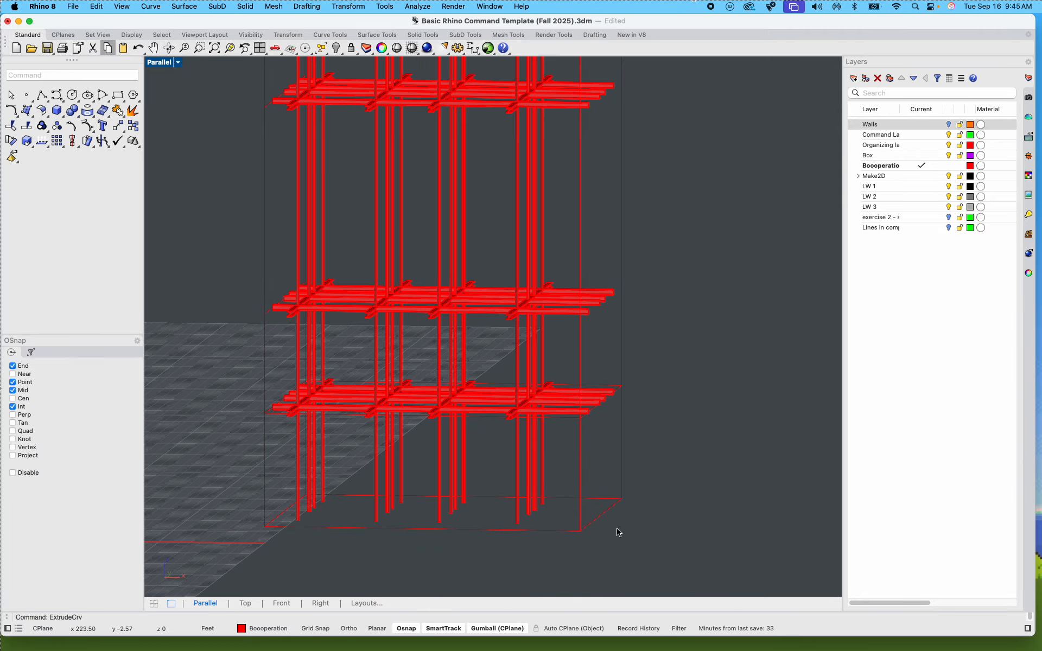
Step: Preview the beam grids and columns in Rendered display mode, and return the Parallel viewport to Shaded
mouse_move(677, 470)
right_down()
mouse_move(784, 495)
mouse_move(649, 545)
mouse_move(664, 485)
right_up()
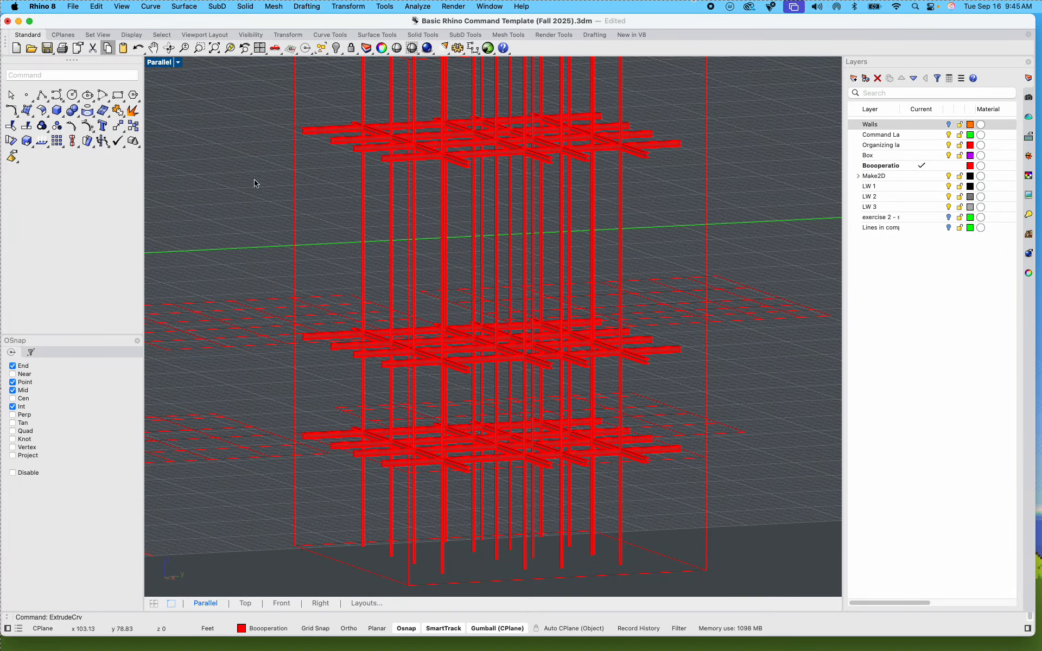
click(177, 62)
click(221, 121)
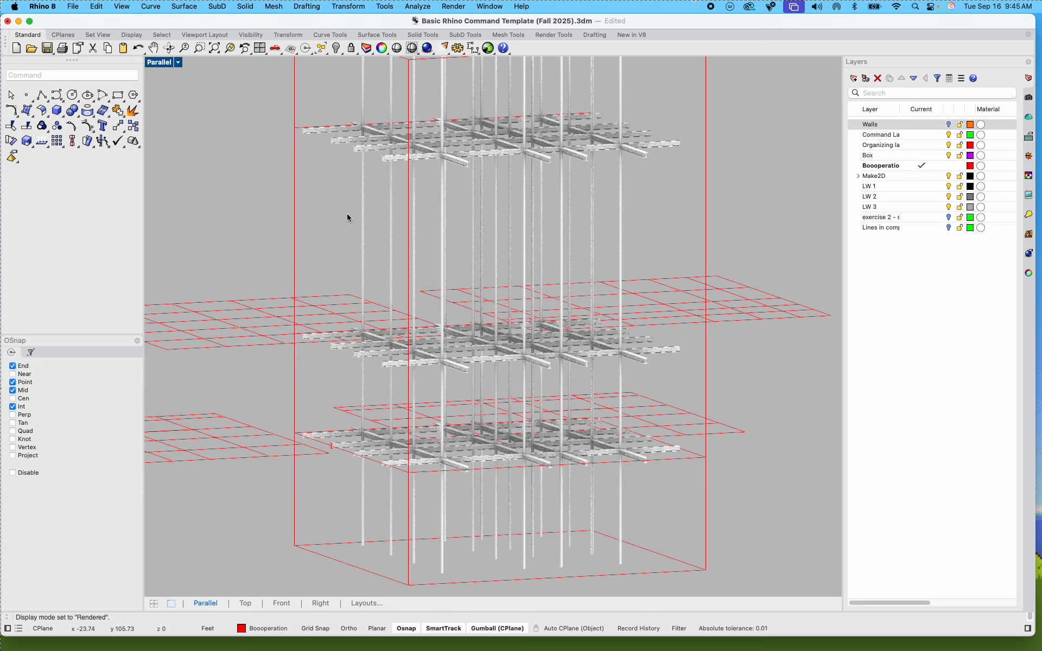
shift+right_drag(418, 263, 498, 220)
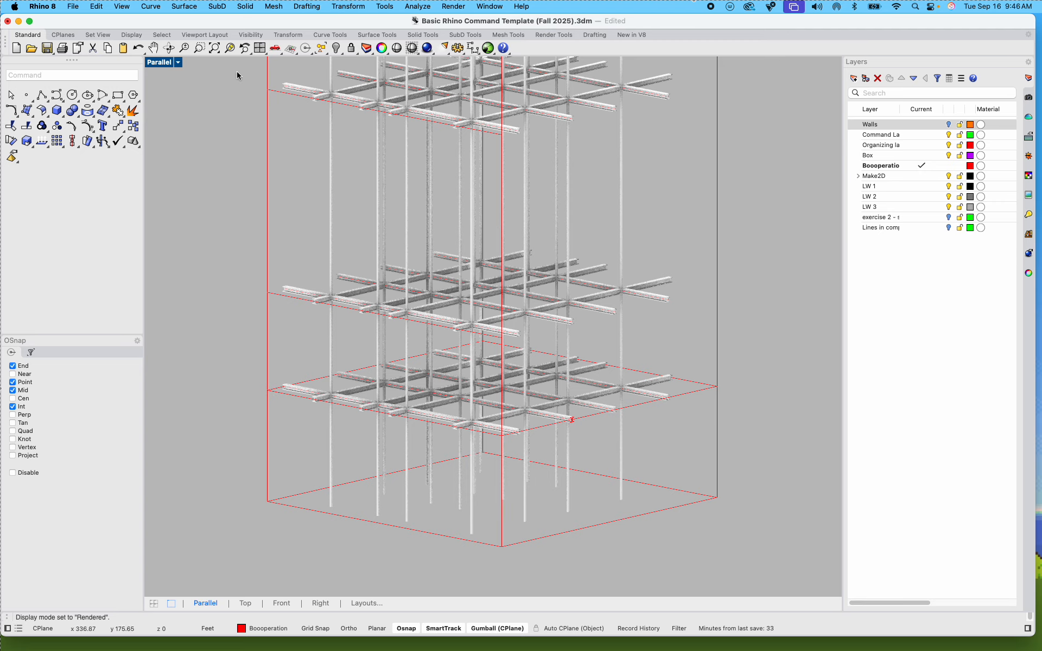
click(178, 62)
click(228, 109)
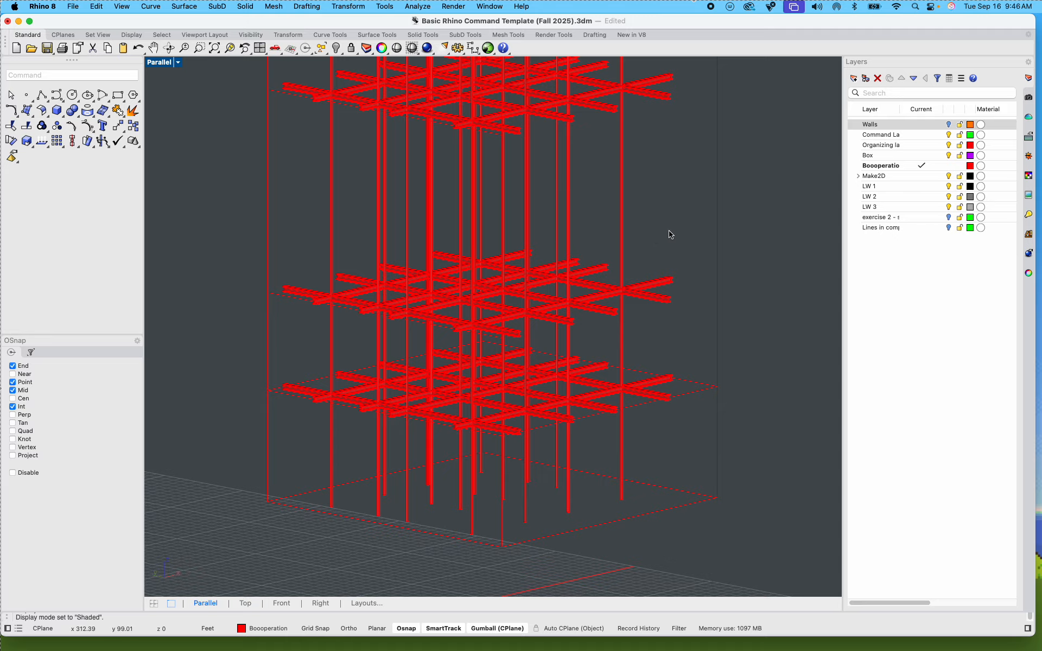
Step: Turn on the hidden exercise 2 layer and the green Lines layer to show the floor composition in the box
right_drag(681, 264, 604, 337)
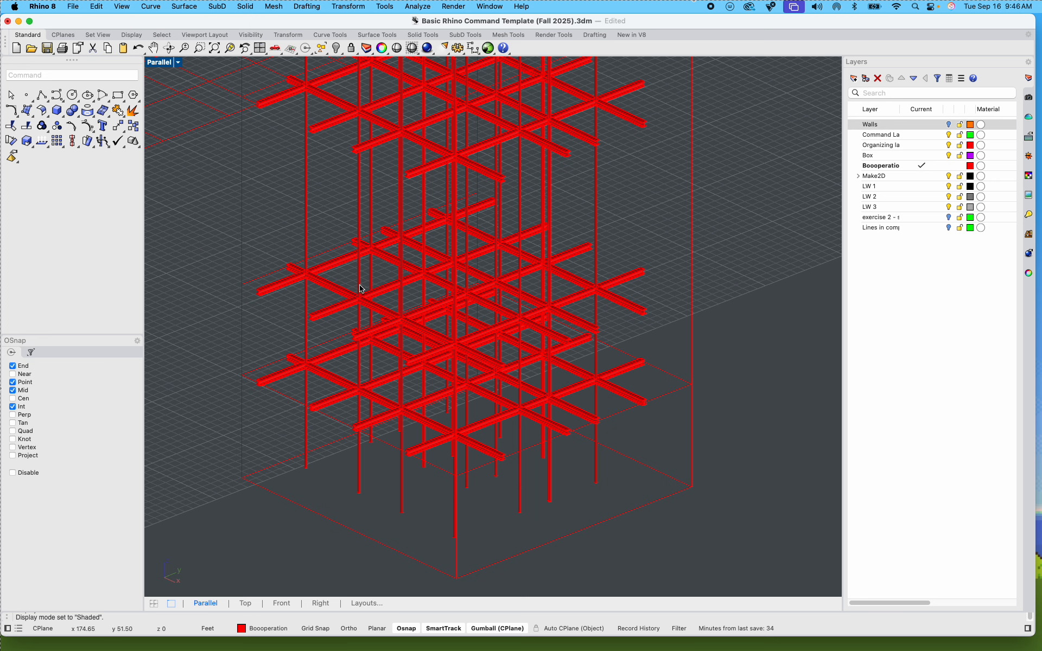
scroll(341, 247, down, 3)
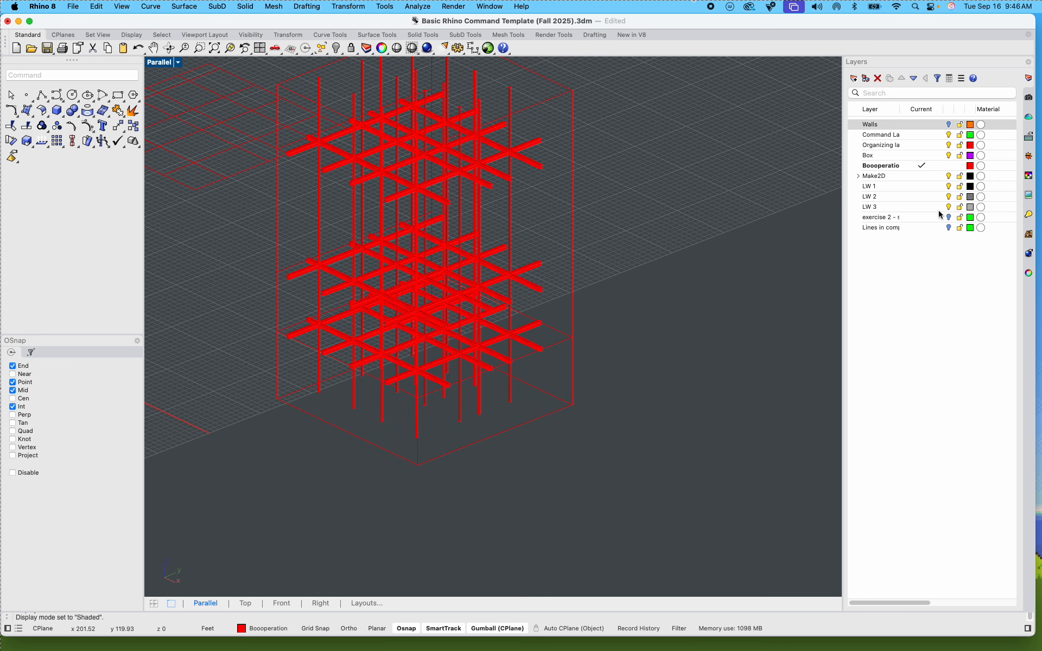
click(949, 227)
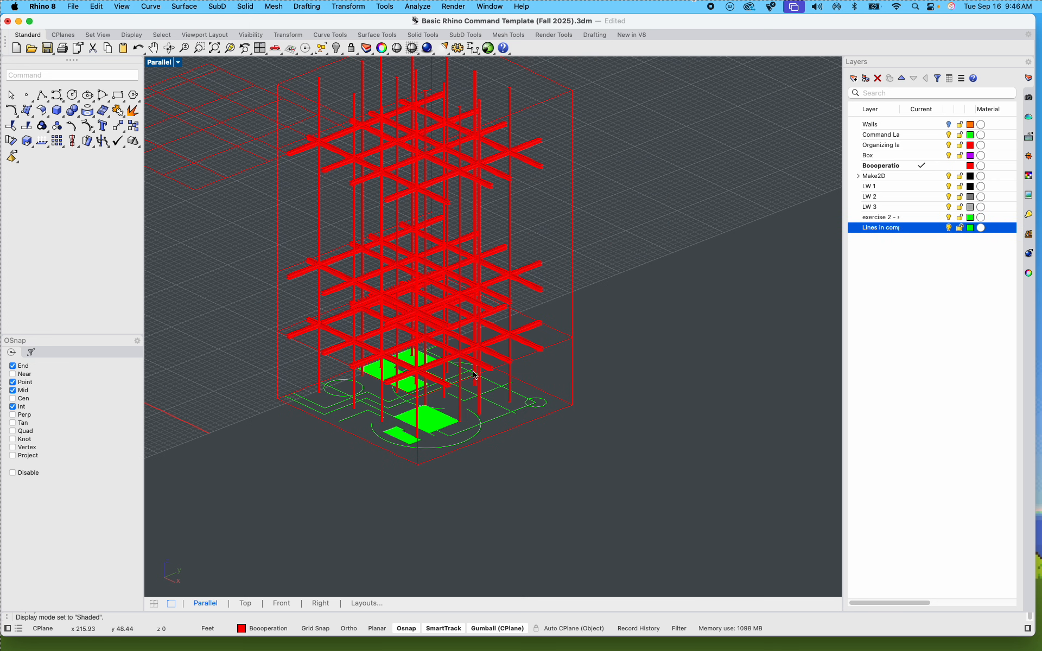
right_drag(573, 424, 445, 489)
scroll(445, 489, up, 5)
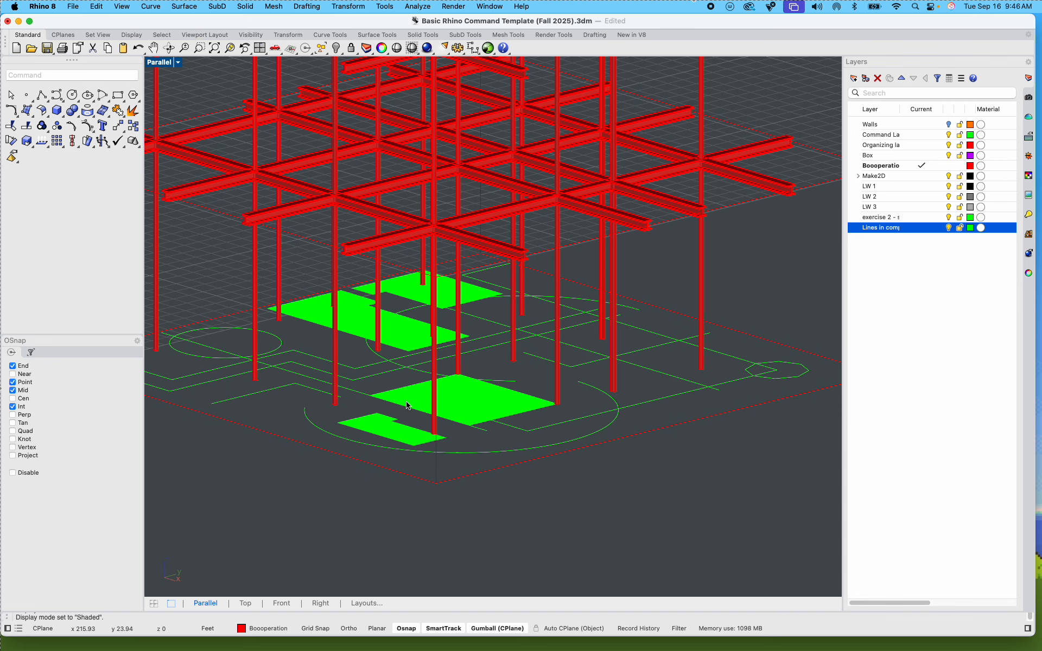
shift+right_drag(411, 404, 522, 438)
shift+right_drag(304, 401, 250, 372)
scroll(268, 366, up, 3)
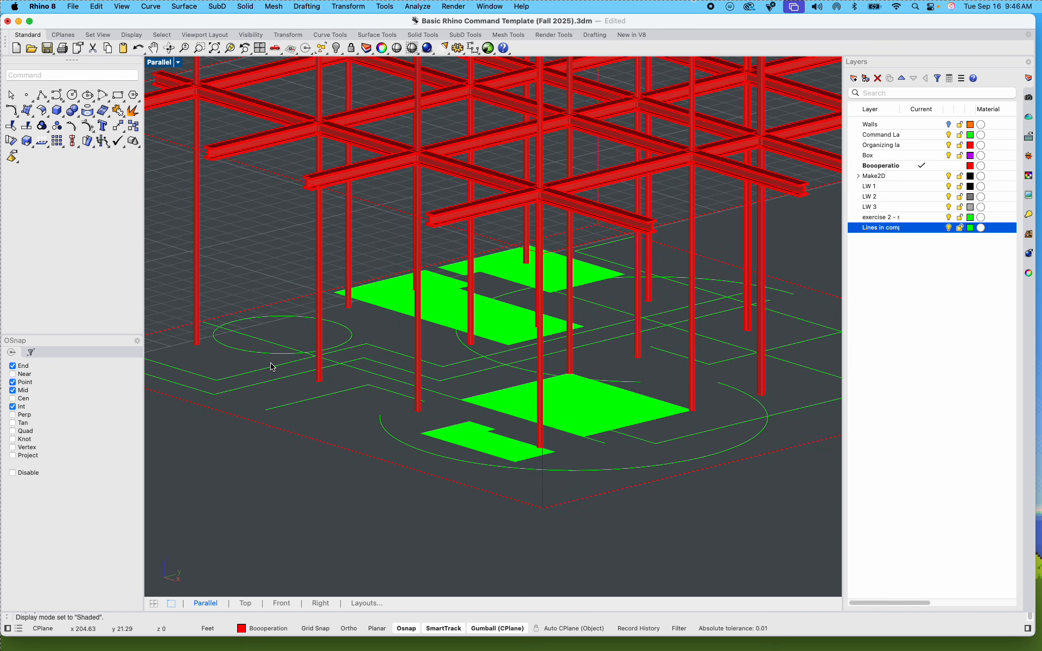
click(240, 360)
shift+click(225, 352)
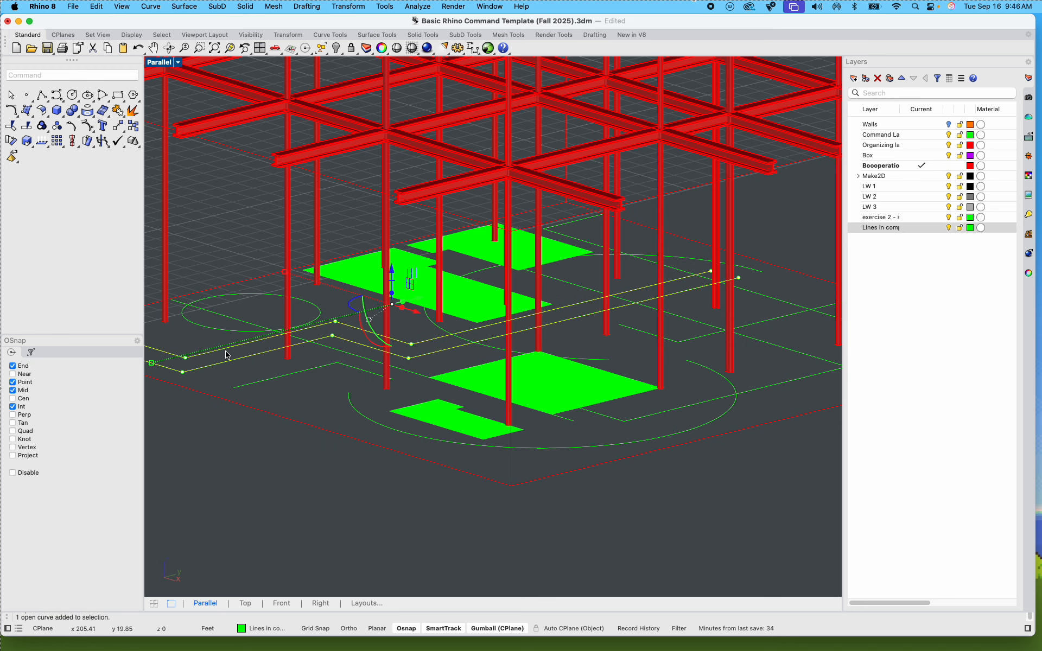
text(extrud)
key(Return)
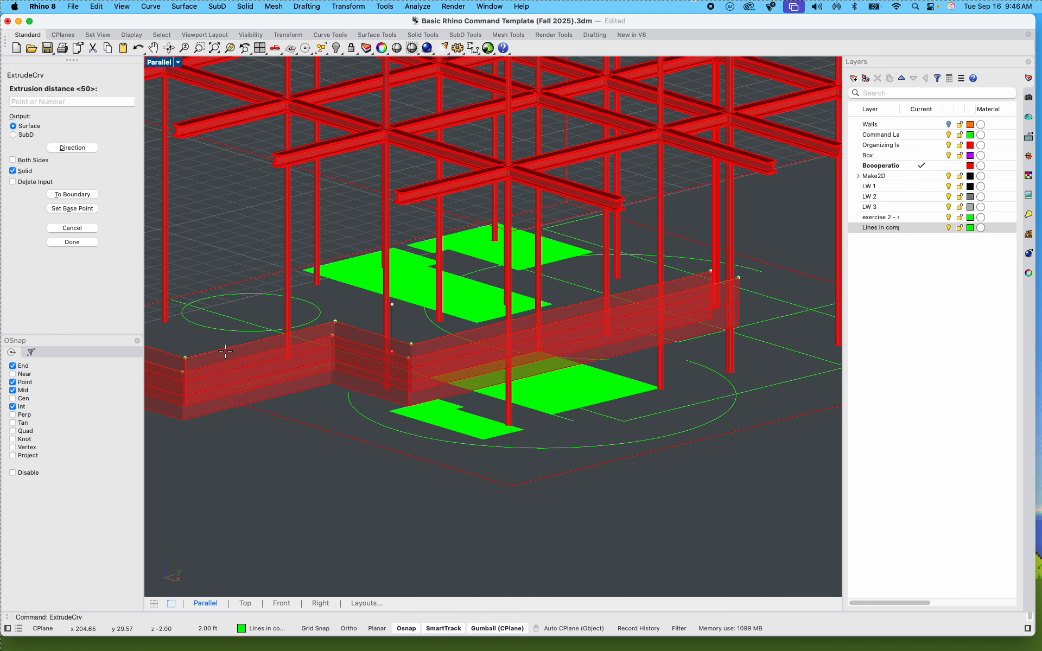
scroll(521, 164, down, 3)
key(Escape)
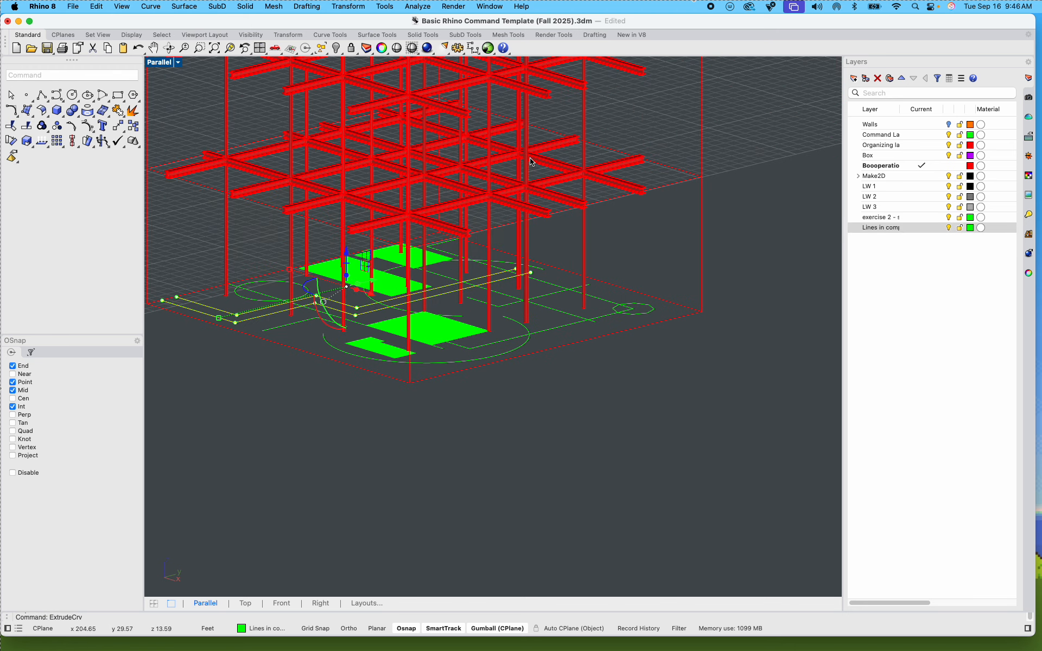
key(Escape)
Step: Make the Lines layer current and extrude the two parallel zigzag curves about 13.5 ft upward as walls with Solid on
double_click(880, 227)
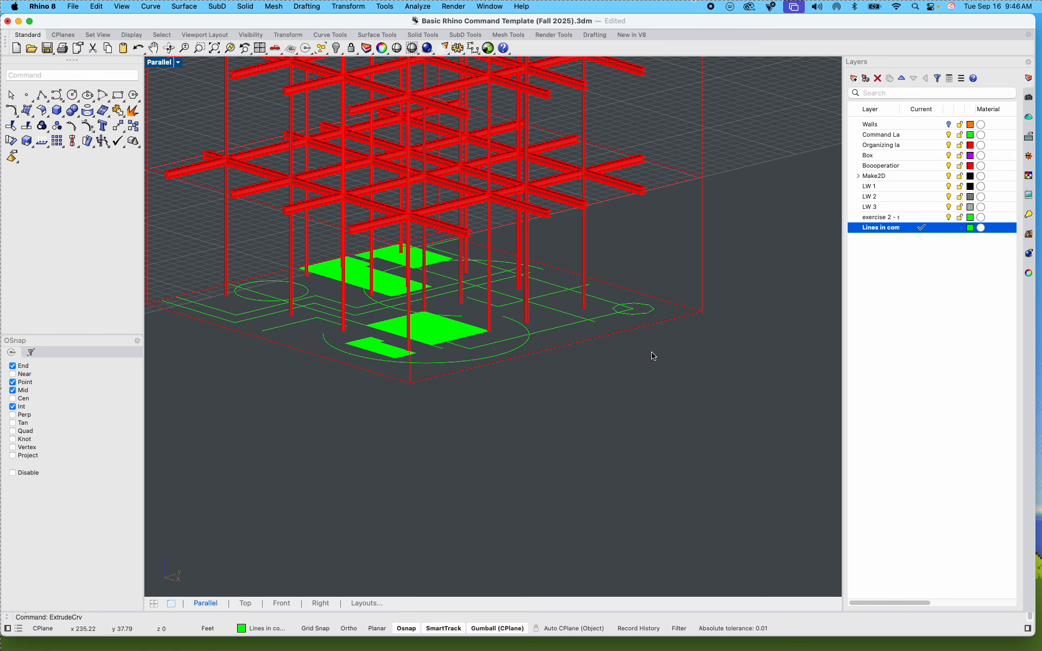
scroll(686, 421, up, 5)
drag(343, 385, 305, 342)
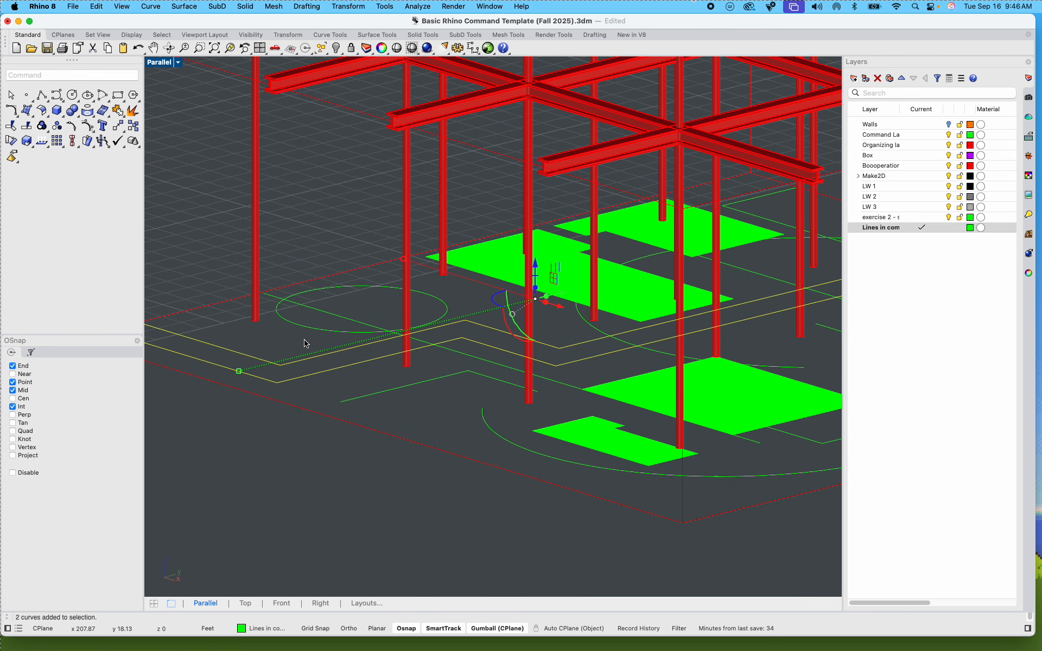
text(Extru)
key(Return)
shift+right_drag(358, 180, 284, 336)
scroll(319, 257, down, 9)
scroll(261, 208, up, 4)
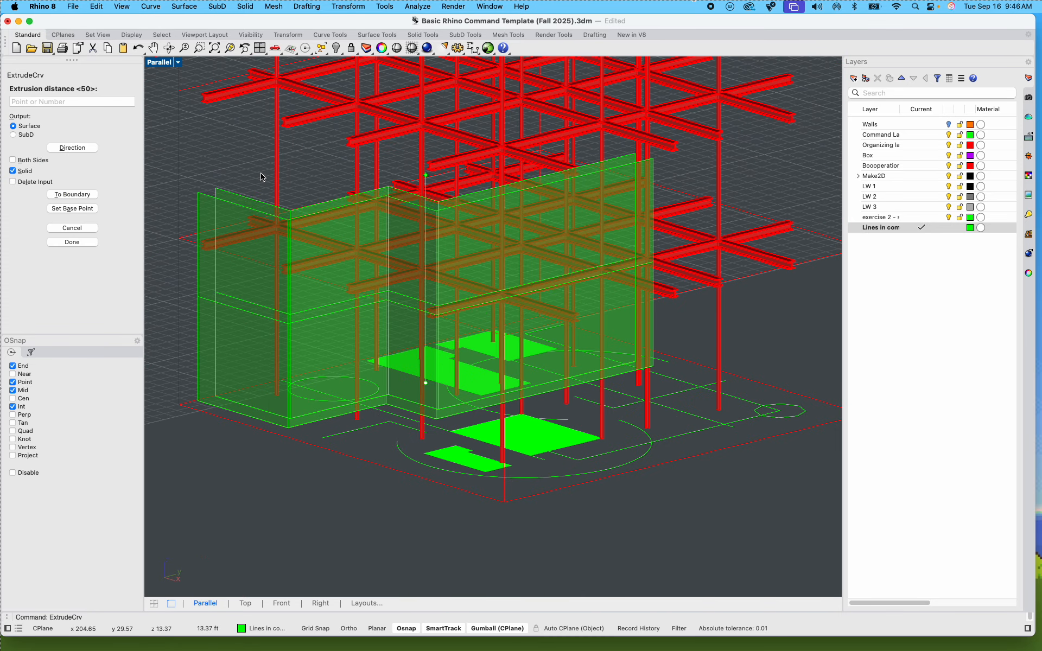
click(261, 176)
Step: Examine the extruded zigzag walls' upper edges up close for wall thickness
scroll(235, 202, up, 6)
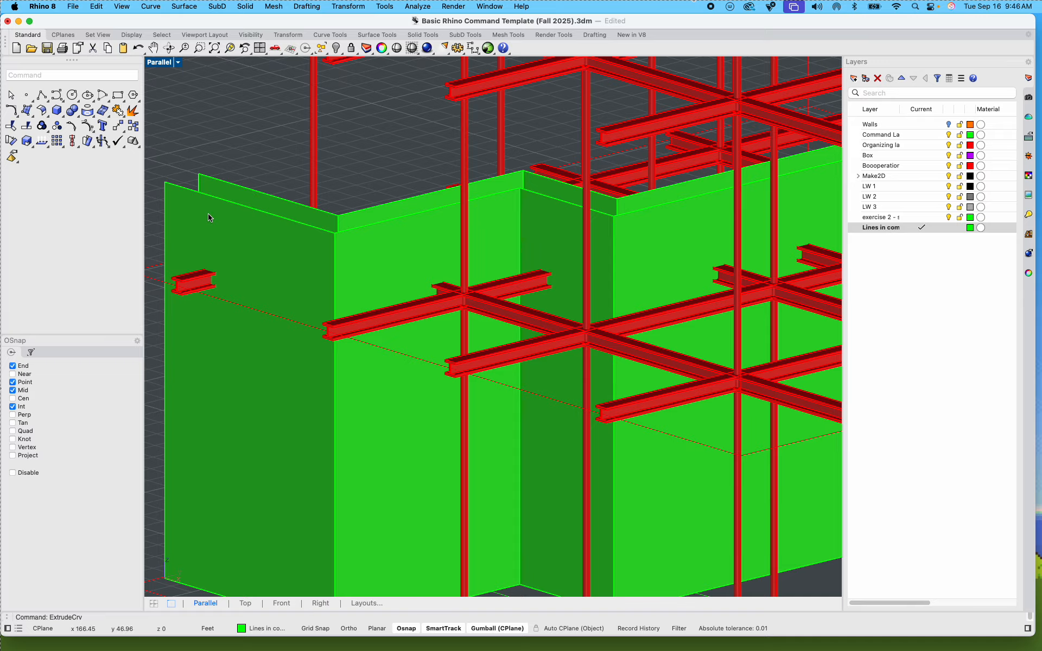
click(209, 218)
right_drag(266, 241, 381, 218)
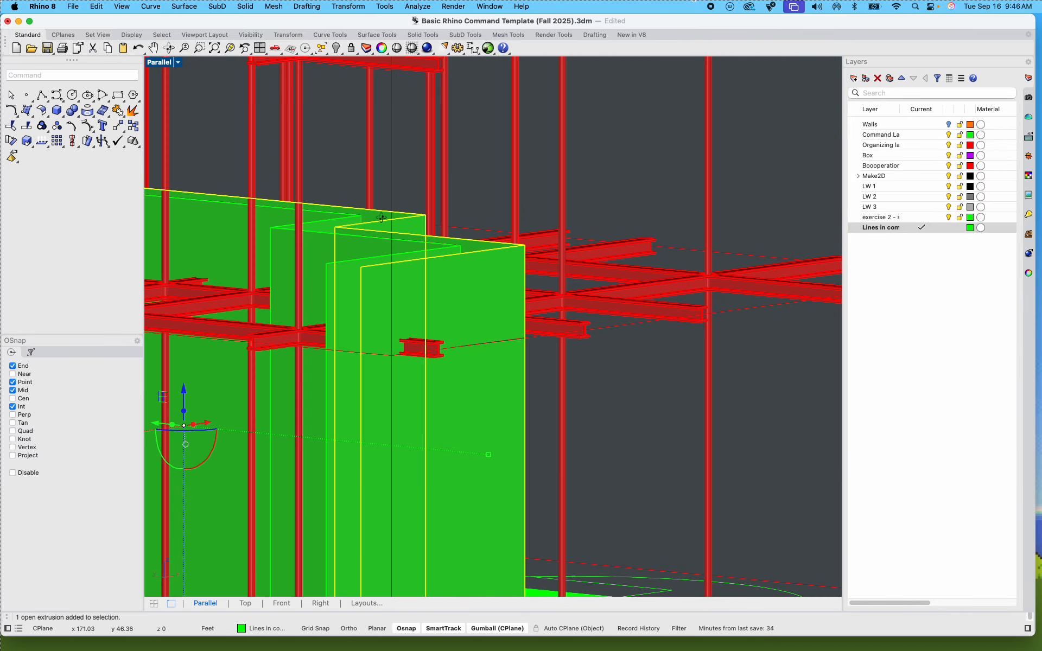
click(492, 170)
scroll(444, 242, up, 7)
scroll(473, 230, up, 7)
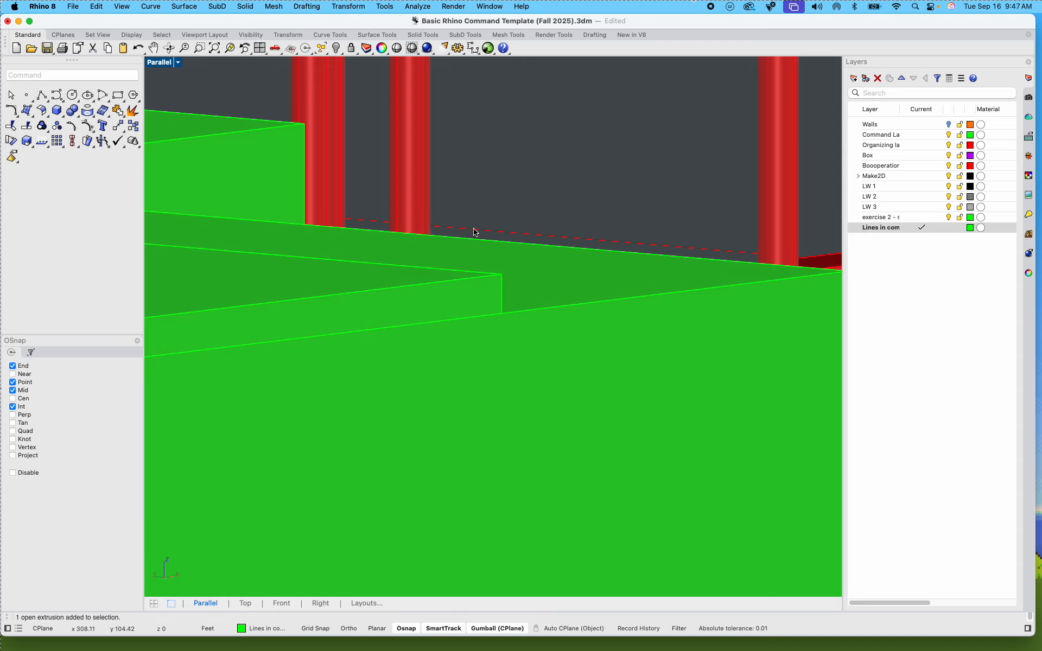
Step: Thicken the outer zigzag wall with OffsetSrf by 6" away from the parallel wall, using Solid, Delete Input and Round corners
scroll(519, 228, down, 10)
shift+right_drag(543, 268, 641, 279)
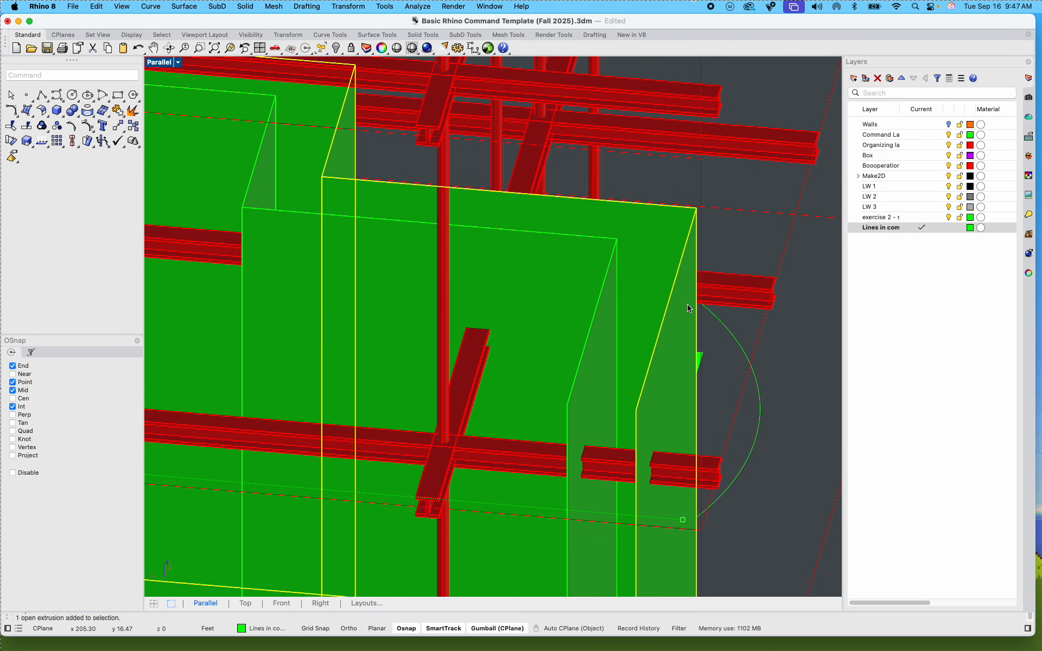
text(o)
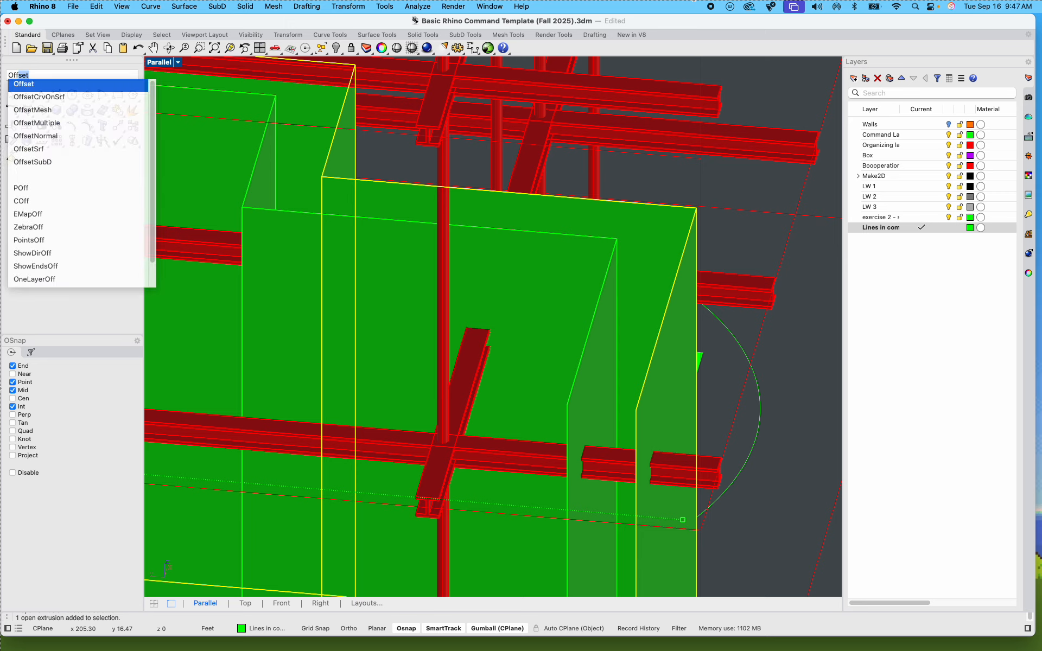
key(Down)
key(Down)
key(Down)
key(Down)
key(Down)
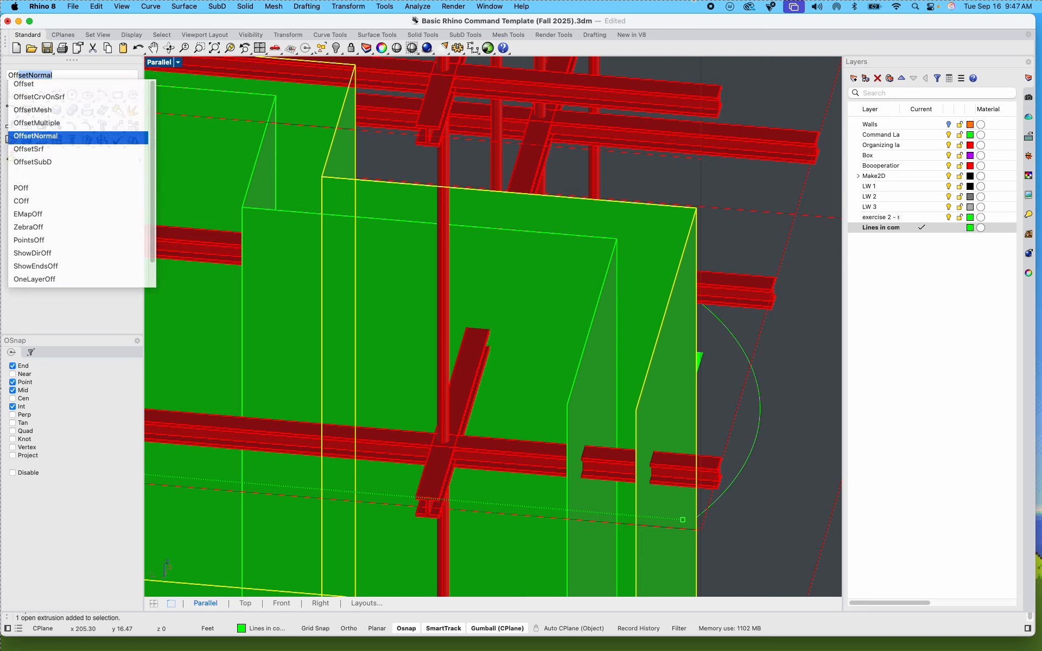
key(Return)
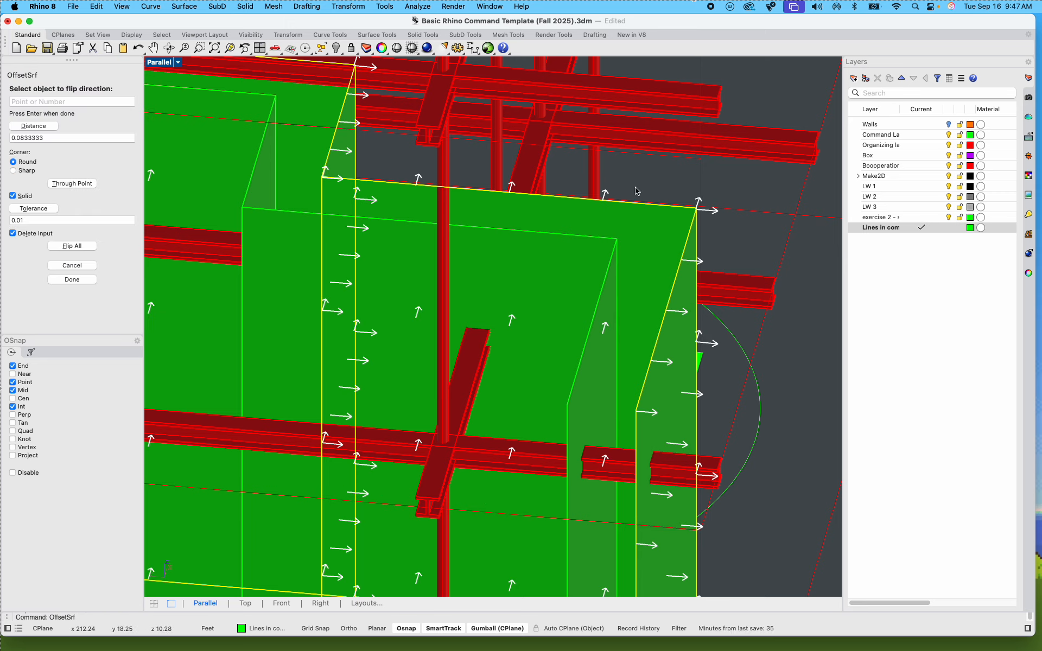
click(96, 139)
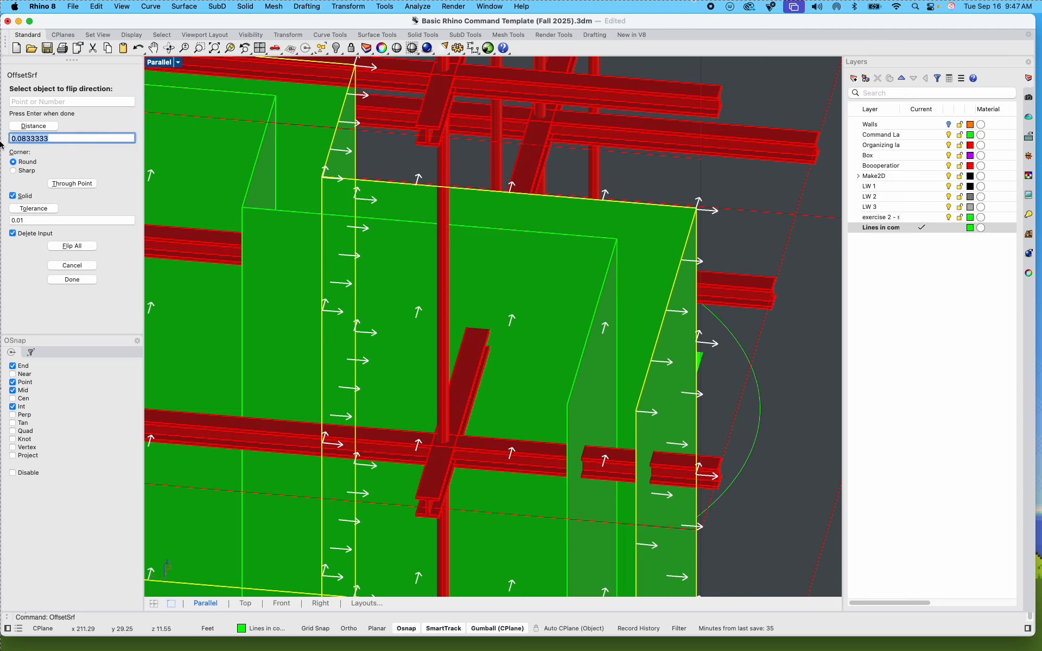
text(6")
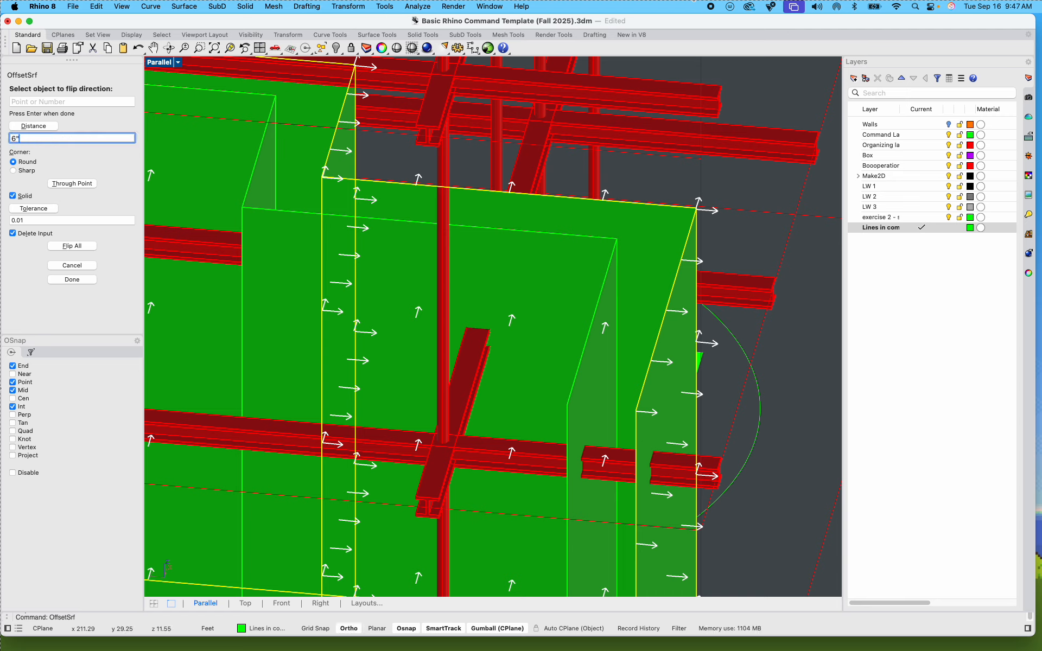
key(Return)
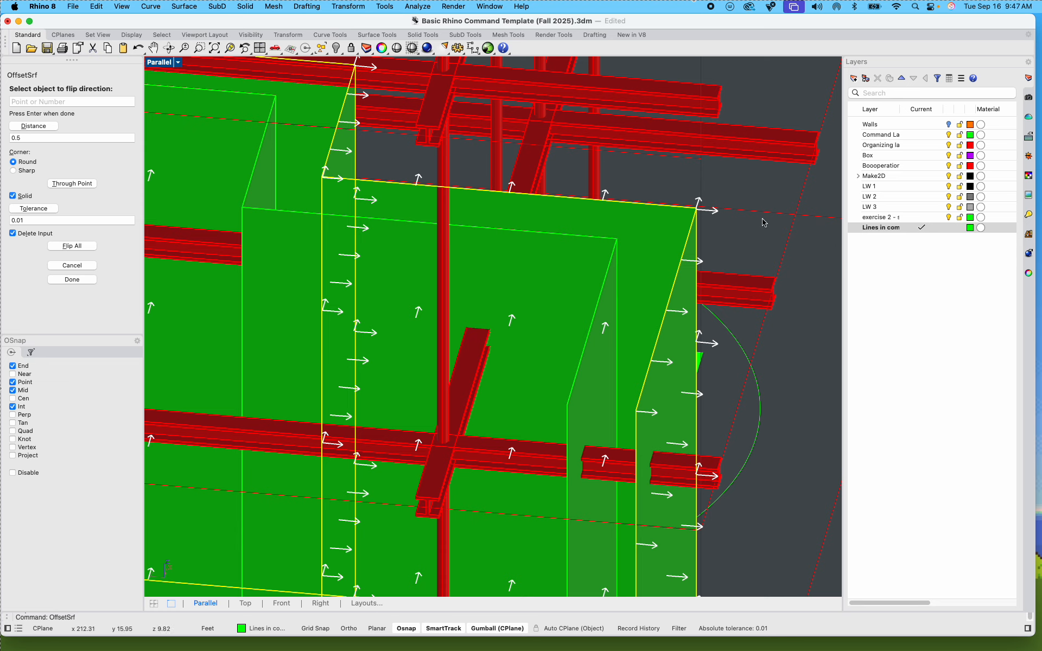
click(695, 209)
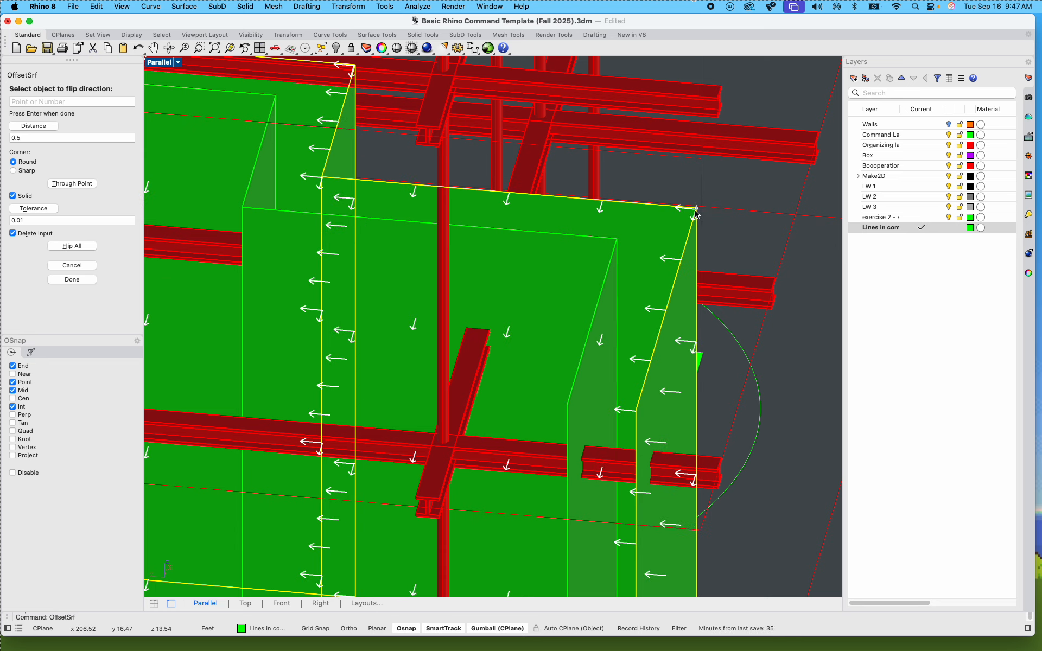
click(695, 212)
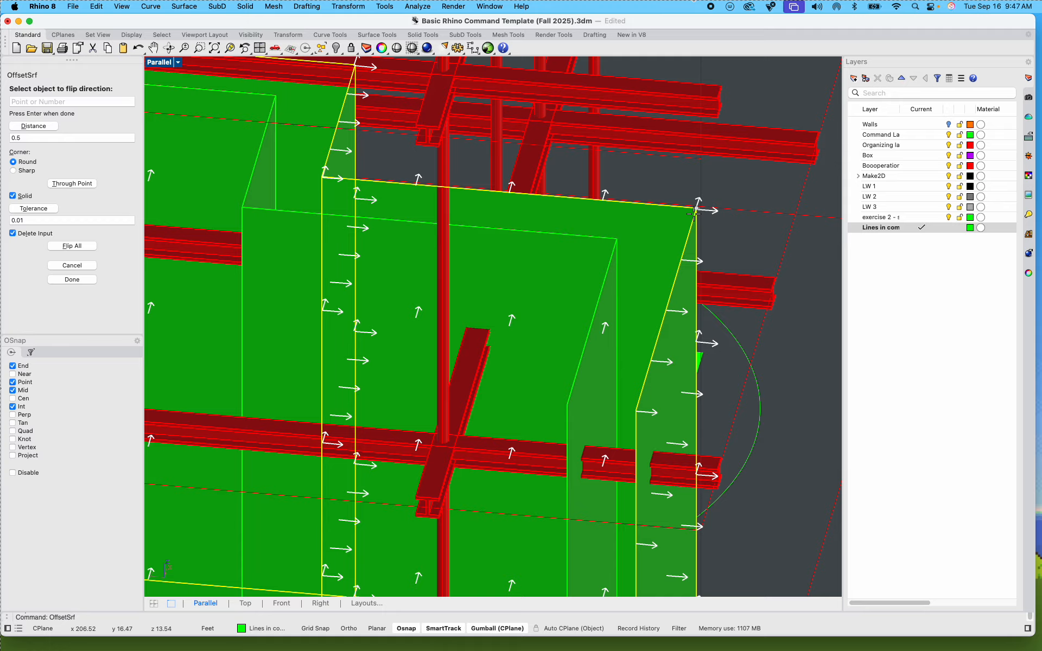
key(Return)
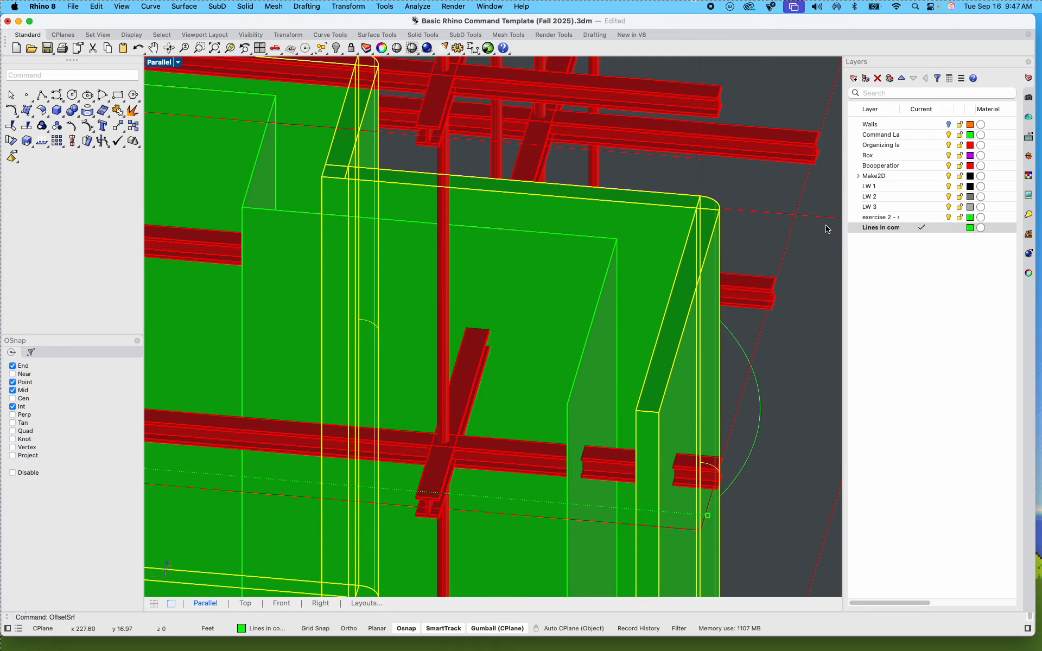
Step: Examine the rounded corner at the upper edge of the thickened zigzag wall
click(749, 177)
scroll(727, 184, down, 5)
right_drag(692, 193, 604, 199)
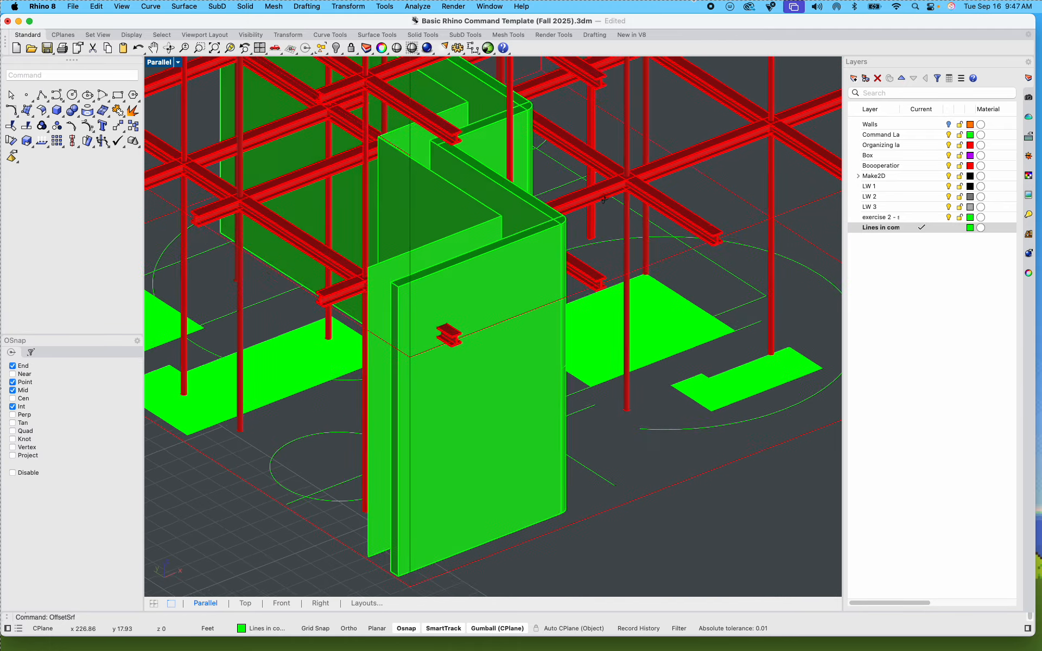
scroll(592, 219, up, 5)
scroll(491, 221, down, 7)
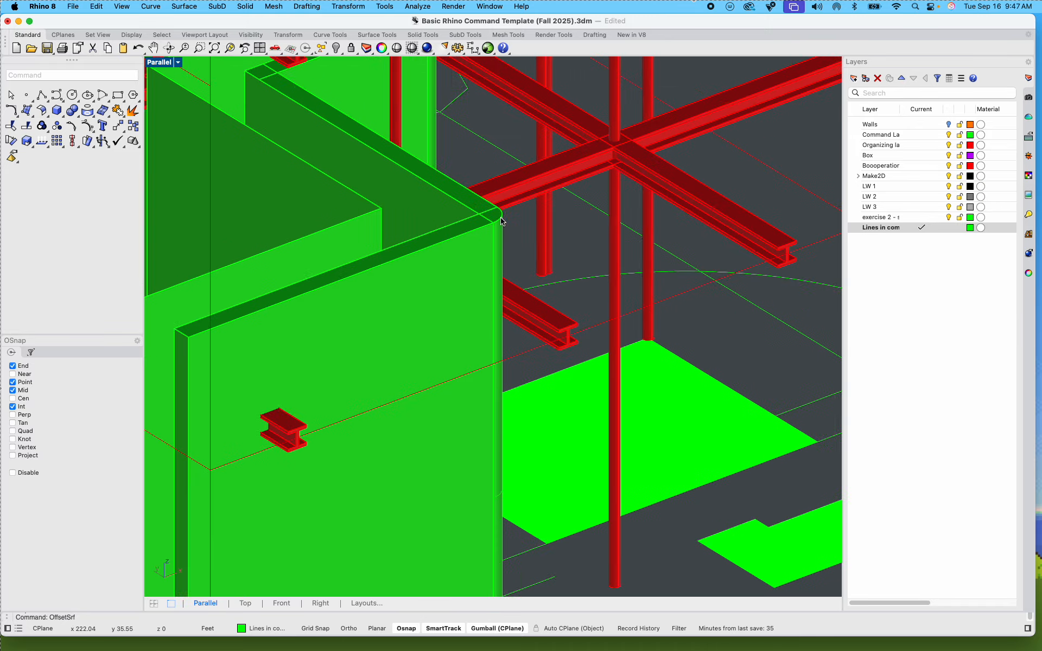
Step: Thicken the inner zigzag wall with OffsetSrf by 12" away from the outer wall, using Sharp corners, Solid and Delete Input
shift+right_drag(503, 223, 589, 228)
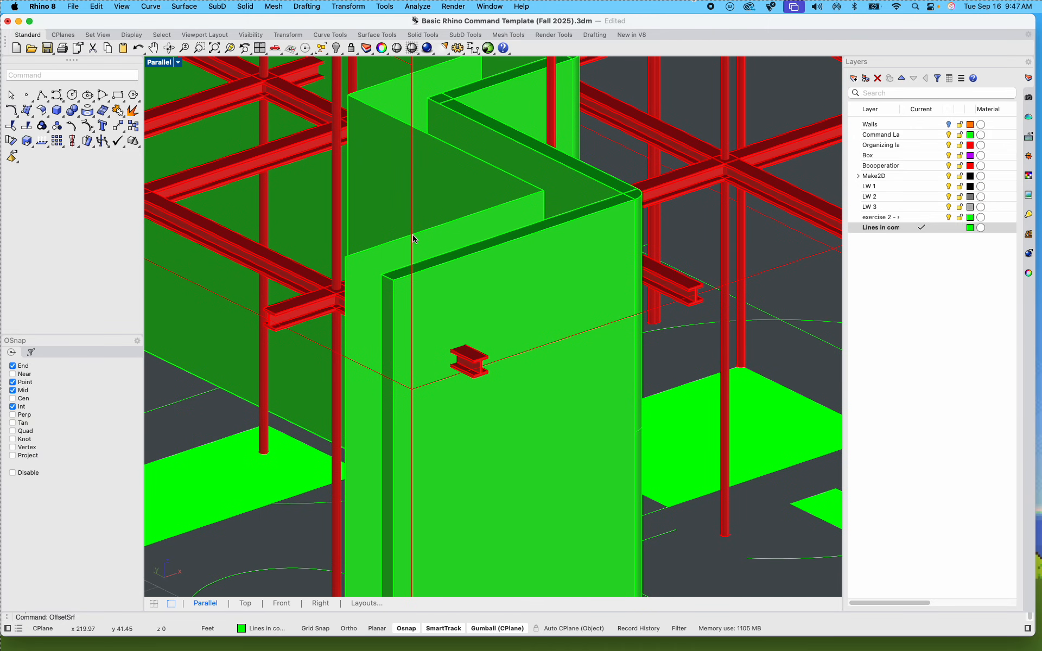
click(415, 236)
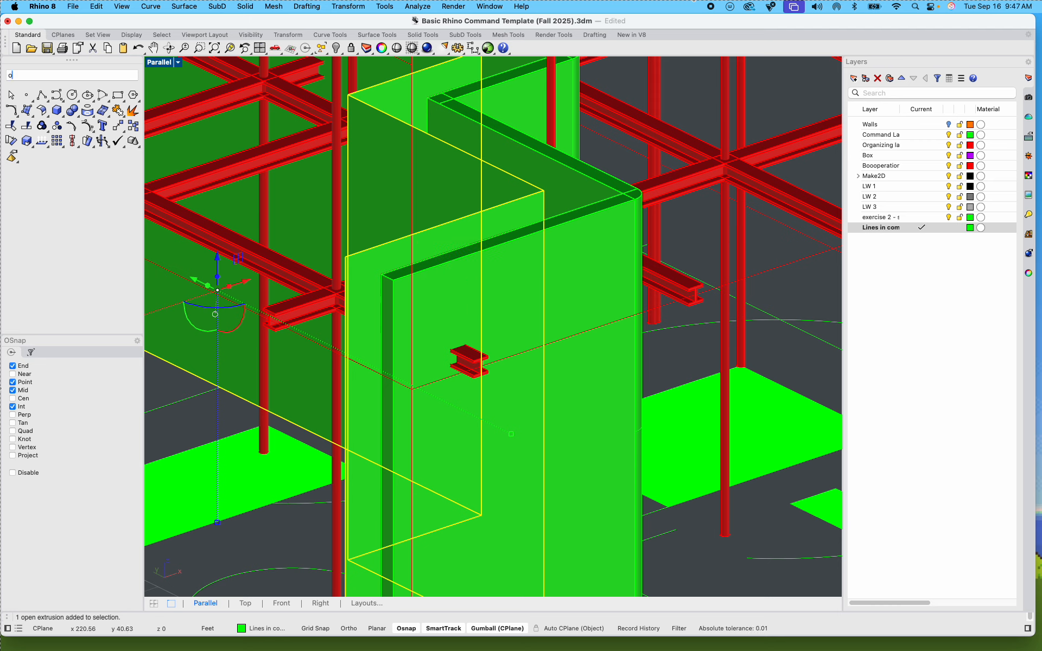
text(ff)
key(Down)
key(Down)
key(Down)
key(Down)
key(Down)
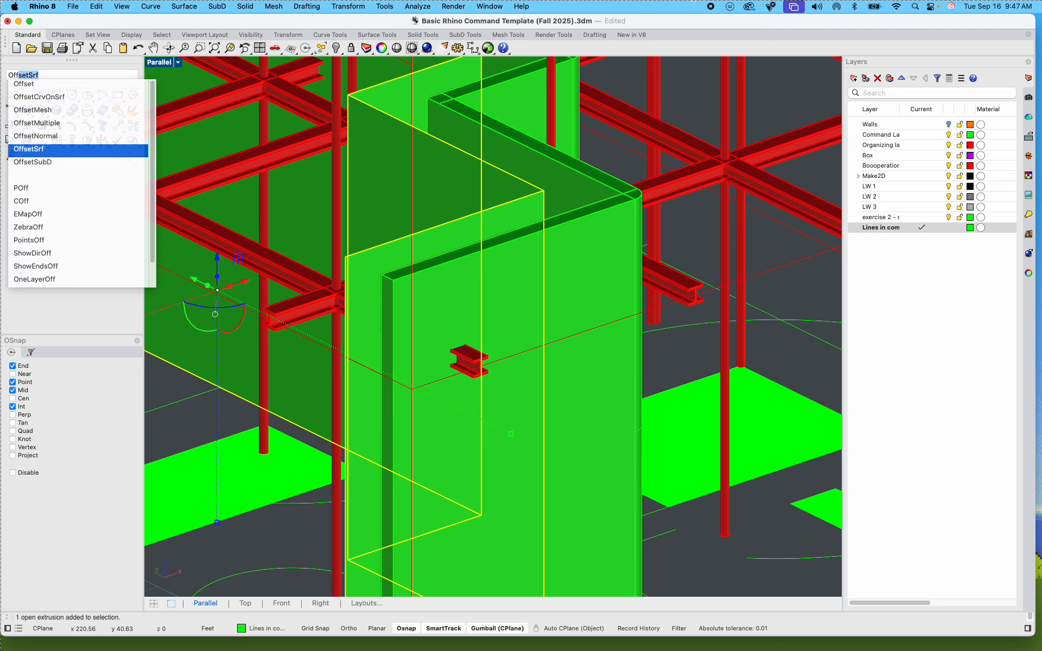
key(Return)
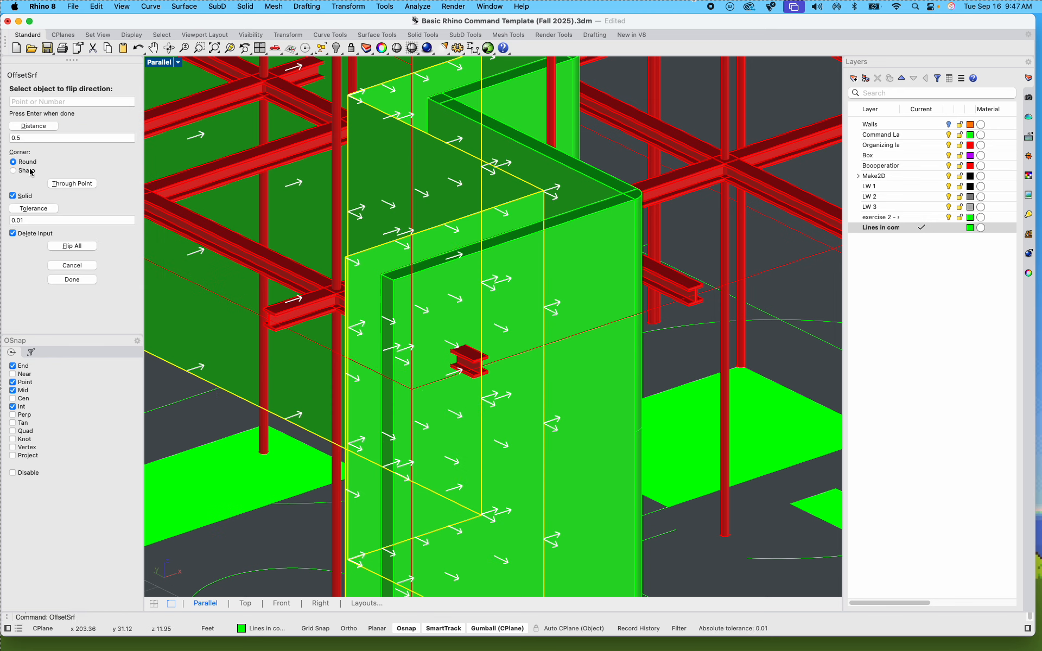
click(13, 171)
text(12")
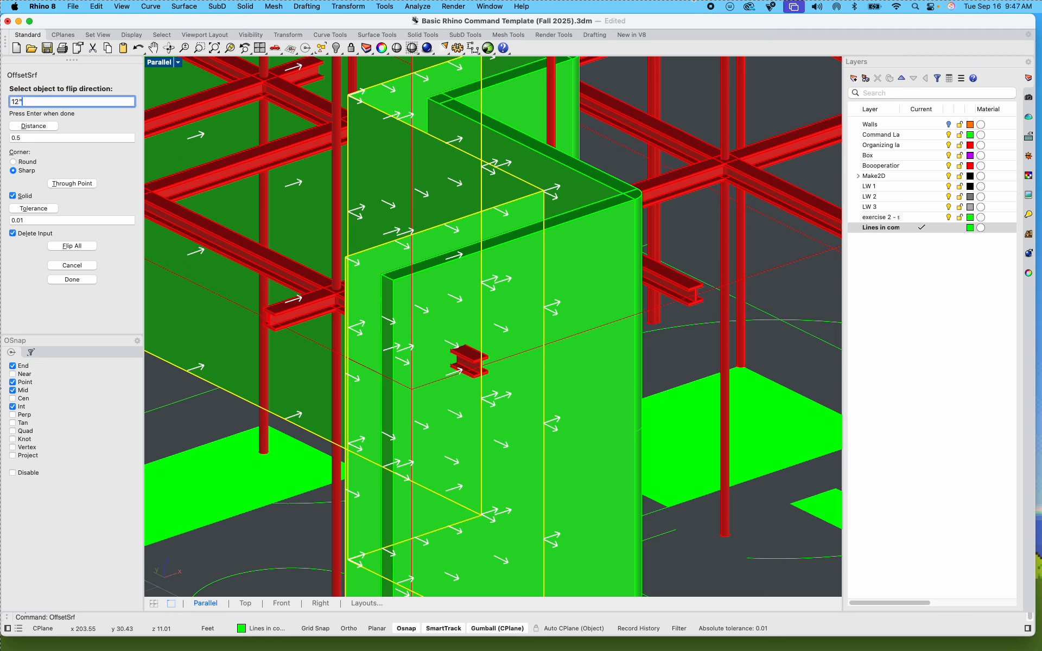
key(Return)
click(271, 280)
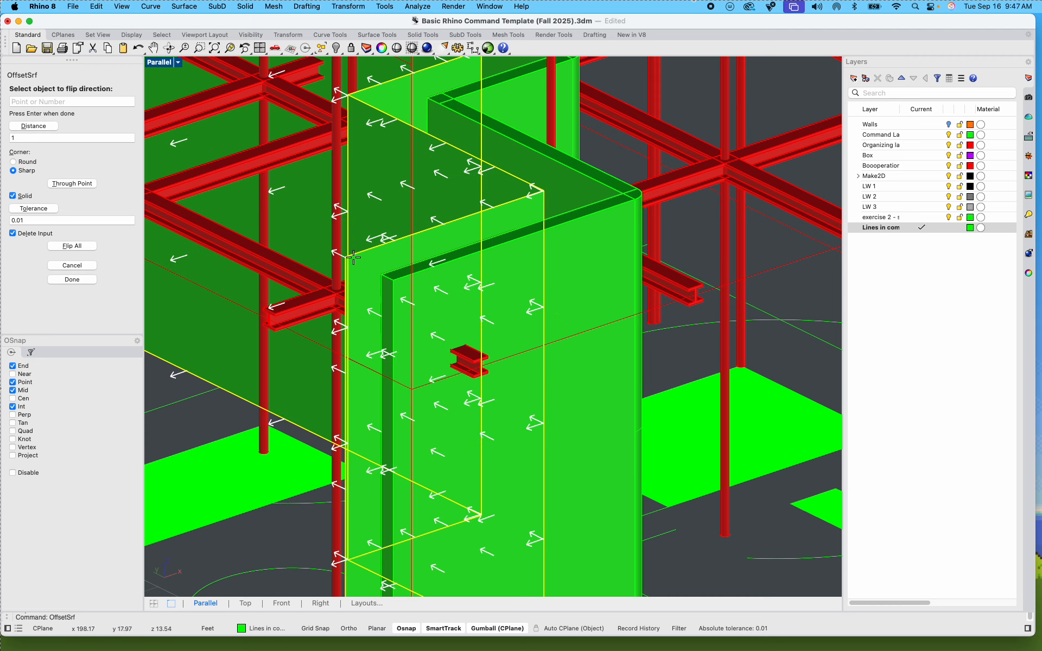
key(Return)
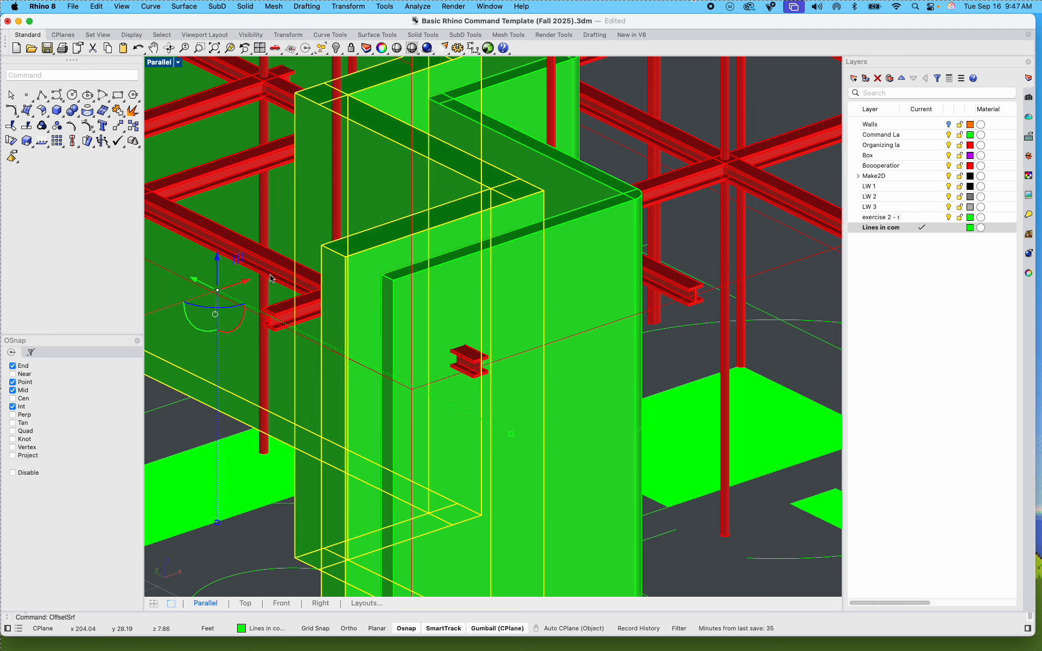
key(Escape)
Step: Raise both thickened zigzag walls together vertically off the floor, so their bases sit above the lowest beam grid
scroll(678, 122, down, 10)
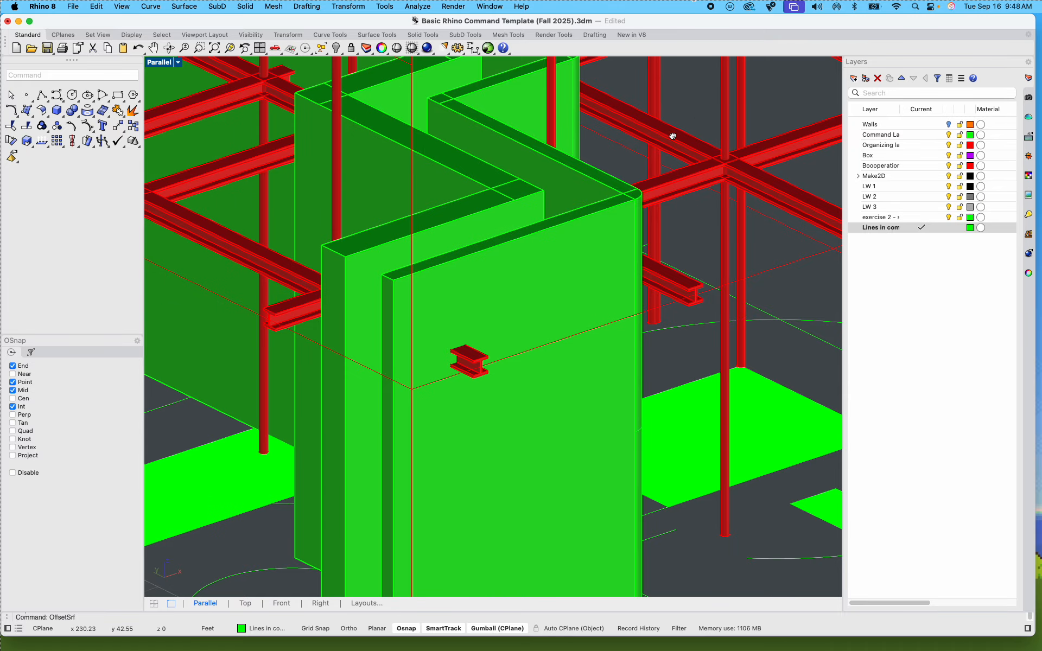
right_drag(561, 247, 402, 250)
click(402, 249)
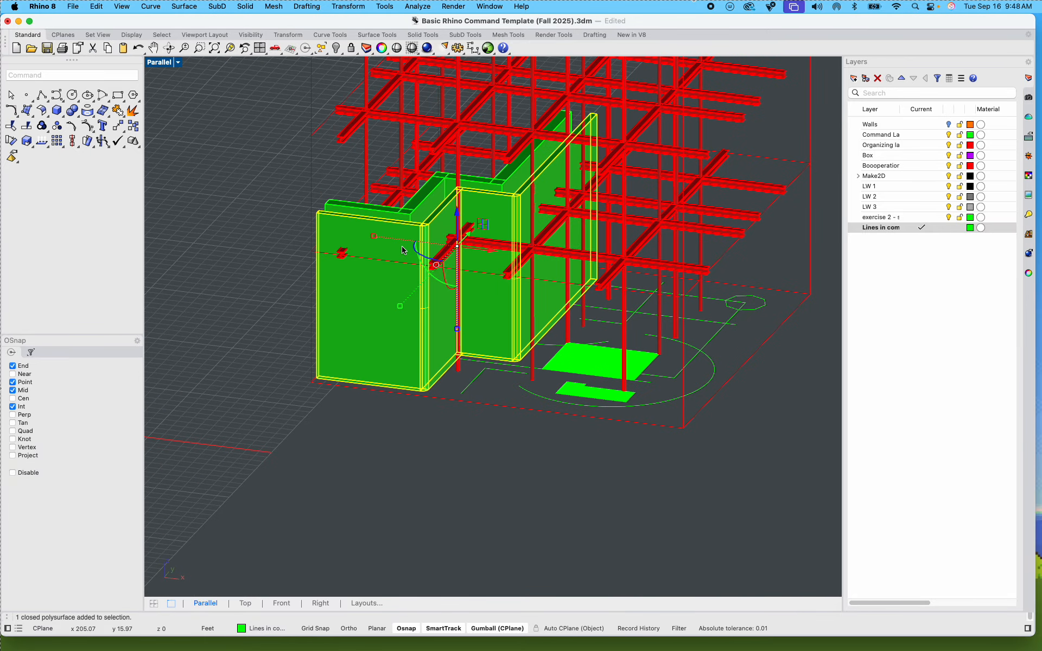
shift+click(432, 196)
shift+right_drag(471, 209, 380, 332)
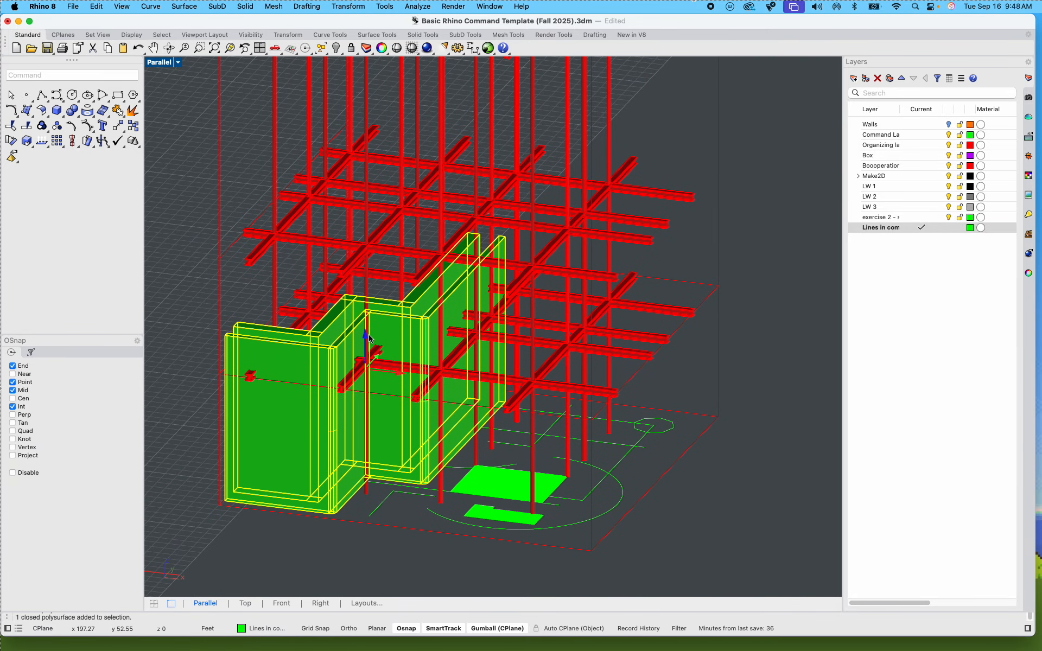
drag(382, 335, 446, 143)
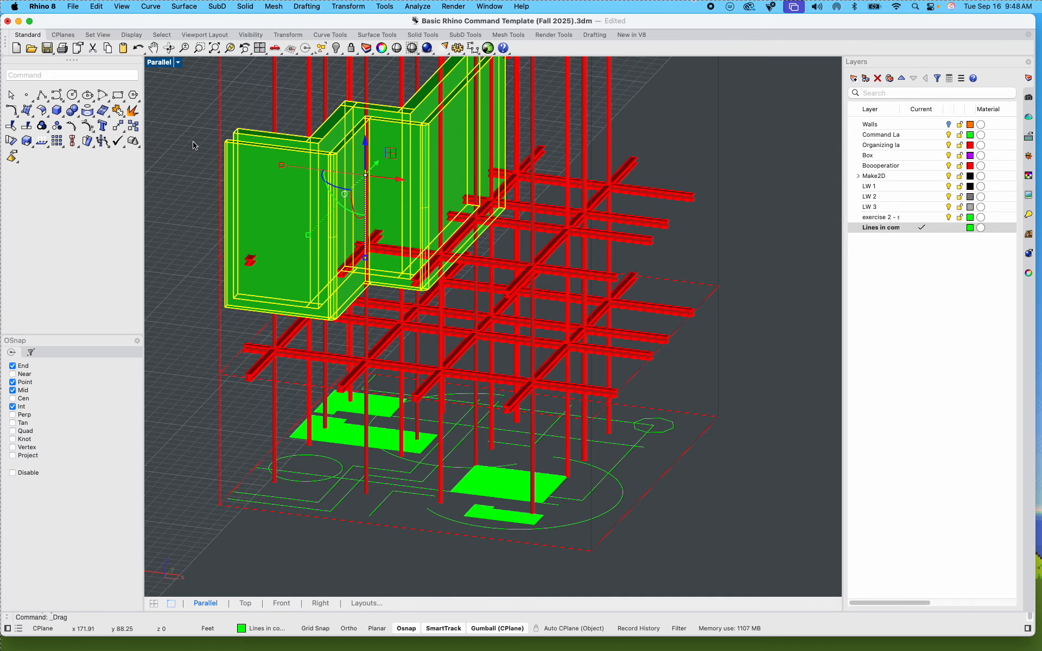
click(194, 142)
Step: Raise only the outer zigzag wall further up to the uppermost beam grid, leaving the inner wall below it
shift+right_drag(298, 225, 503, 275)
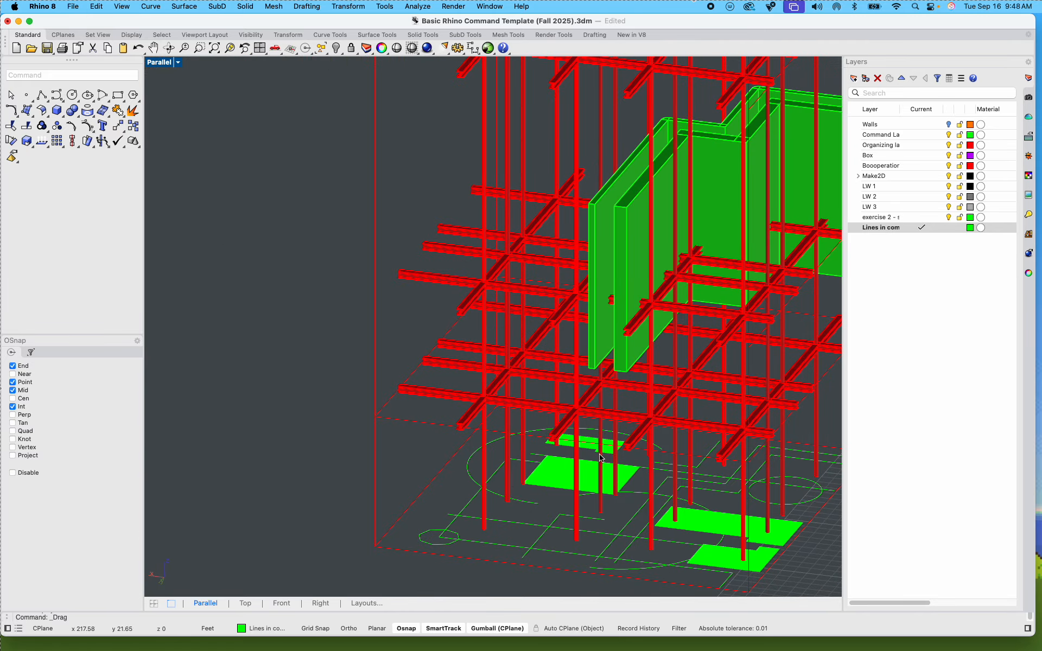
shift+right_drag(601, 458, 419, 446)
click(420, 223)
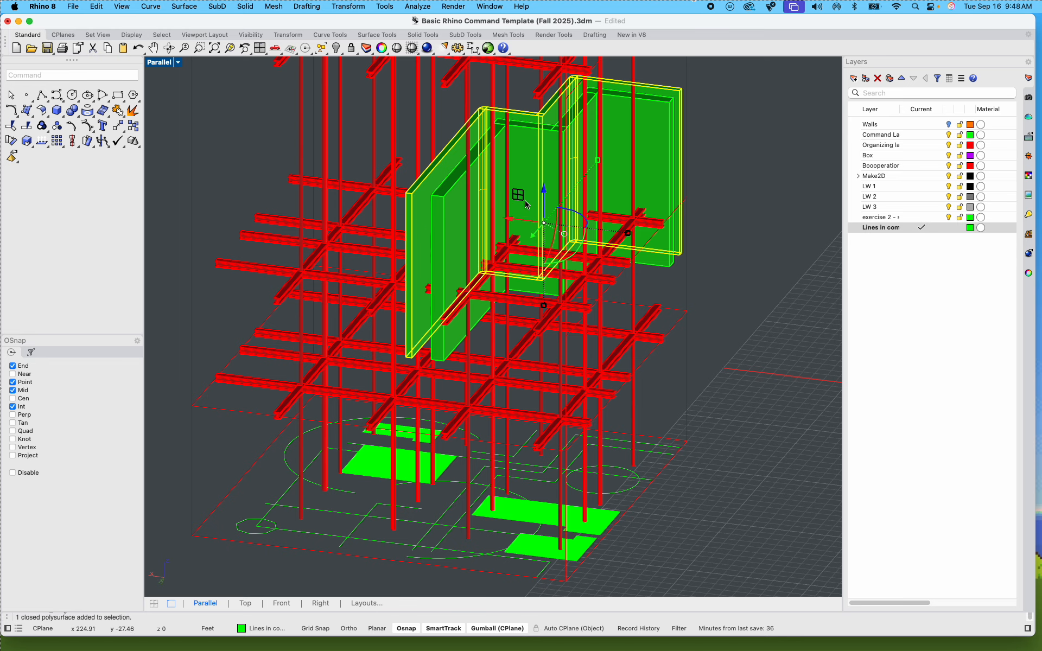
shift+right_drag(420, 222, 486, 364)
drag(489, 356, 494, 73)
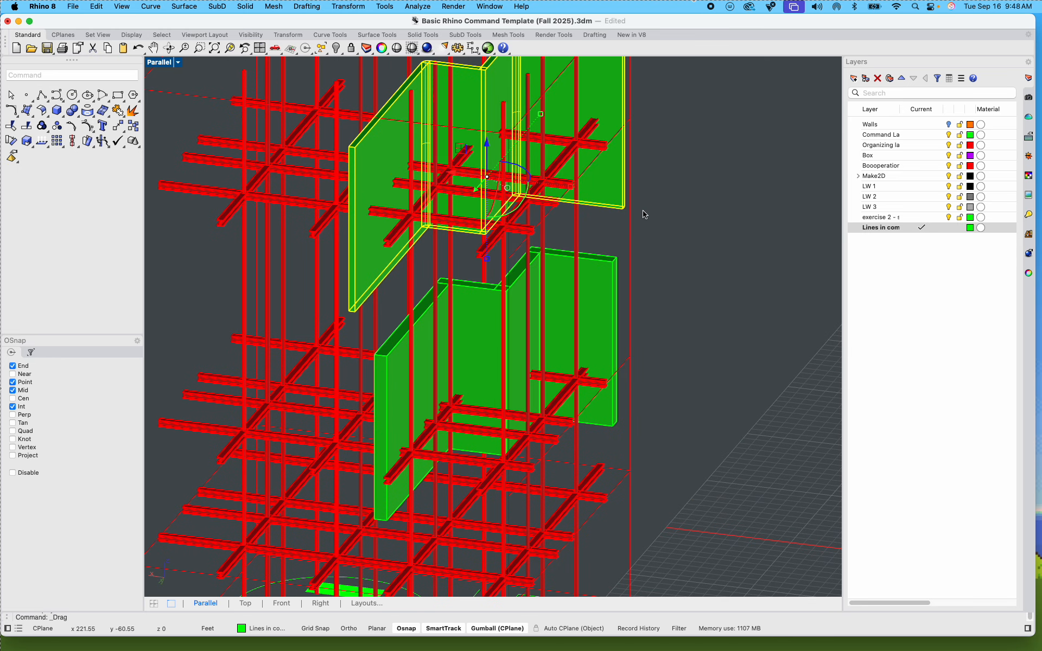
click(646, 214)
Step: Try to pull the inner zigzag wall's base downward, and undo the resulting move
scroll(670, 235, up, 3)
click(520, 302)
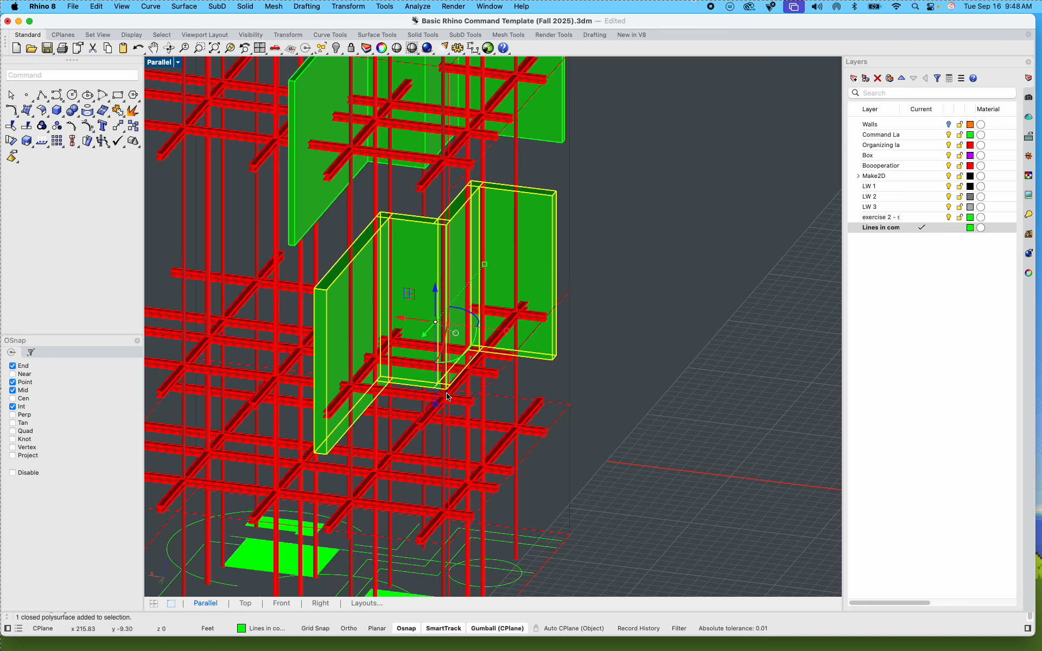
drag(435, 389, 436, 409)
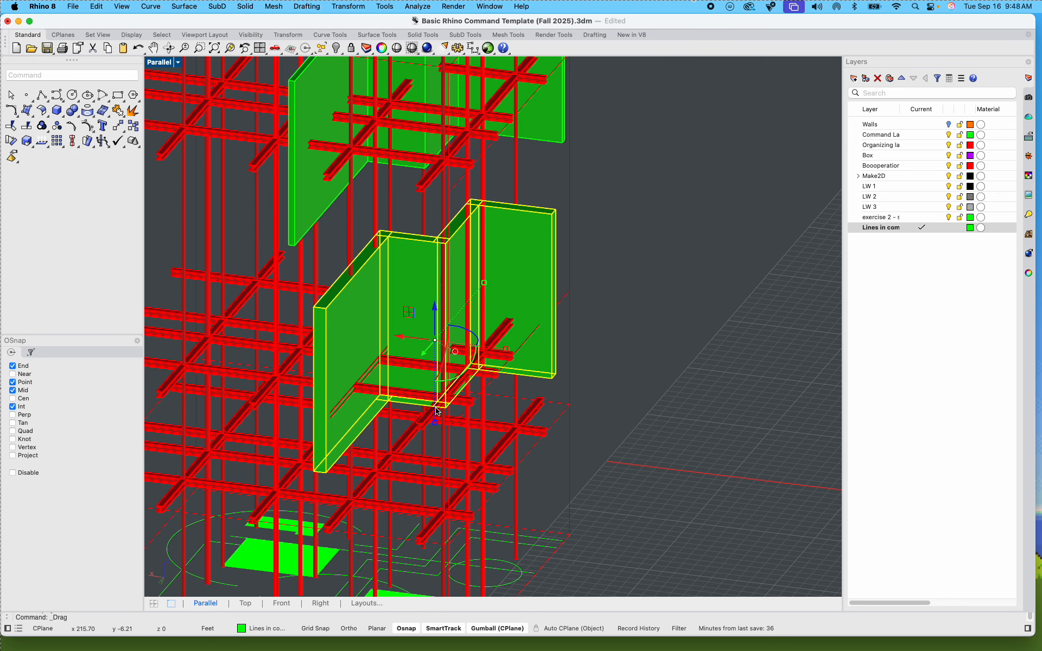
key(super+z)
Step: Stretch the inner zigzag wall vertically so it spans from the floor to the underside of the raised outer wall
shift+right_drag(474, 419, 381, 434)
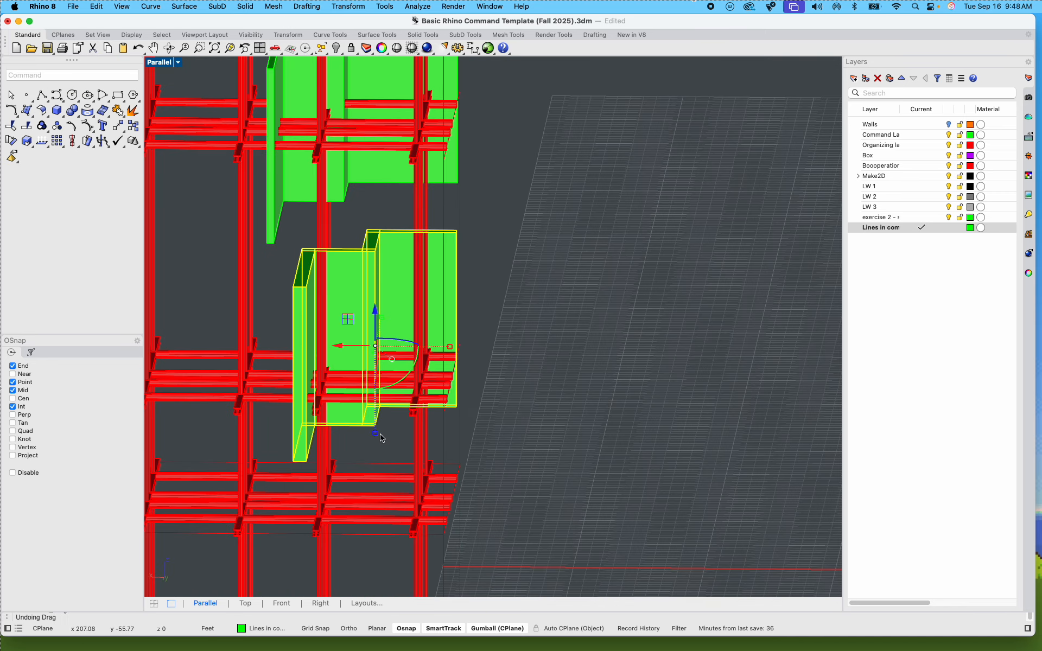
drag(376, 433, 378, 512)
shift+right_drag(414, 491, 254, 386)
drag(284, 301, 284, 349)
right_drag(284, 349, 290, 283)
drag(274, 423, 275, 492)
right_drag(450, 401, 255, 352)
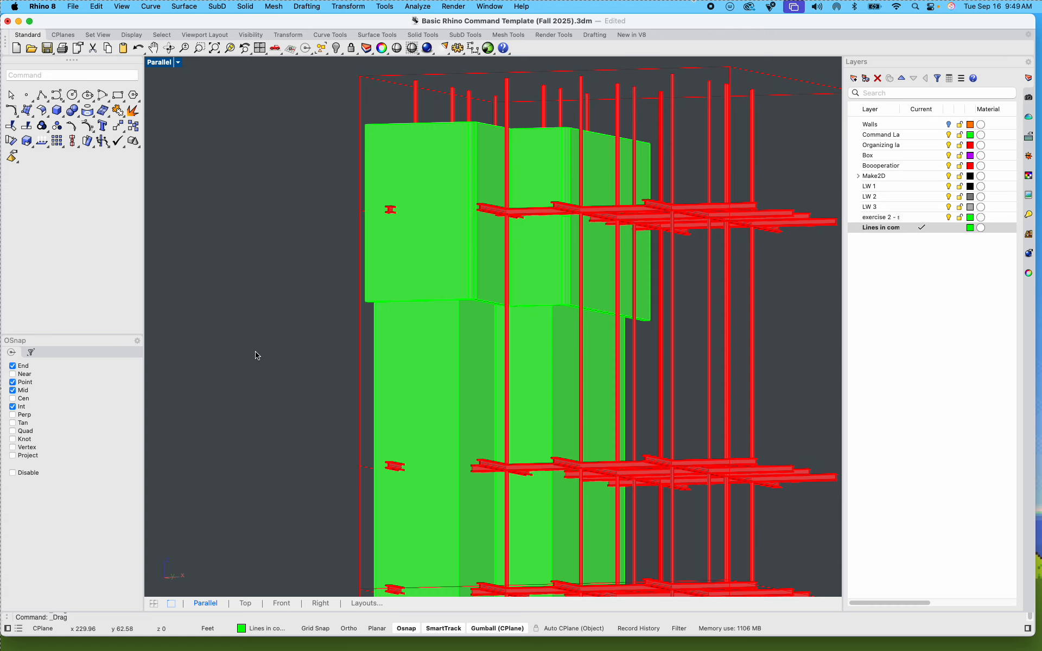
Step: Examine the overall wall and frame composition, the column-to-beam intersections, and the remaining floor curves
scroll(262, 326, down, 5)
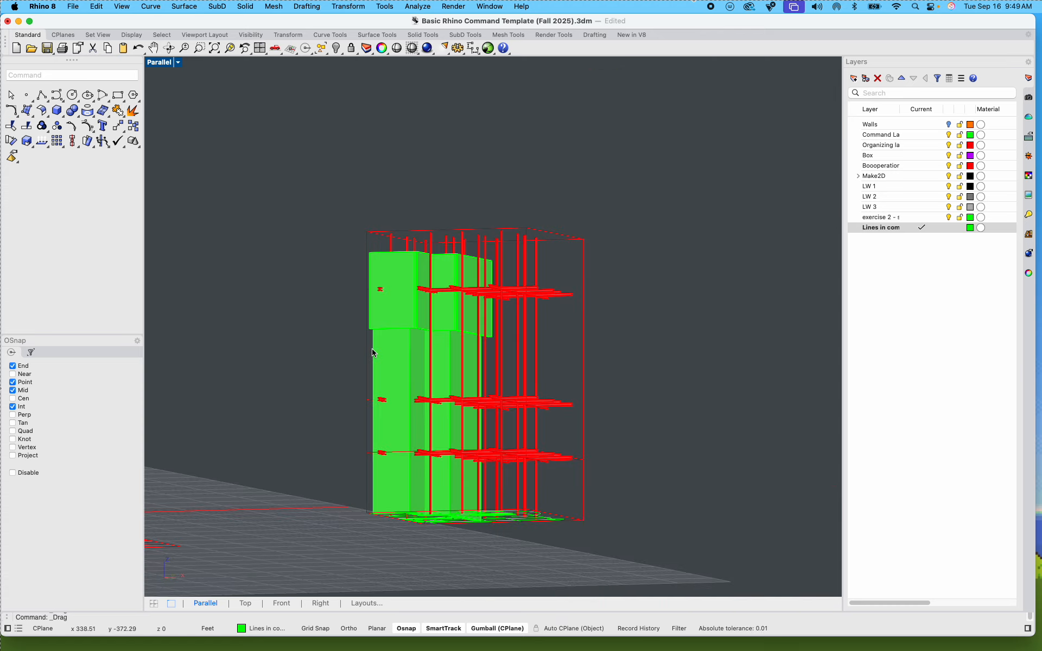
right_drag(368, 391, 318, 344)
scroll(513, 333, up, 7)
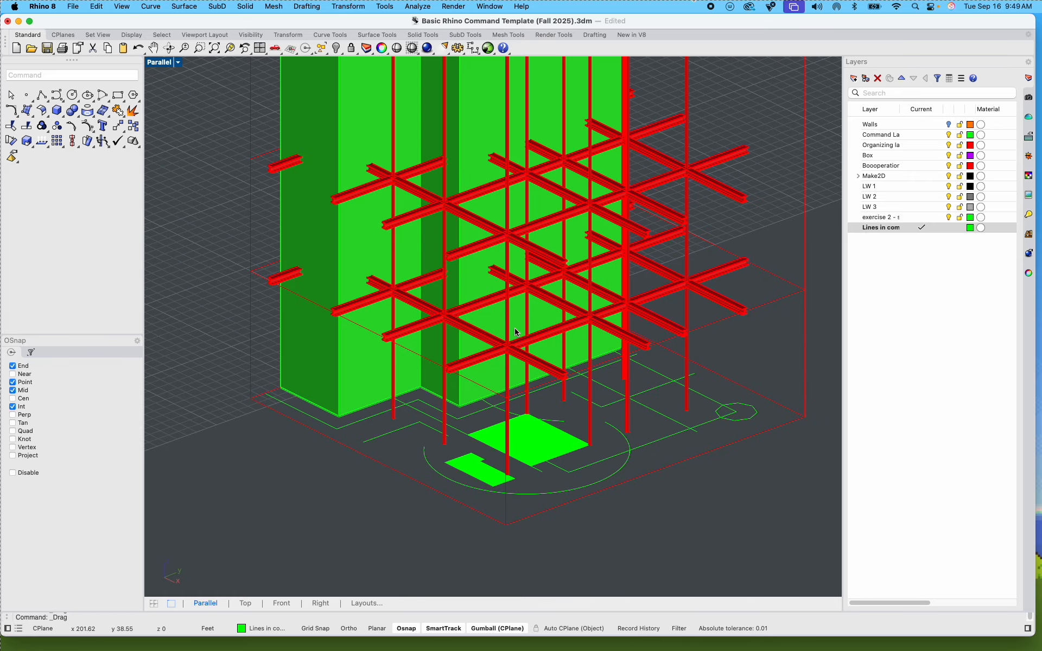
shift+right_drag(510, 342, 419, 380)
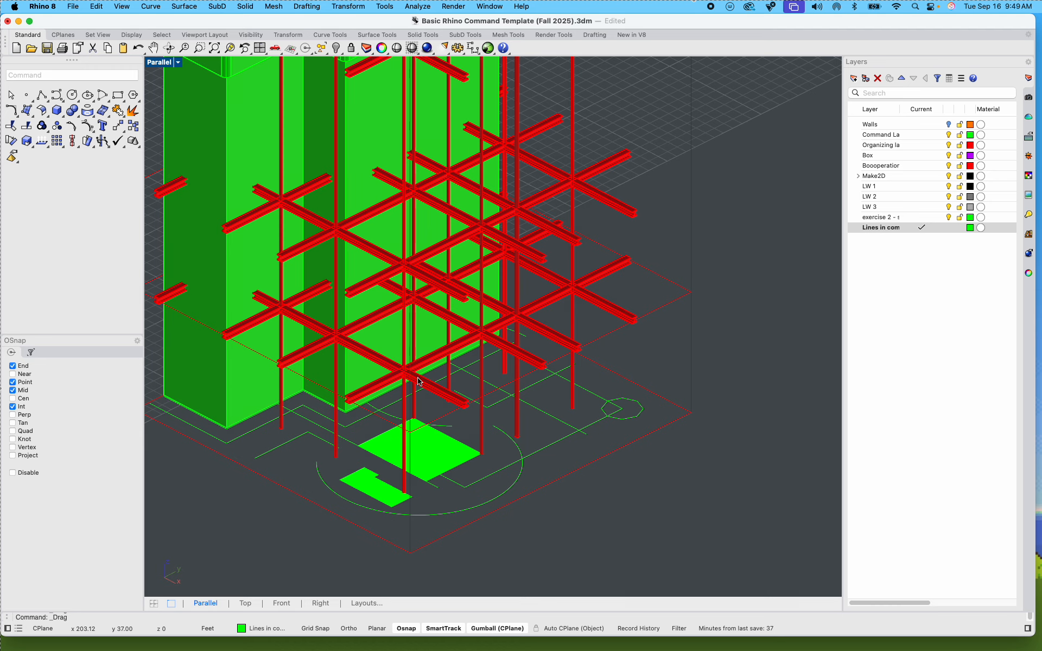
scroll(575, 380, up, 5)
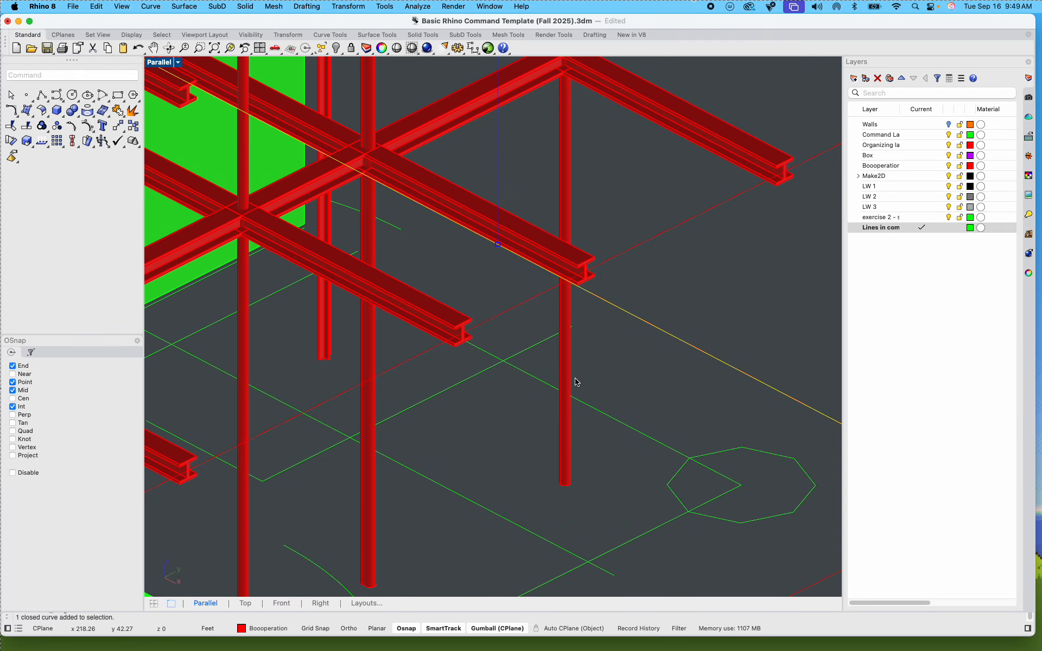
click(574, 377)
shift+right_drag(618, 356, 599, 467)
click(711, 301)
scroll(711, 302, down, 6)
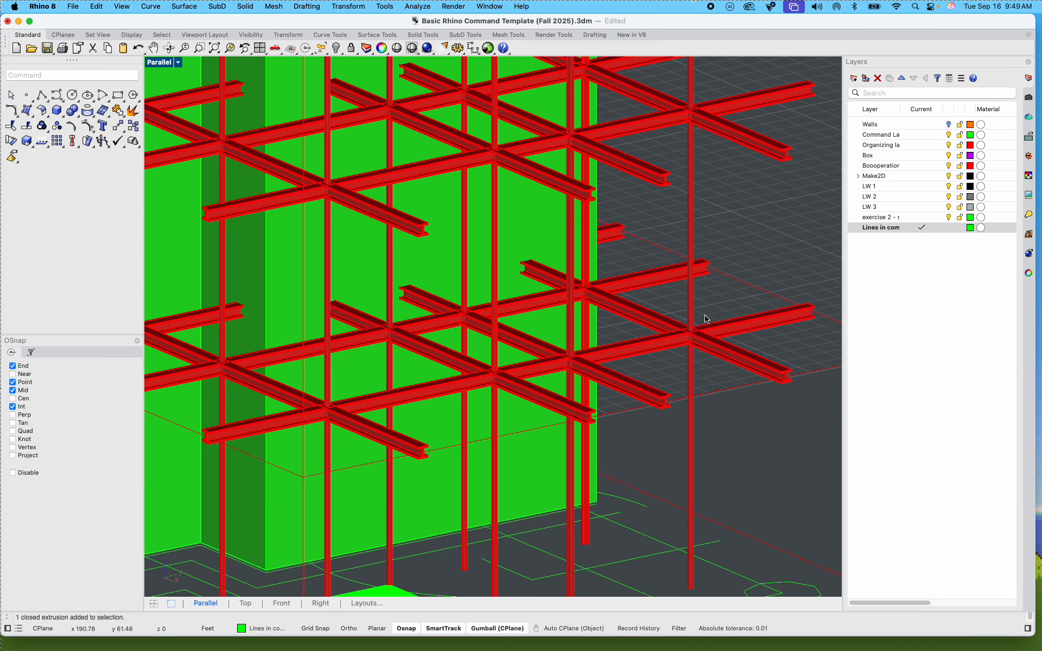
shift+right_drag(704, 316, 647, 297)
scroll(630, 287, up, 8)
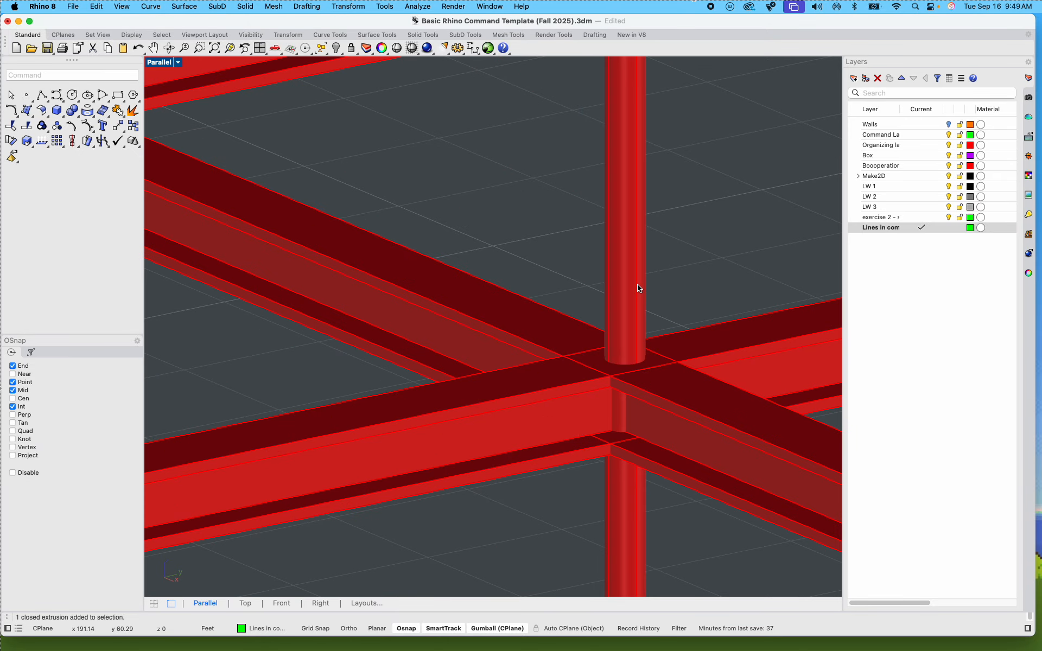
scroll(624, 375, down, 10)
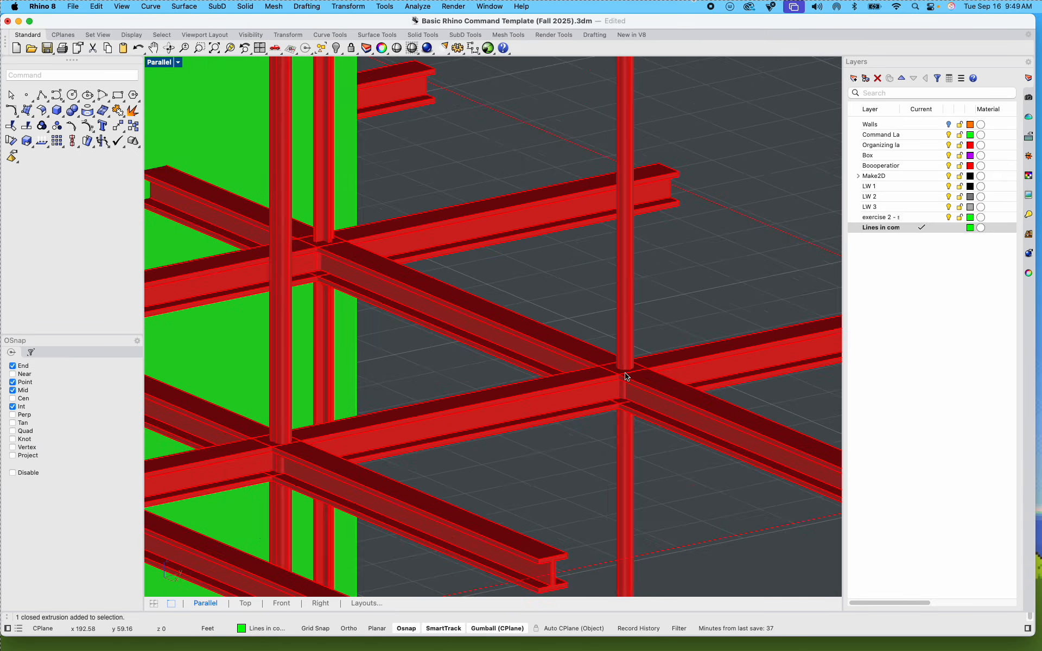
scroll(665, 365, down, 6)
right_drag(658, 360, 545, 486)
scroll(591, 410, up, 5)
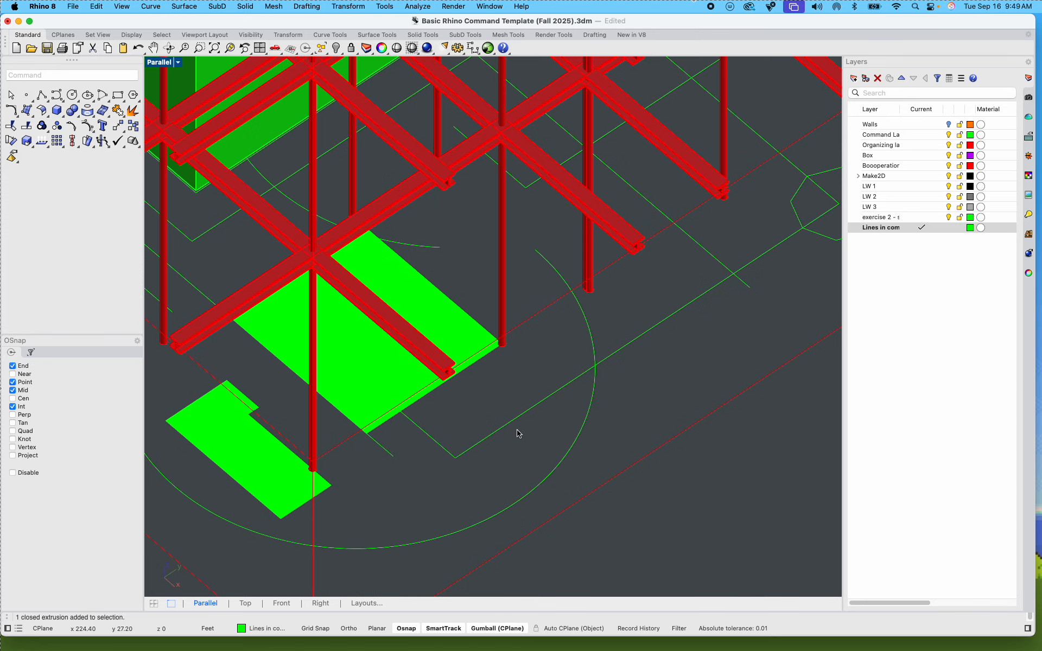
click(538, 481)
scroll(536, 478, down, 6)
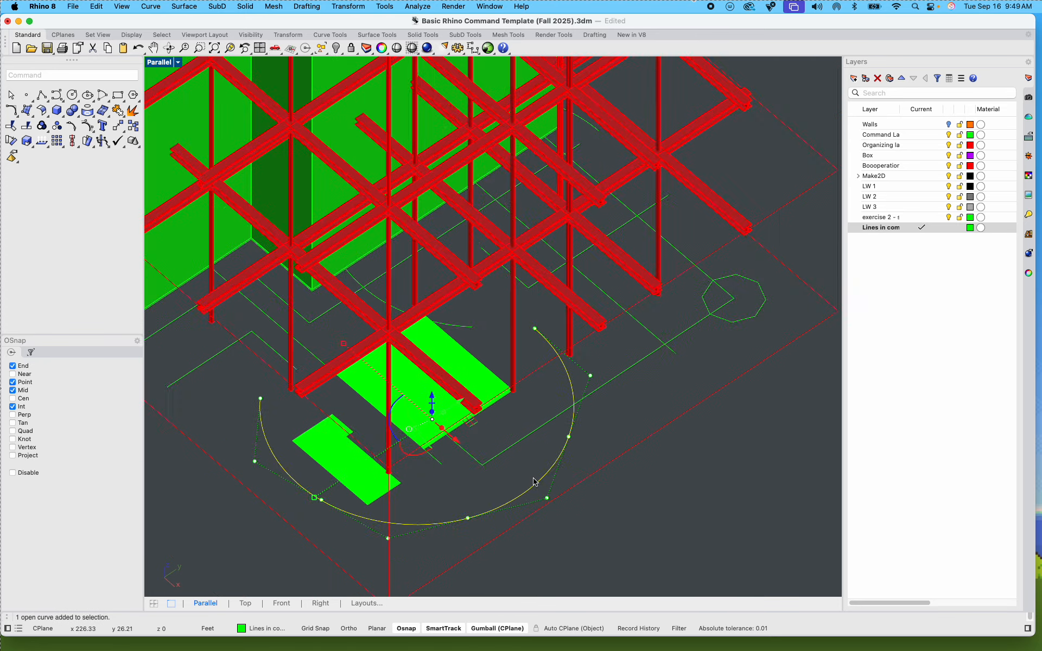
shift+right_drag(535, 479, 481, 500)
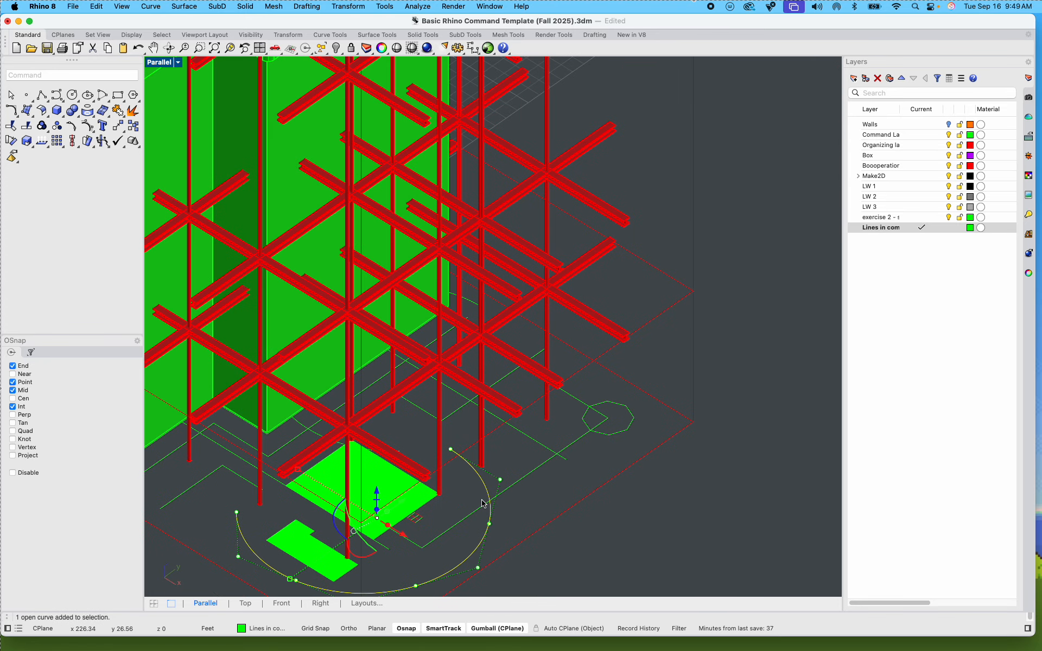
text(c)
key(Return)
key(Escape)
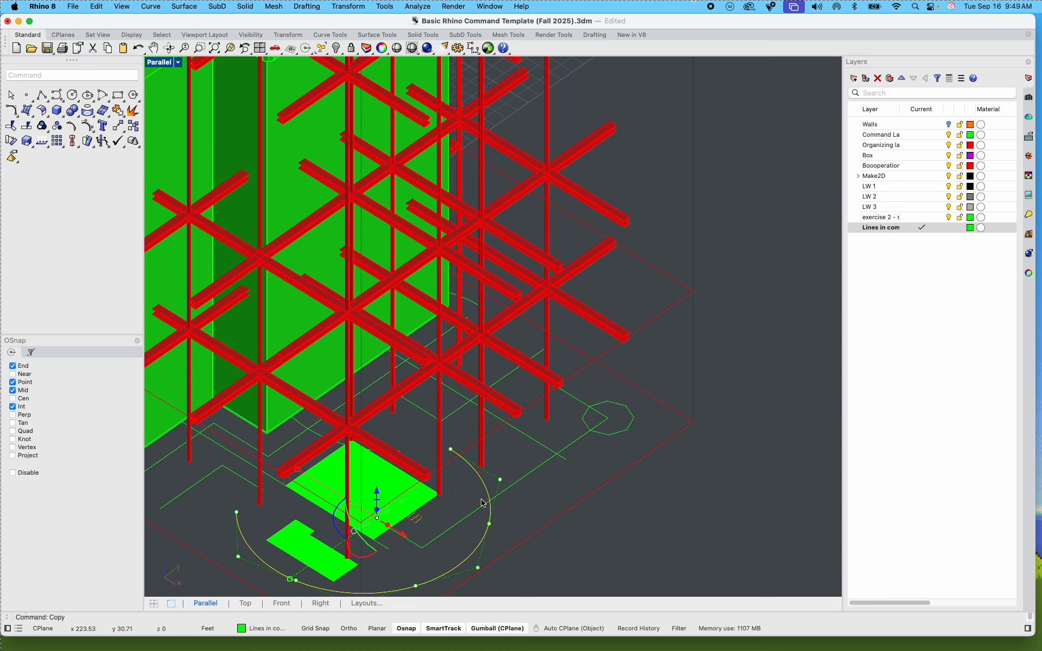
key(Escape)
Step: Extrude the large open arc on the floor upward into a low curved wall with ExtrudeCrv
click(489, 514)
text(extrude)
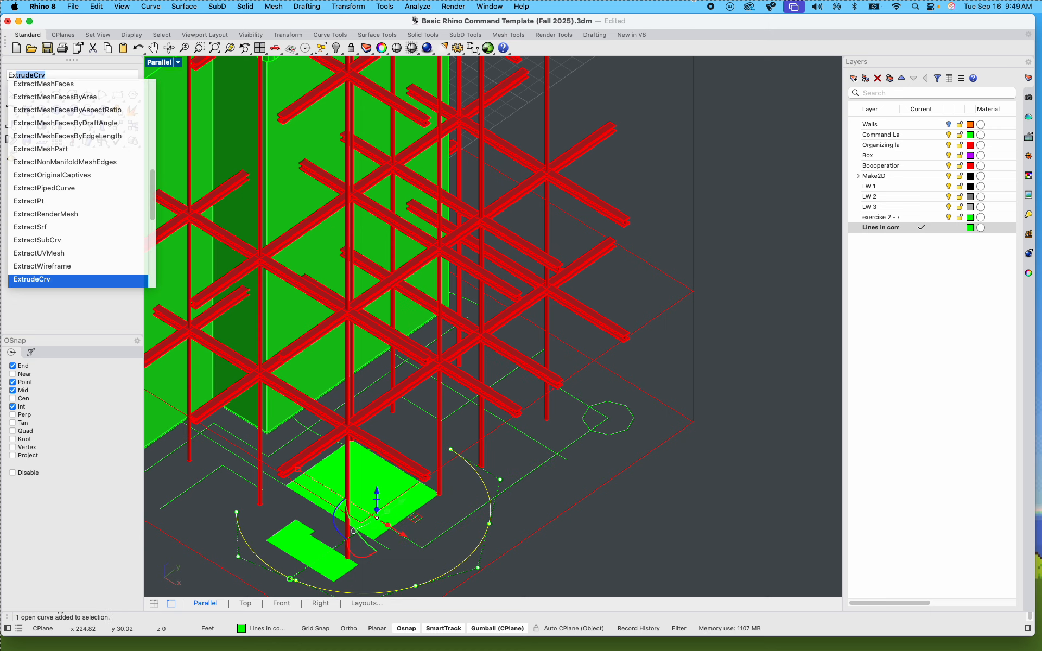
key(Return)
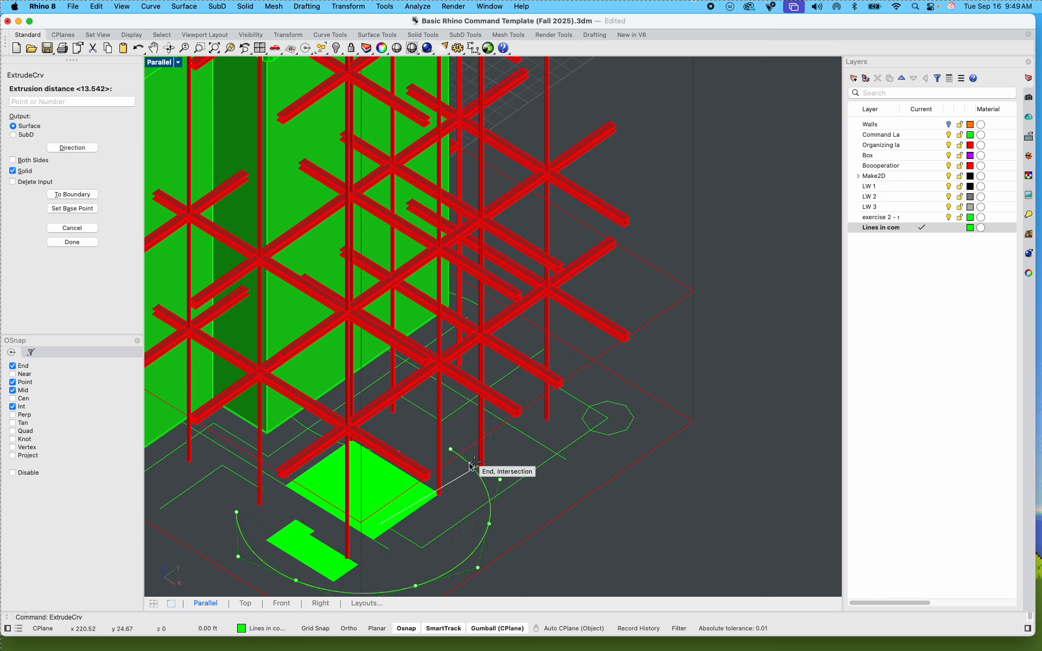
scroll(459, 466, up, 3)
click(456, 482)
shift+right_drag(478, 470, 500, 372)
right_drag(500, 373, 433, 452)
scroll(491, 380, down, 7)
scroll(432, 449, up, 3)
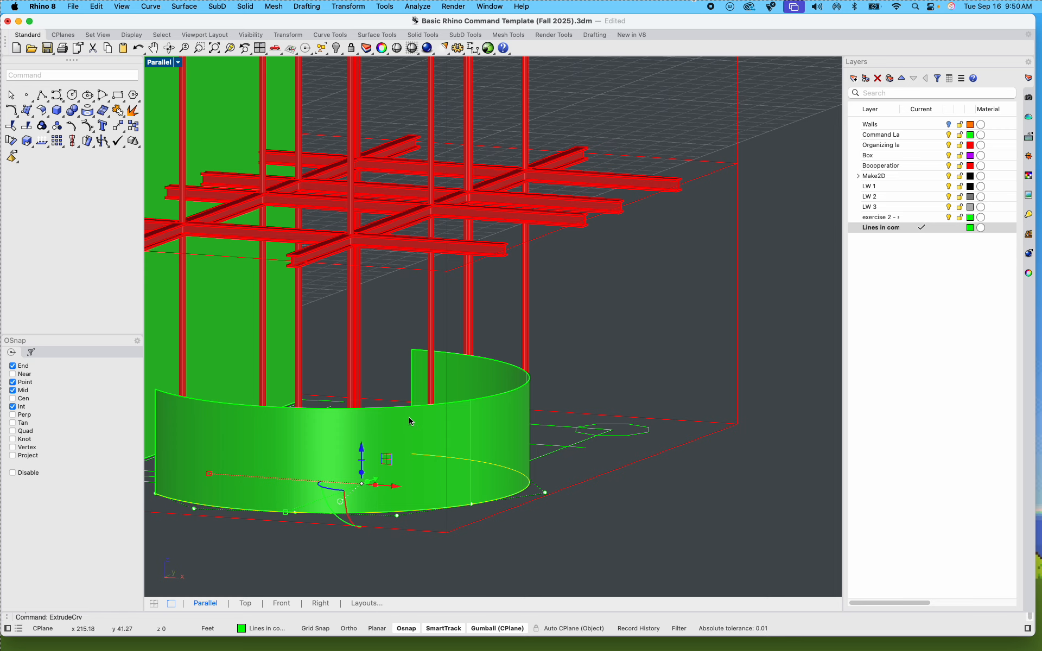
key(BackSpace)
text(Off)
key(Down)
key(Down)
key(Down)
key(Down)
key(Down)
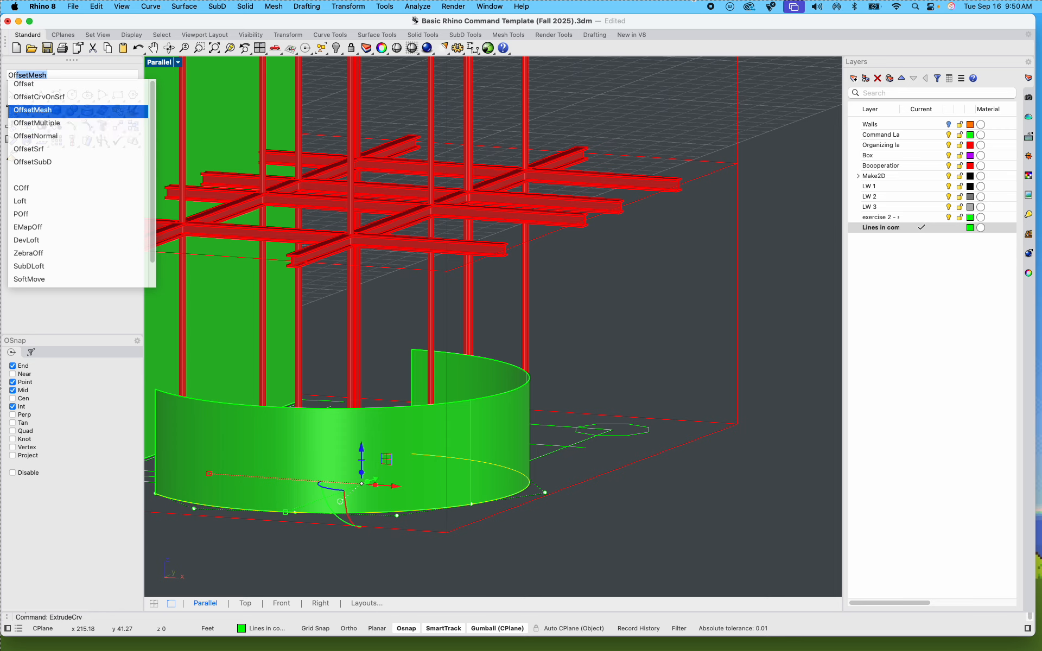
key(Return)
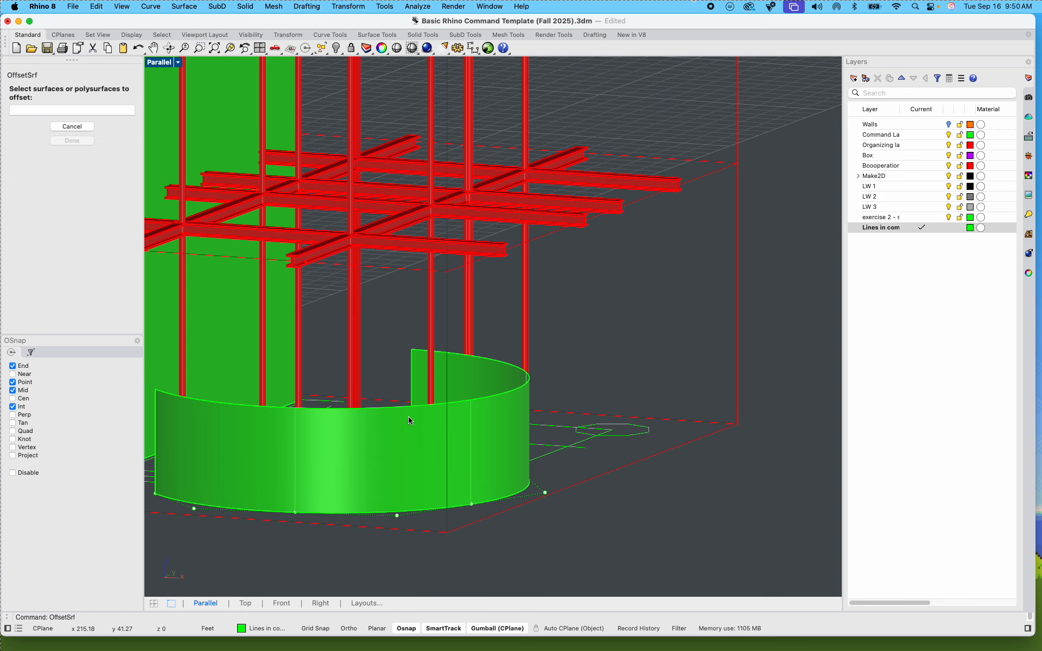
text(6")
key(Return)
key(Escape)
Step: Offset the low curved wall inward by 1 with OffsetSrf, making a solid with sharp corners and deleting the input
right_drag(432, 413, 500, 472)
click(492, 379)
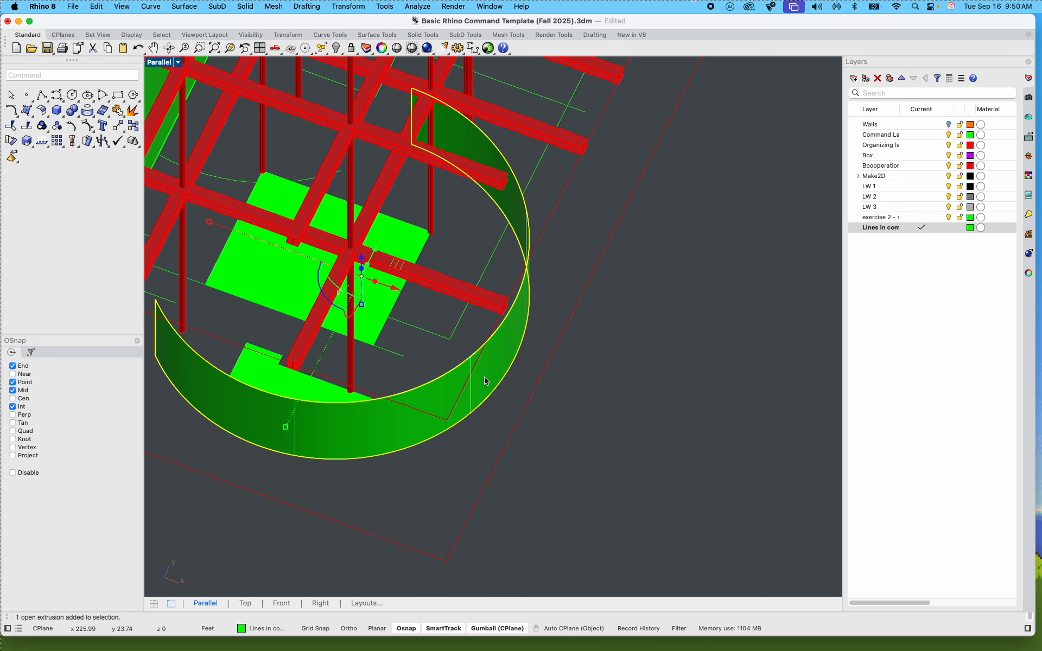
text(OffsetSrf)
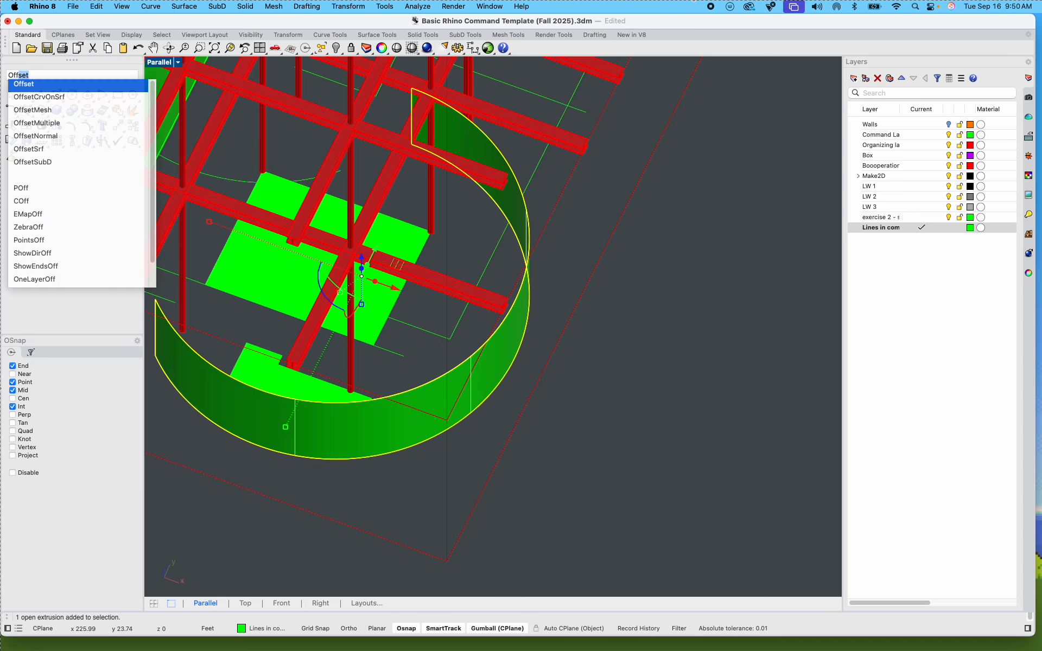
key(Return)
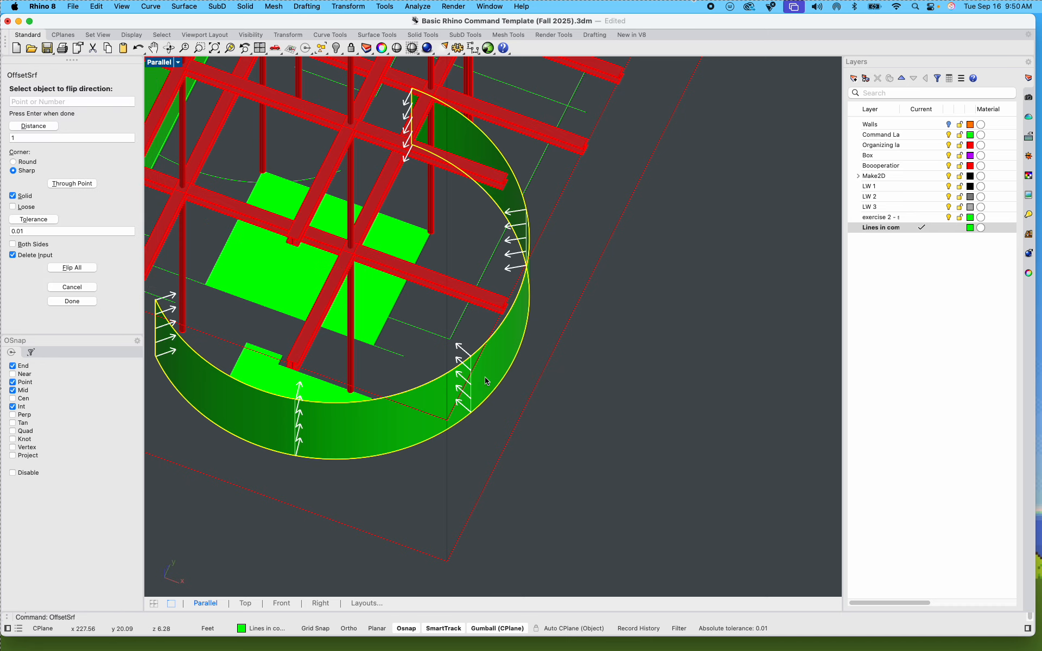
key(Return)
click(653, 340)
Step: Move the thickened curved wall straight up from the floor to the level of the lowest beam grid
click(504, 351)
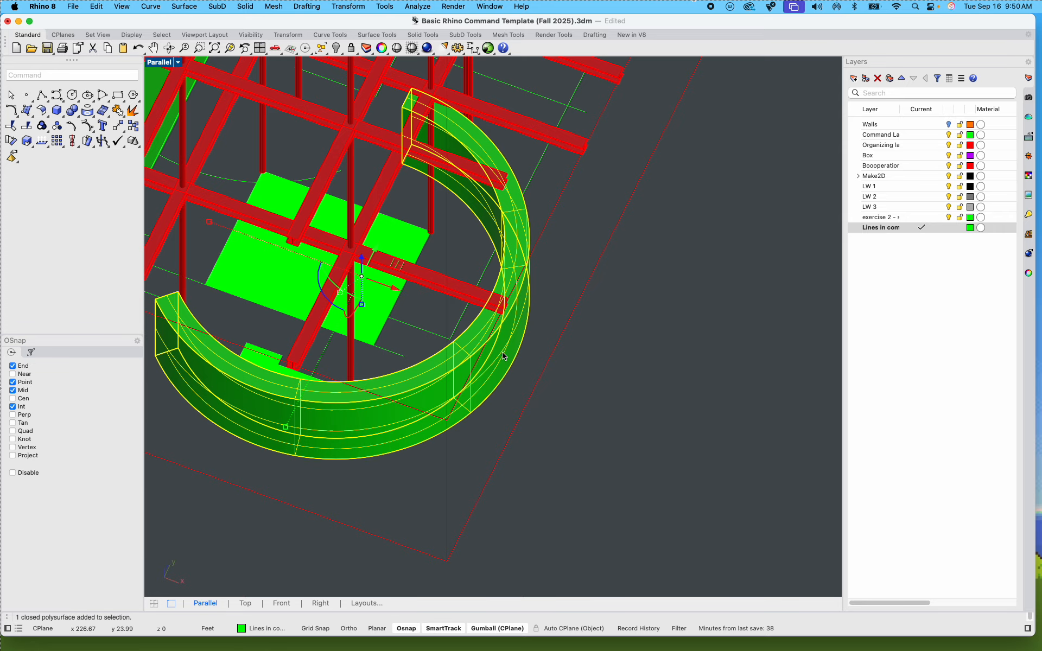
shift+right_drag(529, 368, 560, 194)
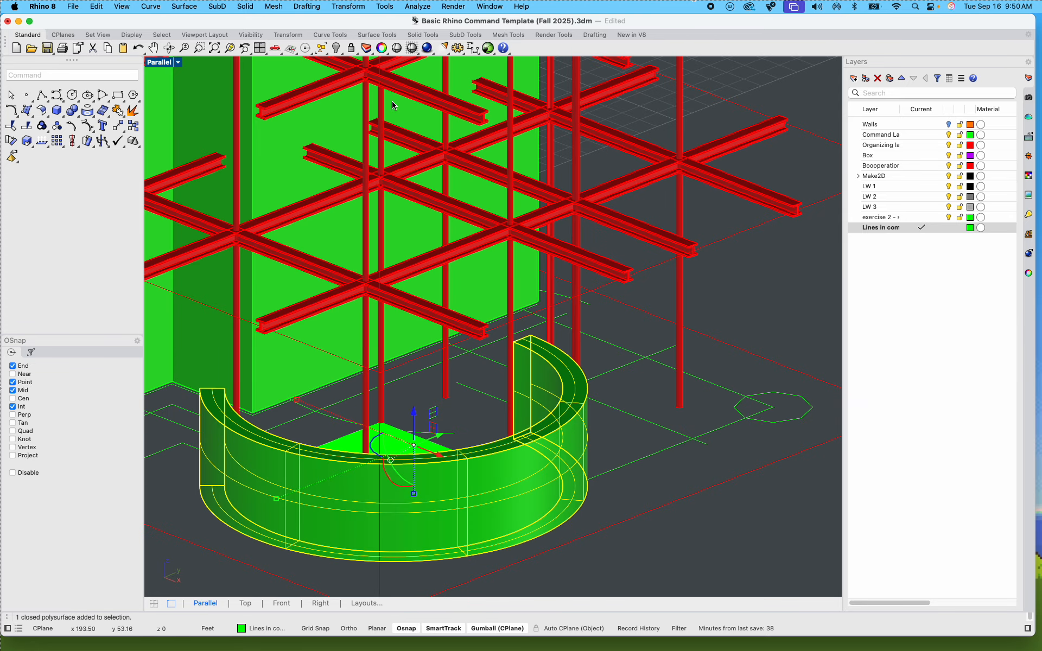
double_click(163, 63)
scroll(654, 507, up, 5)
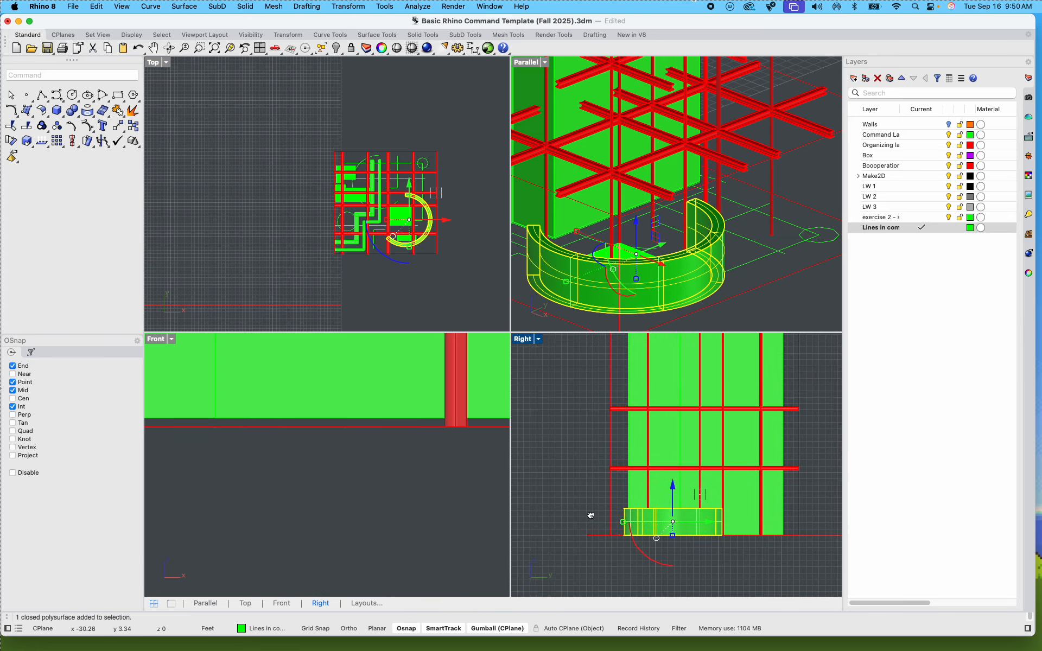
drag(670, 489, 668, 434)
click(563, 465)
right_drag(562, 465, 569, 521)
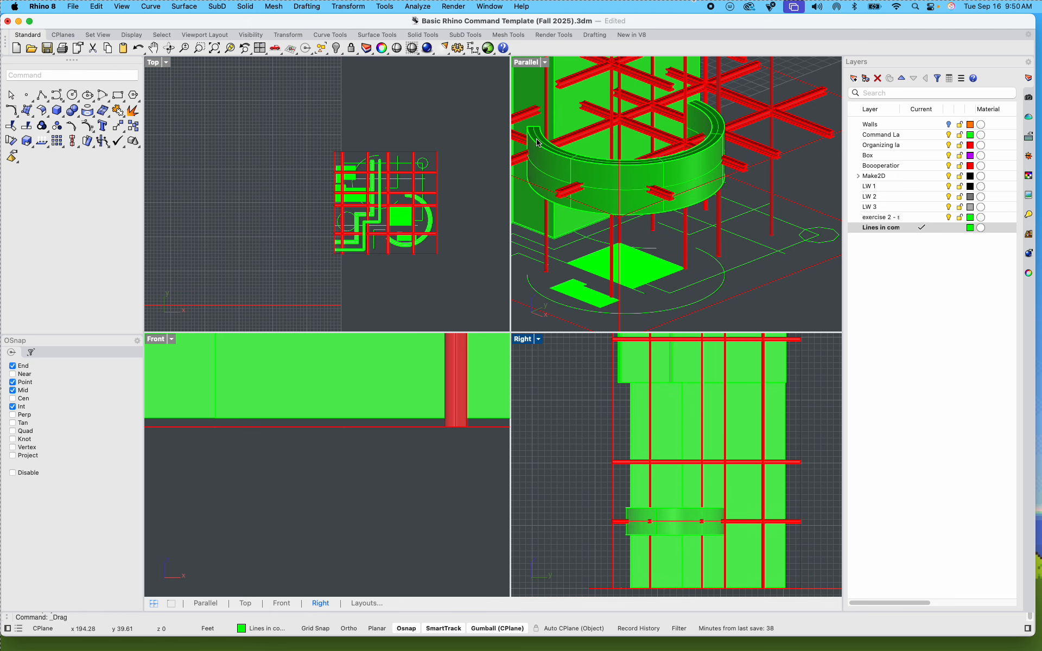
Step: Copy the curved wall vertically onto the middle and uppermost beam grids
click(701, 157)
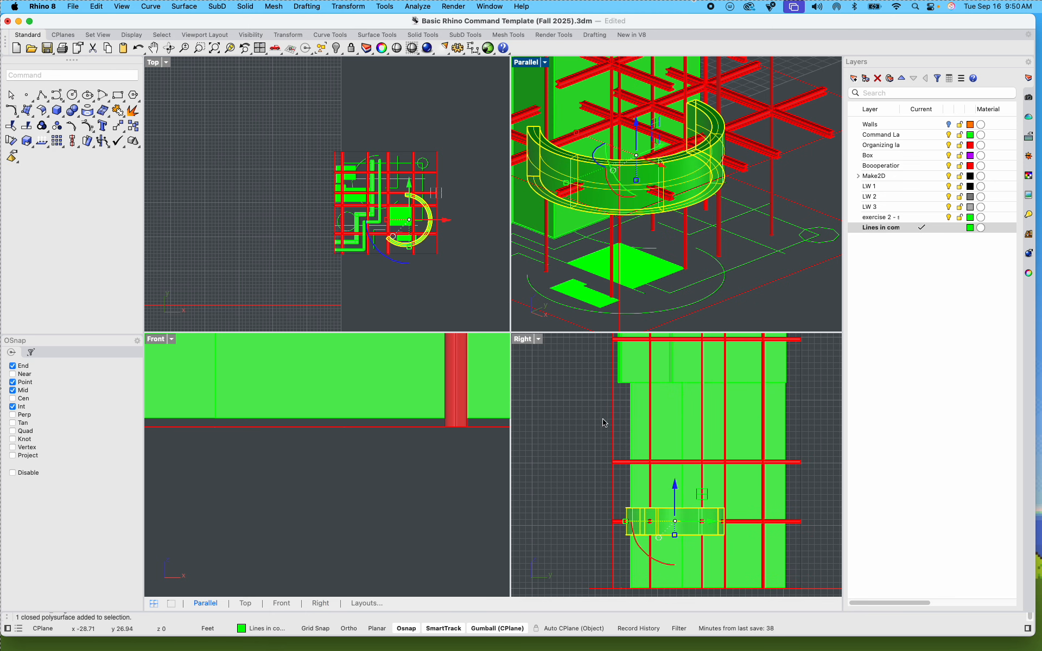
text(copy)
key(Return)
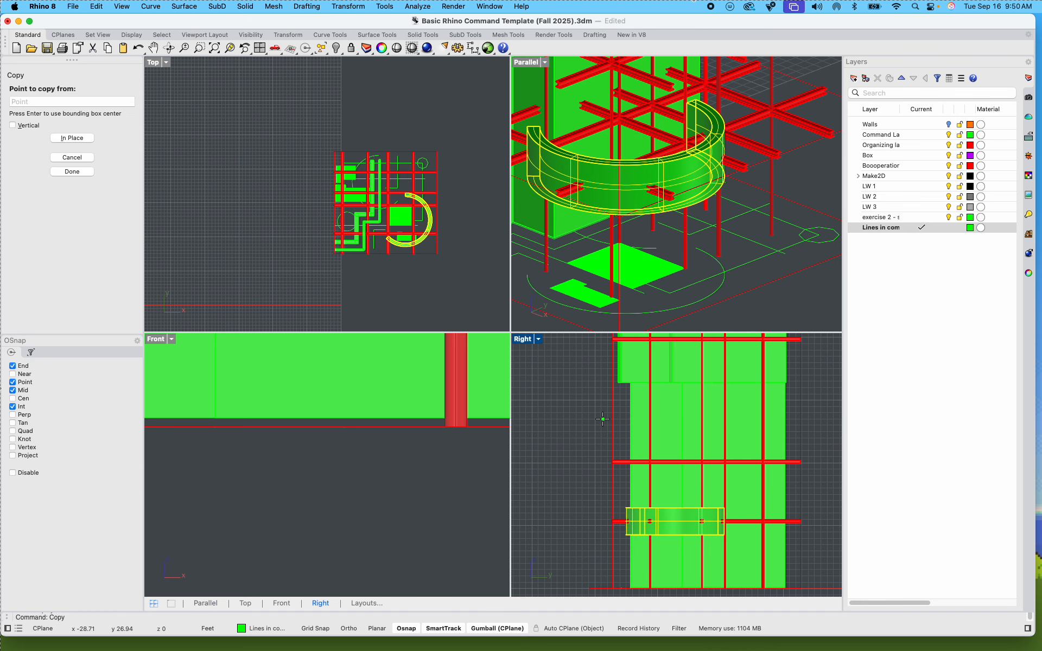
click(568, 526)
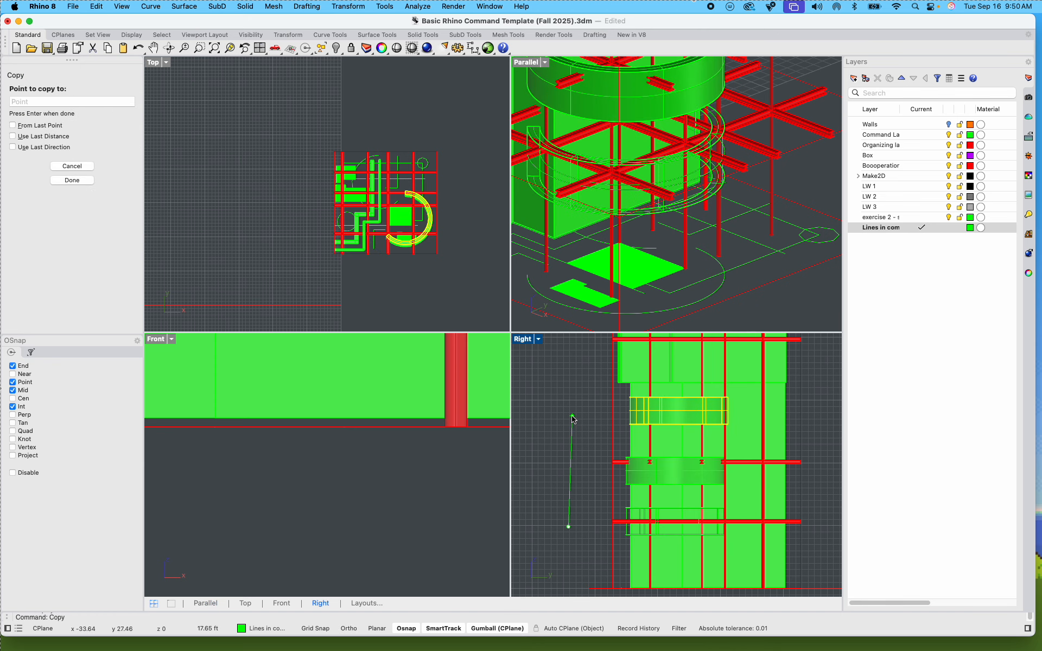
right_drag(571, 416, 570, 518)
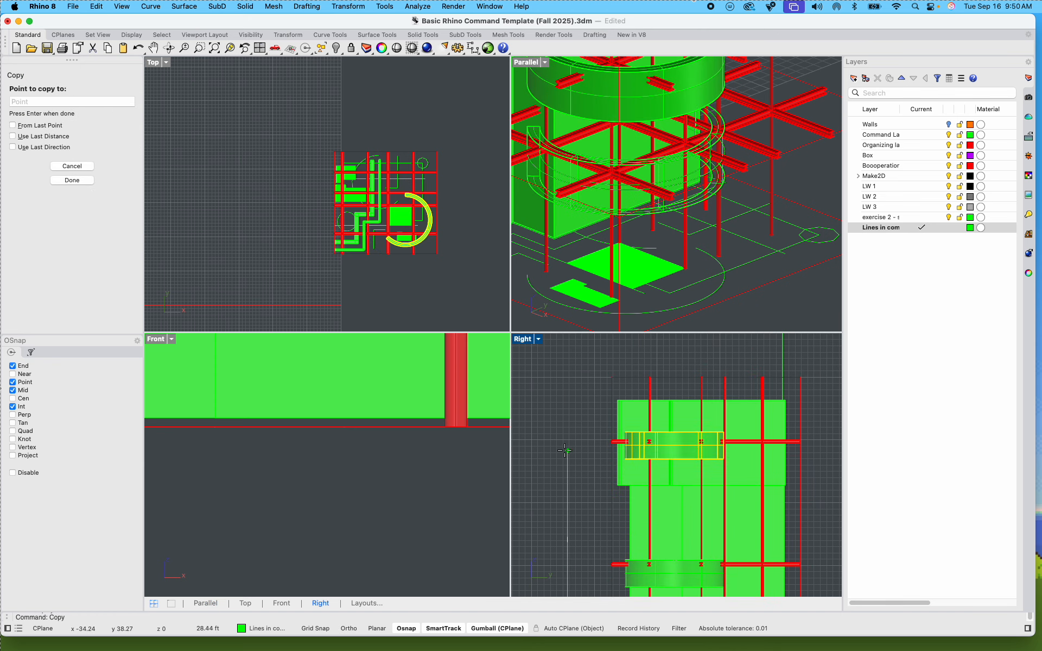
click(564, 450)
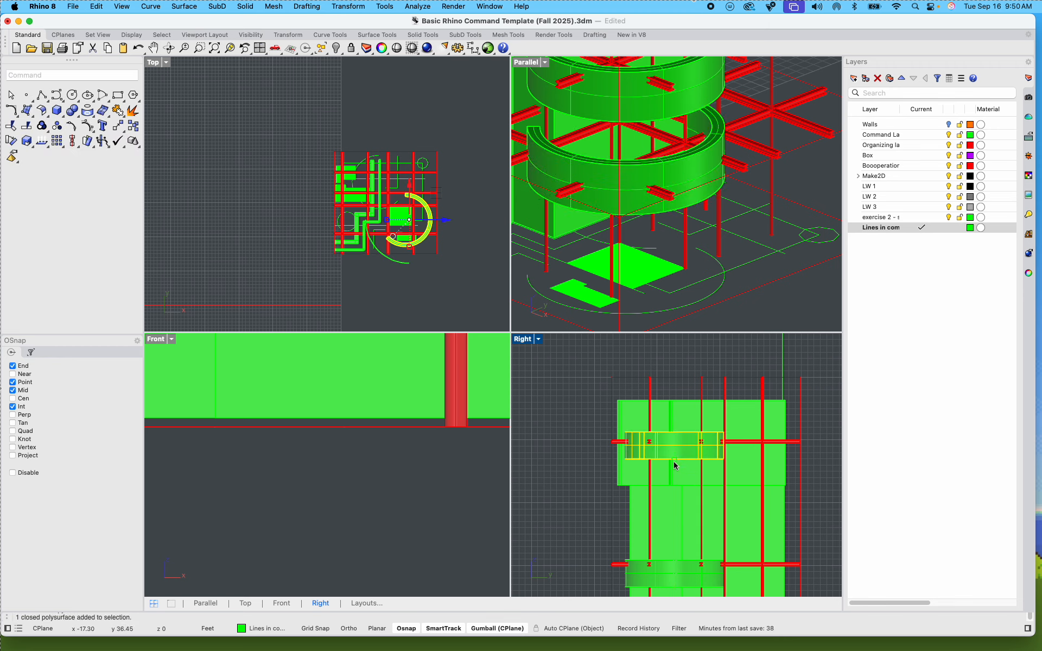
Step: Stretch the uppermost curved wall vertically so it extends well above and below its beam grid
drag(675, 462, 675, 504)
click(548, 455)
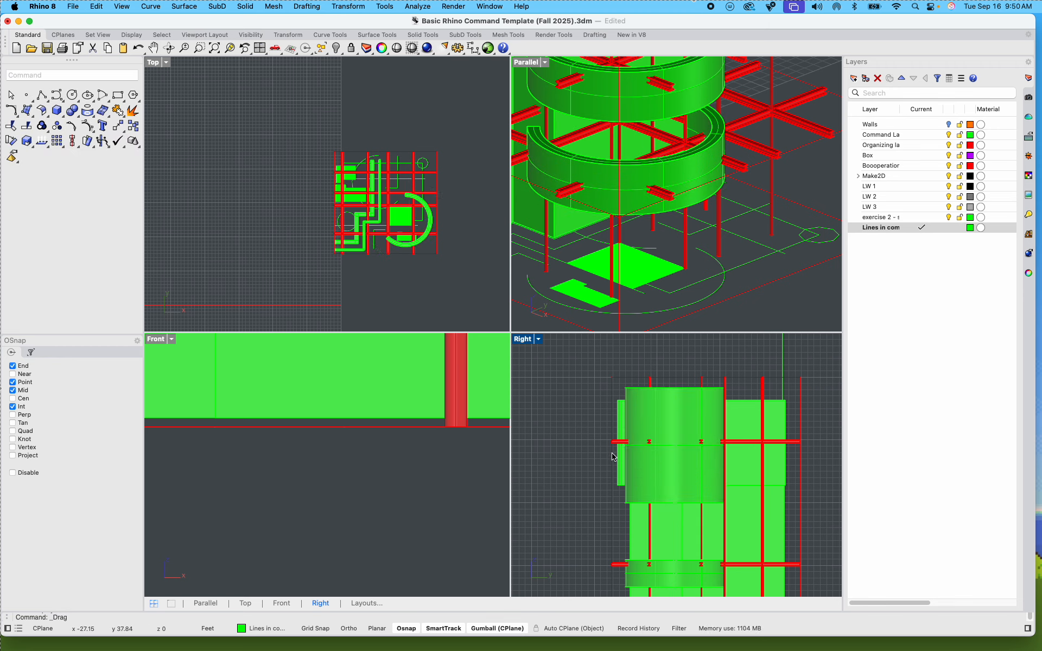
scroll(652, 280, down, 8)
right_drag(652, 280, 535, 261)
double_click(532, 63)
scroll(526, 353, up, 2)
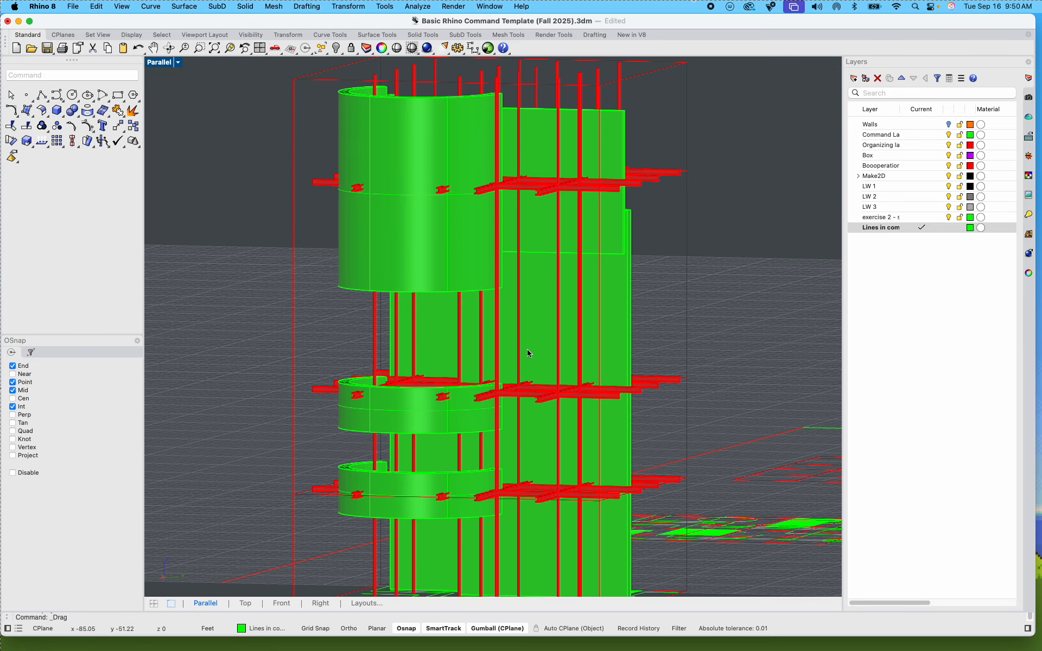
shift+right_drag(489, 374, 560, 275)
right_drag(664, 244, 477, 210)
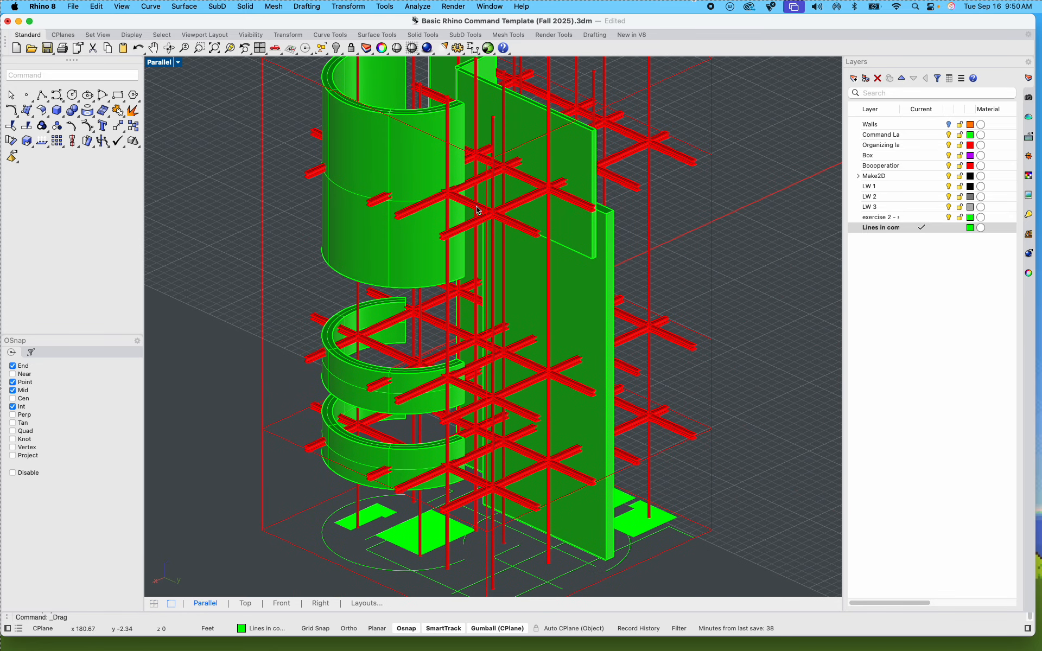
Step: Switch the Parallel viewport to Rendered display and frame the whole model
click(172, 63)
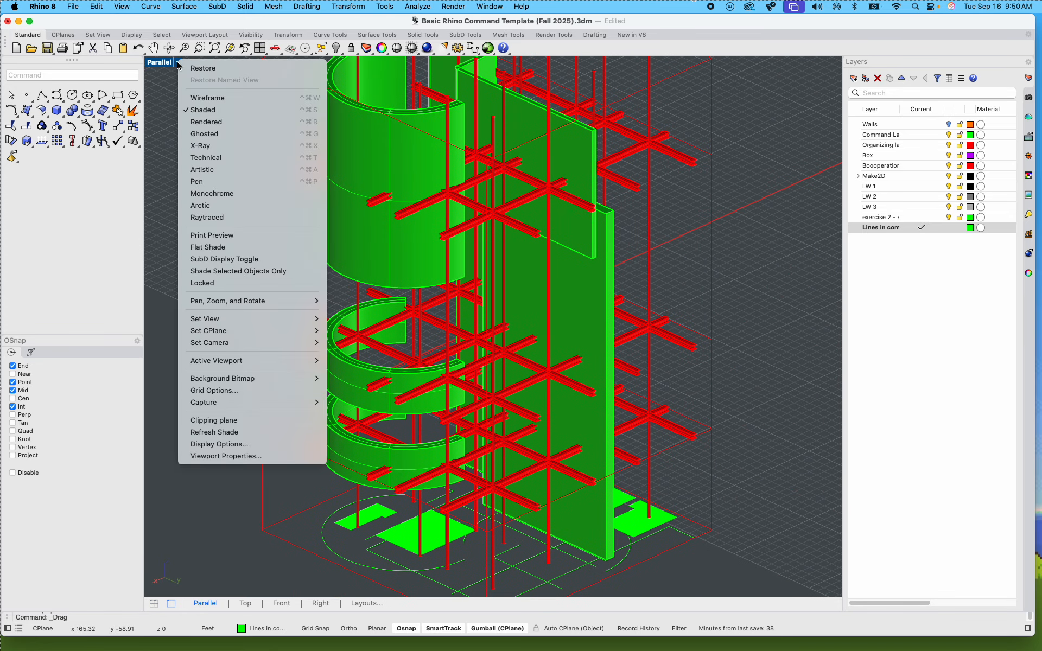
click(208, 120)
right_drag(355, 284, 447, 389)
right_drag(479, 397, 344, 294)
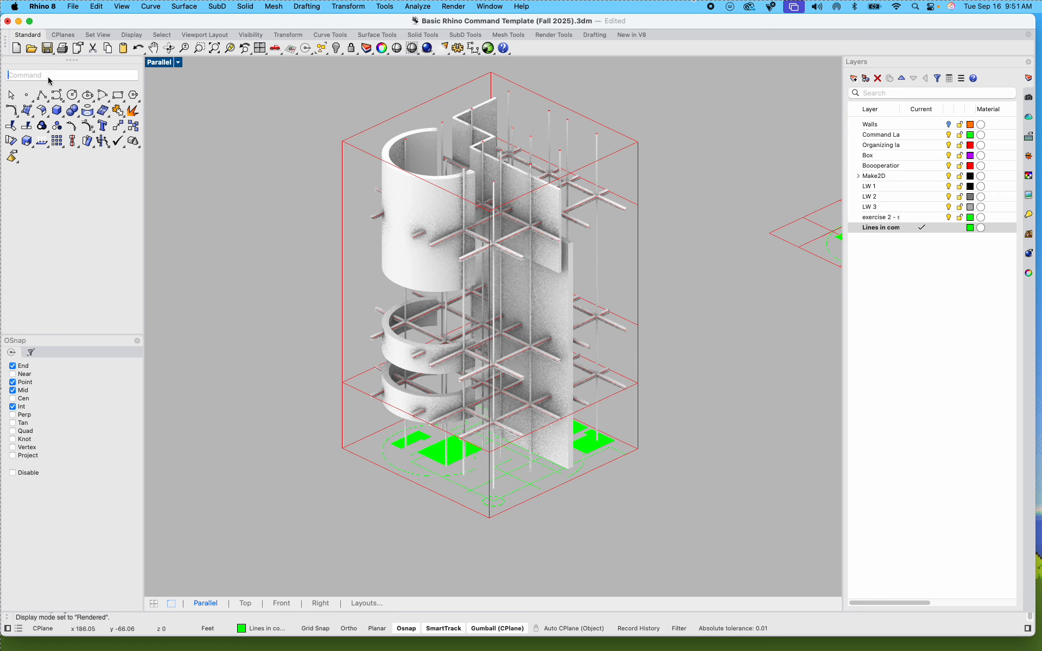
Step: Place a spotlight with its cone base centred on the bounding box's floor corner and its source outside the box, above the floor
text(Spotlight)
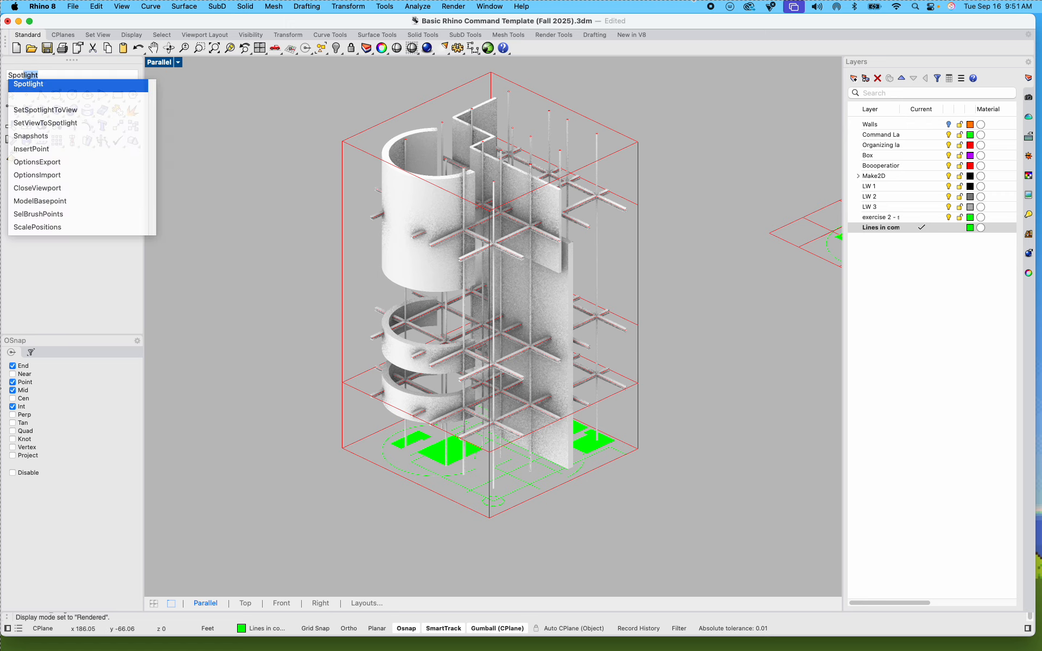
click(47, 82)
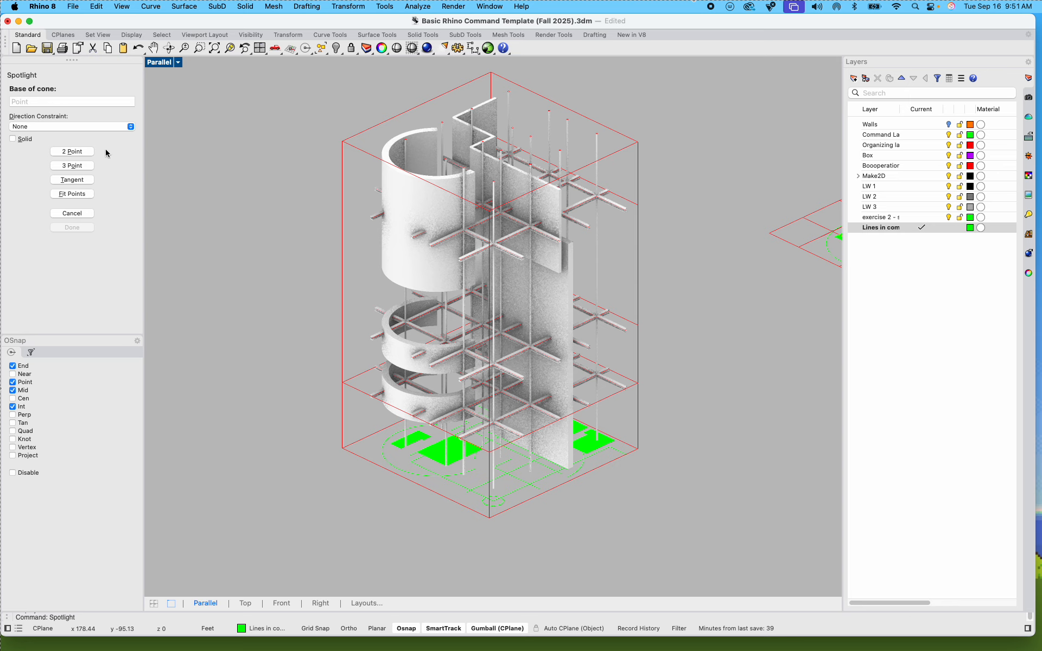
click(342, 448)
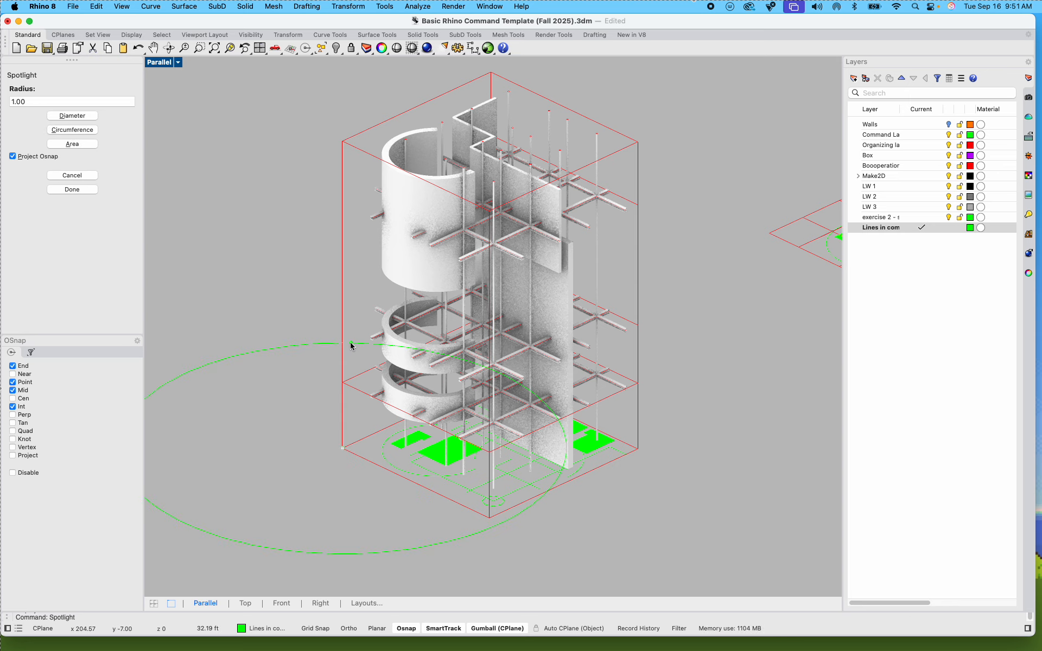
click(310, 352)
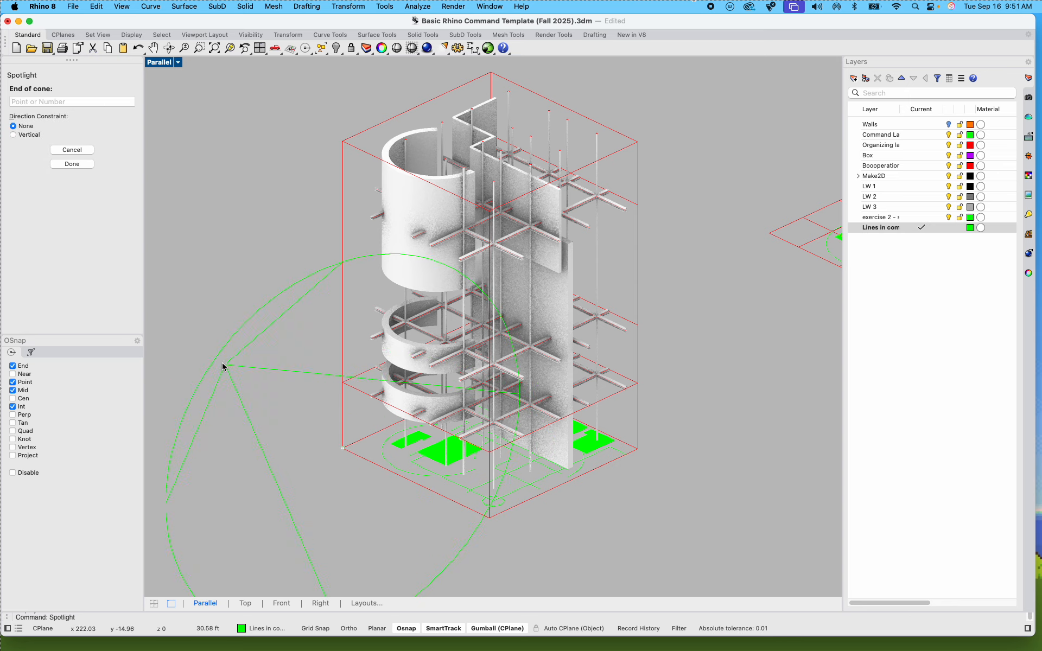
click(222, 367)
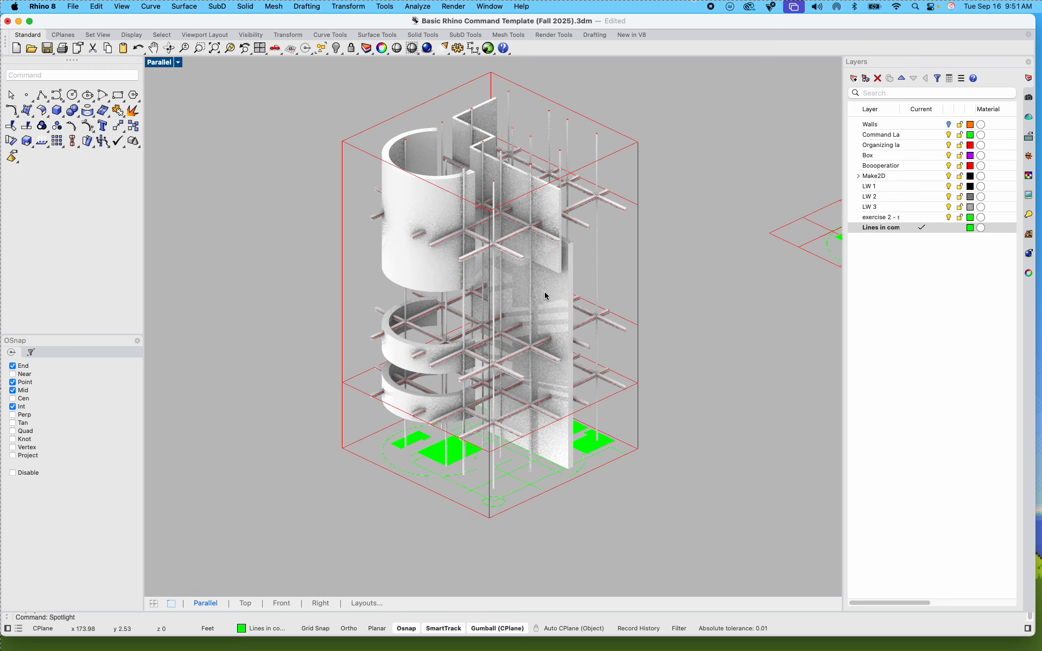
Step: Return the Parallel viewport to Shaded display and raise the whole spotlight vertically beside the model
click(178, 63)
click(217, 110)
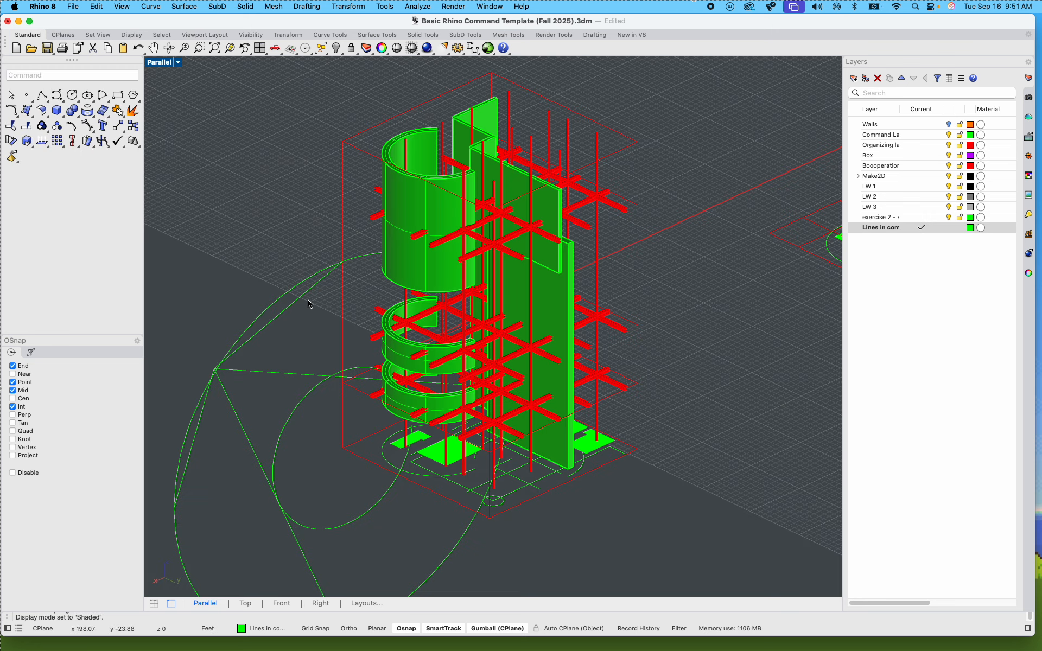
click(217, 371)
scroll(217, 374, down, 5)
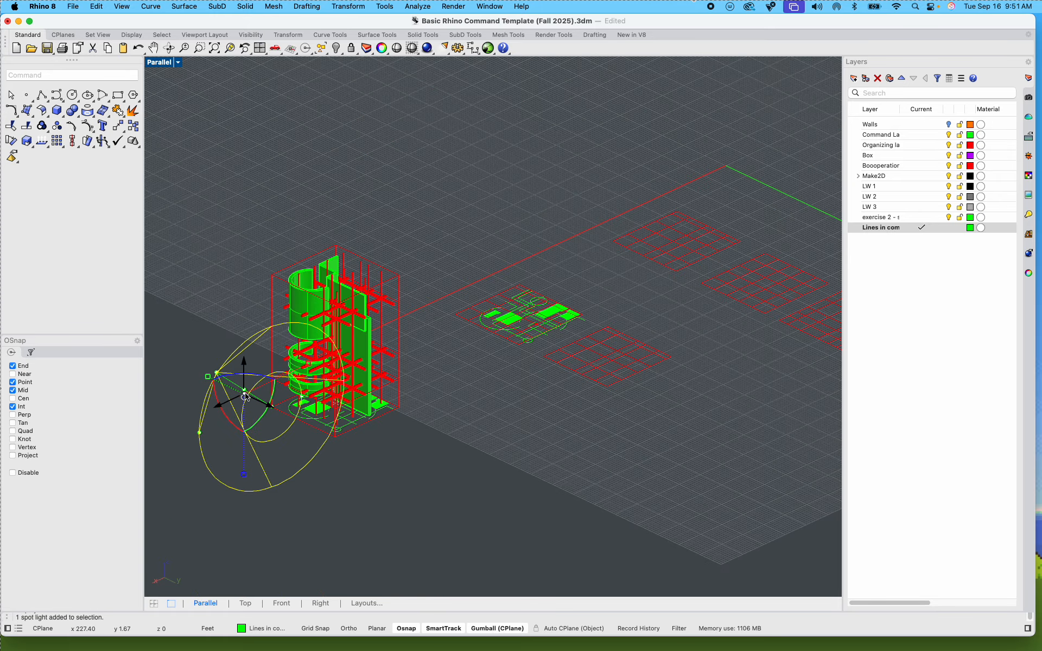
drag(244, 368, 246, 263)
right_drag(245, 263, 379, 343)
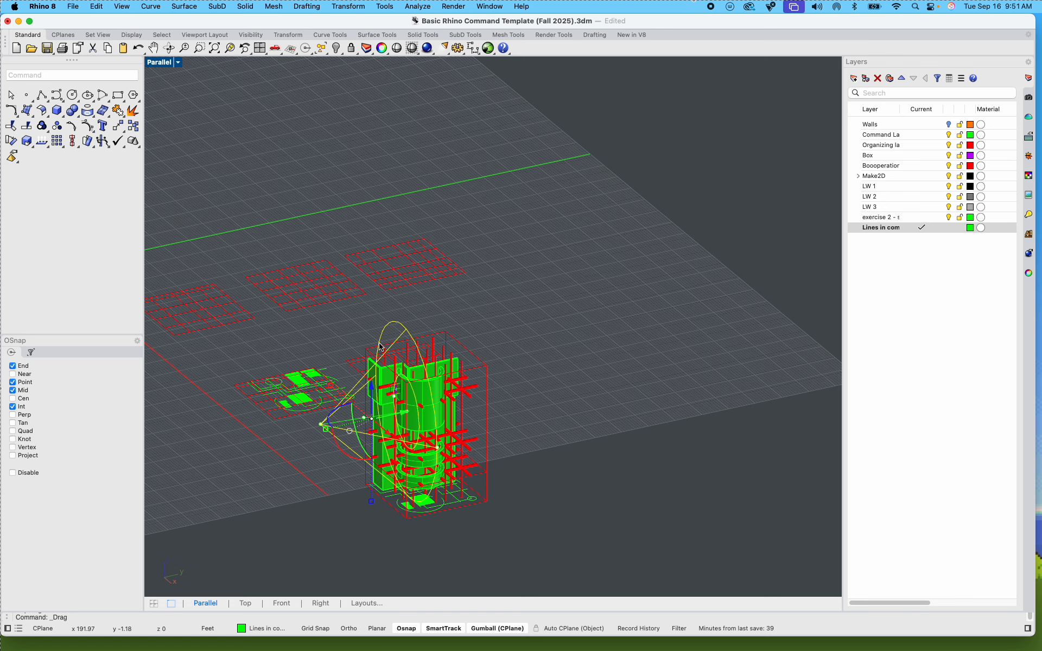
Step: Open the Sun settings
text(sun)
key(Return)
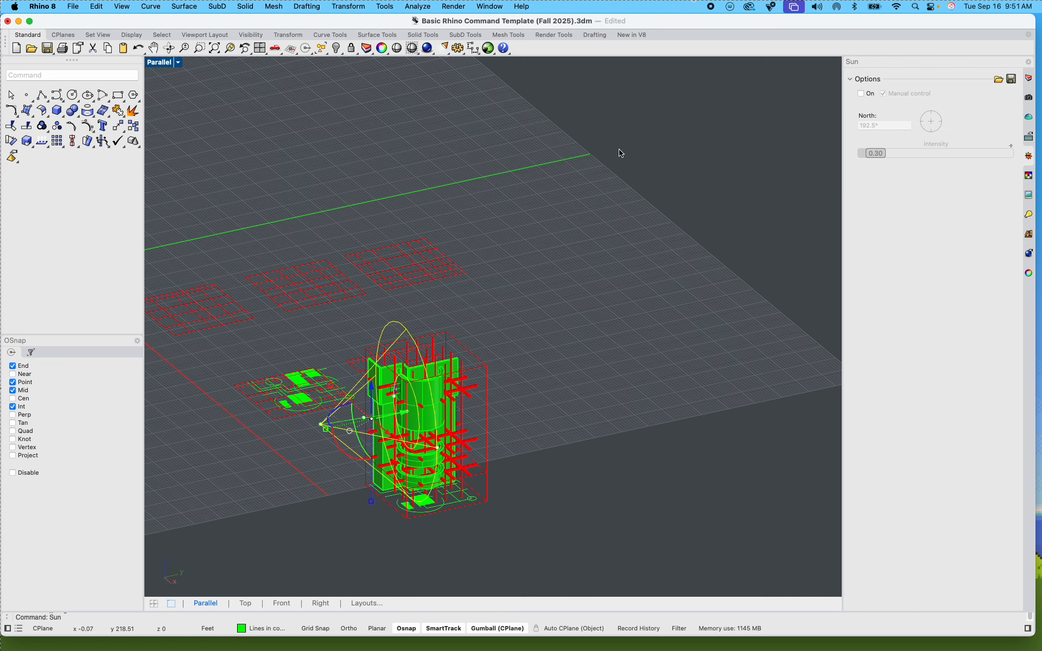
Step: Show the spotlight's control points and raise its light location point so the cone aims down at the model
click(326, 423)
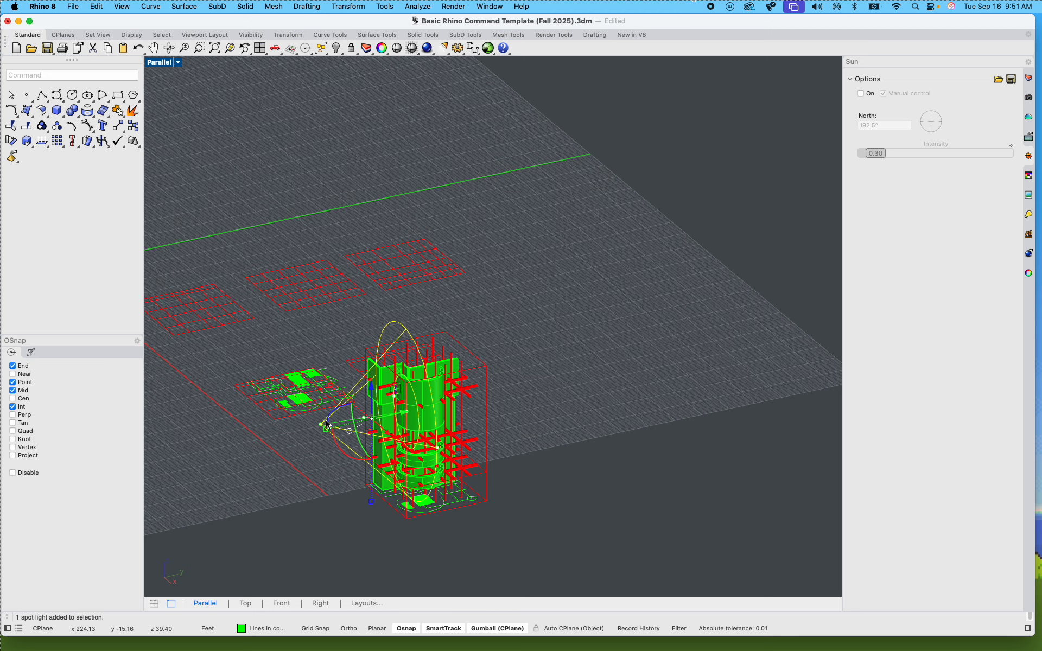
scroll(323, 423, up, 3)
click(308, 438)
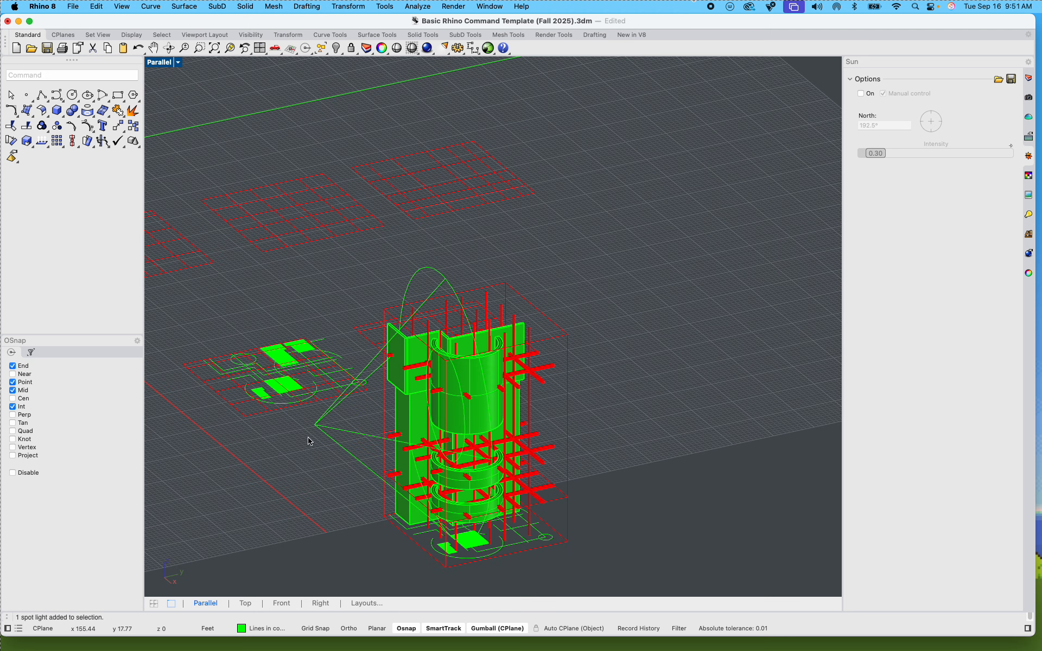
click(324, 413)
key(F10)
drag(305, 416, 324, 441)
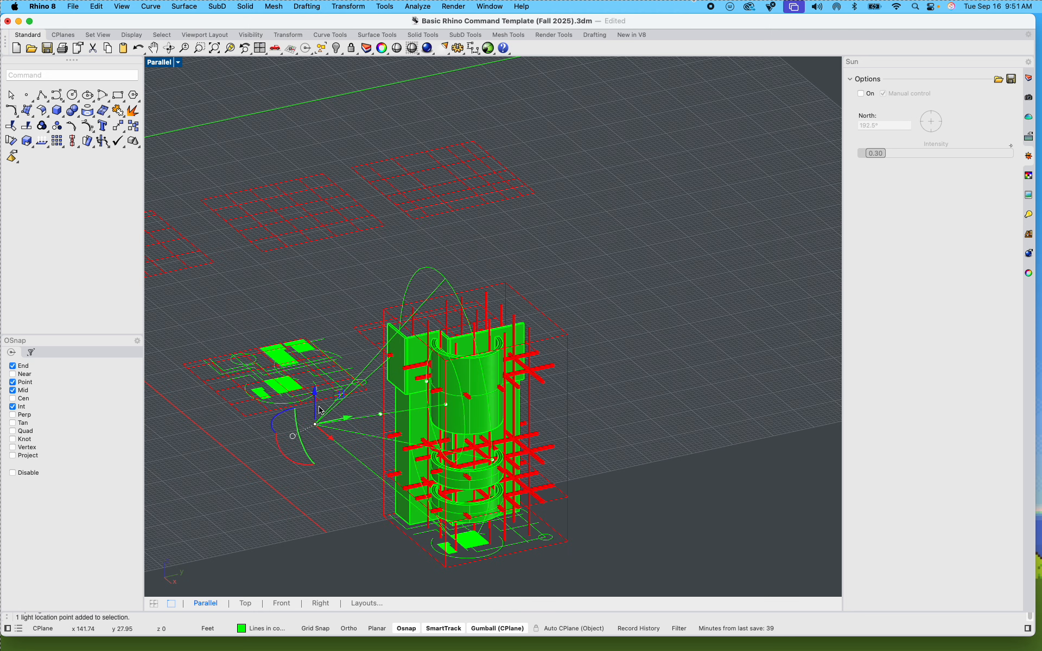
key(Escape)
click(313, 420)
key(Escape)
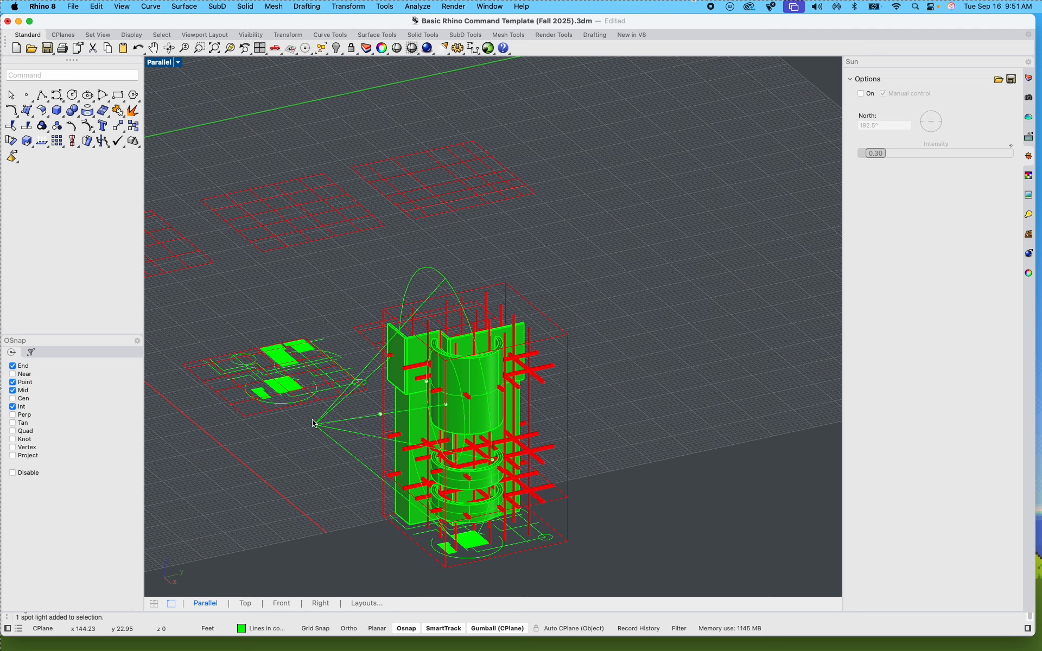
drag(313, 423, 318, 244)
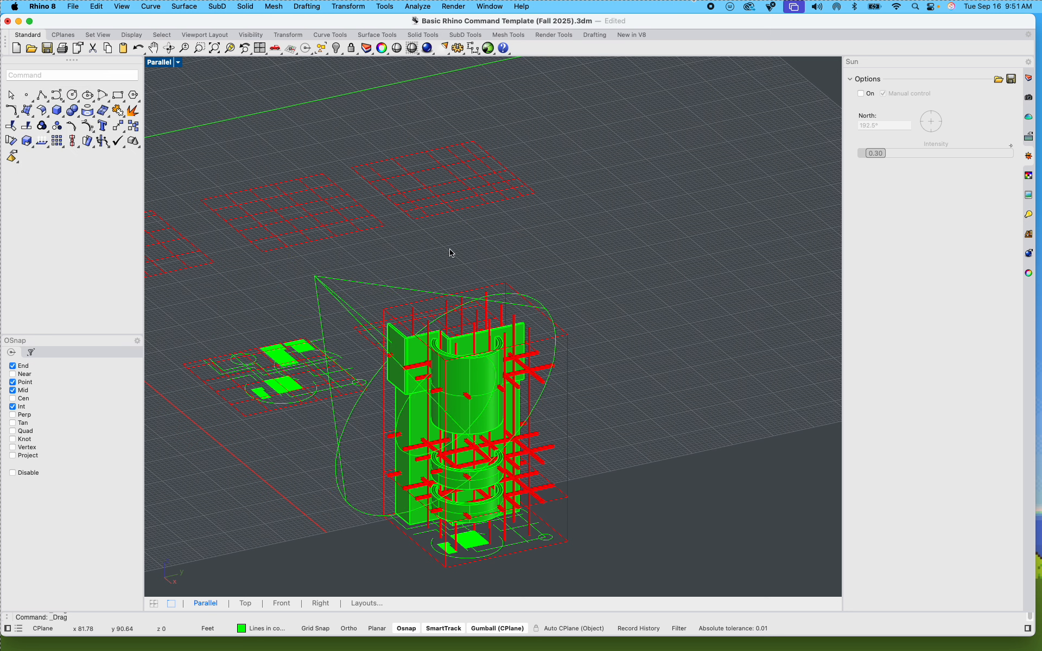
Step: Move the whole spotlight higher and farther away from the model
click(388, 293)
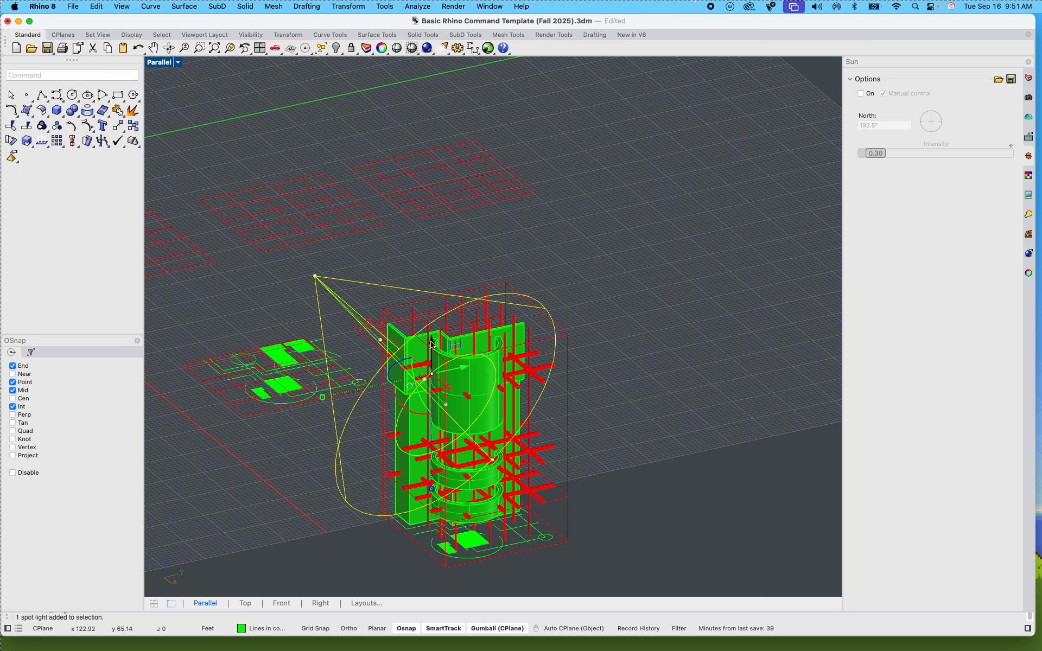
drag(431, 342, 420, 291)
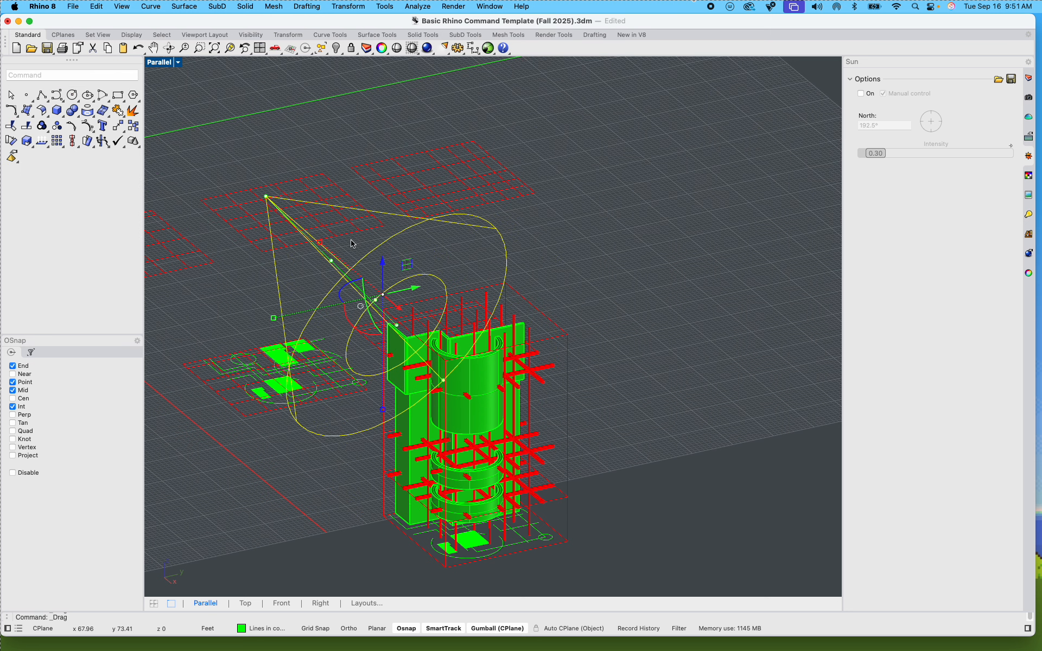
click(541, 219)
Step: Set the Parallel viewport to Rendered display and inspect the lit model from above and near its base
right_drag(548, 220, 490, 253)
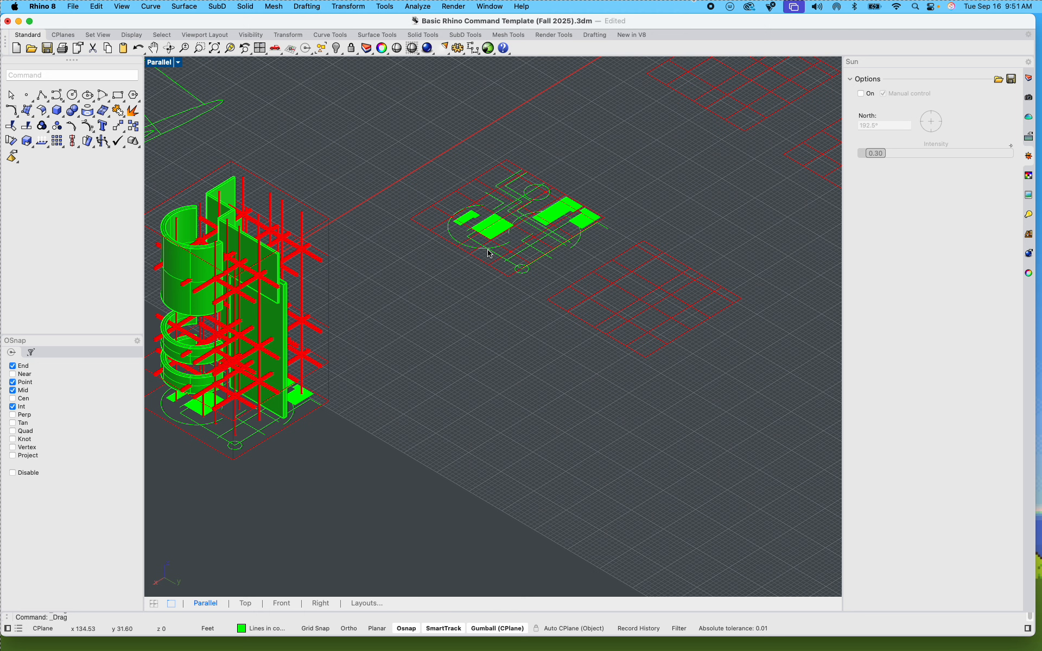
click(179, 63)
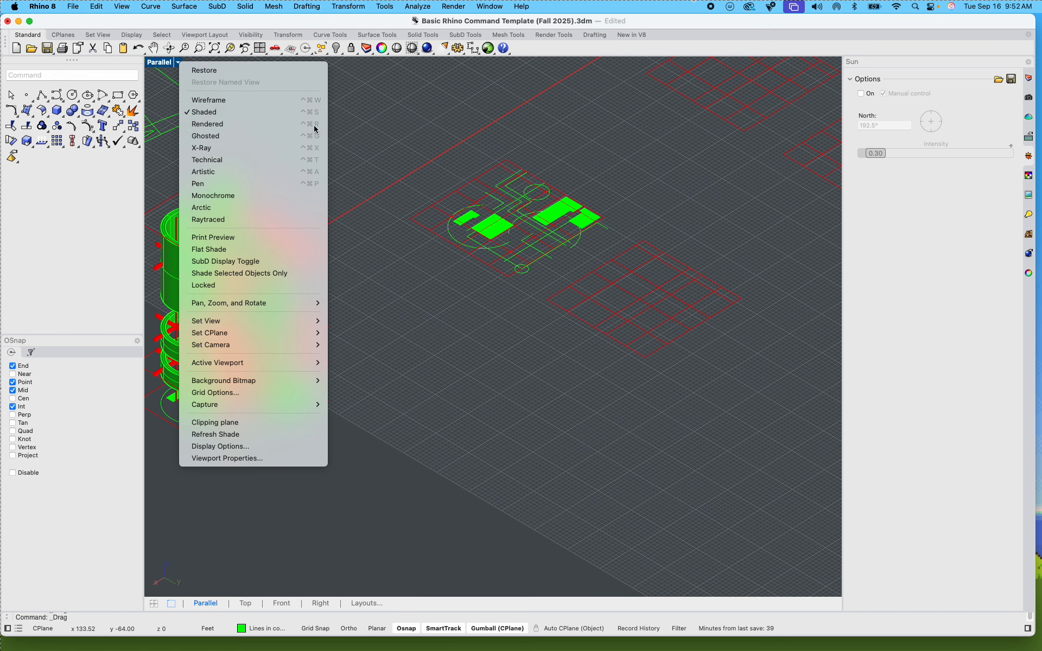
click(240, 124)
scroll(422, 311, up, 5)
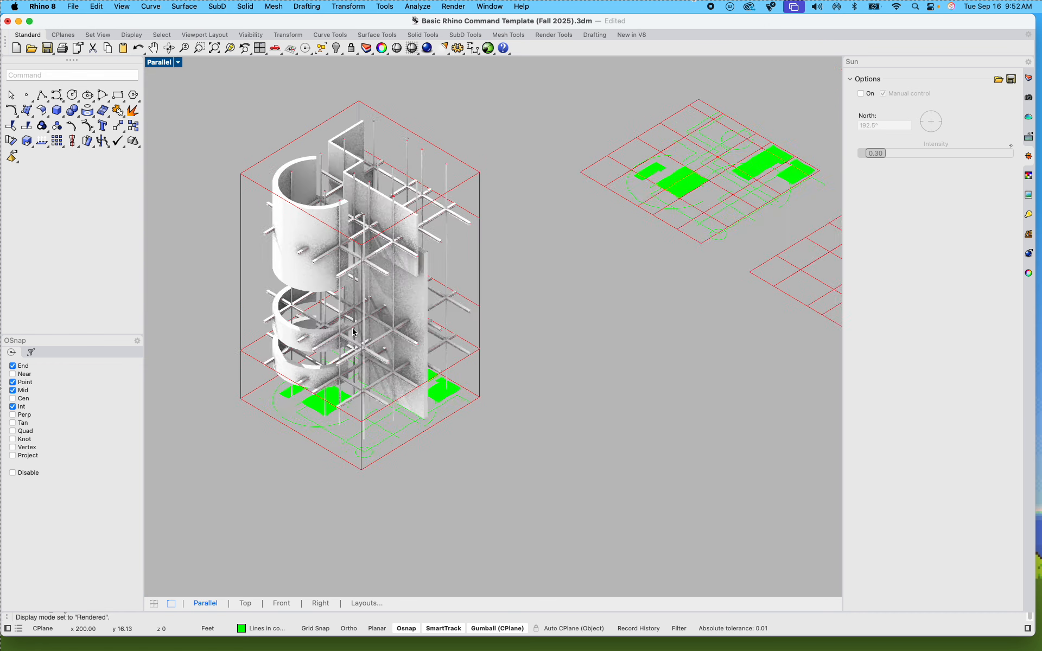
scroll(353, 332, up, 5)
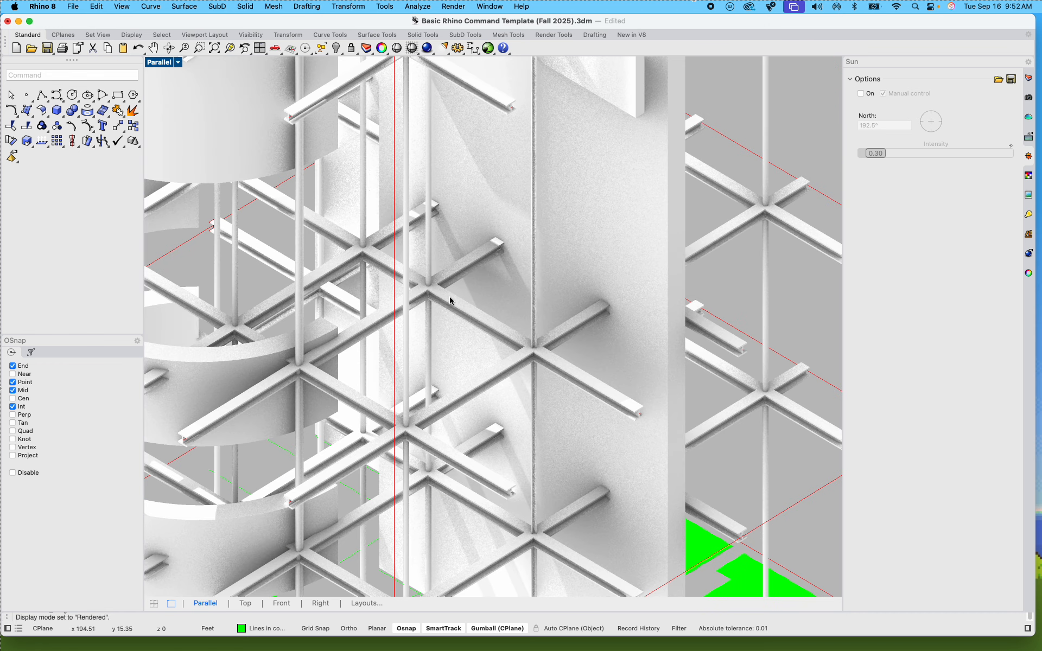
right_drag(407, 378, 501, 236)
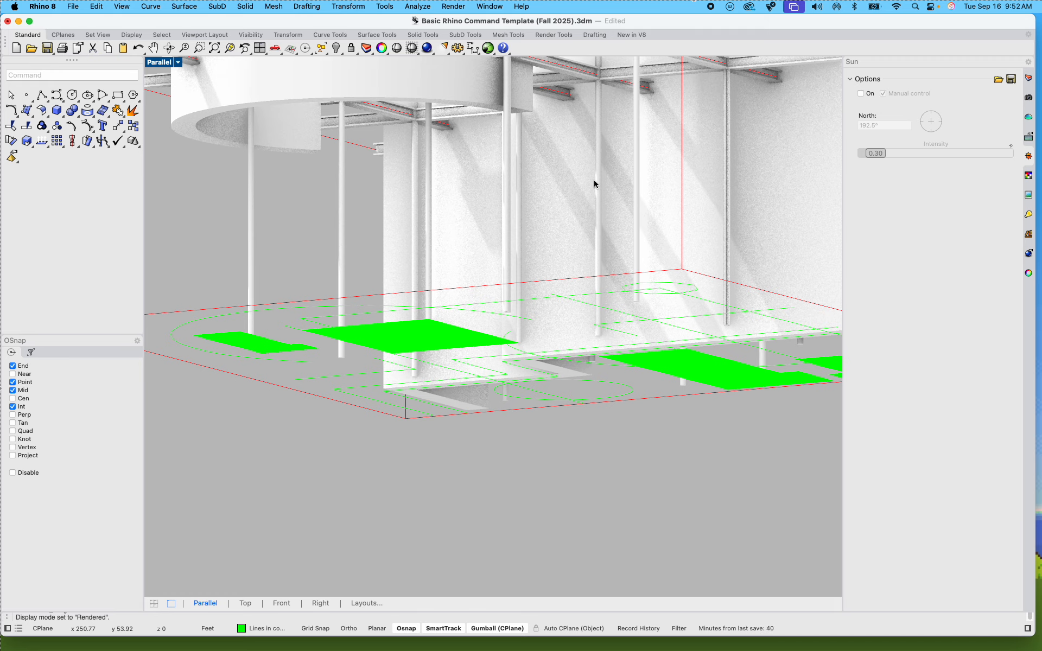
scroll(609, 212, down, 4)
right_drag(609, 219, 562, 265)
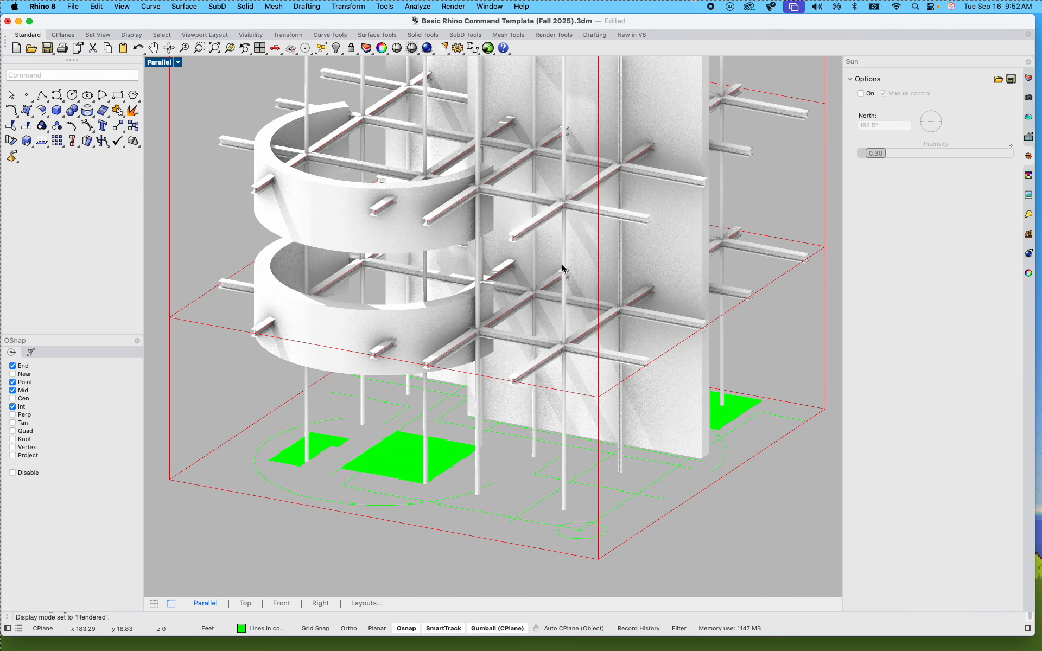
Step: Turn on the ground plane and examine the shadows the model casts on it
text(GroundPlane)
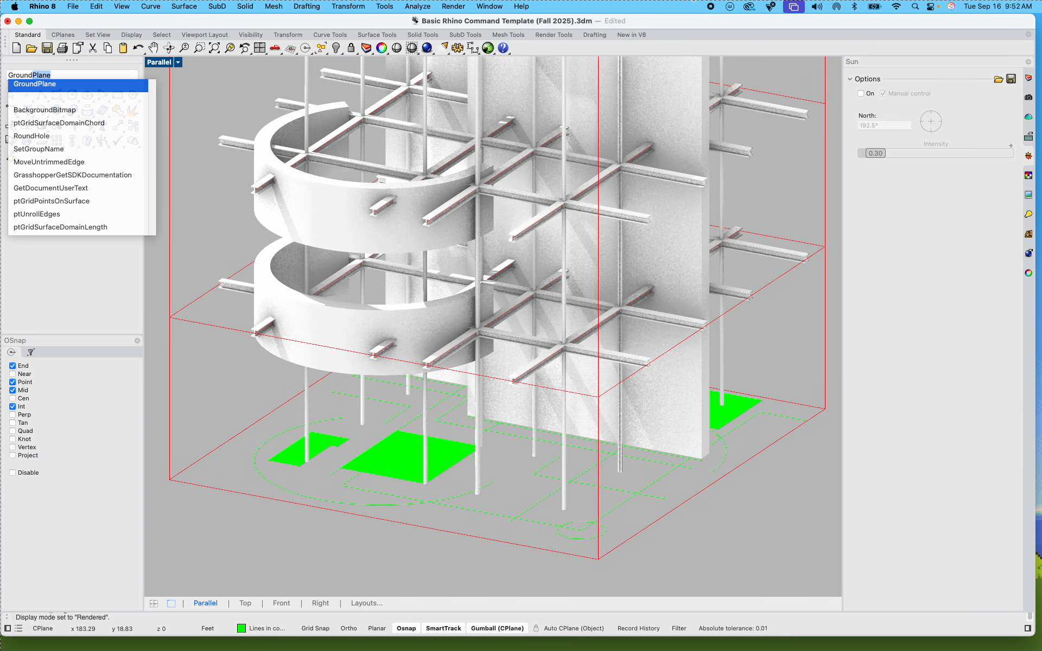
key(Return)
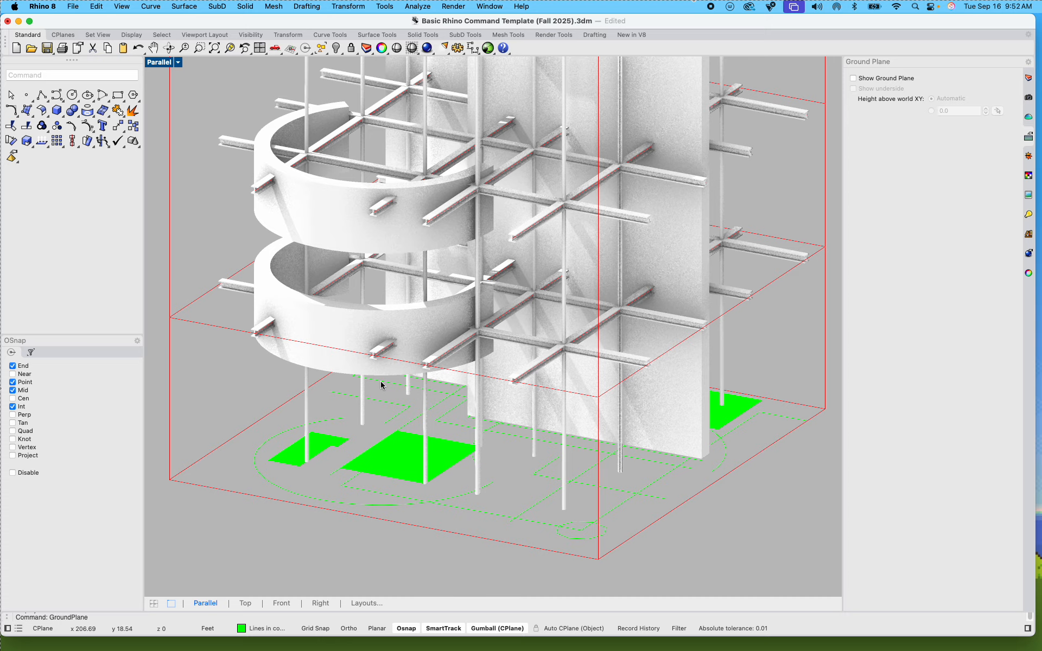
click(862, 79)
shift+right_drag(614, 507, 384, 436)
scroll(496, 437, down, 8)
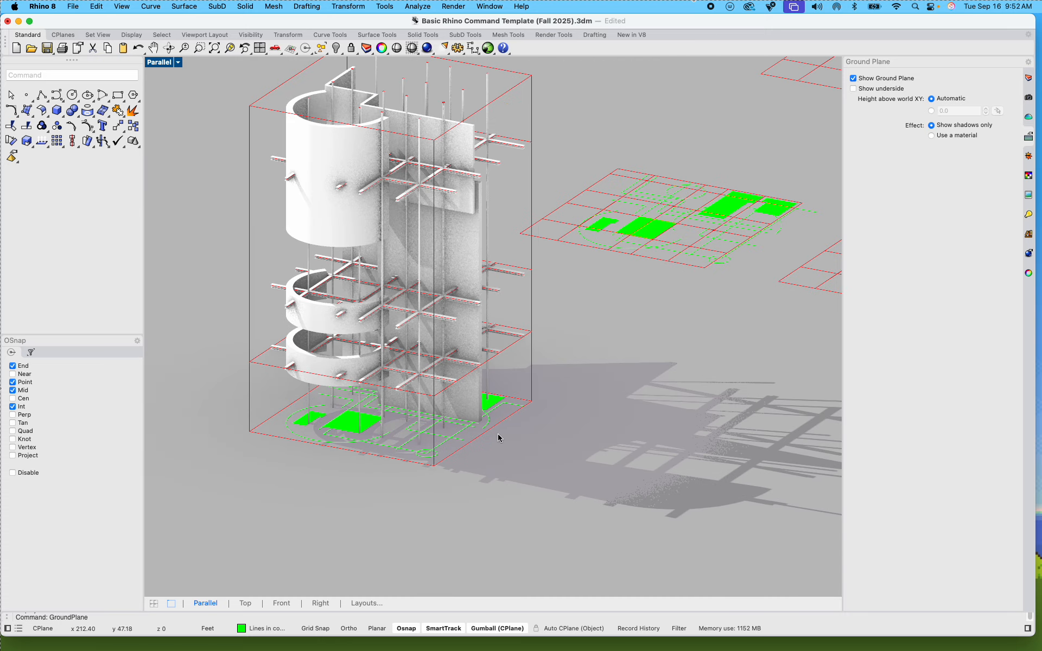
shift+right_drag(522, 435, 426, 405)
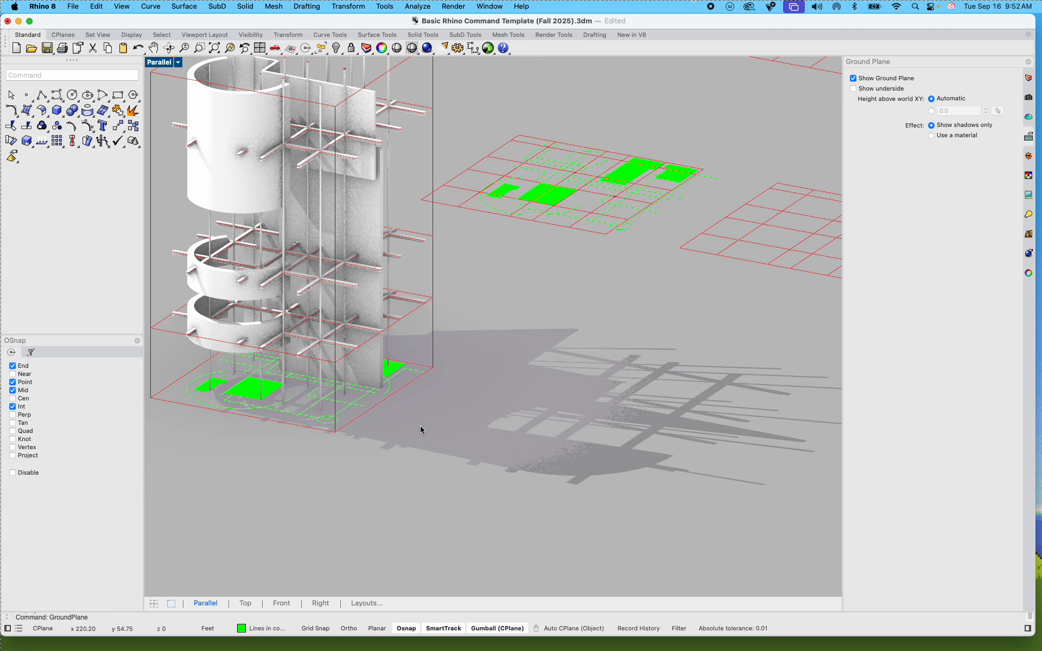
scroll(422, 425, up, 4)
shift+right_drag(427, 429, 532, 471)
scroll(448, 392, down, 6)
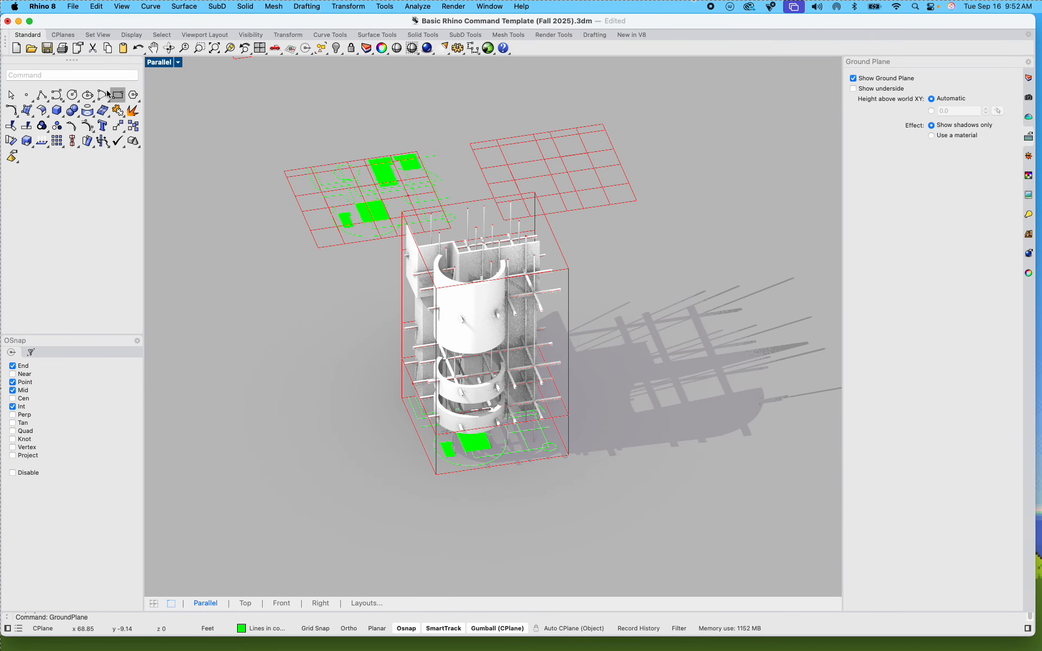
Step: Open the list of scene lights and toggle the Skylight and the Sun to compare their effects on the model
text(lig)
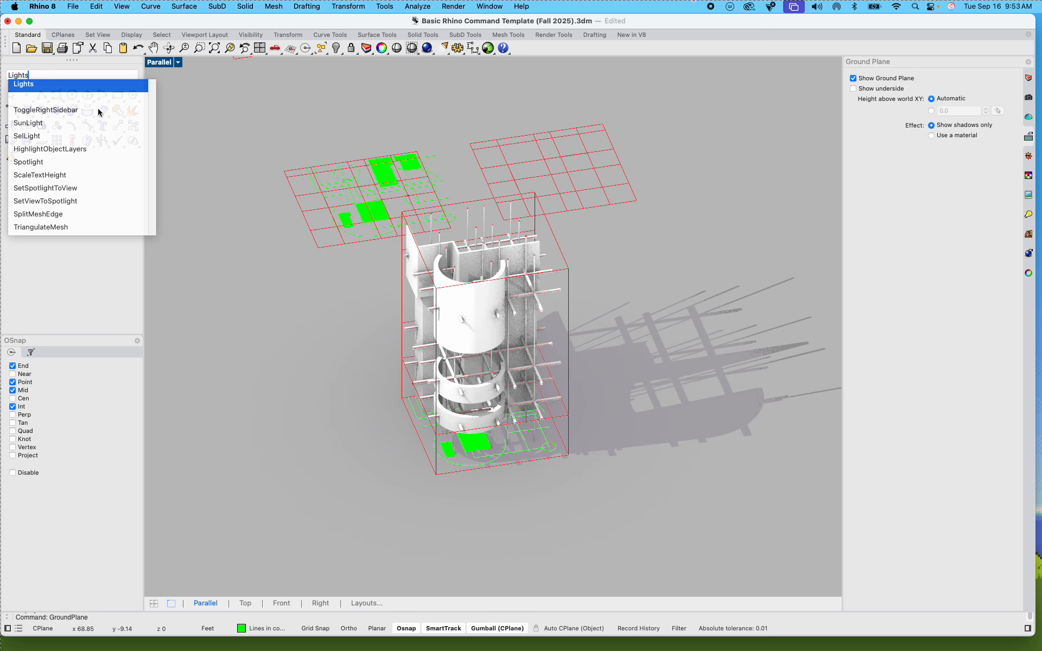
key(Return)
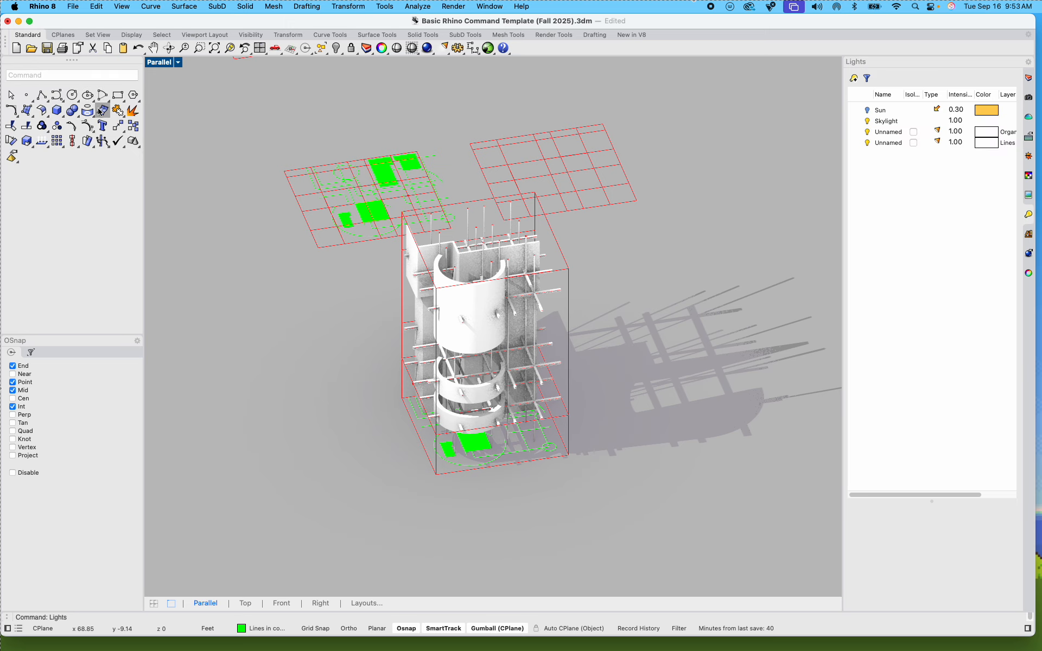
click(868, 121)
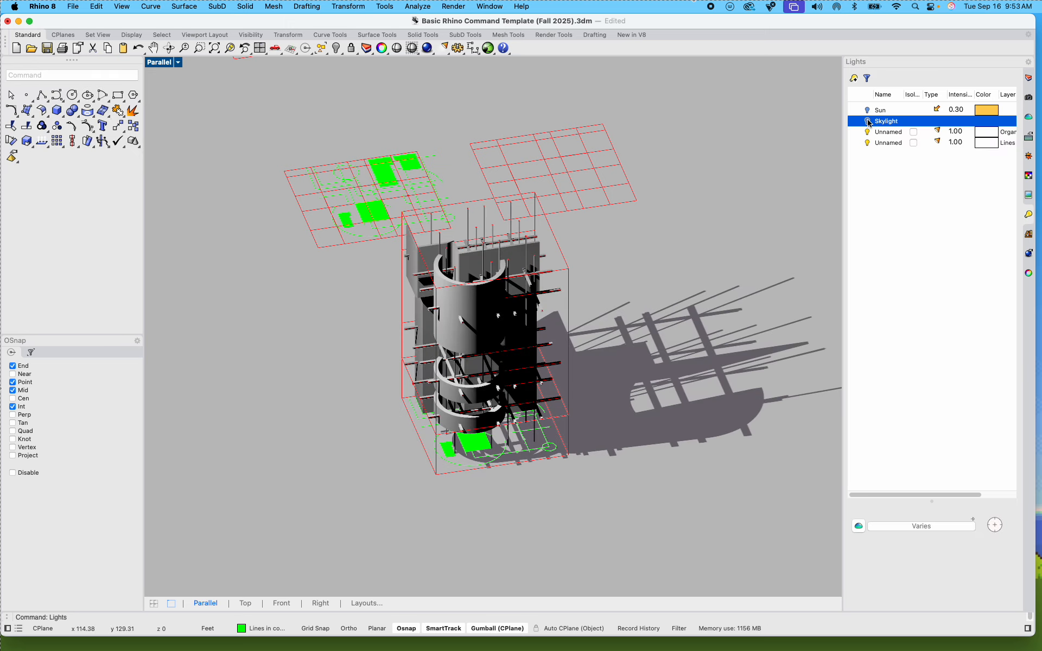
click(868, 121)
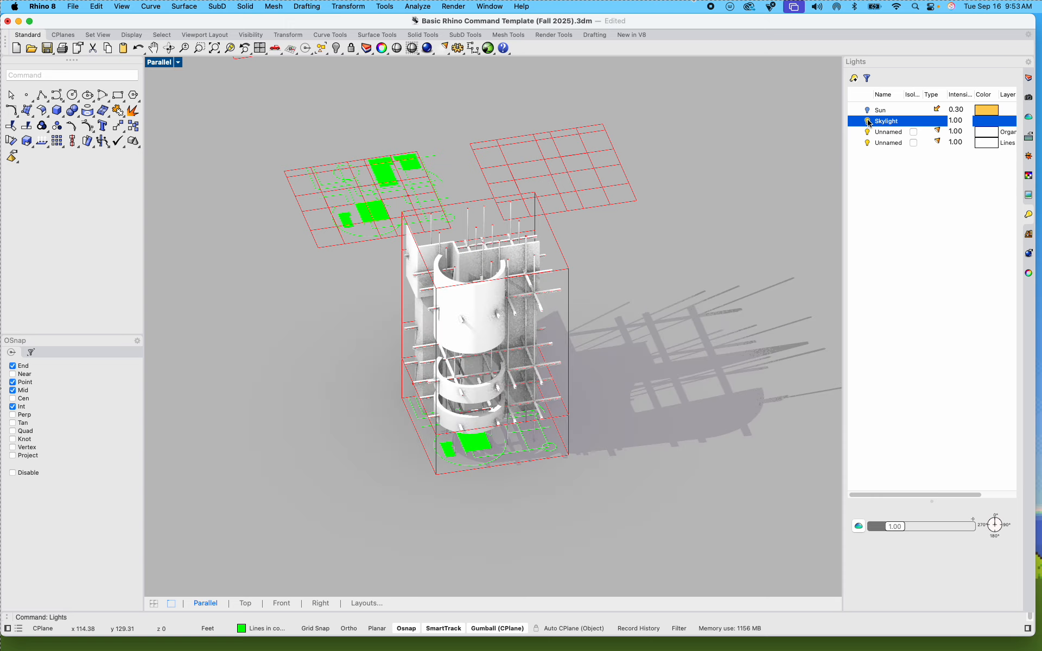
click(867, 121)
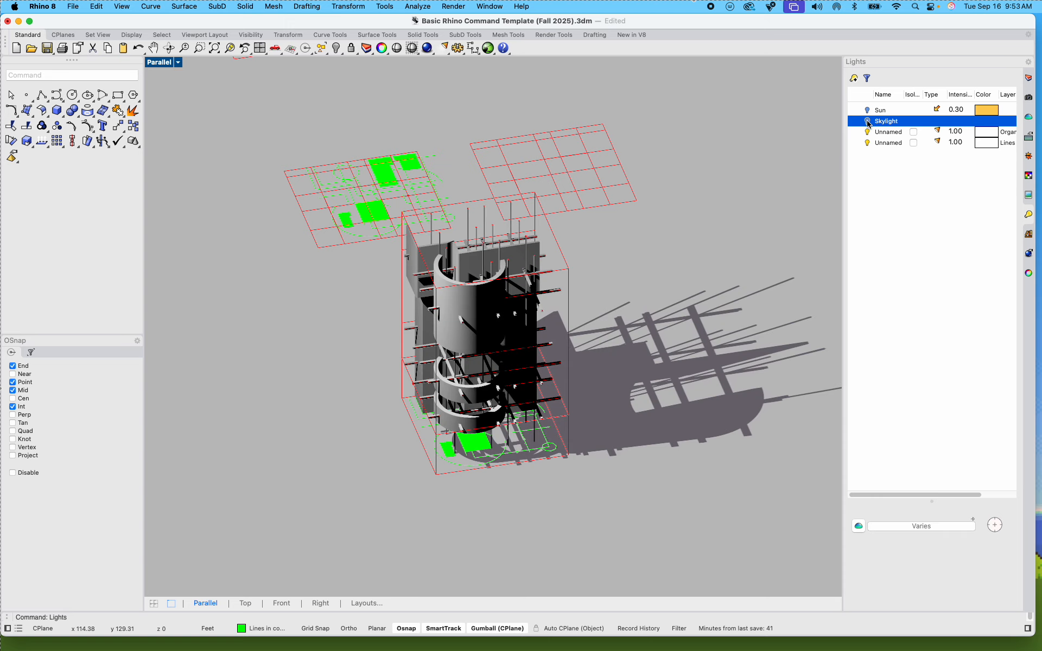
click(868, 121)
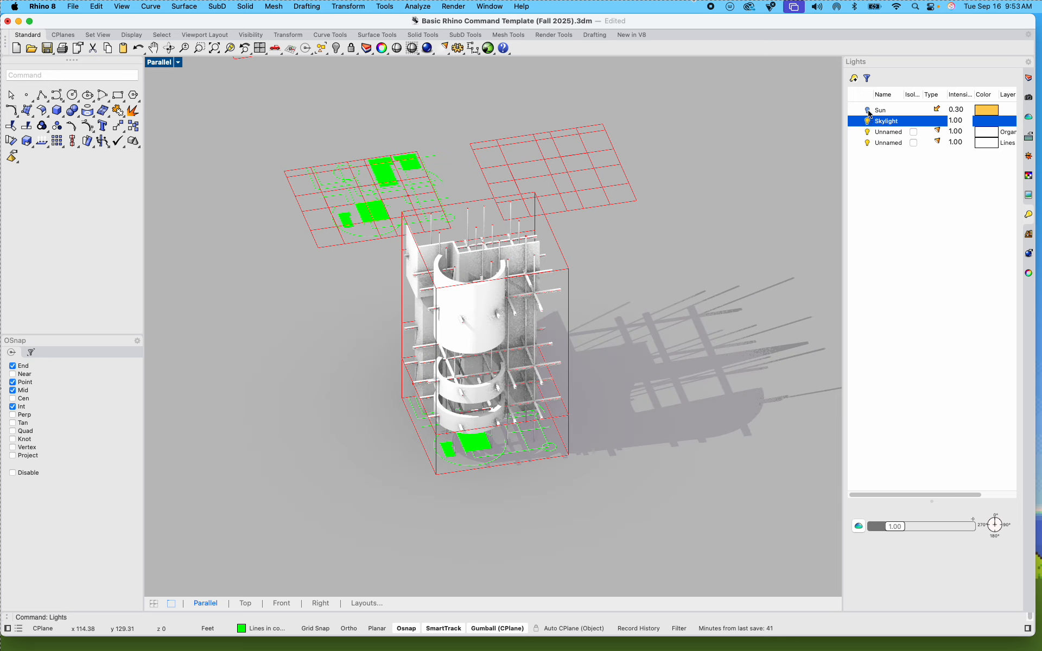
click(868, 111)
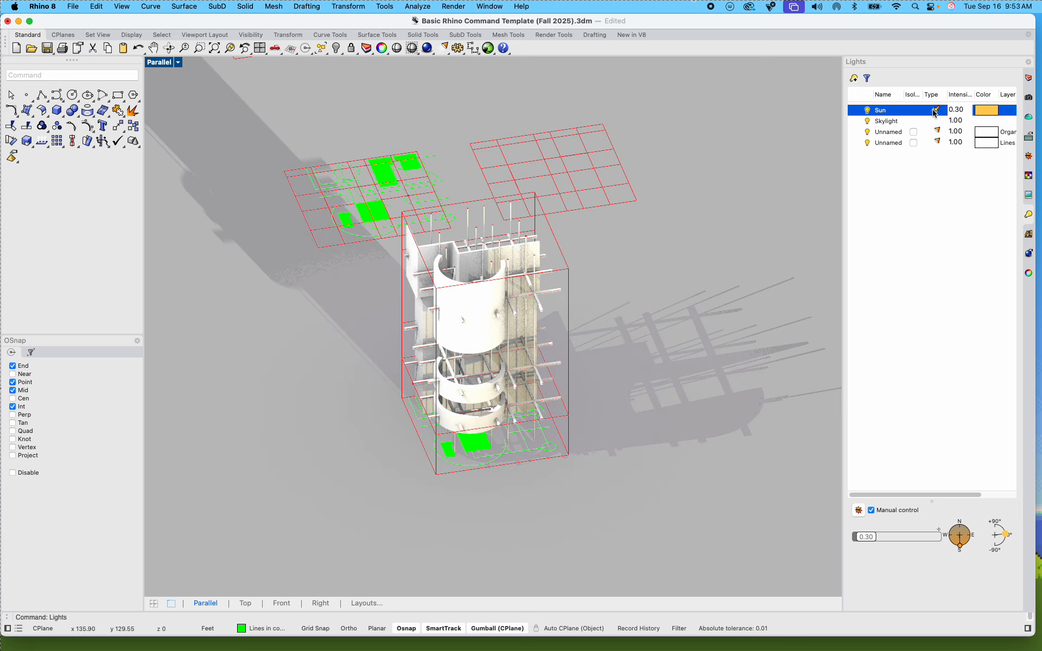
click(868, 112)
Step: Switch off the first unnamed spotlight and keep the second one, on the Lines layer, switched on
click(868, 142)
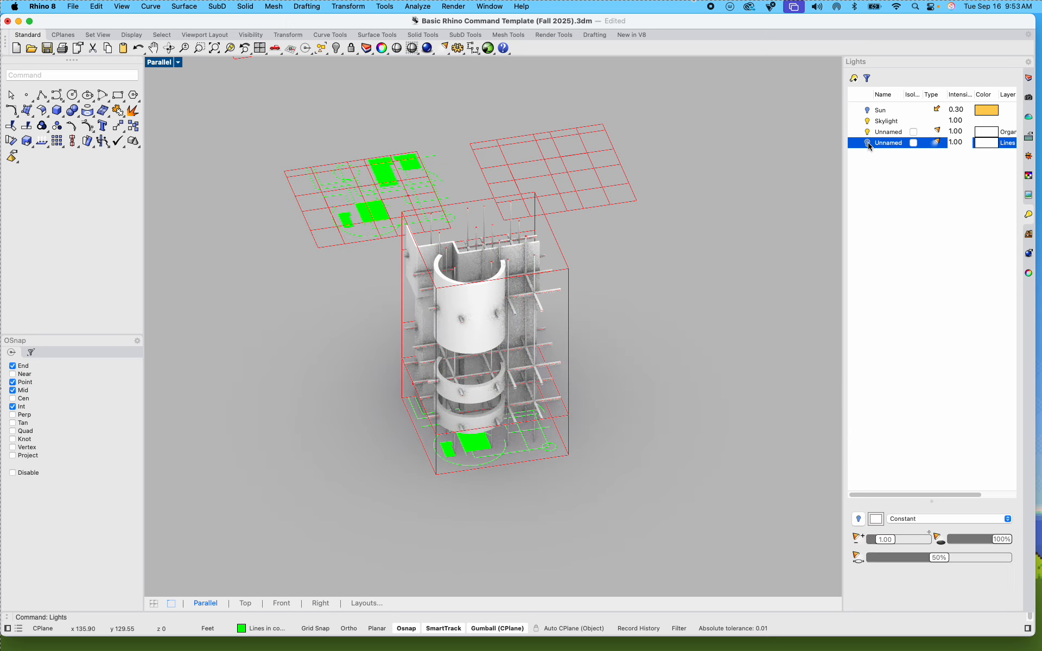
click(867, 131)
click(867, 143)
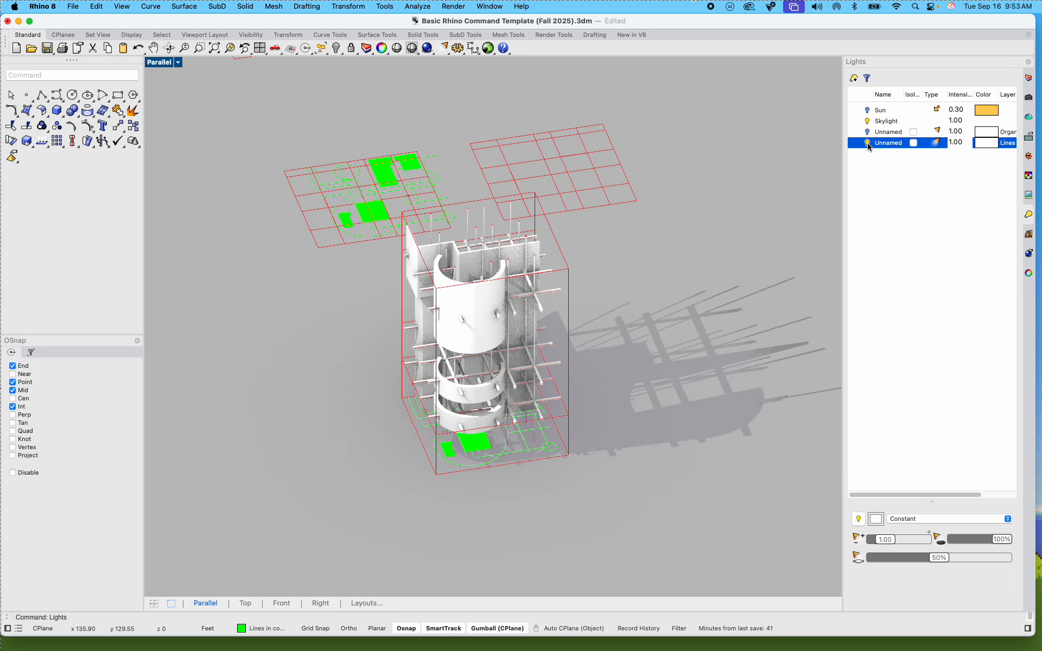
scroll(549, 372, up, 5)
shift+right_drag(548, 373, 524, 421)
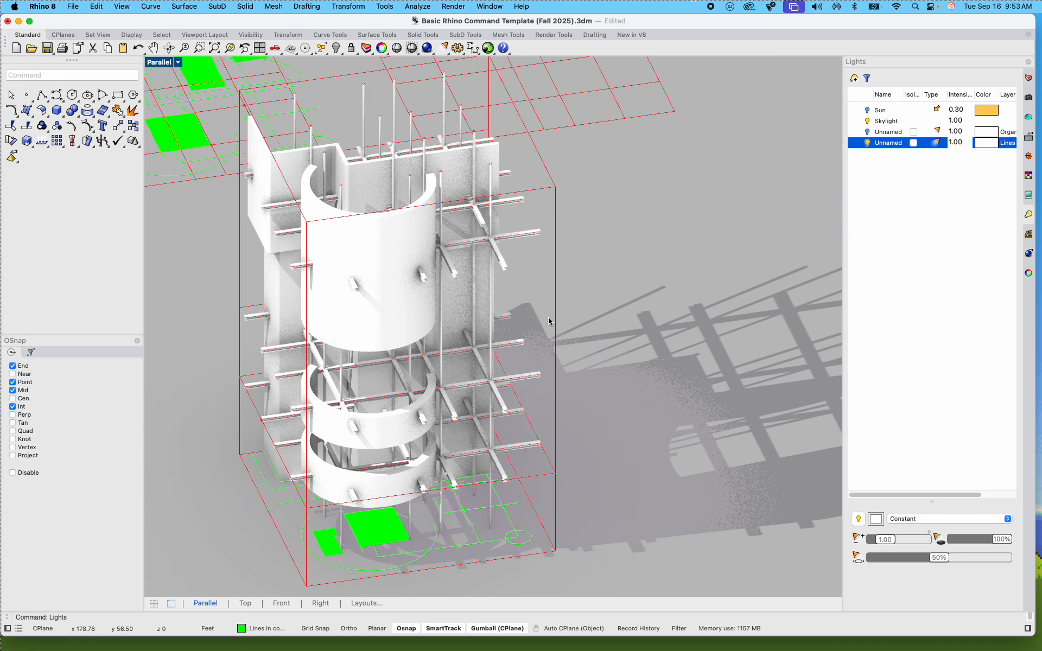
click(601, 327)
right_drag(602, 328, 666, 348)
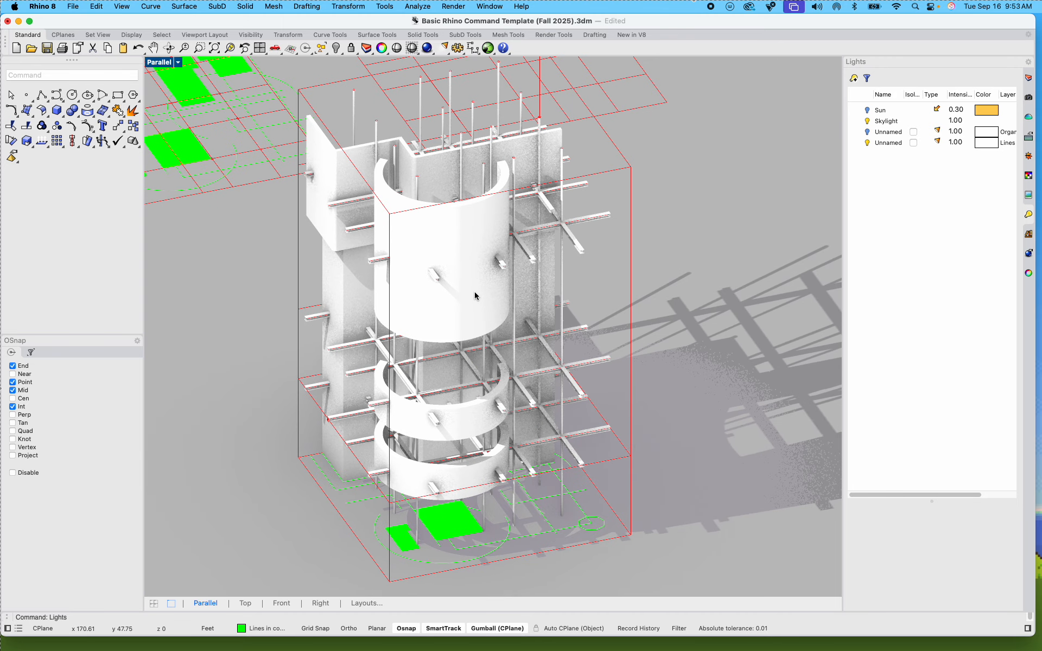
click(475, 296)
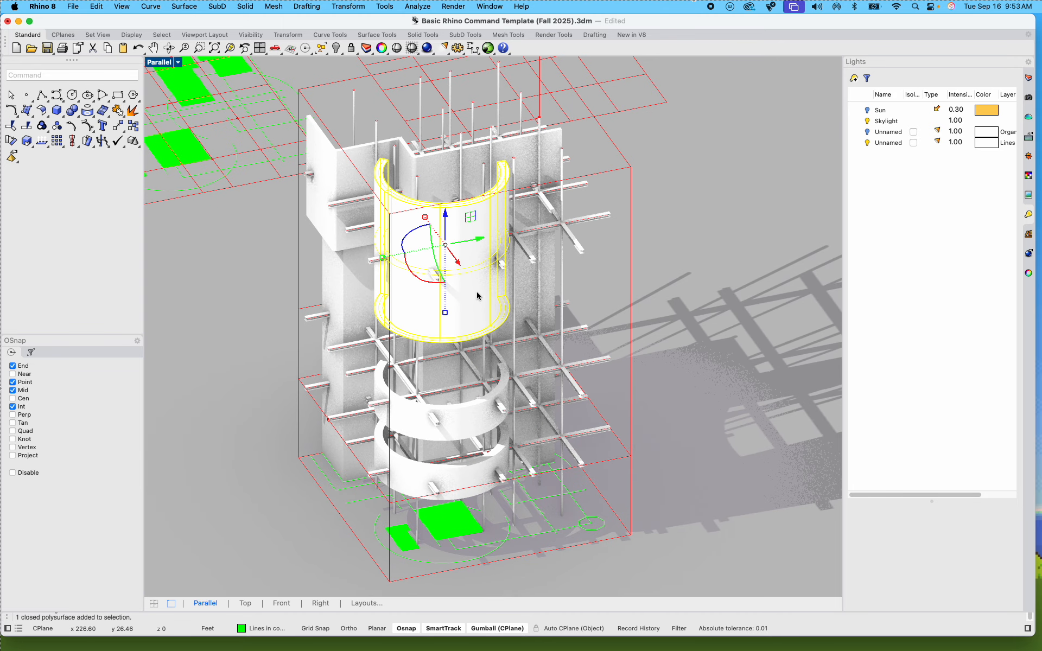
click(348, 288)
shift+right_drag(384, 317, 345, 344)
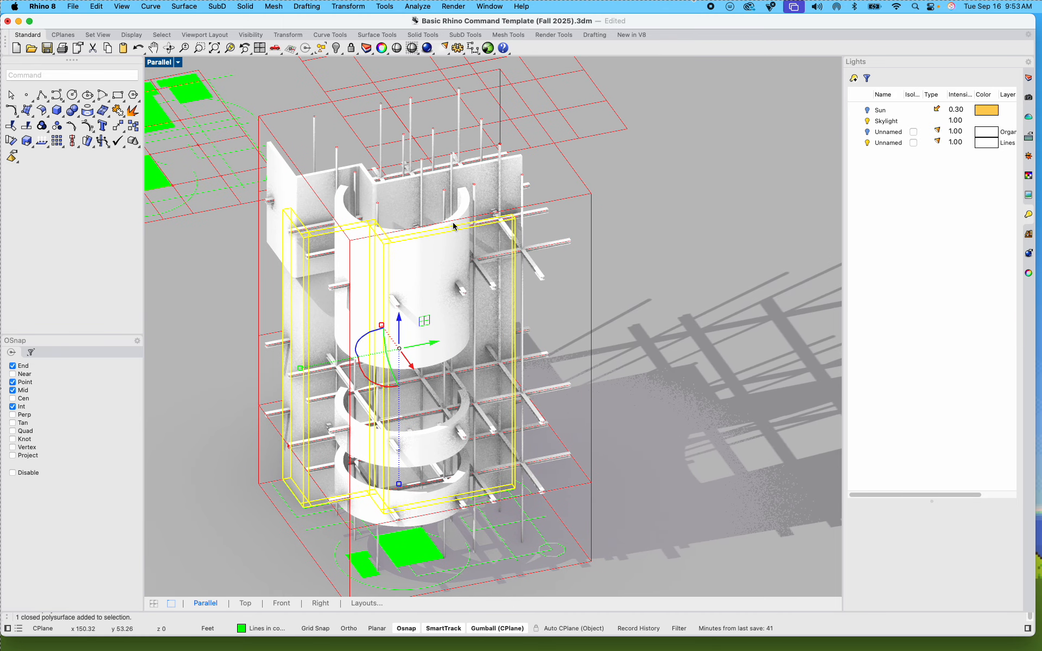
click(663, 269)
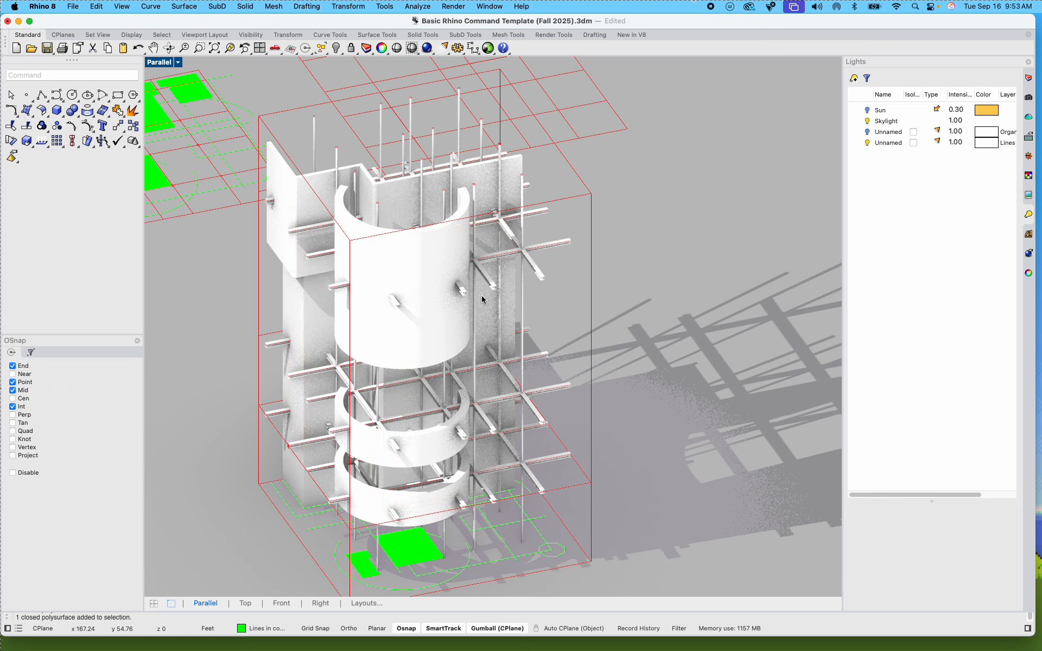
Step: Assign a new Plastic material to the three curved walls
click(433, 330)
shift+click(429, 452)
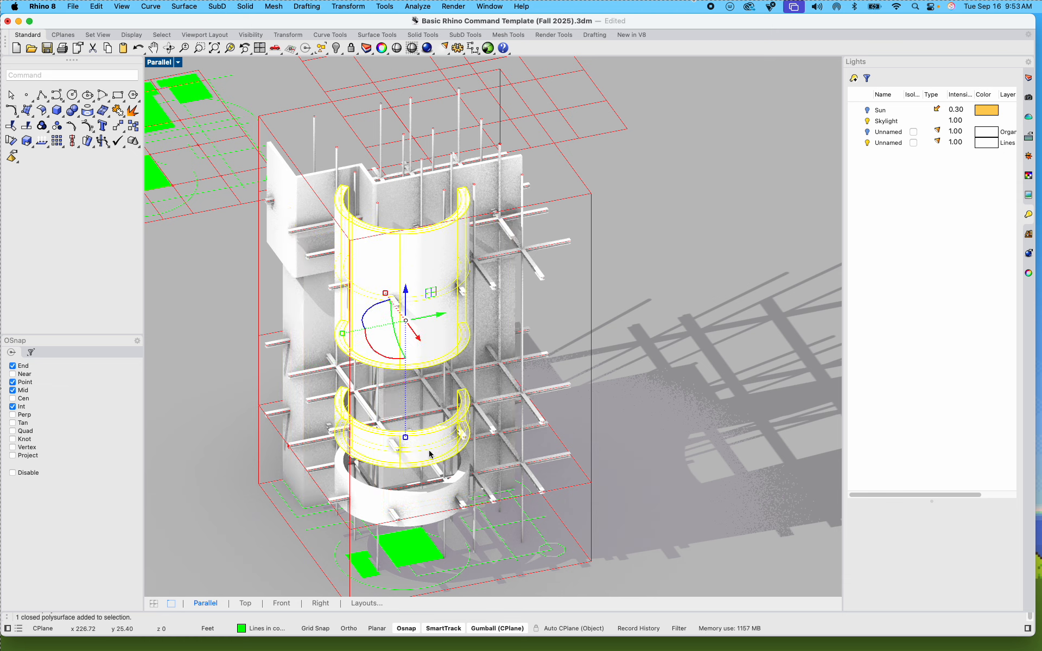
shift+click(424, 504)
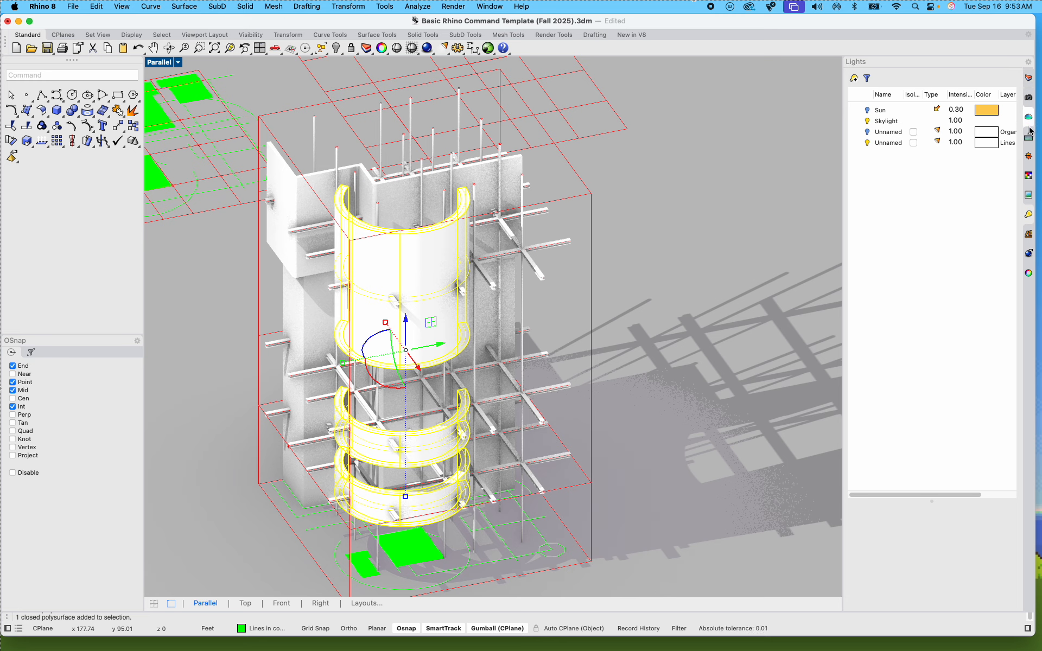
click(1027, 274)
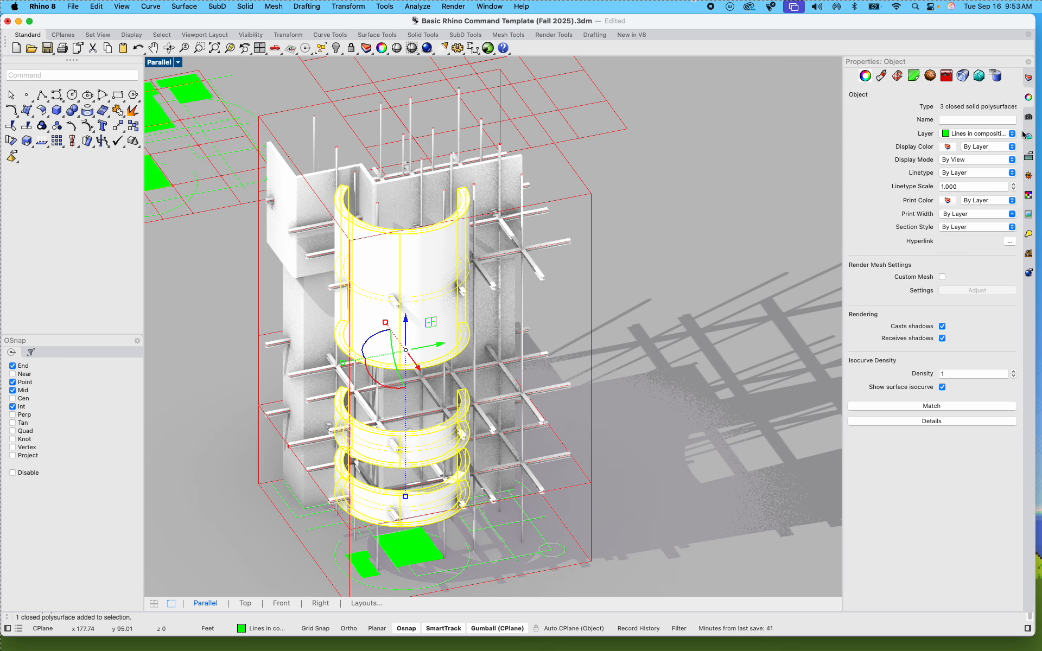
click(882, 77)
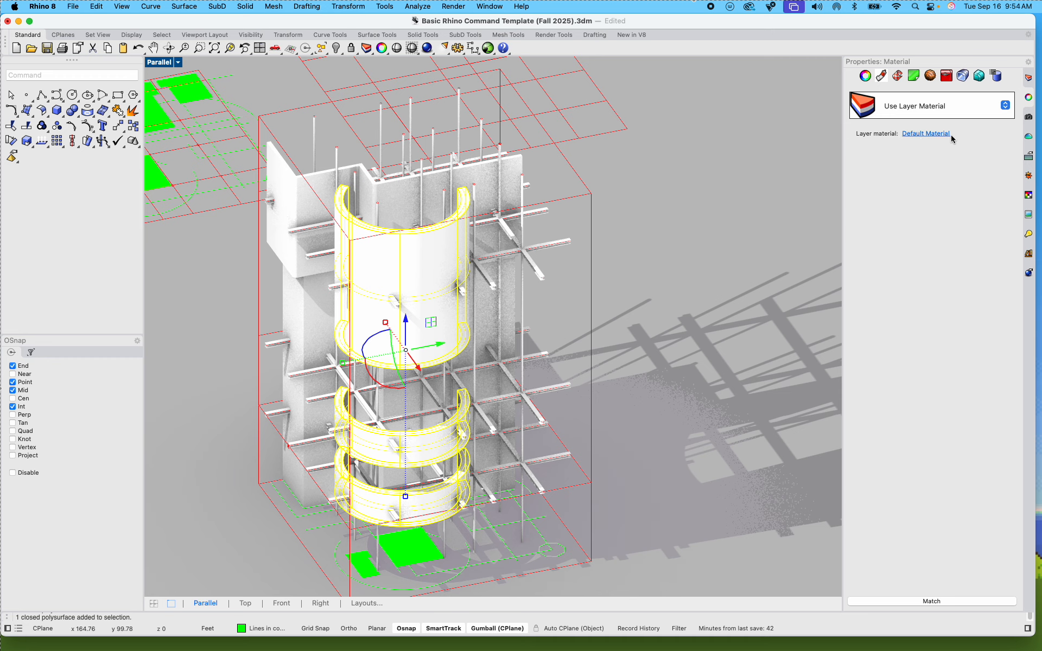
click(955, 111)
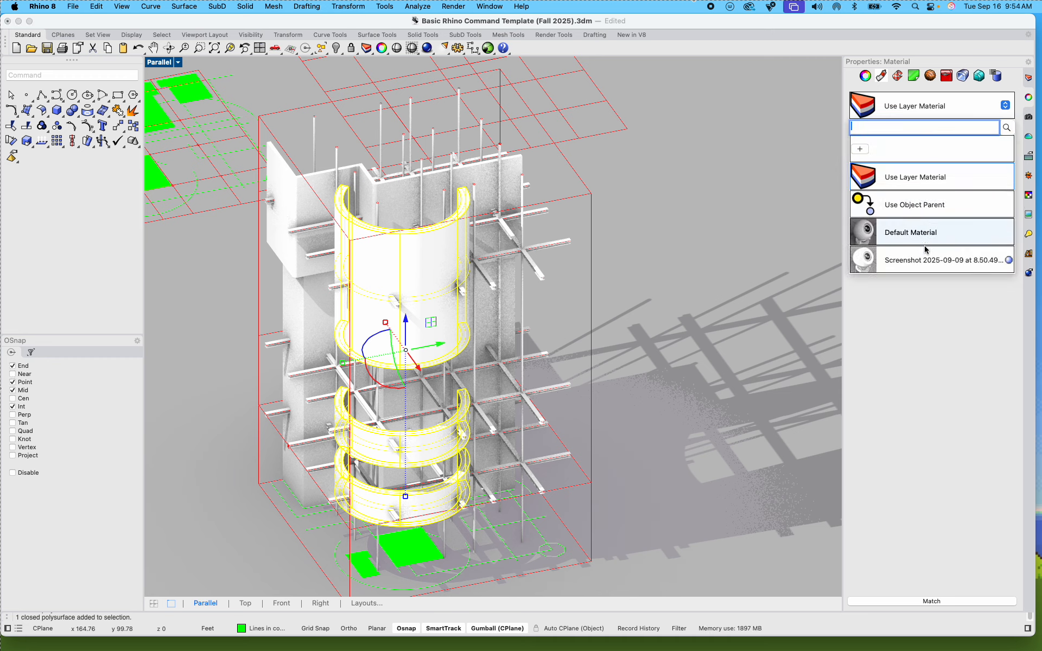
click(861, 151)
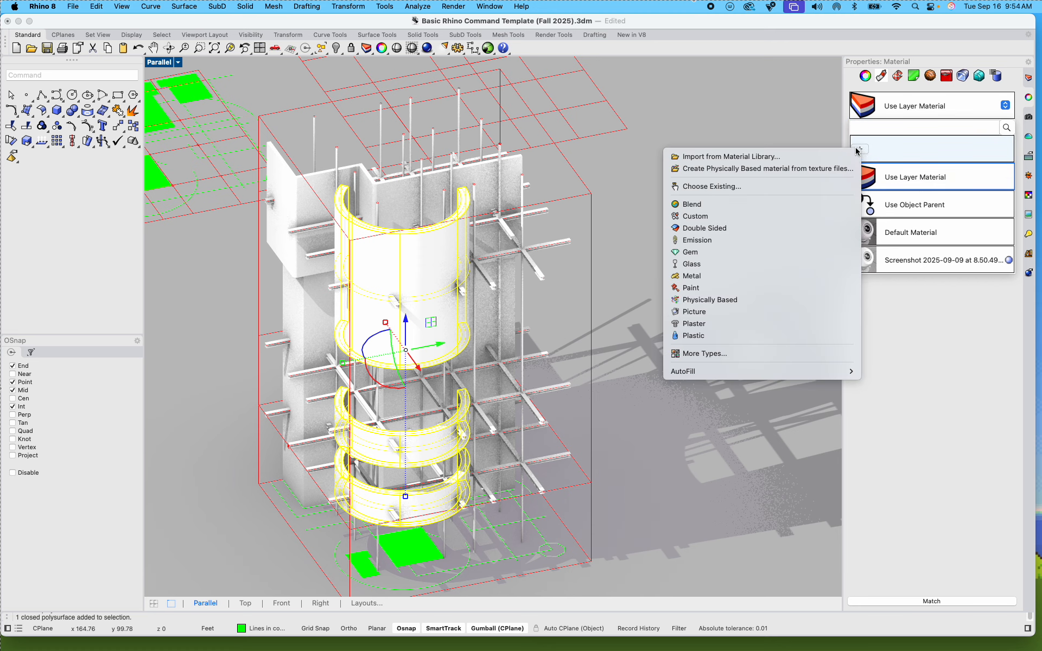
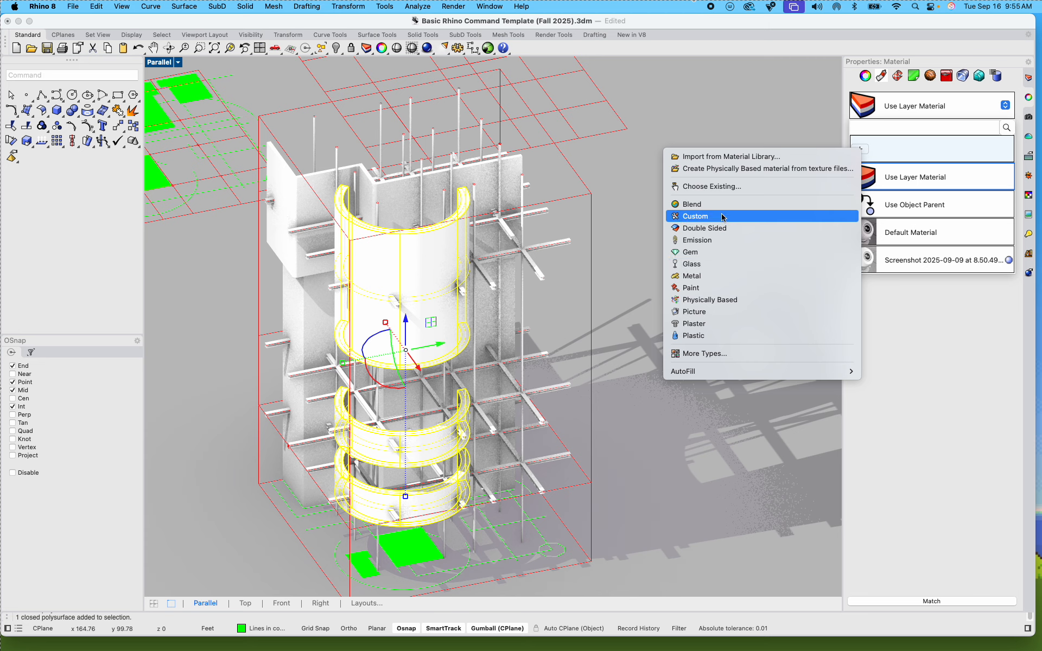
click(711, 337)
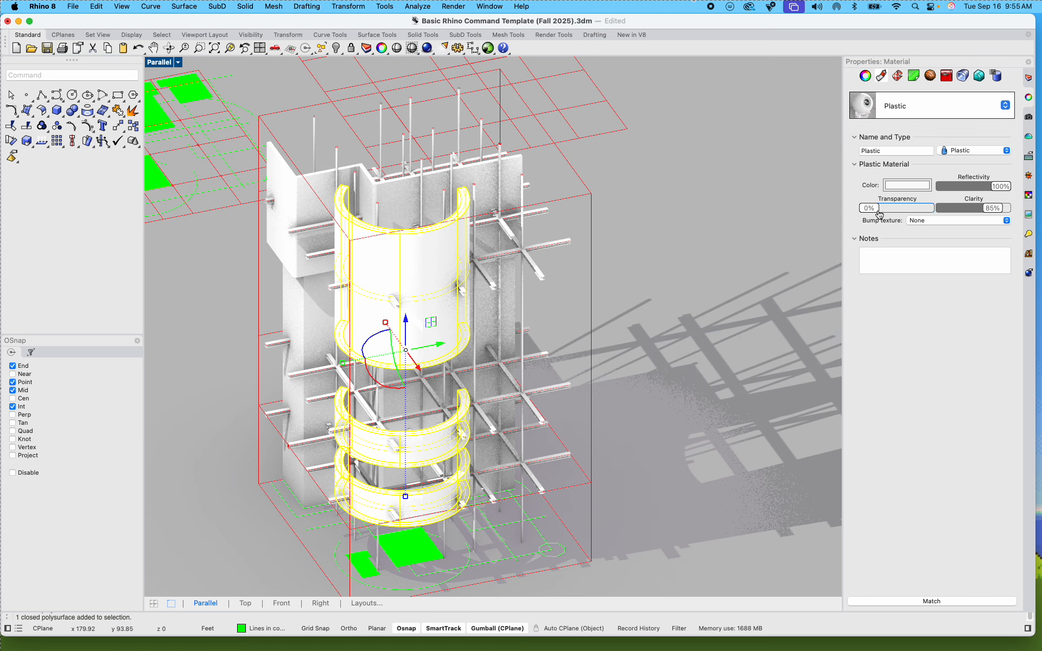
Step: Set the Plastic material's transparency to 49% and check the see-through curved walls
drag(887, 209, 904, 209)
scroll(513, 282, up, 6)
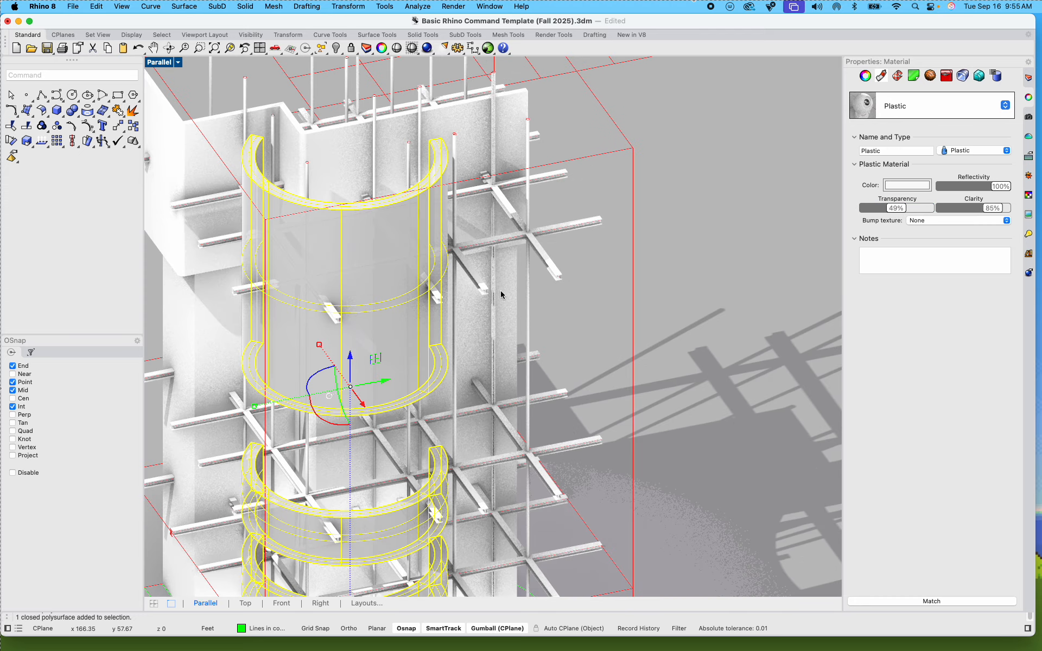
right_drag(537, 297, 457, 346)
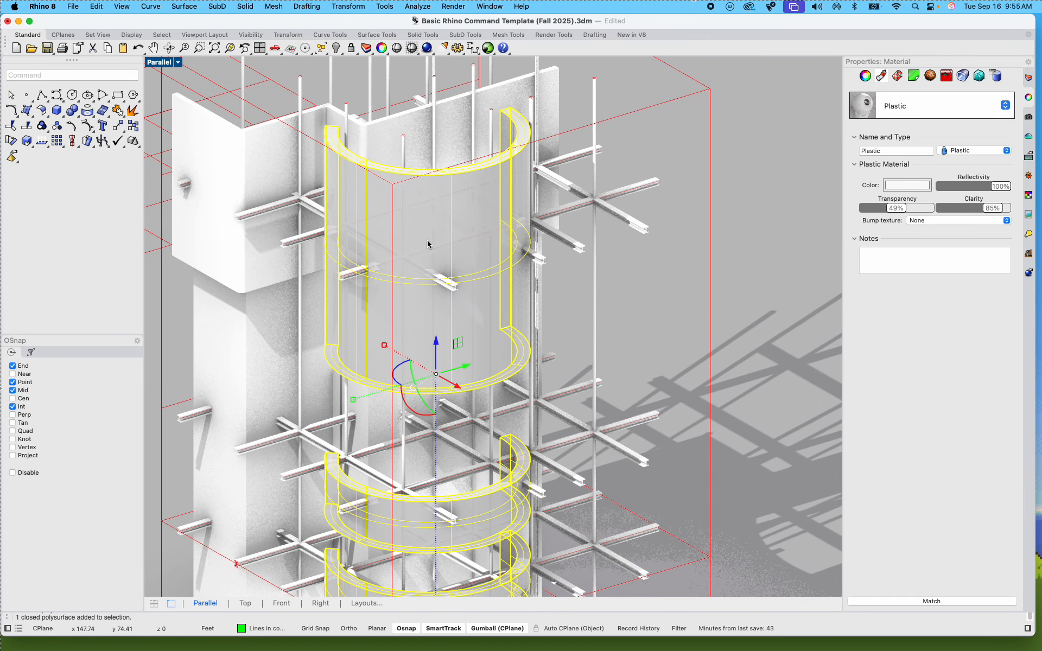
Step: Switch the Parallel viewport to Shaded display to compare, and return it to Rendered display
click(177, 62)
click(217, 110)
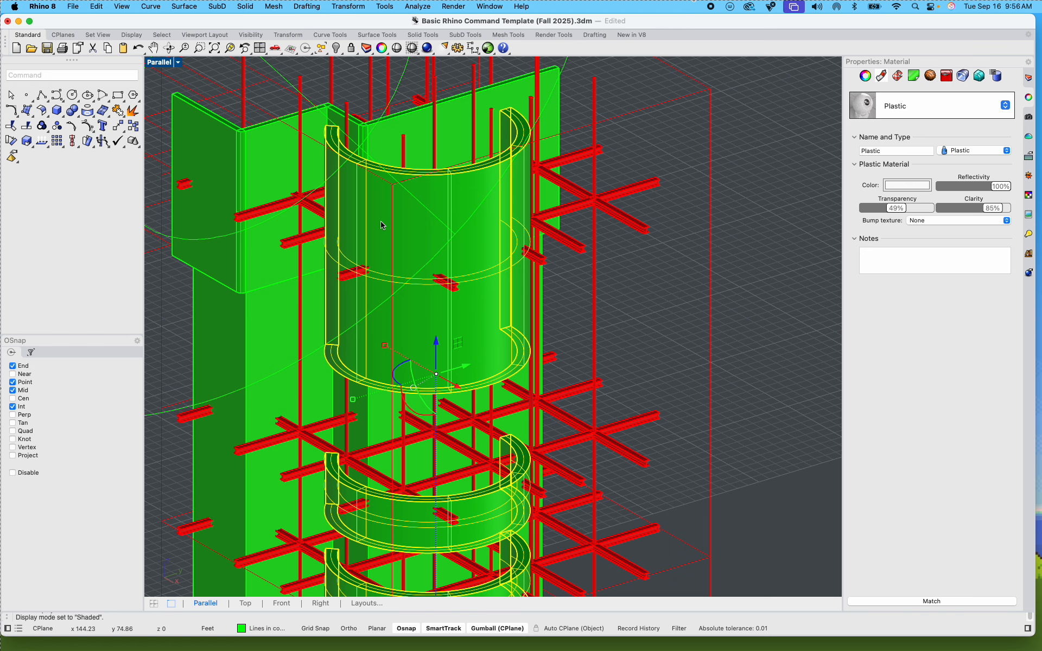
click(178, 64)
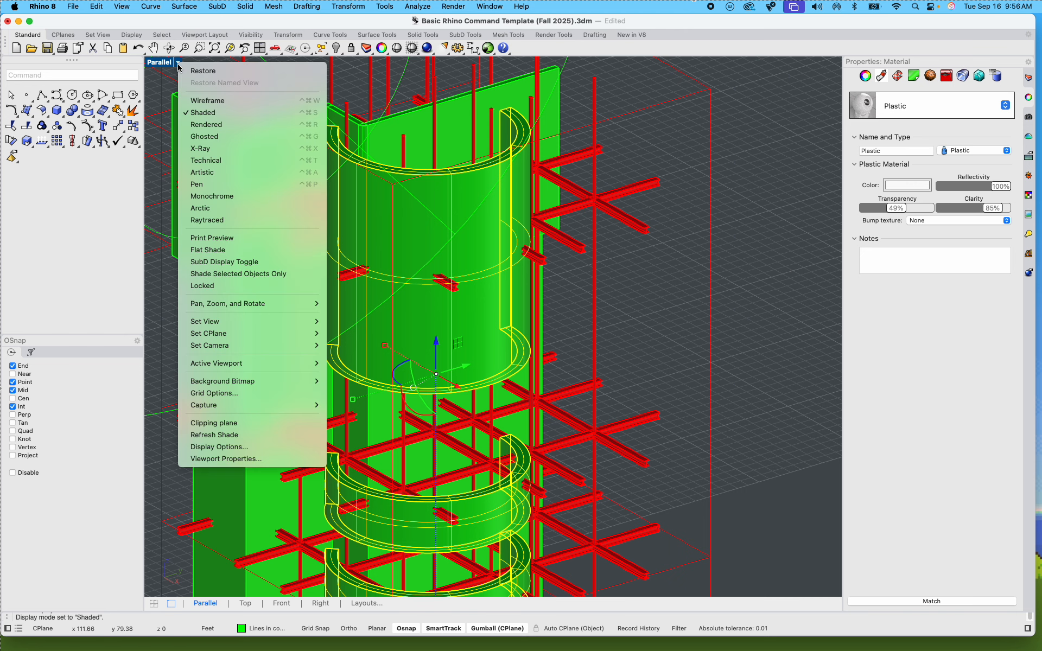
click(217, 125)
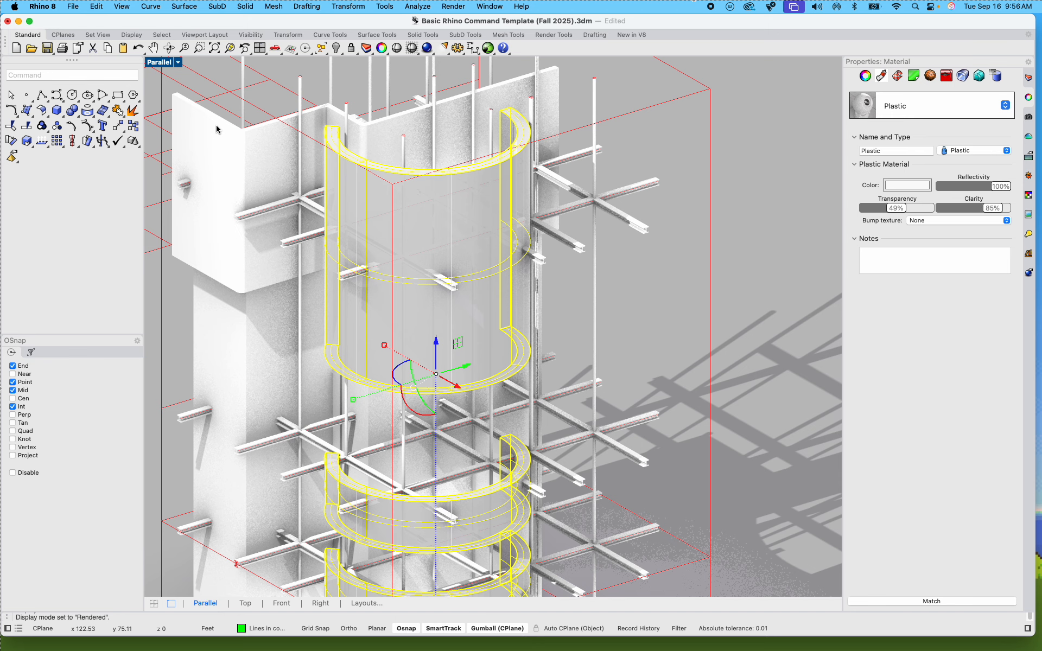
Step: Set the Plastic material's colour to a pale greyish blue with hue 205 for the curved walls
scroll(331, 172, up, 2)
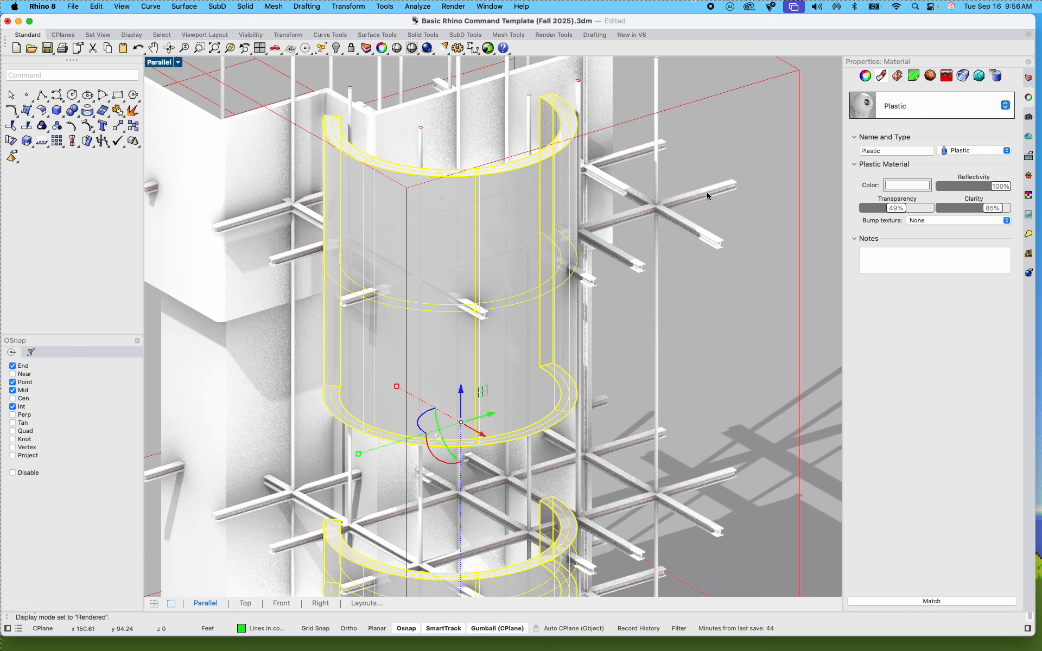
click(909, 186)
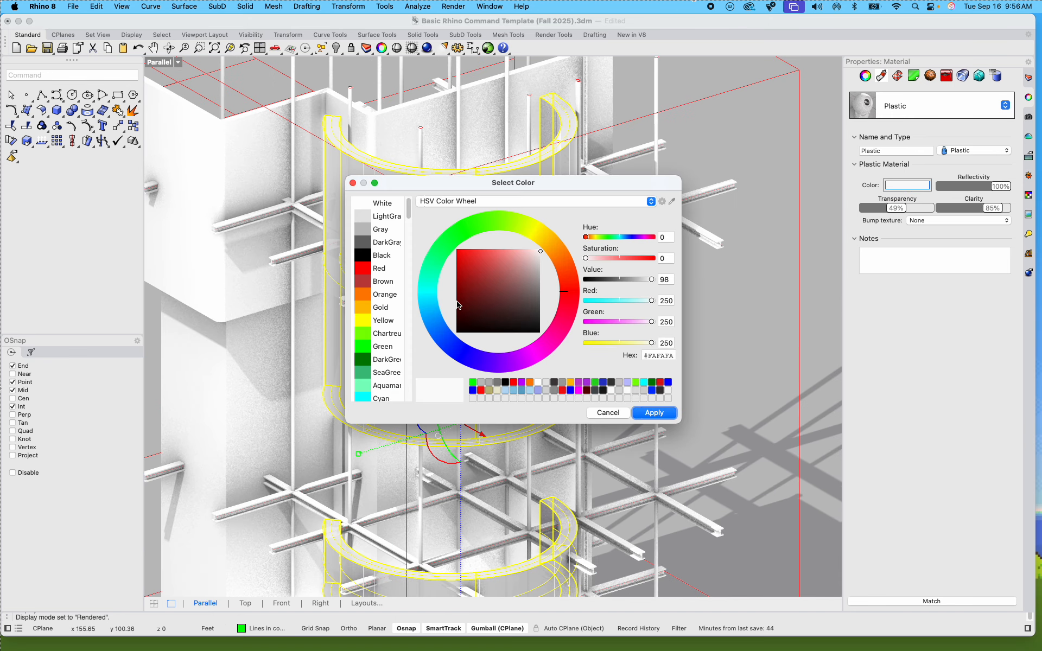
click(440, 321)
drag(487, 273, 447, 265)
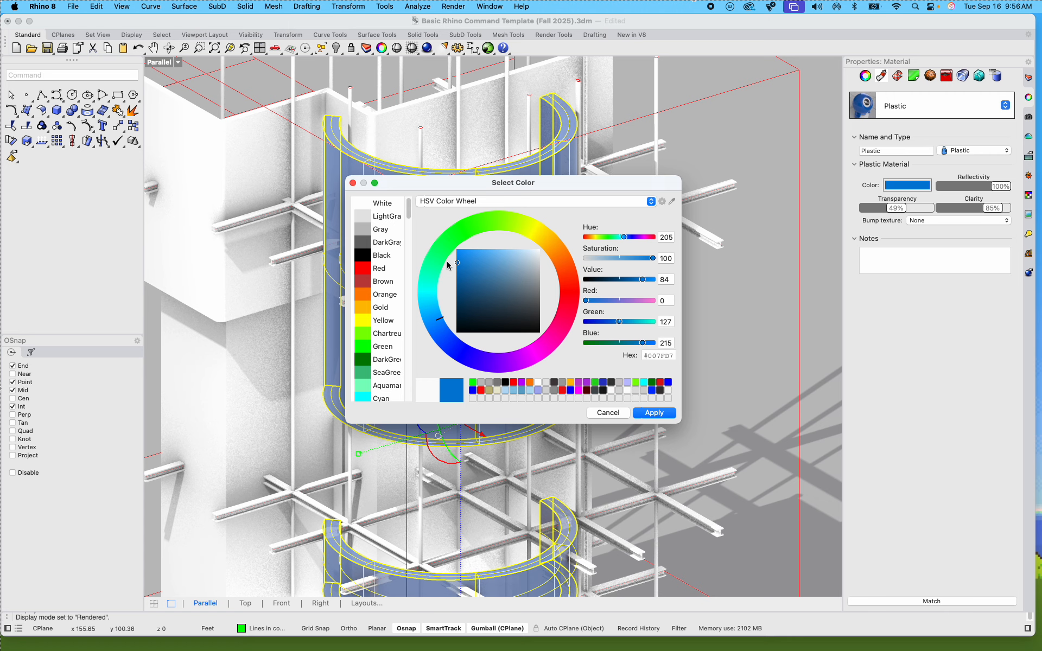
drag(447, 265, 531, 256)
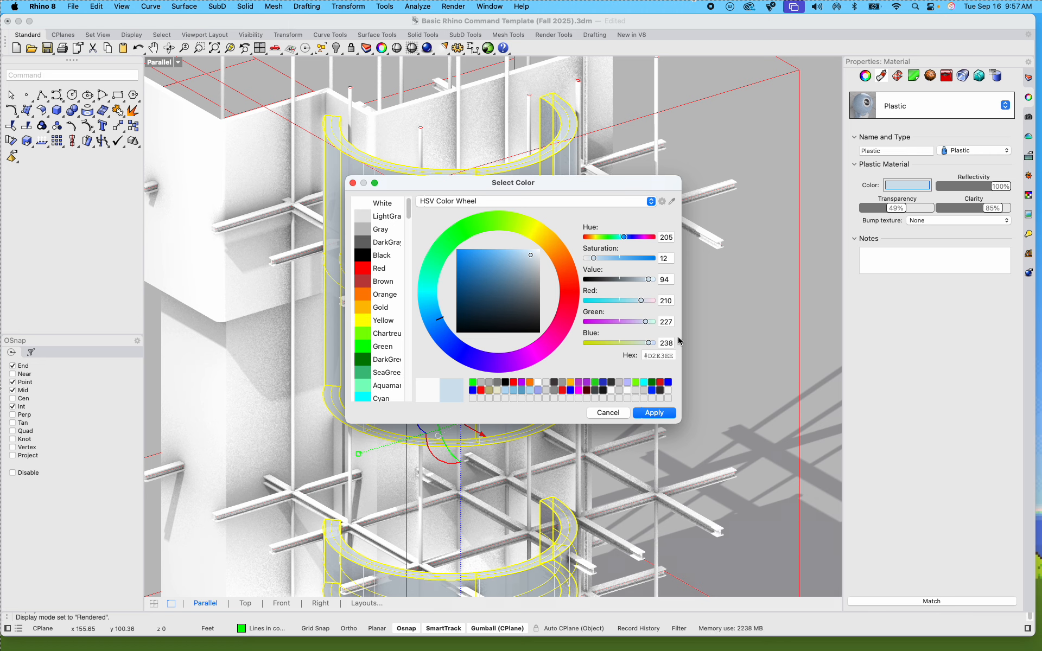
drag(526, 259, 523, 260)
click(650, 411)
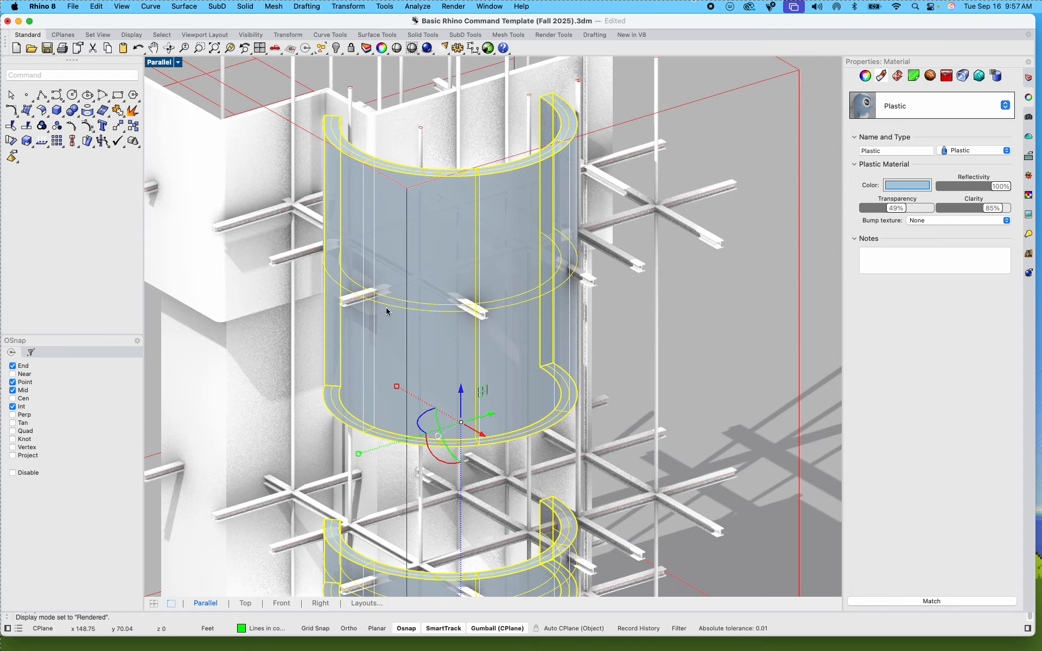
Step: Deselect the curved walls, inspect their blue tint from several angles, and select one I-beam in the middle grid
right_drag(591, 362, 666, 376)
click(269, 175)
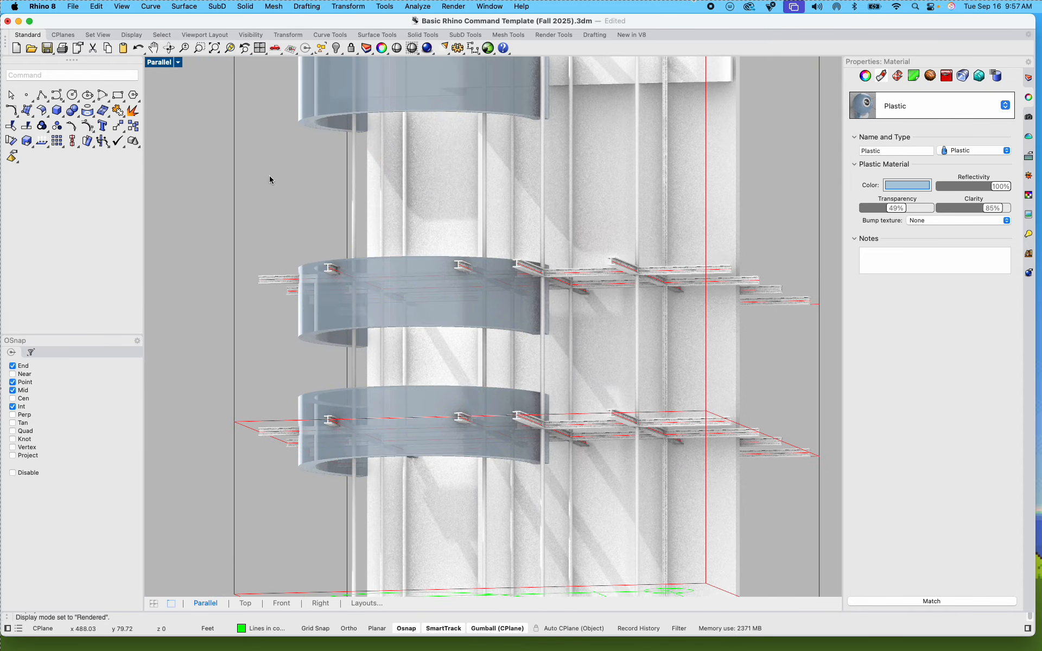
shift+right_drag(413, 311, 453, 319)
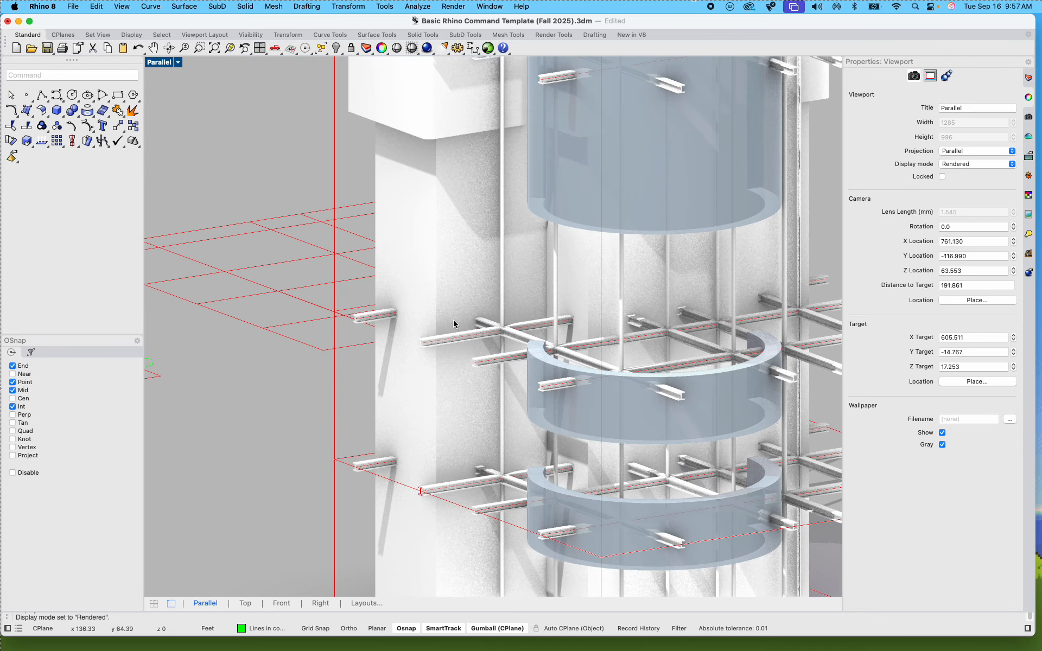
shift+right_drag(521, 427, 520, 389)
click(486, 389)
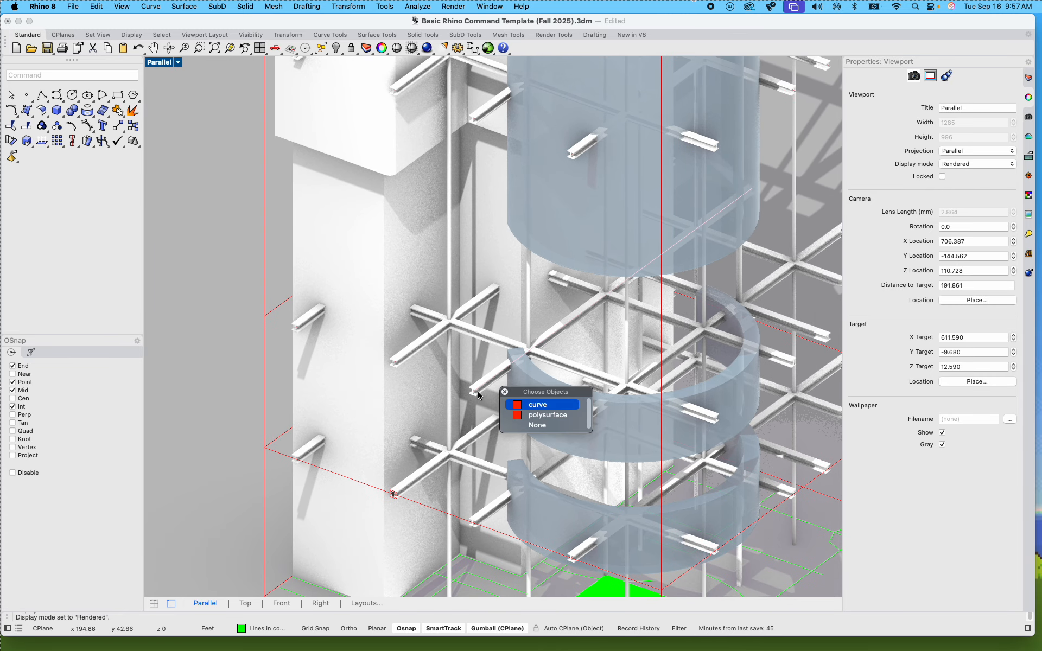
click(538, 429)
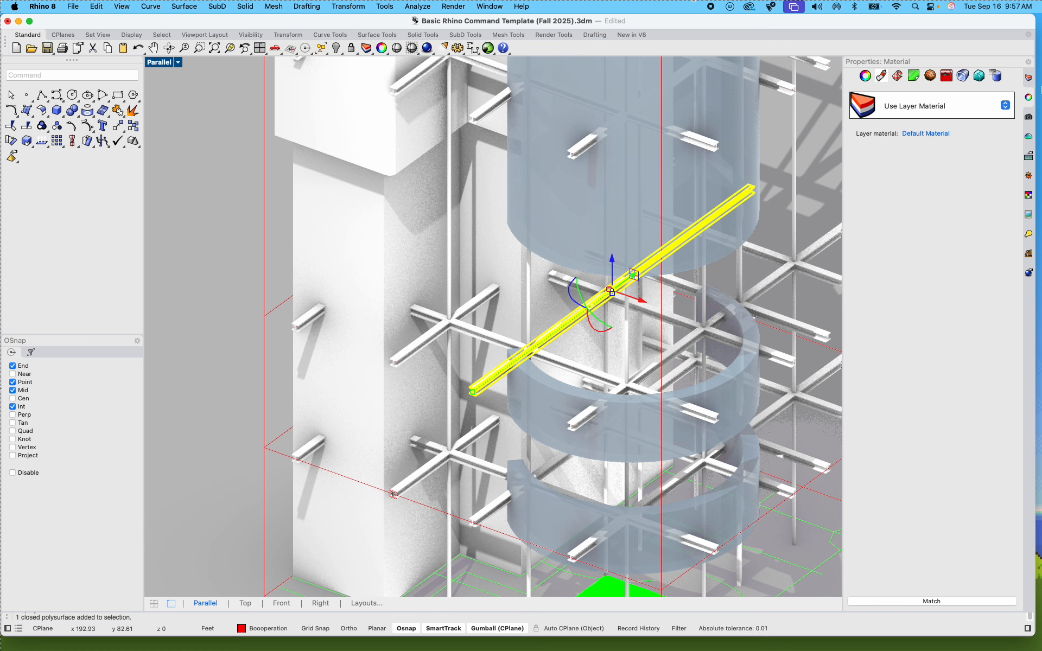
Step: Hide the exercise 2, LW 3, LW 2, LW 1 and Make2D layers, and toggle the Boooperation layer to check its contents
click(1029, 78)
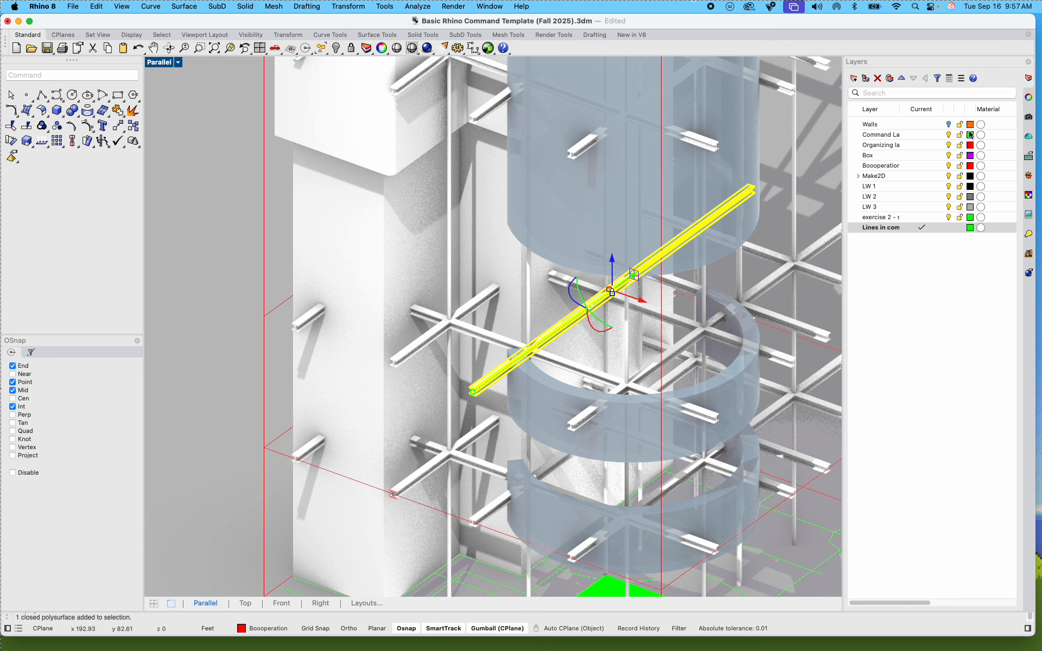
click(947, 218)
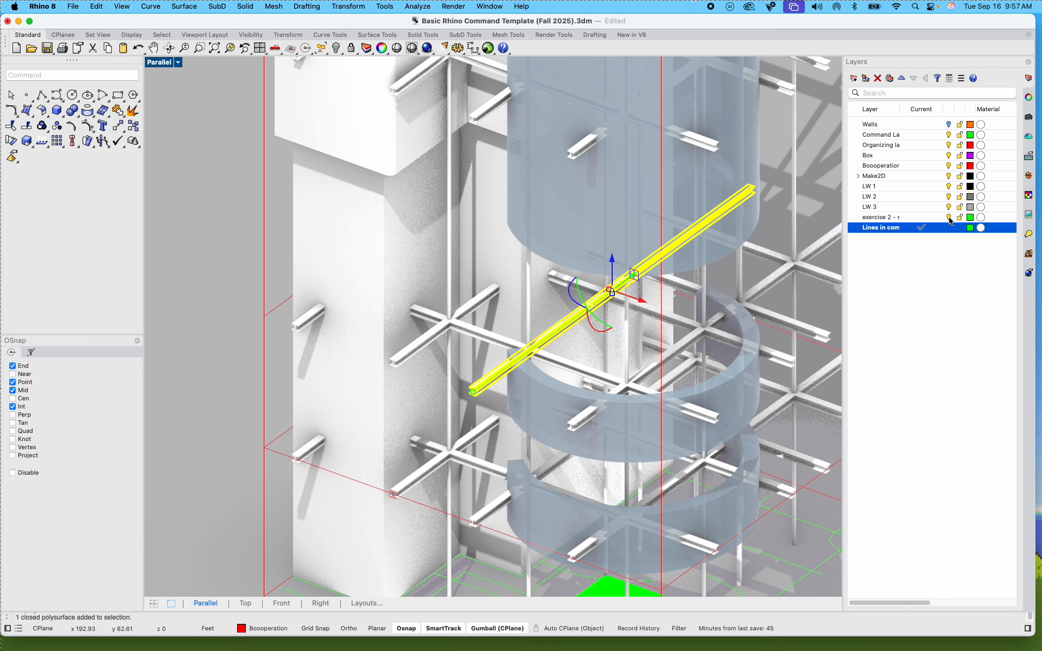
click(949, 207)
click(949, 196)
click(948, 186)
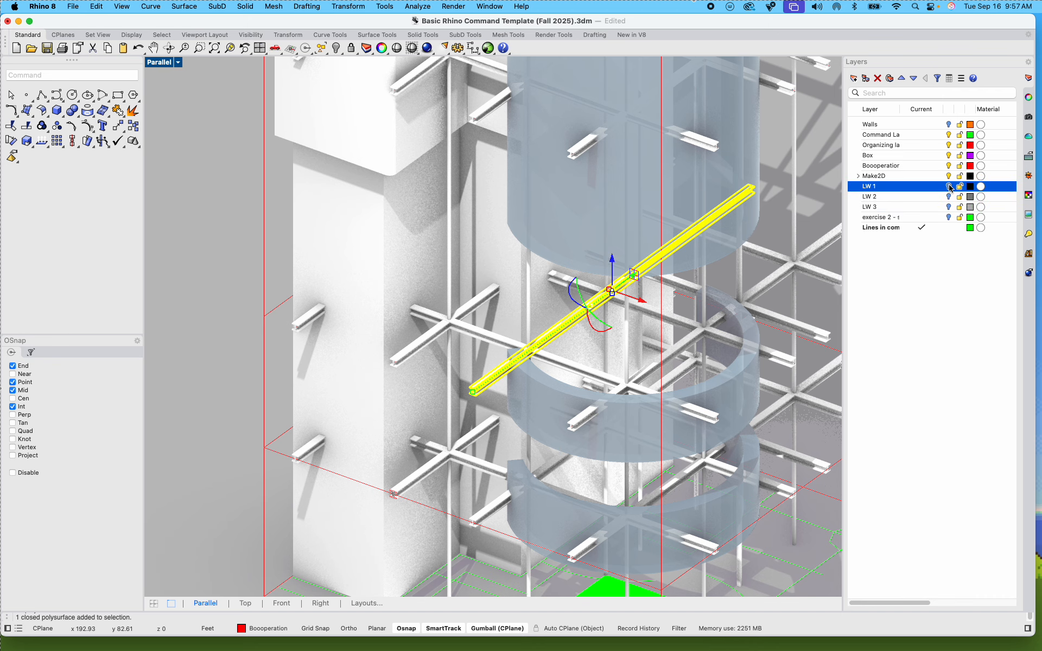
click(949, 176)
click(949, 166)
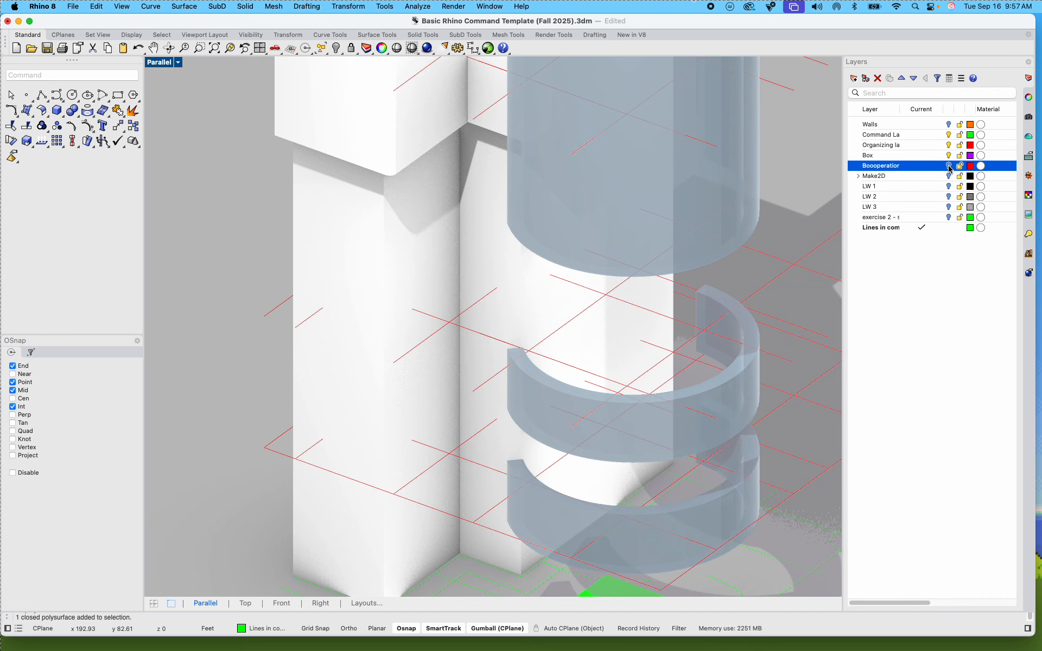
click(949, 166)
Step: Hide the Box, Organizing, Command and Lines layers, and make Boooperation the current layer
click(948, 155)
click(949, 145)
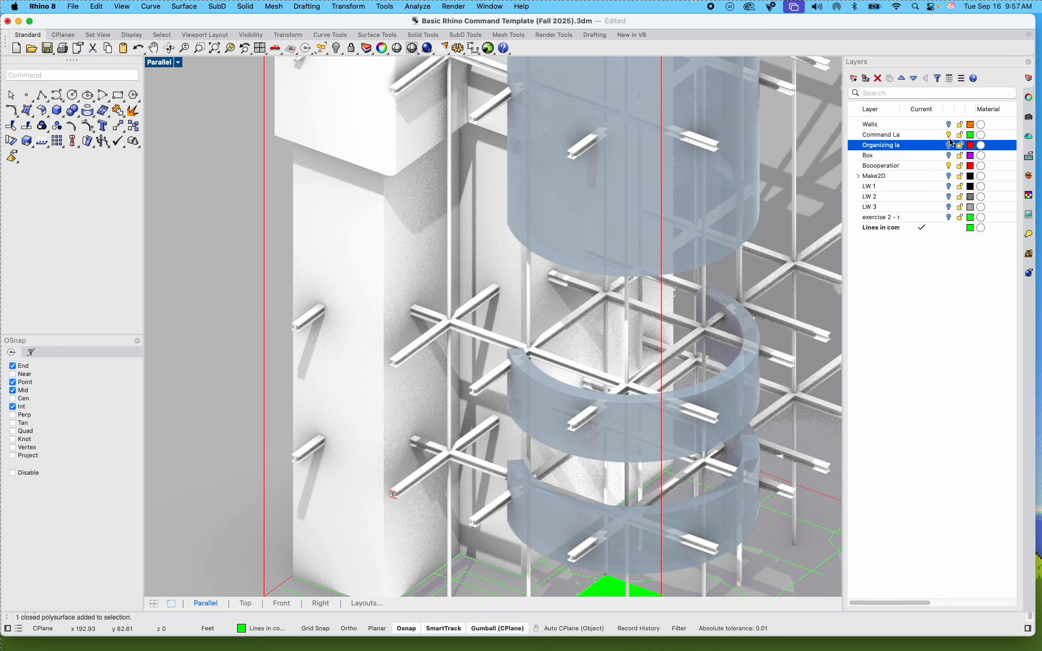
click(949, 135)
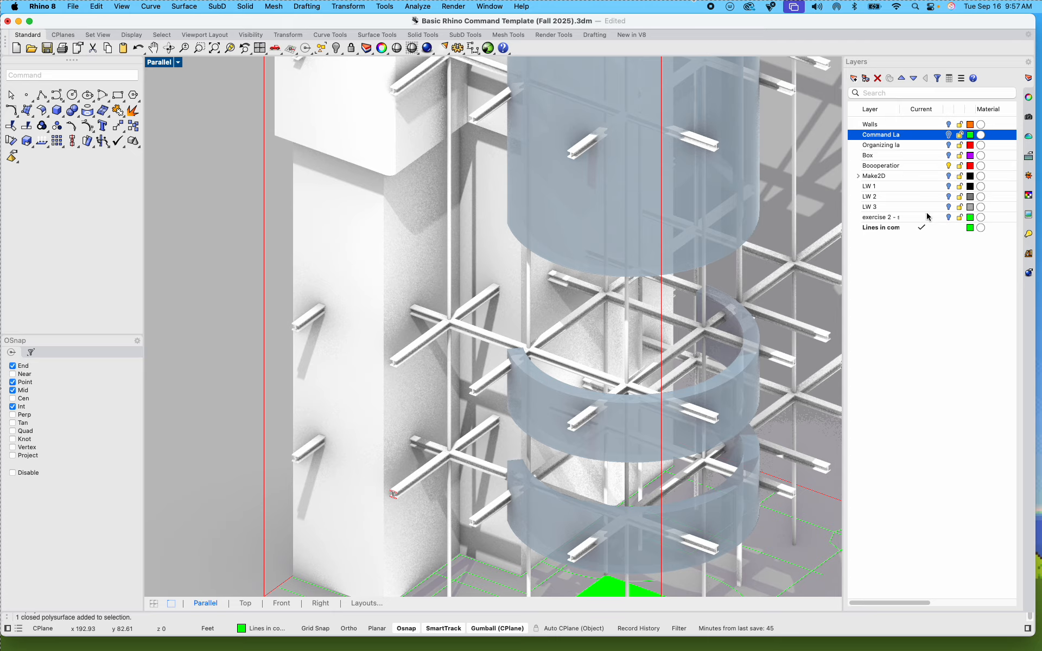
click(918, 166)
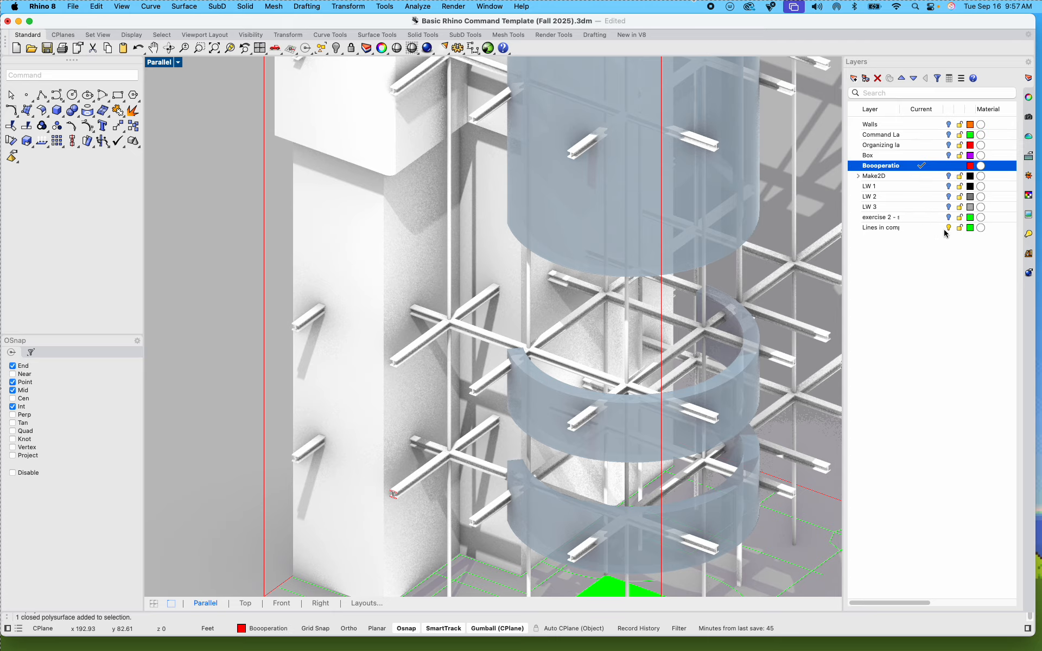
click(947, 228)
Step: Select all the I-beams and columns of the stacked grids together
scroll(624, 304, down, 5)
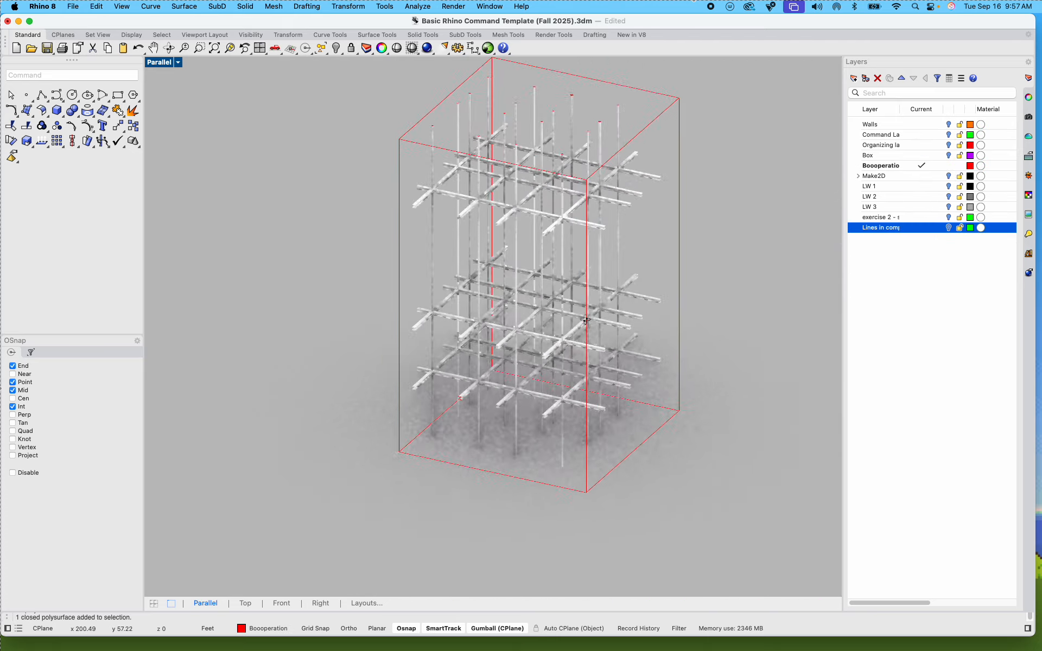
right_drag(586, 321, 633, 340)
drag(635, 371, 465, 109)
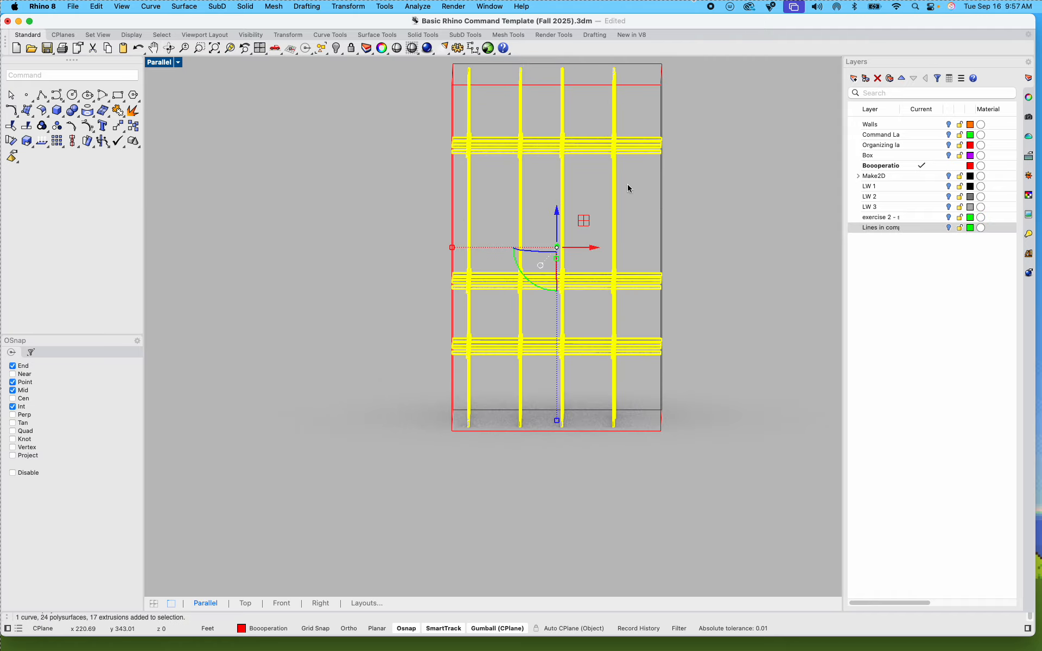
shift+right_drag(619, 292, 398, 189)
scroll(597, 302, up, 5)
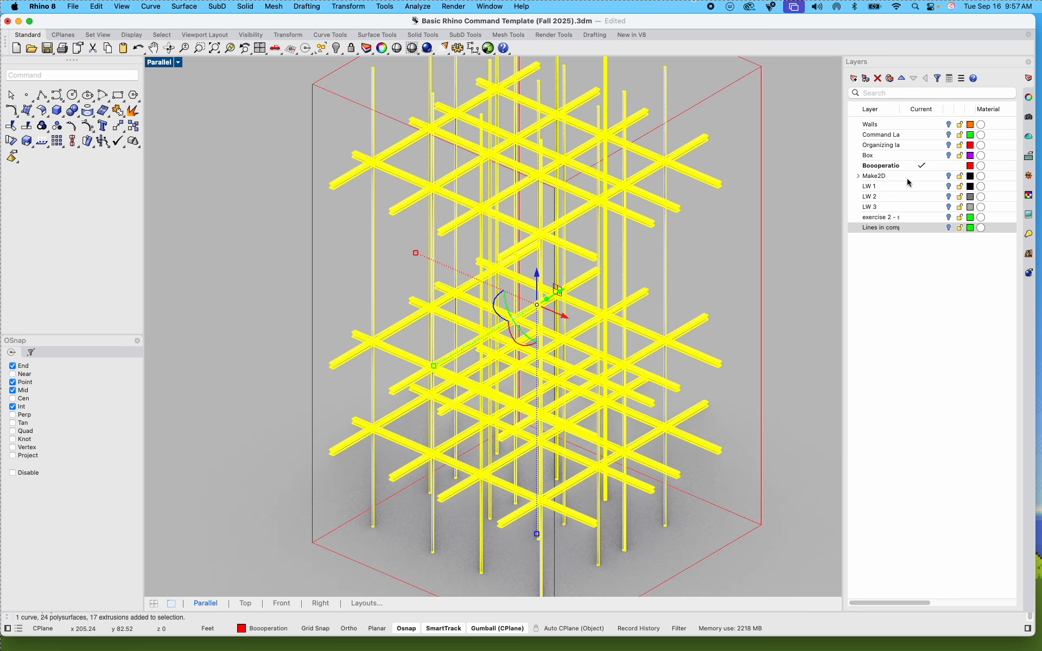
Step: Assign a new Metal material to the selected I-beams and columns
click(1028, 100)
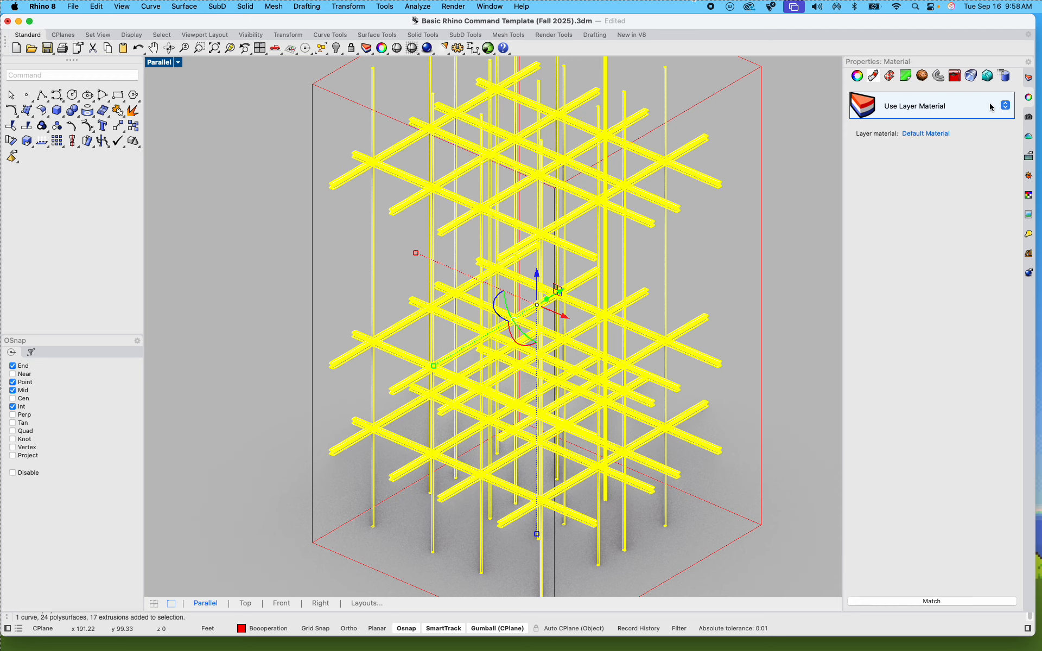
click(940, 111)
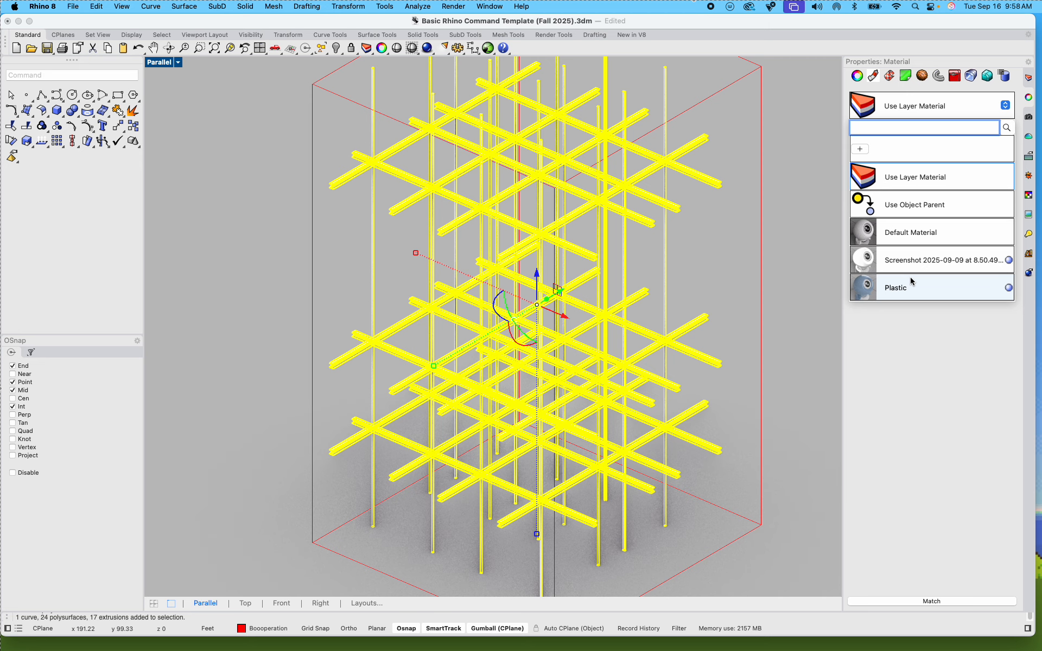
click(859, 148)
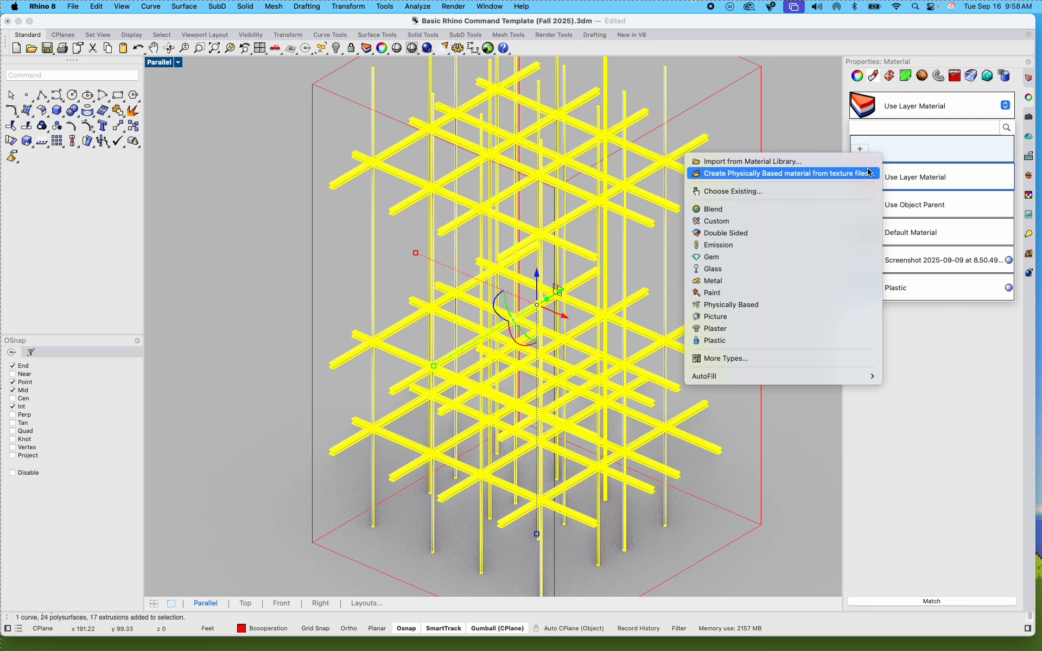
click(760, 282)
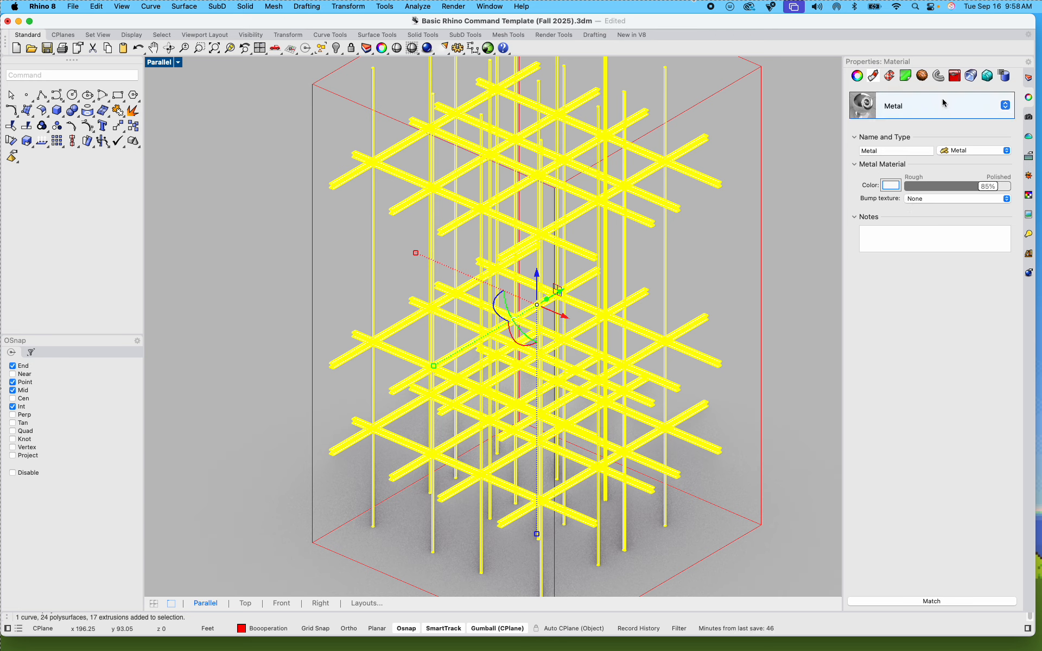
Step: Replace the material on the selected beams and columns with a new Custom material
click(942, 106)
click(914, 148)
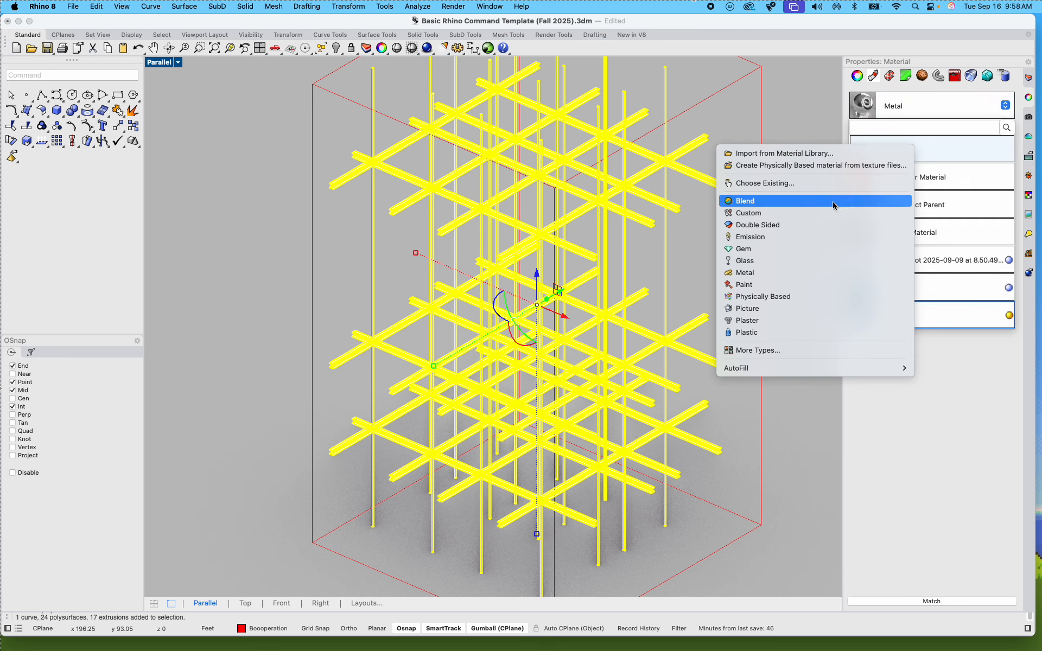
click(798, 213)
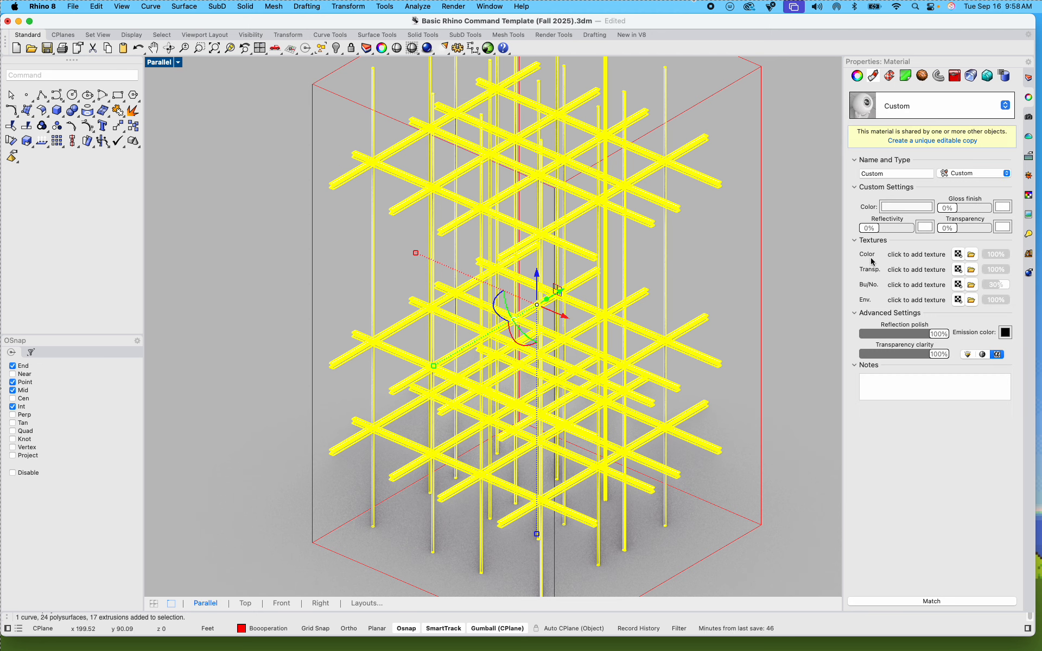
Step: Widen the material properties area and open the Custom material's colour for editing
drag(843, 297, 800, 304)
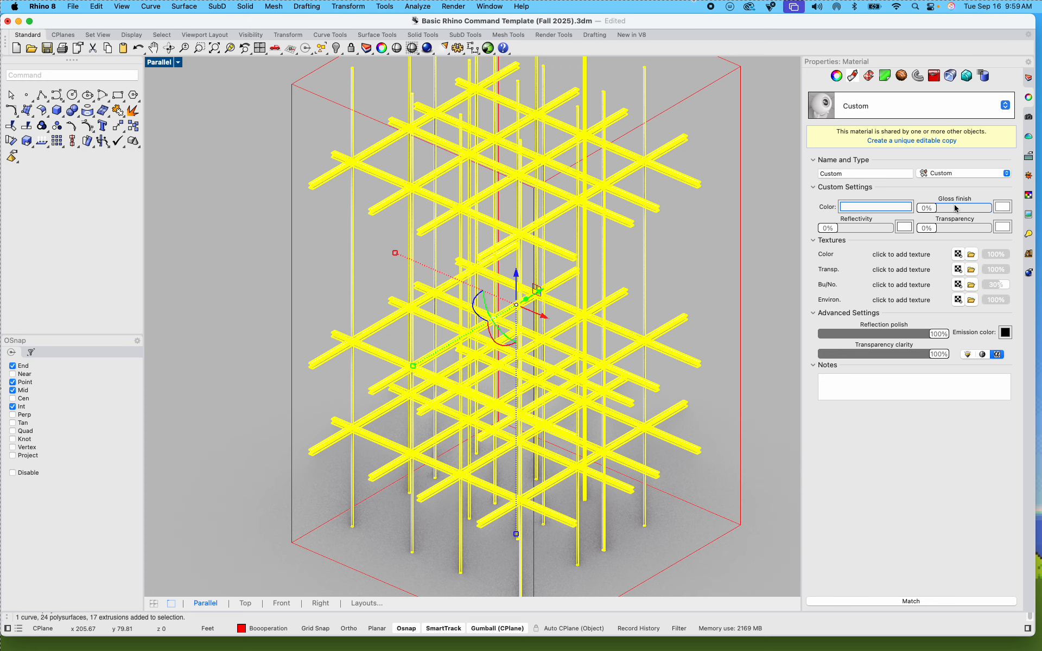
click(870, 207)
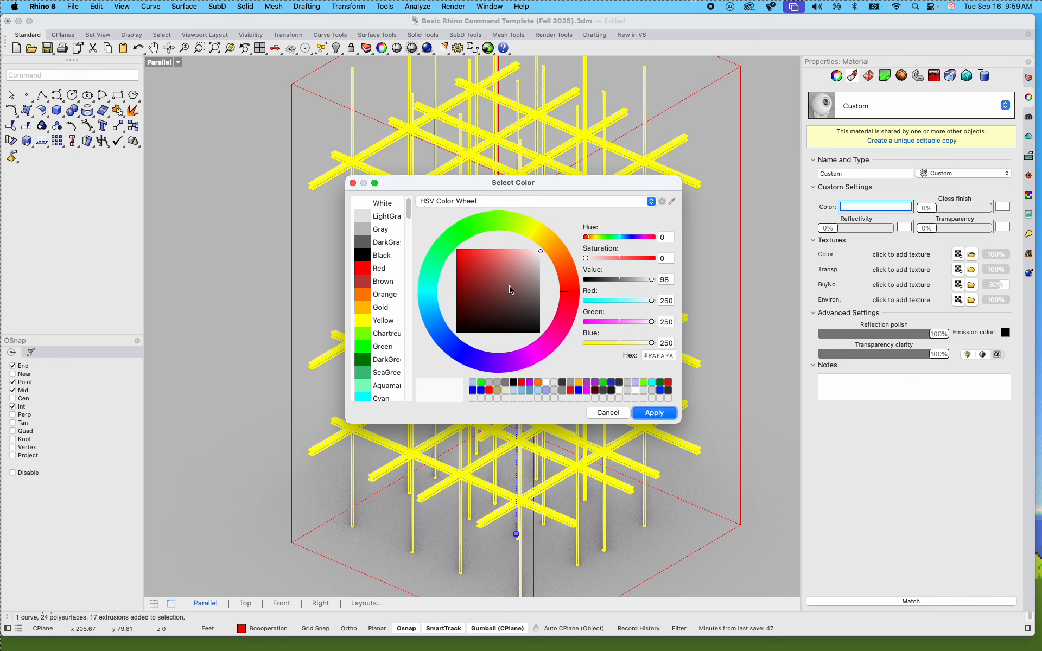
Step: Set the frame's Custom material color to the DarkGray preset
click(524, 288)
drag(525, 288, 537, 296)
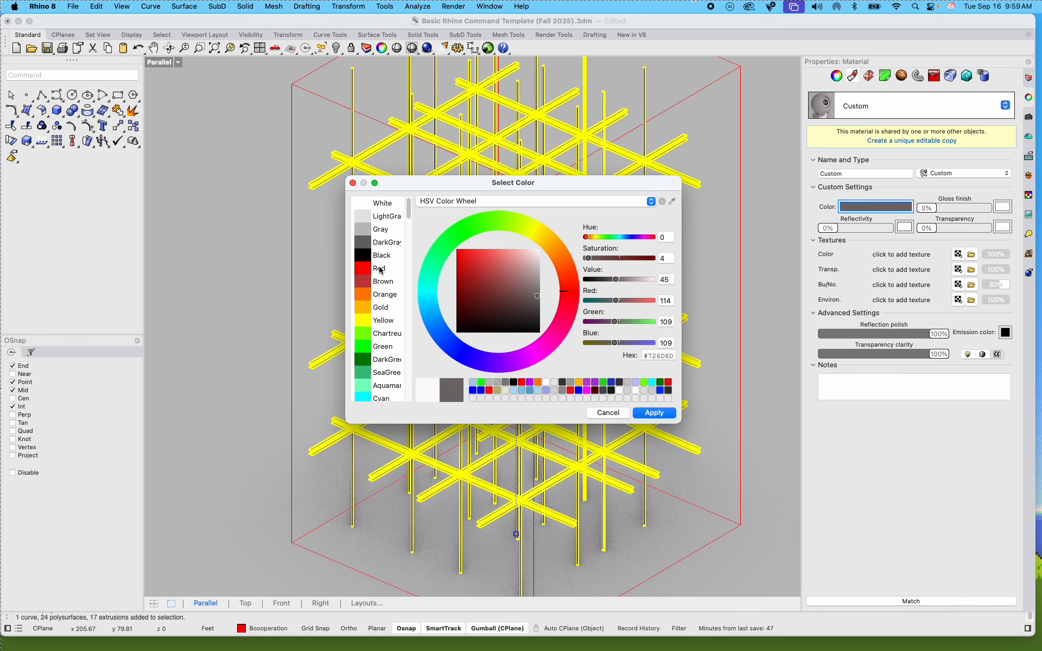
click(375, 242)
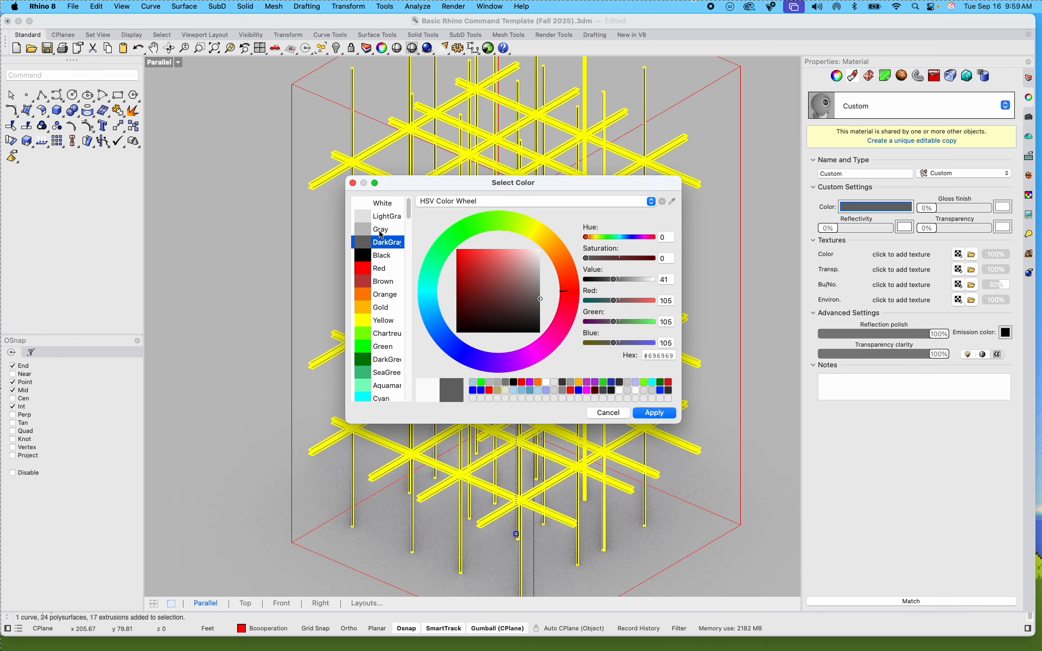
click(640, 414)
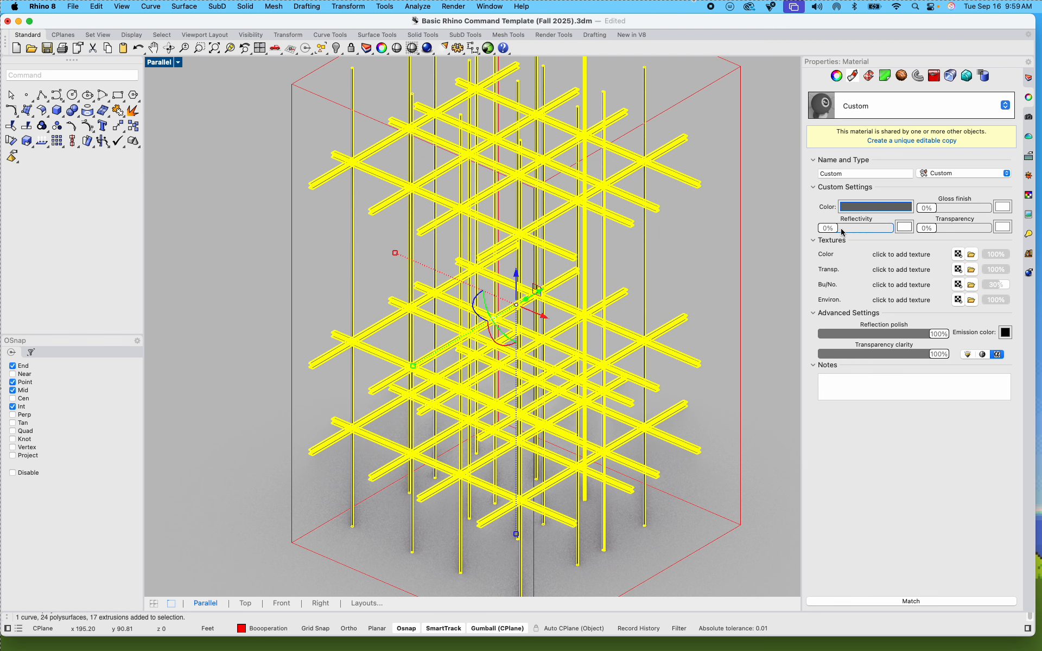
Step: Raise the Custom material's reflectivity to 12% and set its reflection color to pale cyan #D2F9F9
drag(835, 232, 842, 235)
click(904, 227)
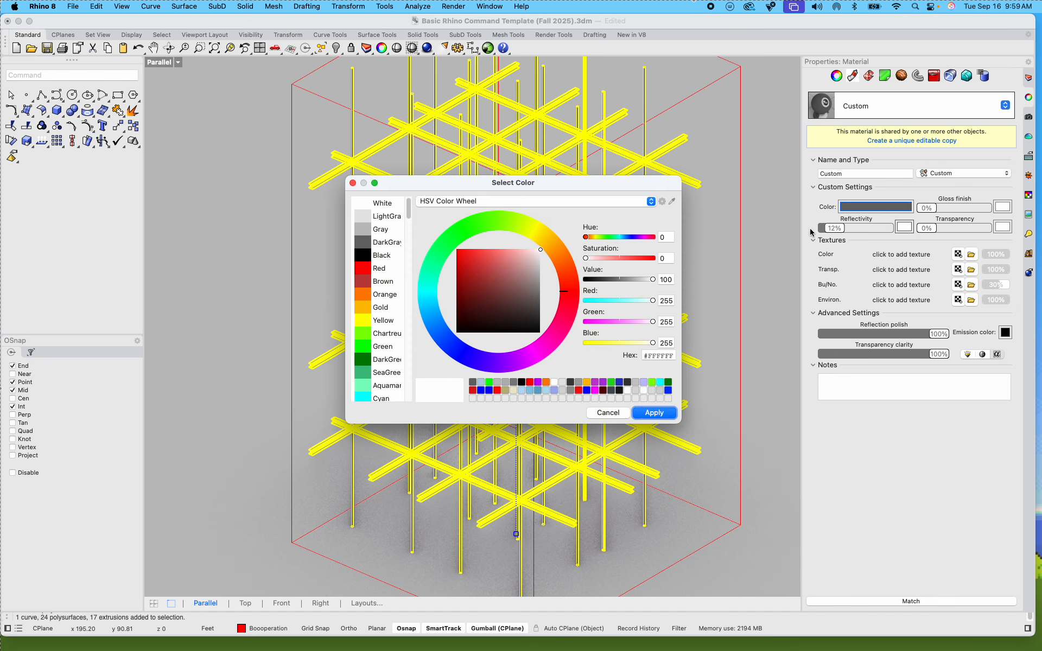
drag(436, 313, 434, 293)
drag(513, 261, 527, 251)
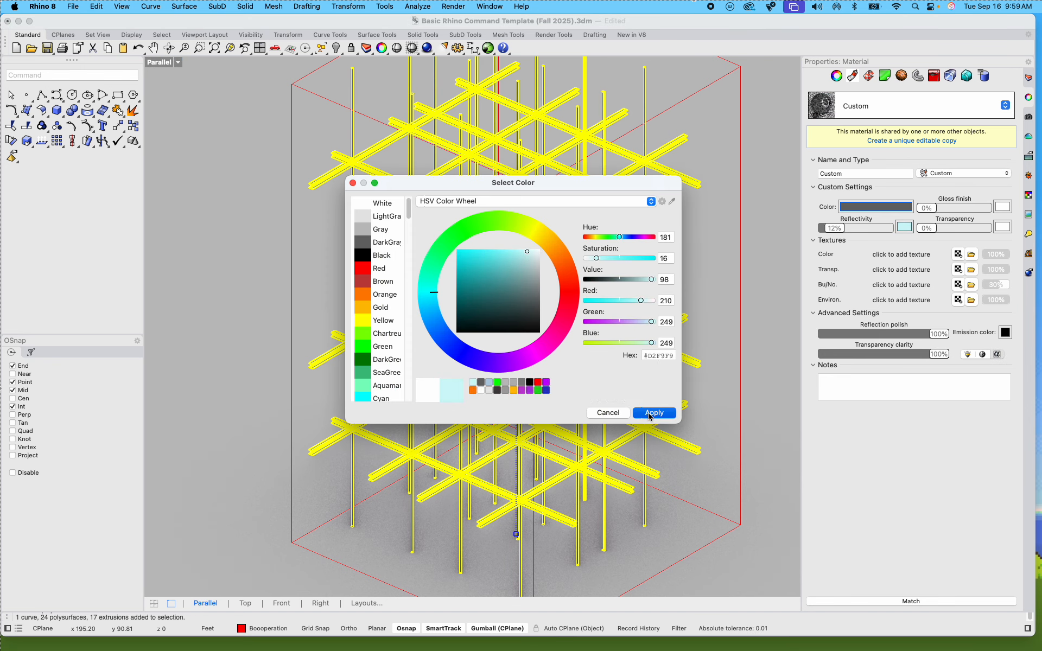
click(654, 413)
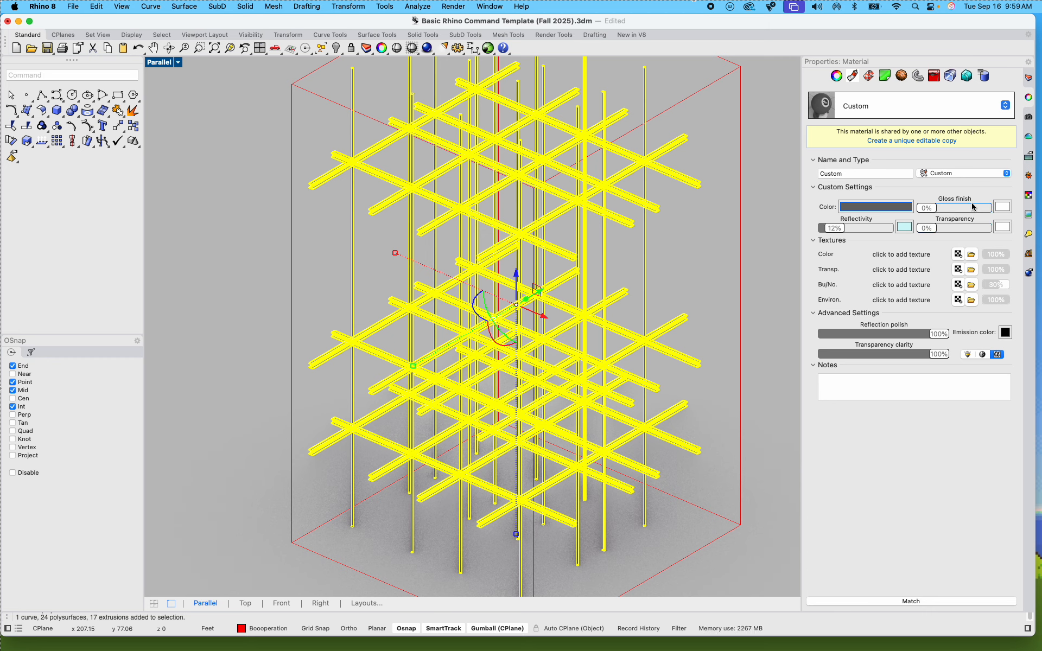
Step: Set the Custom material's gloss finish to 20%, deselect the frame and inspect the beams up close
drag(929, 209, 947, 208)
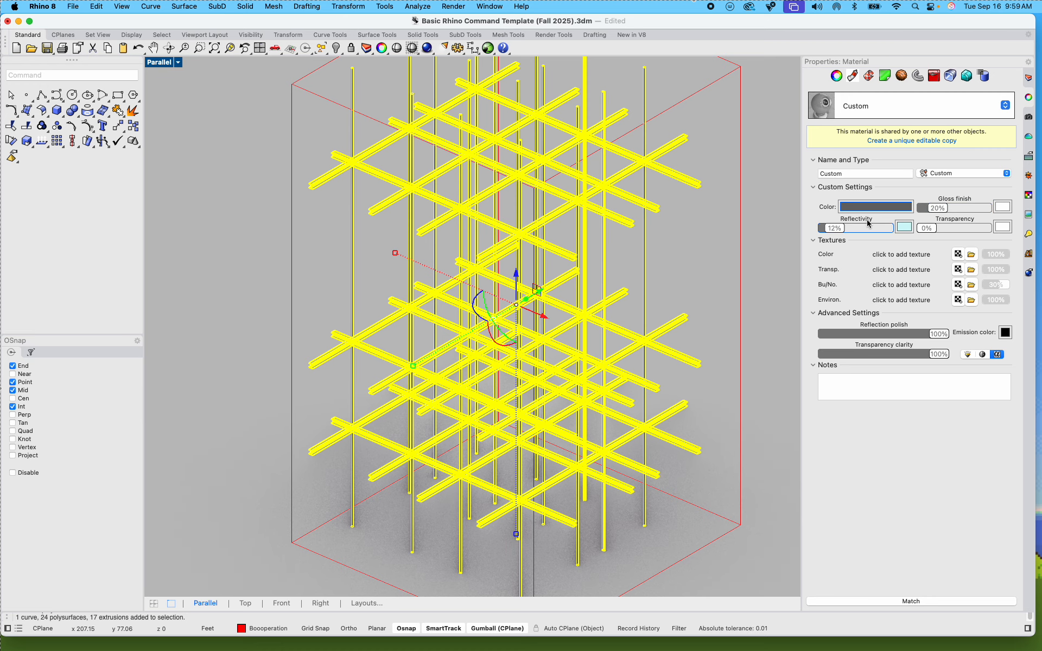
click(716, 251)
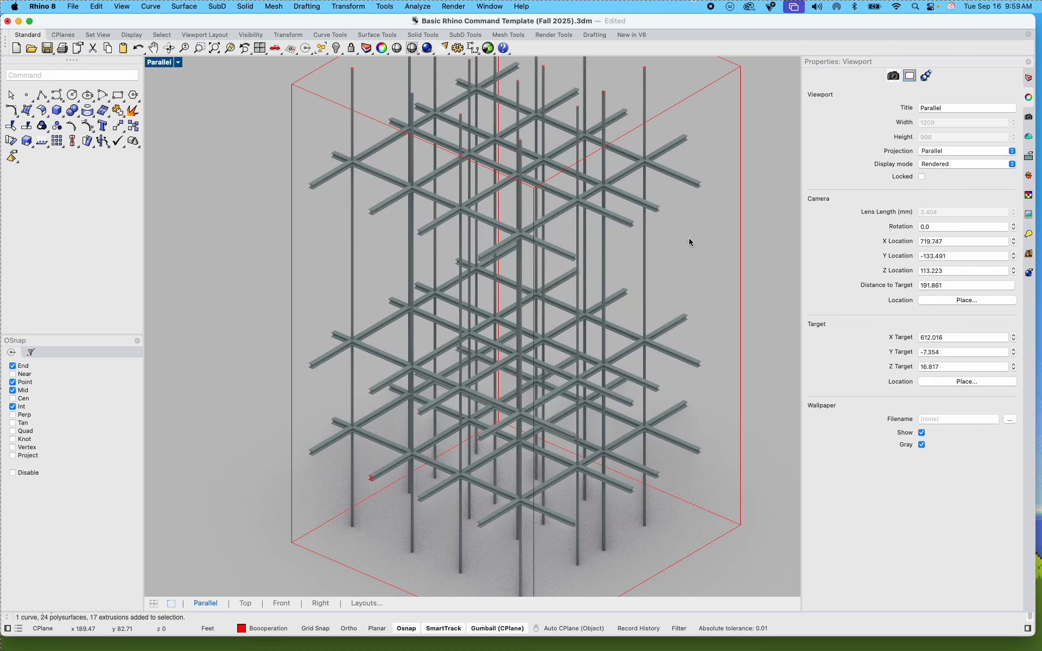
scroll(588, 235, up, 10)
right_drag(575, 220, 558, 206)
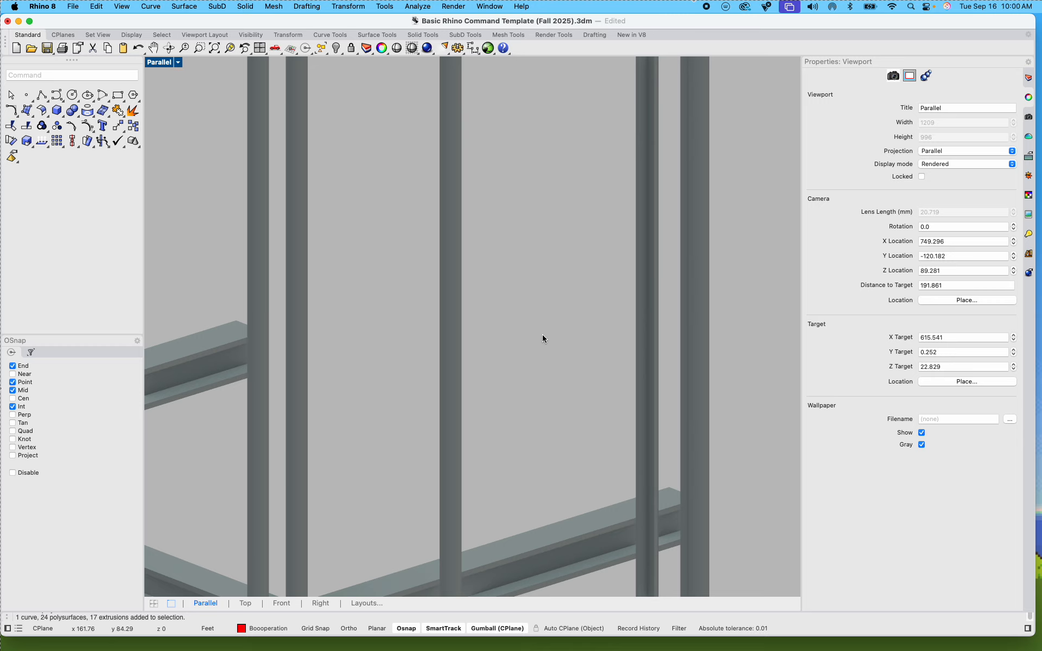
scroll(557, 375, down, 5)
scroll(507, 487, up, 6)
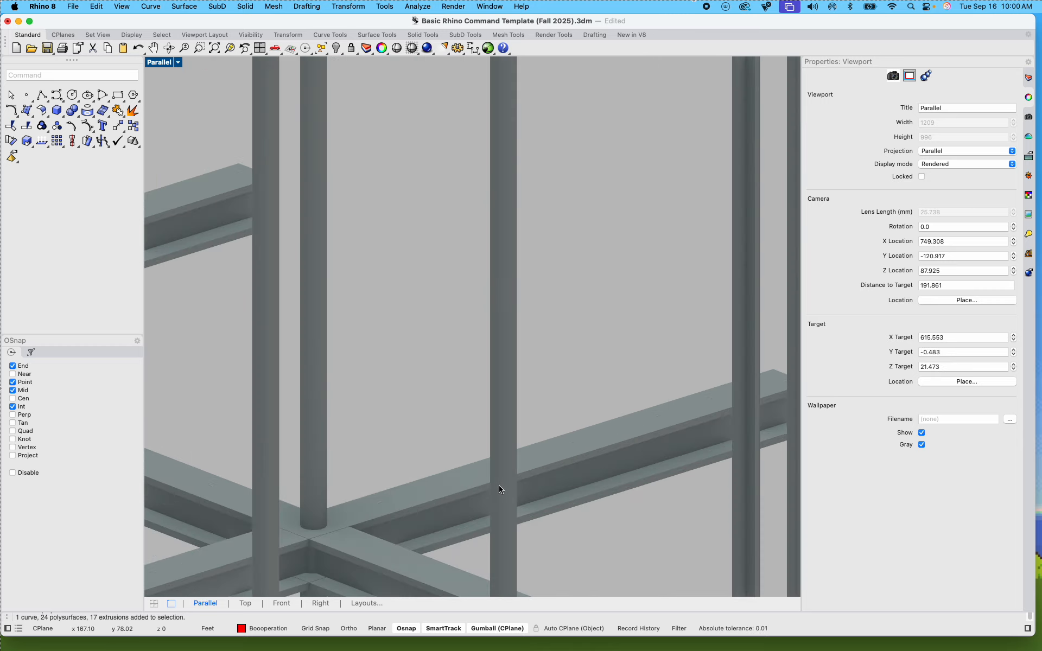
scroll(479, 508, down, 12)
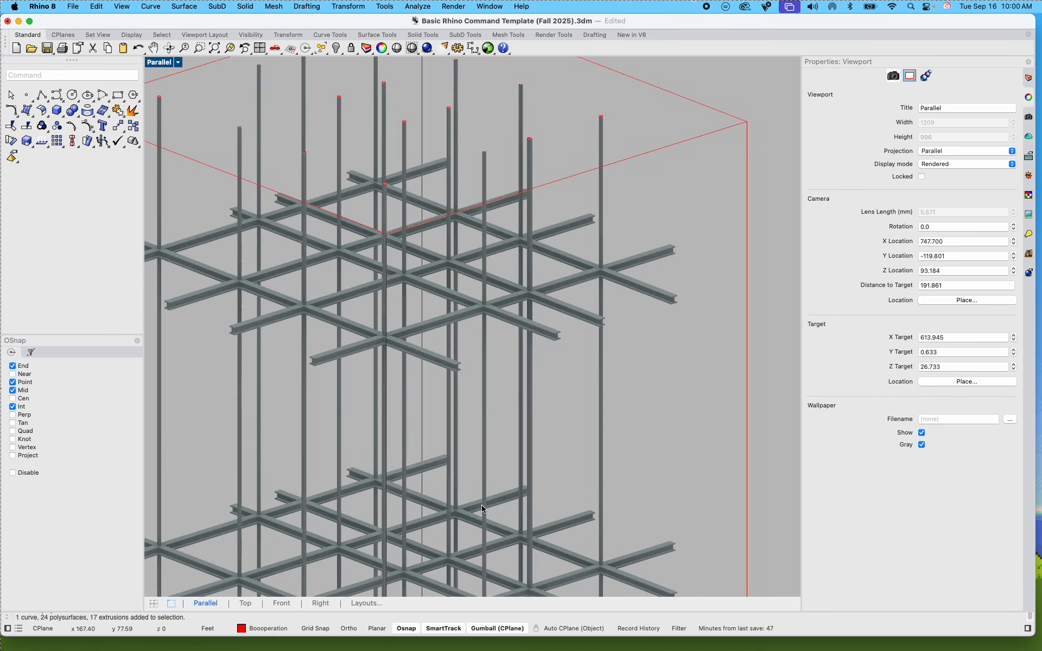
Step: Show the "Lines in comp…" layer to view the frame with the whole building, and hide the layer again
click(1028, 77)
click(909, 228)
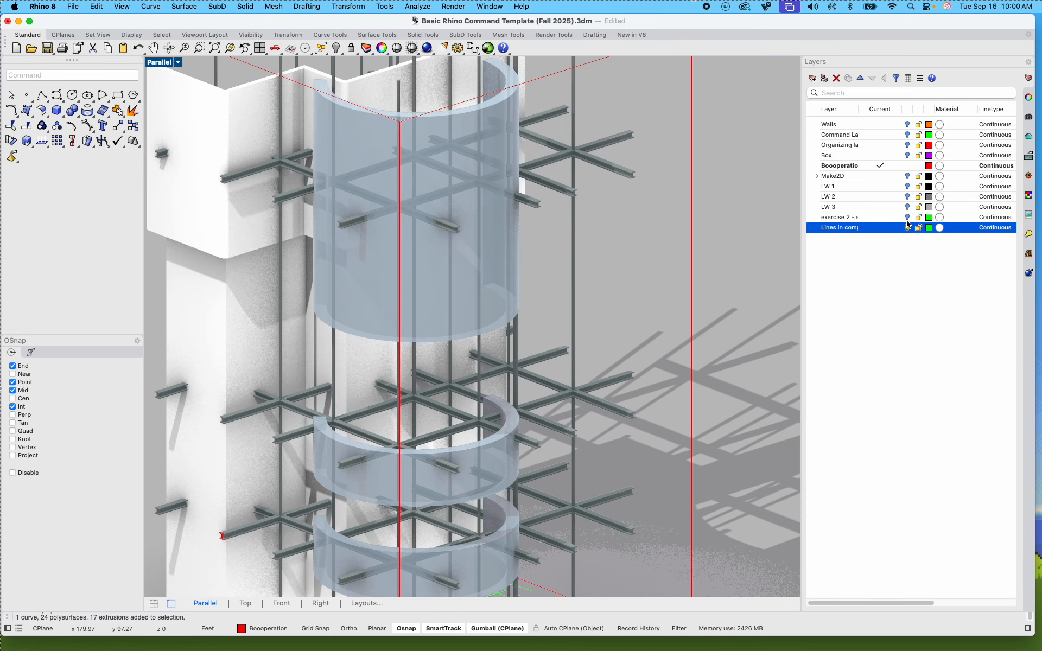
scroll(684, 271, down, 6)
shift+right_drag(674, 283, 653, 271)
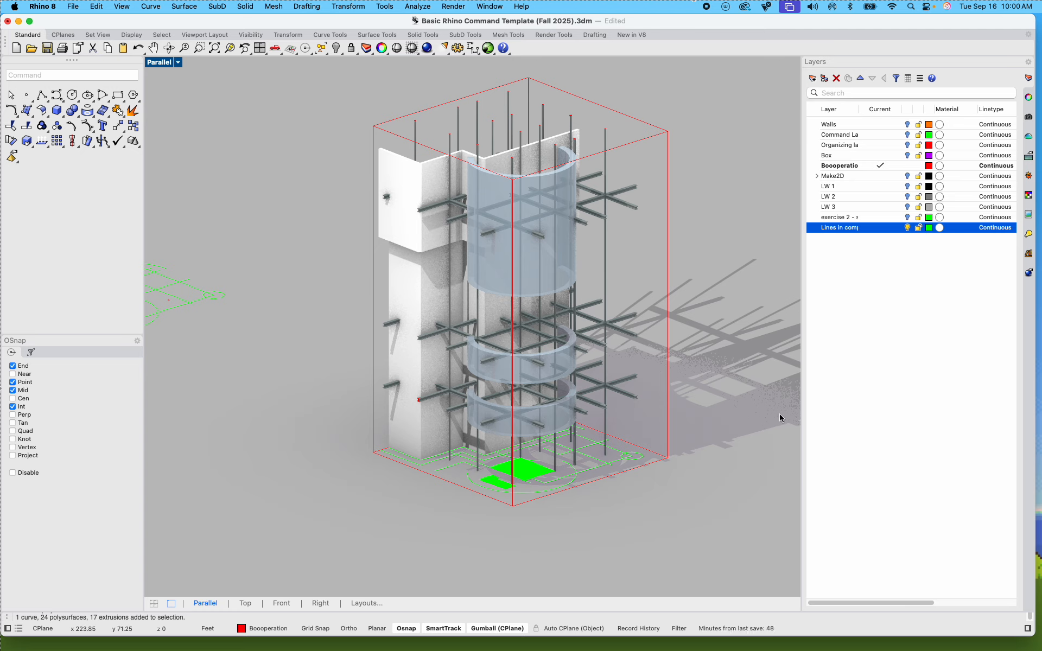
click(888, 166)
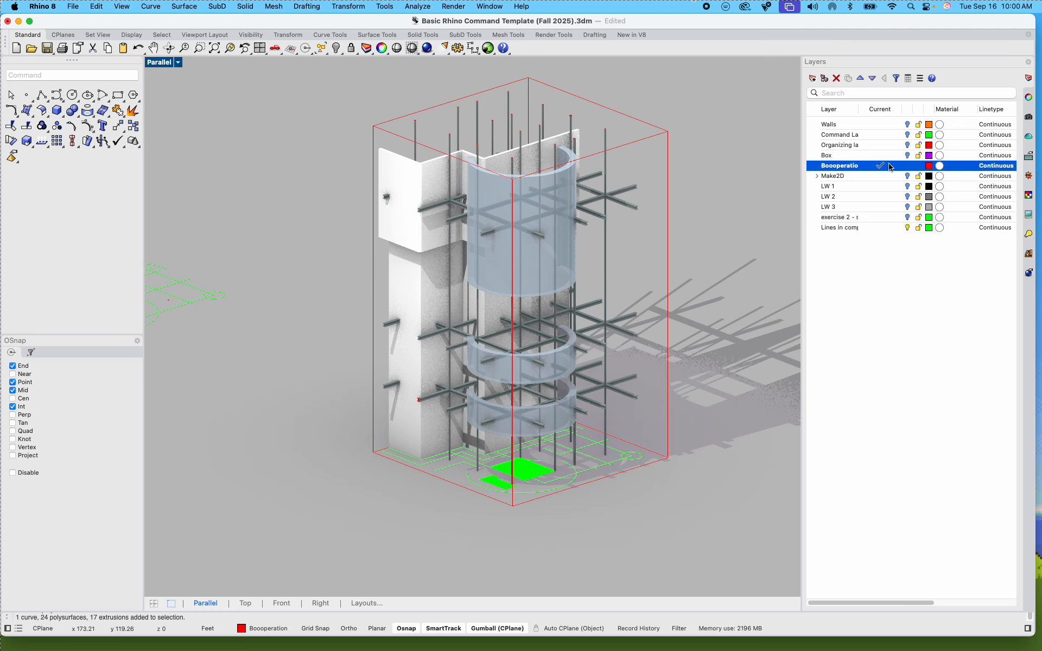
click(907, 228)
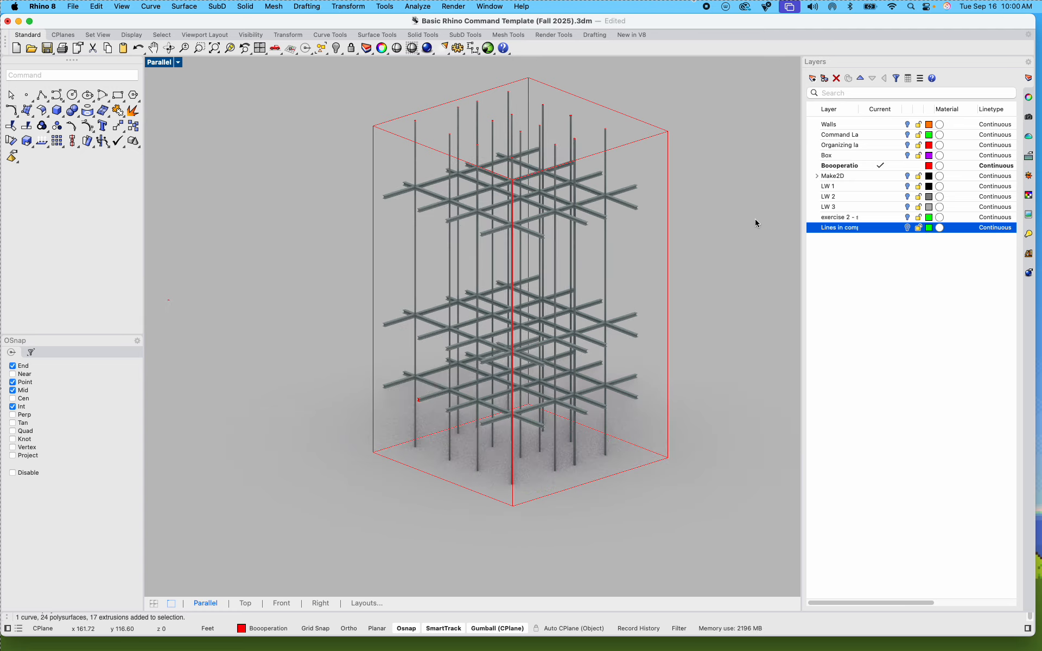
Step: Select all the frame's beams and columns and assign them a new Plastic material
right_drag(508, 389, 533, 410)
drag(579, 449, 410, 194)
right_drag(617, 243, 574, 311)
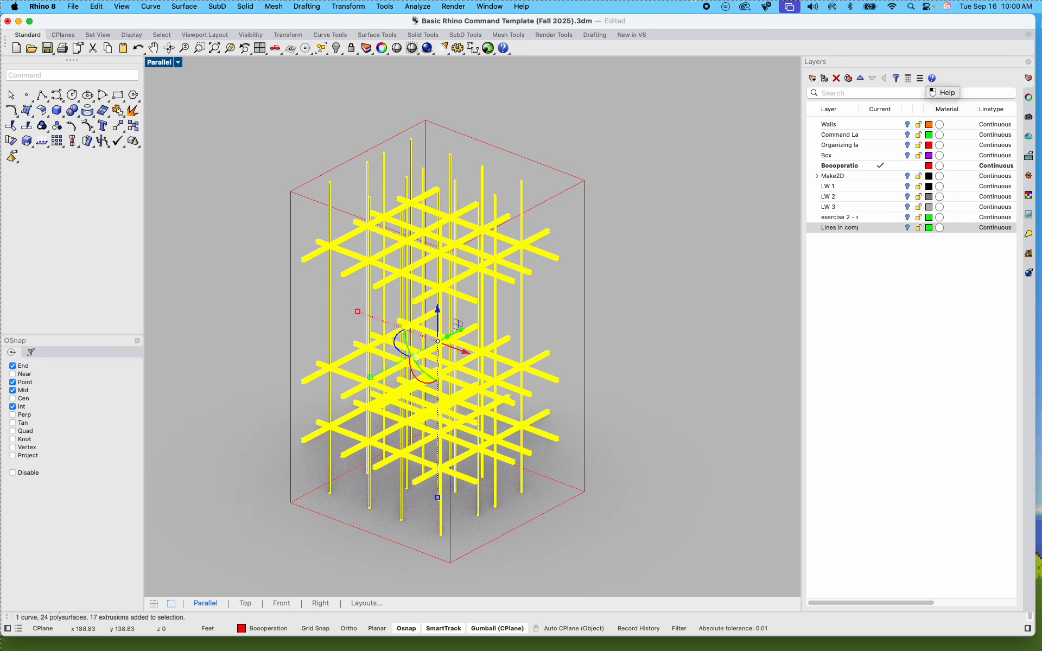
click(1029, 99)
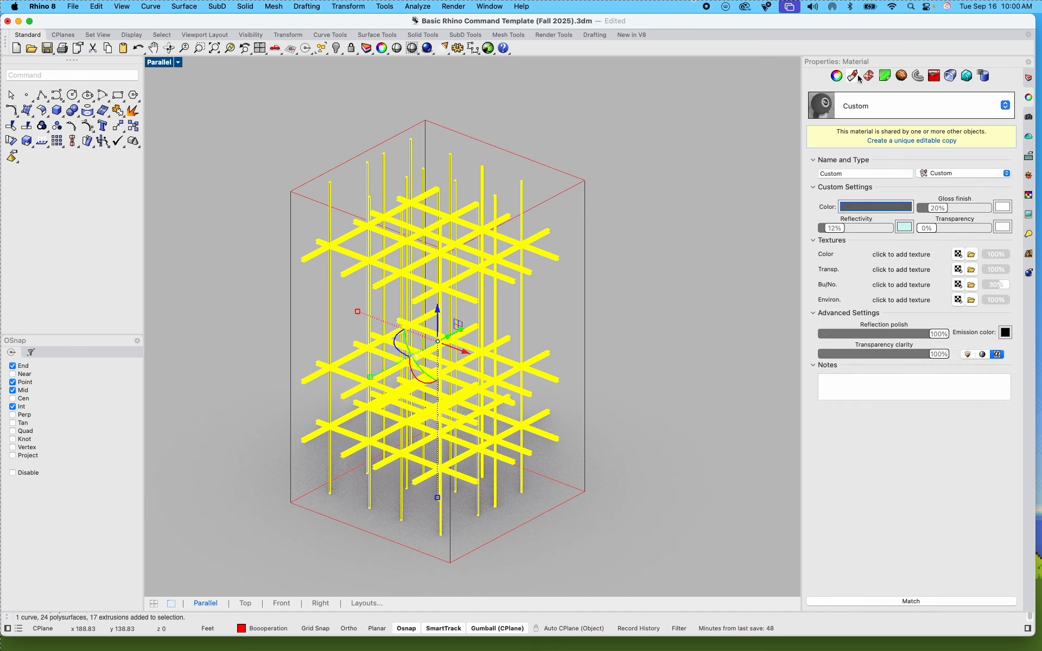
click(871, 101)
click(862, 149)
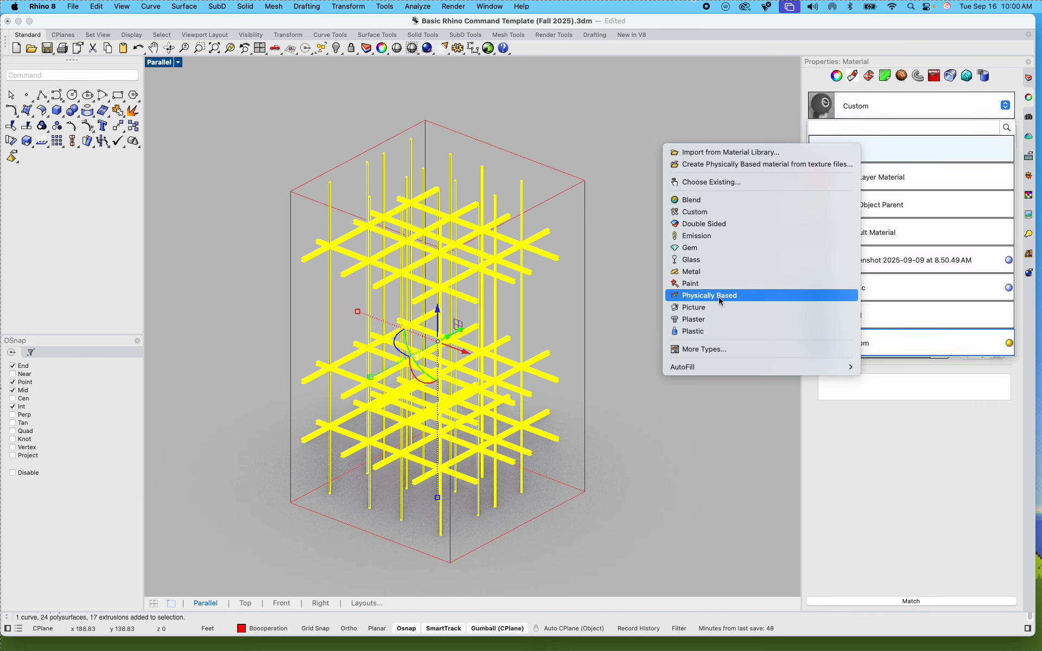
click(715, 331)
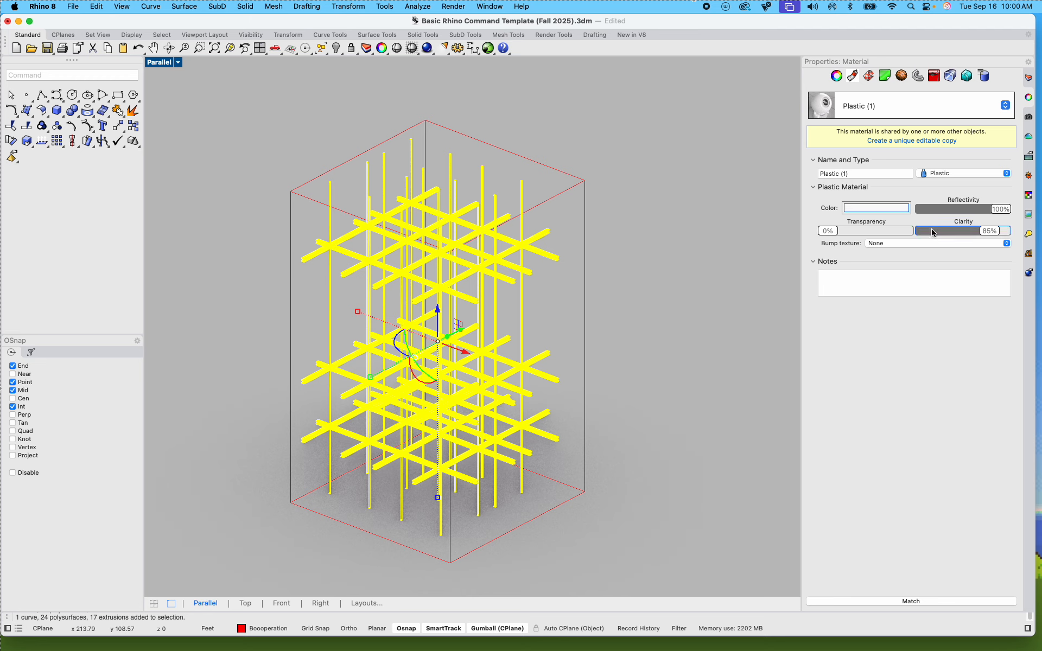
Step: Set the plastic material's color to pale yellow #EFE696 and its bump texture to Leather
click(890, 209)
mouse_move(550, 237)
mouse_down()
mouse_move(541, 231)
mouse_move(509, 256)
mouse_up()
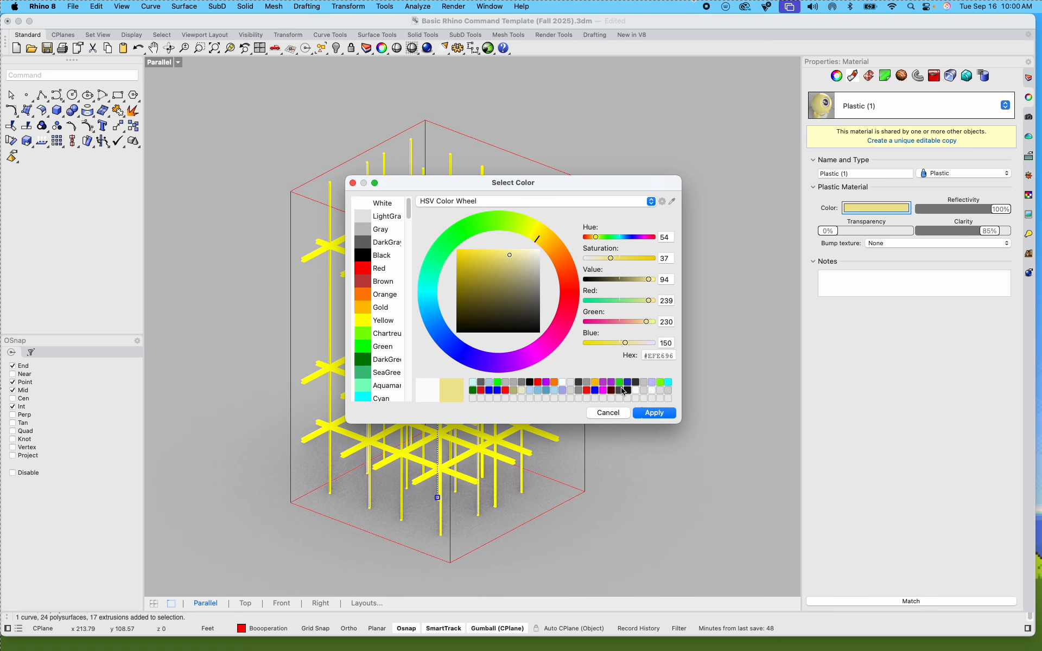
click(644, 412)
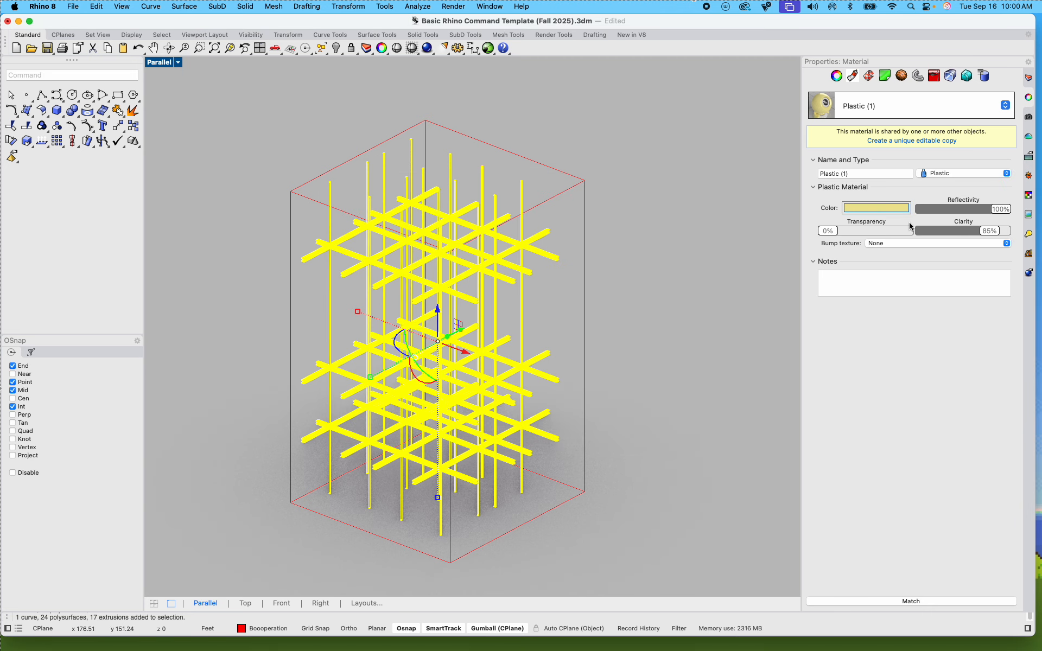
click(980, 243)
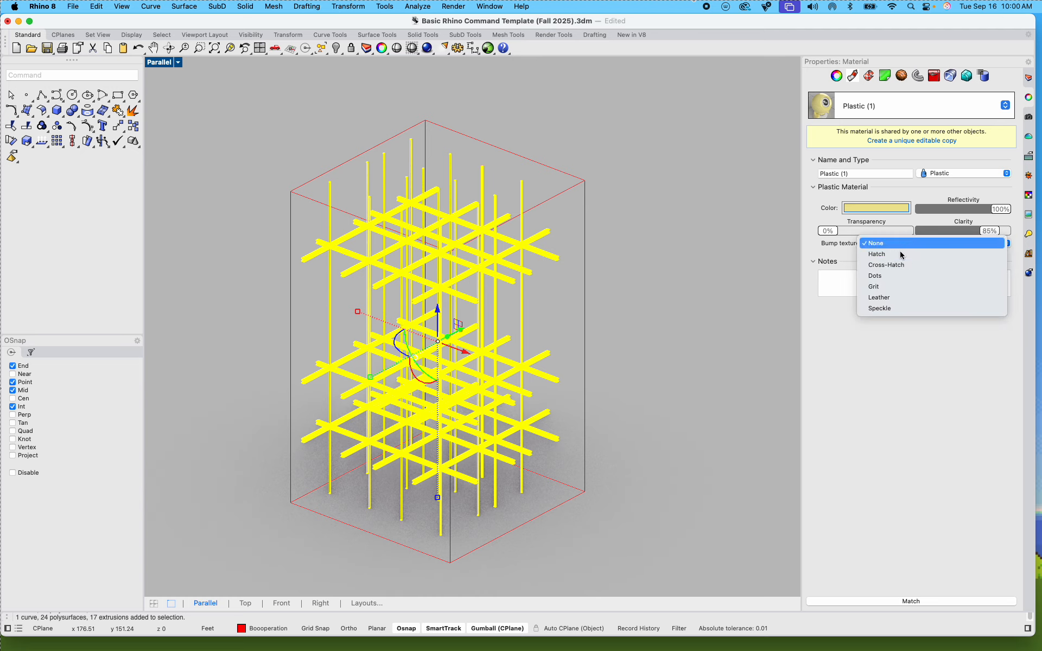
click(894, 299)
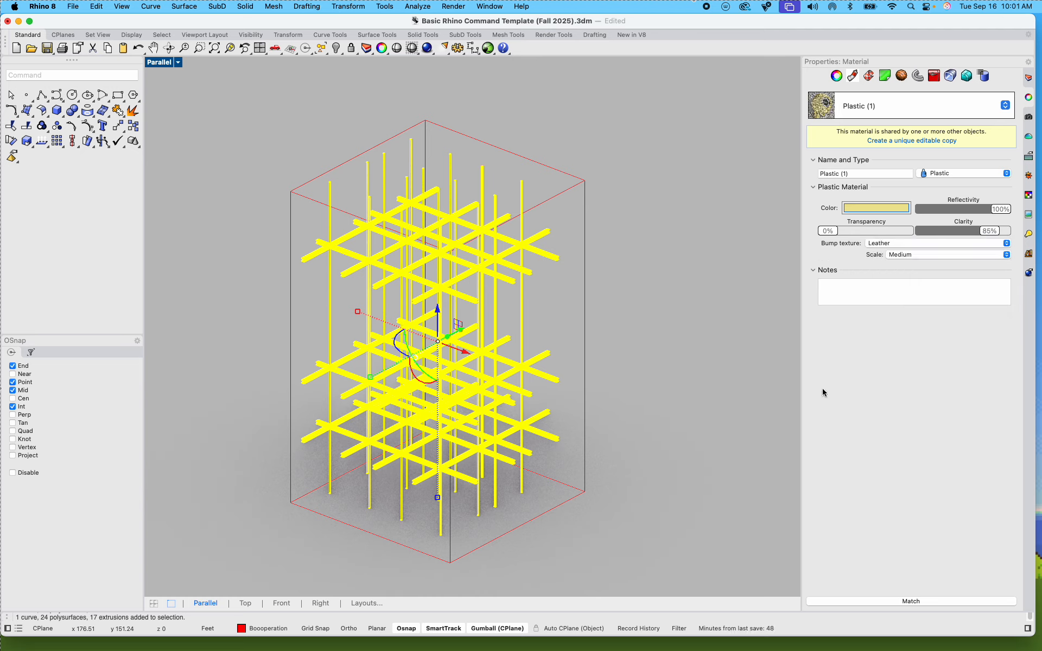
Step: Lower the plastic material's reflectivity to 0% and its clarity to 28%, and deselect the frame
scroll(632, 382, up, 5)
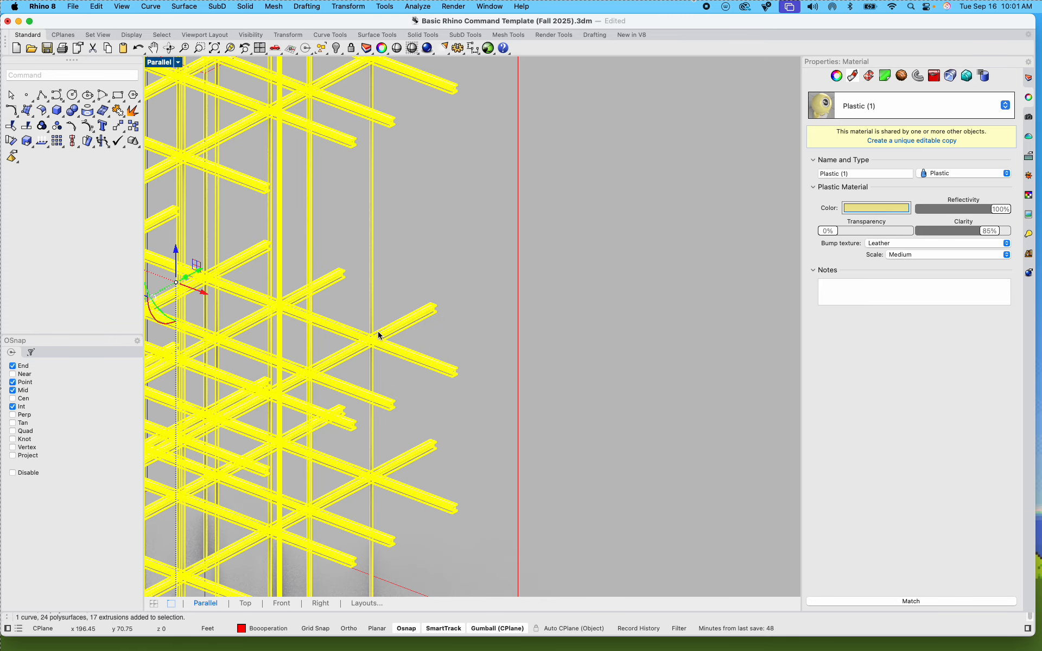
scroll(379, 334, up, 10)
shift+right_drag(385, 349, 291, 288)
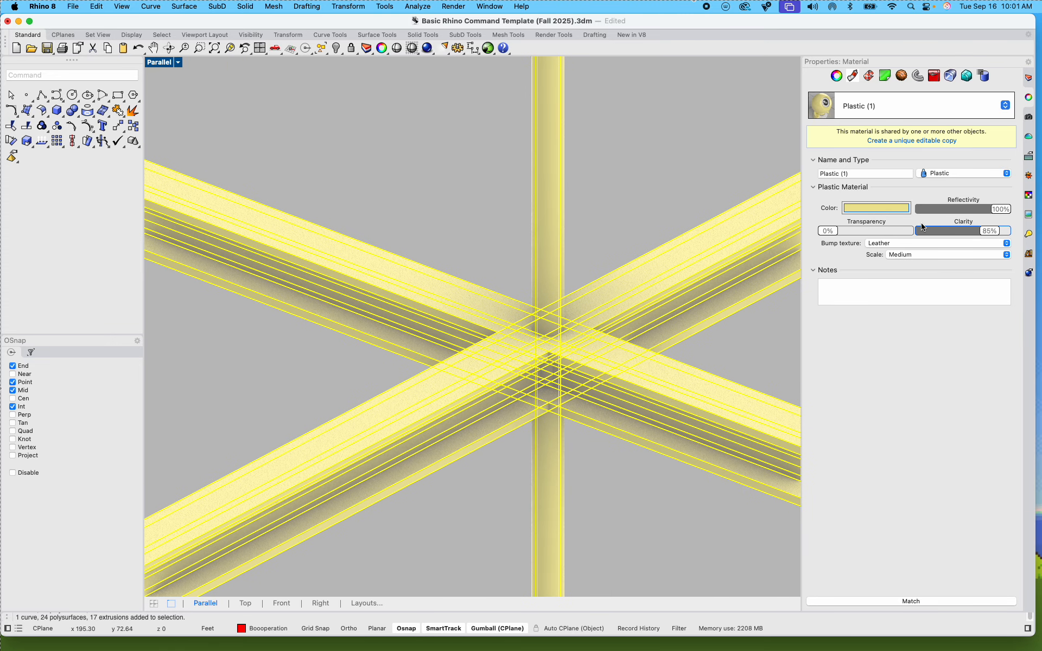
drag(988, 210, 940, 222)
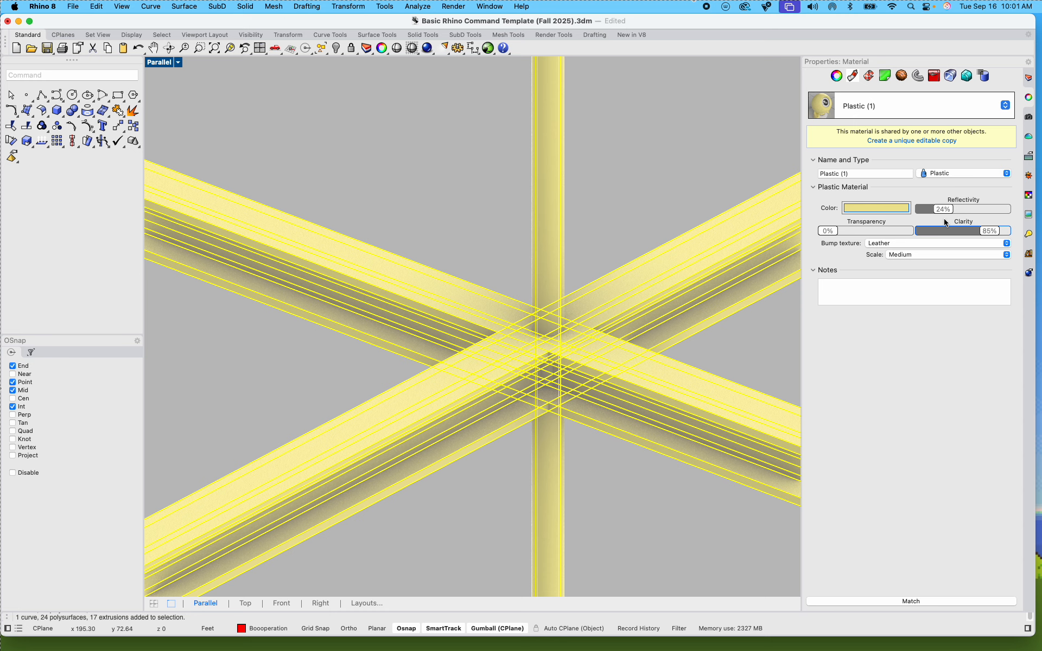
drag(938, 212, 916, 214)
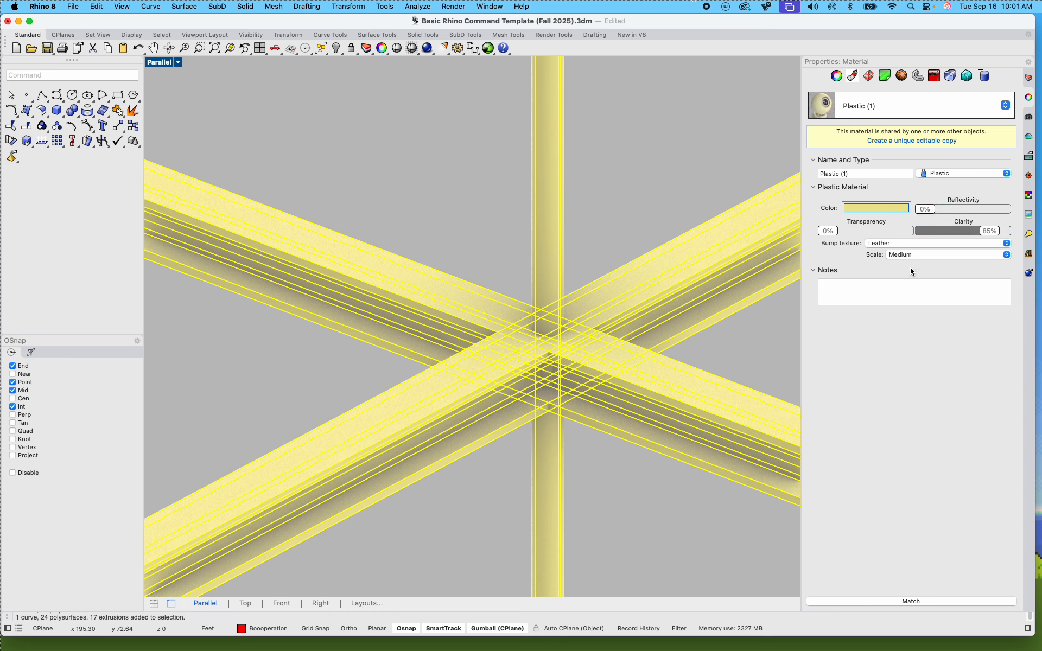
click(988, 233)
drag(987, 234, 945, 234)
click(661, 195)
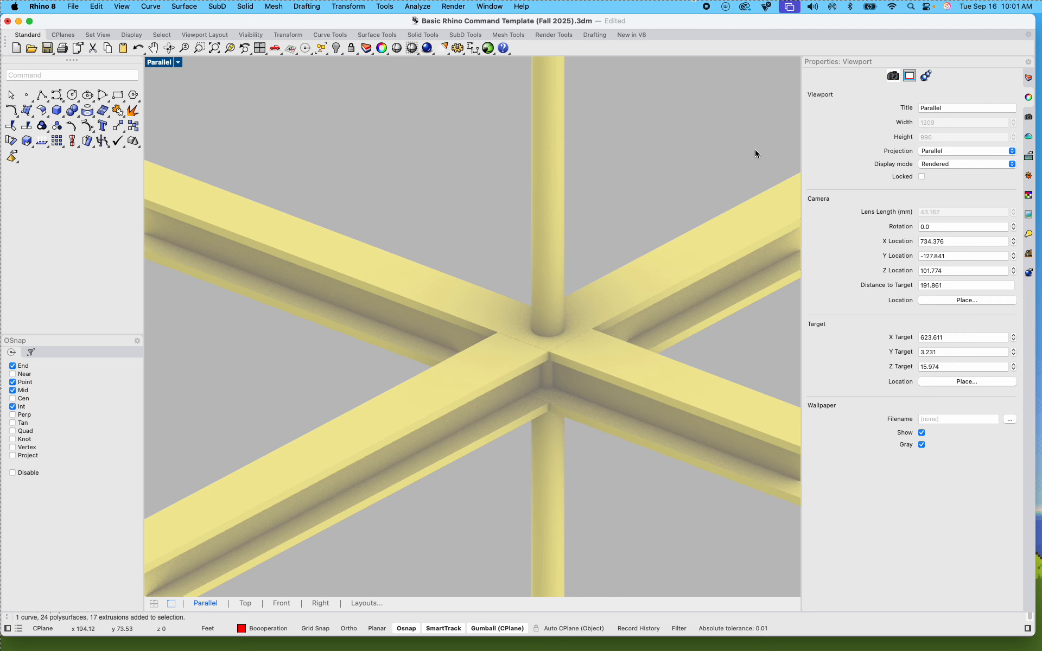
Step: Select one beam and change the shared plastic material's color to muted beige #C7C3AA
click(725, 263)
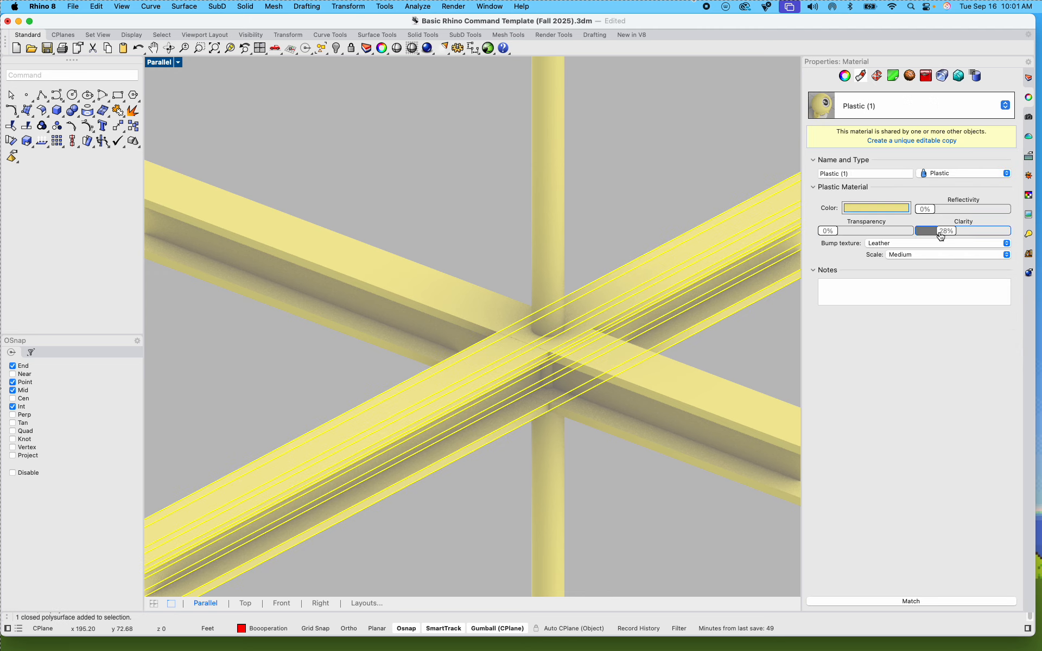
click(896, 208)
drag(522, 258, 527, 262)
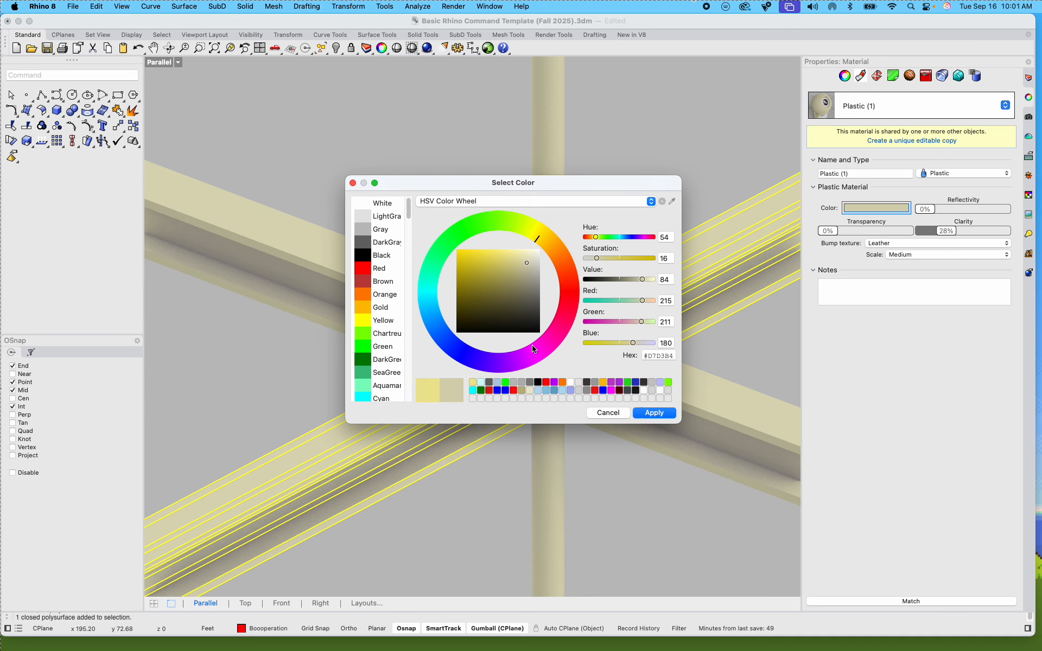
drag(527, 262, 527, 267)
click(539, 237)
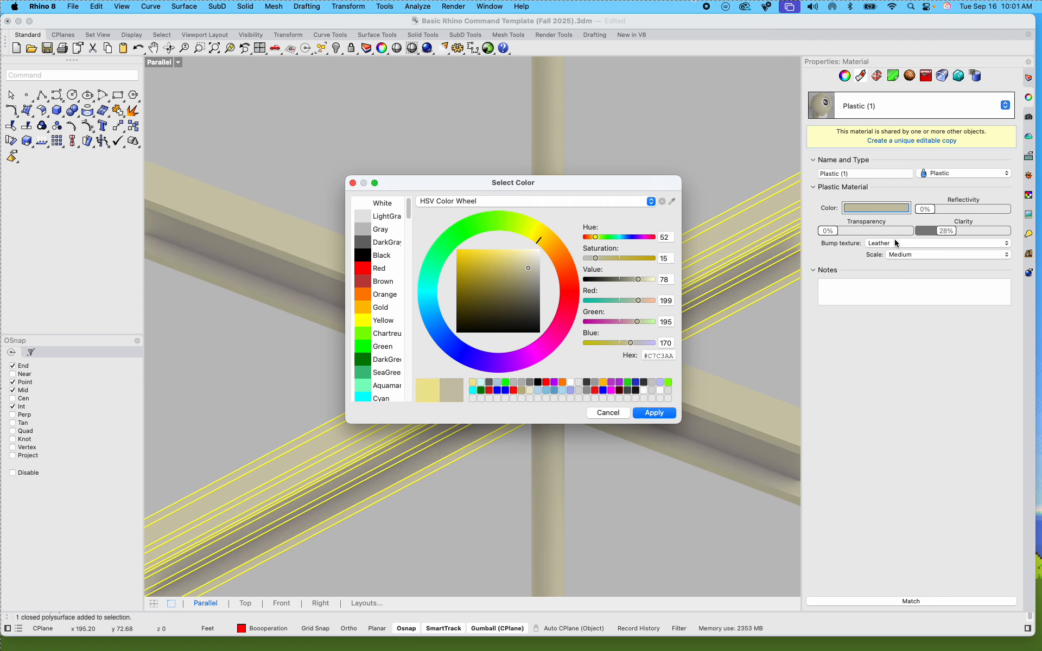
click(645, 415)
click(649, 217)
Step: Show the "Lines in comp…" layer and view the beige frame together with the walls and curved panels
scroll(648, 226, down, 20)
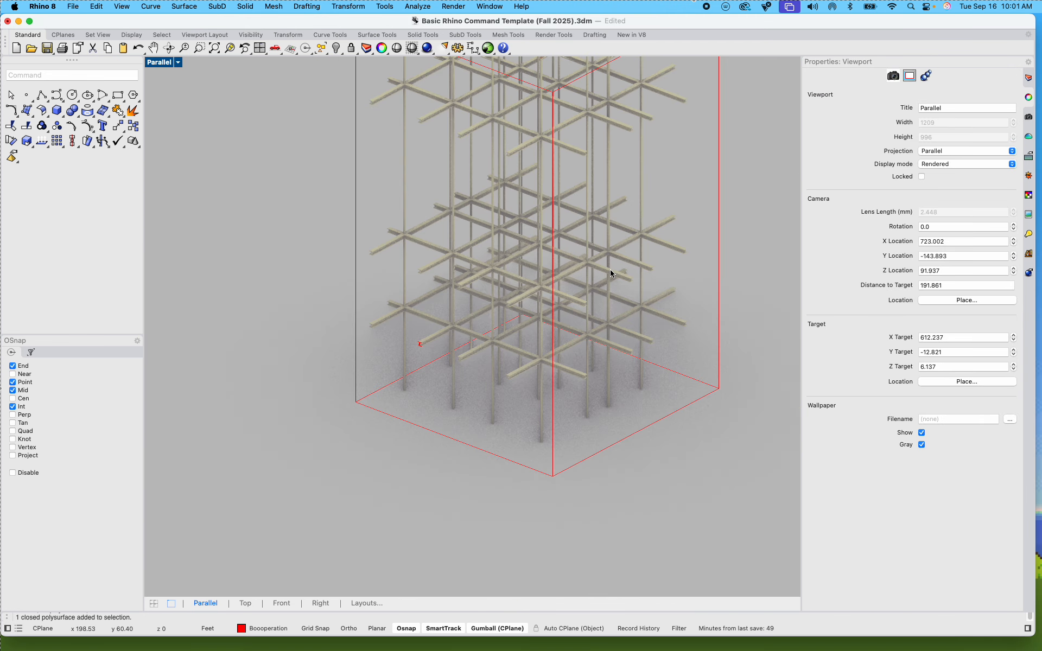
shift+right_drag(640, 296, 641, 392)
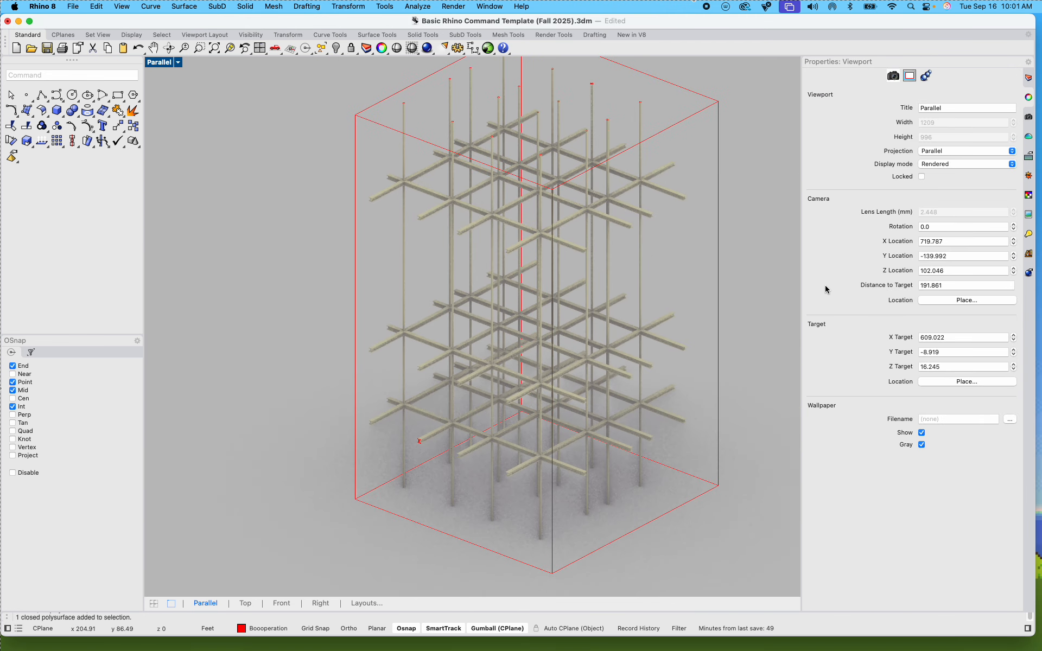
click(1030, 79)
click(908, 227)
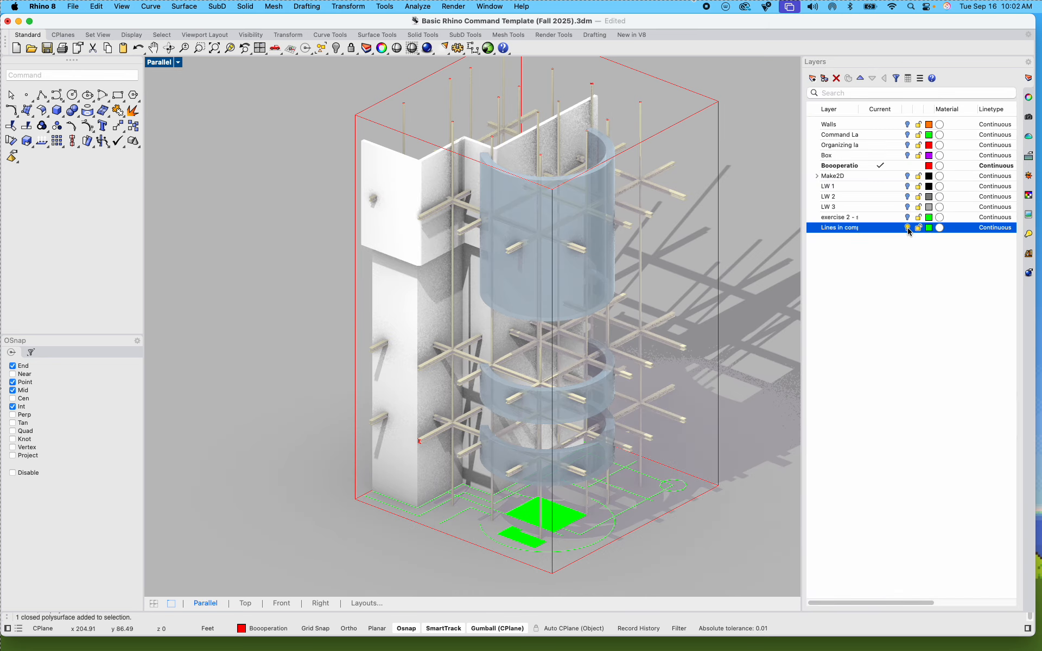
right_drag(775, 286, 685, 335)
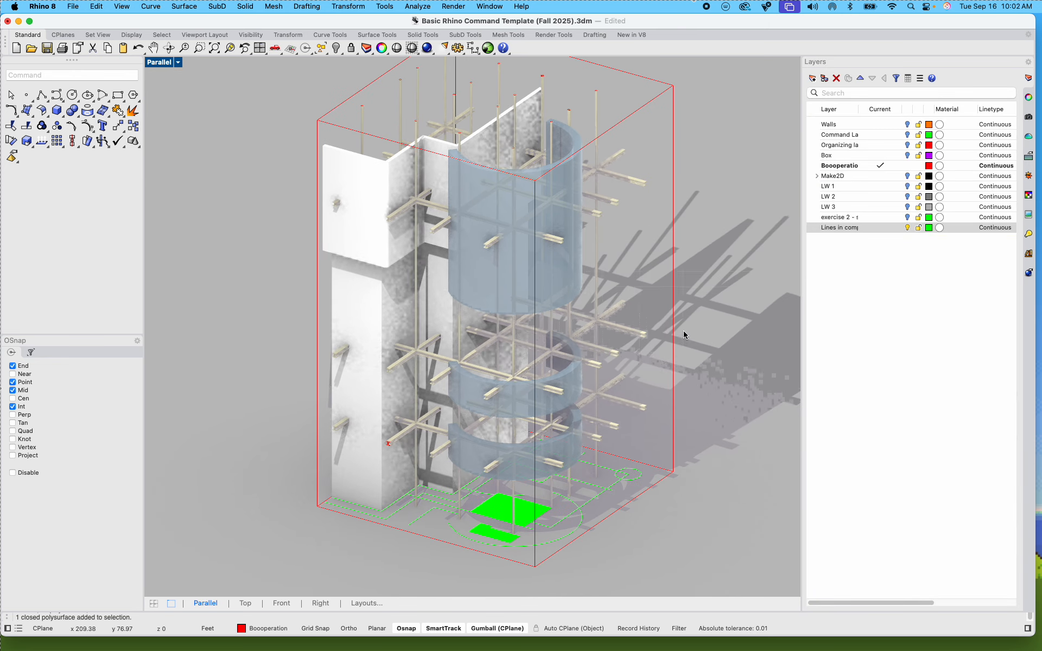
Step: Assign a new Plaster material to the tall wall and the upper wall, keeping Plaster as the material type
click(375, 304)
shift+click(376, 189)
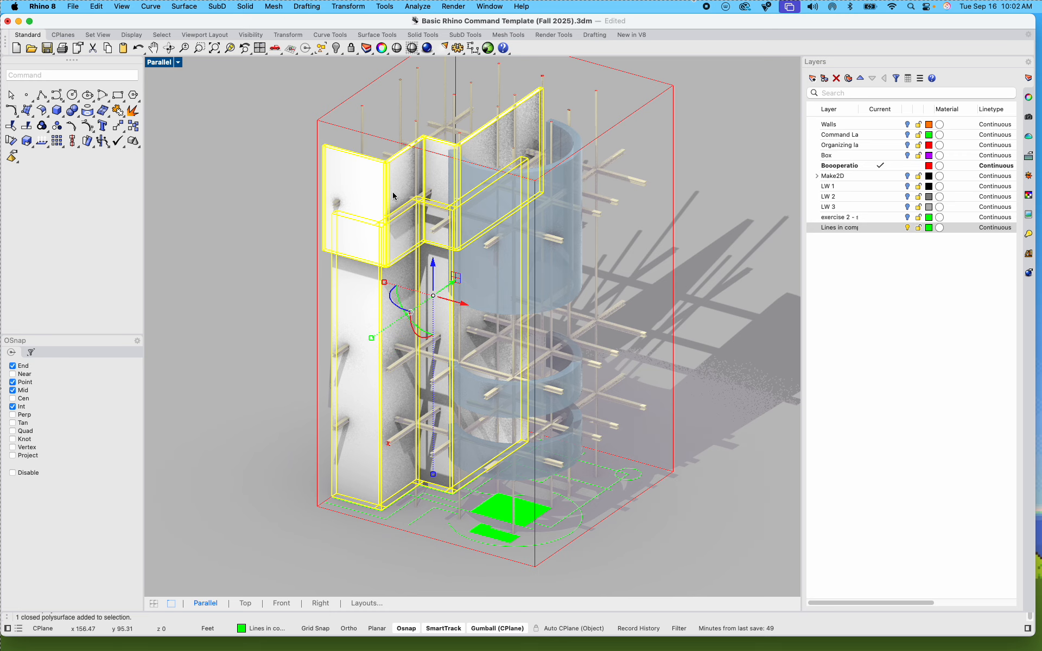
click(1029, 98)
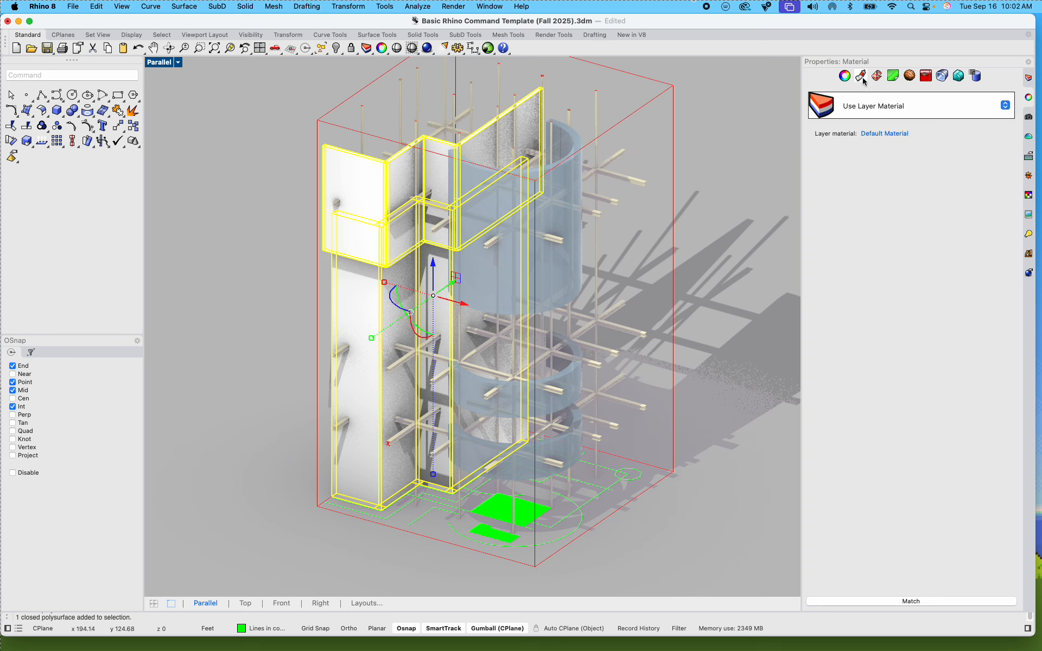
click(864, 107)
click(860, 150)
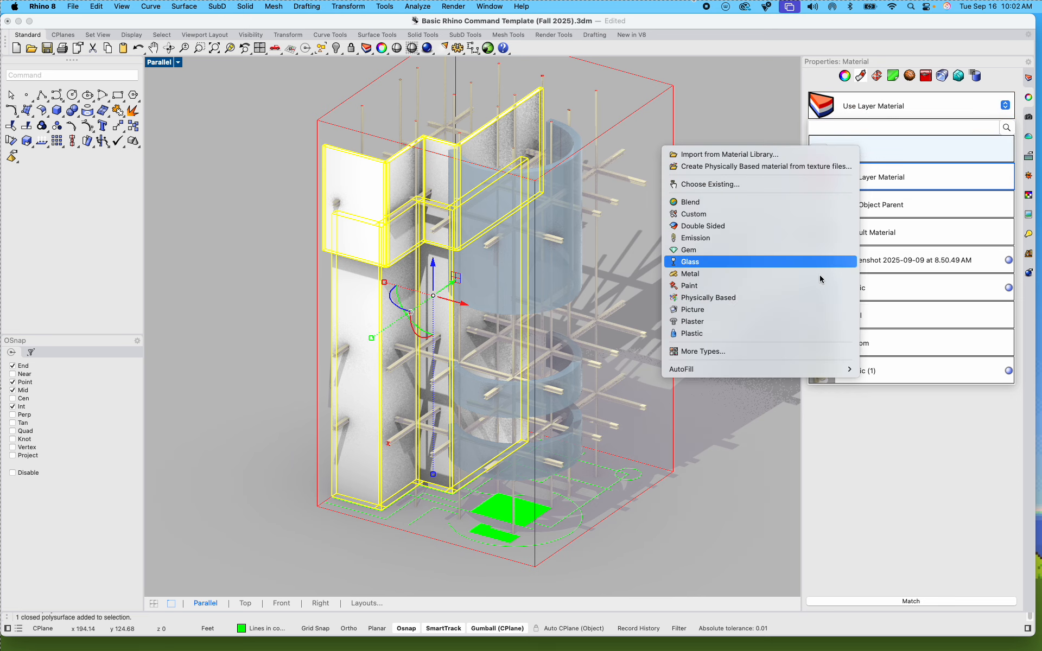
click(700, 322)
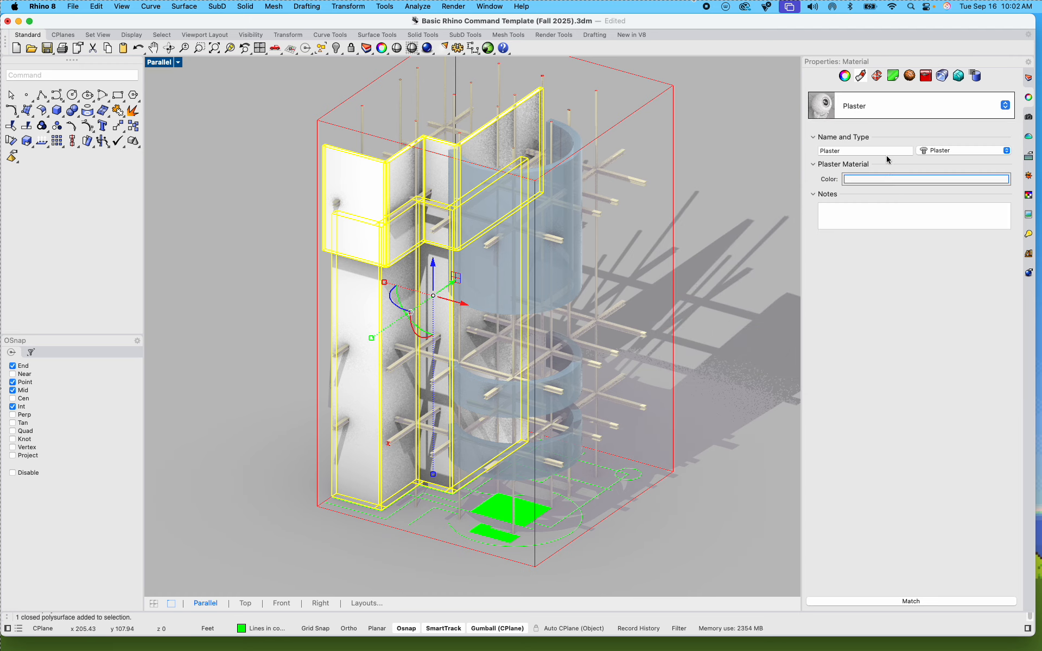
click(953, 152)
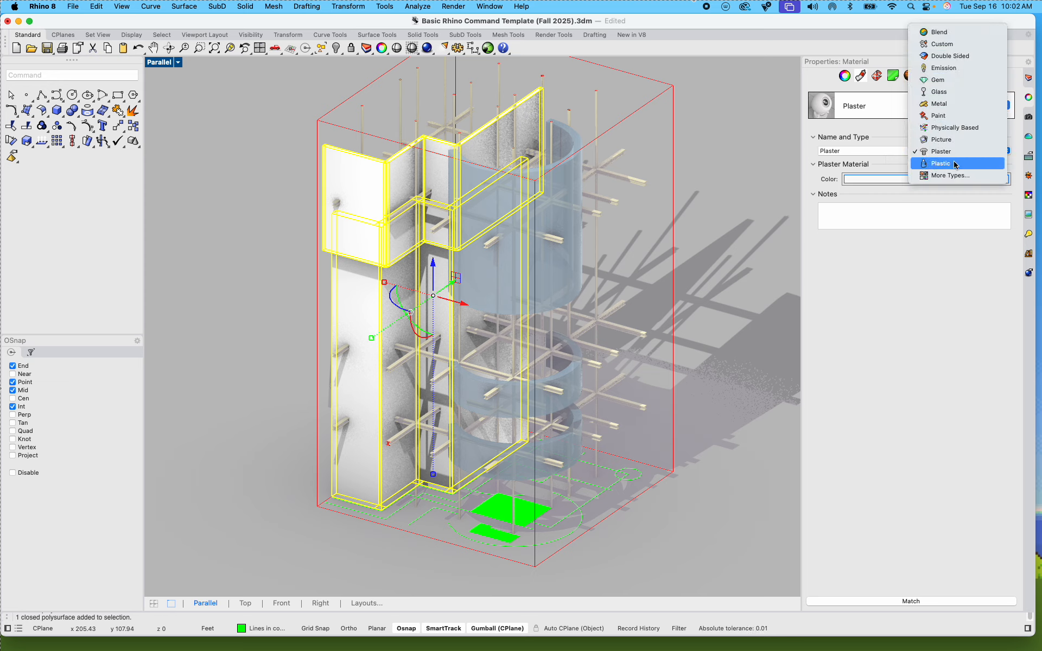
click(953, 153)
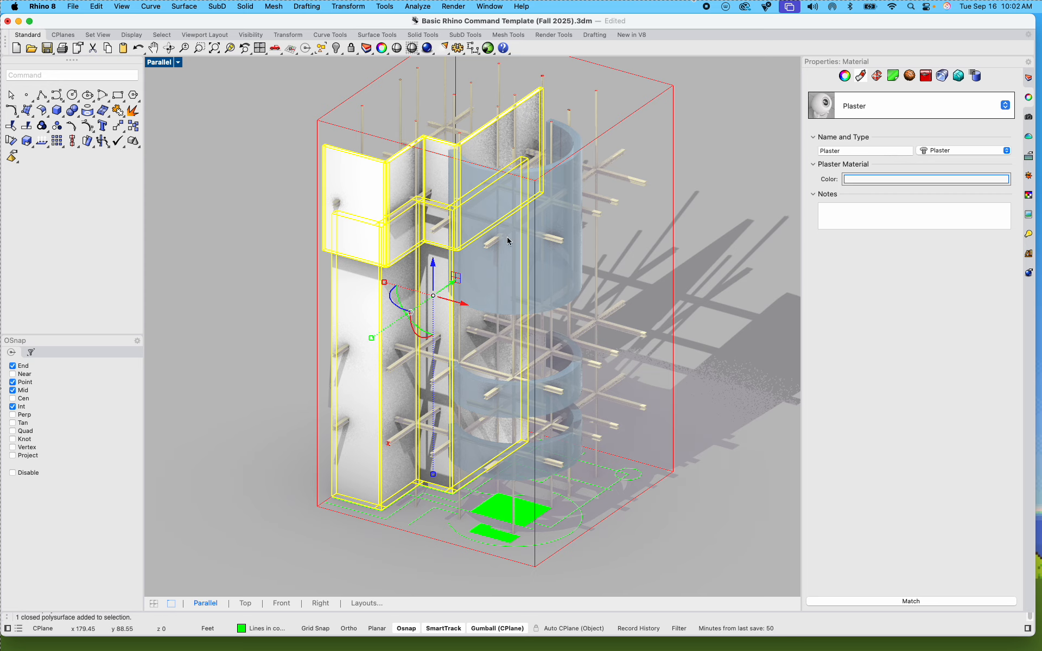
Step: Set the walls' plaster color to LightGray #E6E6E6, leave the material notes empty, and deselect the walls
click(869, 178)
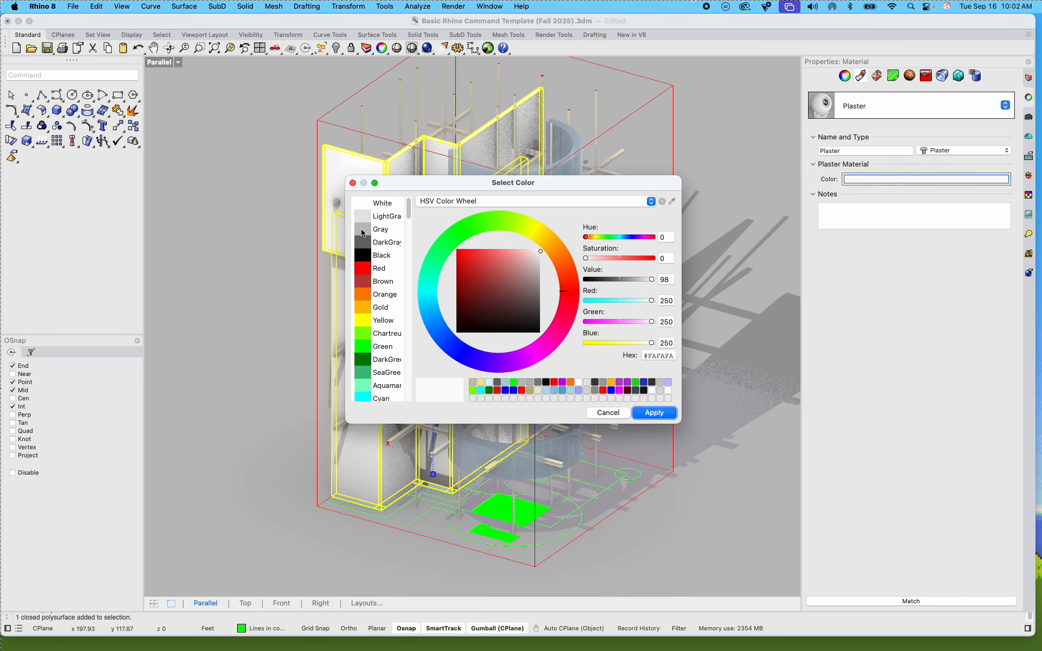
click(362, 228)
click(362, 217)
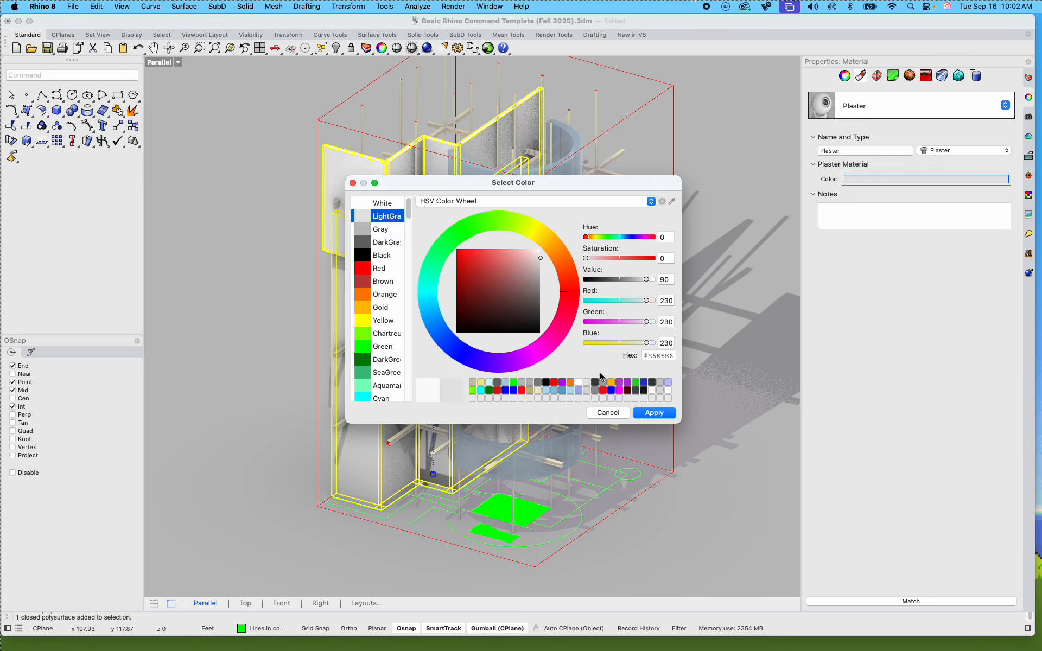
click(655, 413)
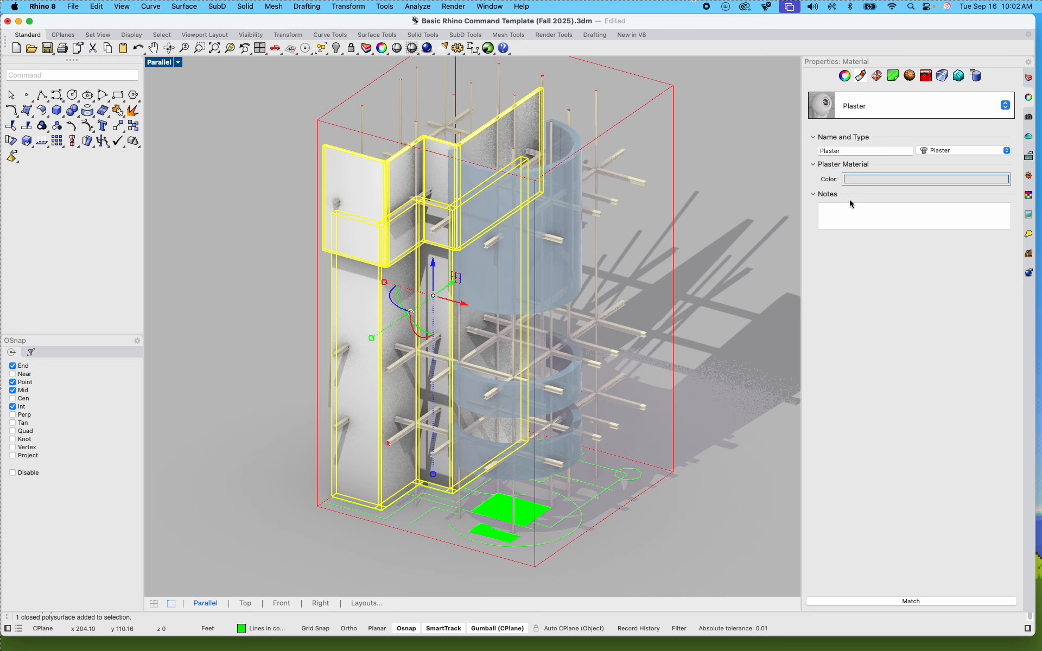
click(845, 216)
text(C)
key(BackSpace)
key(BackSpace)
key(BackSpace)
click(683, 260)
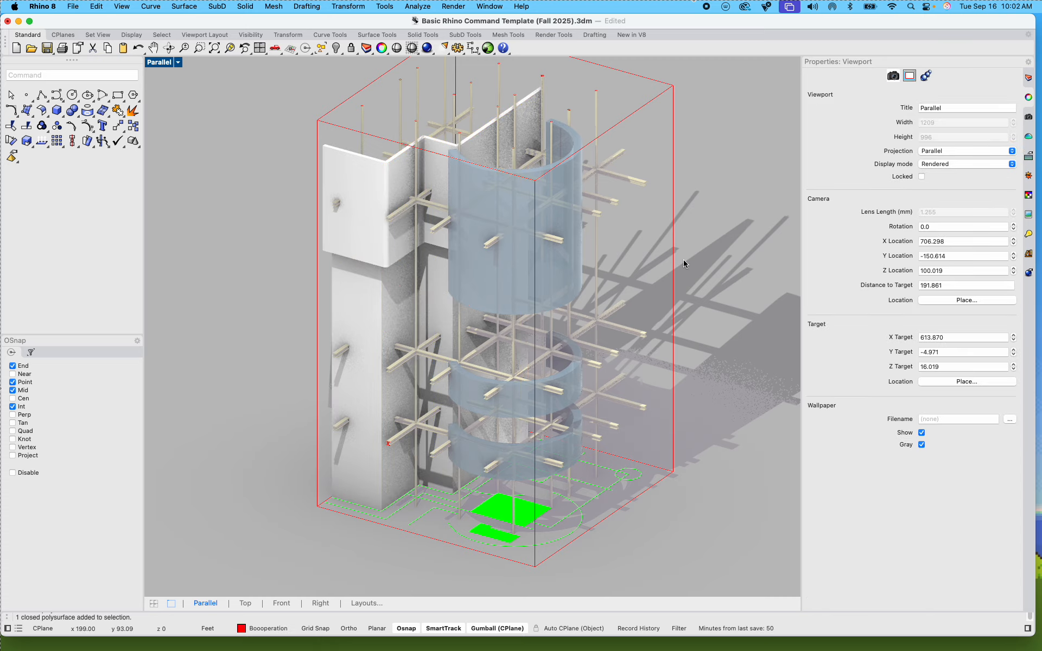
Step: Examine the plaster walls together with the columns, beams and curved panels, close up and from an elevated angle
right_drag(684, 261, 458, 296)
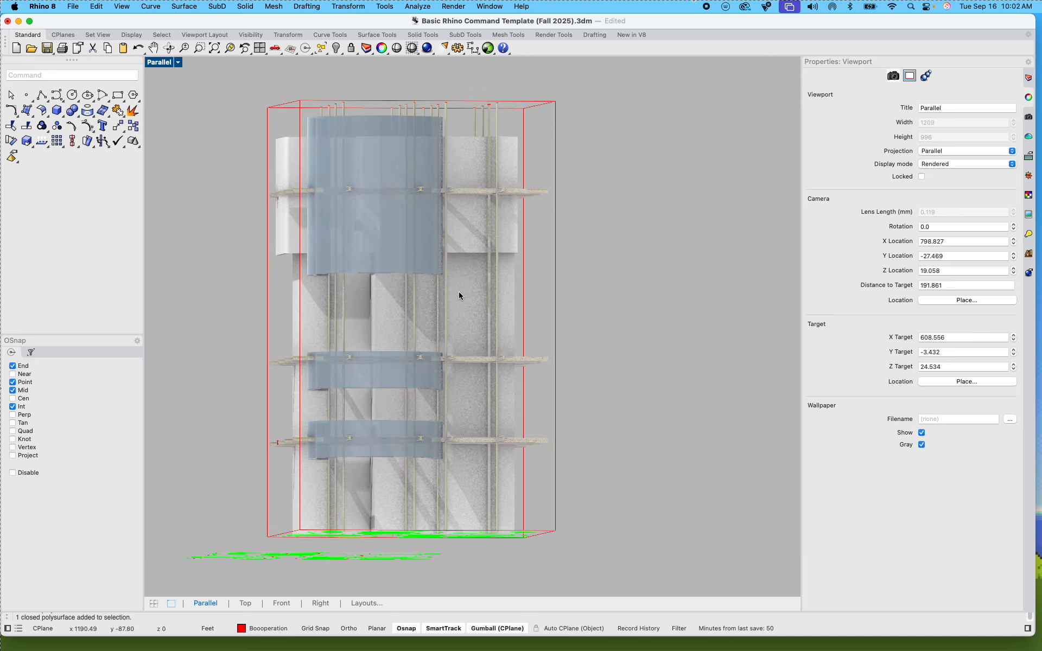
scroll(457, 296, up, 5)
scroll(457, 294, down, 10)
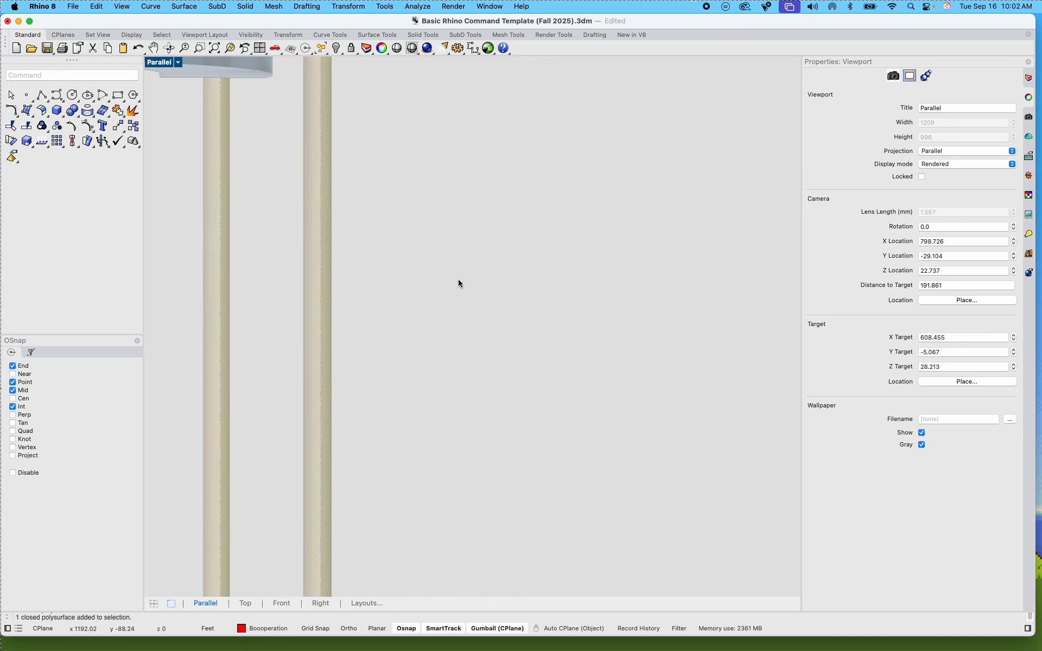
shift+right_drag(442, 337, 565, 320)
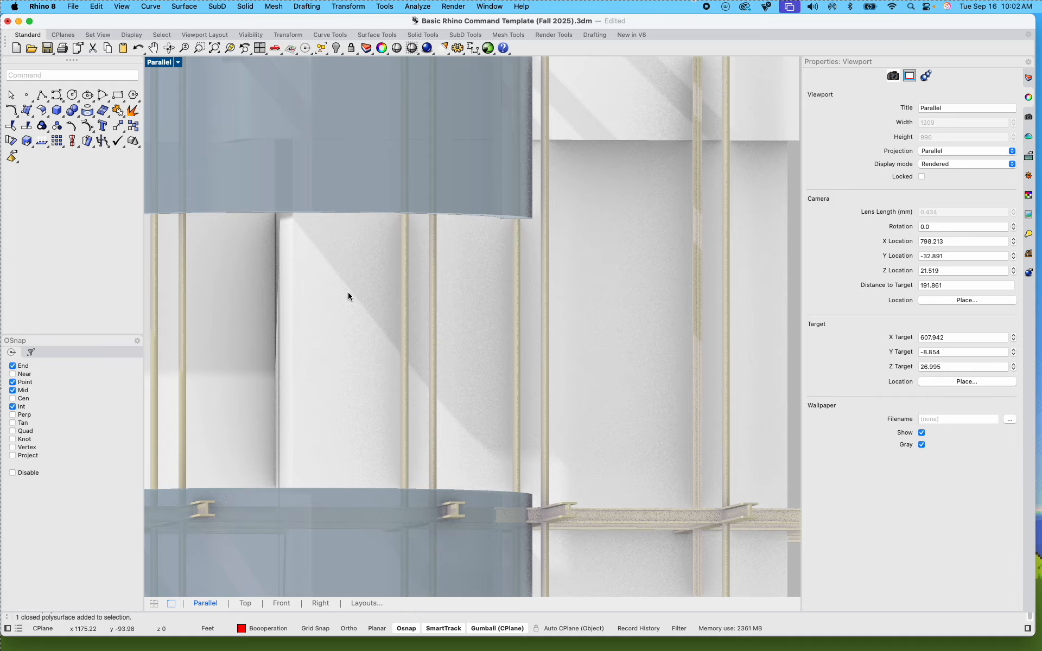
scroll(363, 282, down, 12)
shift+right_drag(367, 288, 301, 274)
right_drag(306, 318, 431, 259)
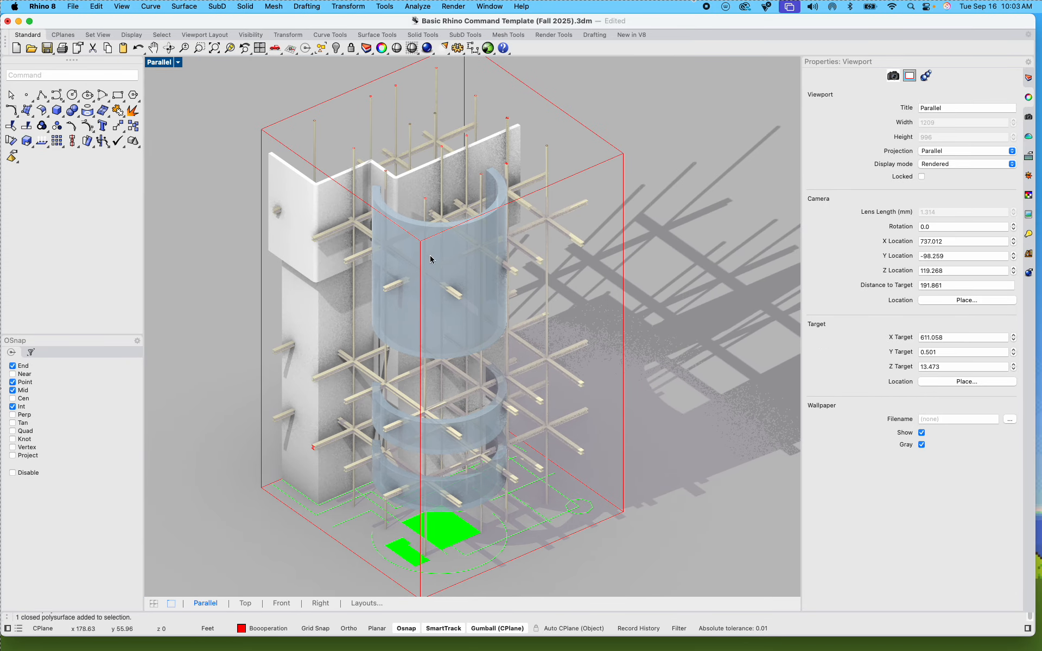
Step: Check the exercise brief in Miro, return to Rhino, and show the Parallel view maximized in Shaded display mode
double_click(168, 62)
key(ctrl+Left)
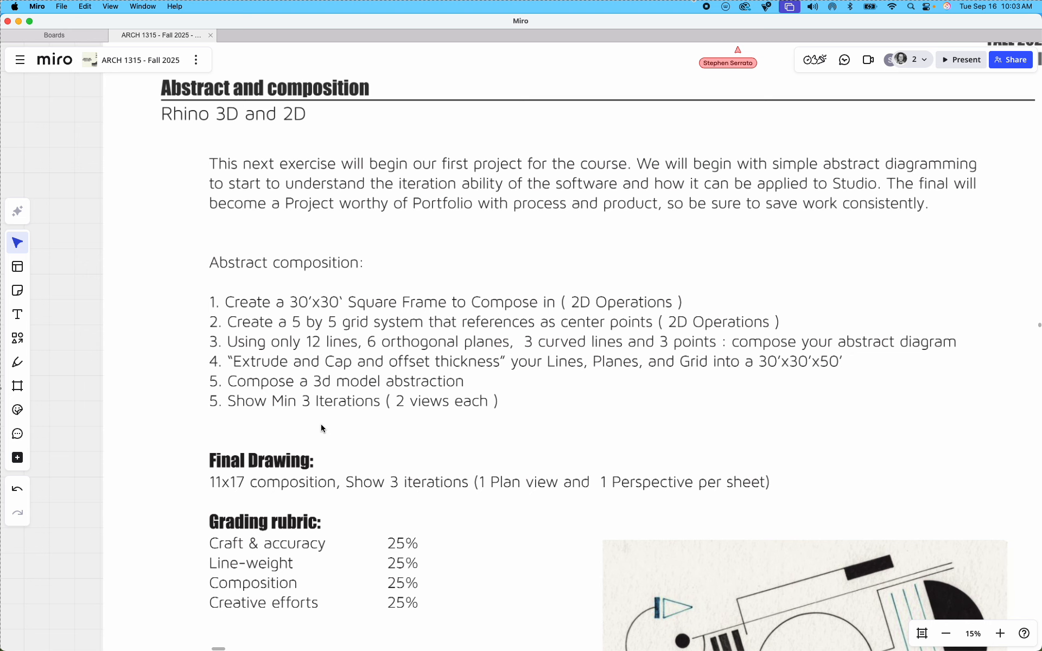
key(super+Tab)
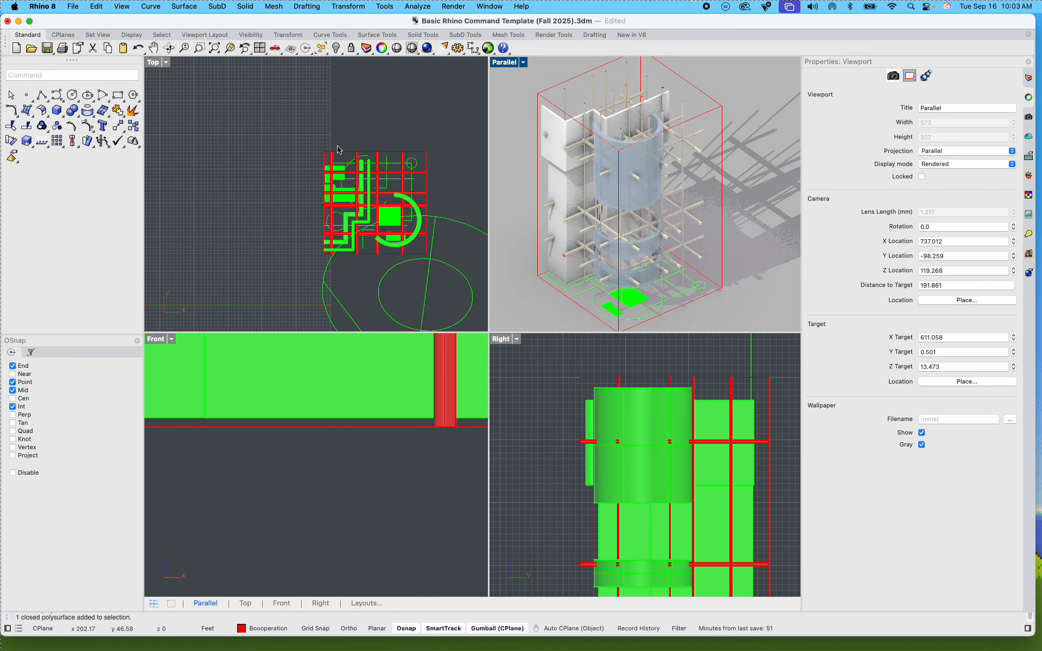
click(523, 63)
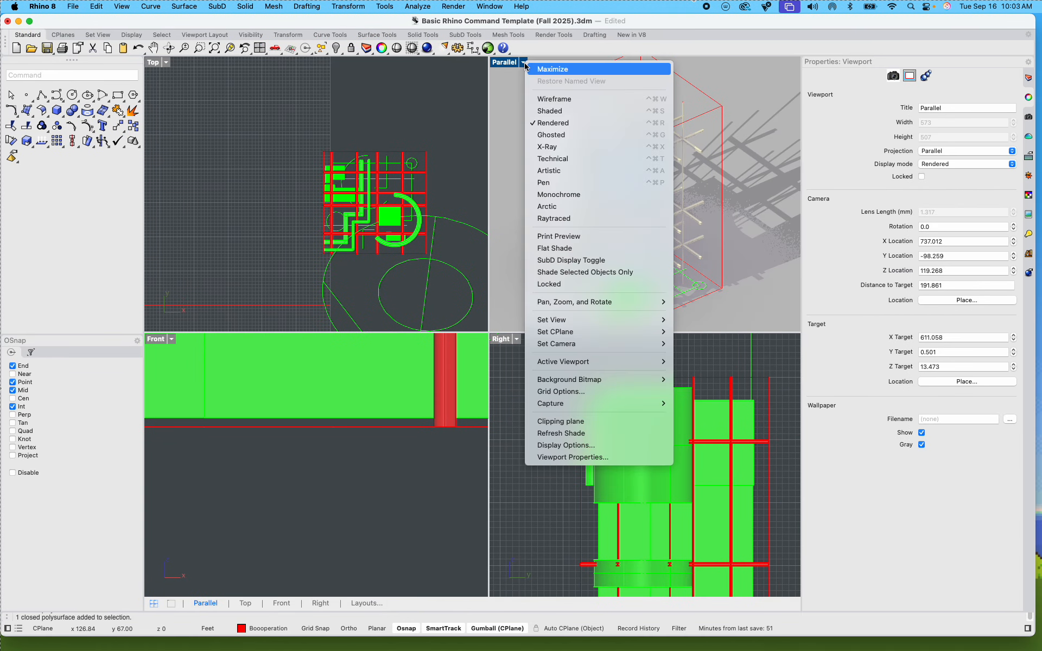
click(553, 111)
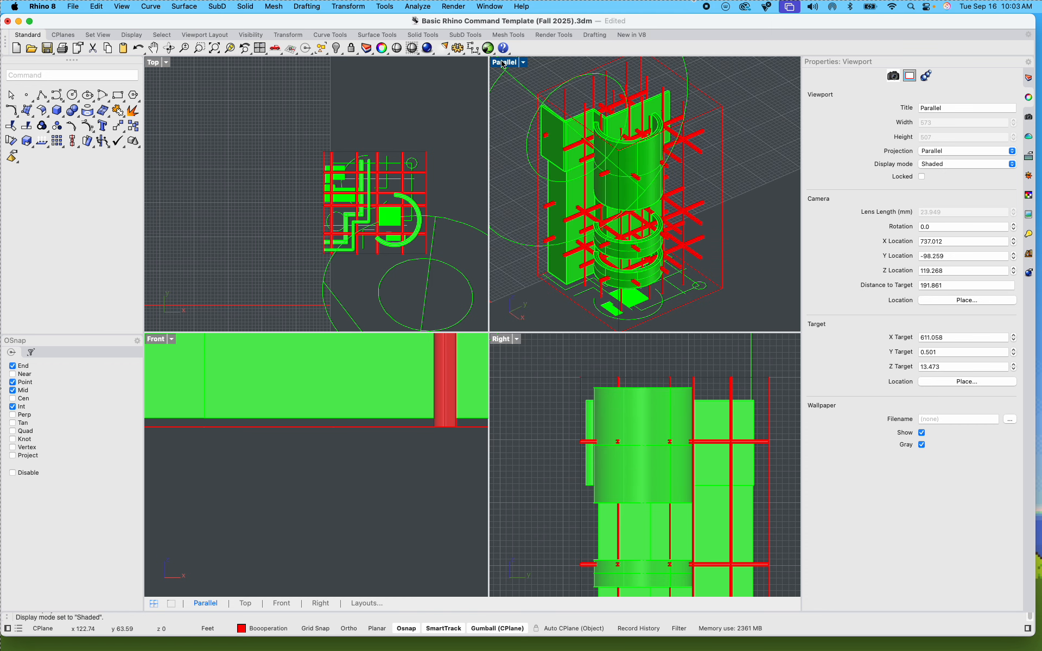
double_click(504, 62)
Step: Hide the closed curves that form the rectangular bounding frame around the building
scroll(284, 128, down, 2)
click(270, 129)
text(Hide)
key(Return)
right_drag(555, 177, 591, 216)
drag(547, 142, 549, 145)
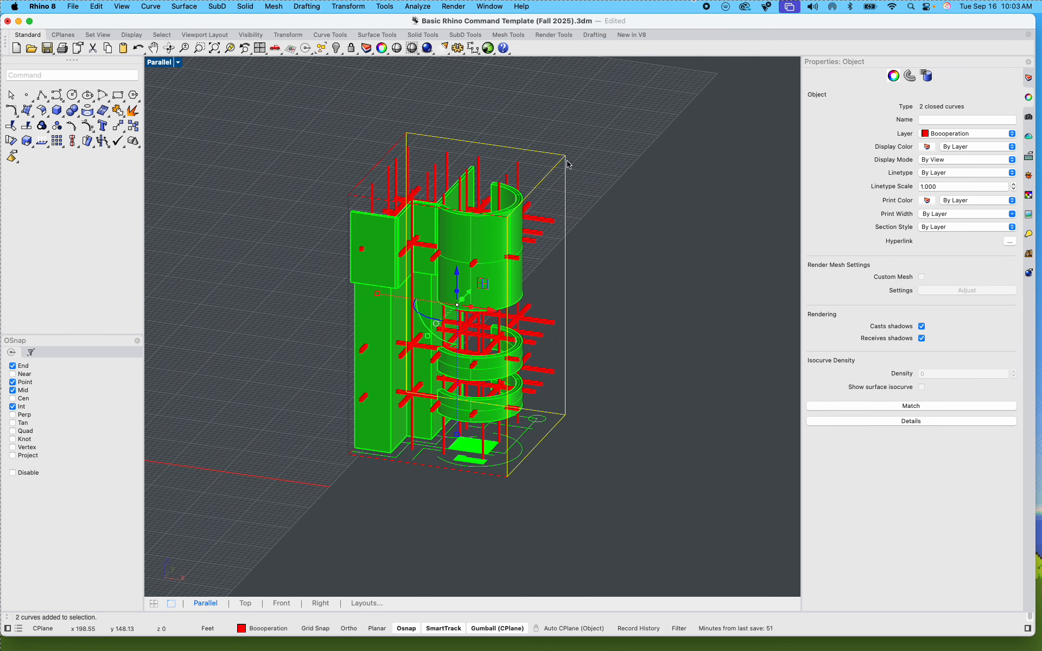
shift+click(400, 147)
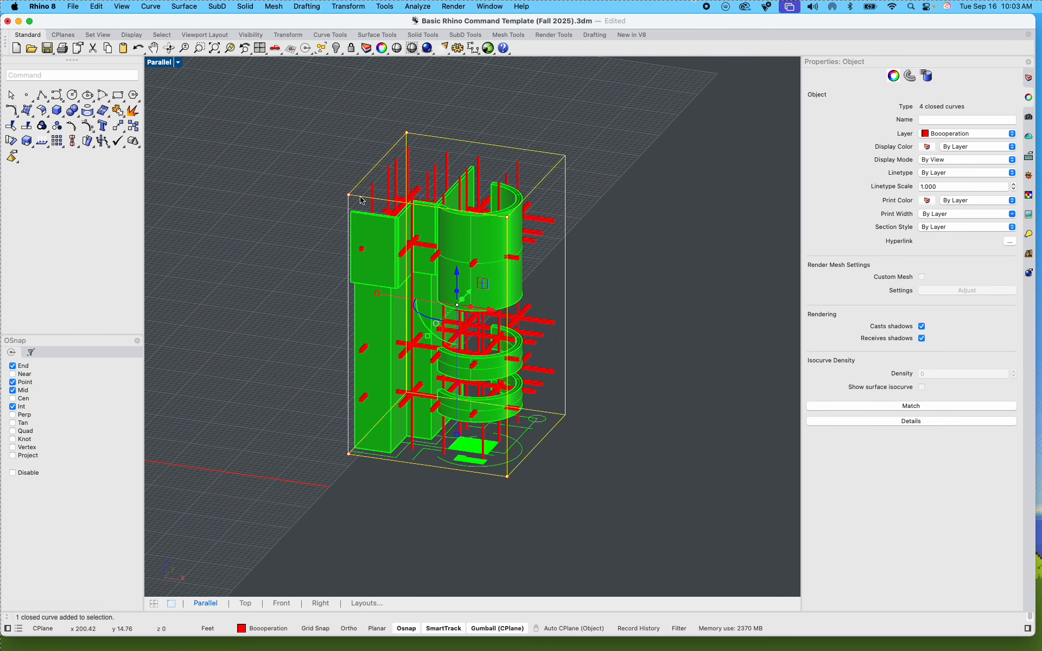
text(Hide)
key(Return)
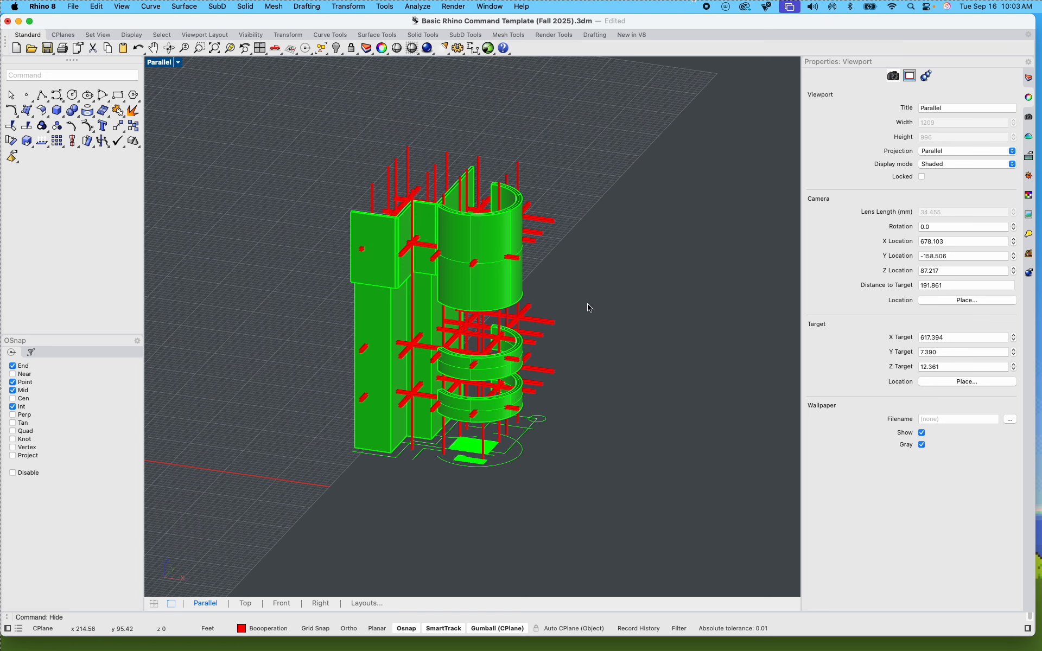
Step: Try to extrude the two solid ground hatches behind the wall with ExtrudeCrv
right_drag(588, 304, 515, 412)
scroll(477, 485, up, 6)
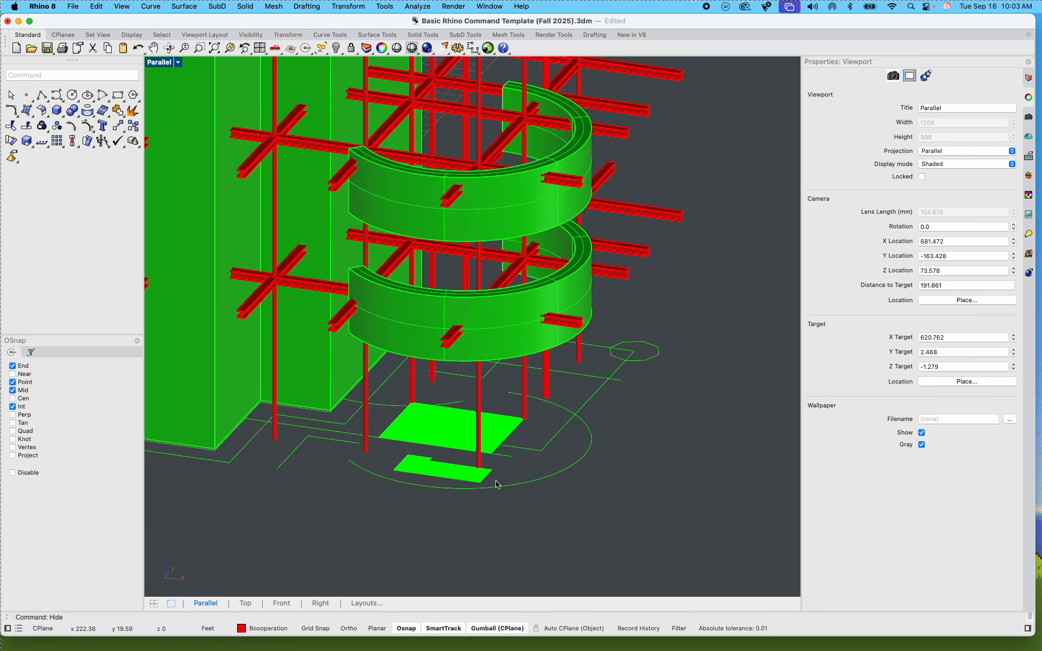
shift+right_drag(519, 490, 572, 465)
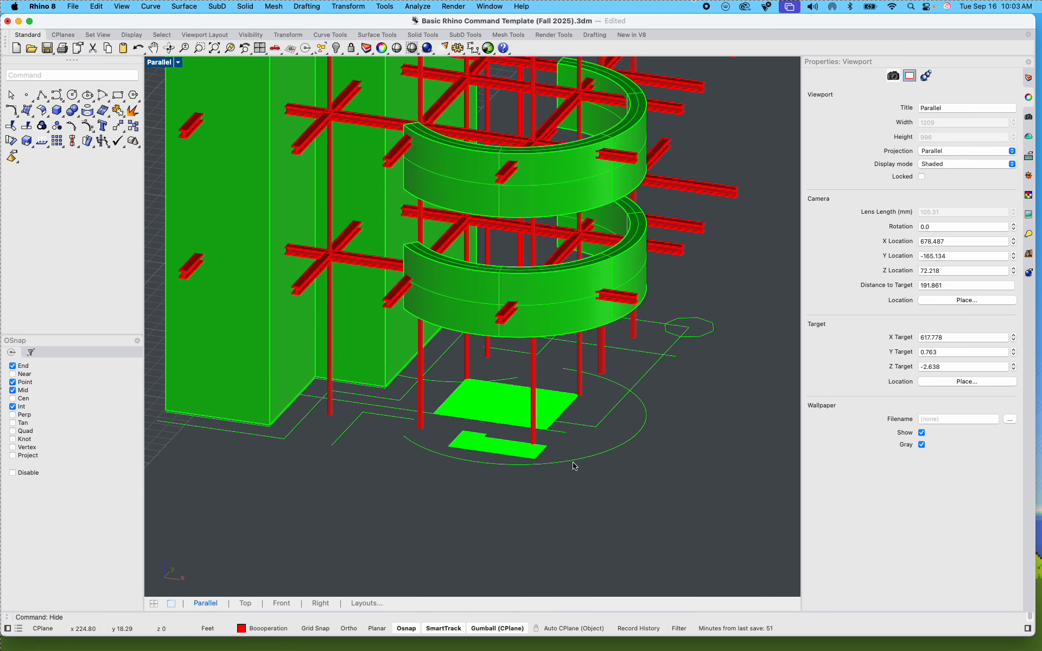
click(498, 415)
mouse_move(491, 440)
right_down()
mouse_move(486, 450)
mouse_move(588, 442)
mouse_move(544, 481)
mouse_move(464, 470)
right_up()
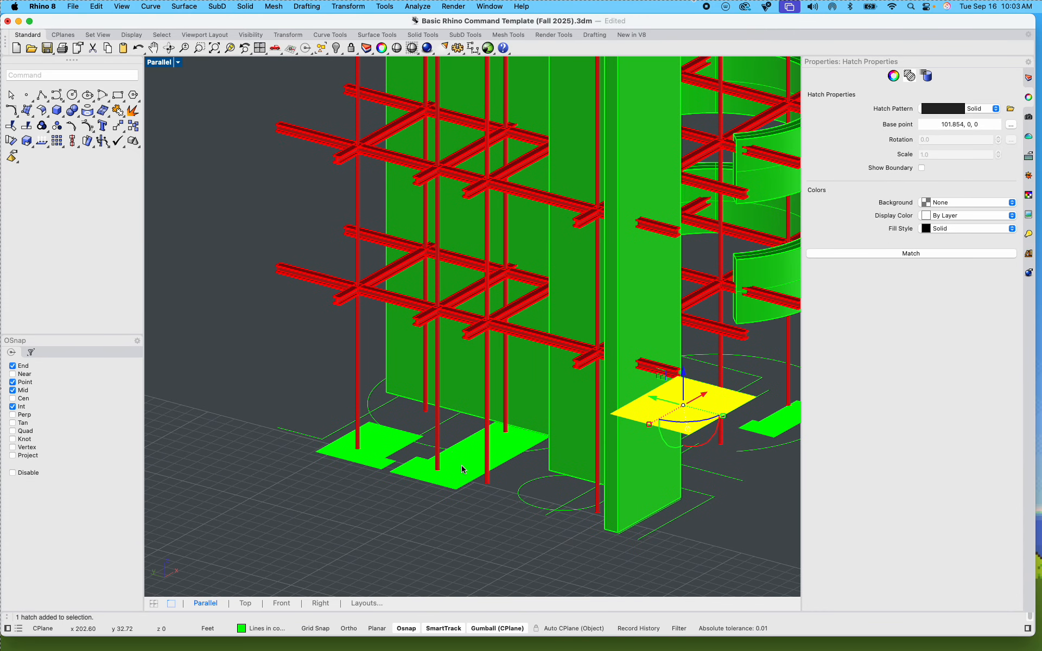
click(470, 438)
scroll(470, 438, up, 4)
shift+click(334, 439)
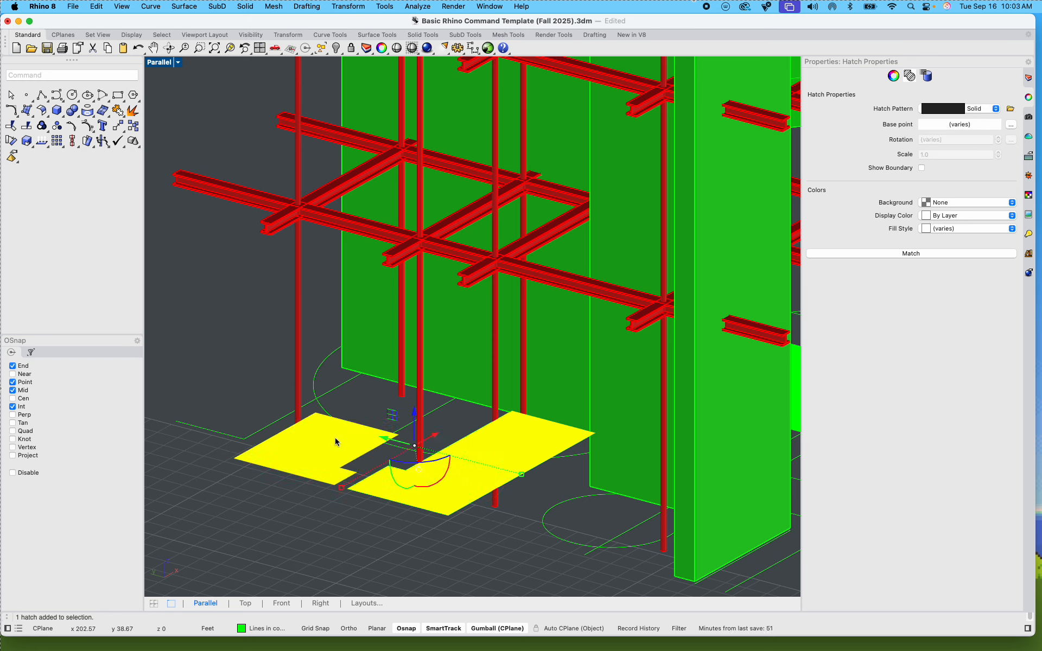
text(e)
key(Return)
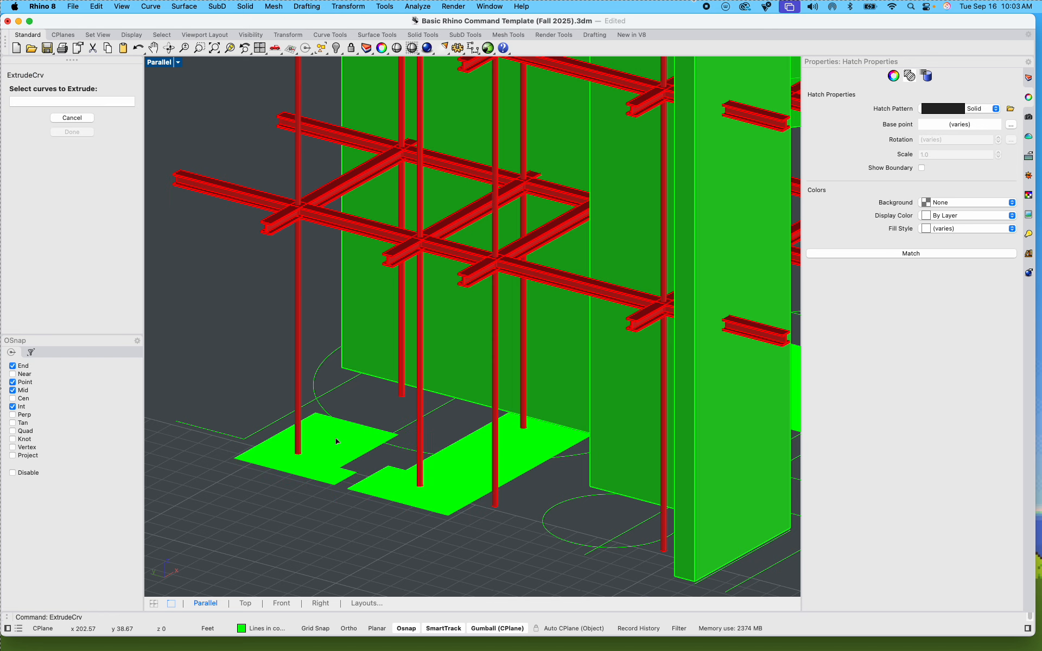
key(Escape)
Step: Select the smaller notched ground hatch, move it vertically, and undo the move
click(364, 458)
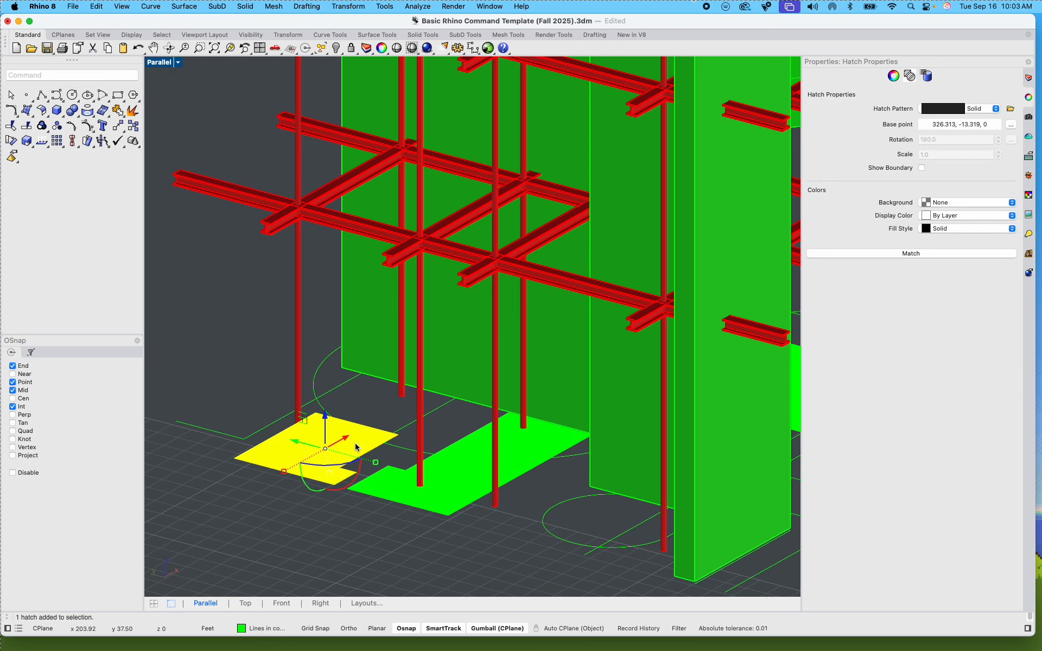
click(390, 425)
scroll(369, 463, up, 3)
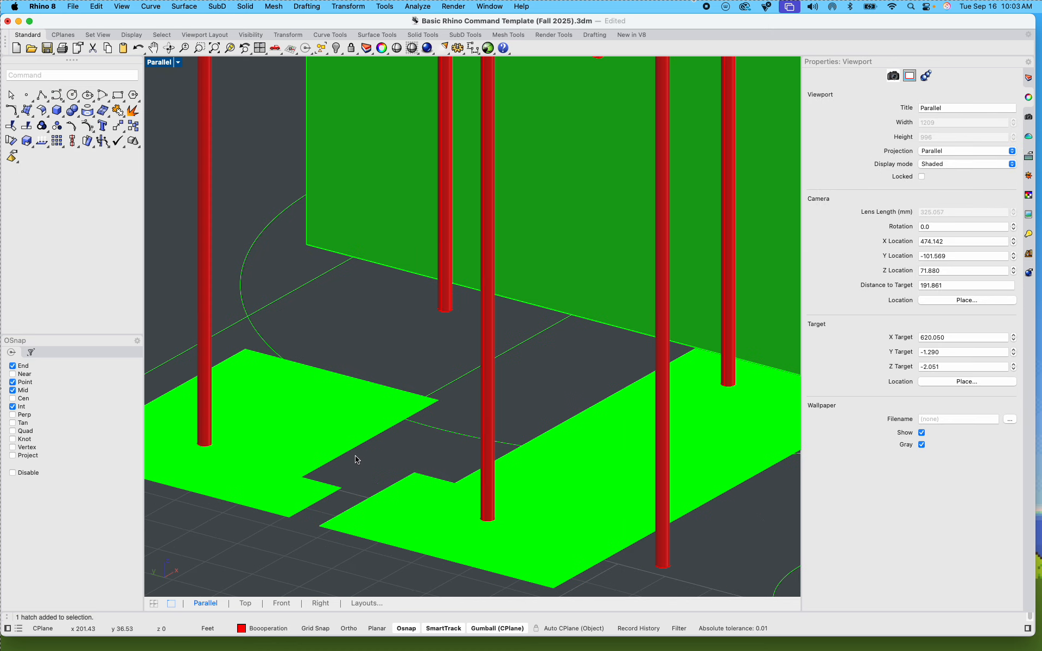
click(353, 454)
click(337, 471)
click(329, 470)
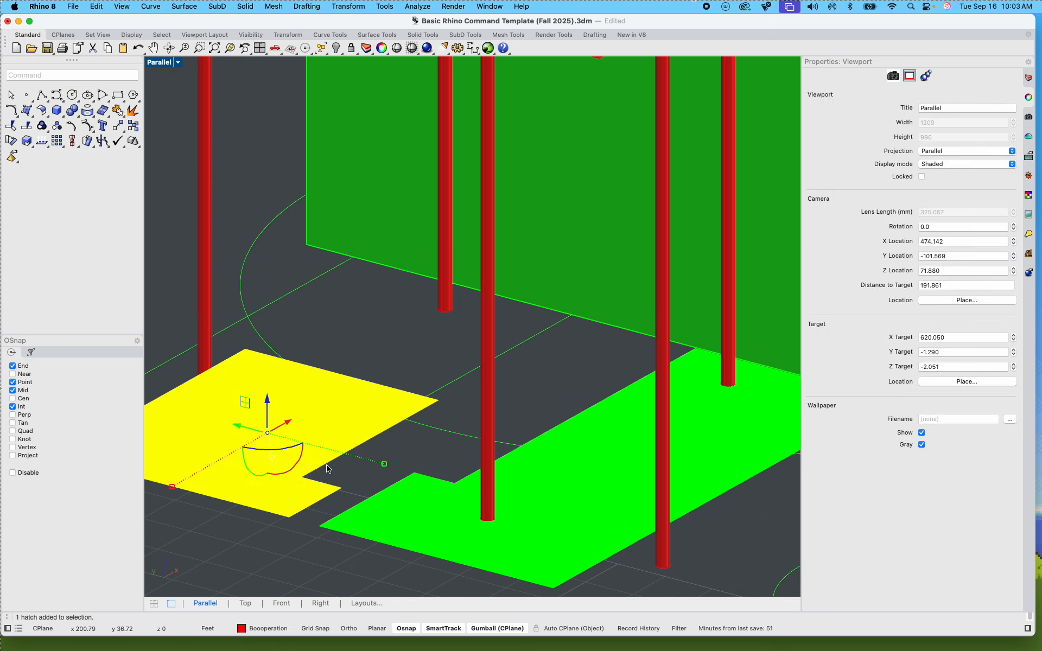
drag(266, 408, 266, 325)
key(super+z)
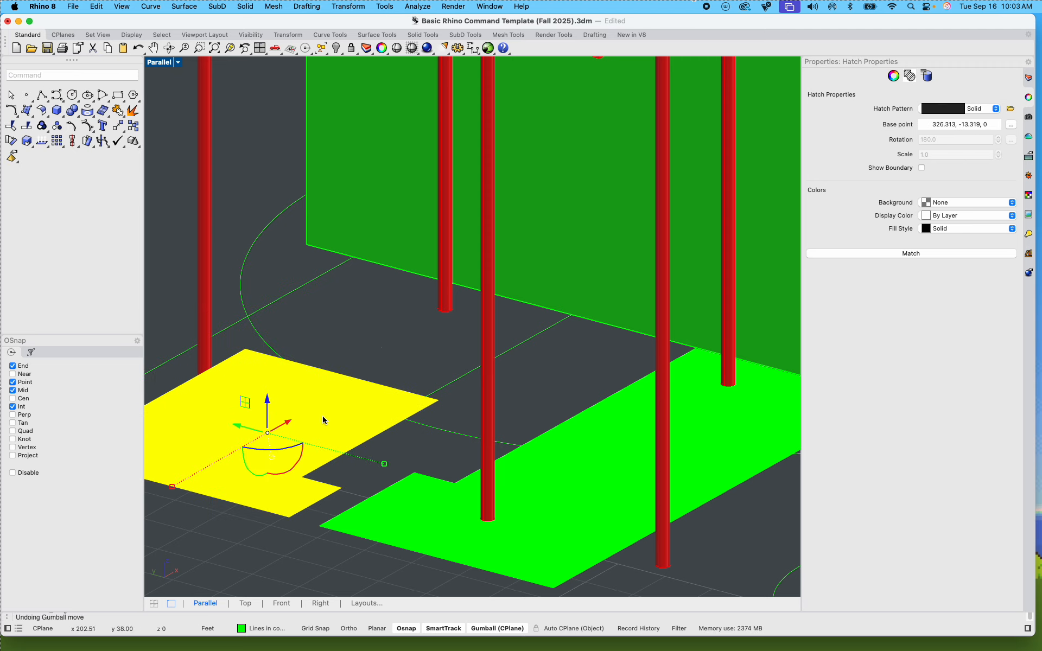
Step: Look through the commands matching "gen" for one that can convert the selected ground hatch
text(gen)
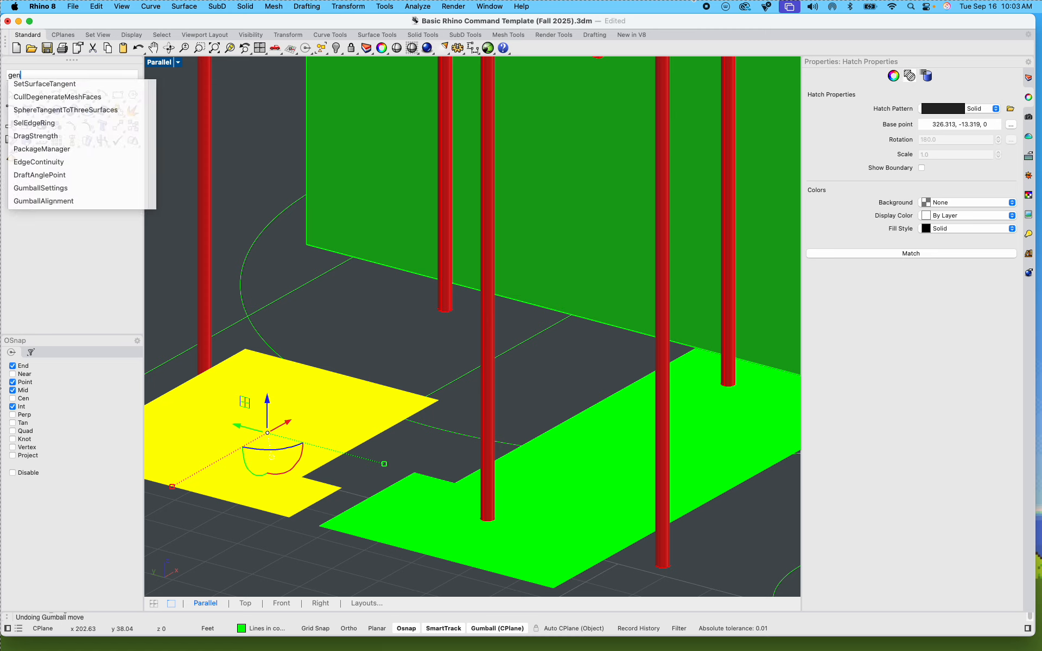
key(Down)
key(Down)
key(Down)
key(Down)
key(Down)
key(Down)
key(Down)
key(Down)
key(Down)
key(Down)
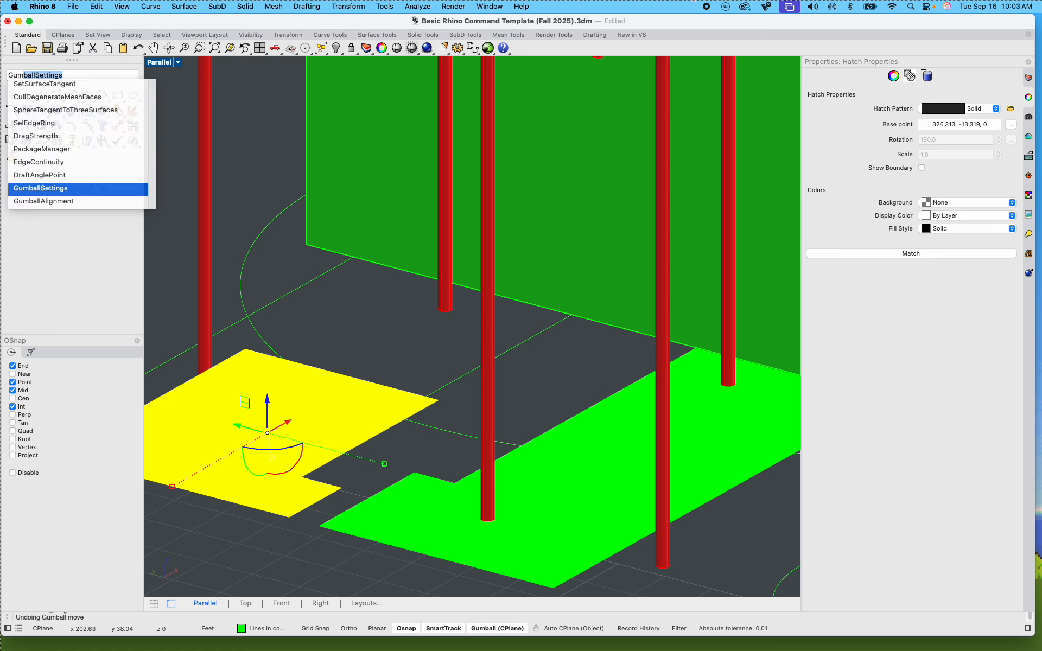
key(Up)
key(Up)
key(Up)
key(Up)
key(Up)
key(Up)
key(Up)
key(Up)
key(Up)
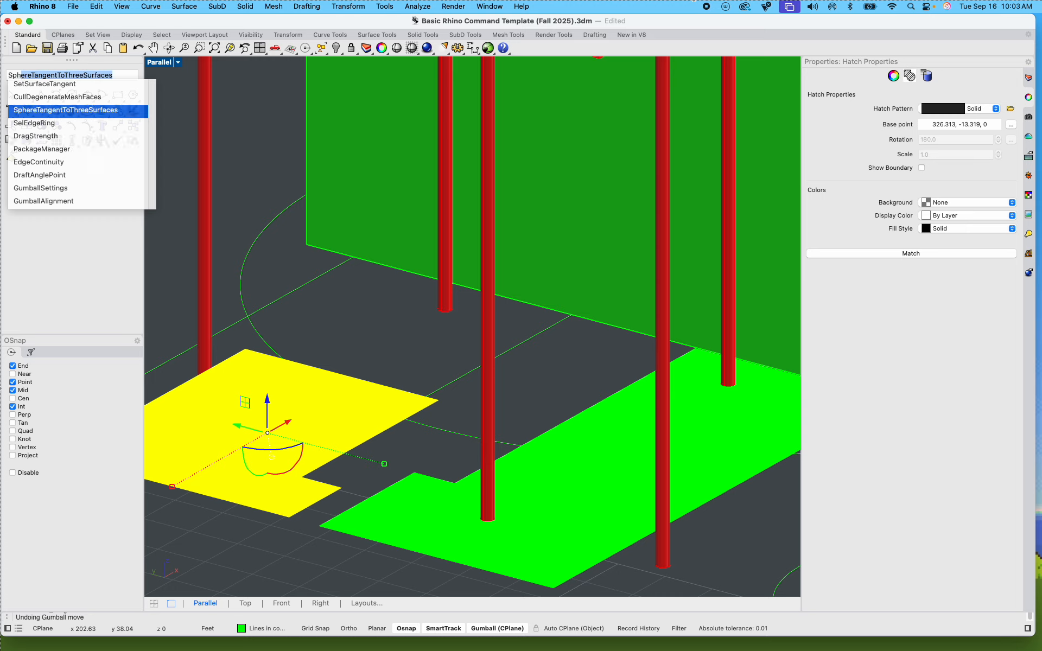
text(\)
key(BackSpace)
key(BackSpace)
key(BackSpace)
key(BackSpace)
key(BackSpace)
key(BackSpace)
key(BackSpace)
key(BackSpace)
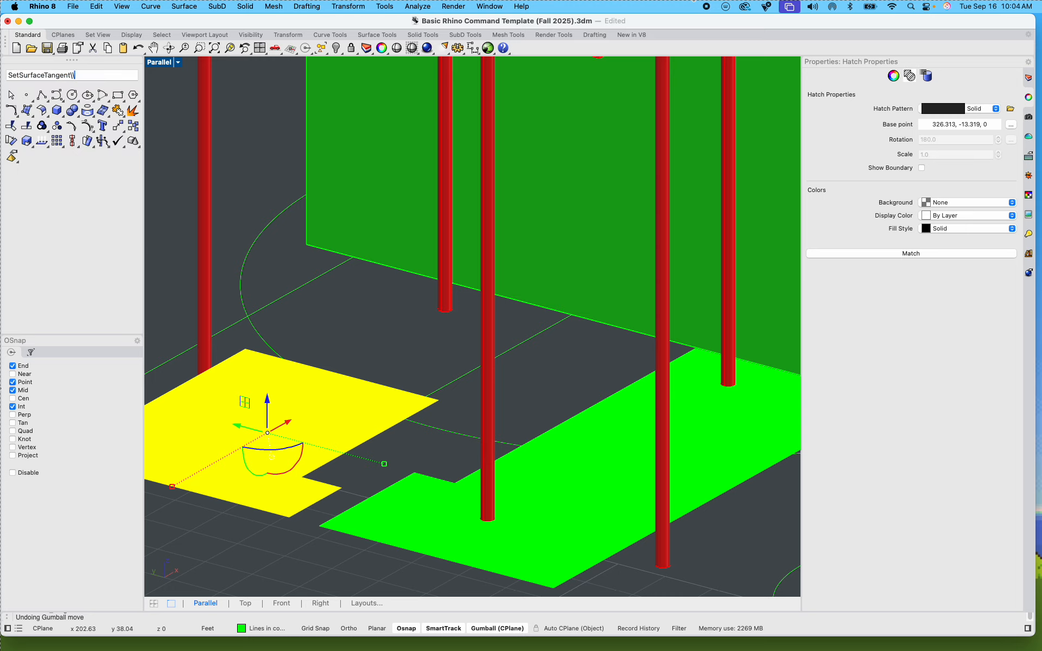
key(BackSpace)
key(BackSpace)
key(BackSpace)
key(BackSpace)
key(BackSpace)
key(BackSpace)
Step: Look through the commands matching "Cur" for a curve tool to use on the selected hatch
text(c)
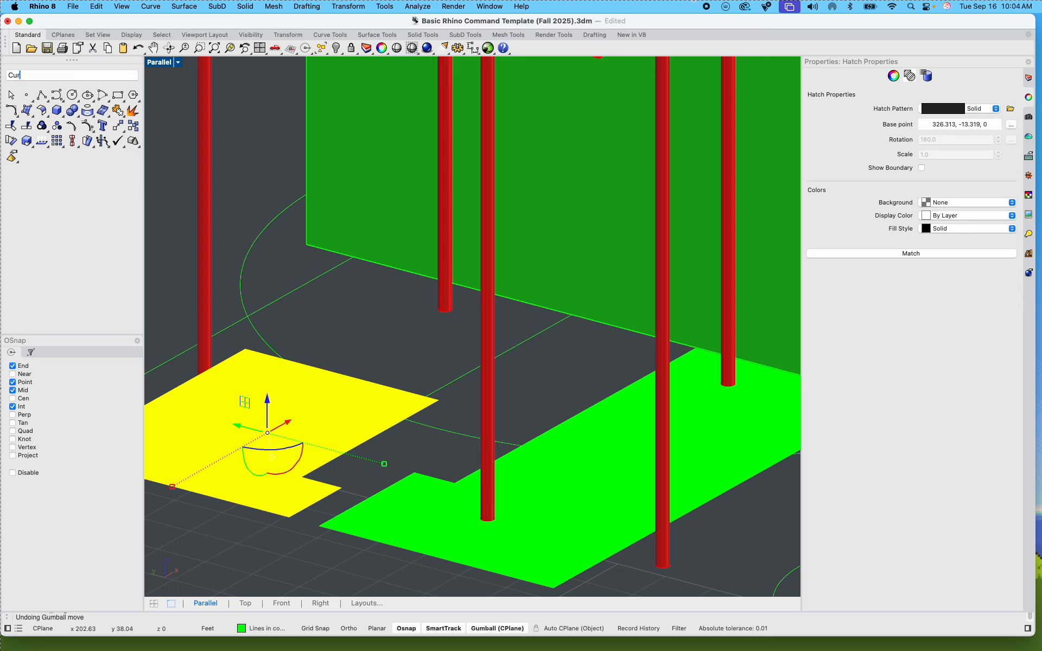
key(Down)
key(Down)
key(Down)
key(Down)
key(Down)
key(Down)
key(Down)
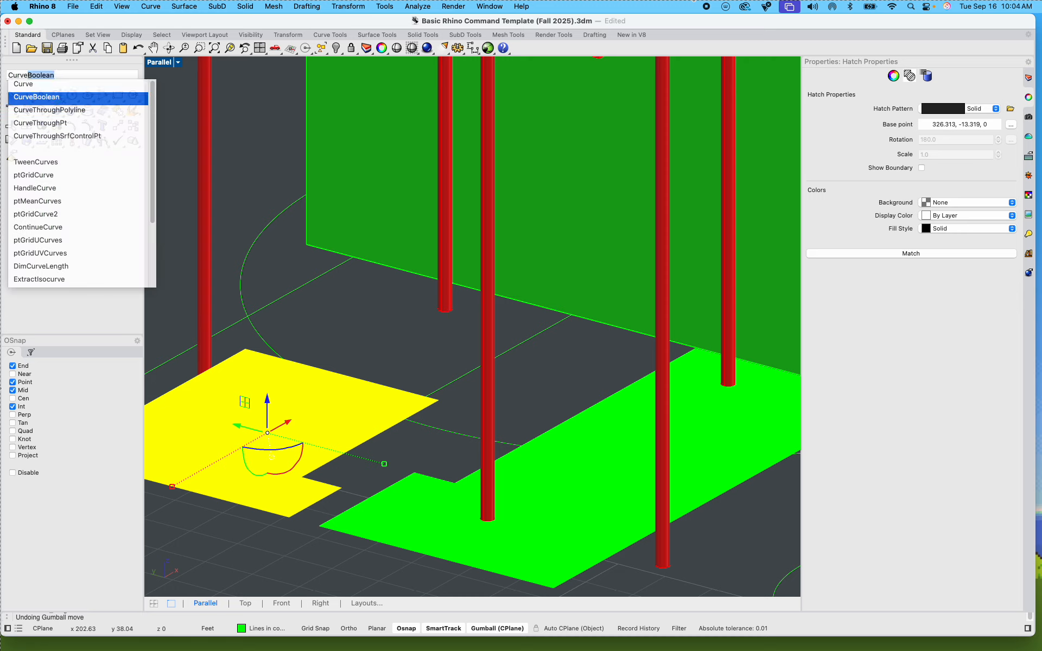
key(Down)
key(BackSpace)
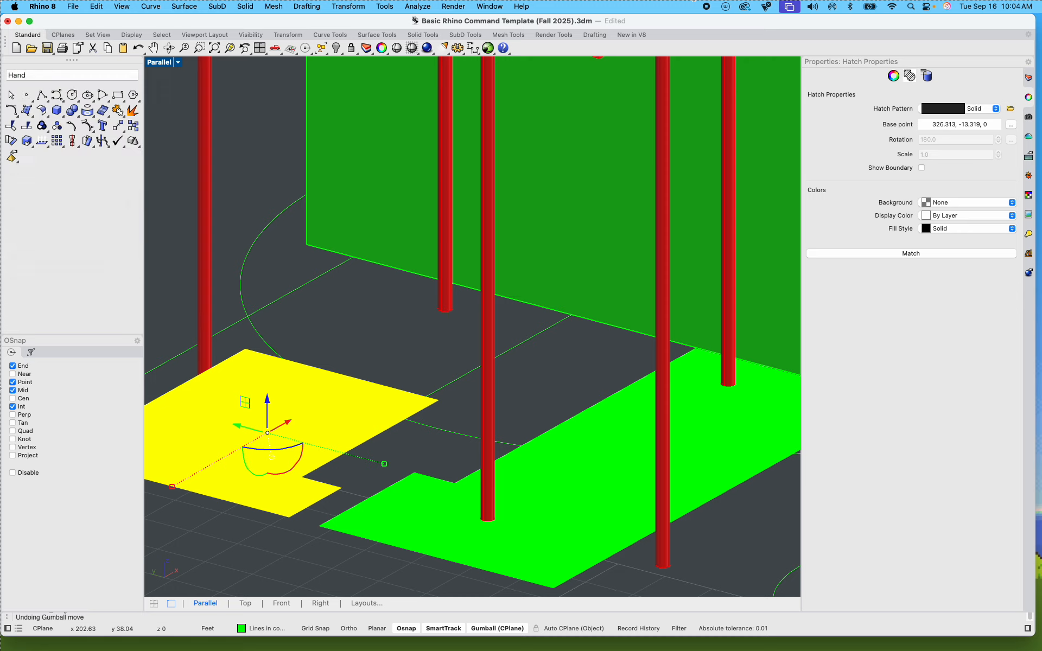
key(Escape)
Step: Look through the Hatch commands, keep the smaller ground hatch selected, and start searching for commands matching "ou"
text(Hatch)
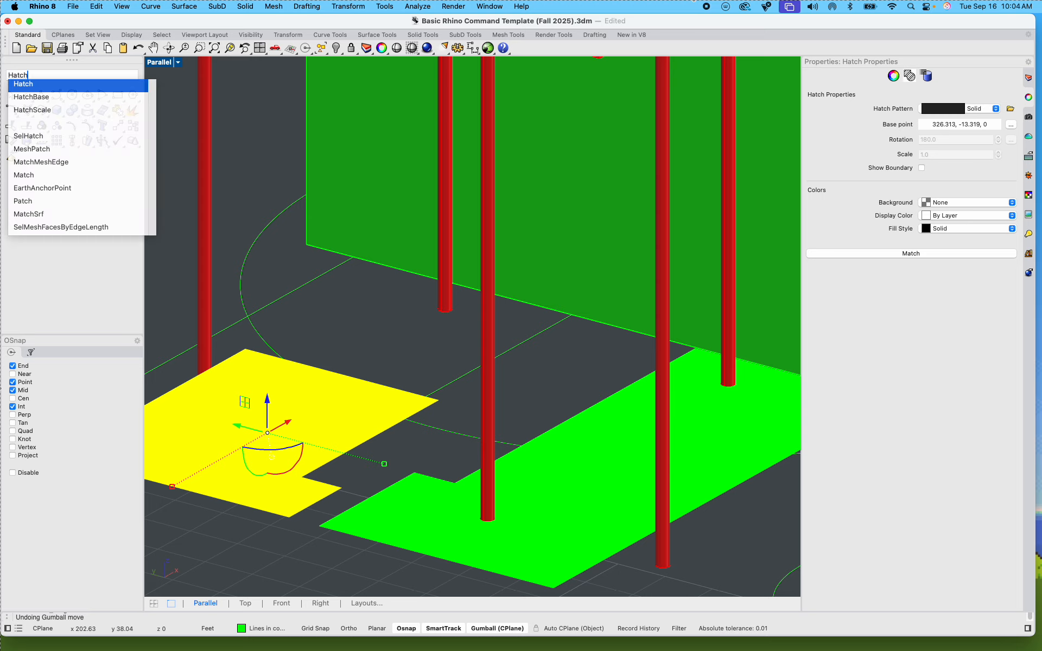
key(Down)
key(Down)
key(Down)
key(Up)
key(Up)
key(Up)
key(Escape)
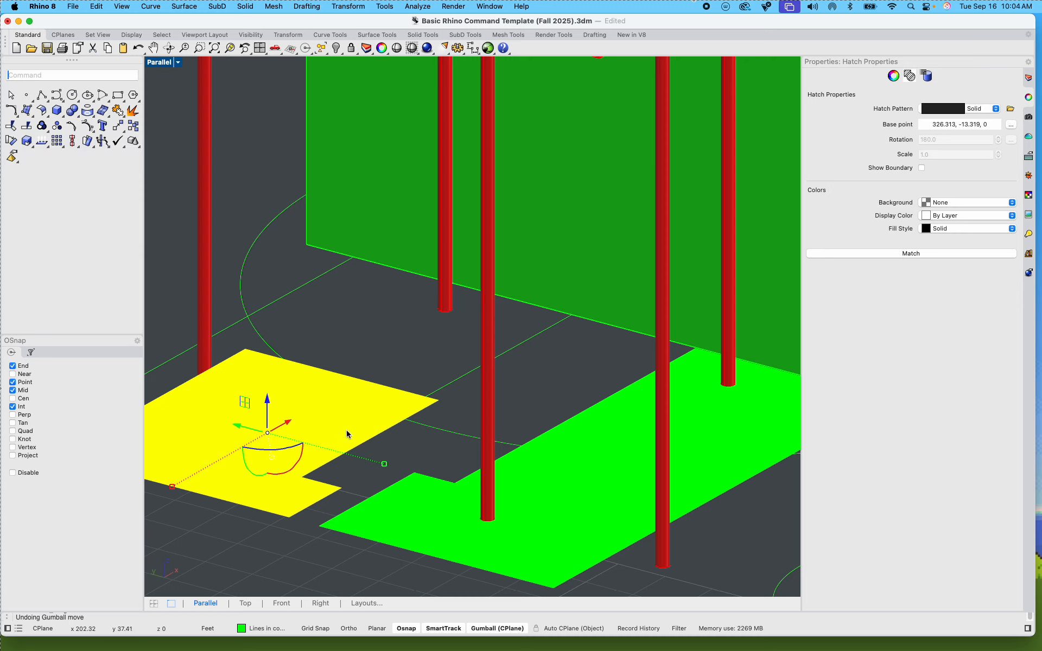
click(362, 375)
click(343, 390)
text(ou)
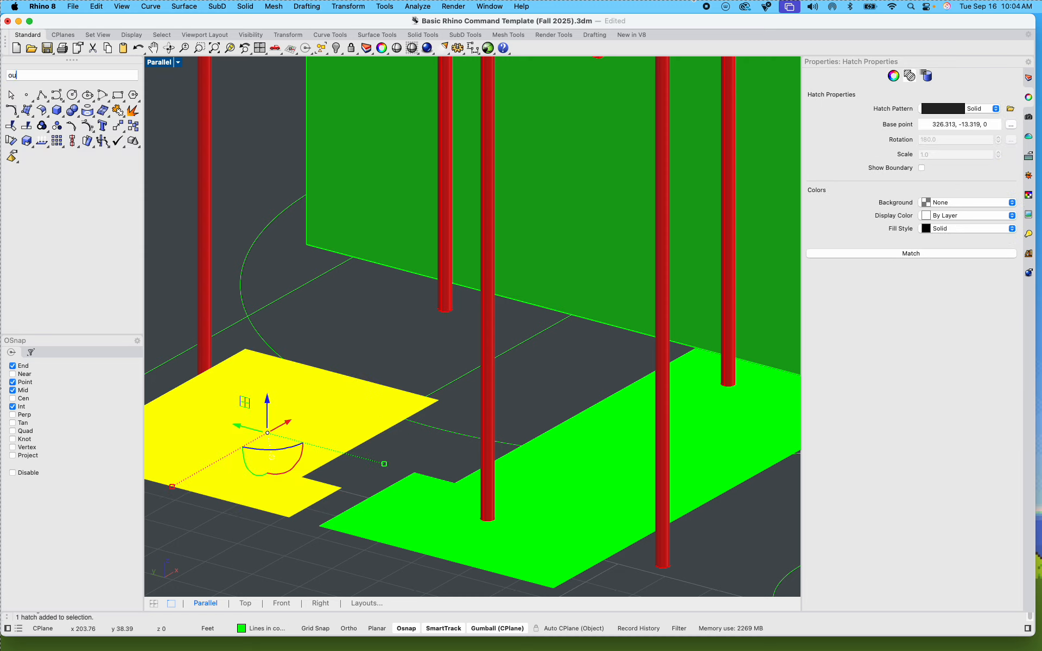
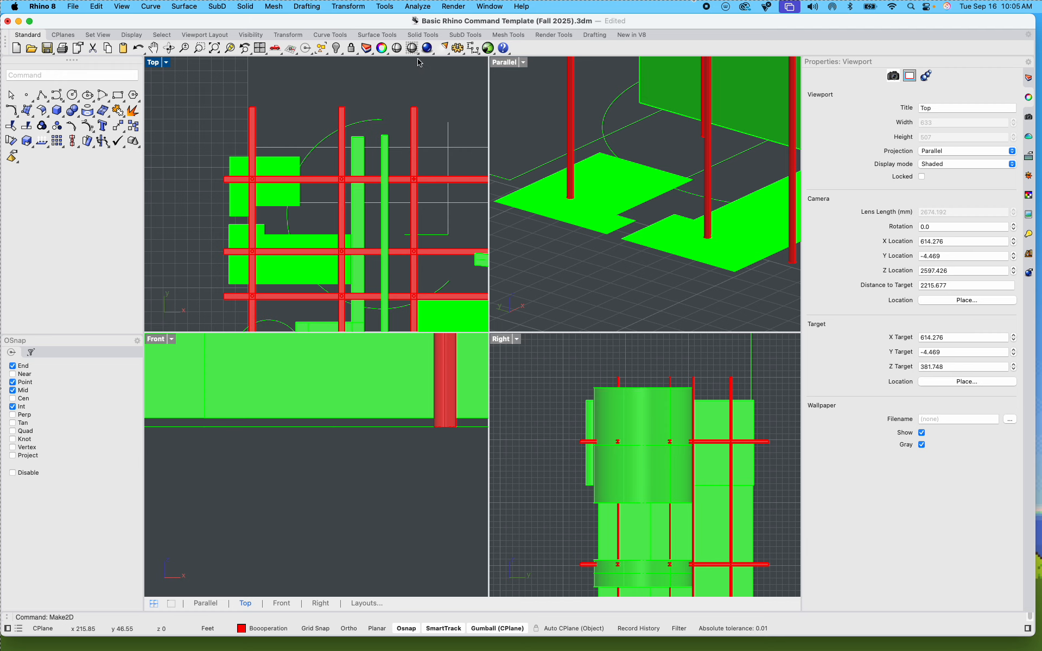
Step: In the maximized Parallel view, extrude the closed boundary curve of the larger notched ground hatch into a solid slab about 0.5 ft thick
double_click(506, 64)
scroll(499, 279, down, 5)
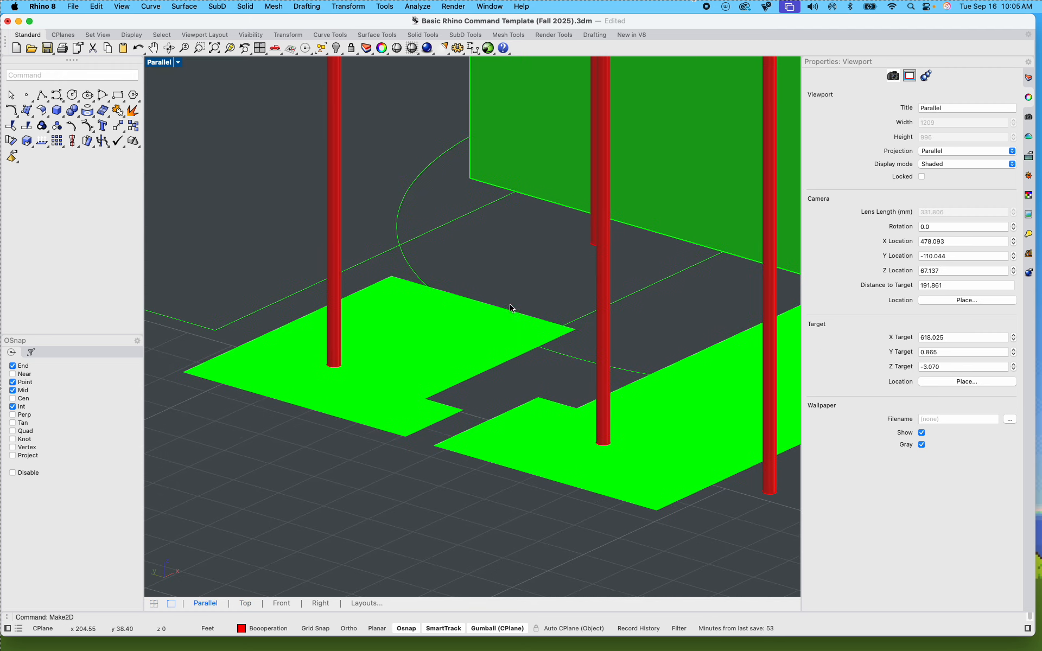
scroll(448, 394, up, 5)
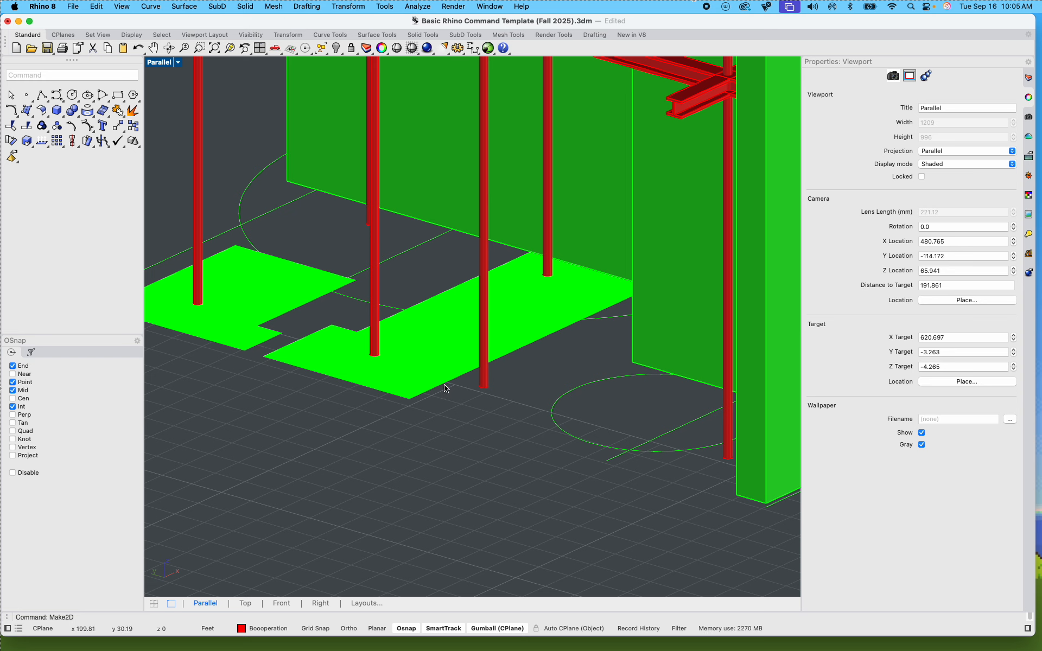
click(445, 388)
click(488, 411)
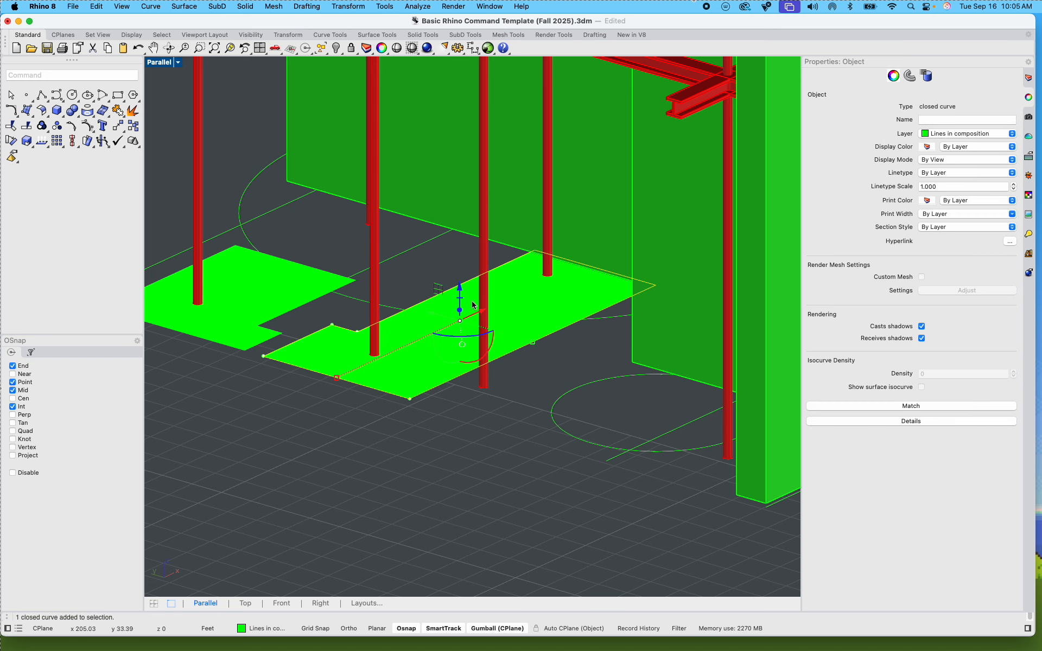
text(ExtrudeCrv)
key(Return)
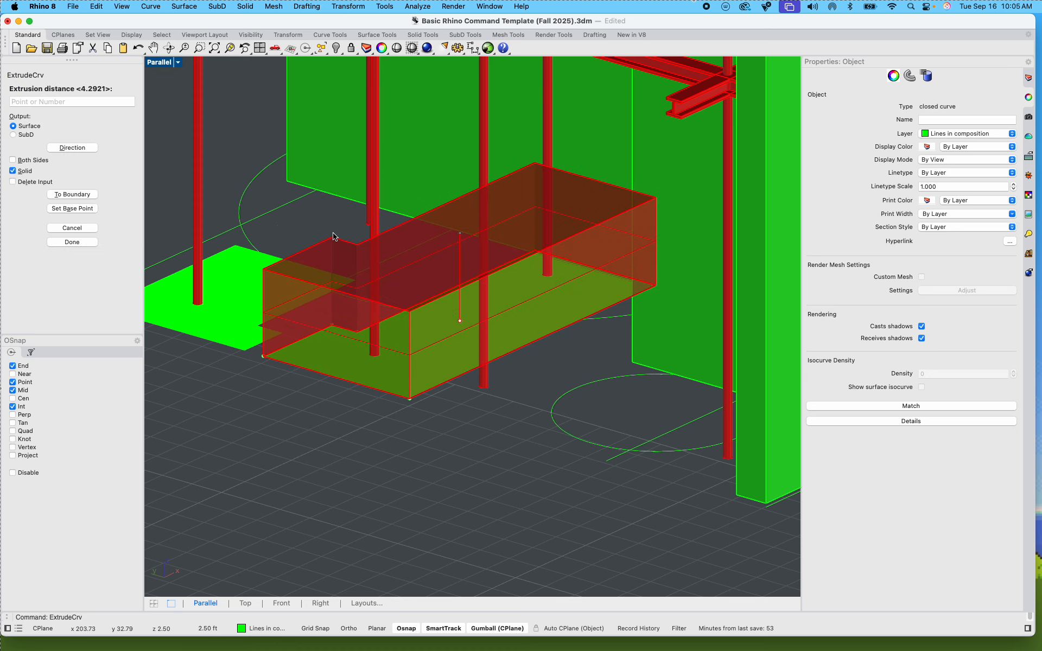
scroll(300, 282, up, 3)
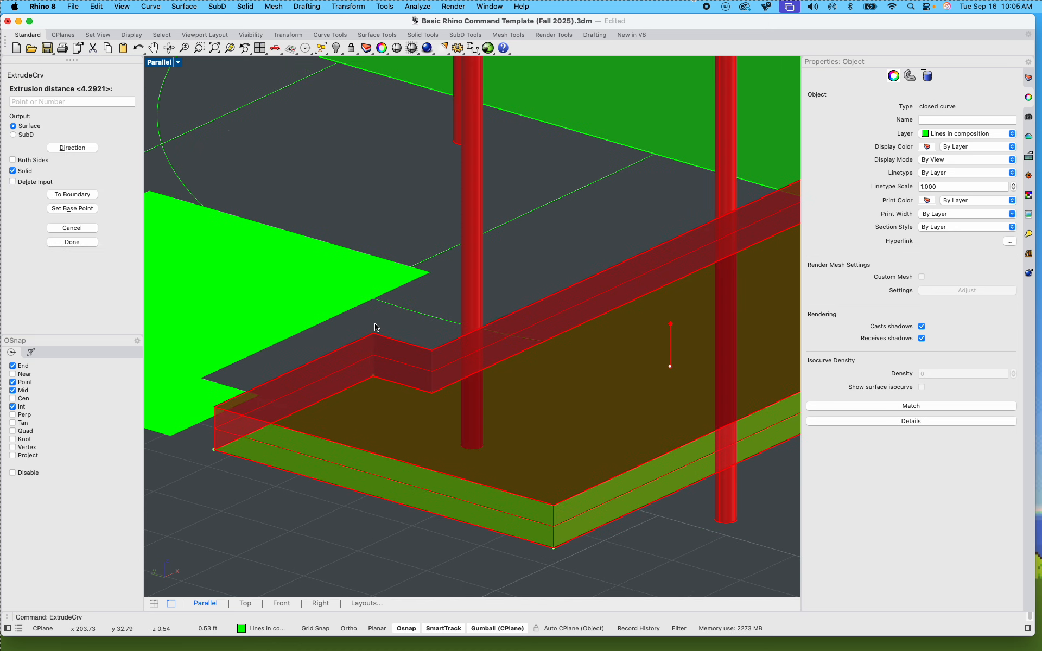
click(377, 327)
Step: Select the new notched slab and move it vertically up from the ground towards the steel frame
scroll(377, 328, down, 10)
shift+right_drag(388, 342, 358, 359)
drag(358, 359, 350, 225)
click(332, 360)
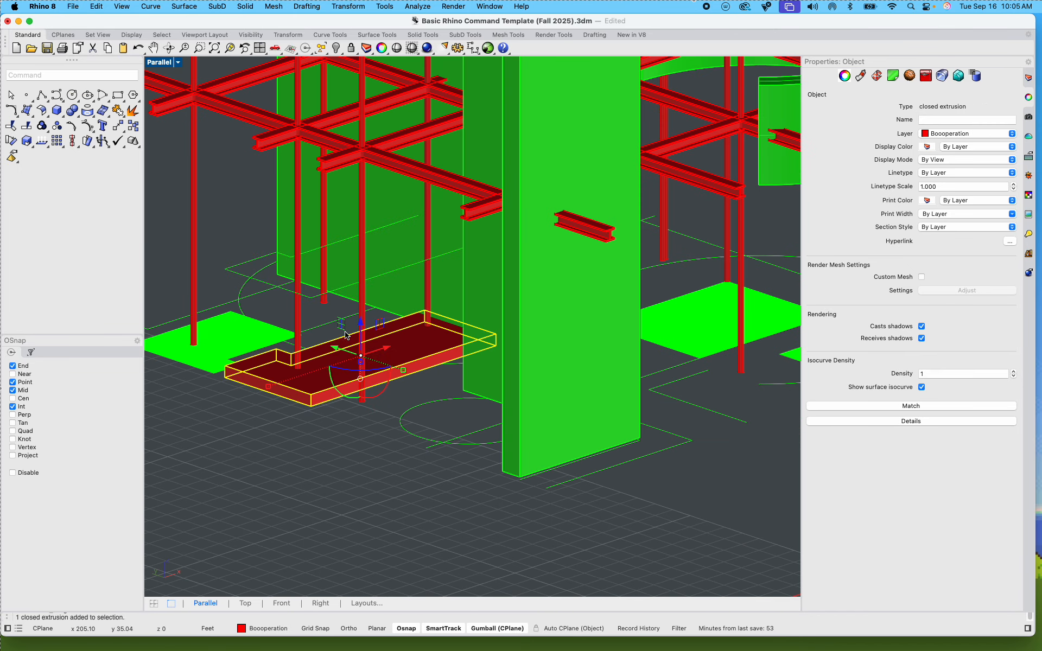
drag(354, 332, 360, 81)
Step: Fine-tune the notched slab's height so it sits at the lowest beam level
click(239, 212)
shift+right_drag(239, 212, 265, 224)
scroll(455, 98, up, 8)
shift+right_drag(457, 99, 367, 207)
click(381, 219)
drag(476, 152, 475, 132)
click(349, 346)
scroll(349, 346, down, 8)
shift+right_drag(395, 337, 320, 442)
scroll(351, 408, down, 8)
scroll(339, 390, up, 9)
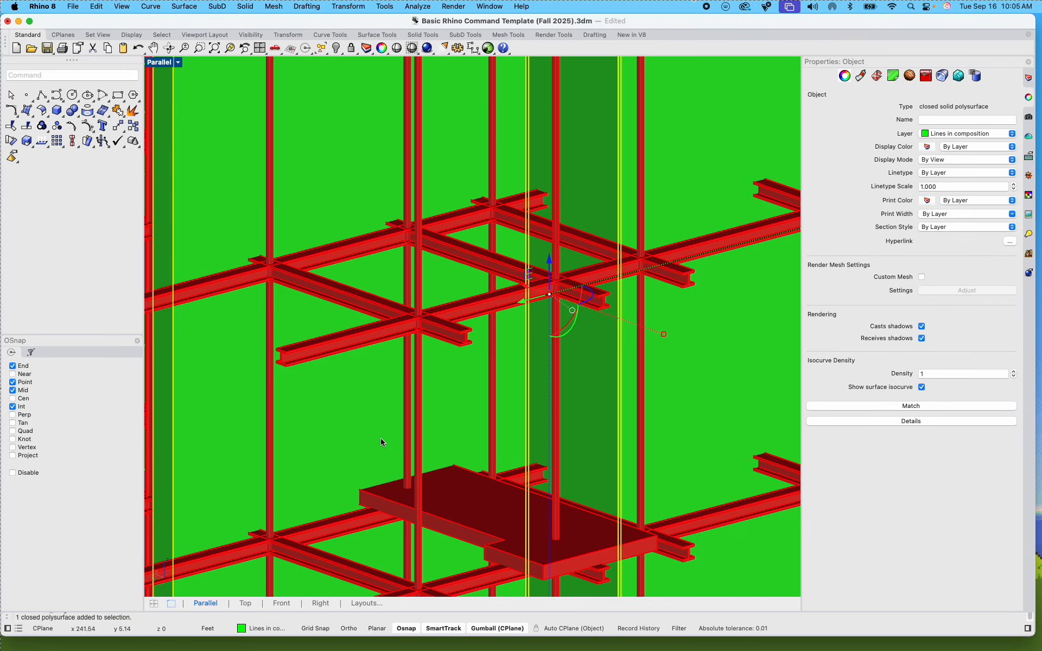
Step: Copy the notched slab straight up about 9.5 ft to the middle beam level, picking the points in the Right view
click(469, 517)
shift+right_drag(469, 518, 429, 434)
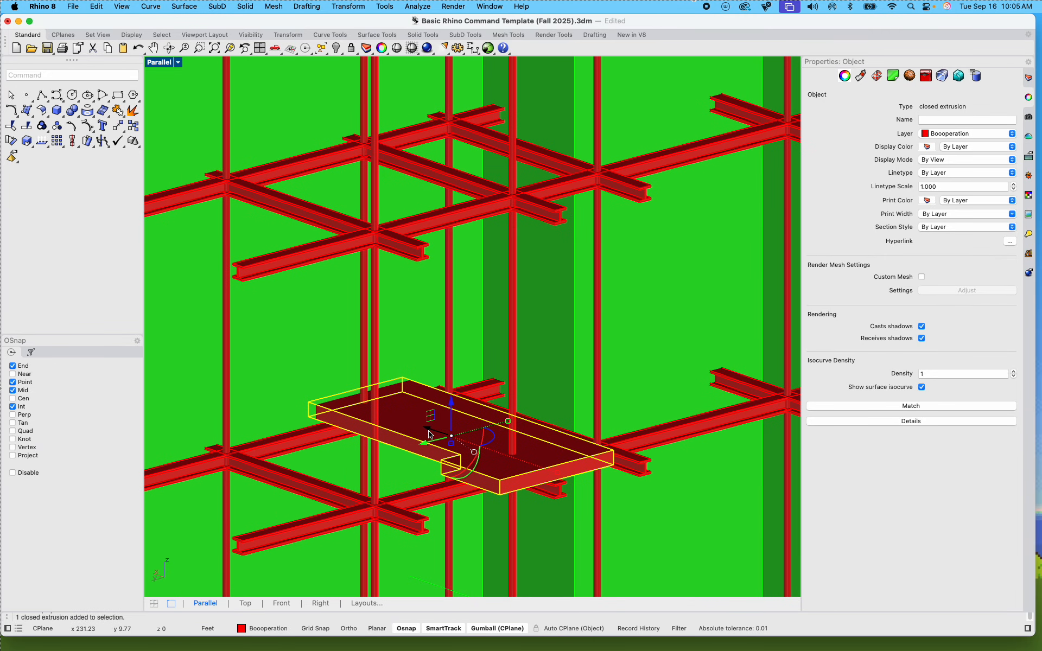
text(cop)
key(Return)
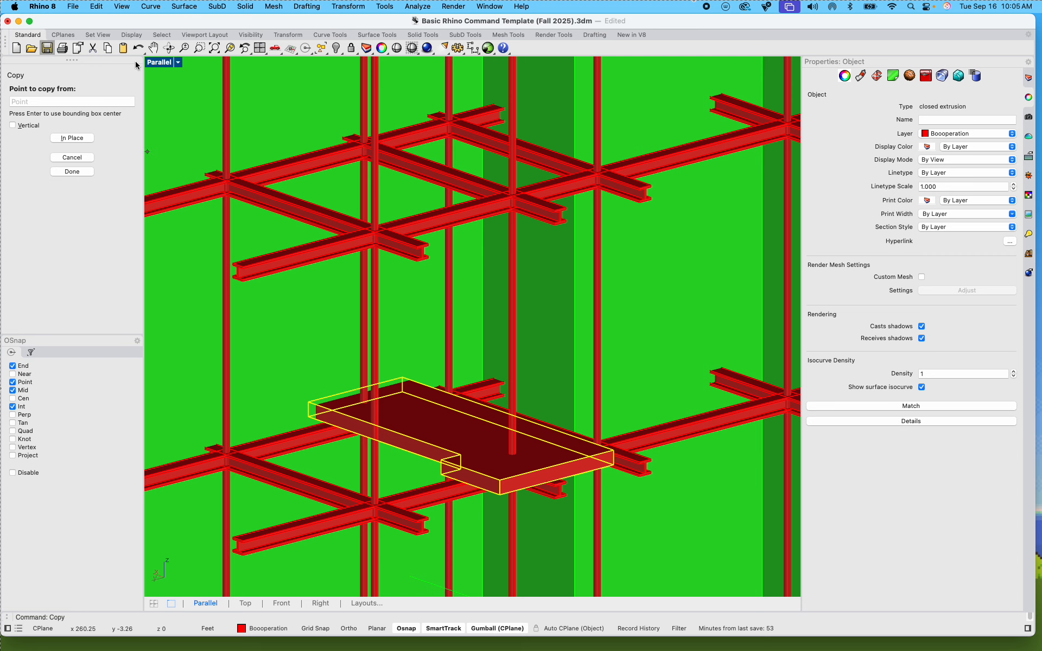
double_click(149, 64)
scroll(529, 299, down, 9)
scroll(611, 502, down, 12)
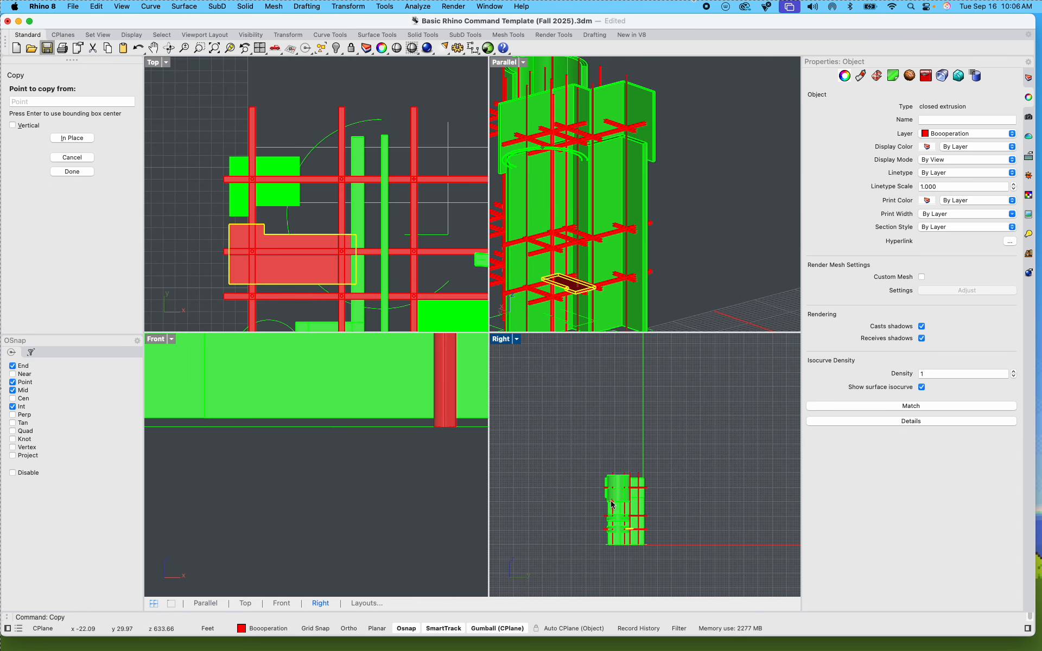
scroll(638, 535, up, 11)
click(723, 492)
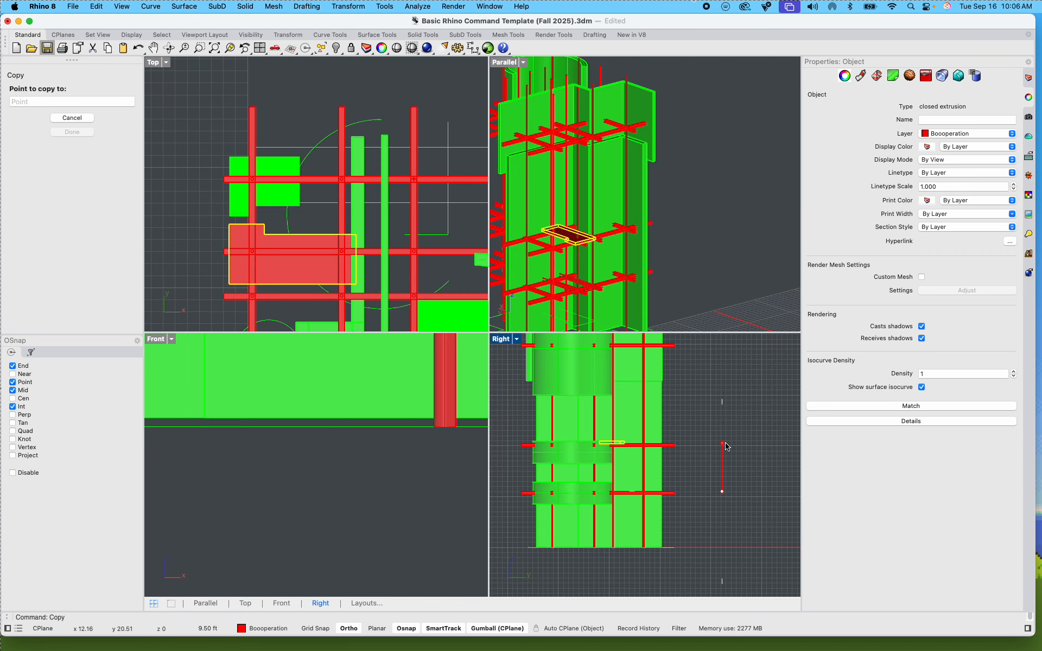
click(726, 446)
Step: Place another copy of the notched slab at the top beam level, about 29 ft above the original, and finish copying
scroll(700, 491, up, 8)
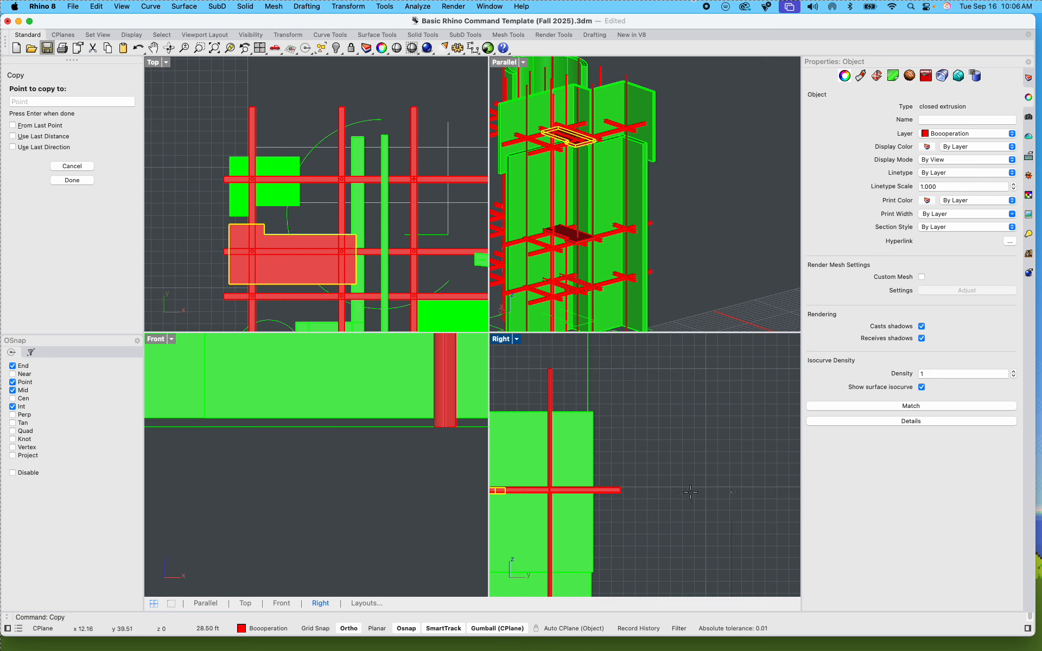
right_drag(690, 492, 819, 467)
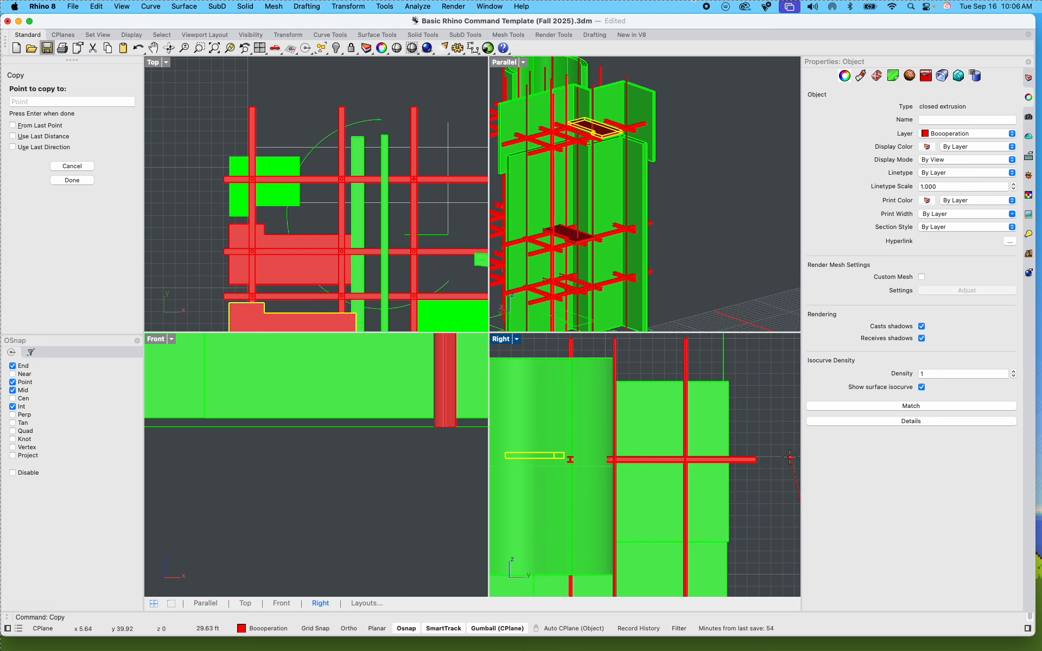
scroll(732, 453, down, 4)
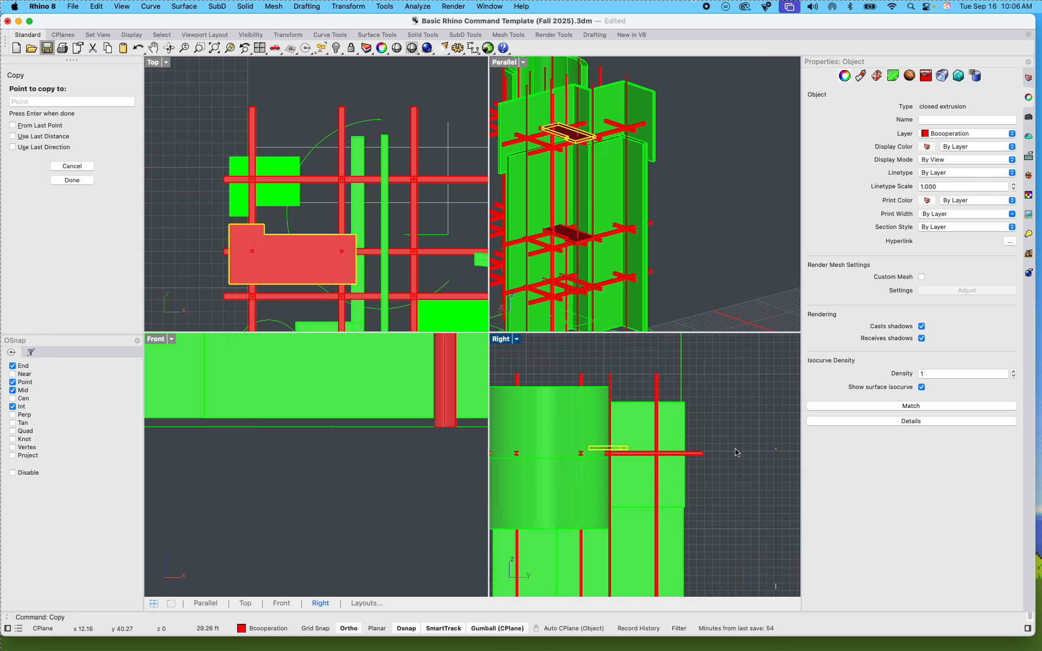
key(Return)
click(733, 455)
click(505, 139)
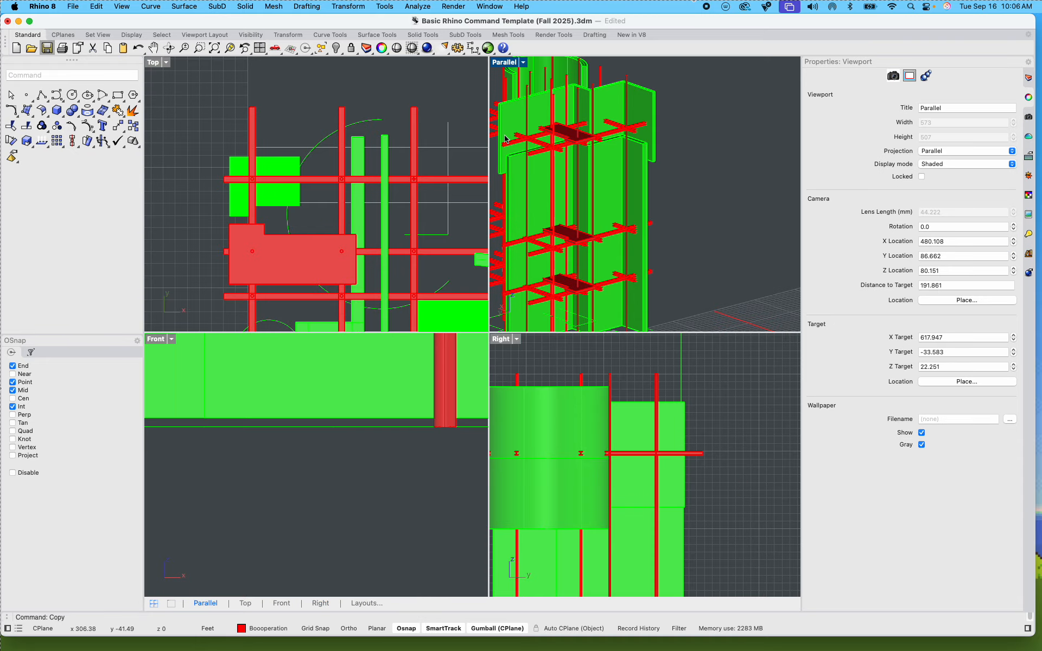
Step: Inspect the building and its three slabs in the Parallel view, and check the whole building in the Right and Front views
double_click(500, 64)
scroll(497, 270, down, 6)
shift+right_drag(498, 271, 542, 292)
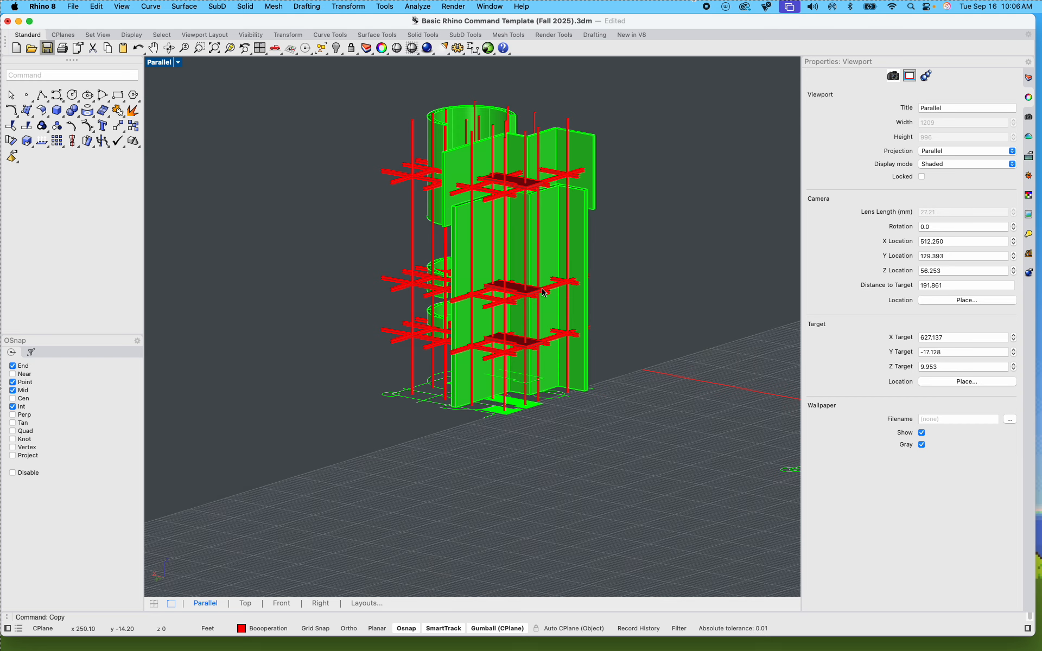
right_drag(688, 295, 618, 360)
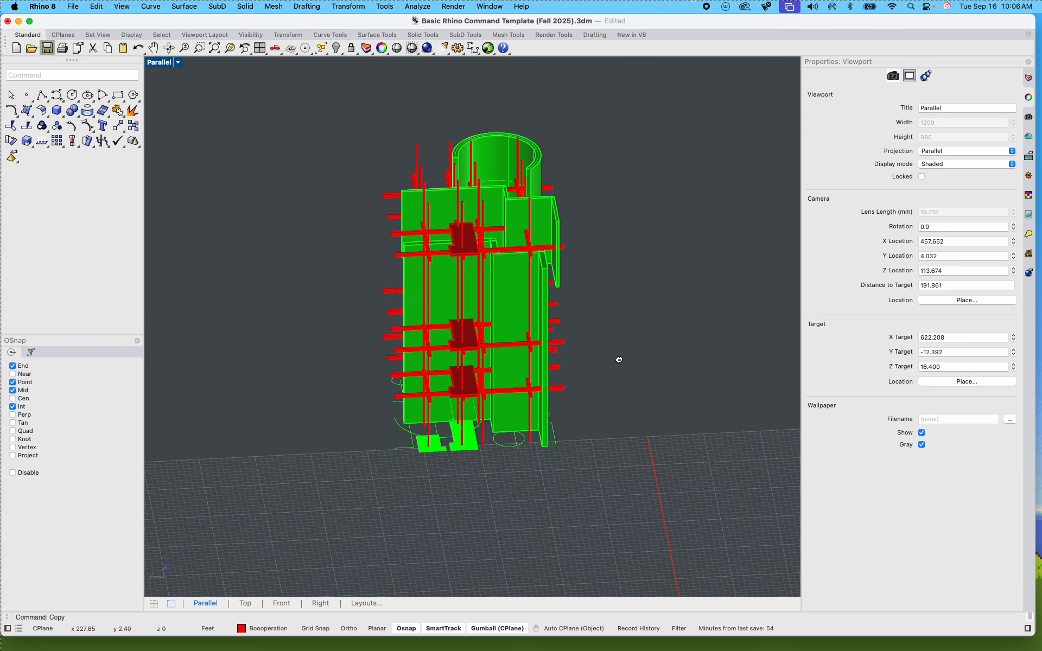
double_click(160, 63)
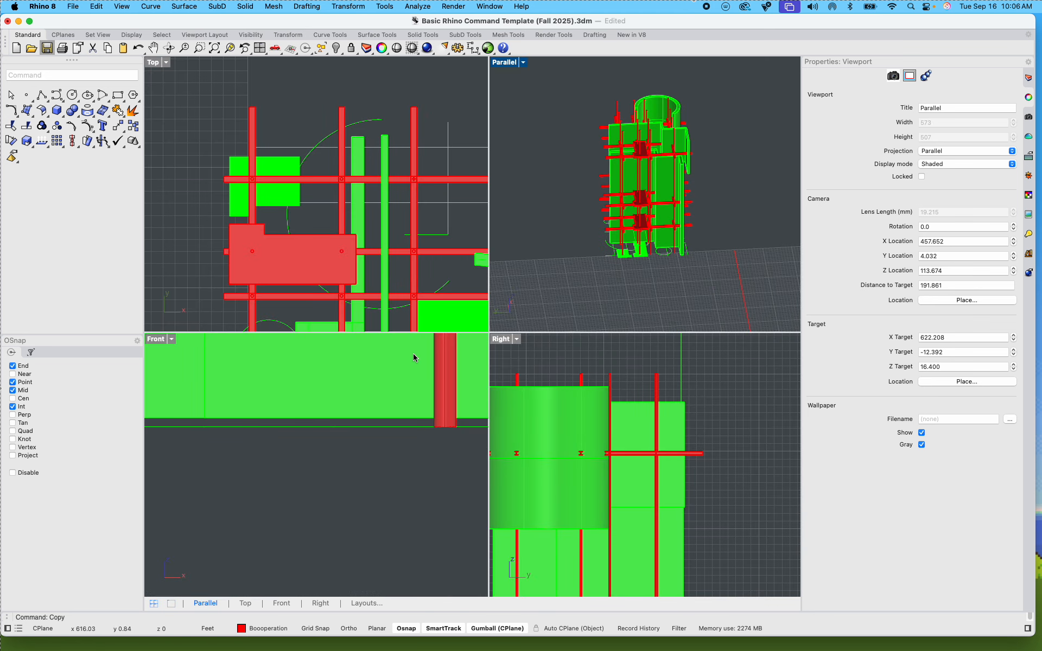
scroll(599, 460, down, 5)
click(602, 455)
scroll(430, 440, down, 3)
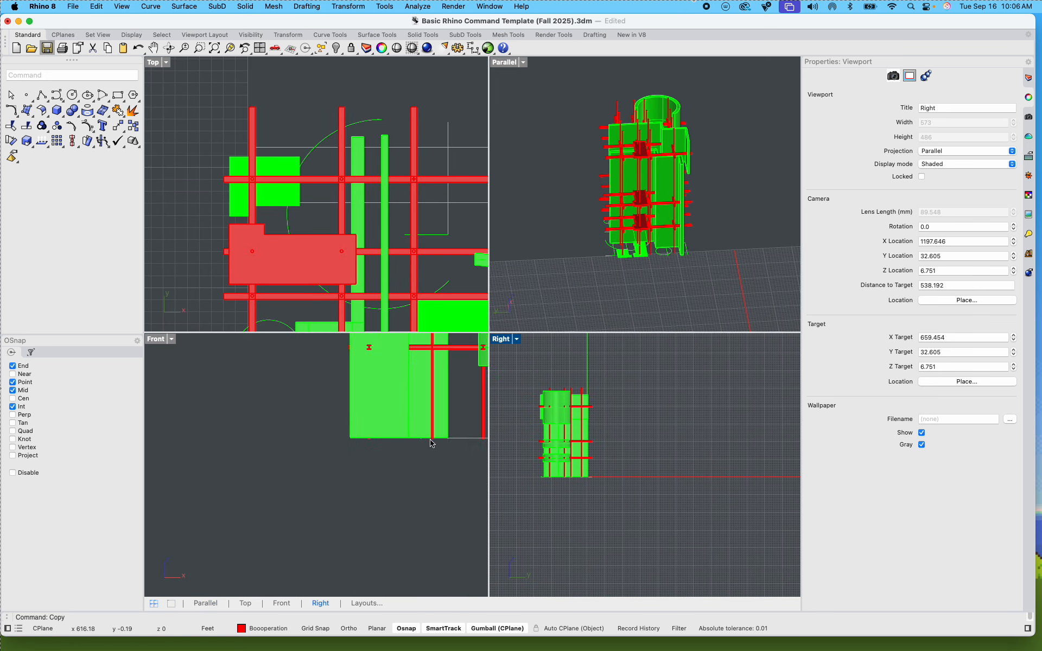
scroll(430, 440, down, 6)
right_drag(425, 449, 347, 560)
scroll(361, 482, down, 4)
right_drag(360, 483, 329, 479)
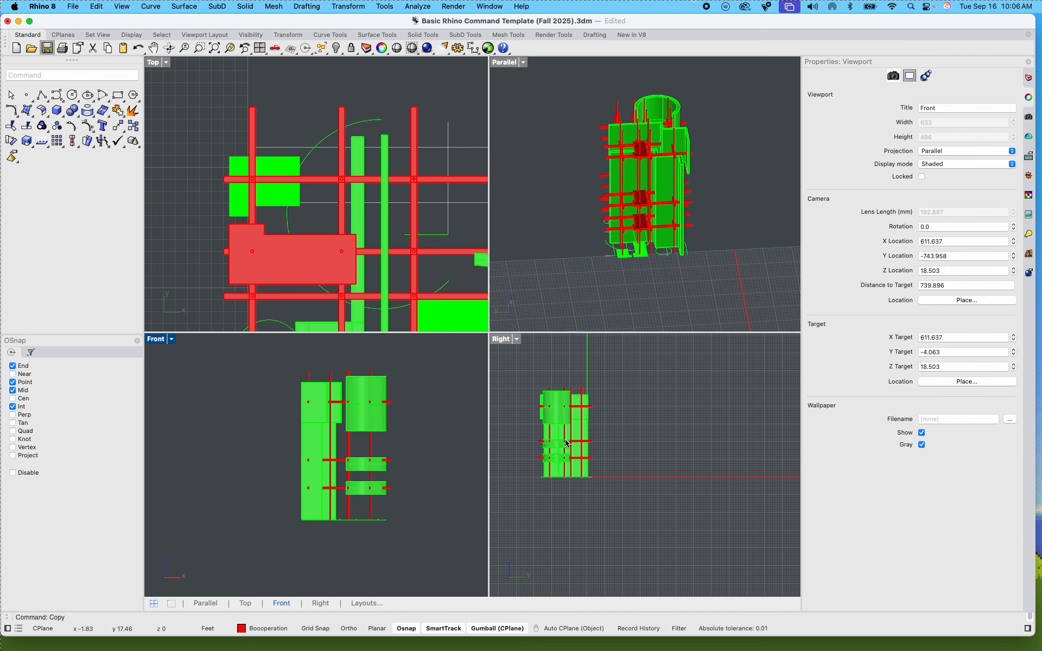
Step: Draw a circle in the maximized Right view, beside the building's straight wall and between the middle and top beam levels
scroll(565, 442, up, 6)
double_click(502, 338)
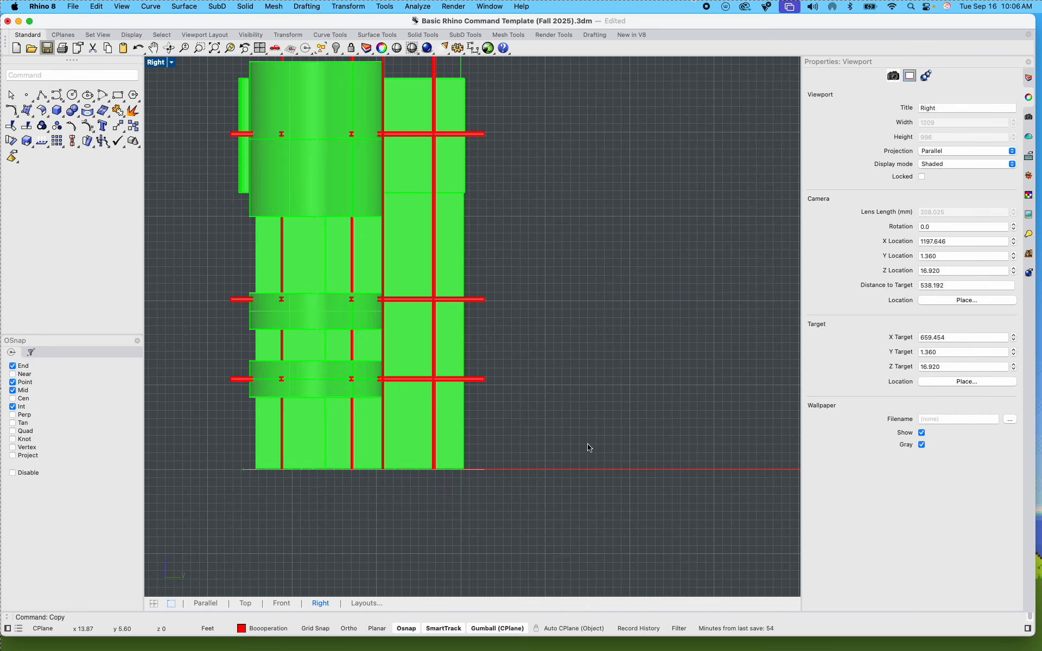
scroll(586, 456, up, 5)
scroll(588, 461, left, 5)
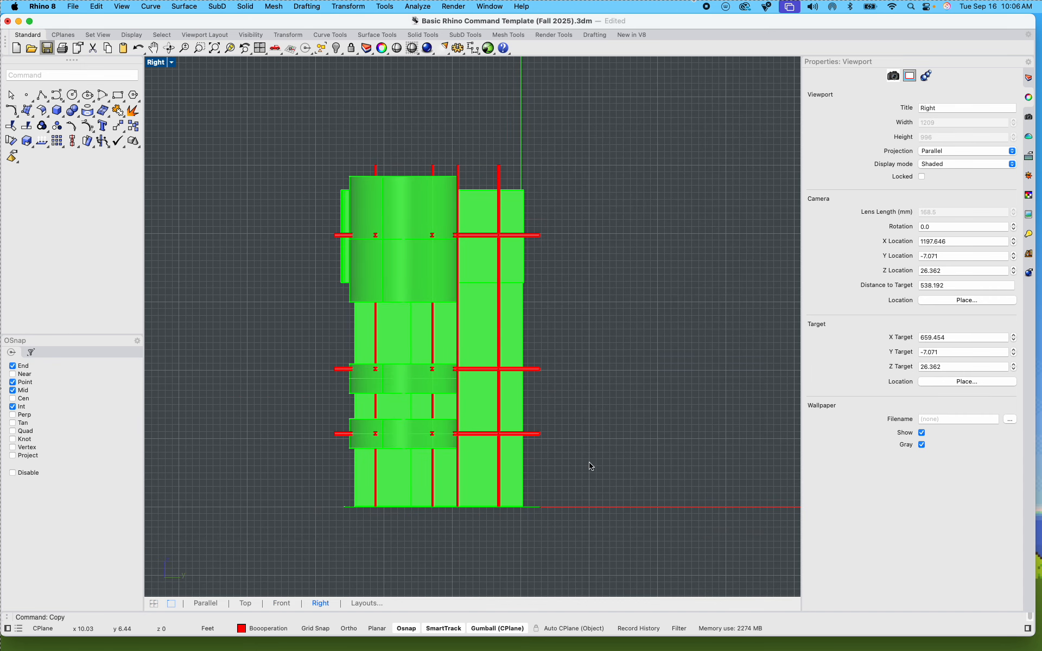
click(66, 97)
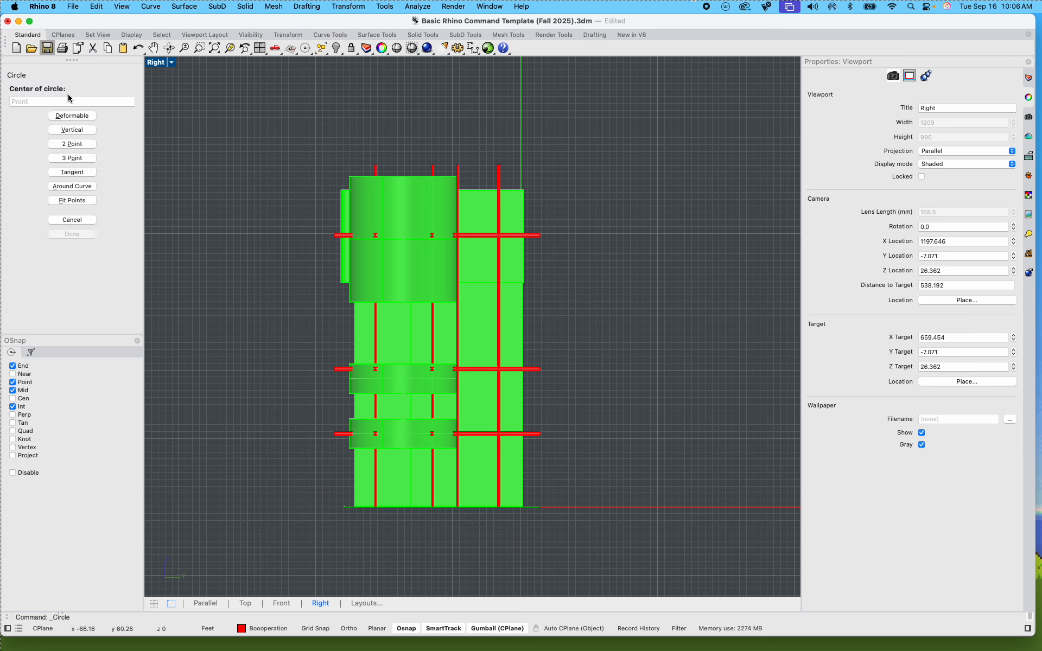
click(584, 334)
click(597, 298)
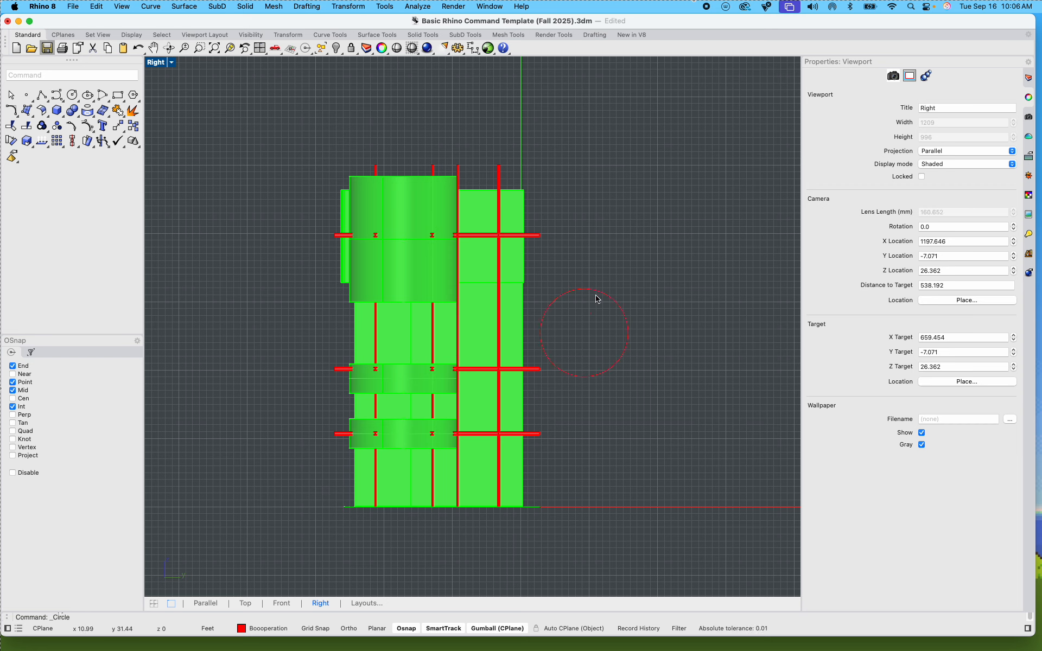
Step: Move the circle onto the building in the Right view, centring it vertically on the lower edge of the tall curved wall
click(627, 323)
drag(622, 337, 454, 345)
drag(423, 302, 414, 257)
scroll(415, 304, up, 5)
scroll(413, 257, down, 2)
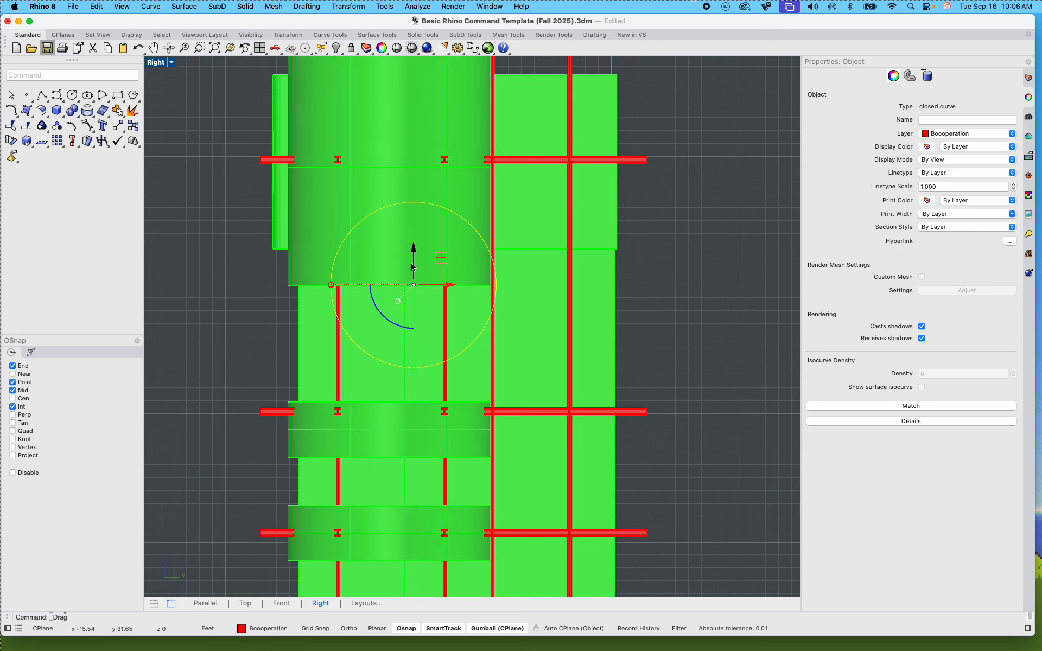
Step: Enlarge the circle uniformly and shift it sideways so its centre and side edge align with the two columns below the tall curved wall
shift+drag(331, 285, 316, 286)
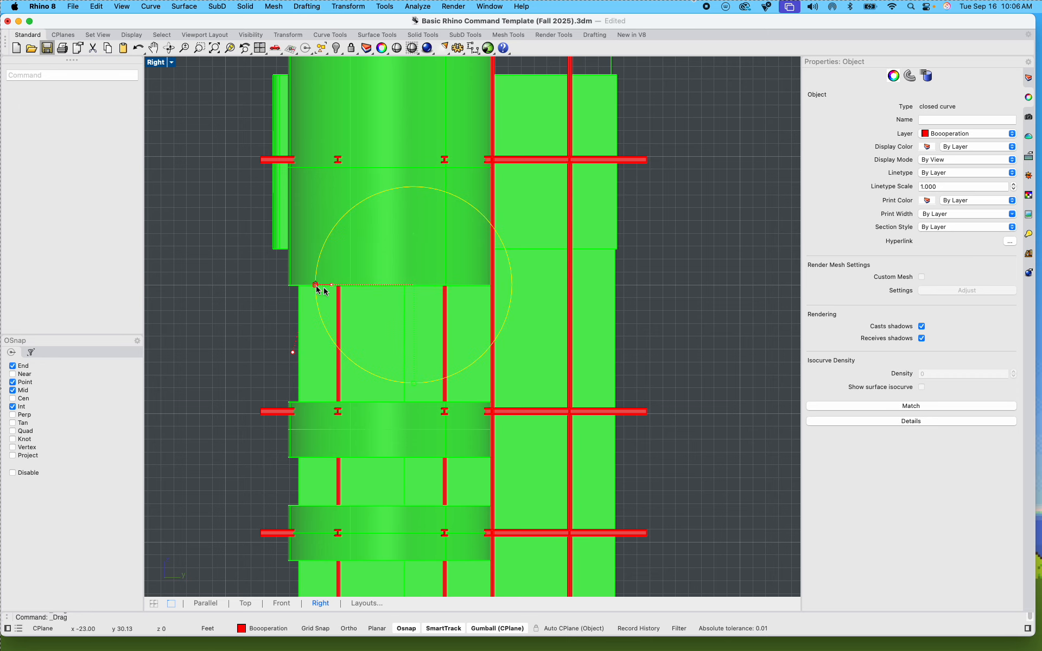
mouse_move(452, 285)
mouse_down()
mouse_move(492, 286)
mouse_move(456, 277)
mouse_up()
scroll(459, 288, up, 3)
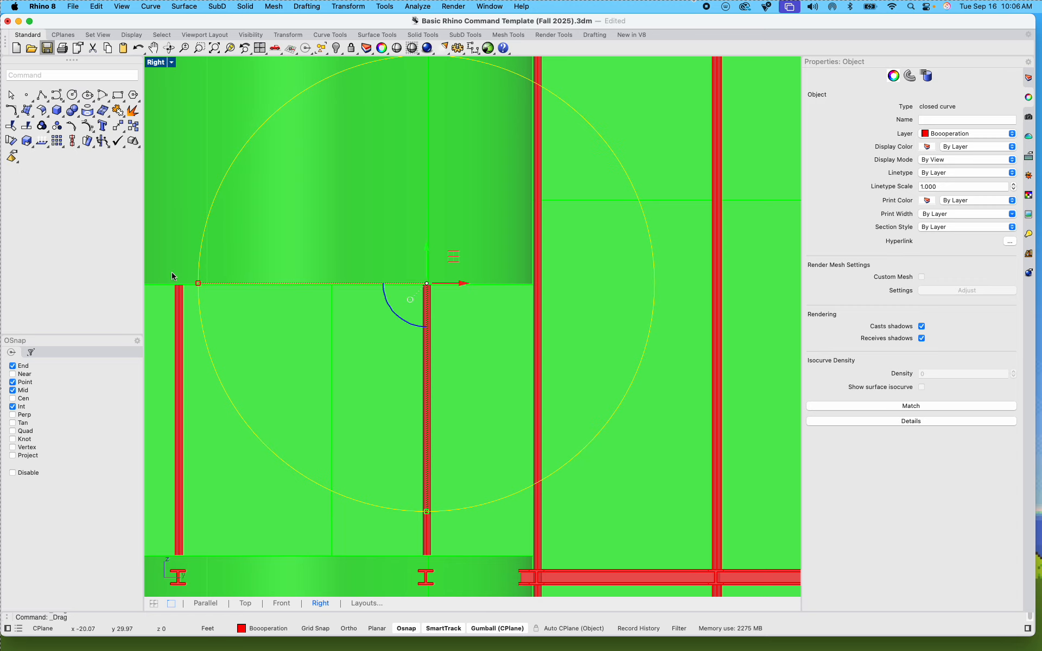
drag(198, 286, 182, 286)
scroll(348, 286, down, 3)
right_drag(560, 244, 589, 214)
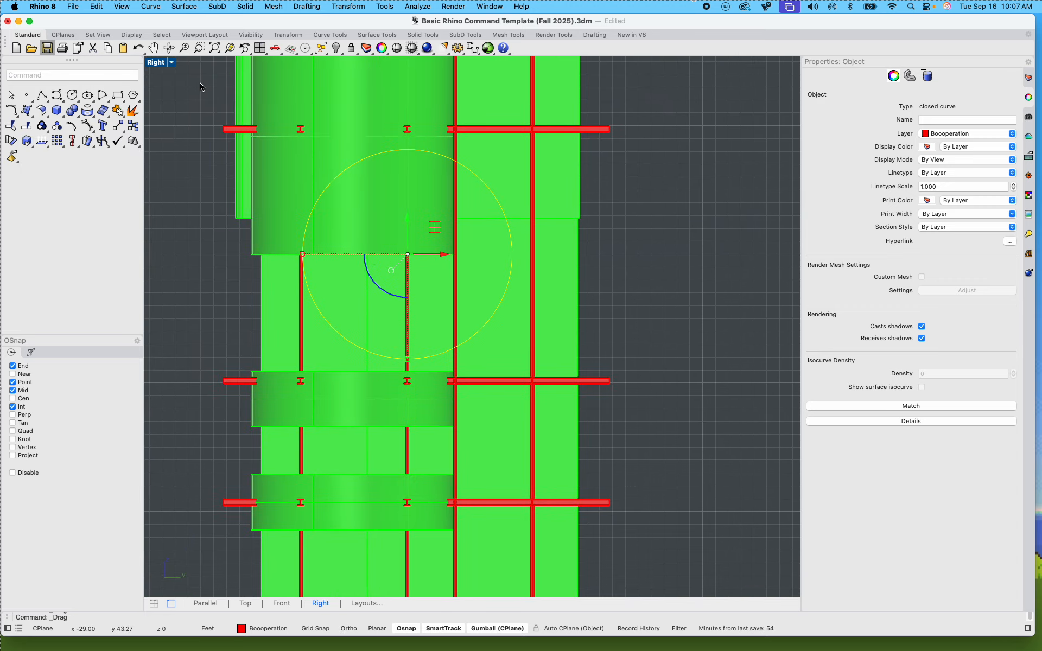
Step: Move the circle along the X axis in the maximized Parallel view so it stands just outside the building
double_click(155, 63)
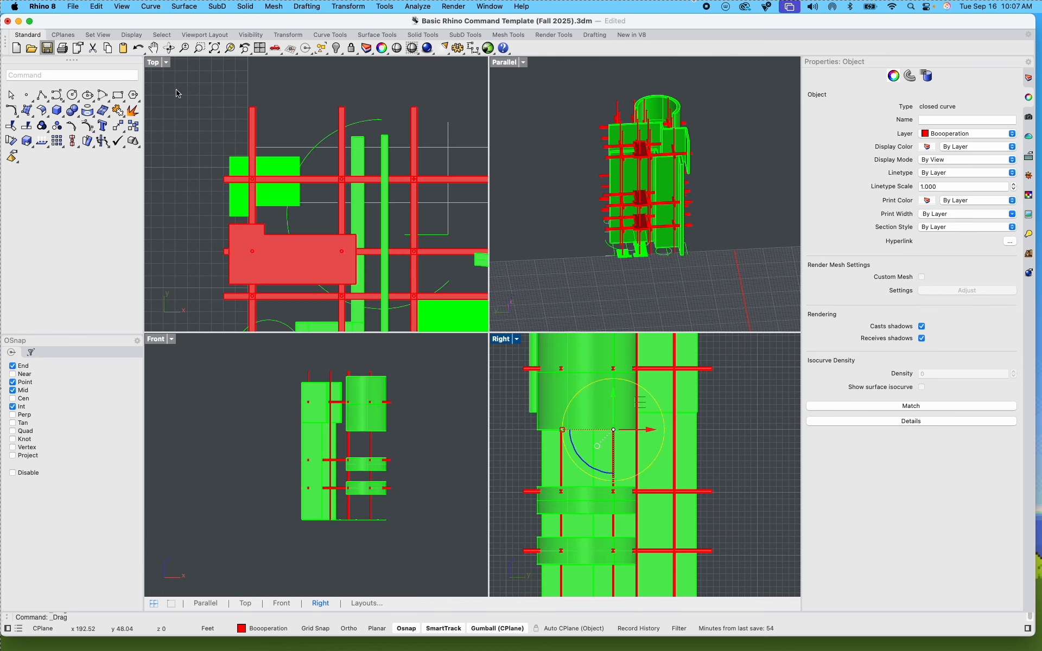
click(507, 73)
click(230, 50)
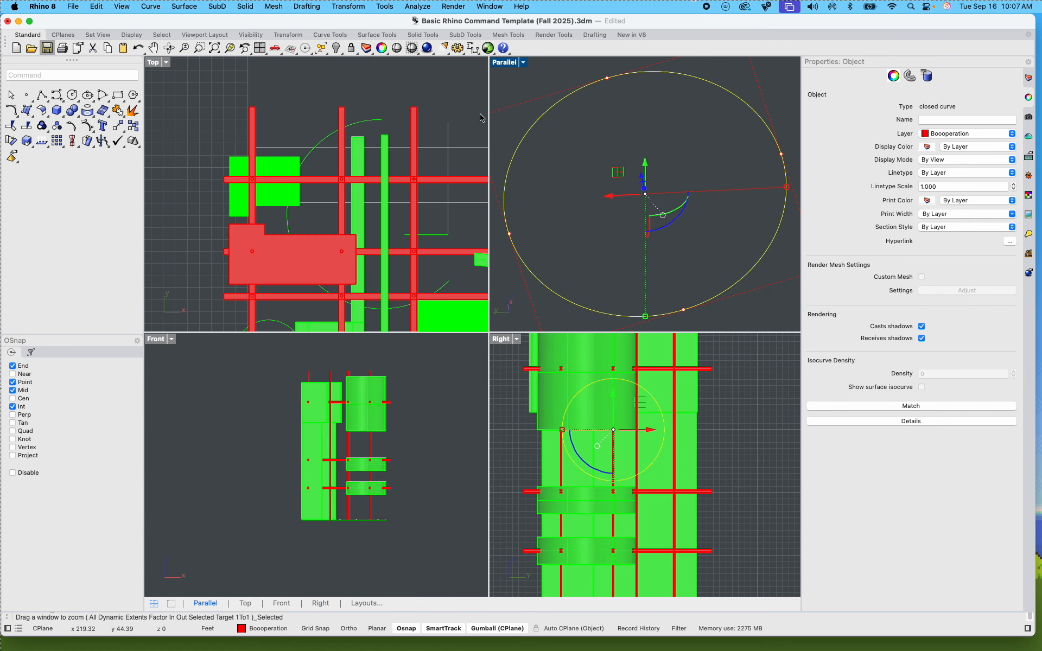
double_click(505, 63)
scroll(532, 217, down, 6)
shift+right_drag(562, 252, 594, 302)
drag(595, 286, 360, 307)
shift+right_drag(423, 306, 377, 328)
scroll(399, 311, up, 8)
Step: WireCut the tall curved wall, the upper folded wall and the tall straight wall with the circle, cutting all the way through in the X direction
text(wirecut)
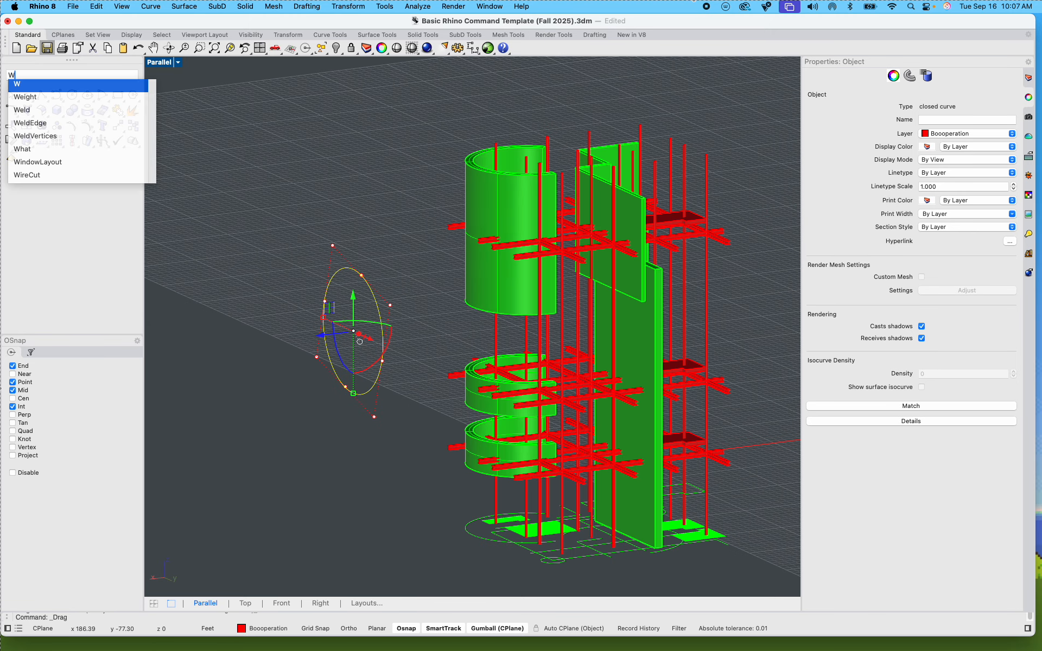
key(Return)
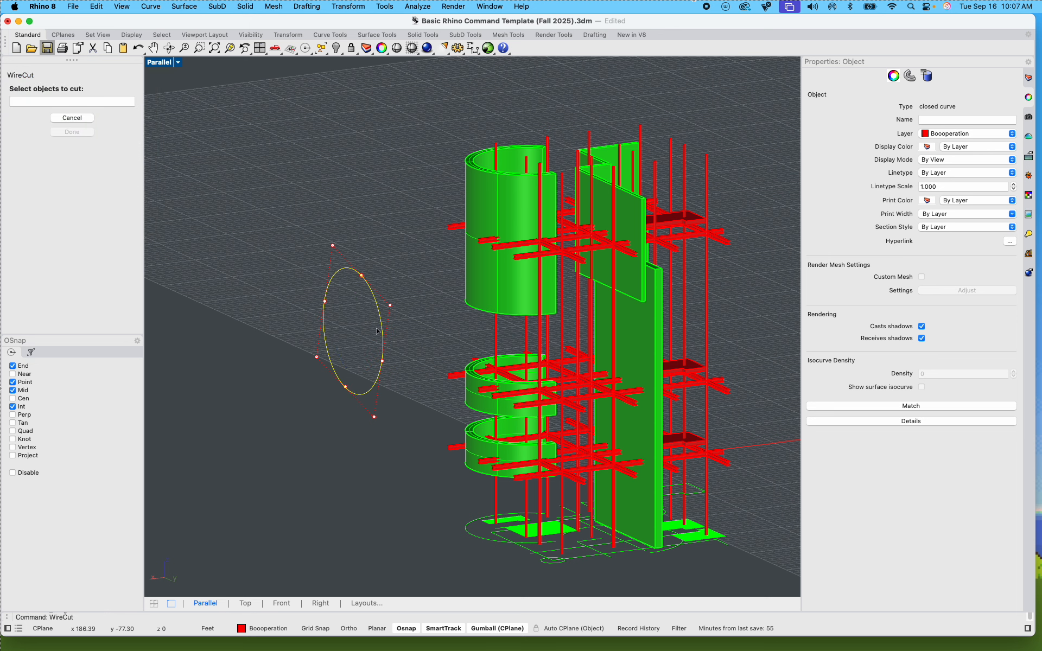
click(497, 293)
scroll(630, 307, up, 3)
click(632, 299)
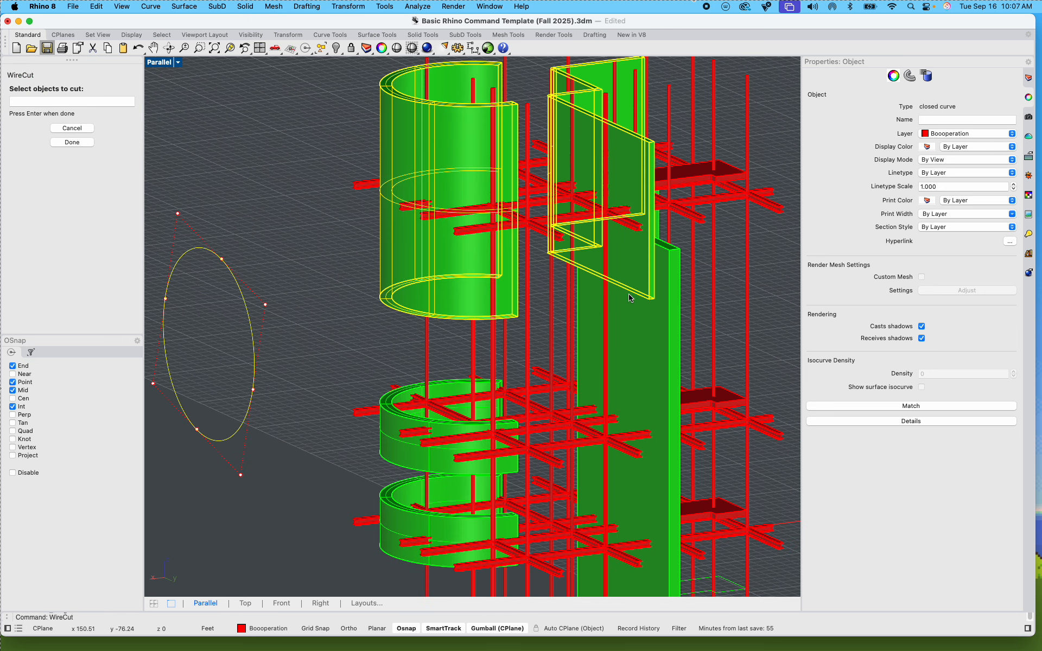
click(651, 353)
key(Return)
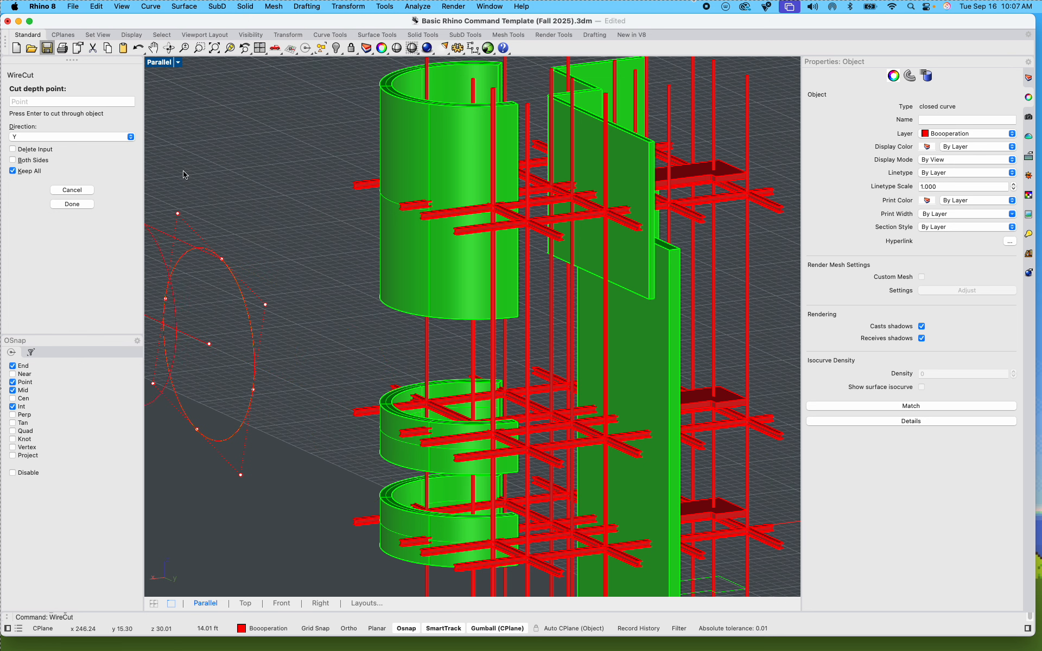
click(133, 136)
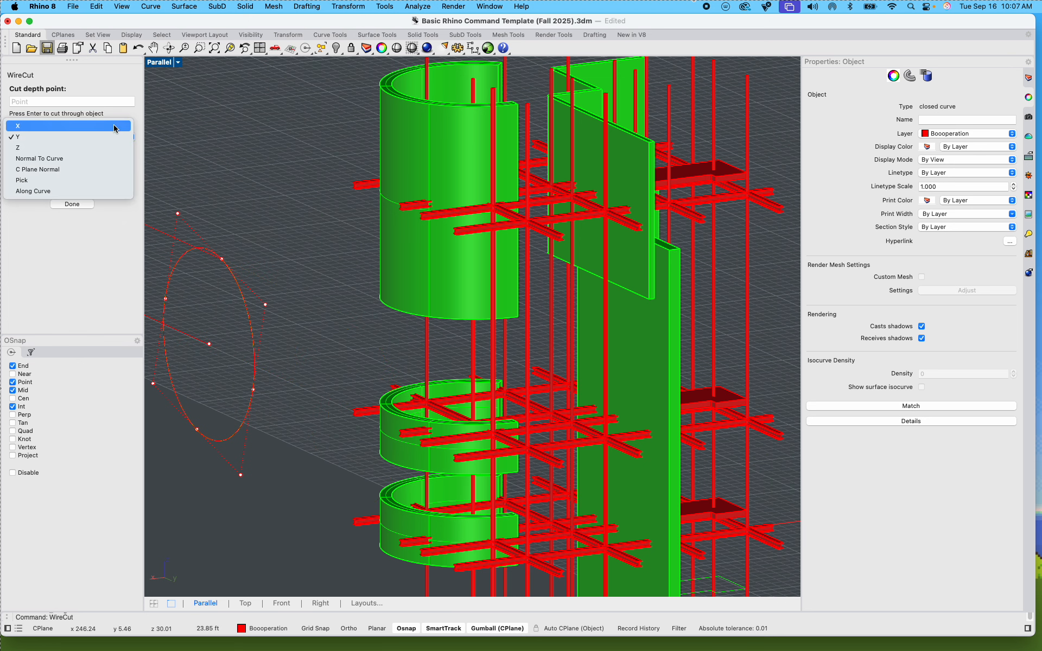
click(54, 125)
scroll(500, 280, down, 5)
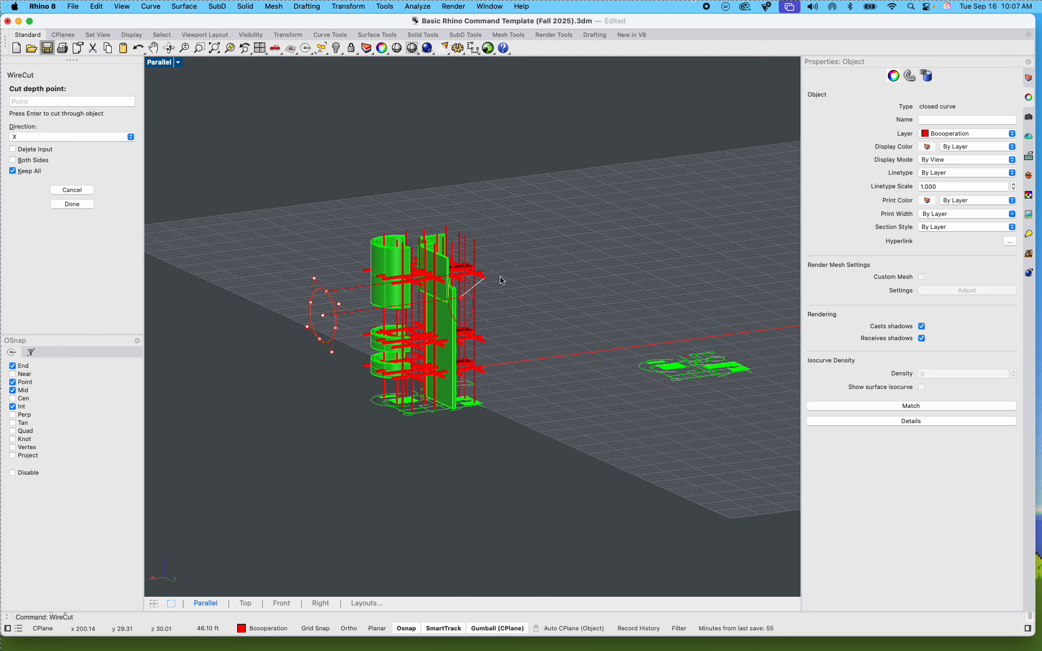
key(Return)
Step: Delete the pieces cut out by the circle from the curved wall, the folded wall and the straight wall
scroll(348, 284, up, 8)
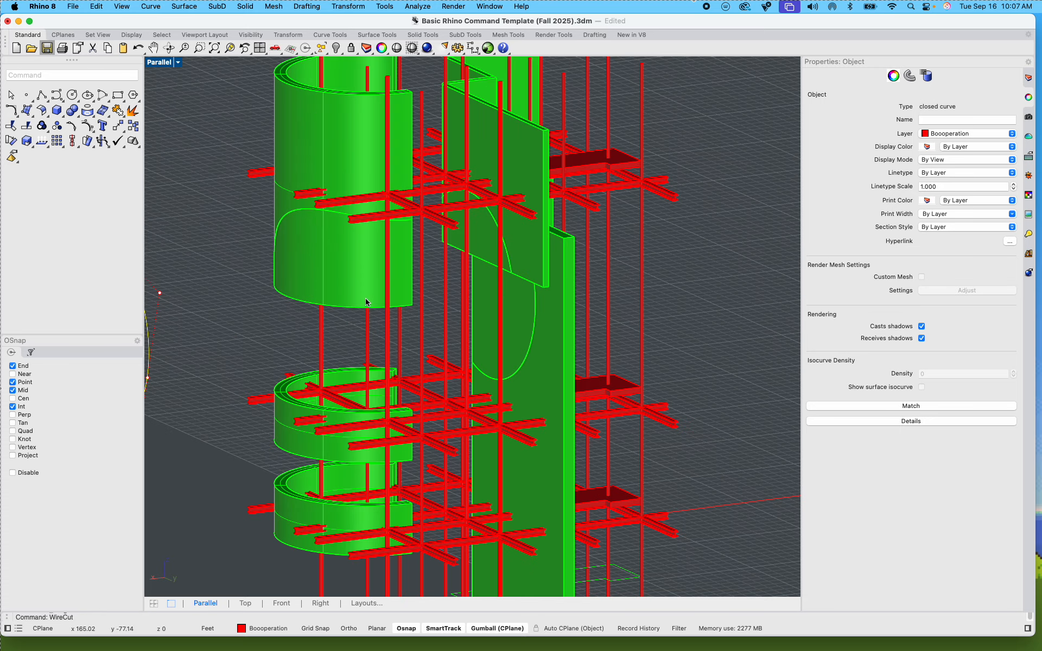
click(348, 288)
key(Delete)
click(475, 255)
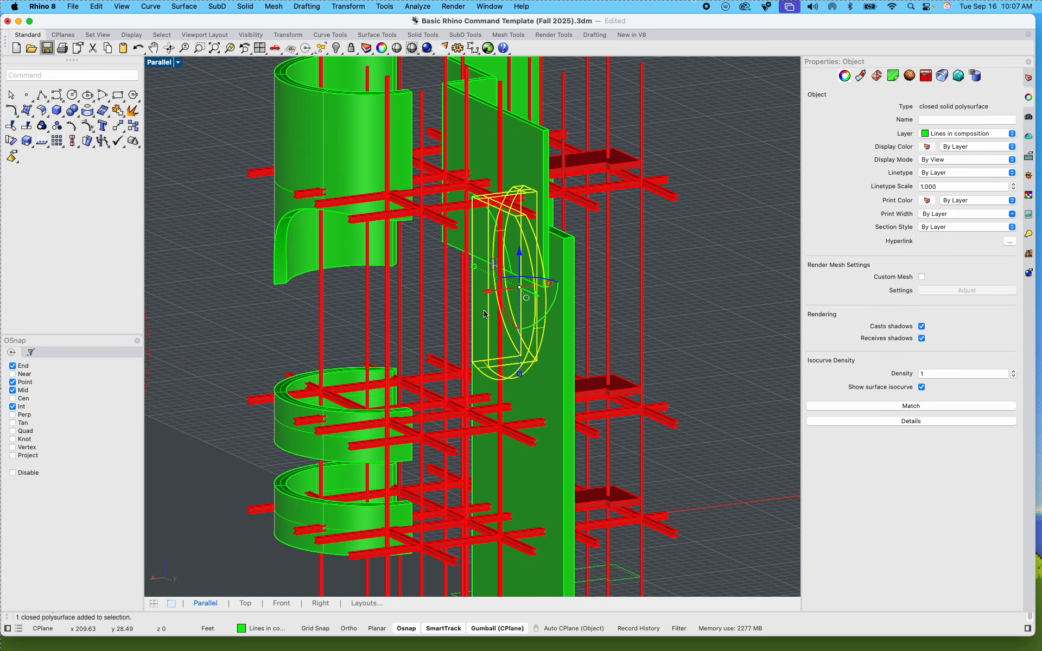
key(Delete)
click(476, 254)
key(Delete)
Step: Examine the circular opening through the building's walls from several angles and at close range
scroll(481, 253, down, 6)
right_drag(483, 261, 600, 474)
drag(603, 494, 362, 91)
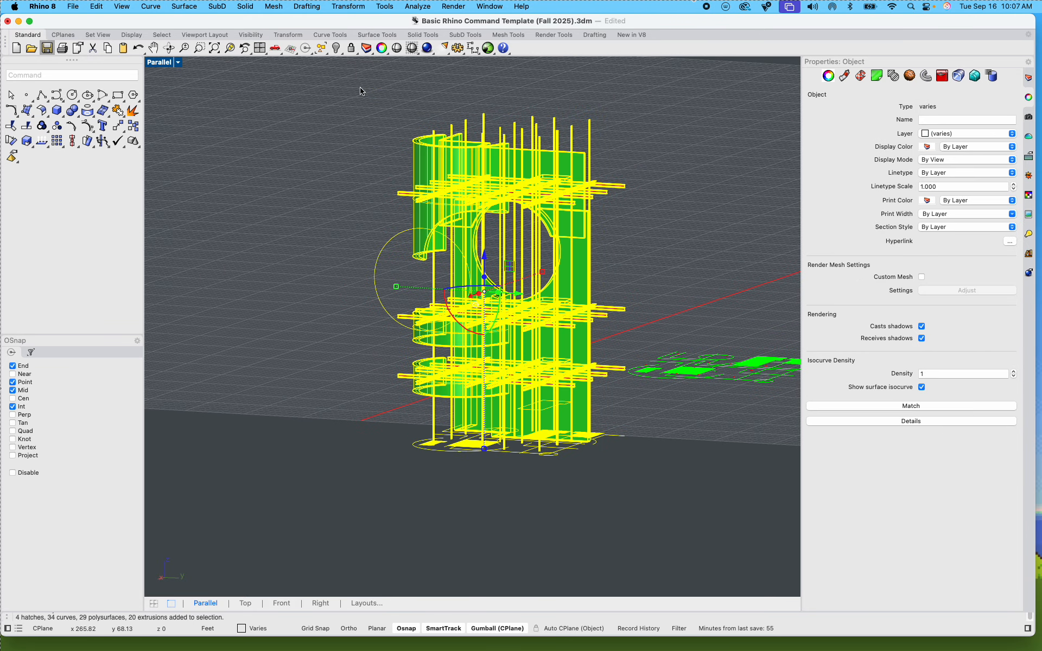
click(230, 48)
click(231, 213)
right_drag(230, 218, 183, 225)
scroll(281, 251, up, 10)
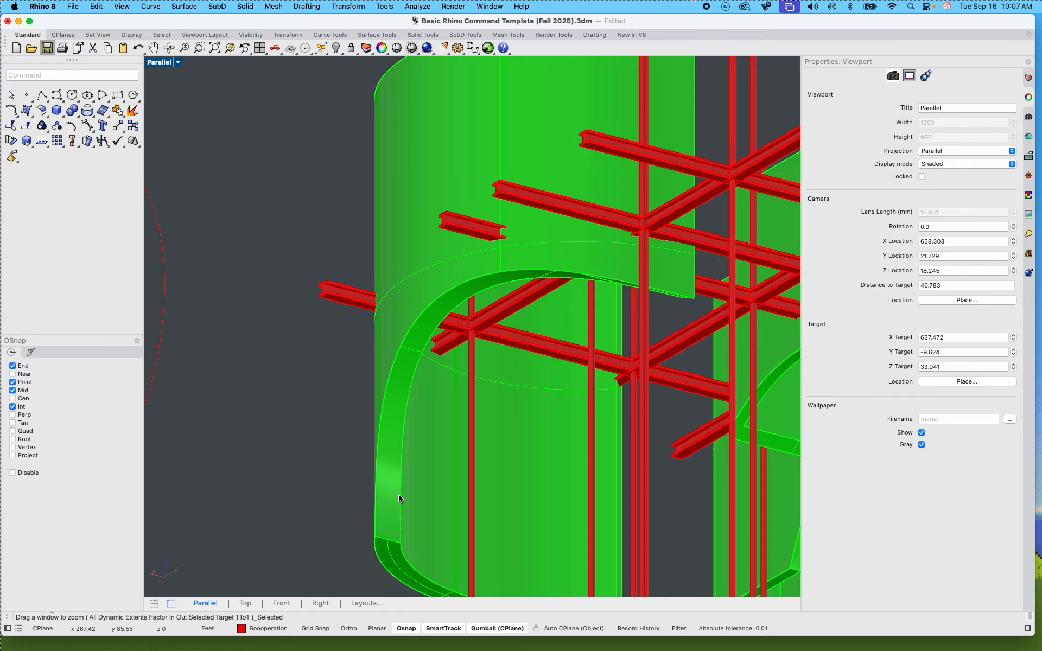
scroll(398, 491, down, 10)
shift+right_drag(450, 491, 339, 294)
right_drag(339, 294, 462, 426)
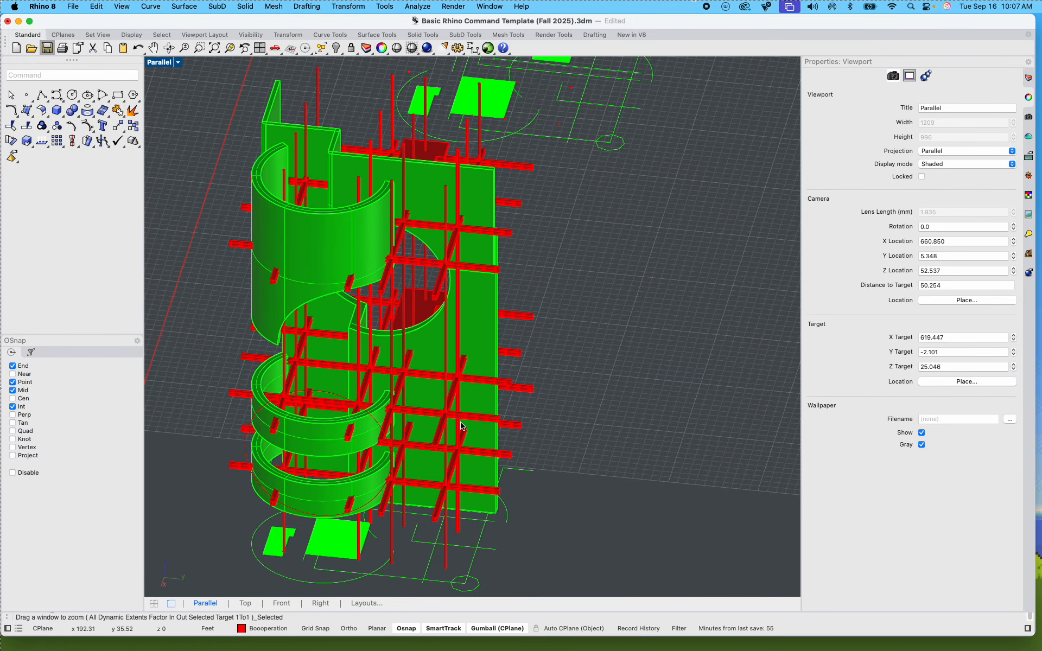
Step: Extrude the two ground lines forming an L in front of the straight wall upward by about 18.7 ft
scroll(421, 545, up, 5)
click(418, 543)
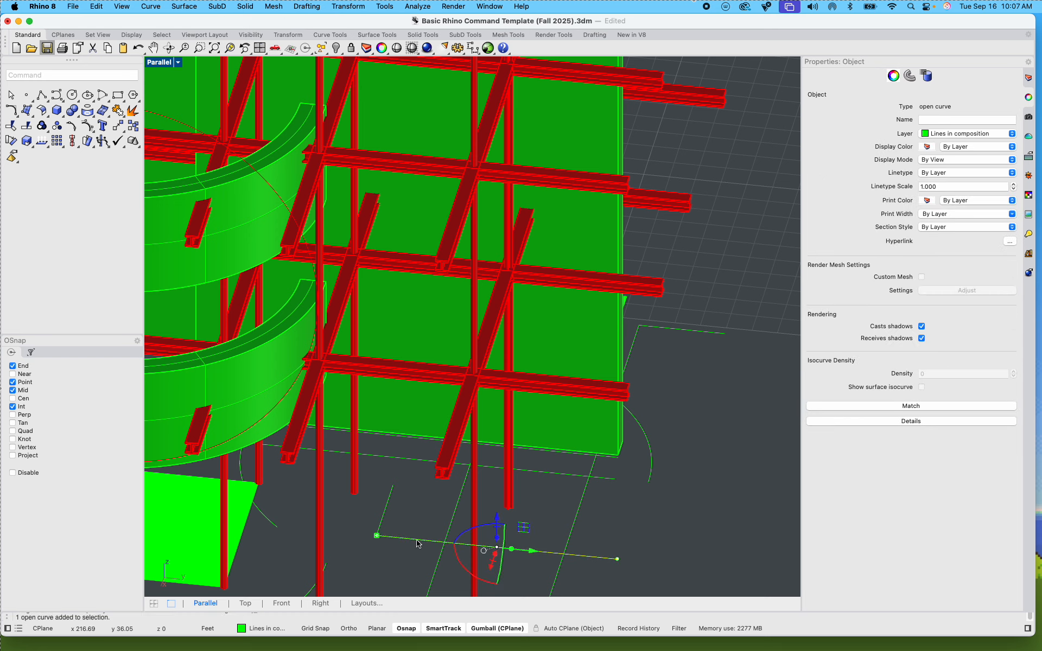
drag(403, 557, 367, 500)
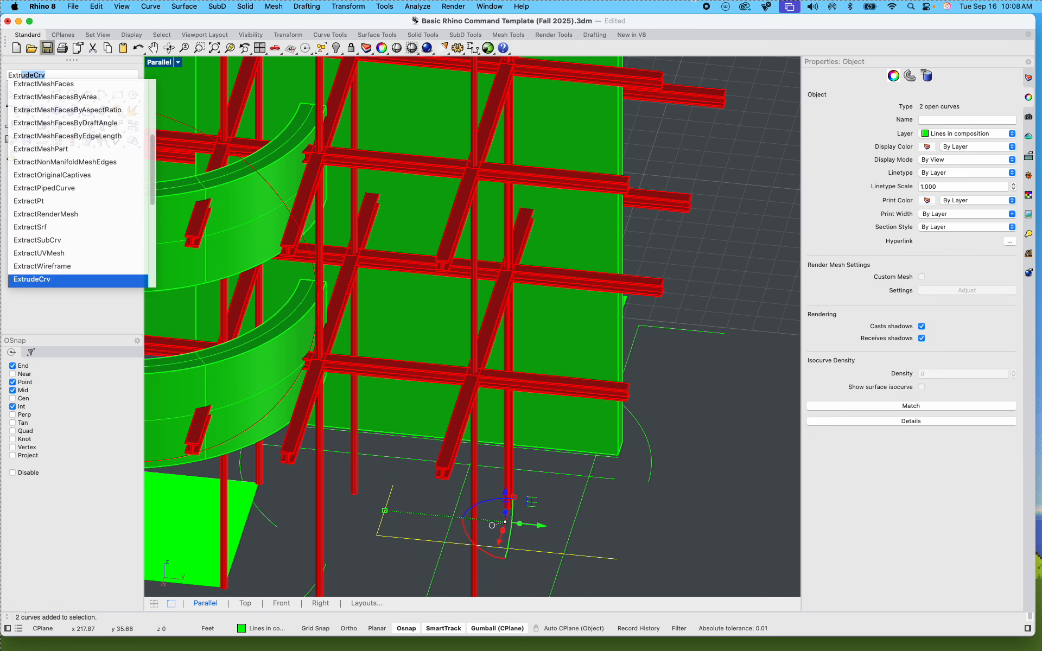
key(Return)
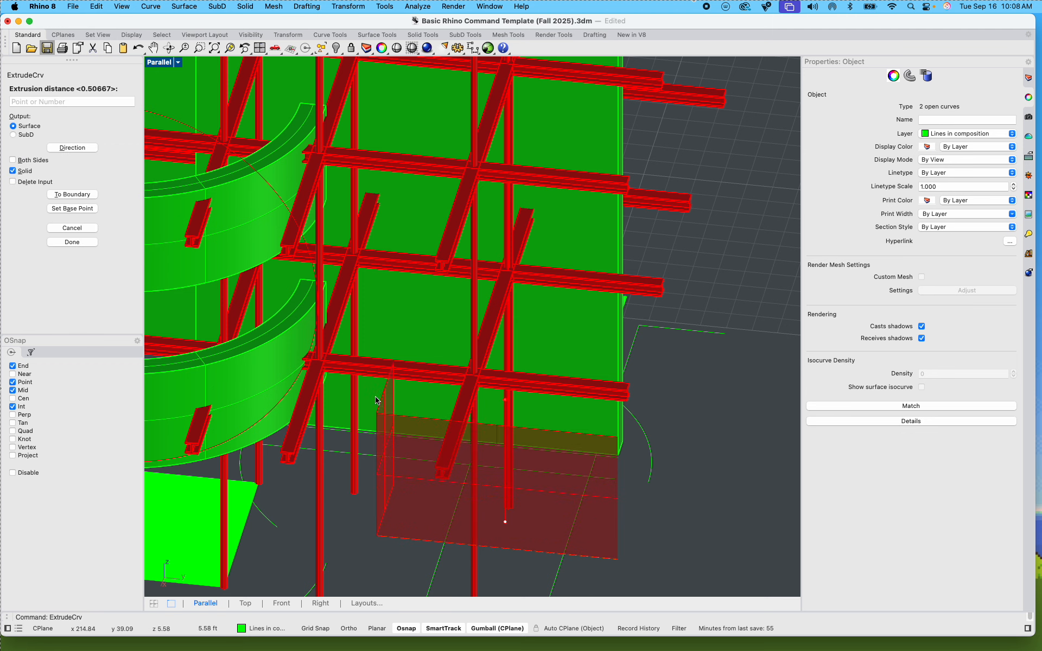
scroll(393, 332, down, 6)
click(409, 222)
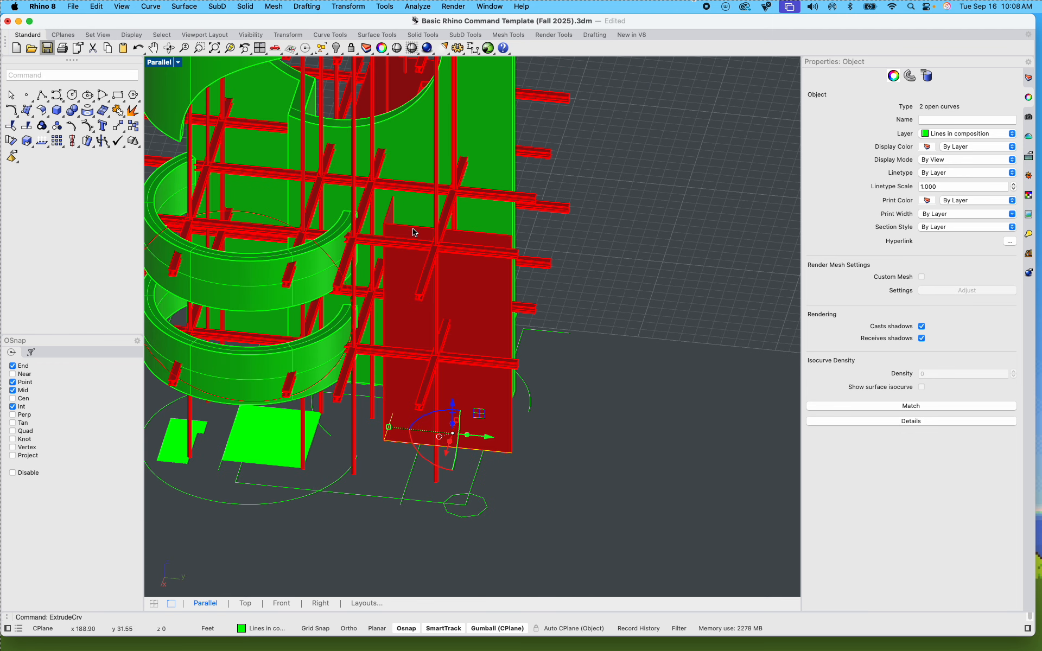
Step: Join the two extruded surfaces of the L shape into one polysurface
scroll(412, 232, up, 5)
click(409, 230)
shift+click(365, 196)
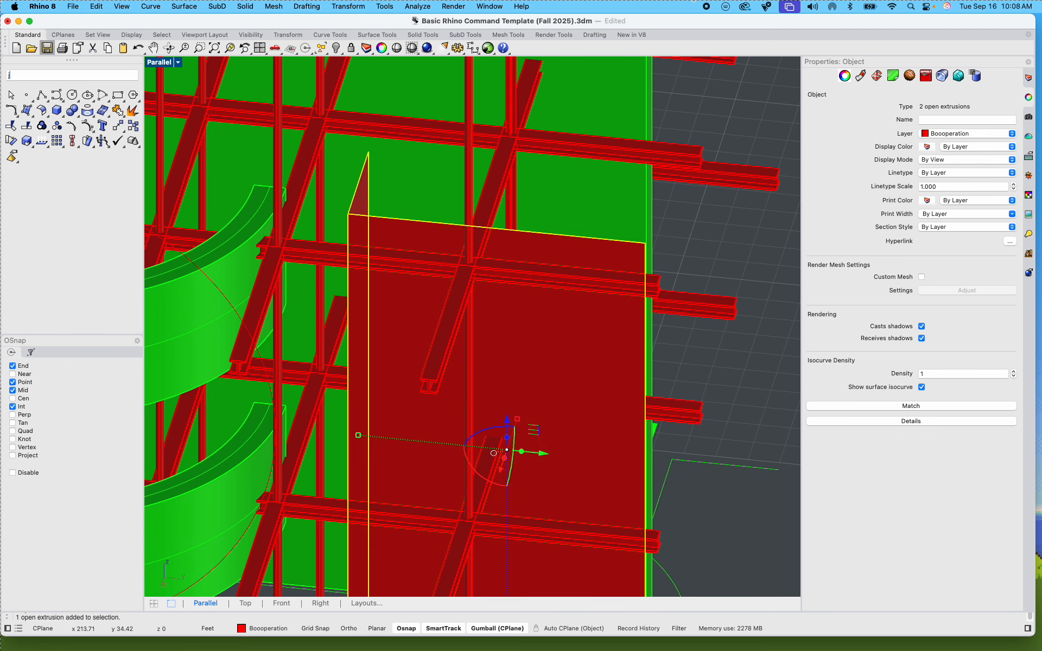
key(super+j)
Step: Offset the joined L-shaped surface 1 ft into a solid wall with OffsetSrf, flipping the direction to the outer side
click(374, 199)
click(355, 201)
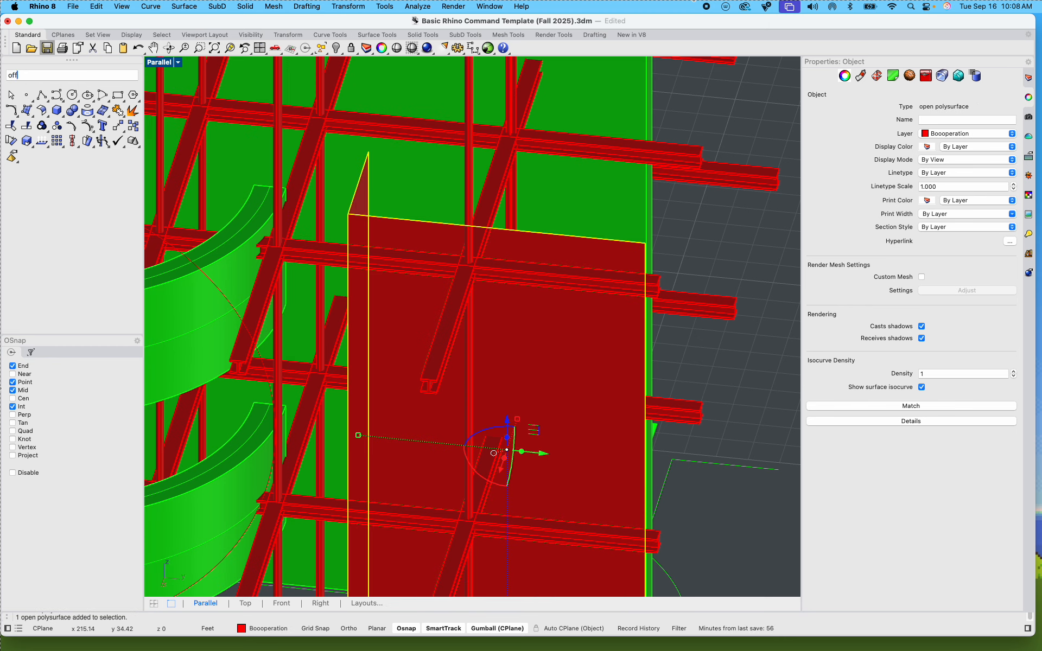
key(Return)
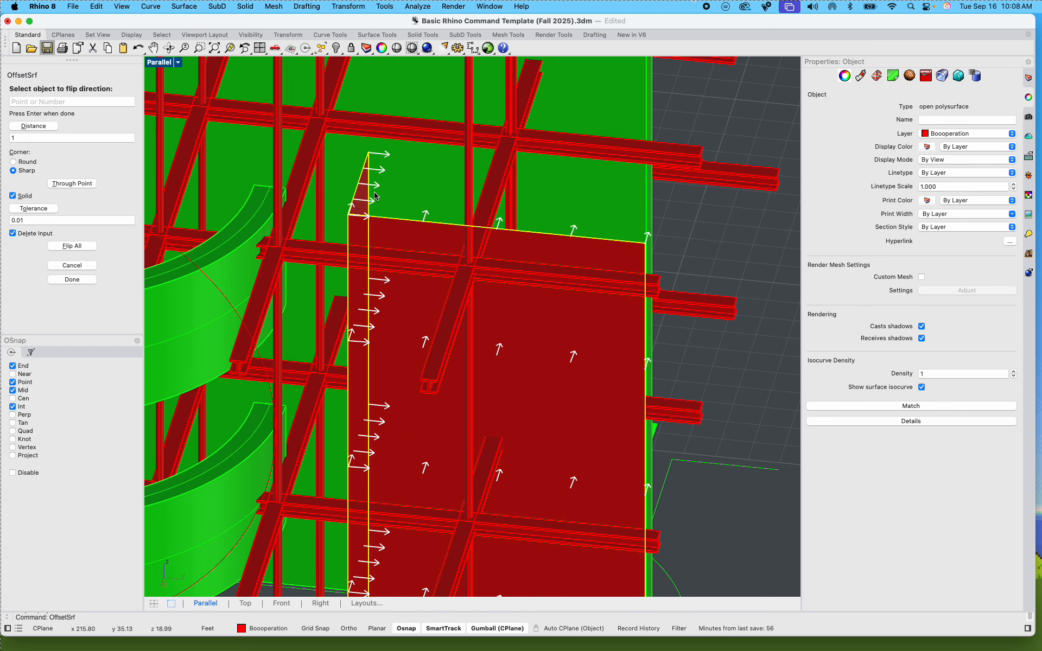
click(360, 192)
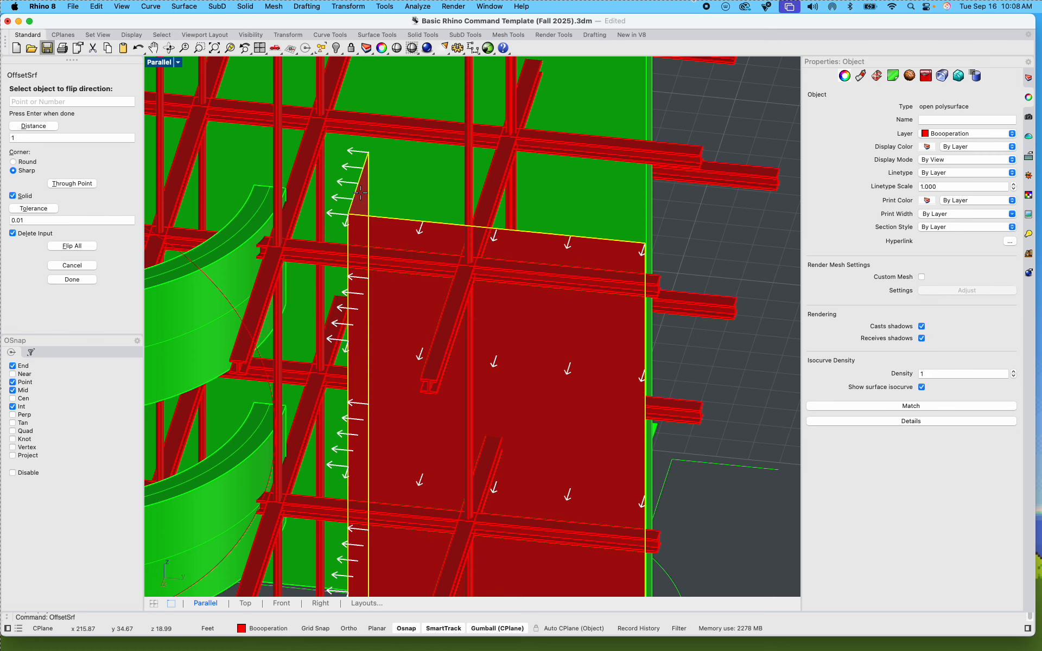
key(Return)
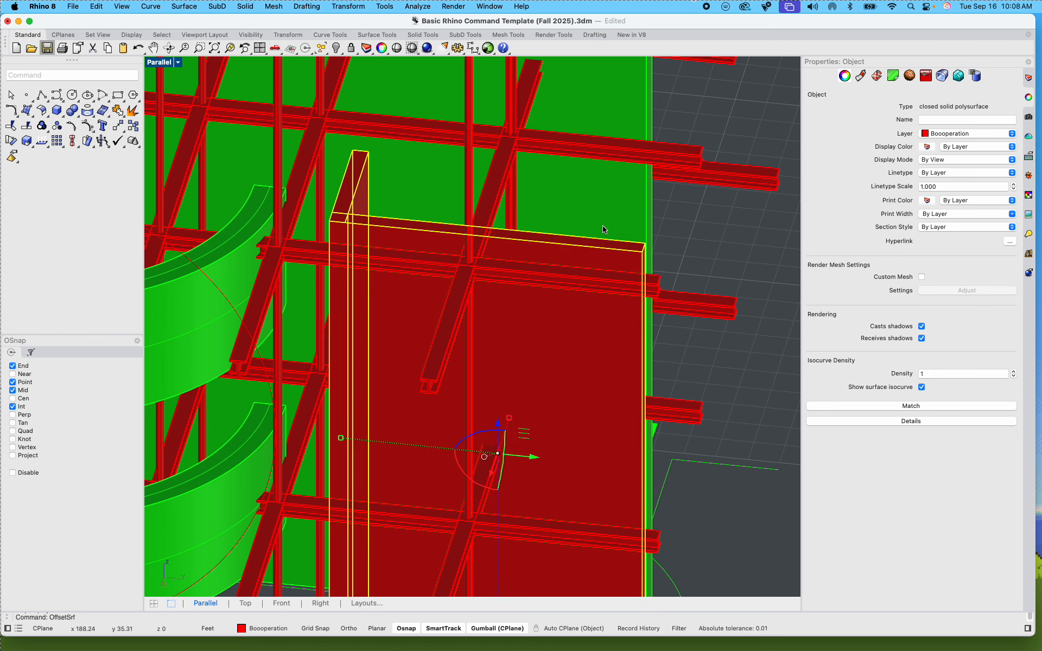
click(721, 251)
Step: Raise the L-shaped wall straight up until its base sits just above the lowest beam level
scroll(720, 251, down, 8)
shift+right_drag(640, 249, 615, 252)
click(575, 307)
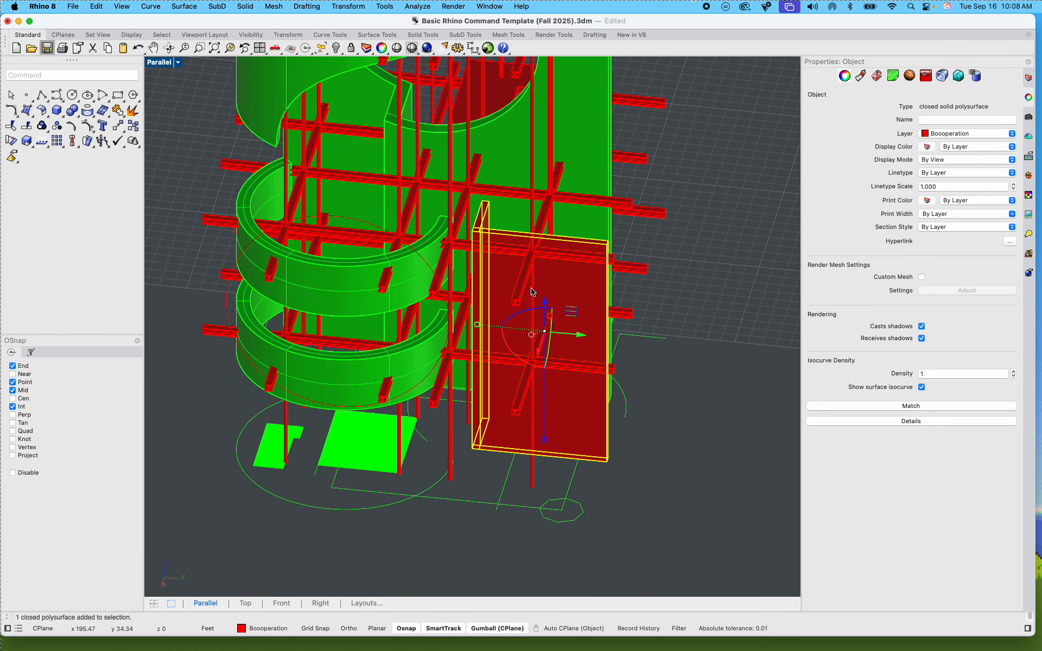
drag(543, 303, 543, 182)
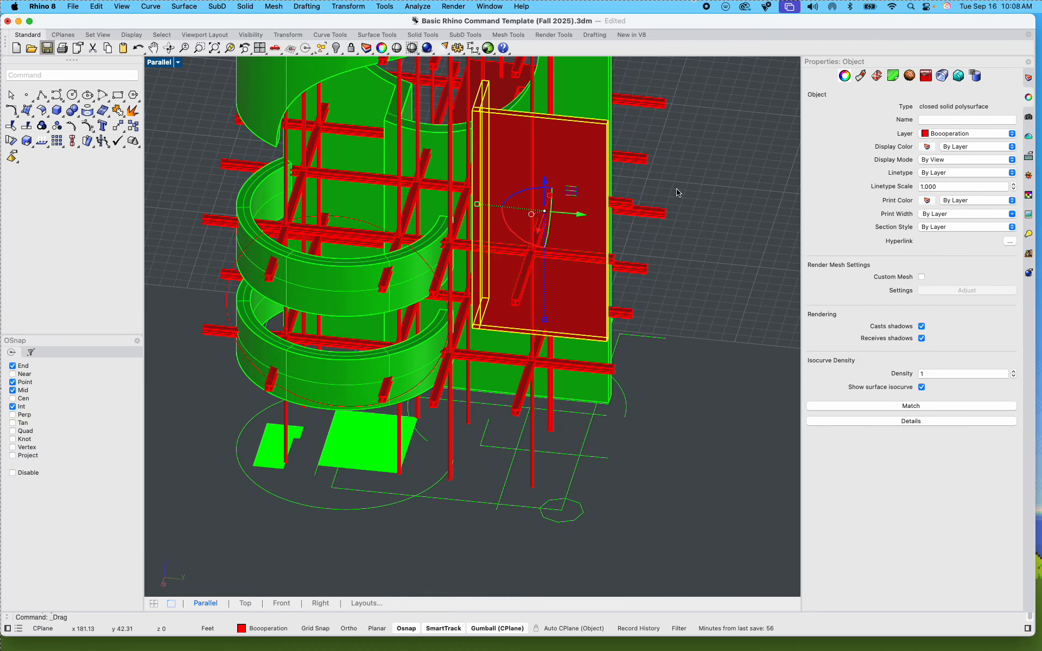
click(678, 192)
Step: Extrude the open ground arc that runs around the two hatches upward, past the lowest beam level
shift+right_drag(685, 213, 478, 297)
shift+right_drag(518, 382, 446, 279)
scroll(378, 455, up, 4)
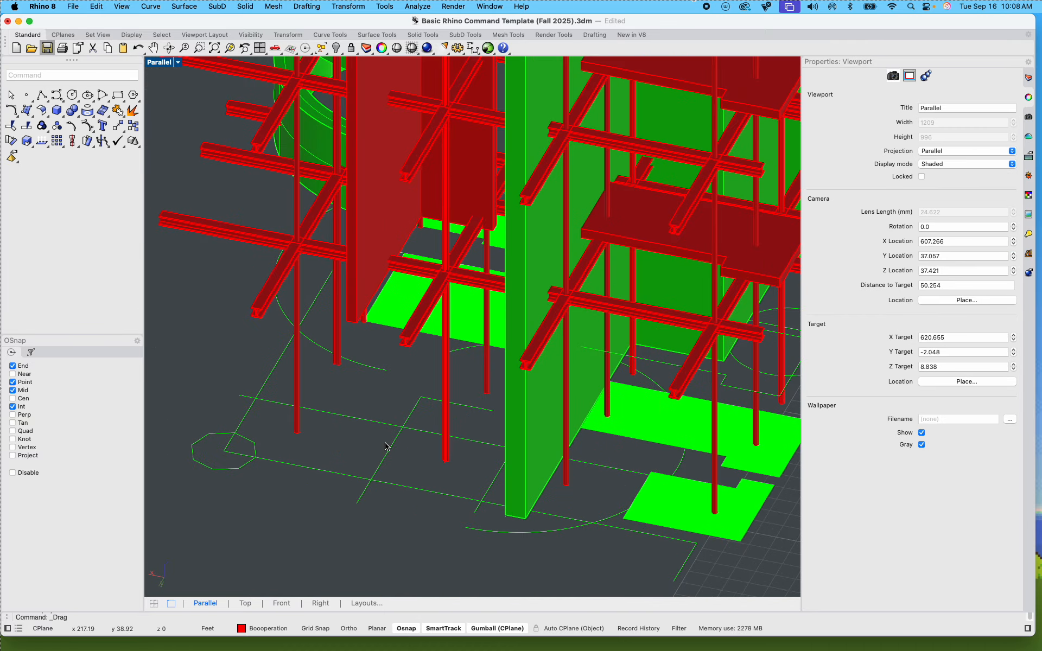
click(380, 425)
right_drag(380, 428, 278, 465)
click(544, 522)
click(546, 517)
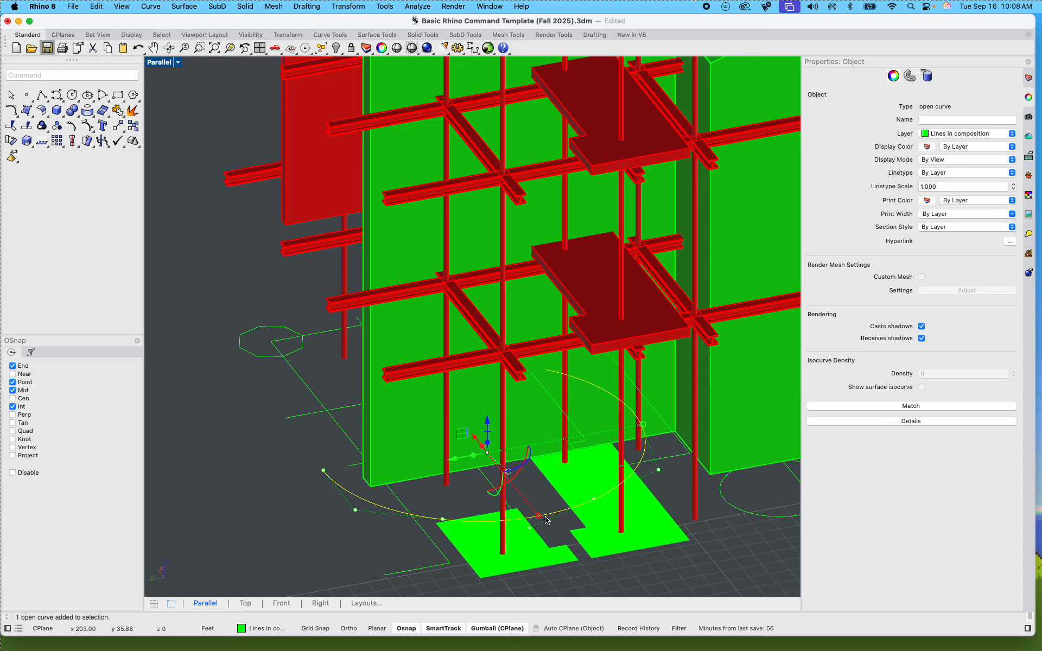
text(Extru)
key(Return)
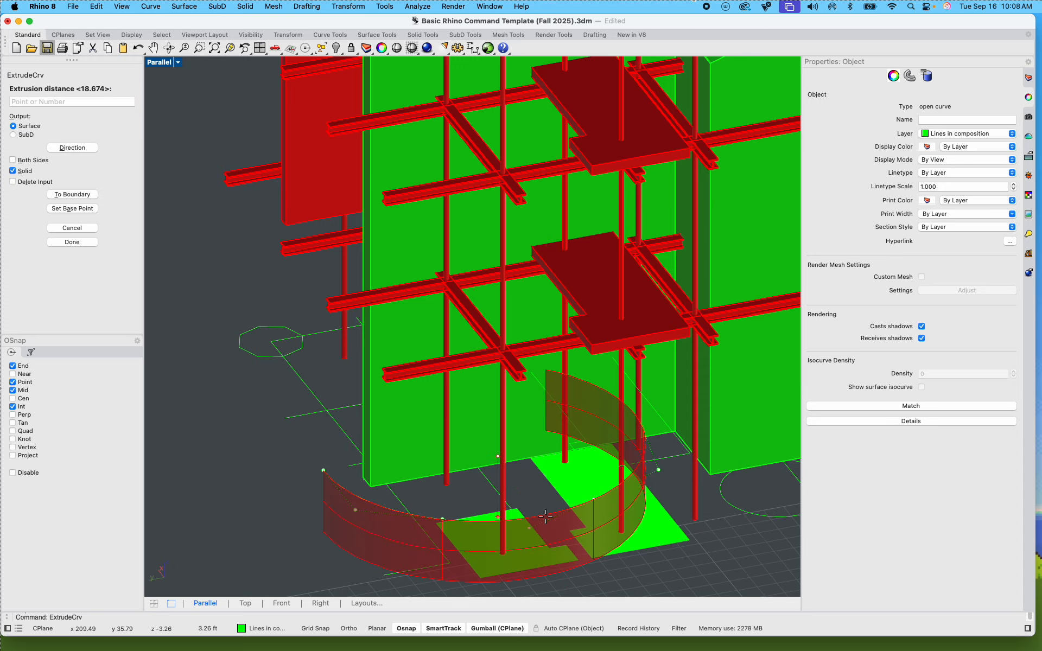
click(400, 251)
Step: Offset the extruded arc surface outward by 0.5 ft into a solid curved wall with OffsetSrf
right_drag(400, 252, 321, 312)
right_drag(375, 311, 398, 307)
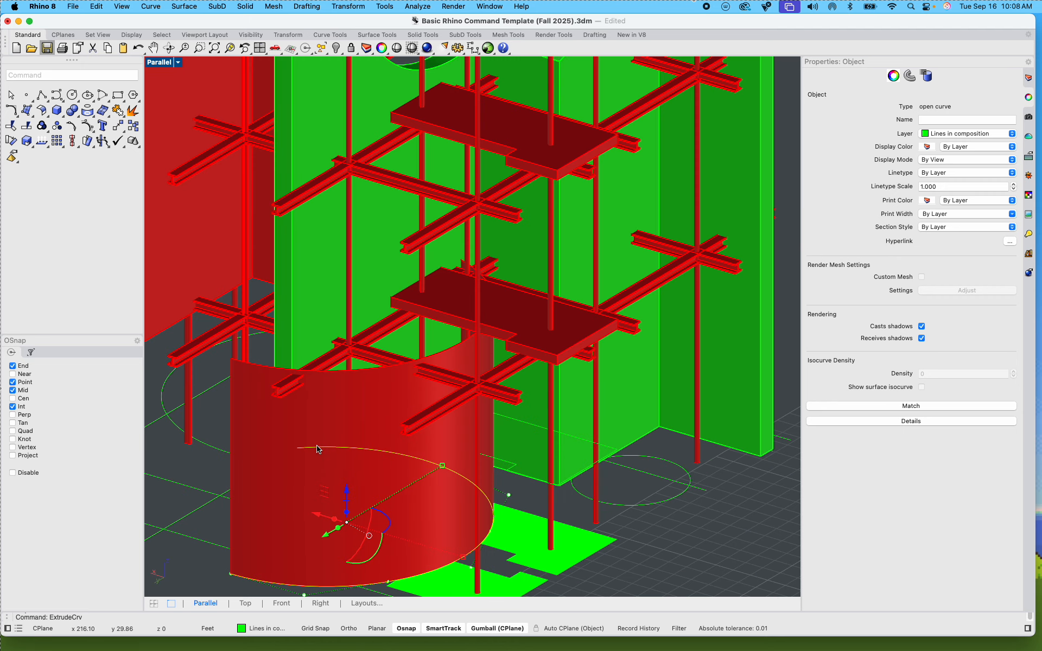
click(328, 431)
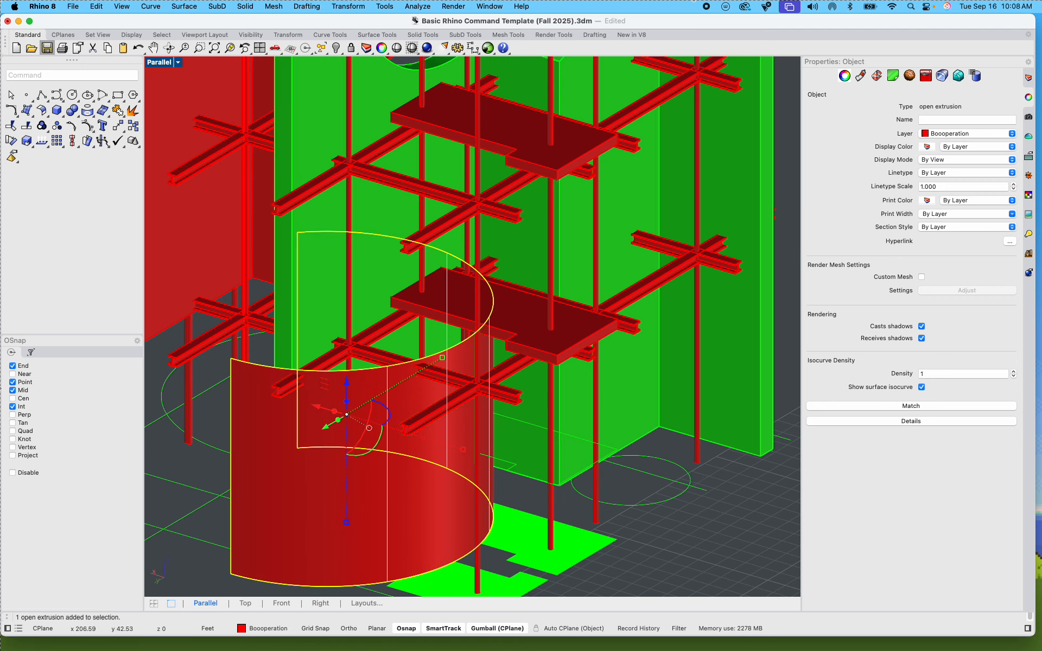
text(Ex)
key(Escape)
text(c)
key(Down)
key(Down)
key(Down)
key(Down)
key(Down)
key(Return)
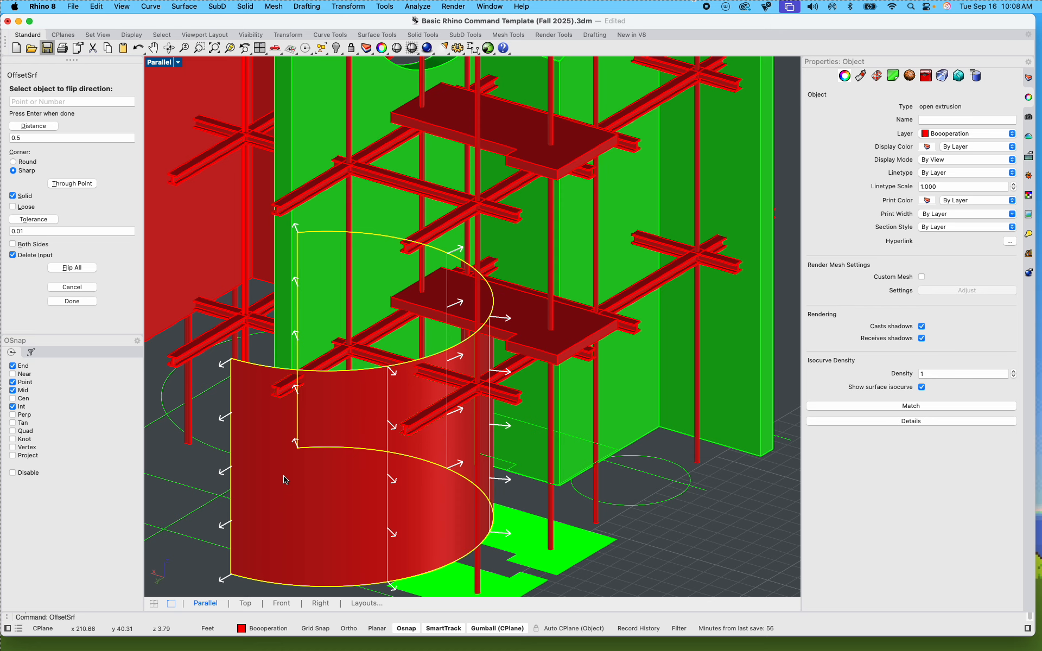
key(Return)
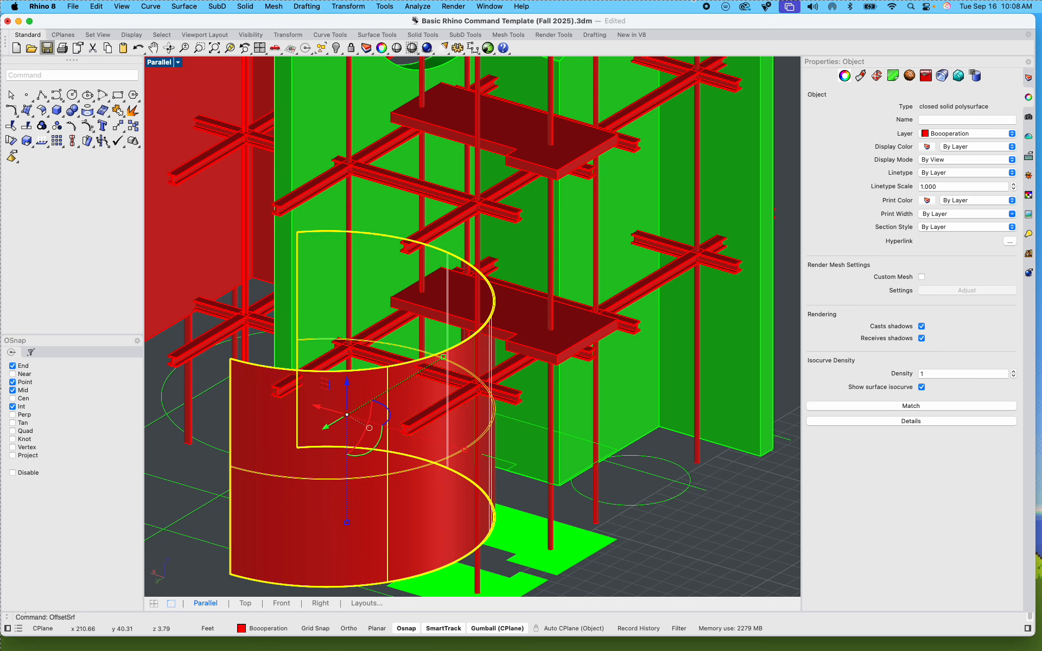
Step: Raise the thickened red curved wall straight up until it spans the second-lowest beam level
click(214, 437)
click(263, 442)
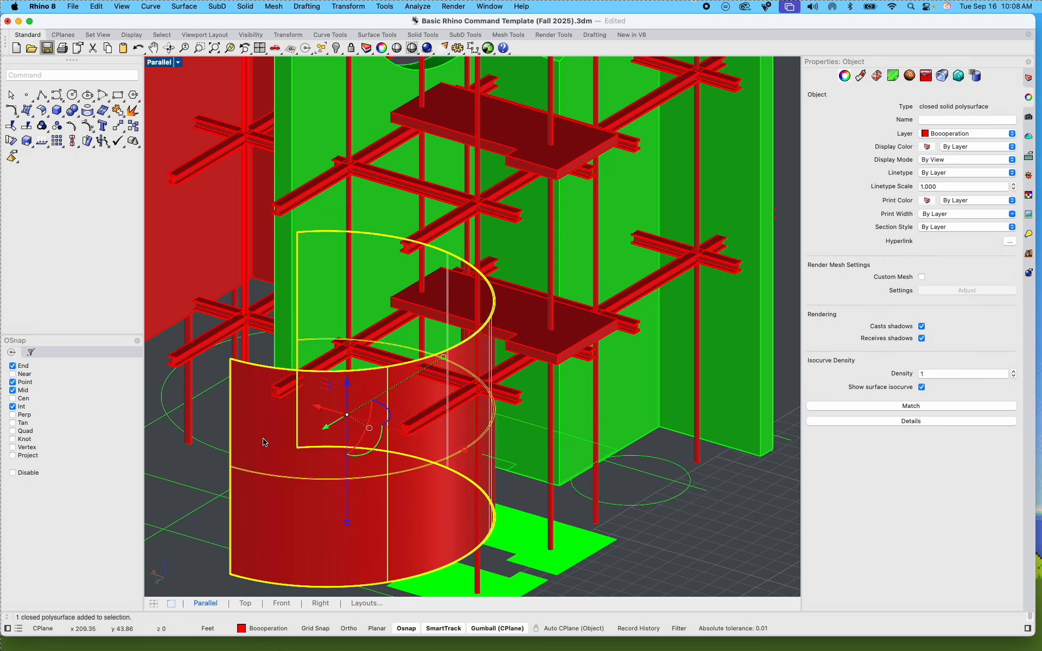
scroll(281, 432, down, 6)
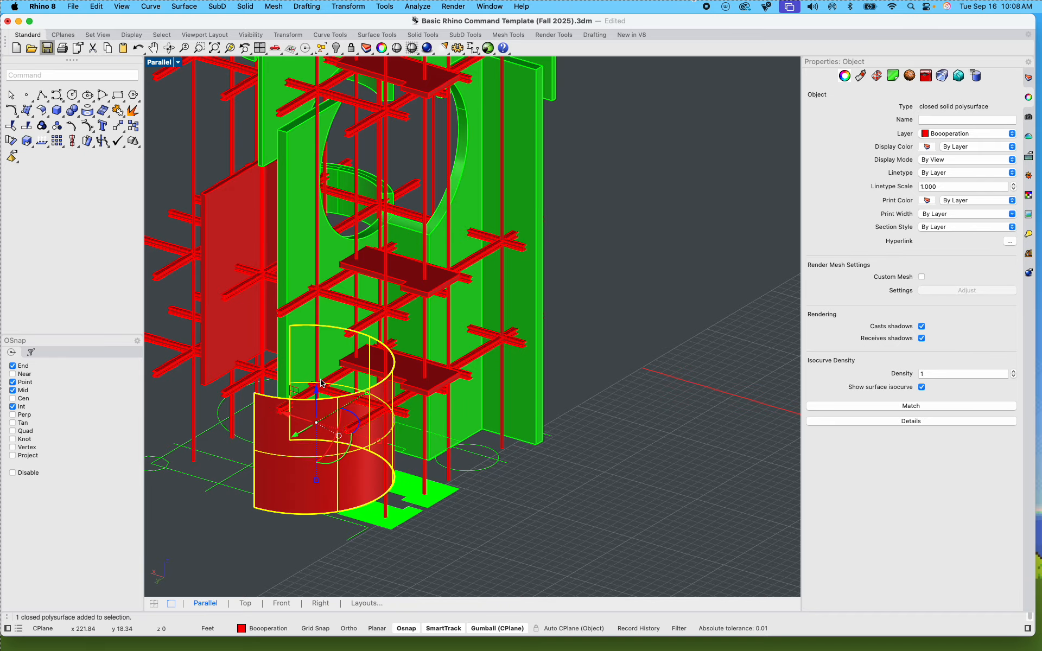
drag(317, 388, 323, 242)
shift+right_drag(377, 165, 651, 267)
click(713, 279)
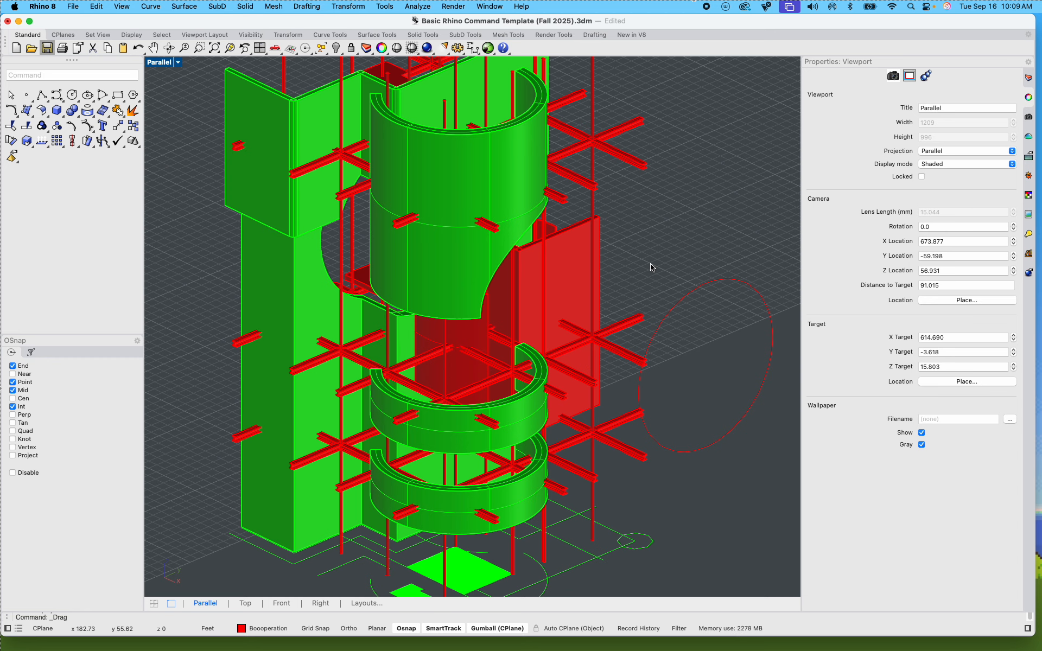
Step: Delete the upright circle curve standing away from the building
scroll(621, 328, down, 6)
shift+right_drag(621, 333, 654, 390)
click(654, 390)
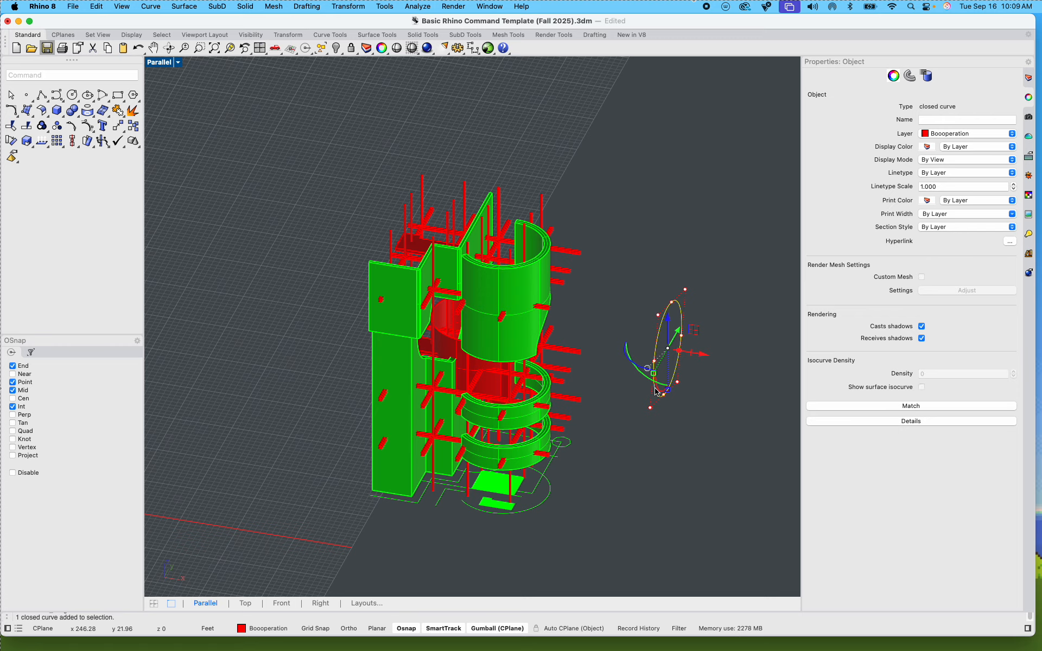
key(Delete)
Step: Turn on the hidden layers LW 3, LW 2, LW 1, Make2D, Box, Organizing, Command and Walls
scroll(596, 356, down, 4)
shift+right_drag(572, 389, 463, 379)
scroll(463, 380, down, 6)
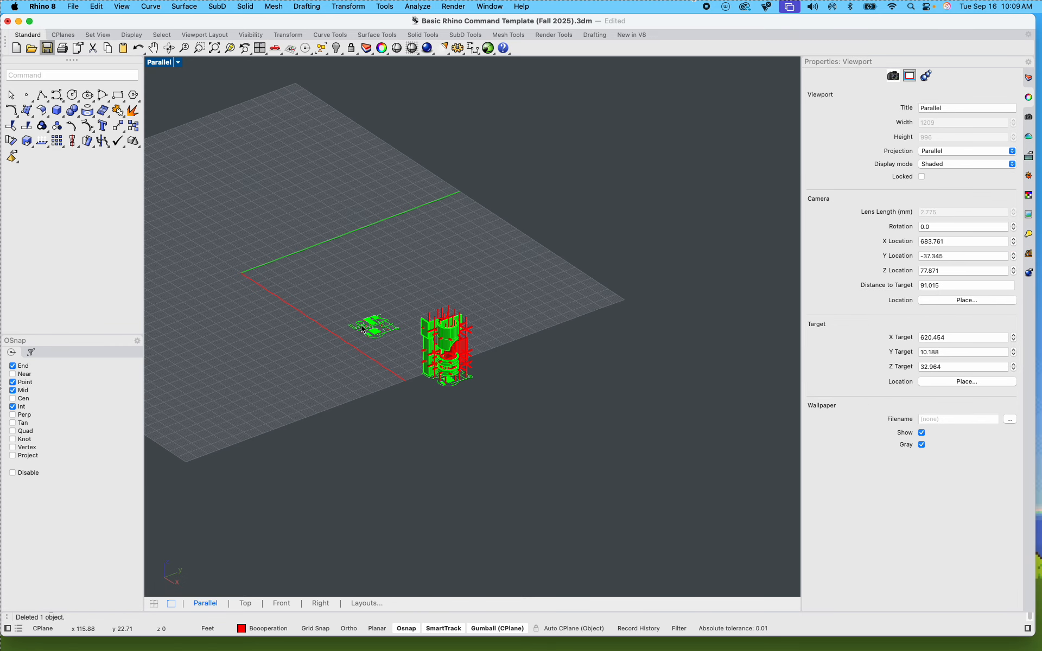
click(1028, 78)
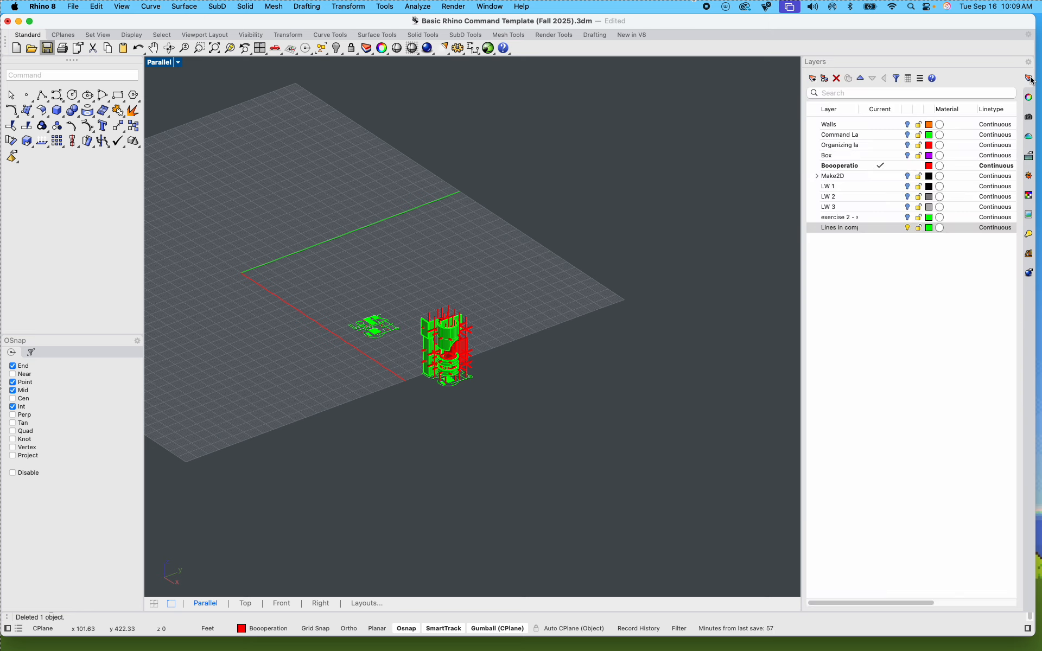
click(908, 207)
click(907, 207)
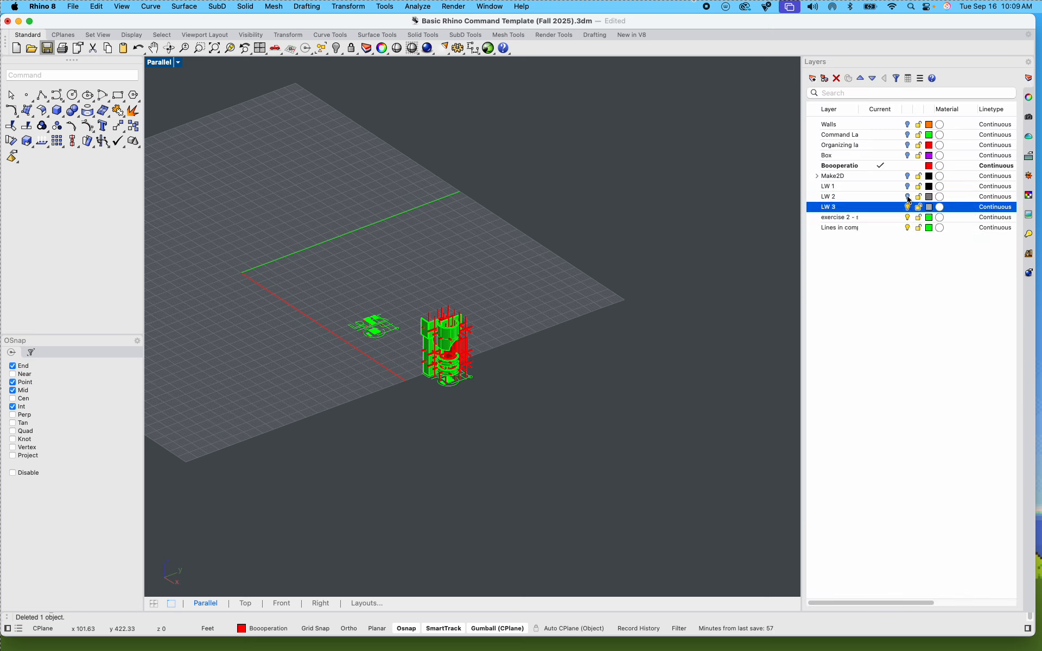
click(908, 196)
click(907, 186)
click(908, 176)
click(907, 155)
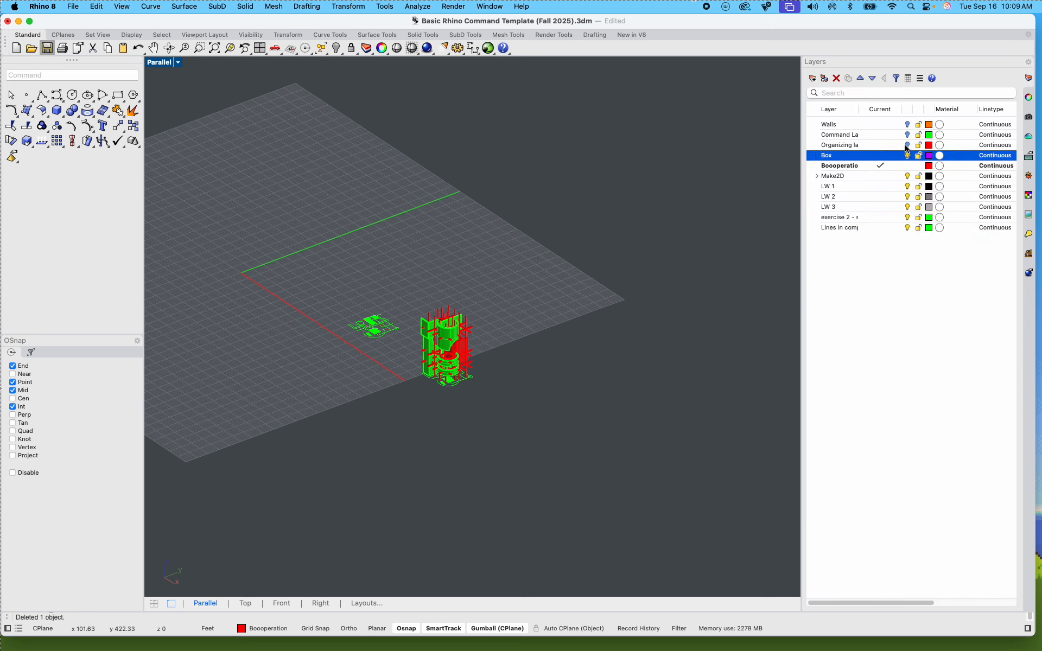
click(907, 145)
click(907, 135)
click(908, 125)
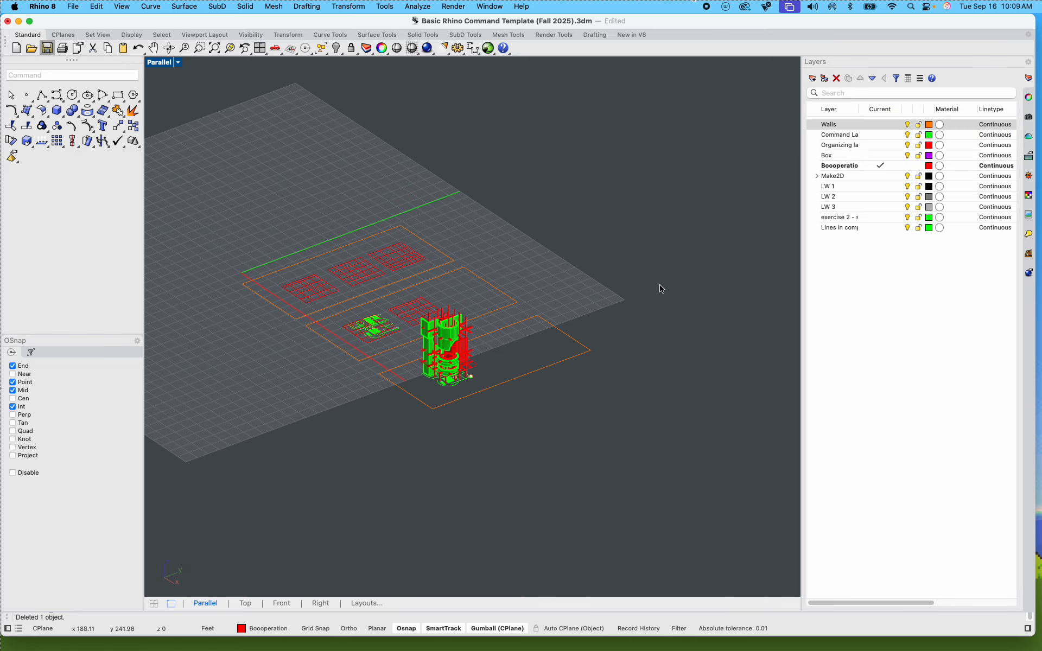
Step: Extrude the small octagon at the end of the ground lines into a short solid prism with ExtrudeCrv
scroll(465, 377, up, 5)
shift+right_drag(428, 375, 518, 425)
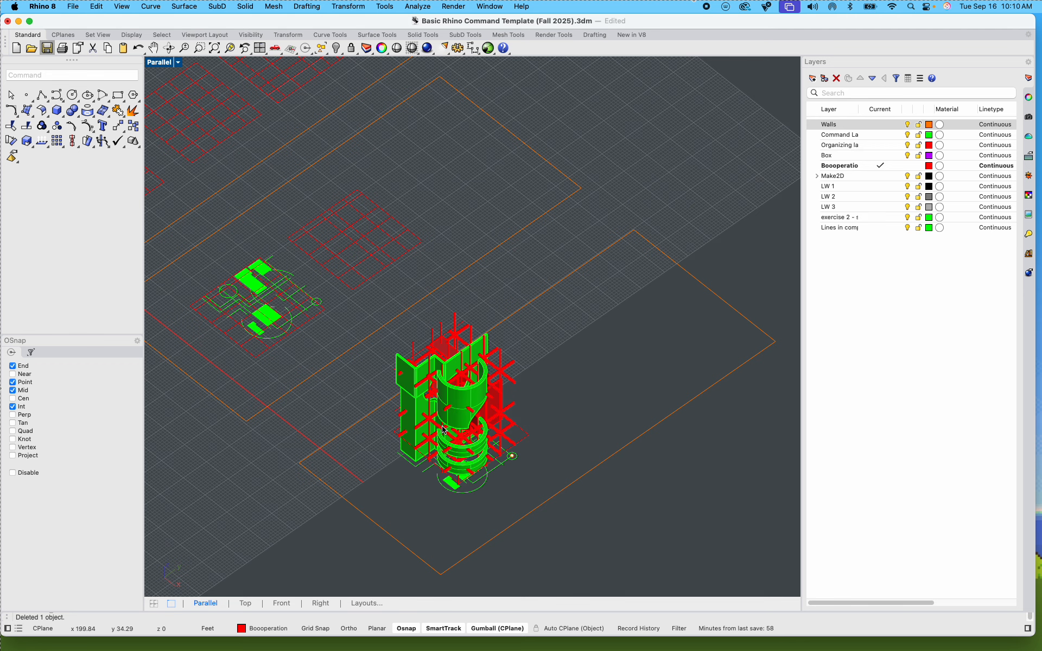
scroll(455, 431, up, 5)
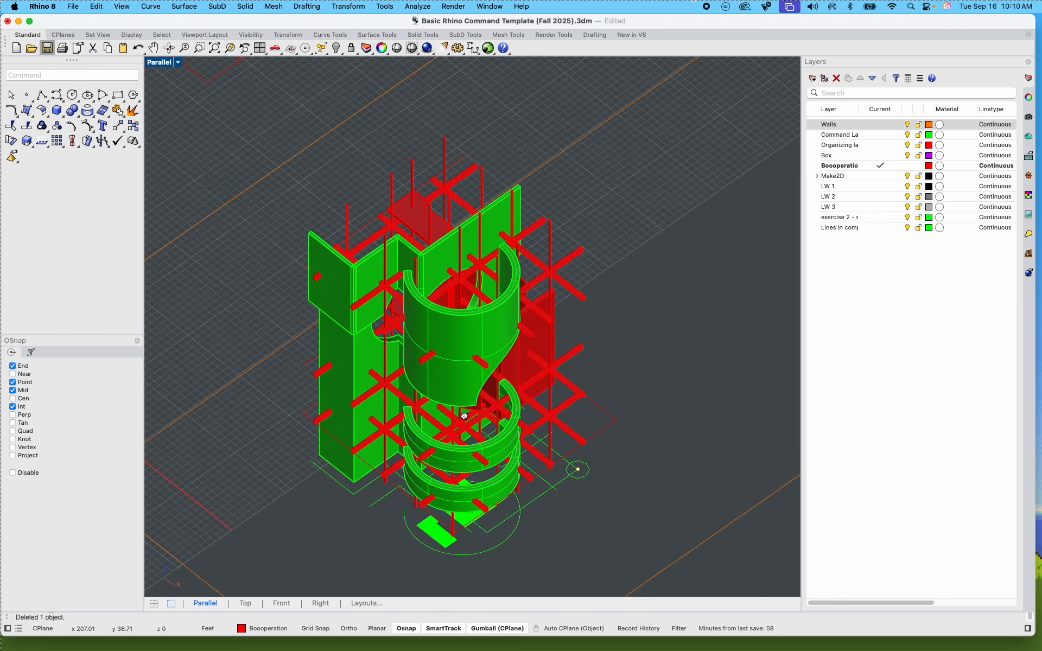
scroll(467, 434, down, 3)
scroll(473, 436, down, 2)
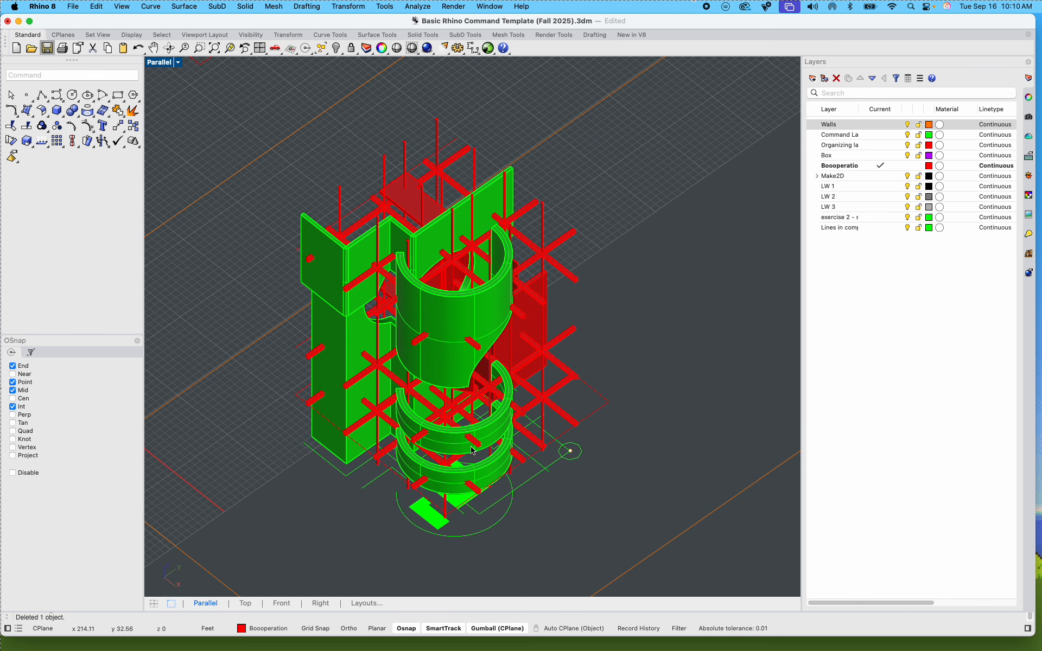
scroll(469, 433, up, 4)
scroll(465, 509, down, 3)
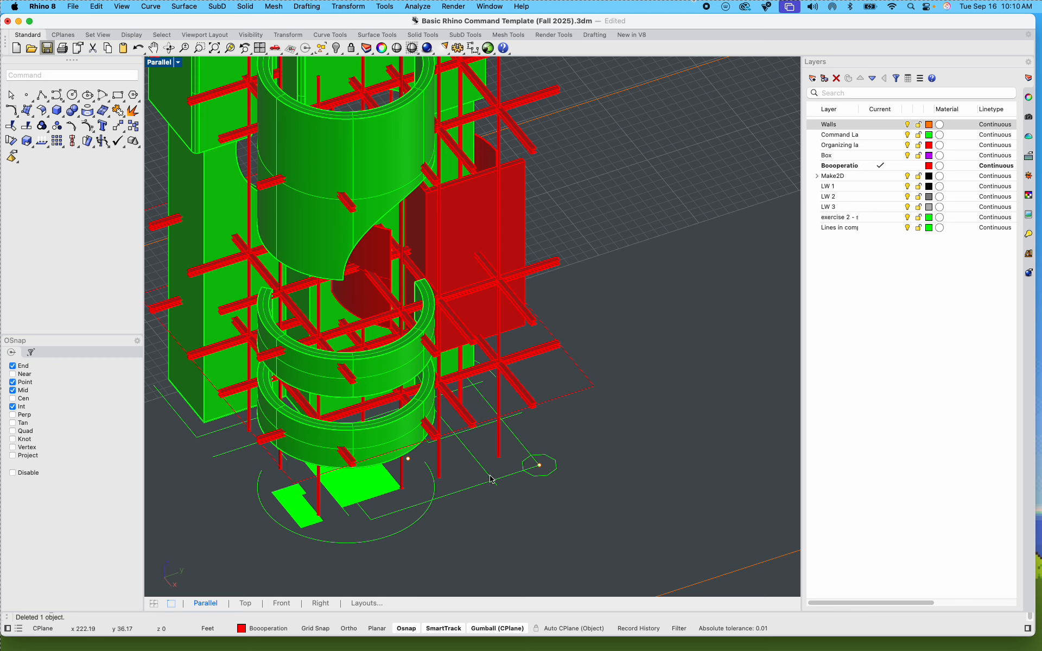
click(551, 480)
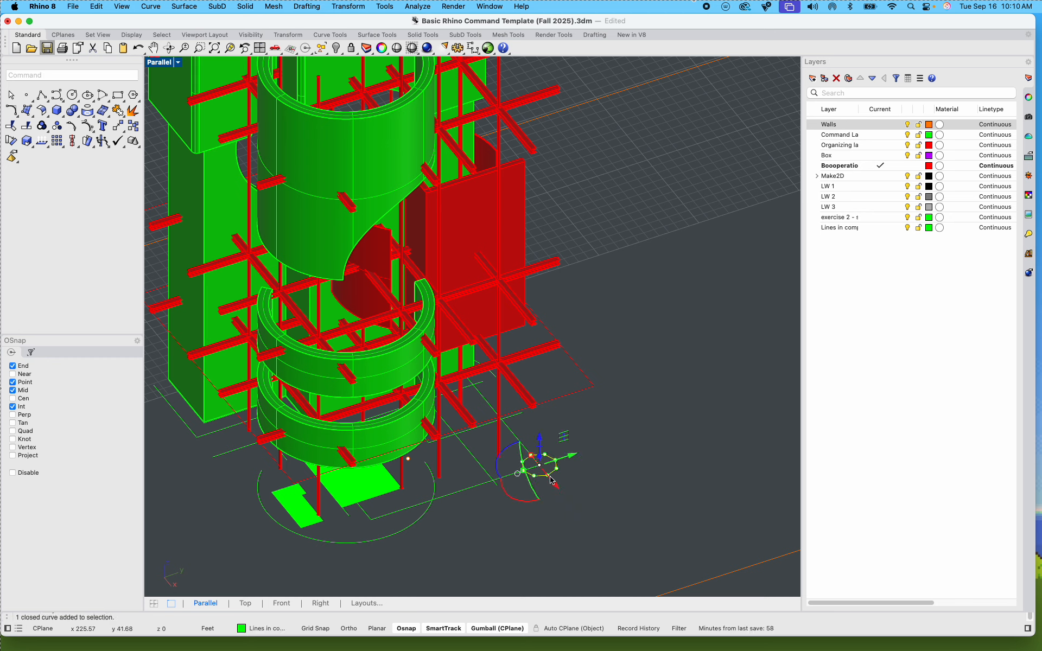
text(ExtrudeCrv)
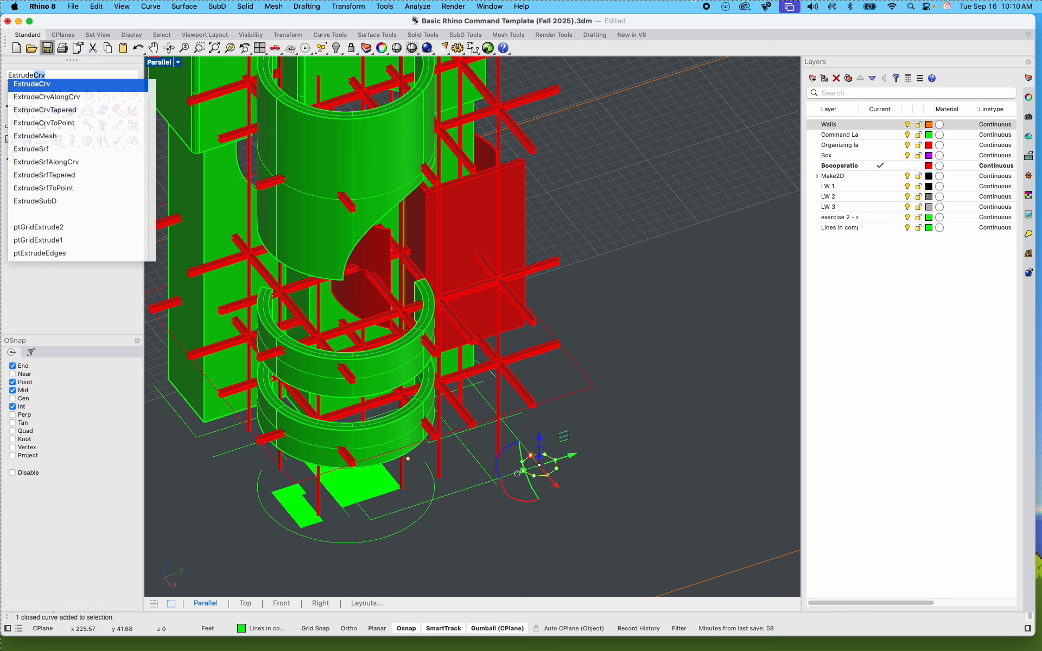
key(Return)
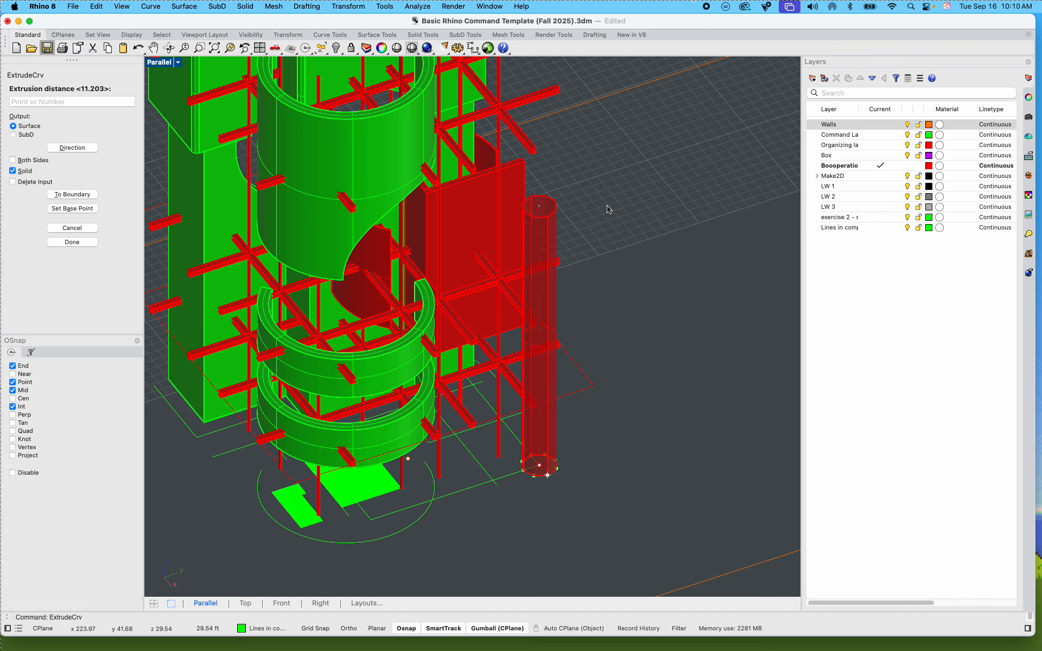
scroll(627, 413, up, 3)
click(619, 442)
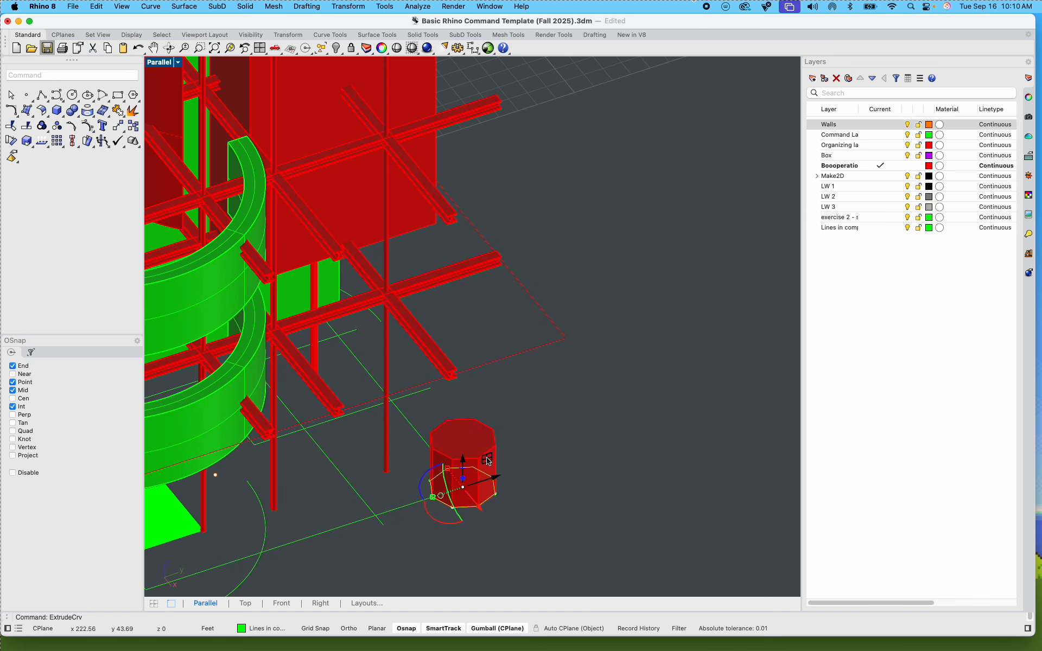
Step: Select the short octagonal prism and frame it with the building in a maximized Front view
click(480, 478)
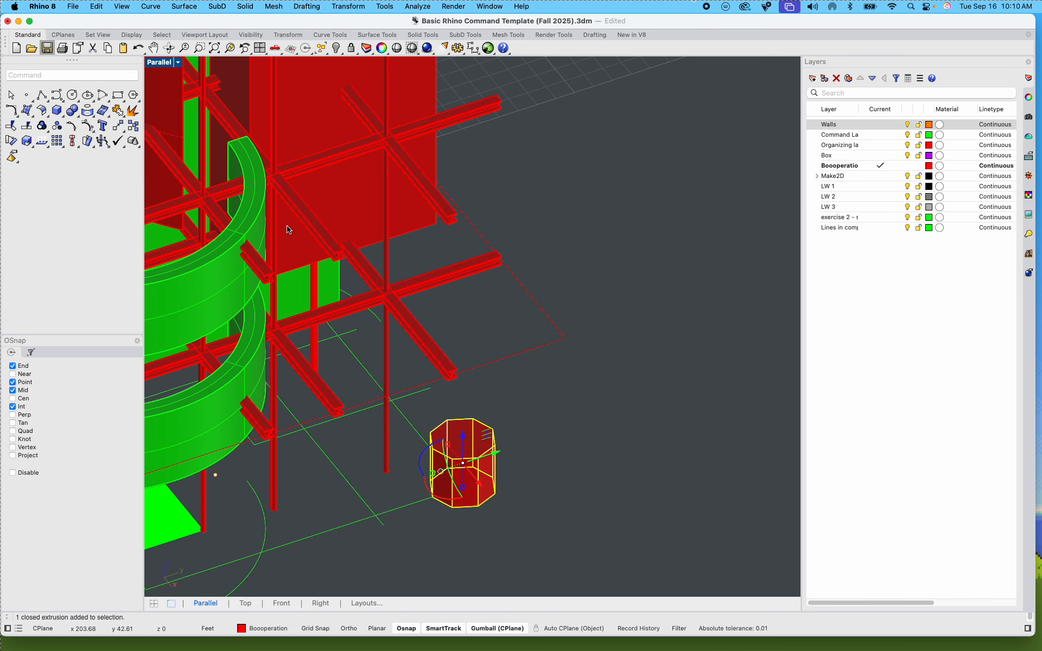
double_click(159, 64)
right_drag(449, 462, 356, 530)
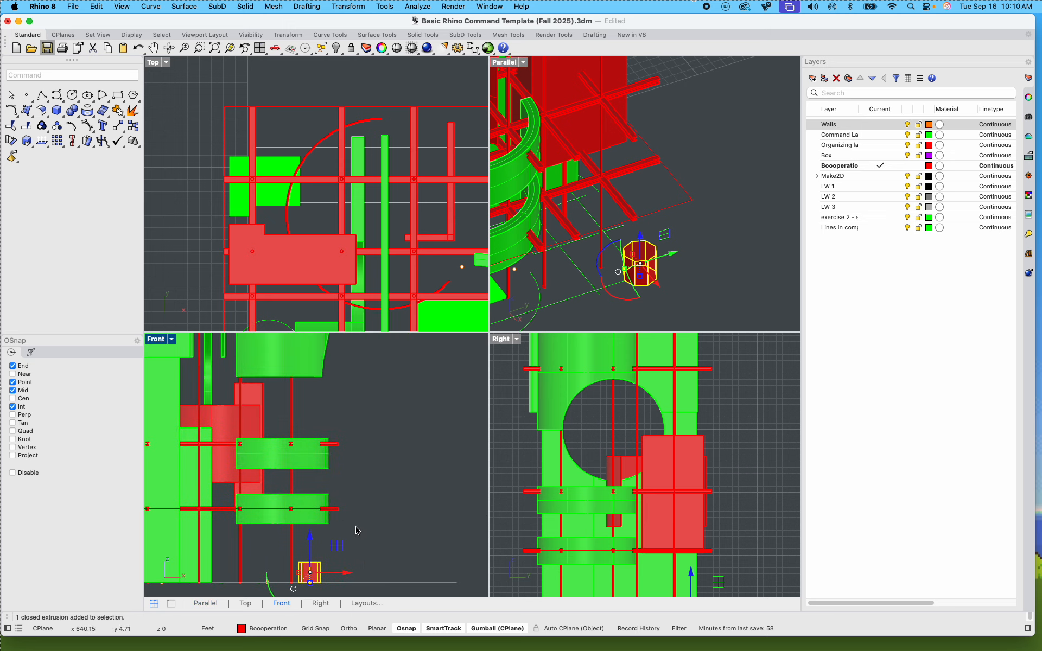
double_click(157, 340)
scroll(335, 459, down, 4)
scroll(334, 457, down, 4)
right_drag(333, 456, 336, 483)
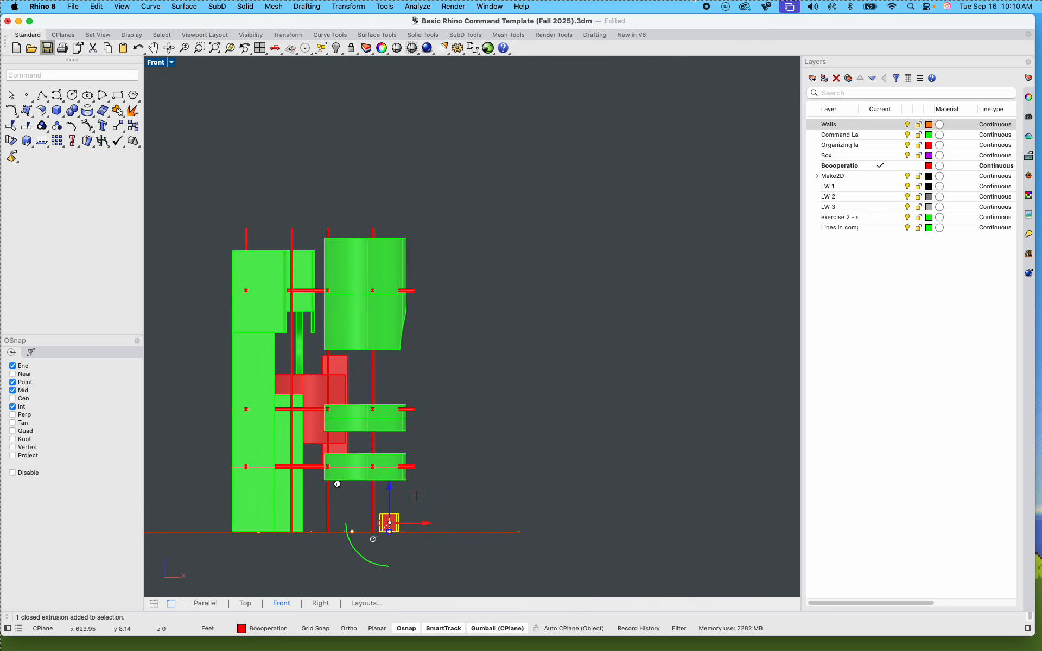
scroll(451, 506, up, 4)
right_drag(447, 507, 465, 503)
Step: Try to array the octagonal prism in the Front view with 8 in X, 1 in Y and 8 in Z, picking the X spacing
text(ar)
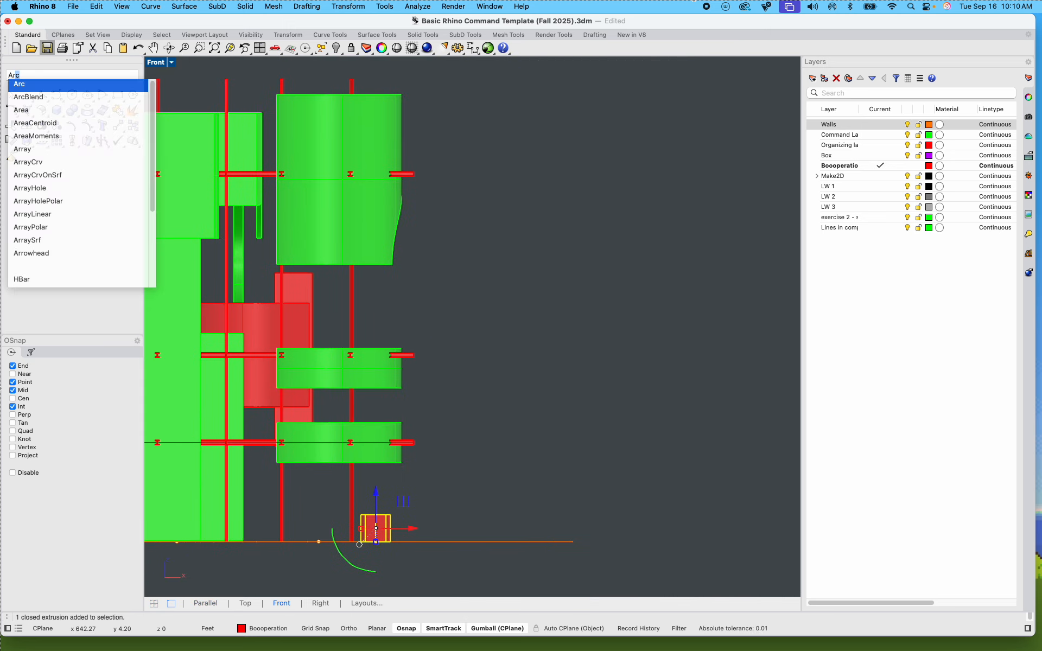
key(Down)
key(Down)
key(Down)
key(Down)
key(Down)
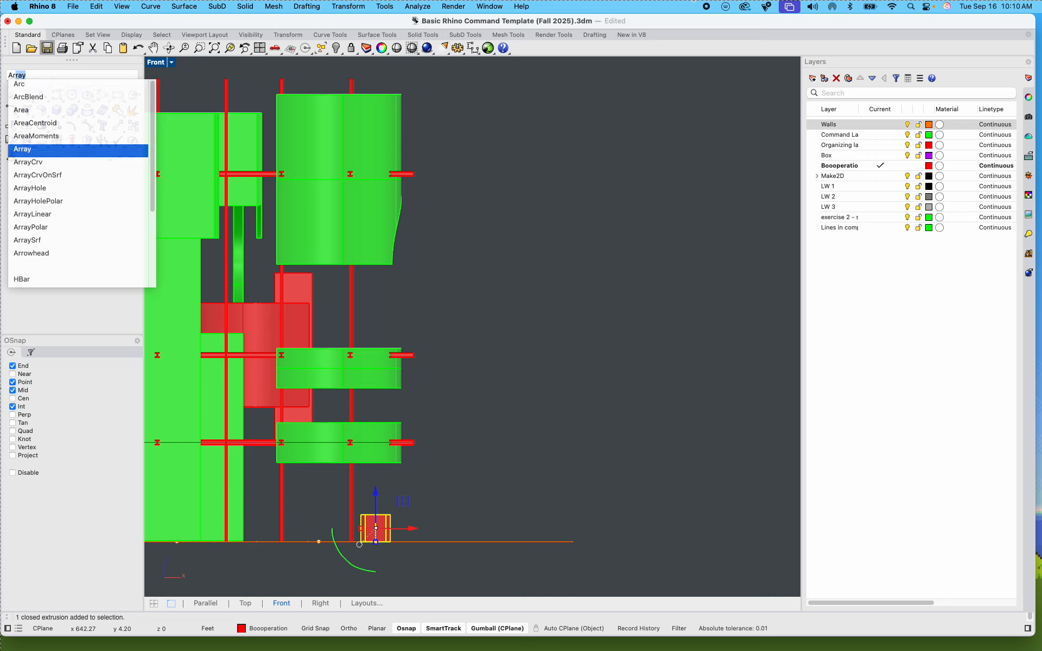
key(Return)
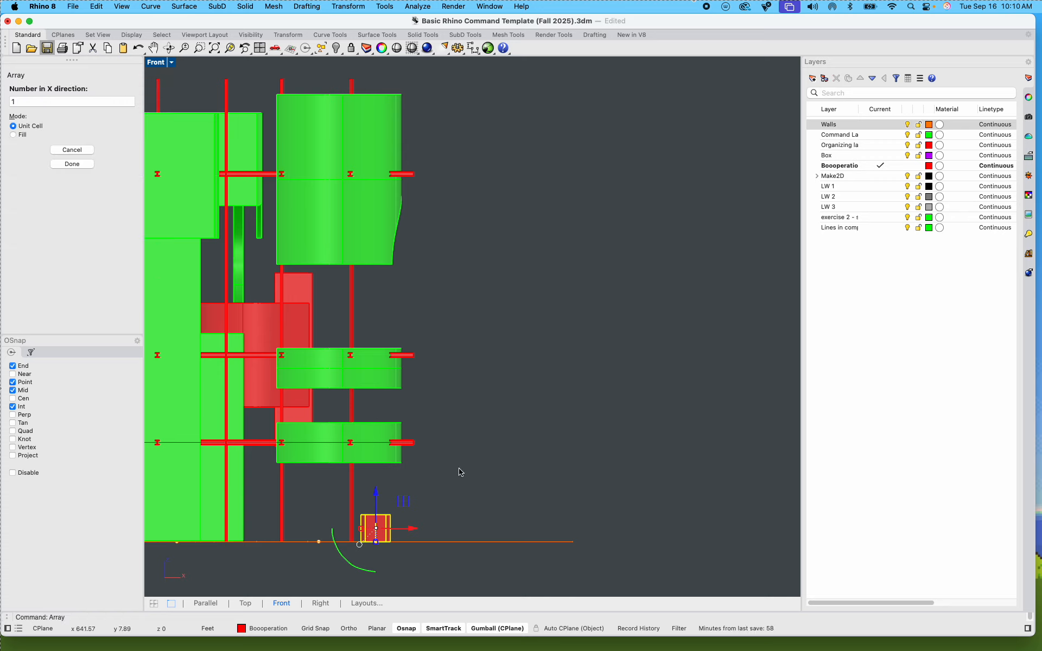
click(30, 101)
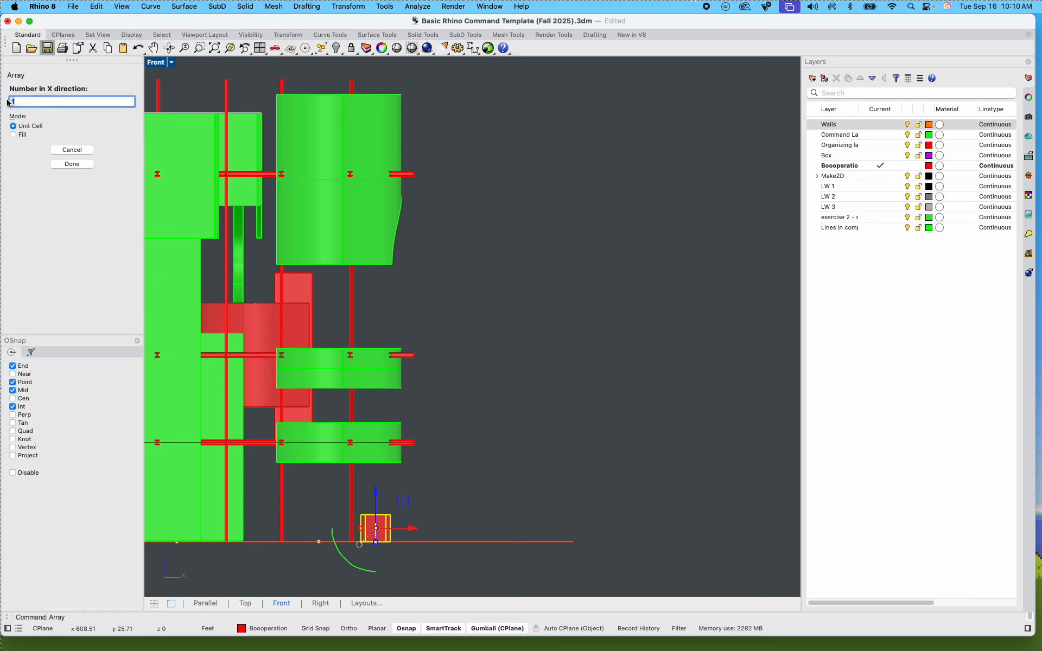
text(8)
key(Return)
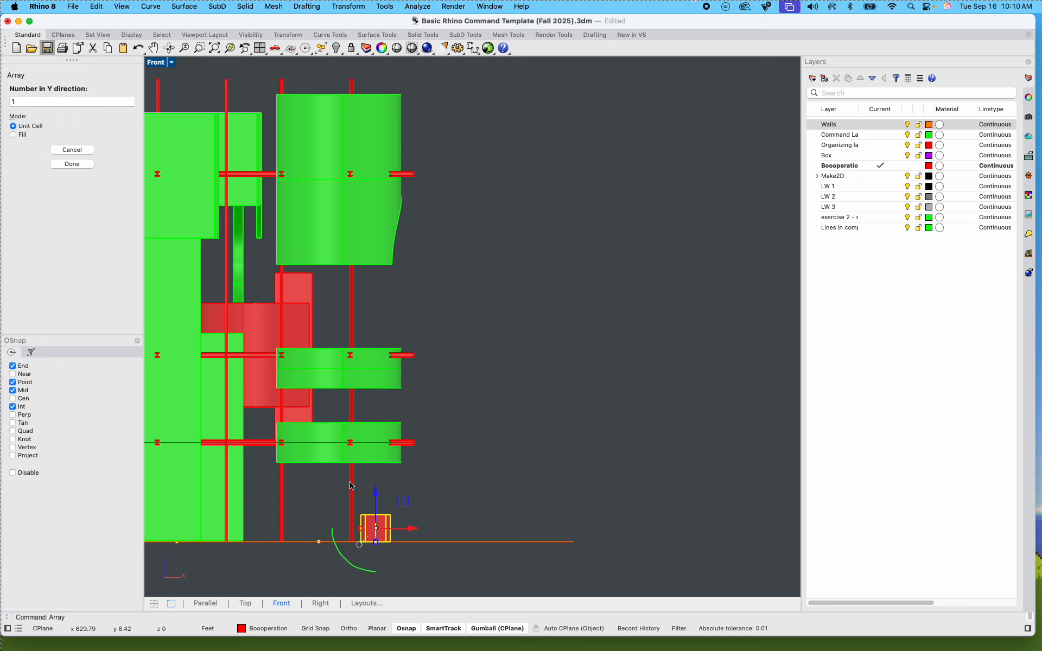
click(24, 102)
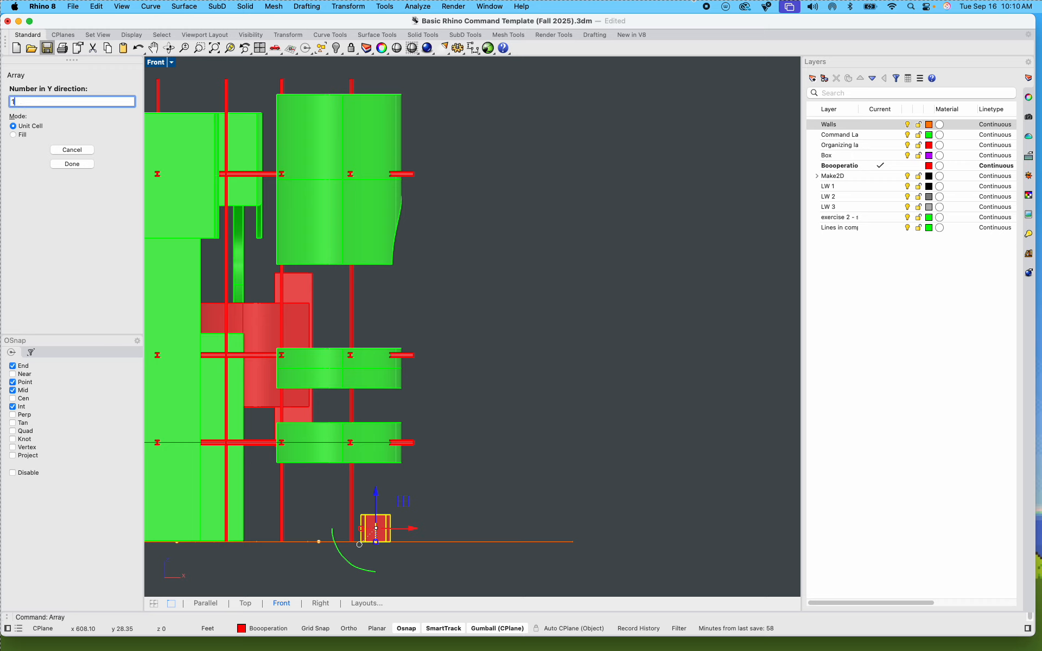
key(Return)
text(8)
key(Return)
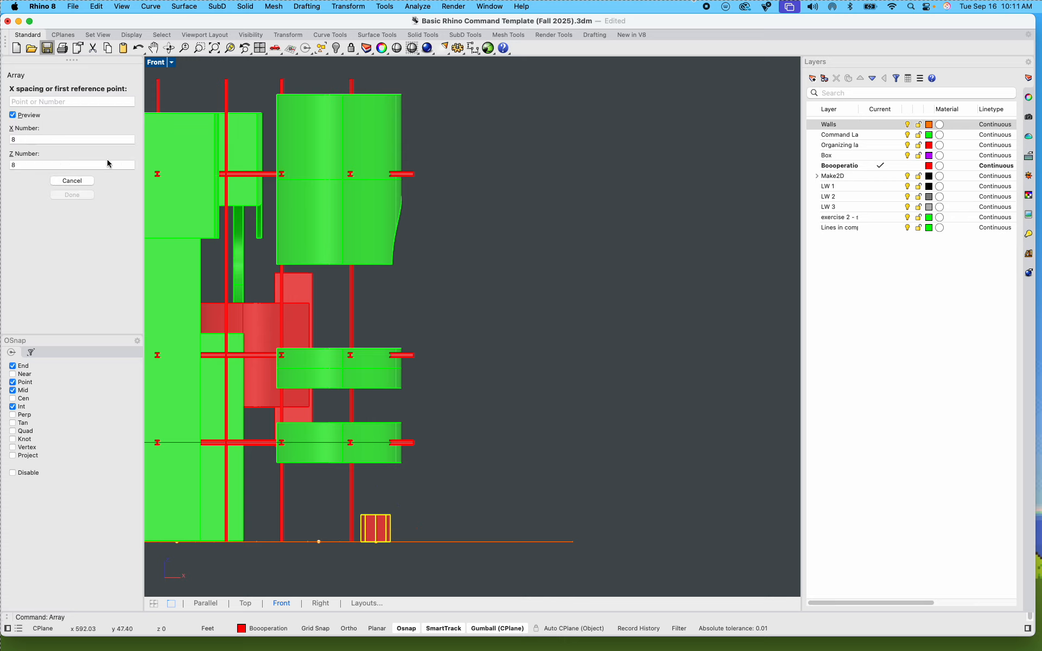
click(427, 519)
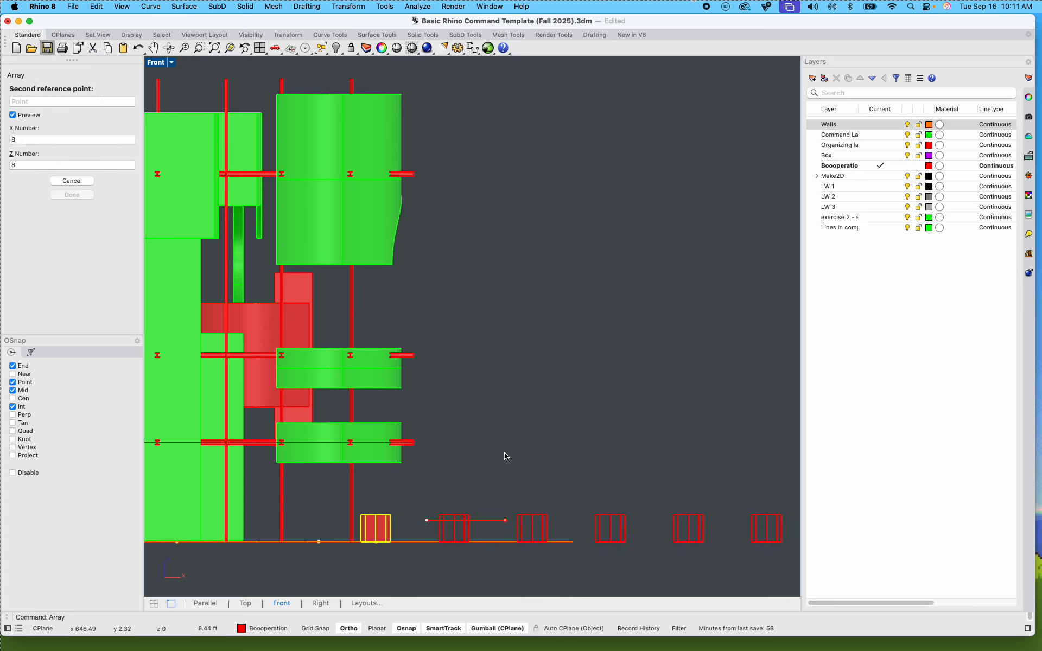
key(F8)
scroll(490, 454, down, 3)
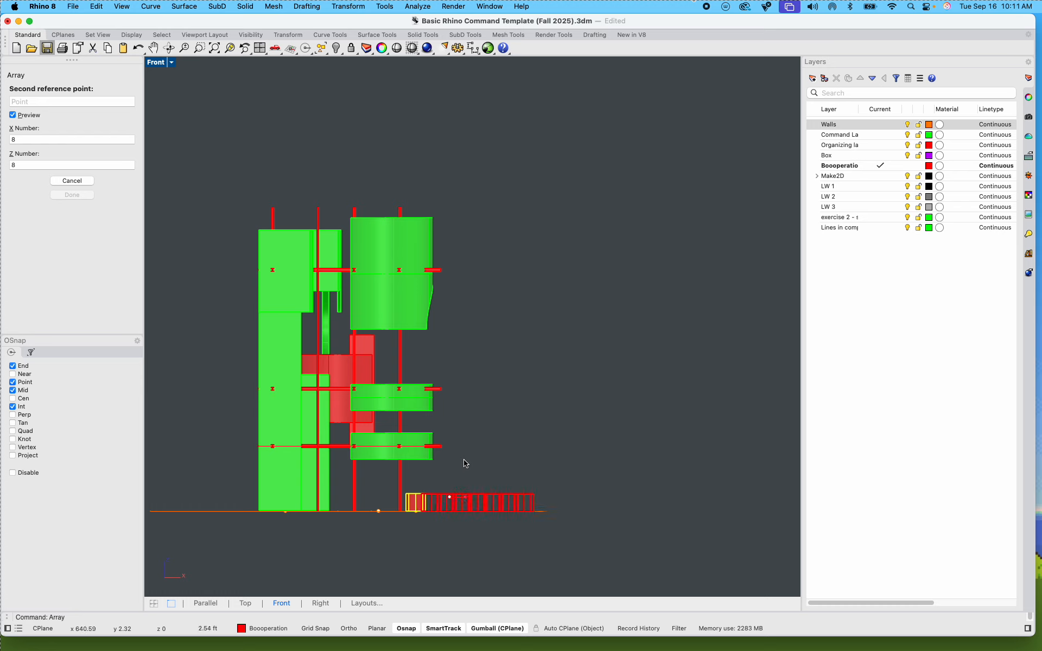
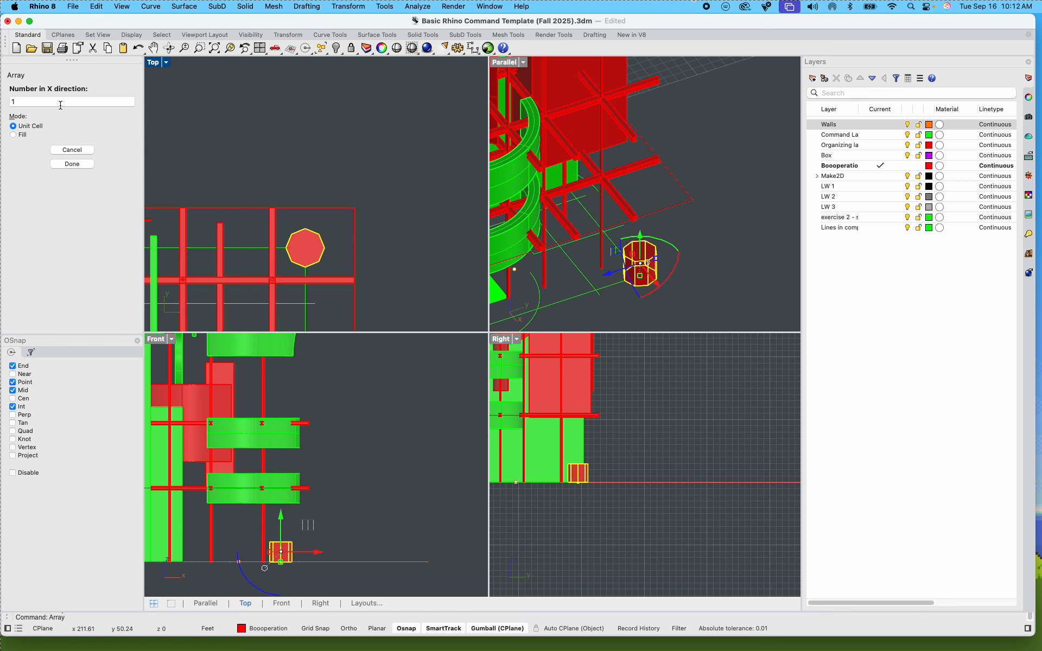
key(Escape)
key(Escape)
click(324, 258)
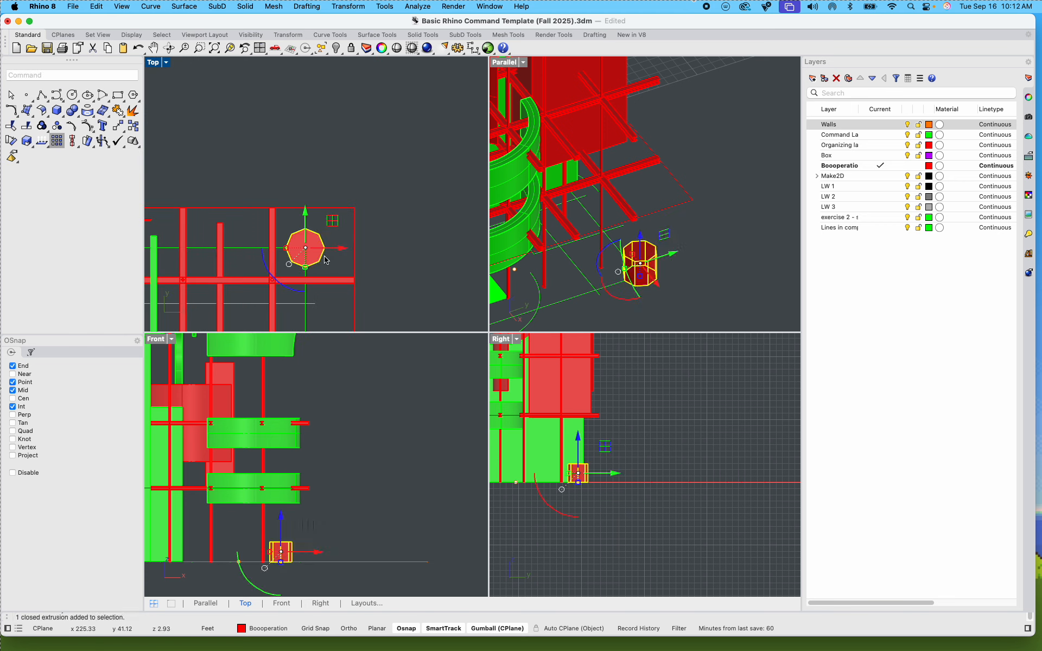
key(Return)
click(34, 104)
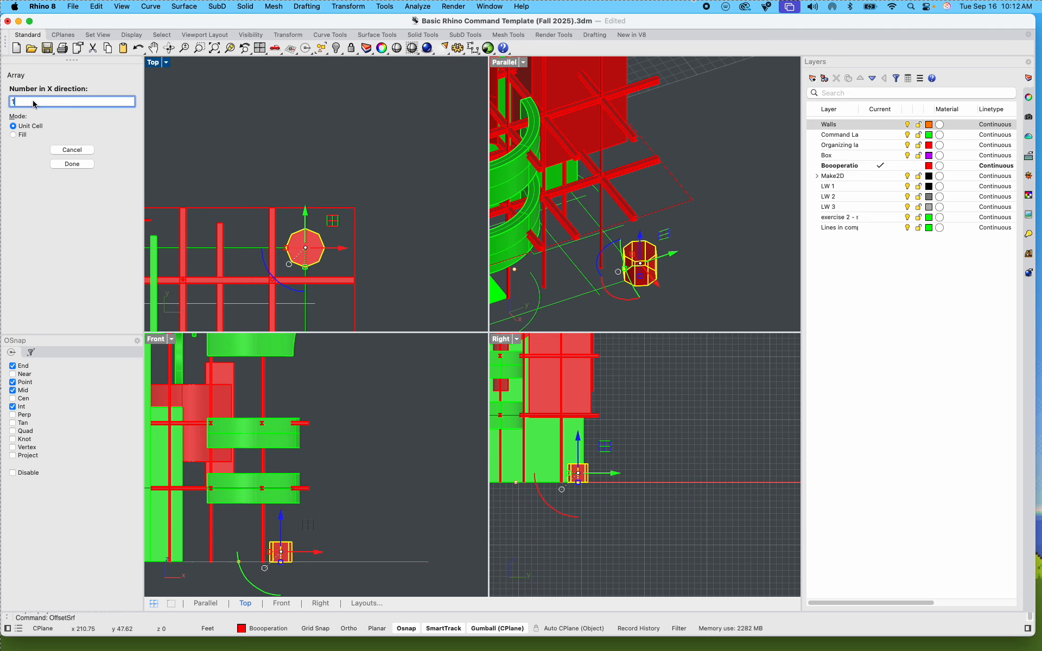
key(Return)
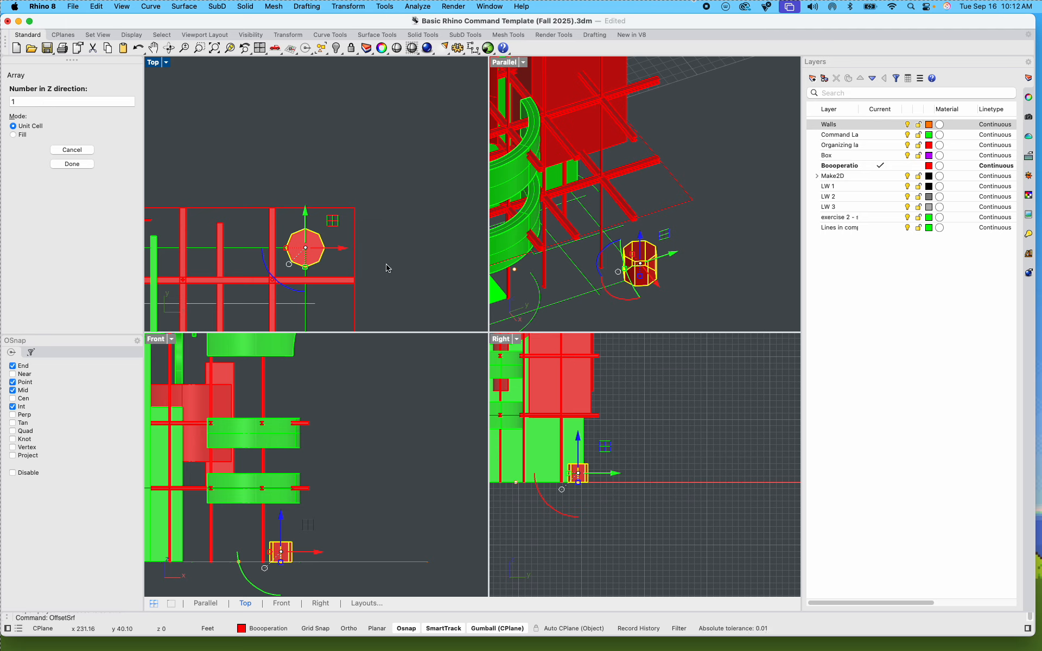
key(Return)
key(Escape)
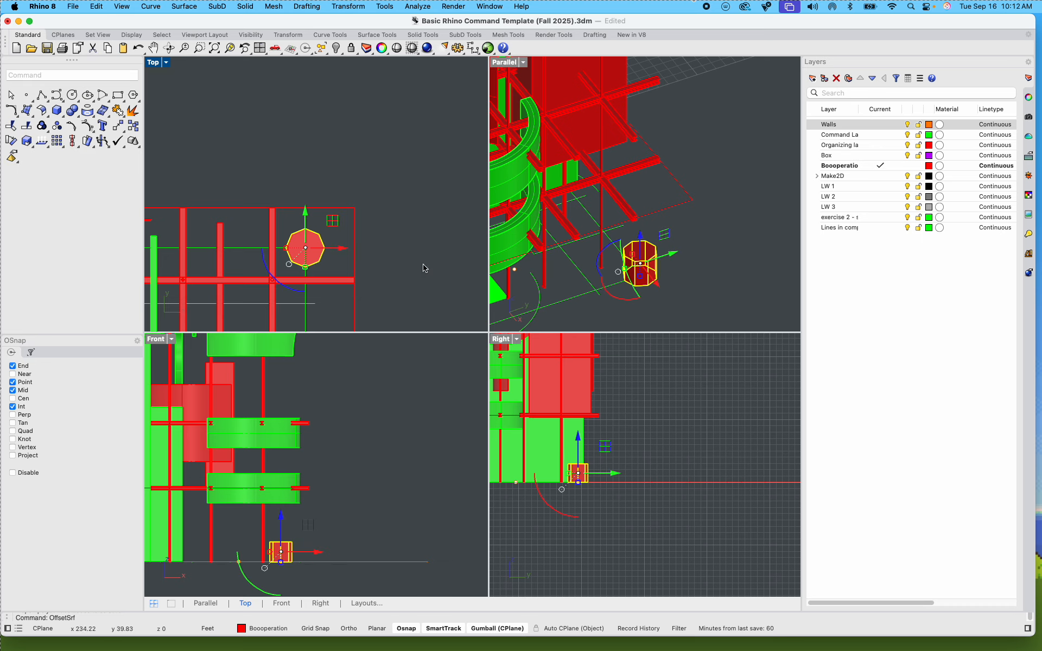
key(Return)
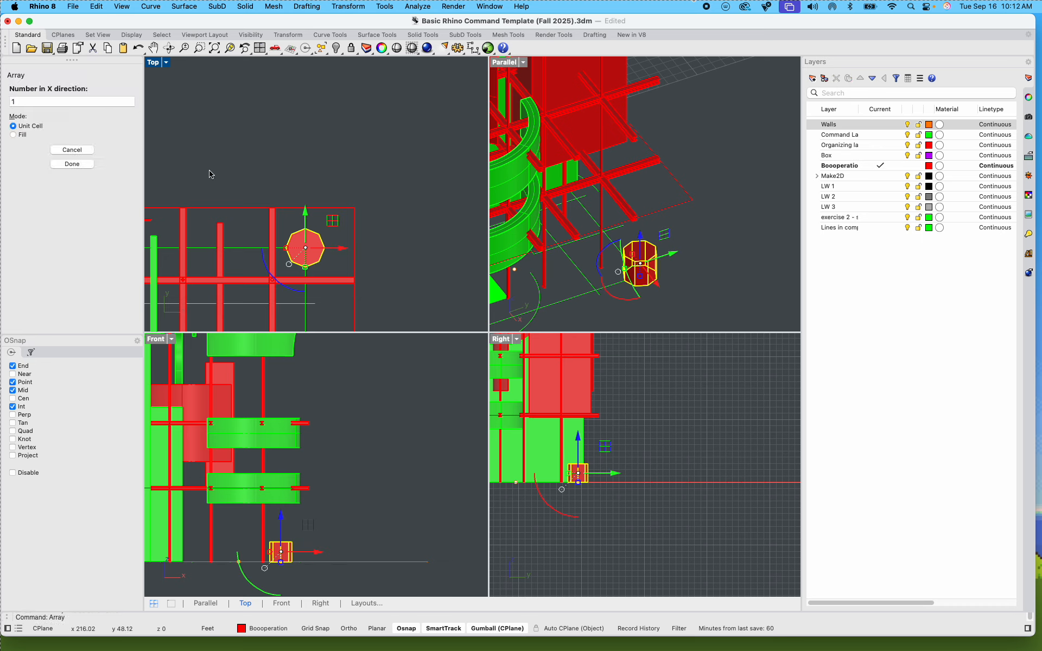
click(657, 223)
key(Escape)
scroll(662, 270, up, 8)
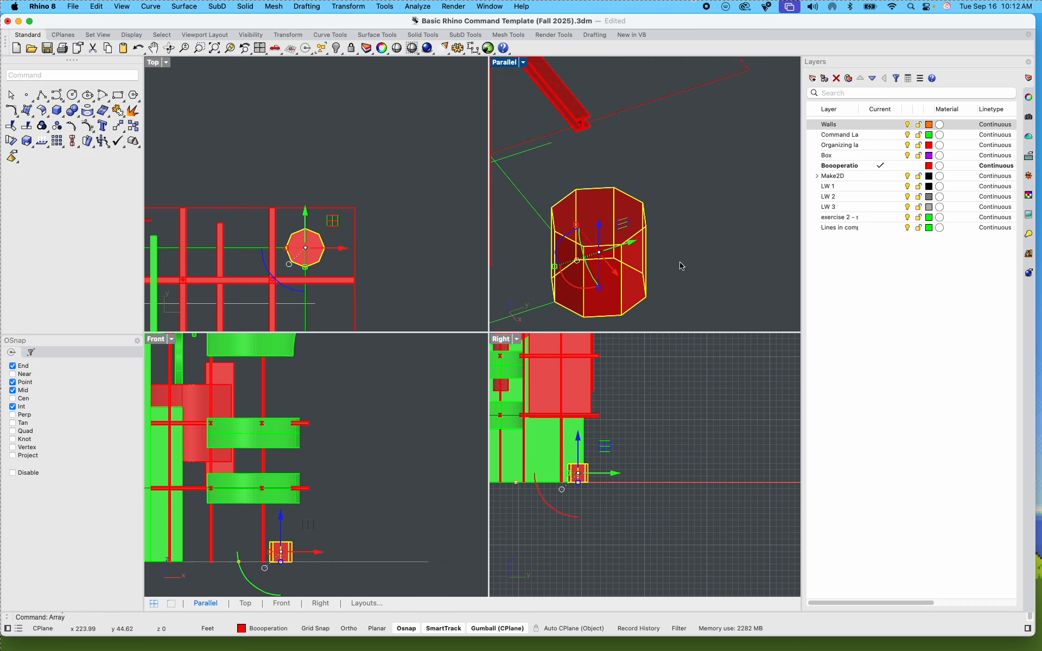
click(618, 250)
scroll(591, 263, down, 10)
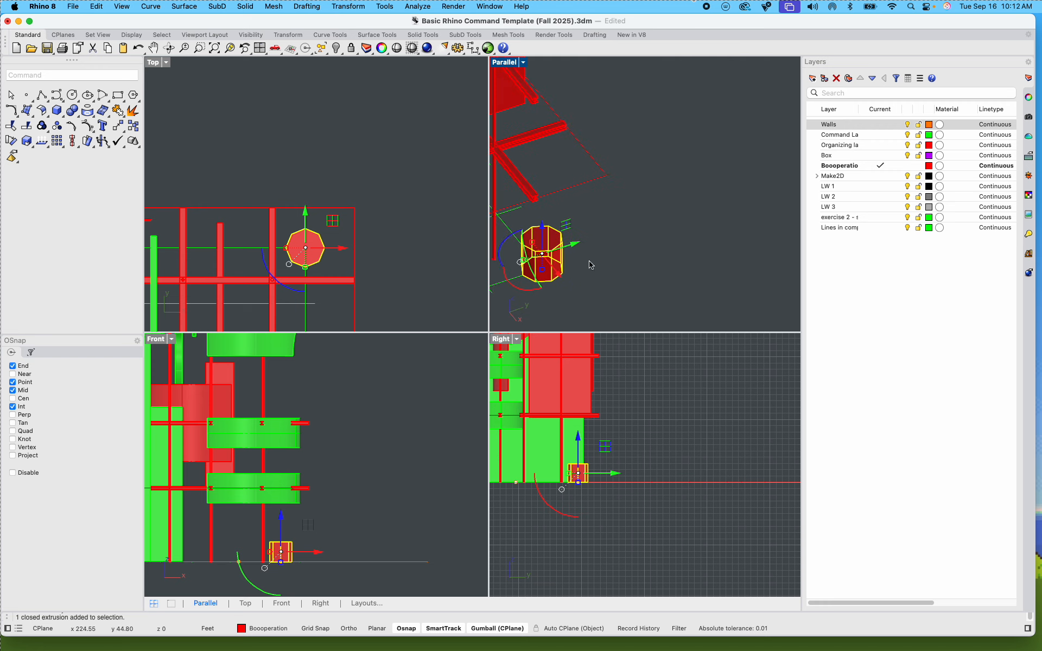
Step: Array the octagonal prism upward with 1 in X, 1 in Y and 12 in Z, picking a Z spacing of about 4.1 ft in the Front view
text(a)
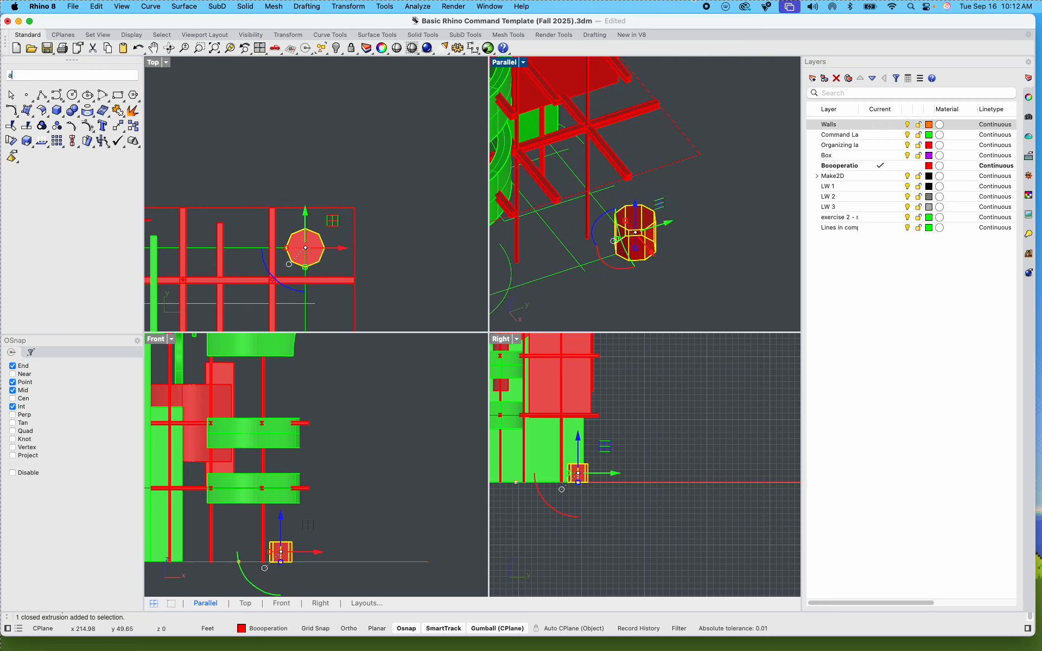
text(nd: Array)
key(Return)
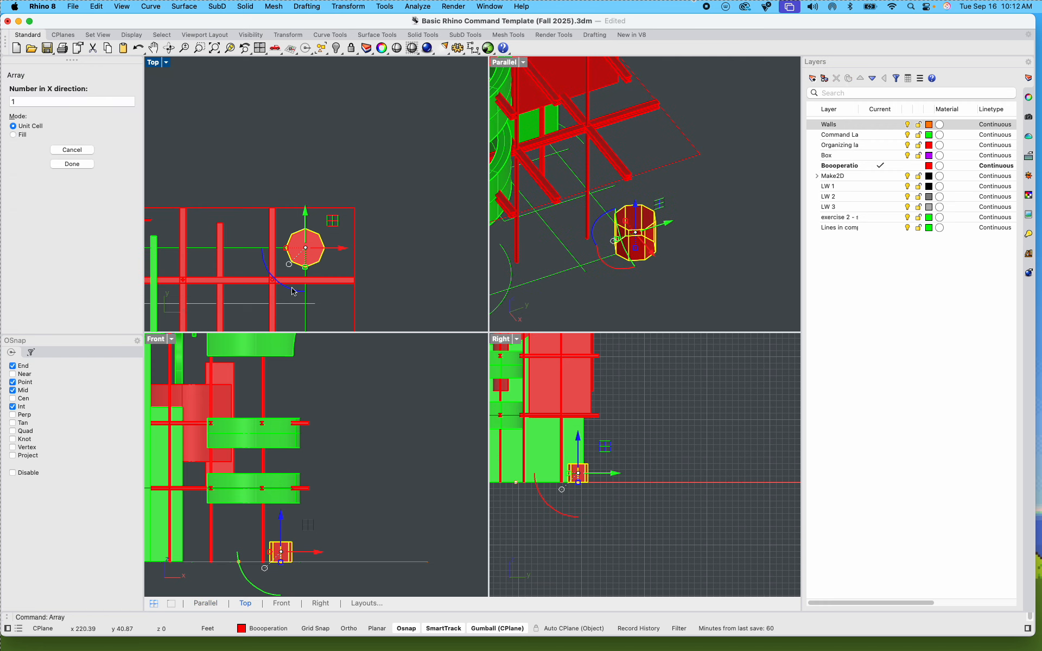
click(29, 106)
key(Return)
key(Return)
click(31, 104)
text(12)
key(Return)
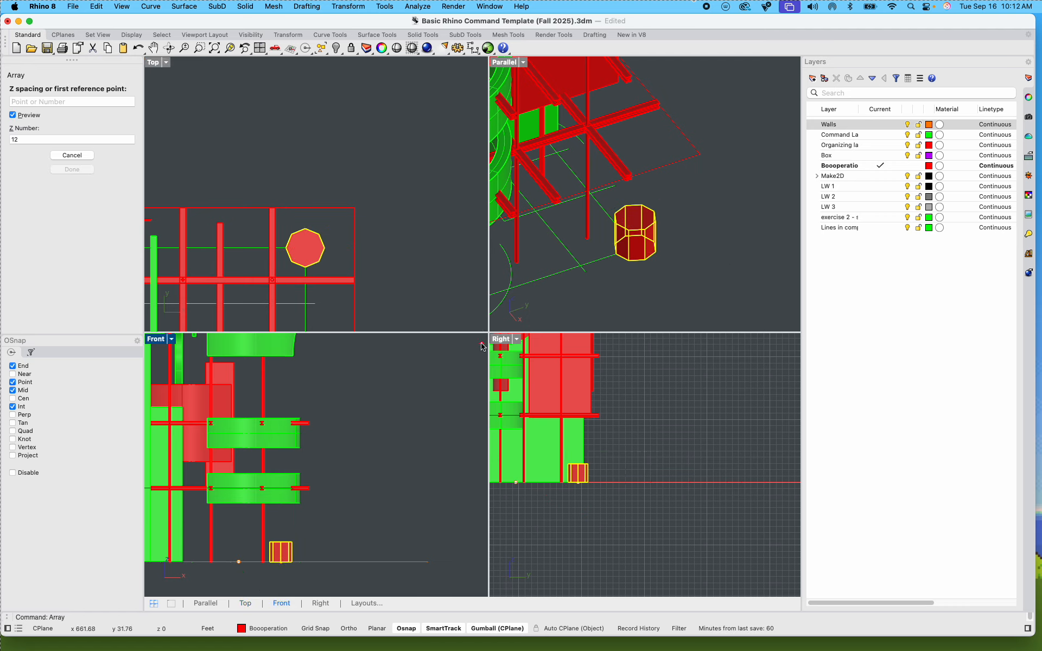
click(317, 546)
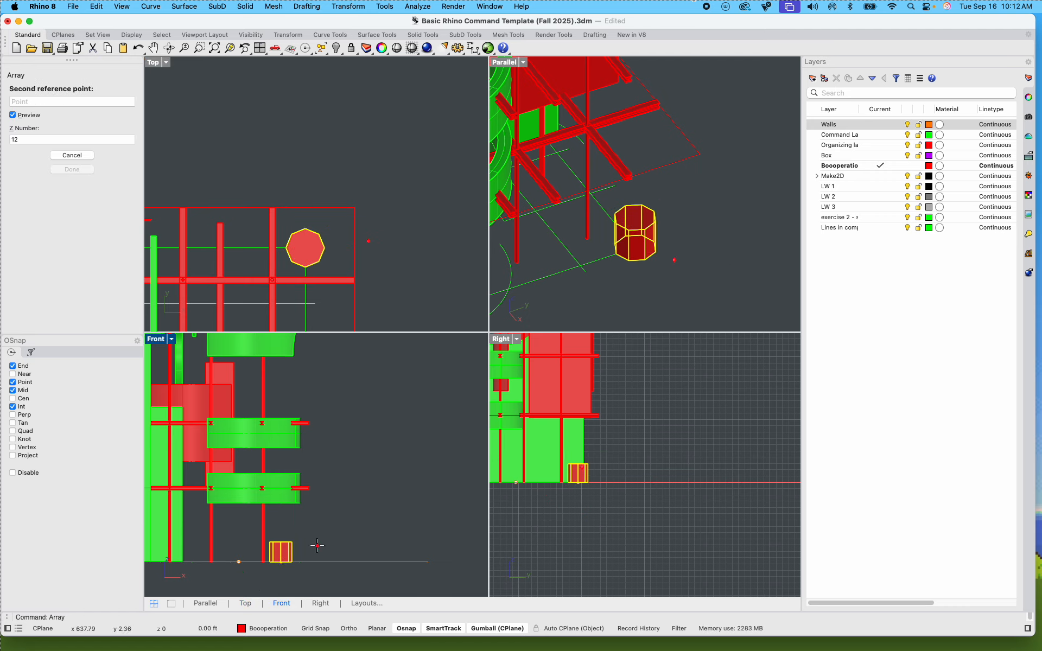
click(328, 518)
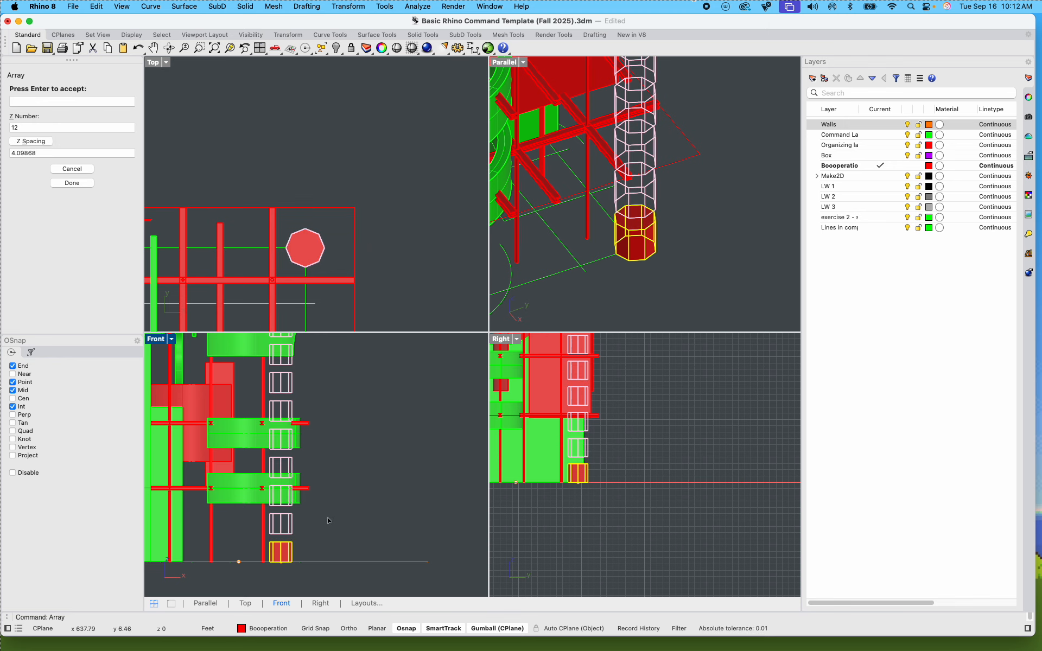
scroll(349, 490, down, 3)
scroll(349, 490, up, 4)
key(Return)
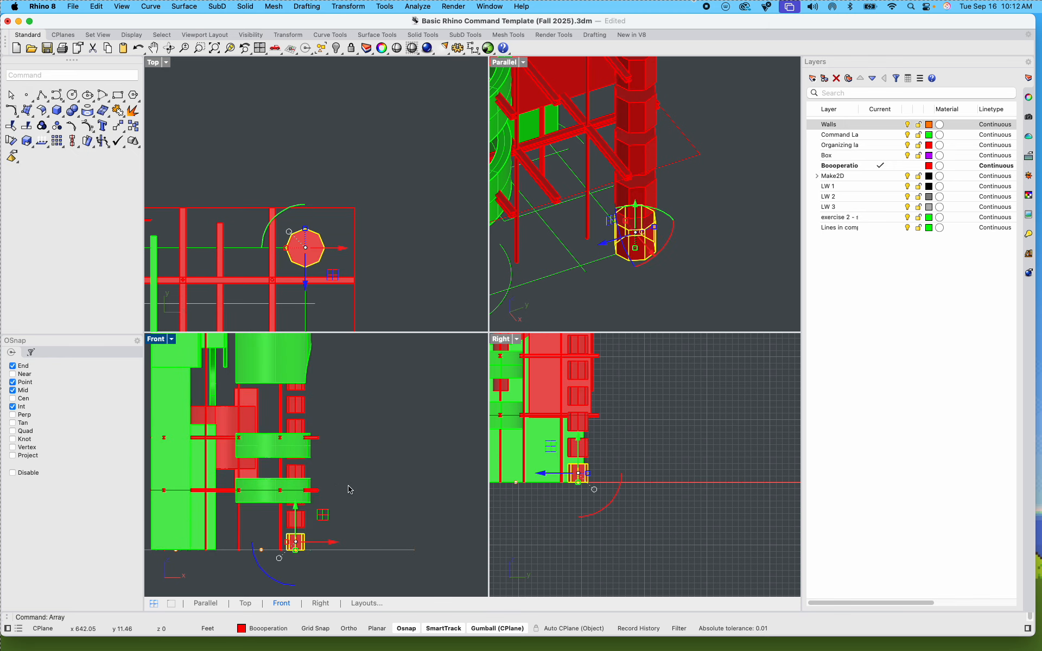
Step: Examine the stacked octagonal column and its gaps beside the building from several angles in the maximized Parallel view
click(668, 168)
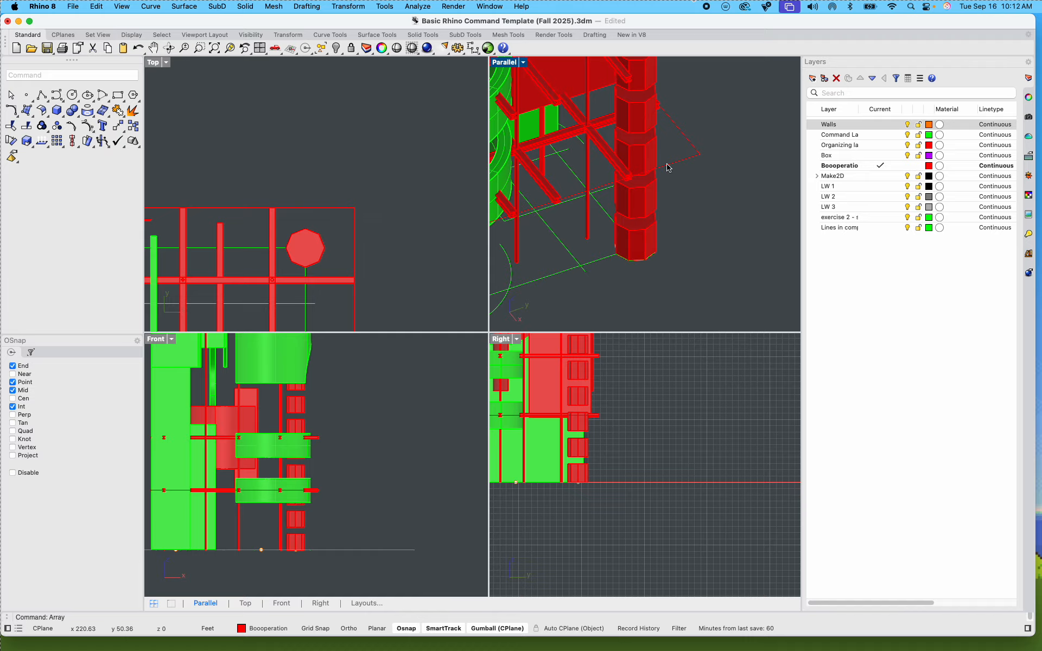
double_click(506, 60)
scroll(523, 405, down, 3)
scroll(523, 405, up, 5)
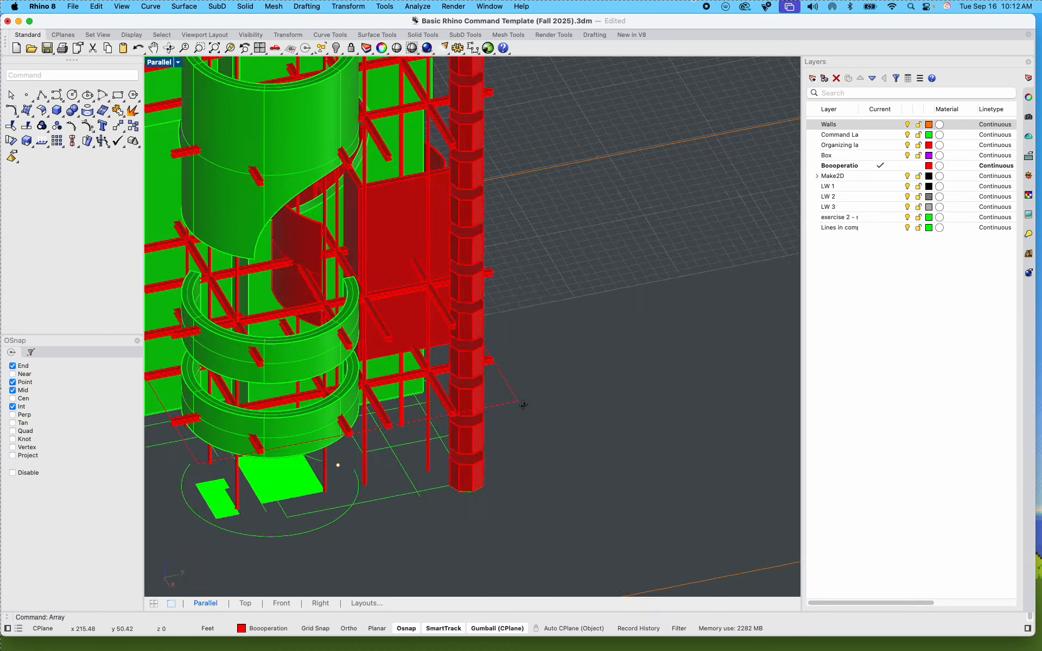
right_drag(523, 404, 581, 479)
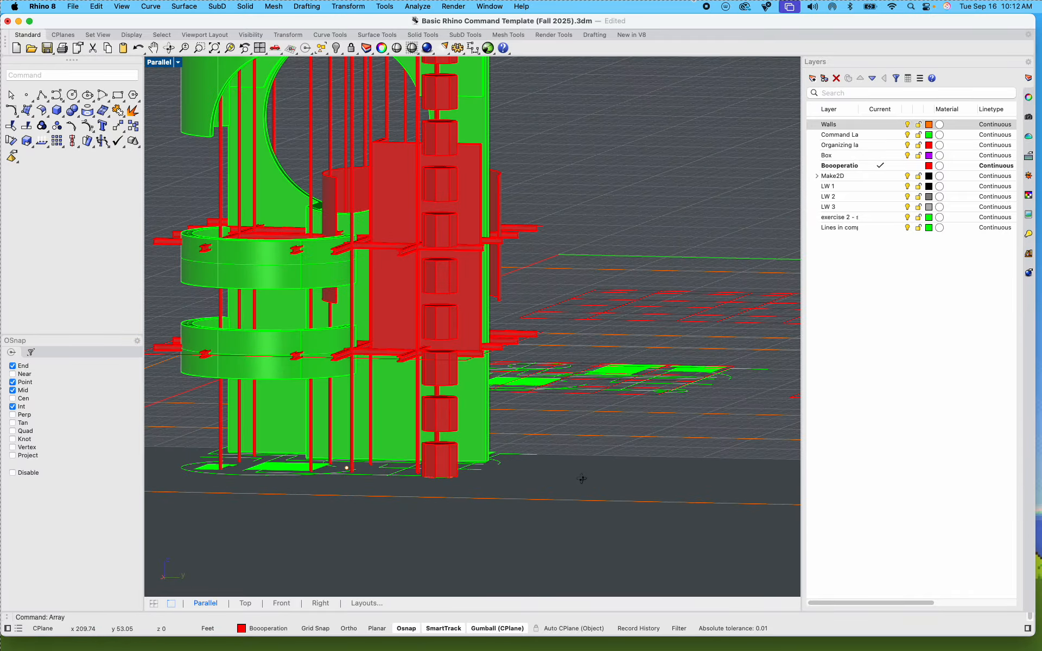
scroll(542, 325, up, 5)
click(488, 242)
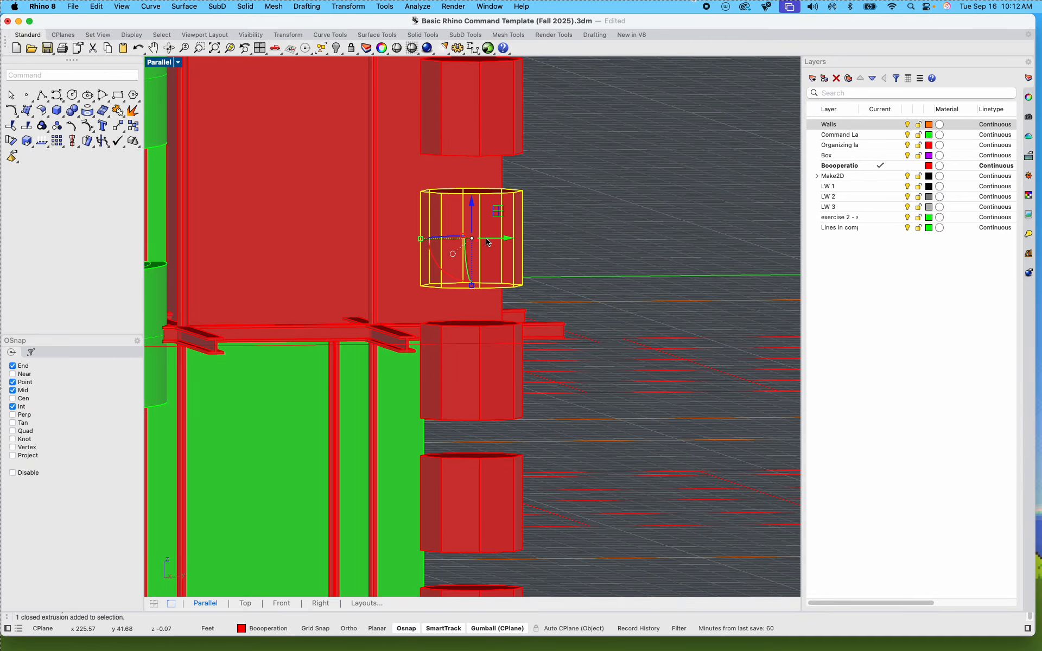
click(622, 228)
scroll(622, 227, down, 8)
shift+right_drag(623, 228, 509, 302)
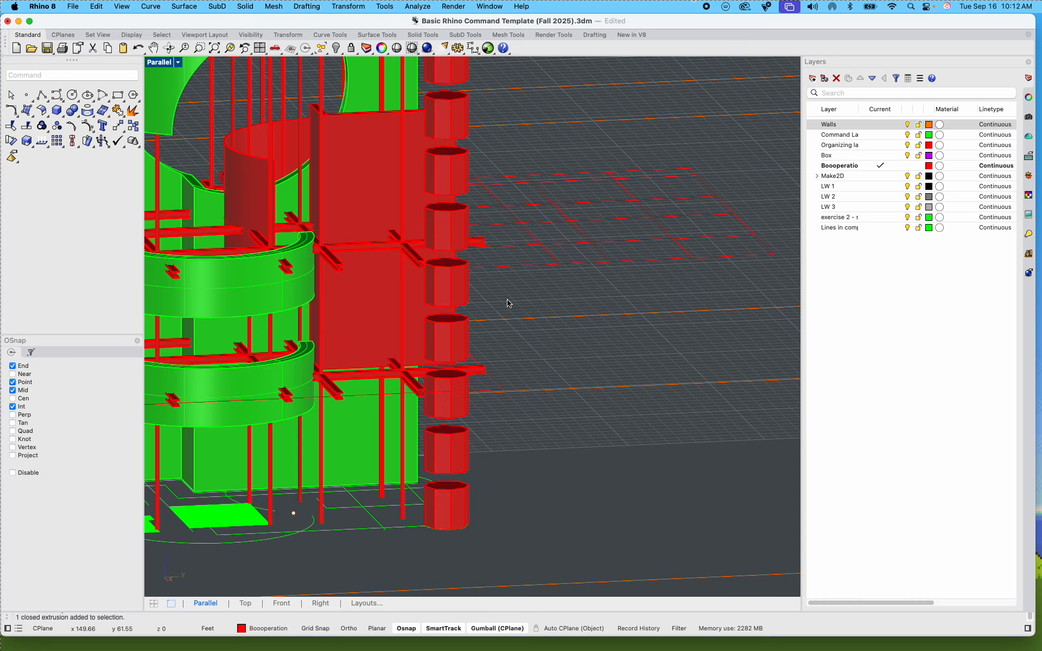
scroll(472, 349, up, 10)
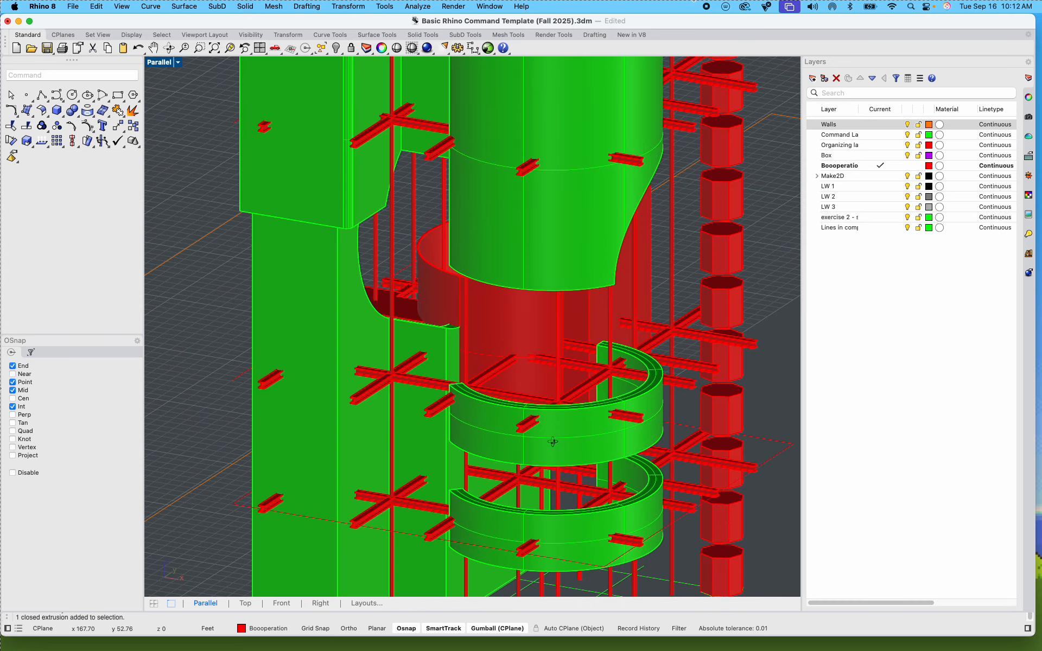
scroll(572, 429, down, 5)
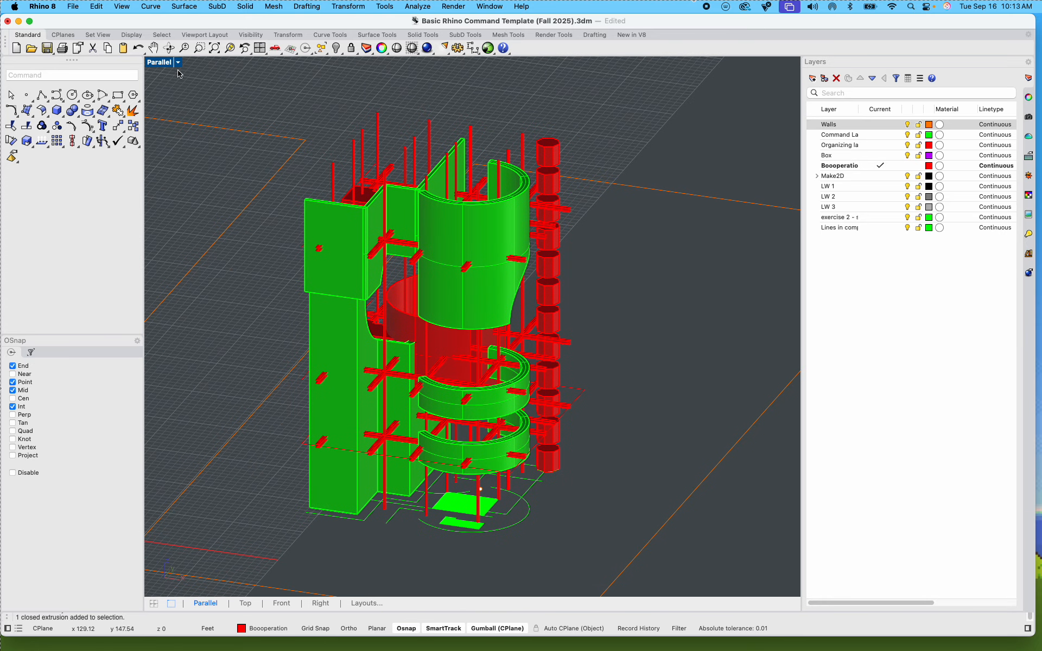
Step: Set the Parallel viewport's display mode to Rendered and view the building with the octagonal column
click(178, 63)
click(217, 120)
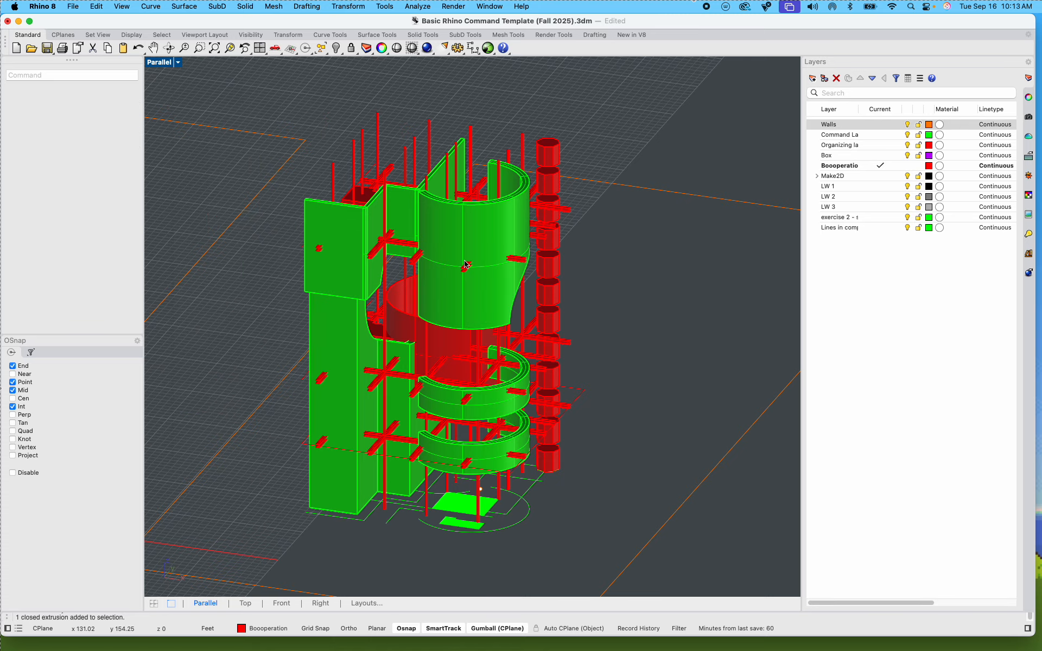
right_drag(632, 317, 565, 317)
Step: Select all twelve octagonal prisms of the stacked column together
click(497, 182)
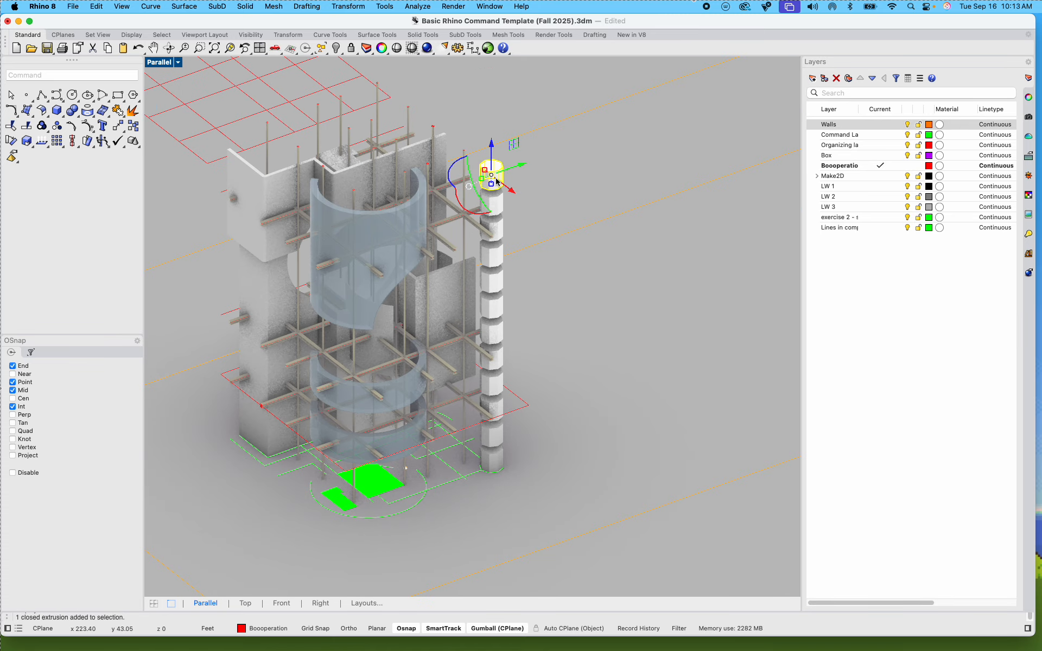
shift+click(498, 213)
shift+click(504, 236)
shift+click(502, 262)
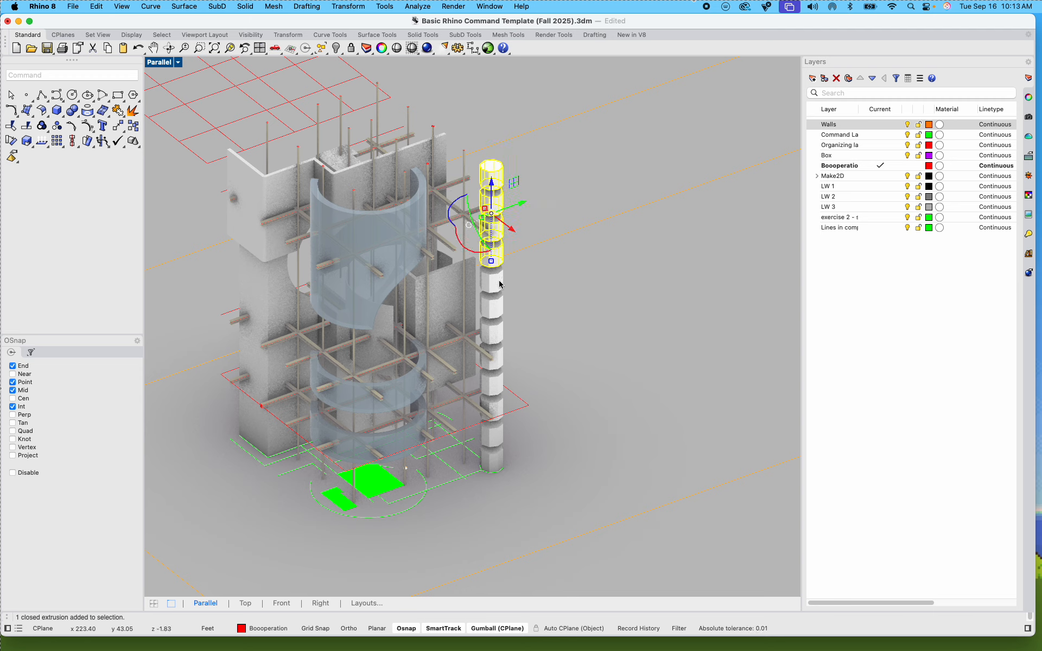
shift+click(502, 282)
shift+click(500, 305)
shift+click(500, 329)
shift+click(498, 361)
shift+click(500, 383)
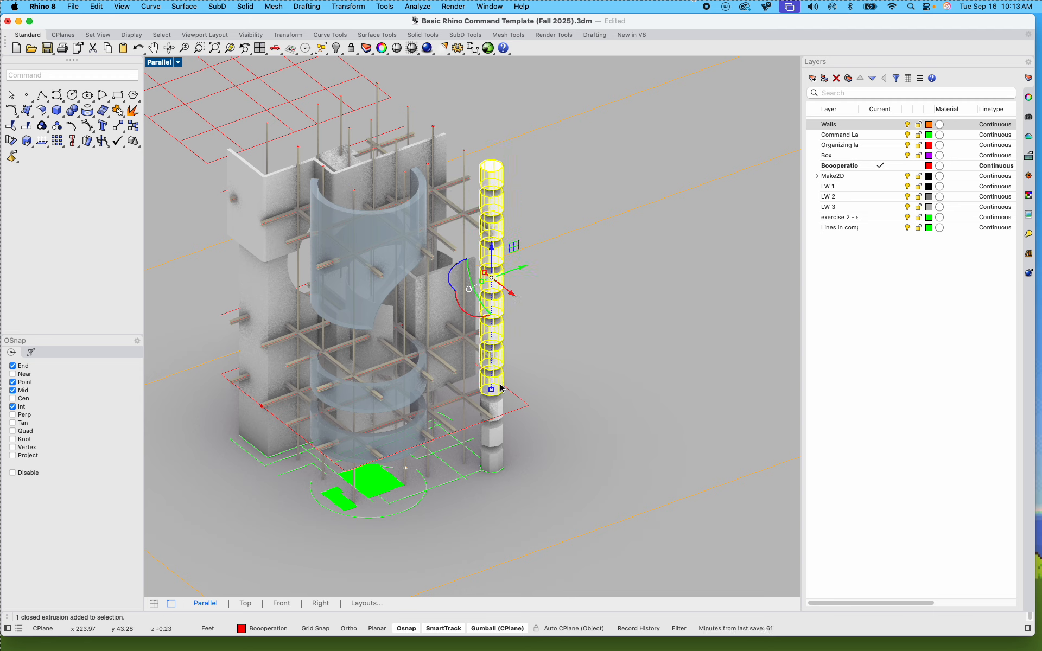
shift+click(499, 408)
shift+click(499, 435)
shift+click(499, 459)
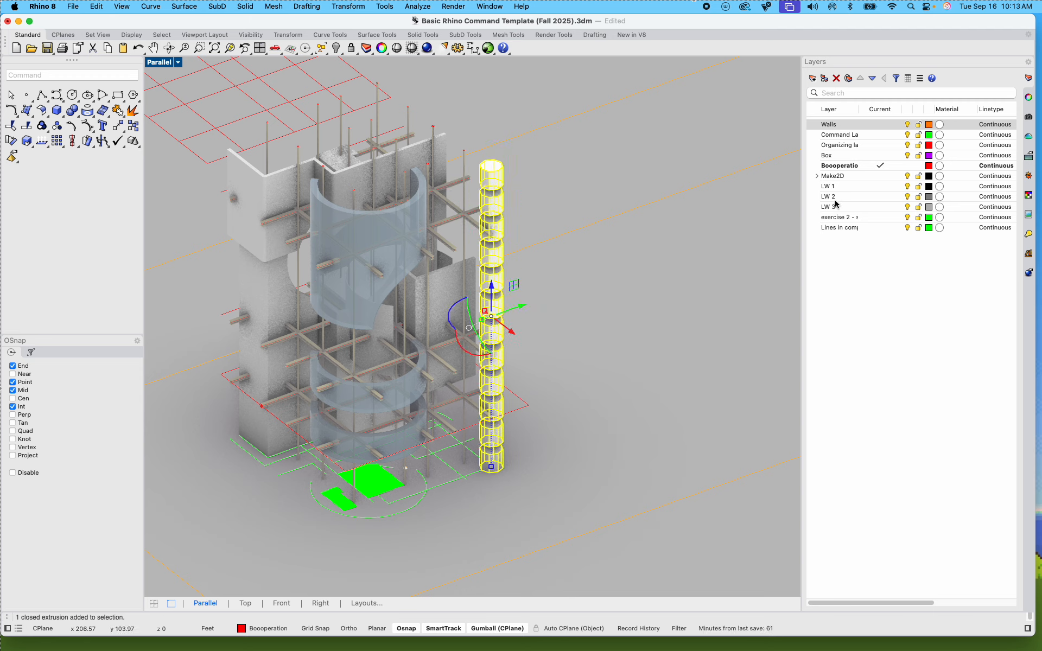
Step: Assign the existing Metal material to the selected octagonal prisms and deselect them
click(1027, 98)
click(877, 76)
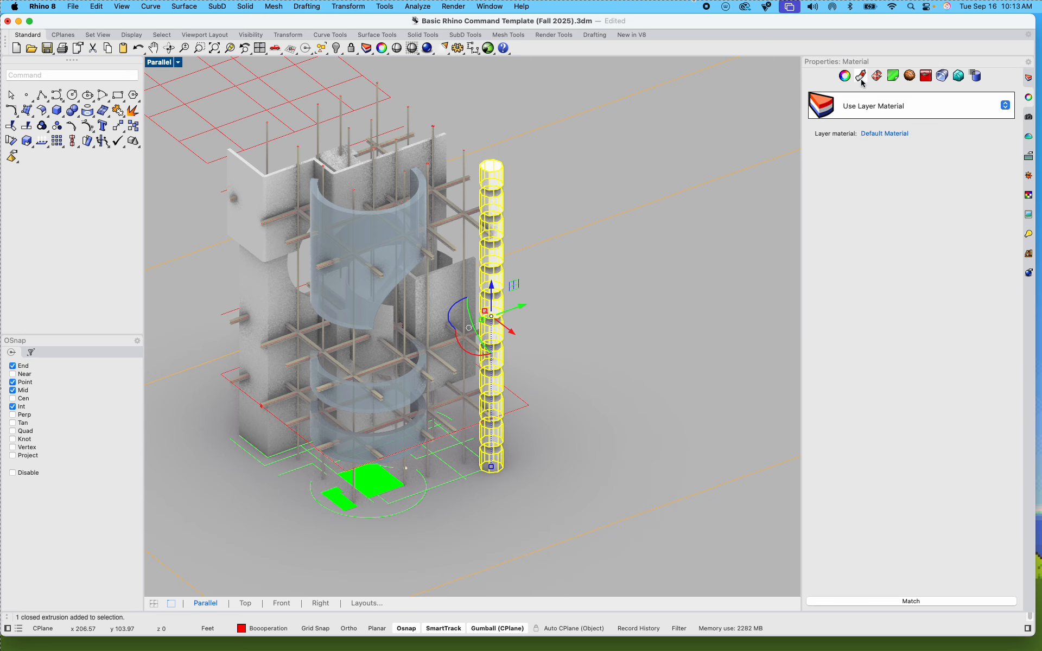
click(881, 106)
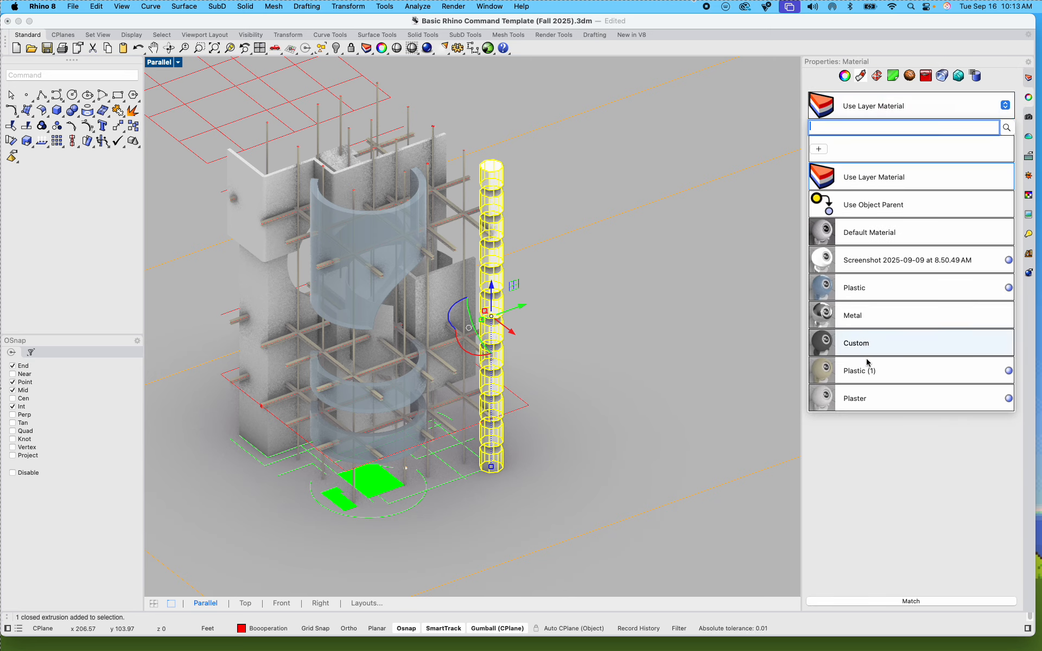
click(863, 325)
click(586, 367)
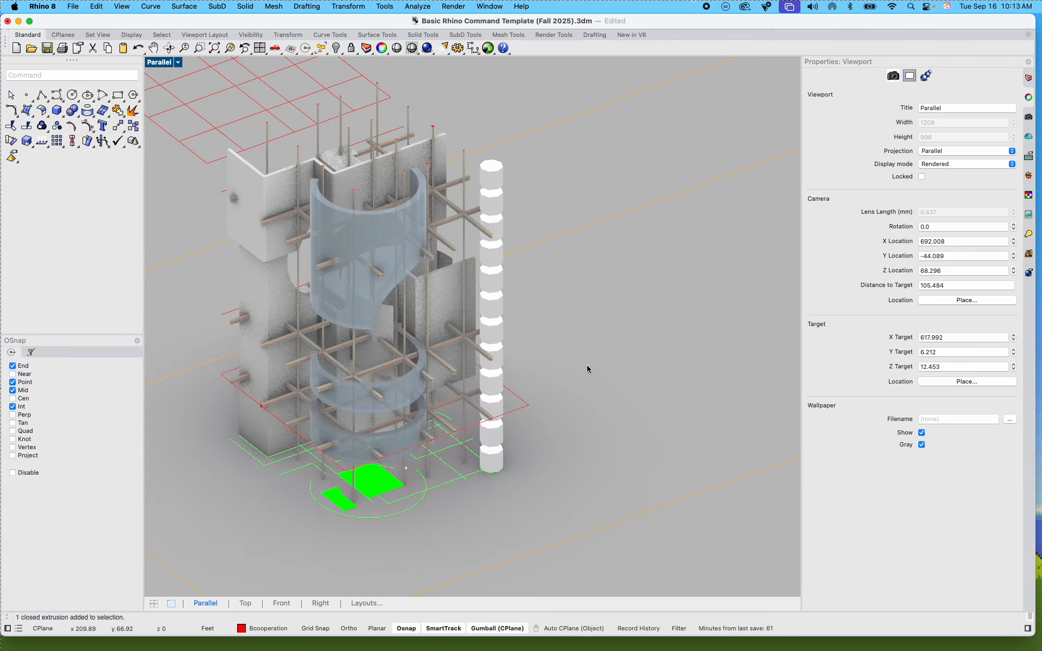
Step: Assign a new Plastic material to the curved wall around the beams on the building's opposite side
right_drag(586, 367, 486, 425)
scroll(422, 340, up, 17)
shift+right_drag(422, 339, 725, 350)
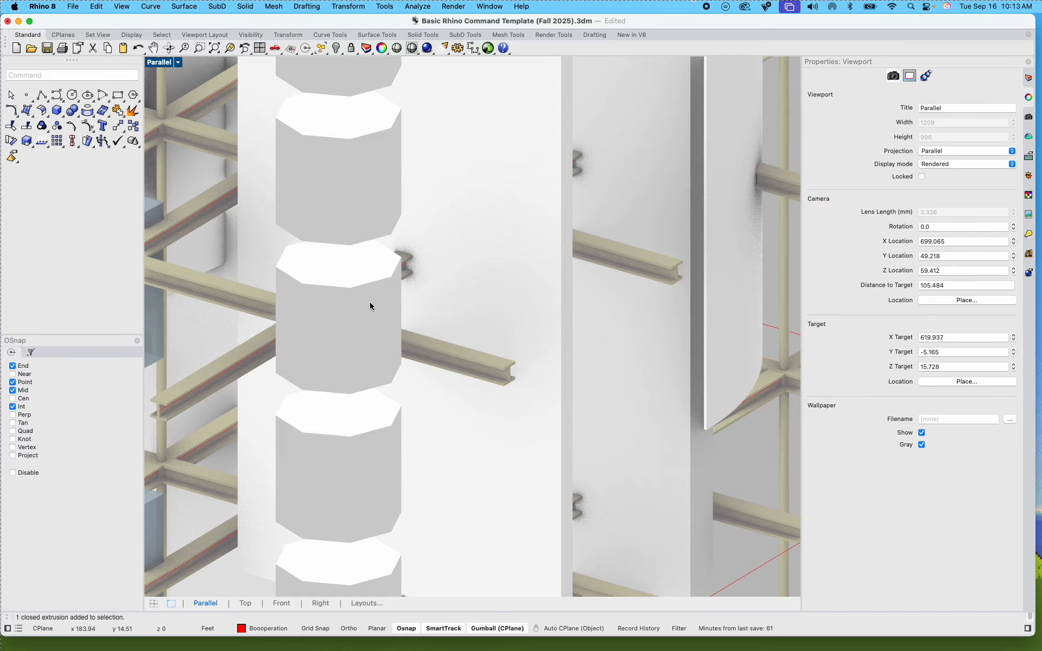
scroll(330, 291, down, 12)
shift+right_drag(295, 328, 223, 343)
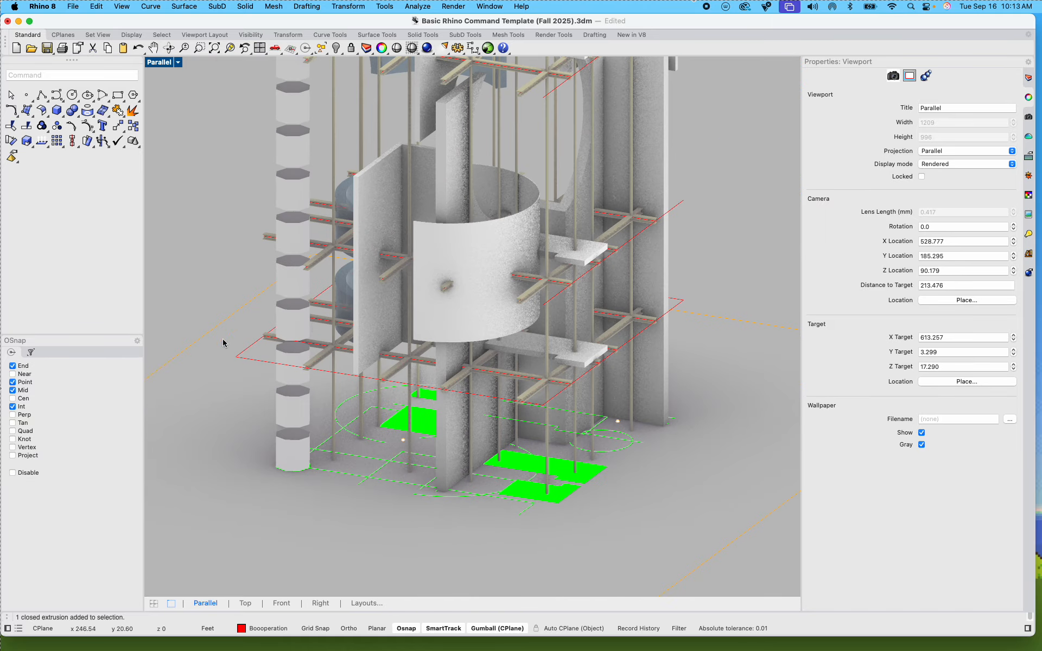
shift+right_drag(340, 313, 231, 445)
click(390, 356)
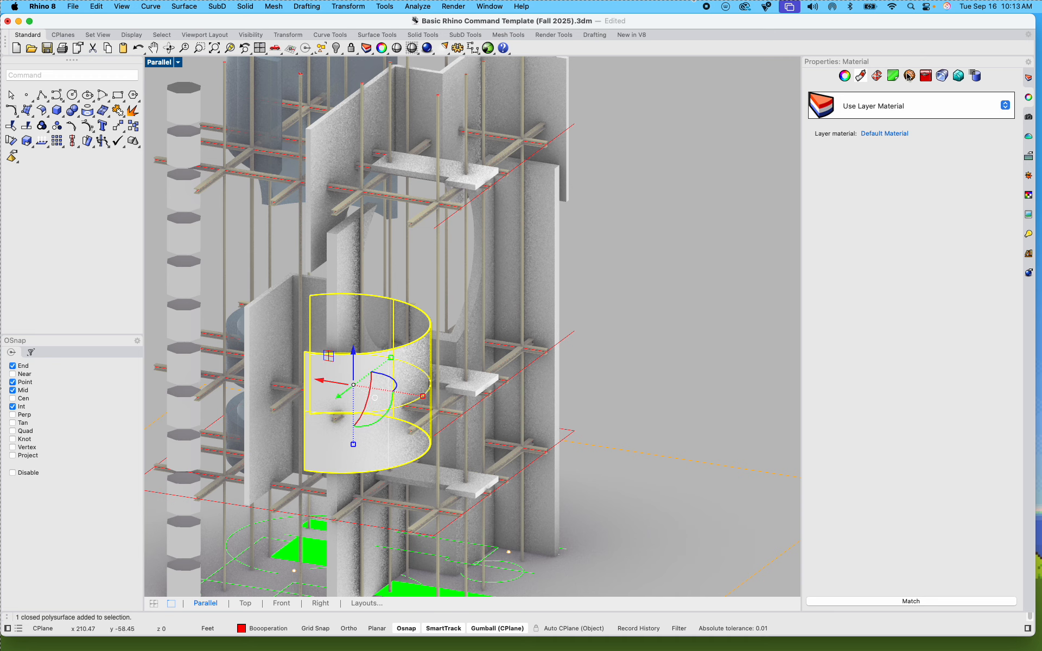
click(955, 108)
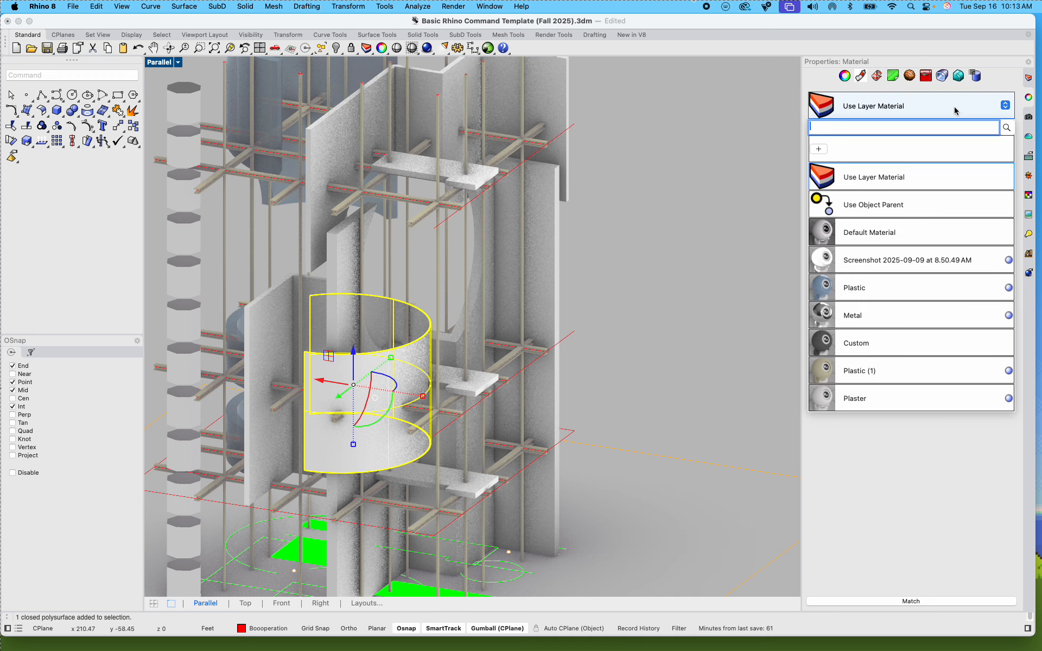
click(880, 146)
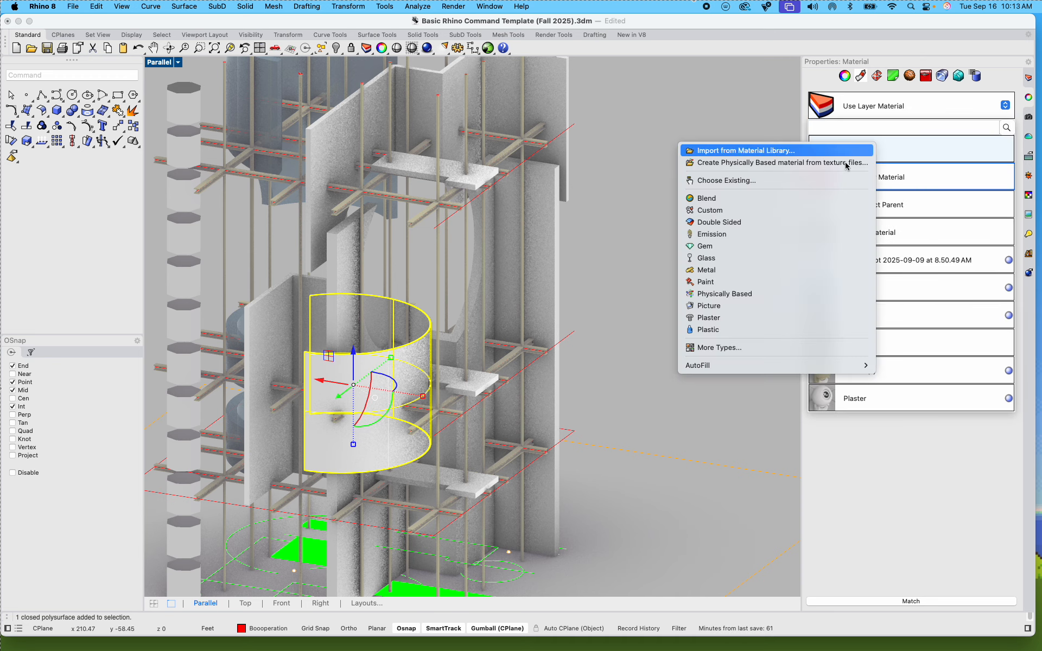
click(740, 329)
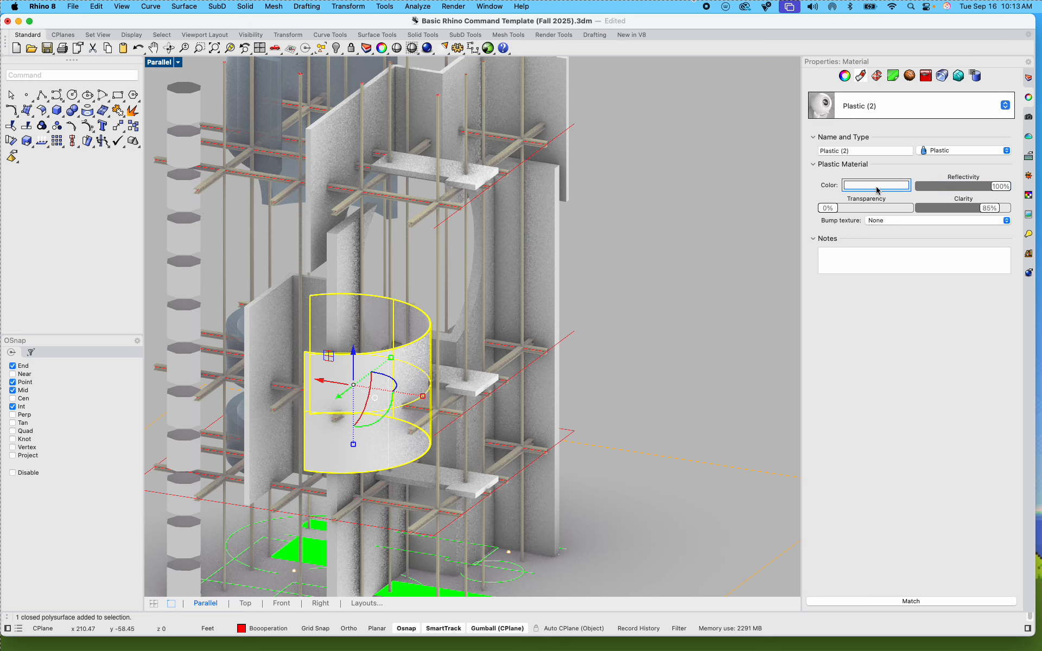
Step: Set the curved wall's plastic material to Red with 75% reflectivity and deselect the wall
click(876, 185)
click(374, 271)
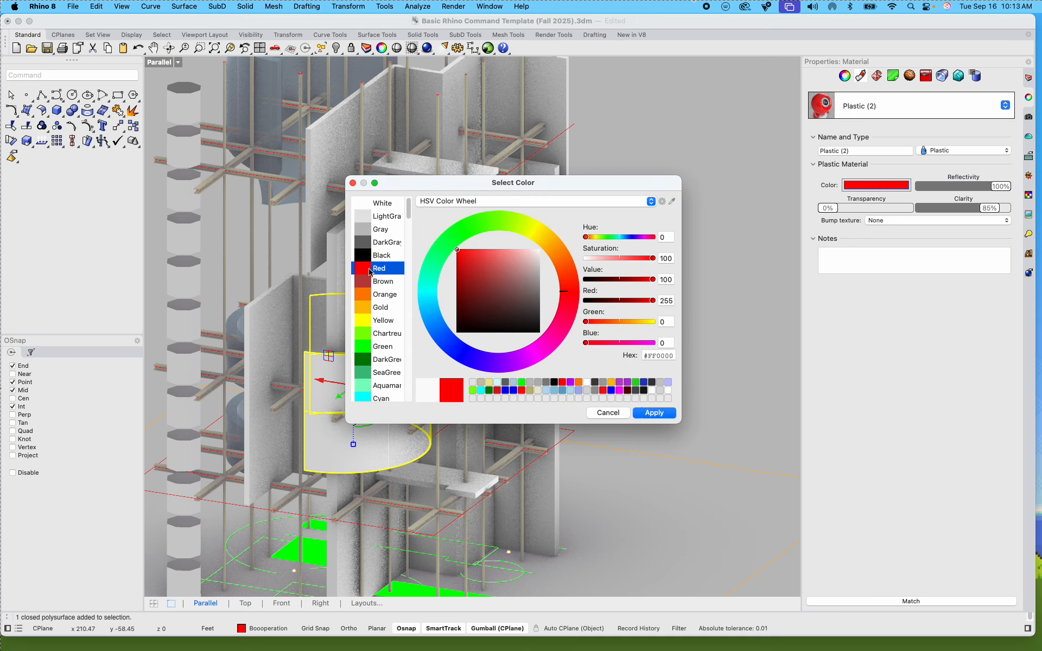
click(653, 413)
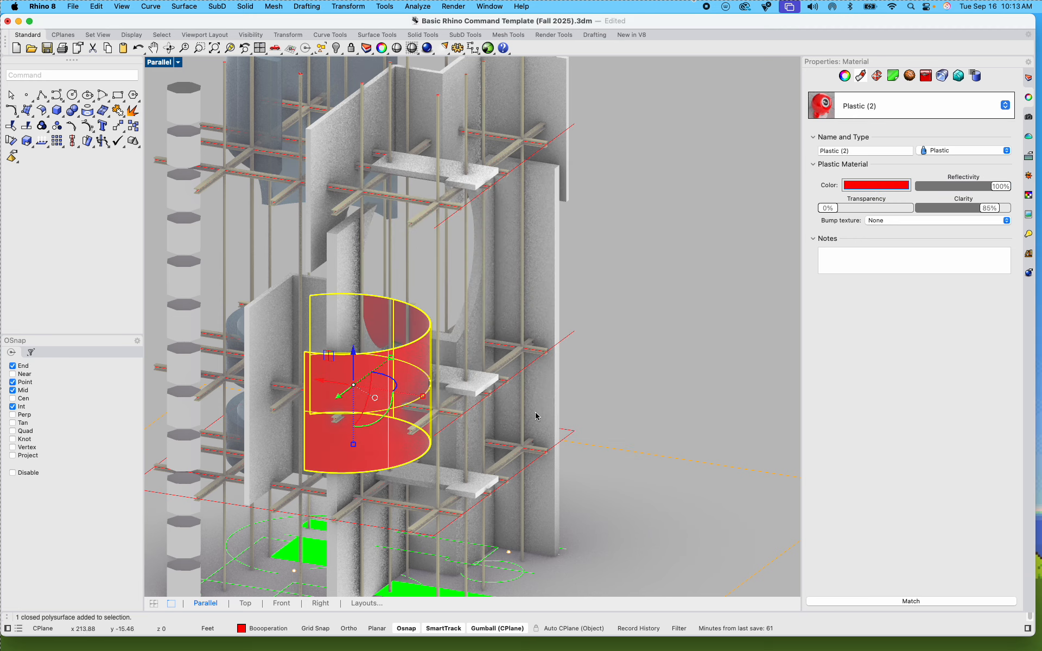
right_drag(535, 412, 515, 395)
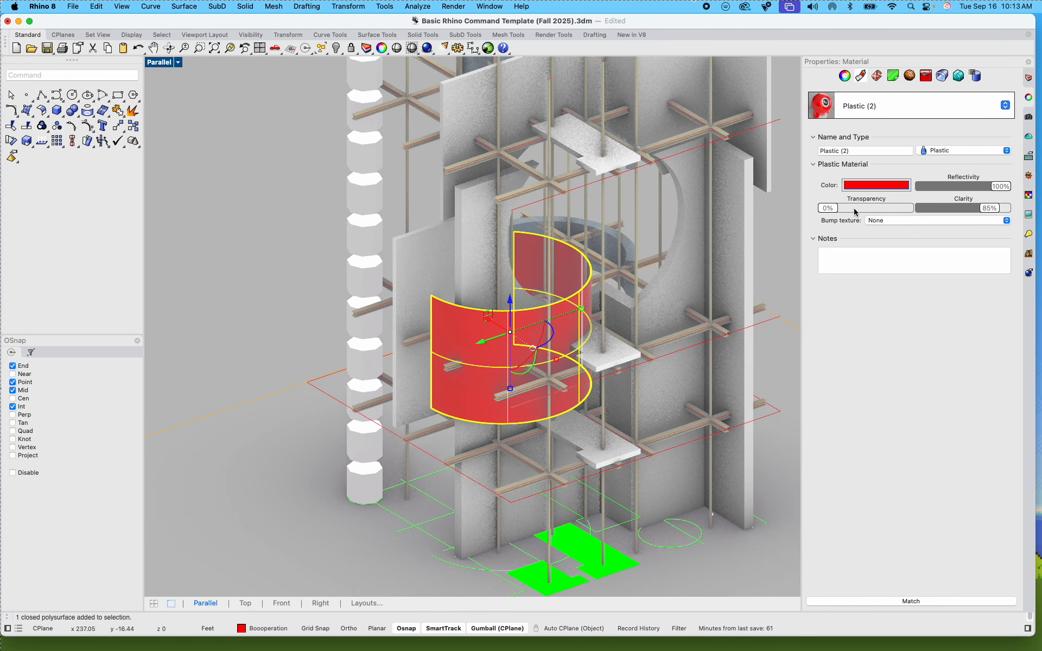
drag(996, 189, 971, 188)
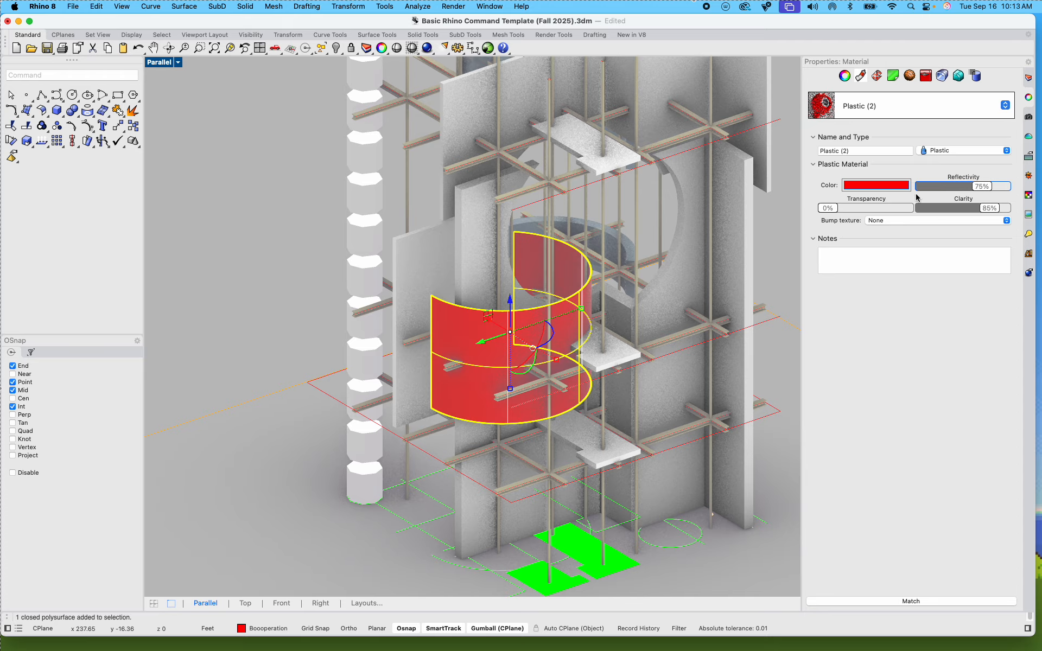
right_drag(529, 366, 657, 346)
click(656, 346)
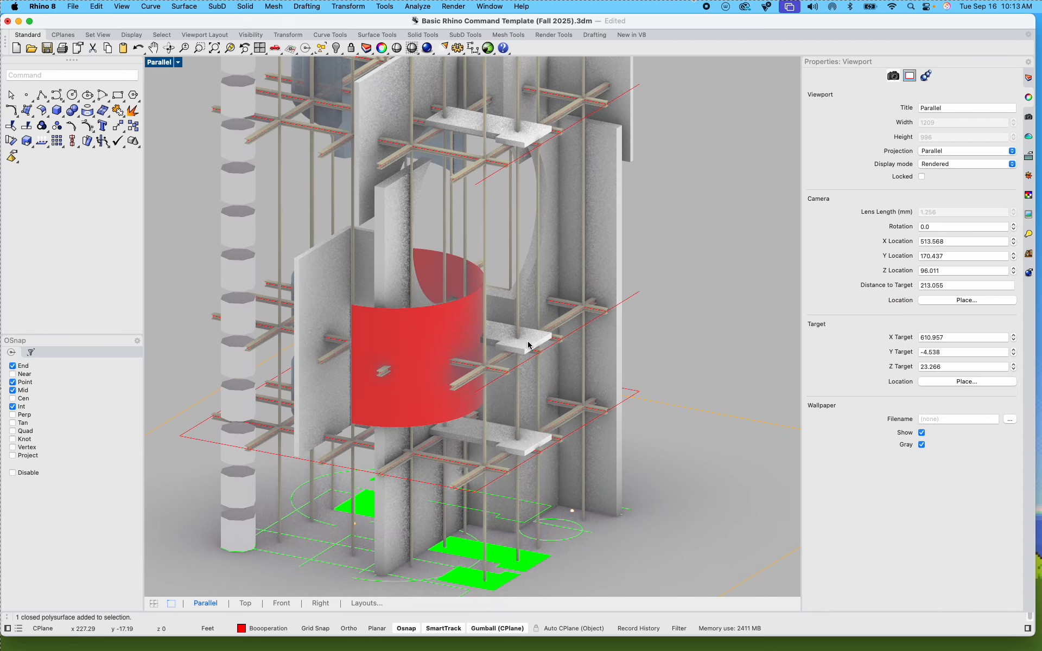
Step: Assign the existing red Plastic material to the three stacked L-shaped floor slabs beside the curved wall and deselect them
click(530, 342)
click(594, 379)
shift+click(541, 442)
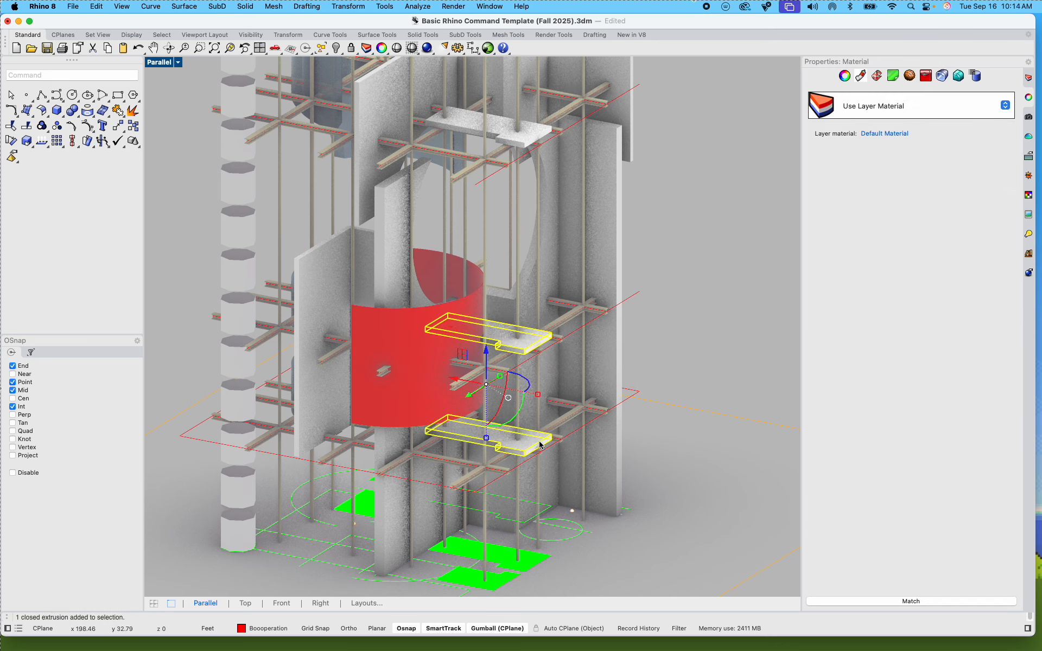
shift+click(519, 145)
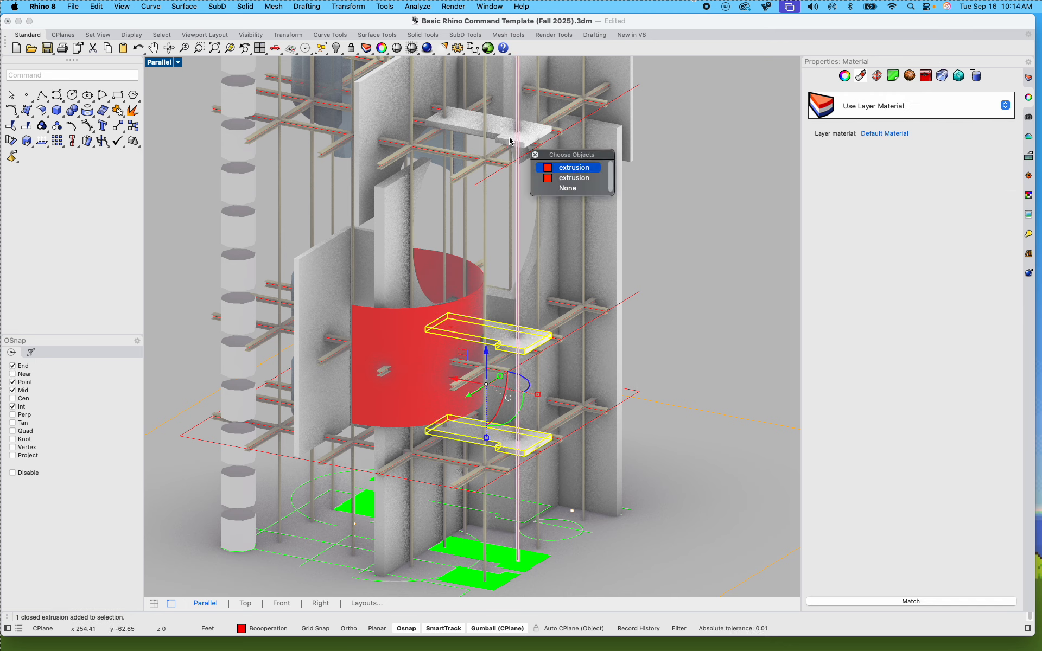
shift+click(509, 141)
shift+click(507, 141)
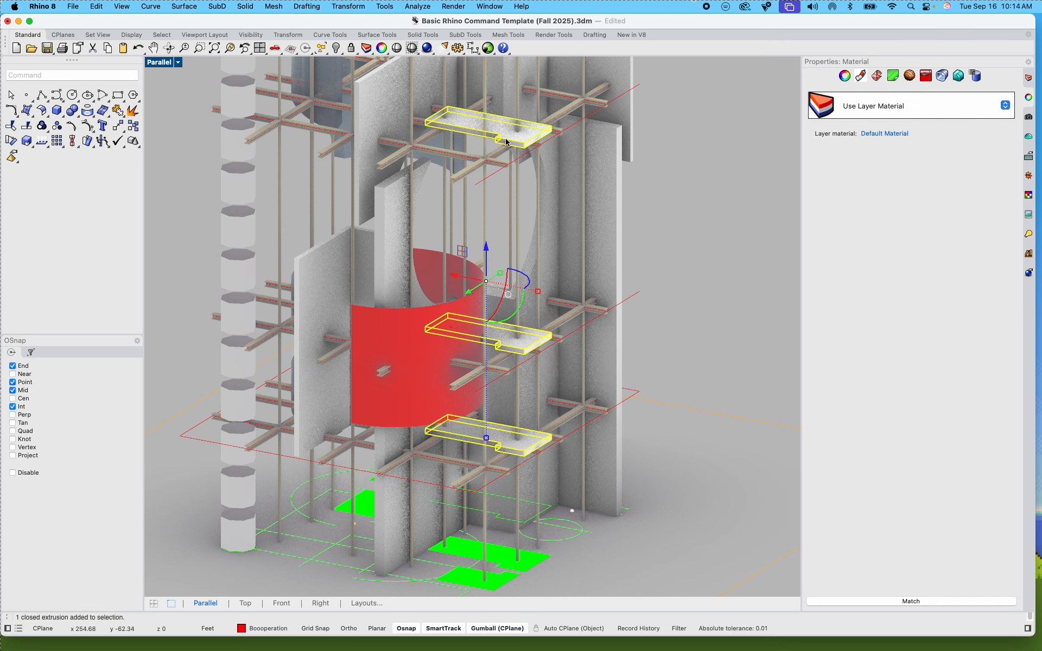
click(931, 110)
click(868, 427)
click(721, 399)
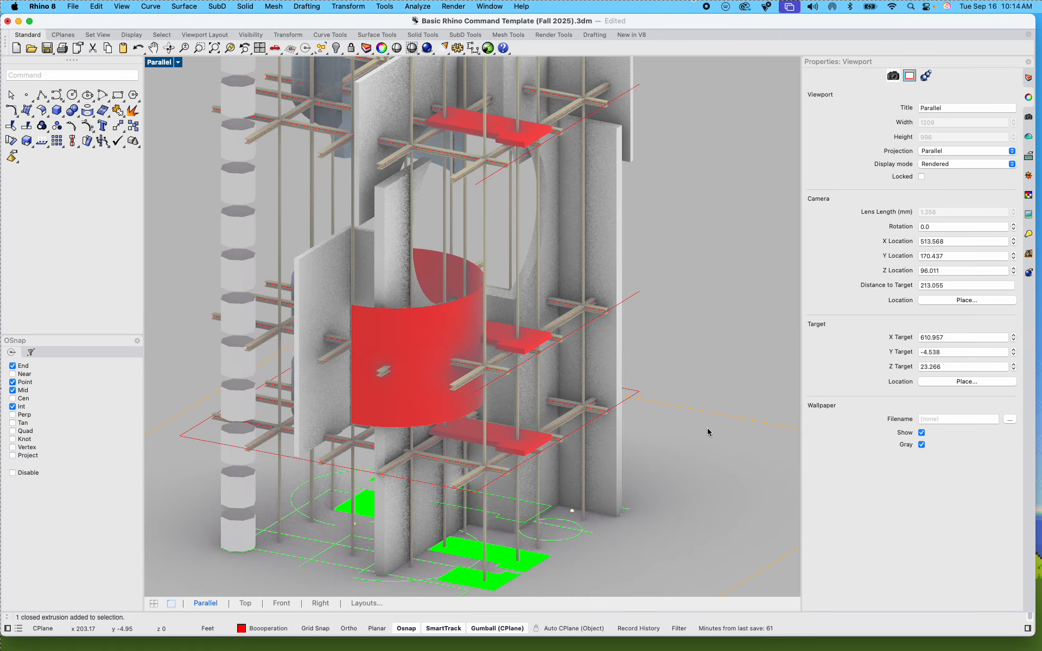
Step: Examine the rendered building from several sides and return to the four-viewport layout
right_drag(708, 433, 633, 433)
scroll(523, 429, up, 15)
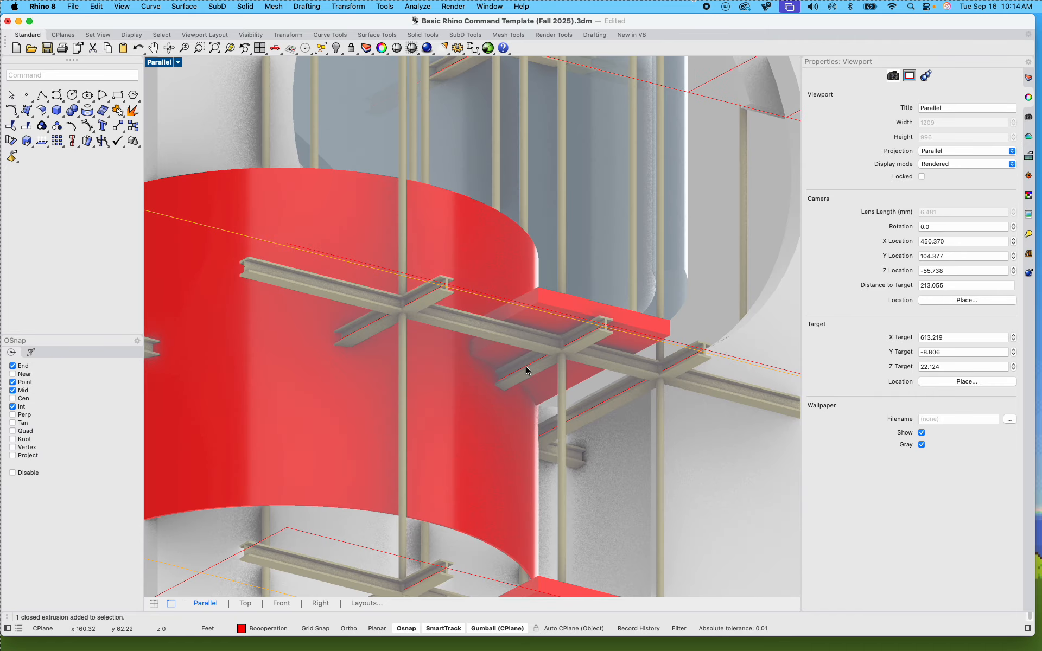
scroll(526, 371, down, 10)
shift+right_drag(525, 371, 654, 424)
scroll(466, 437, down, 10)
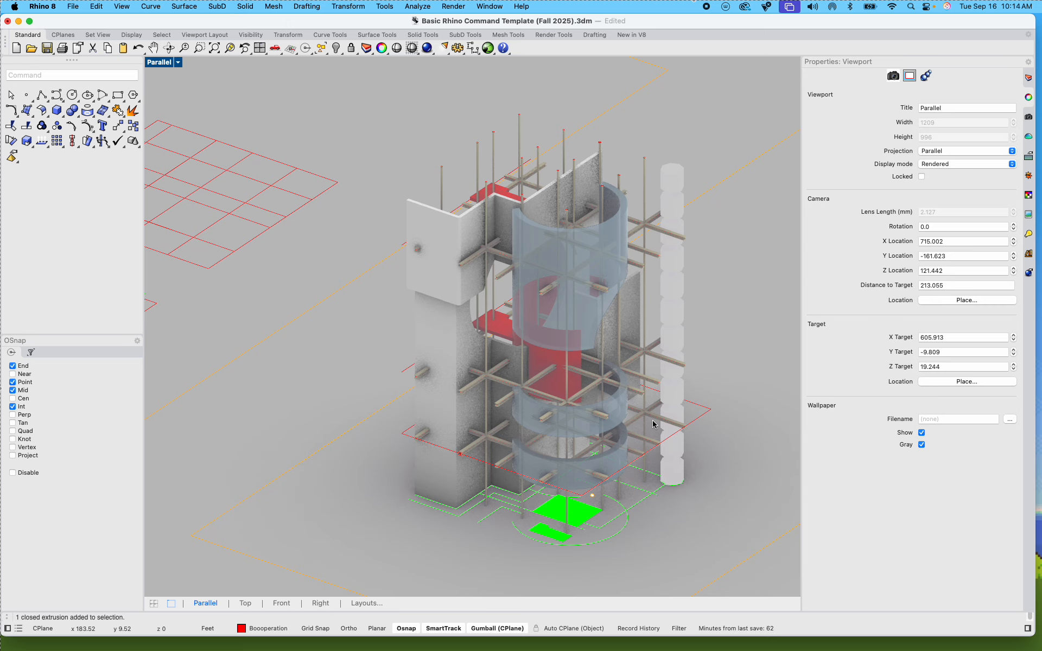
scroll(519, 415, up, 5)
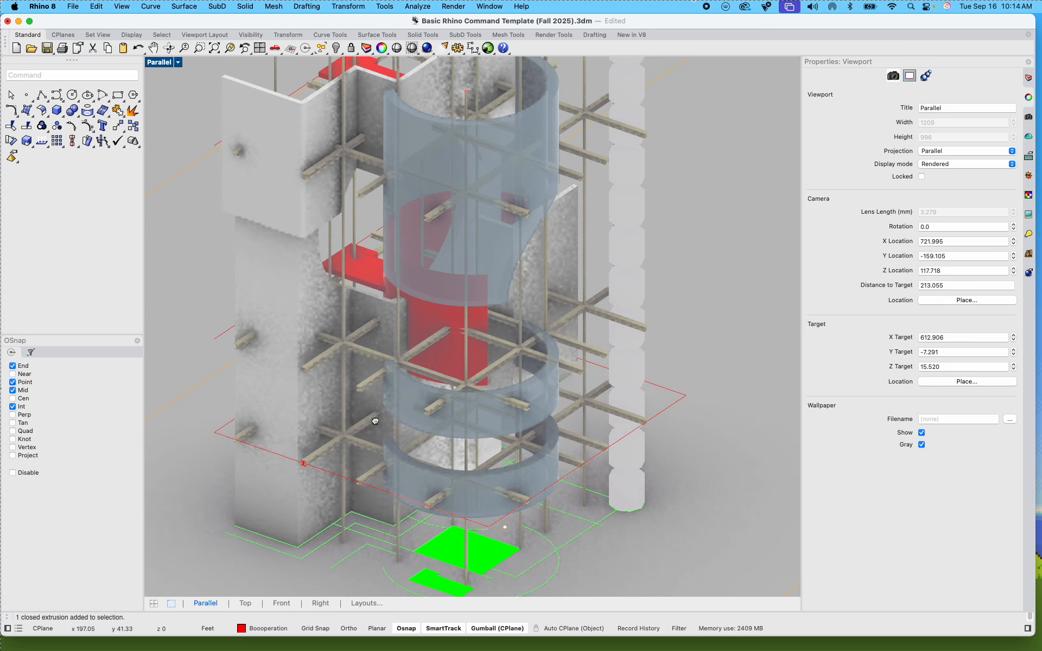
double_click(166, 63)
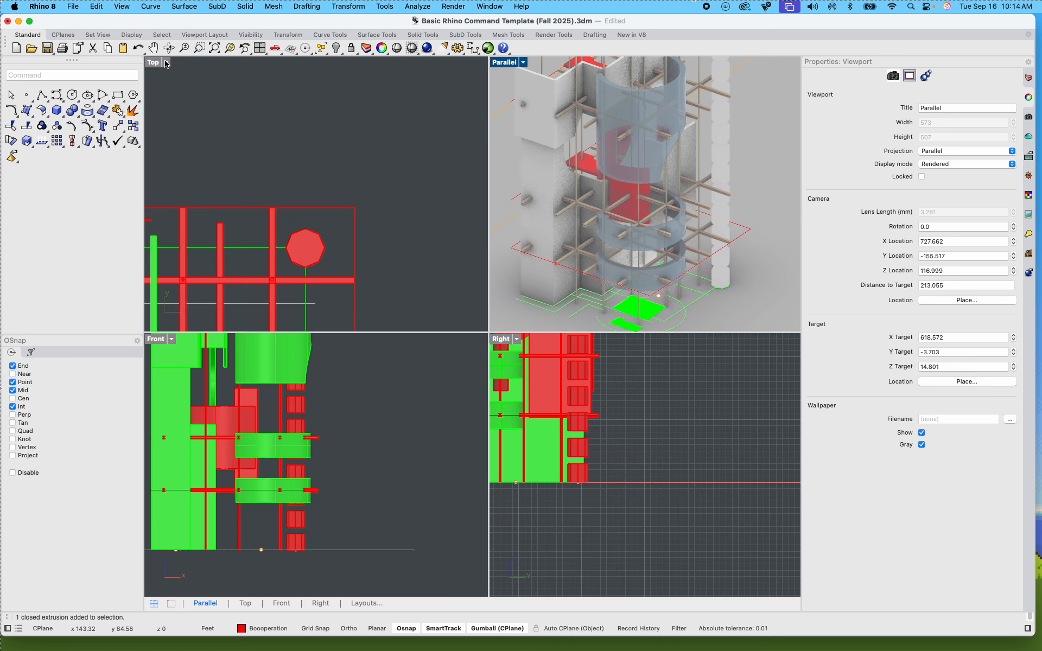
scroll(353, 207, down, 1)
Step: Switch to the Miro board and review the Exercise 03 composition steps, final drawing requirements and grading rubric, then put the board away
key(ctrl+Left)
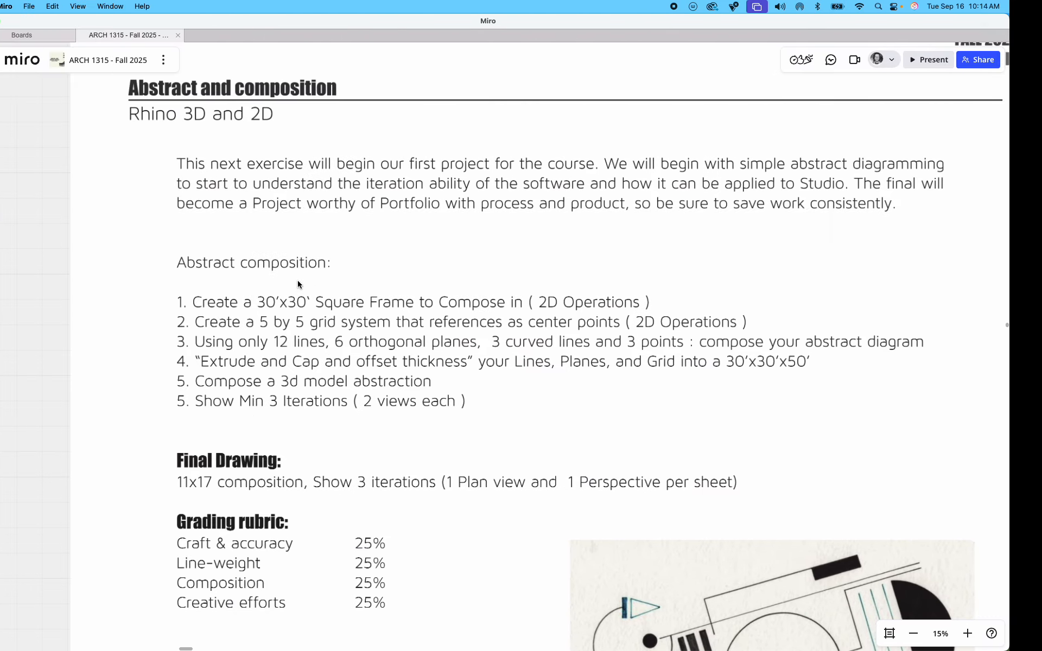
scroll(344, 389, down, 3)
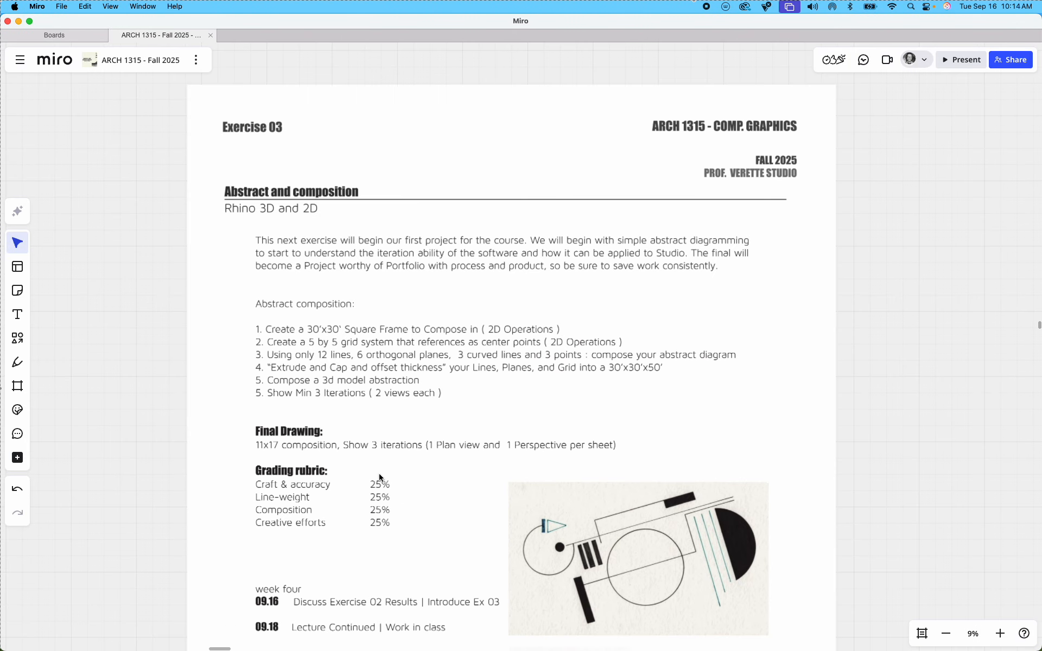
scroll(489, 445, down, 5)
scroll(393, 486, up, 5)
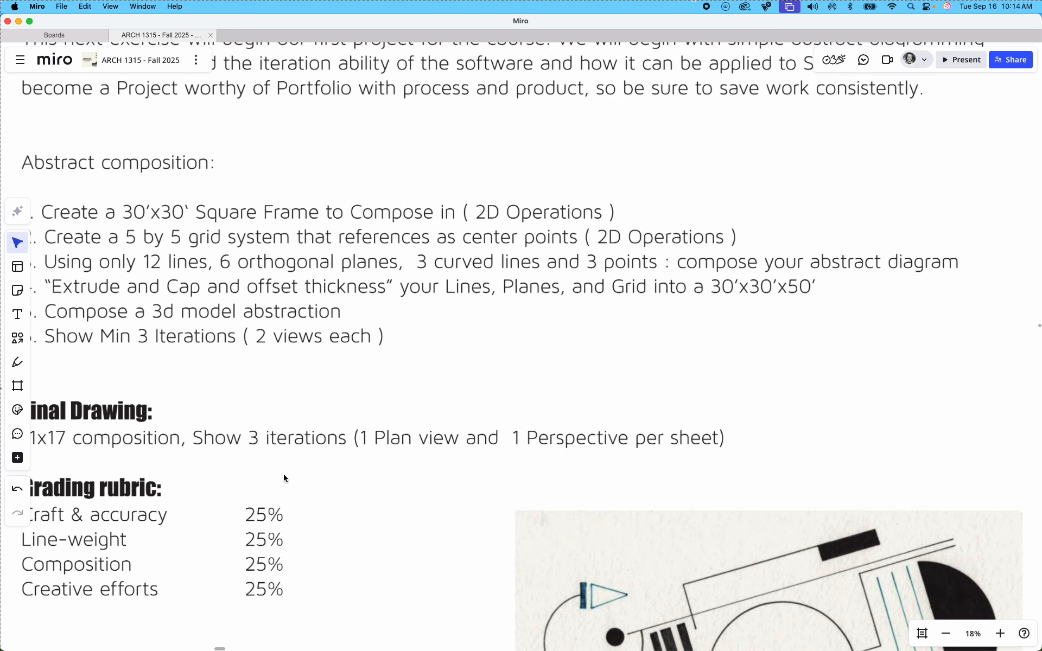
scroll(276, 461, left, 2)
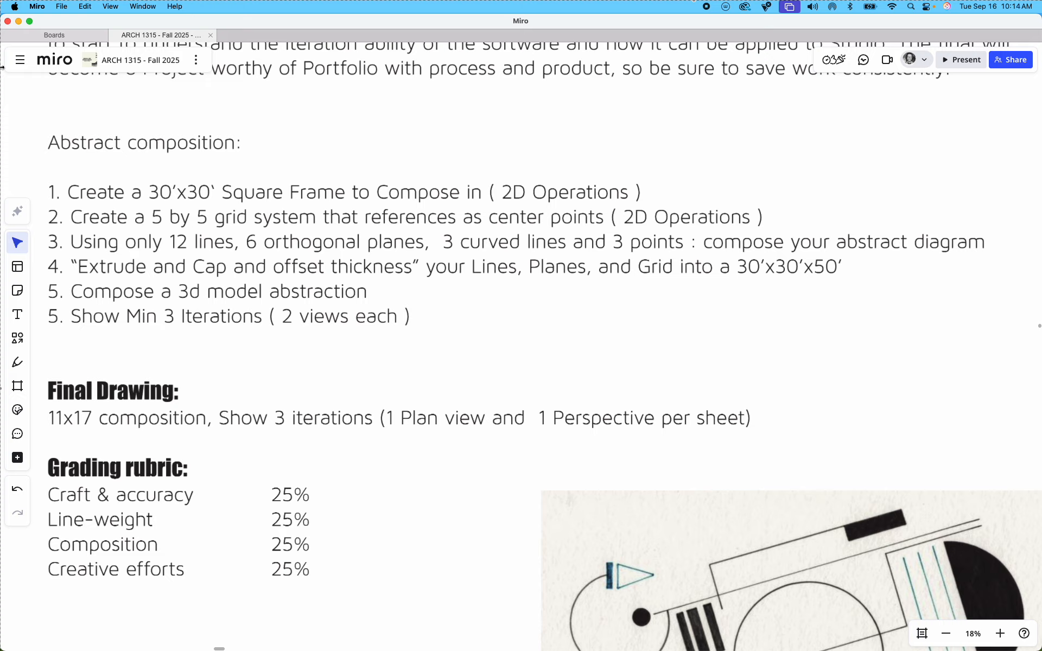
click(19, 22)
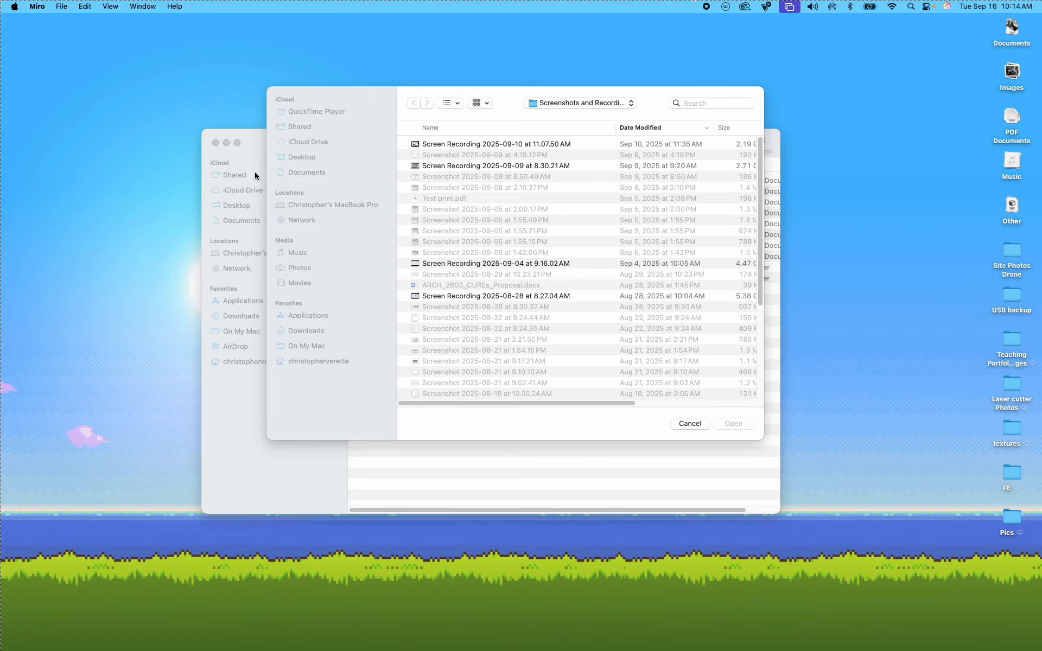
Step: Switch back to Rhino and maximize the Top viewport on the 2D line composition
key(ctrl+Right)
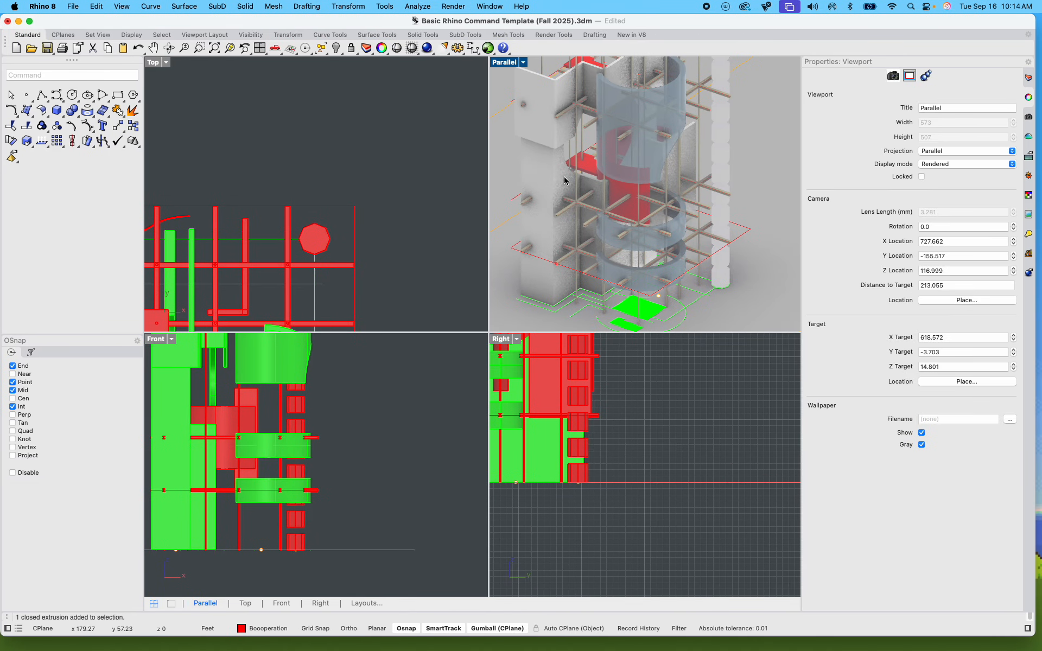
scroll(378, 220, down, 10)
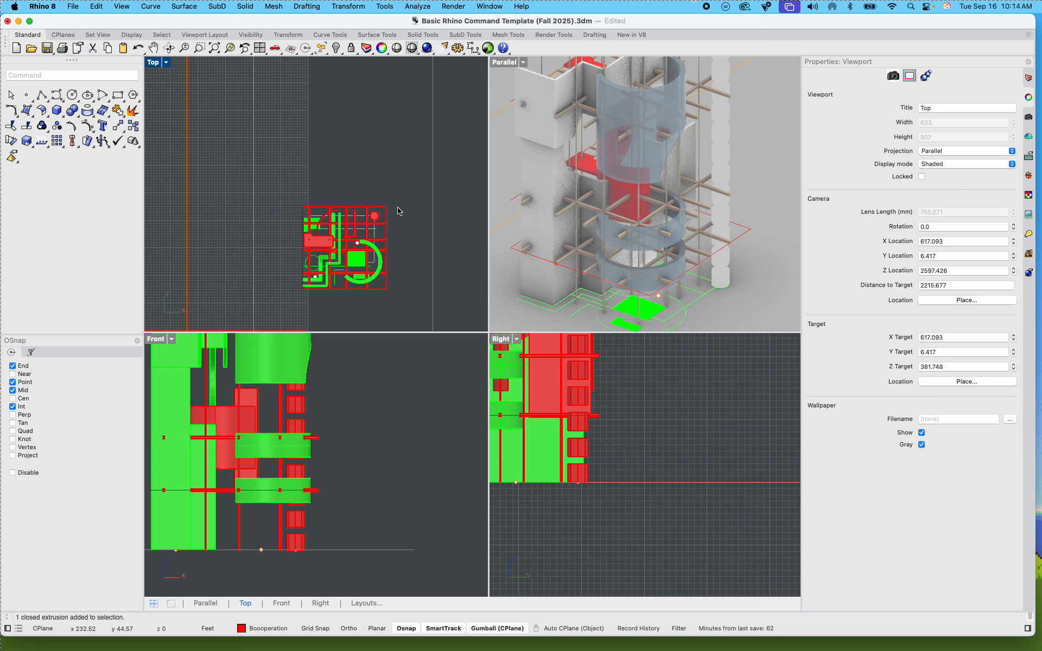
right_drag(253, 240, 307, 246)
scroll(338, 199, up, 10)
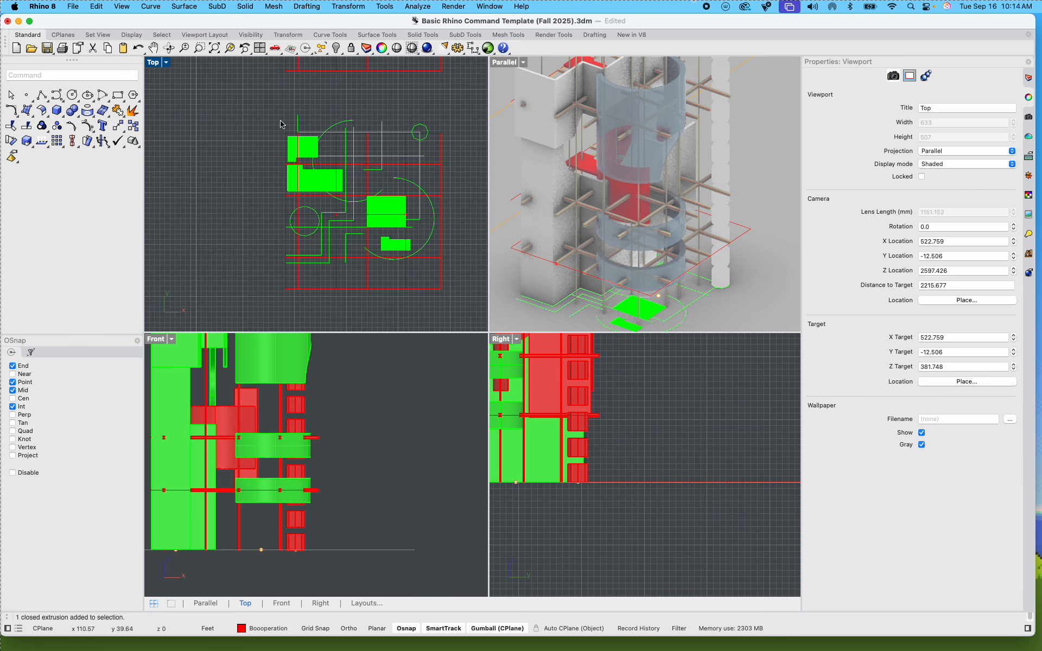
scroll(405, 203, up, 5)
scroll(429, 233, down, 3)
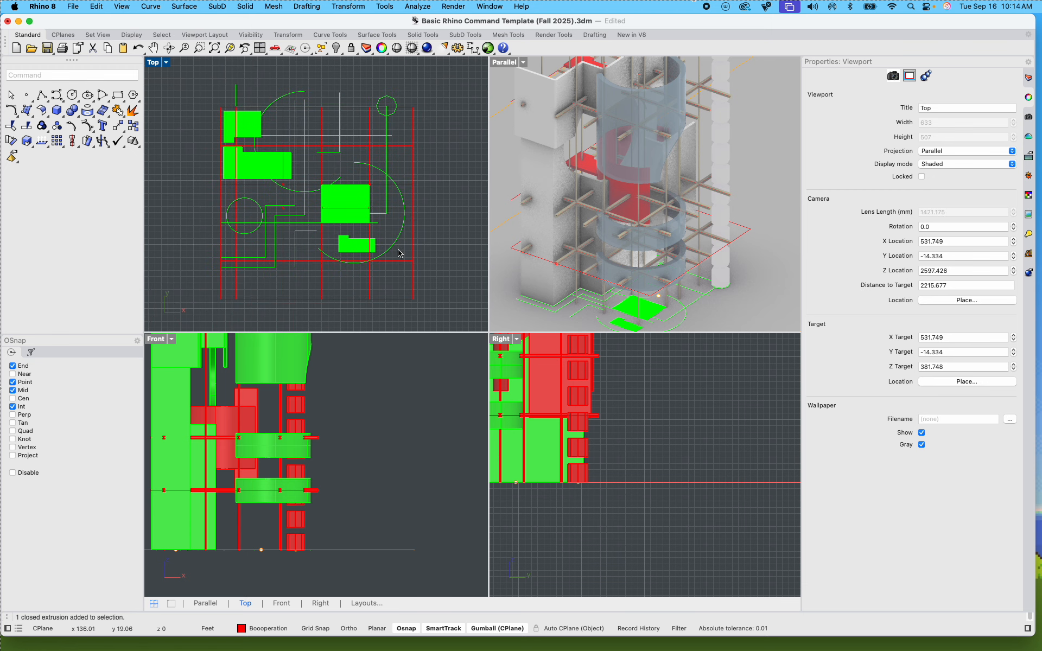
double_click(153, 62)
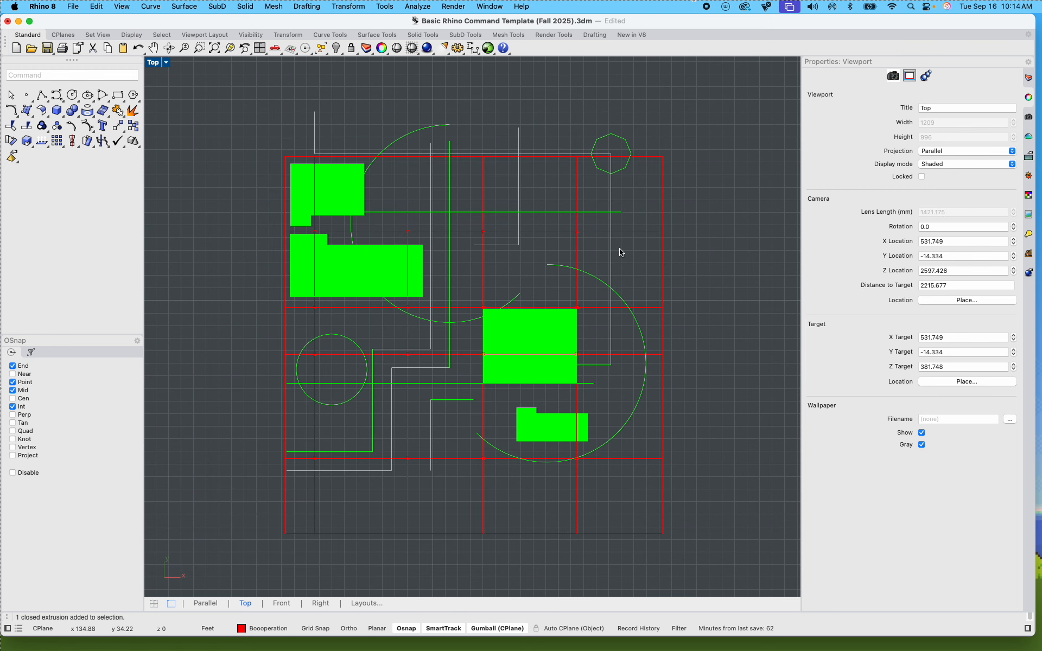
Step: Move all the organizing grid lines of the 2D composition up and slightly to the left, and deselect them
scroll(622, 253, down, 2)
drag(686, 516, 313, 445)
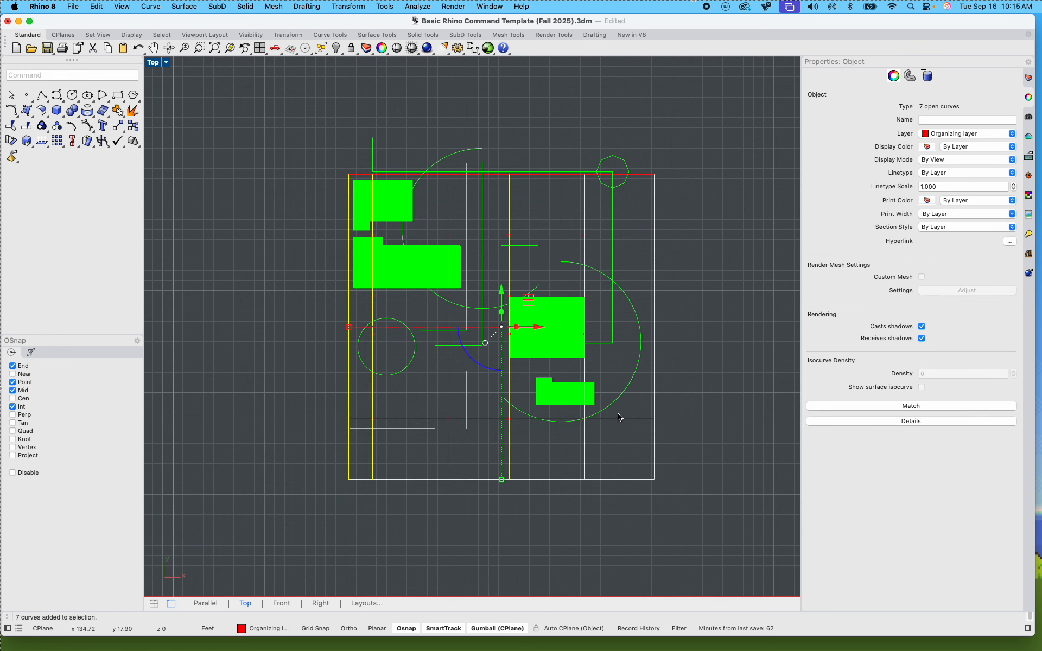
shift+click(619, 417)
shift+click(632, 334)
shift+click(647, 297)
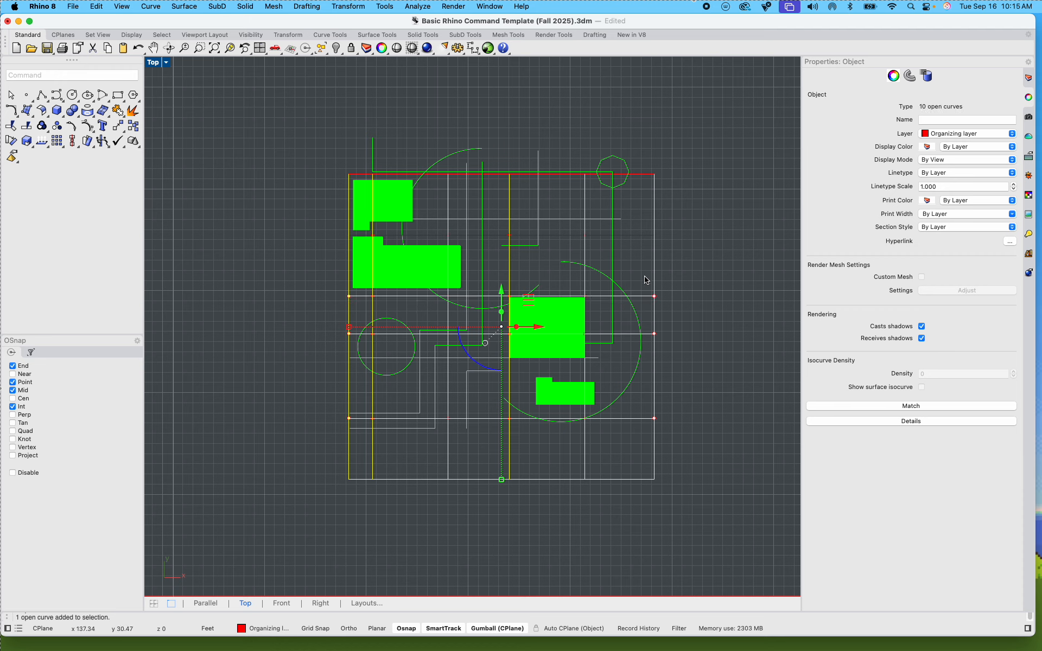
shift+click(642, 237)
shift+click(641, 175)
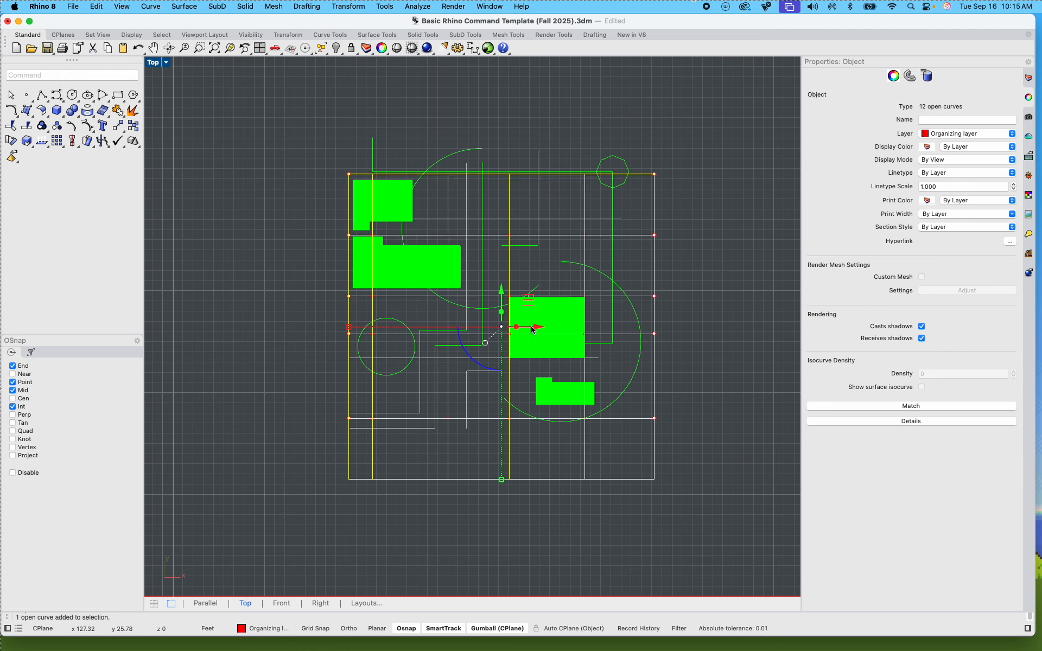
drag(503, 299, 495, 256)
click(497, 225)
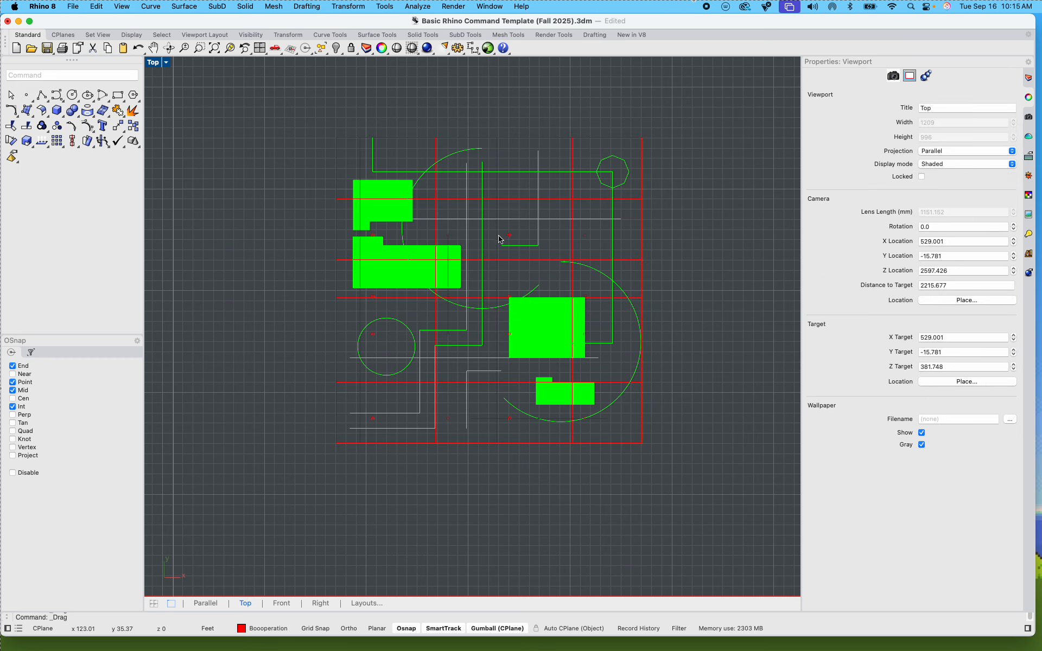
Step: Make Walls the current layer for drawing a rectangle
scroll(424, 310, down, 15)
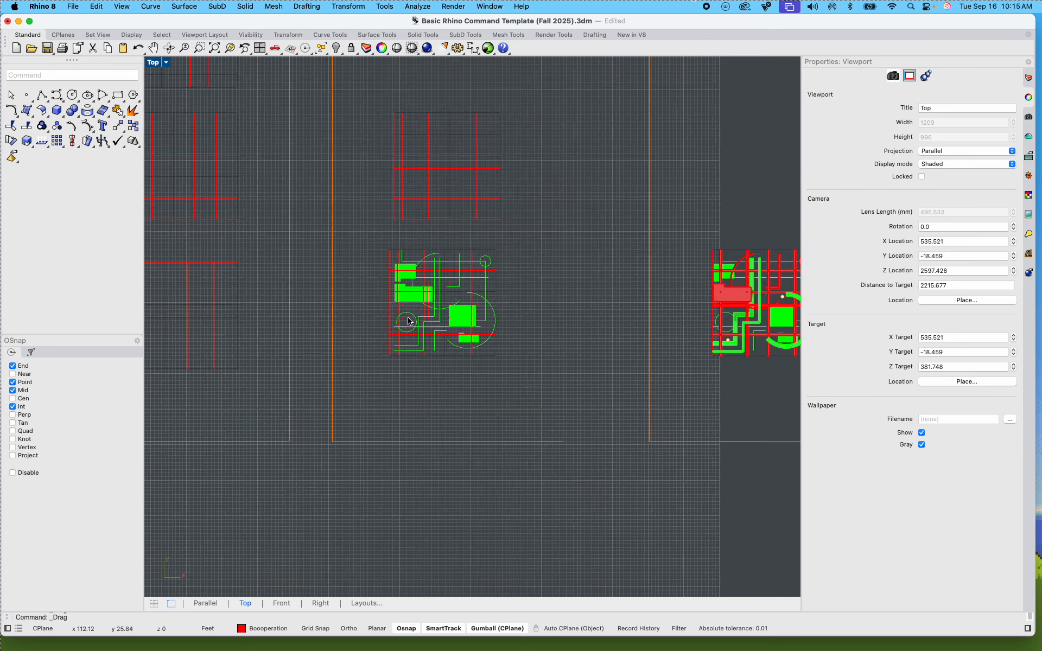
right_drag(456, 377, 402, 329)
text(Rectangle)
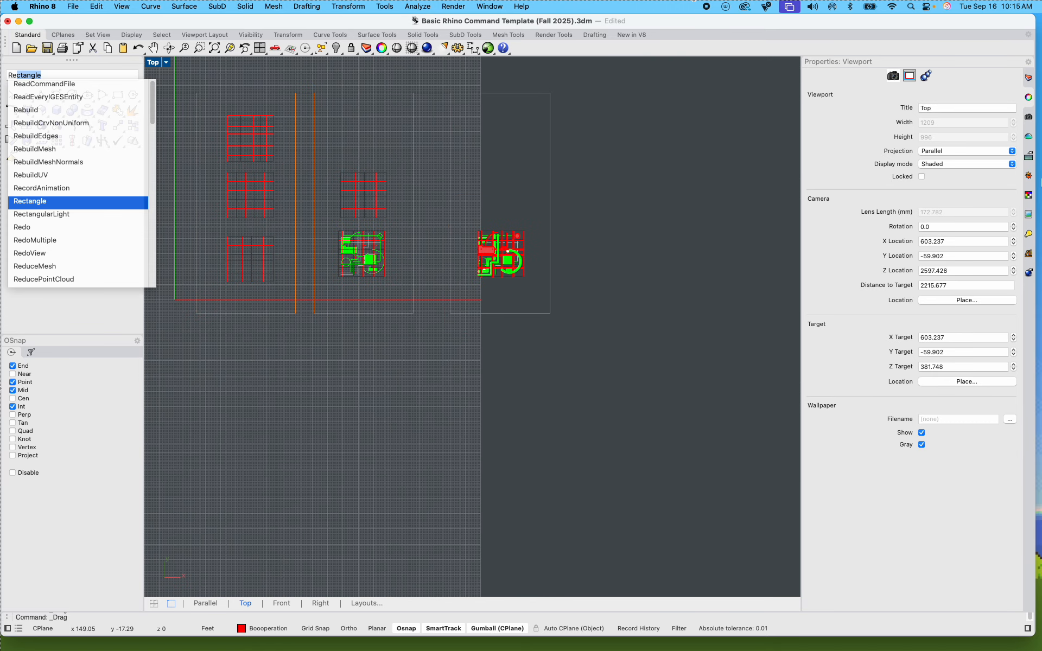
click(1029, 80)
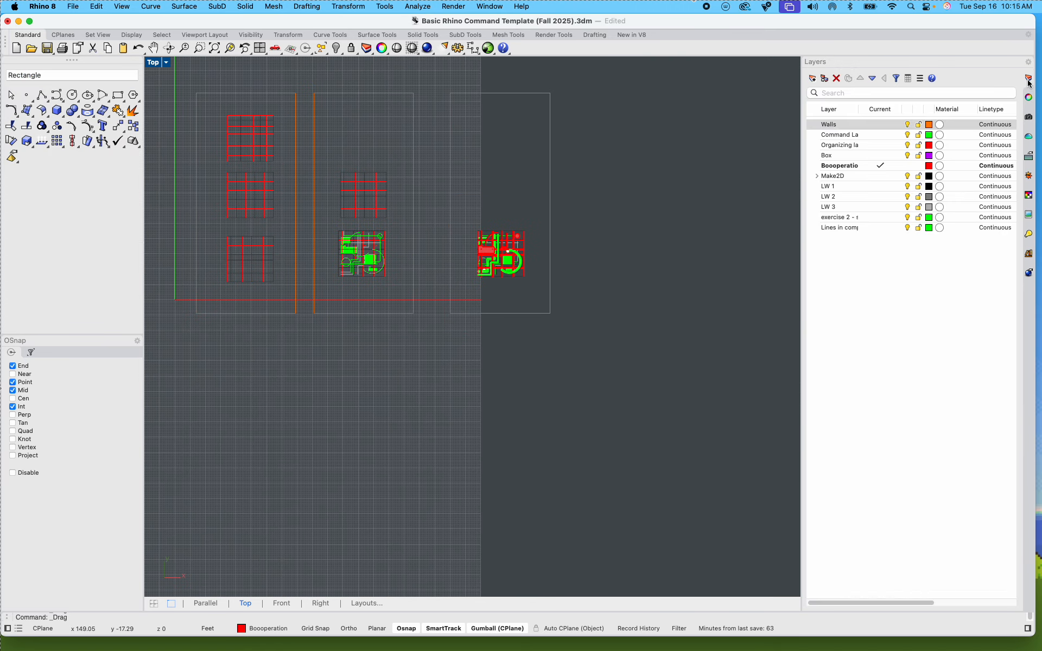
click(880, 125)
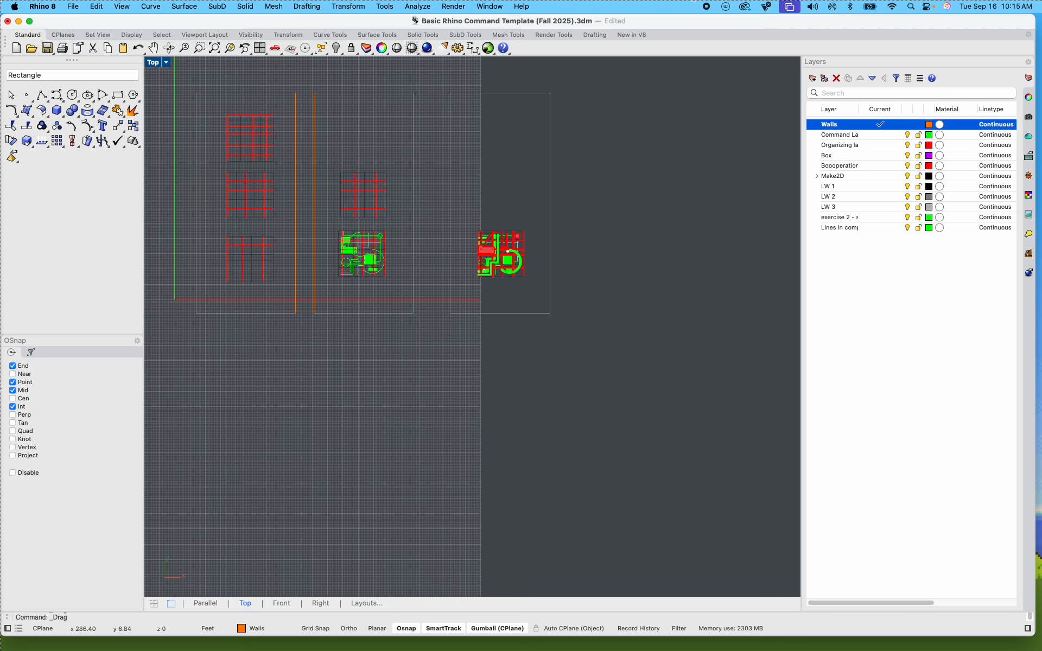
Step: Draw an 11 by 17 ft rectangle in the empty area below the existing compositions
text(rec)
key(Return)
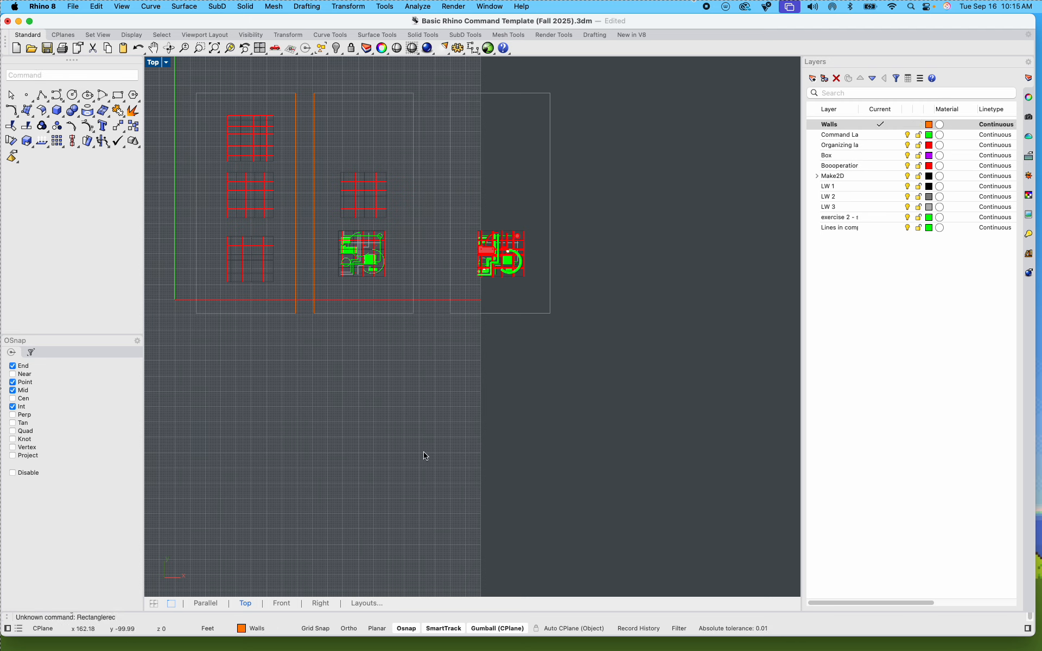
click(277, 465)
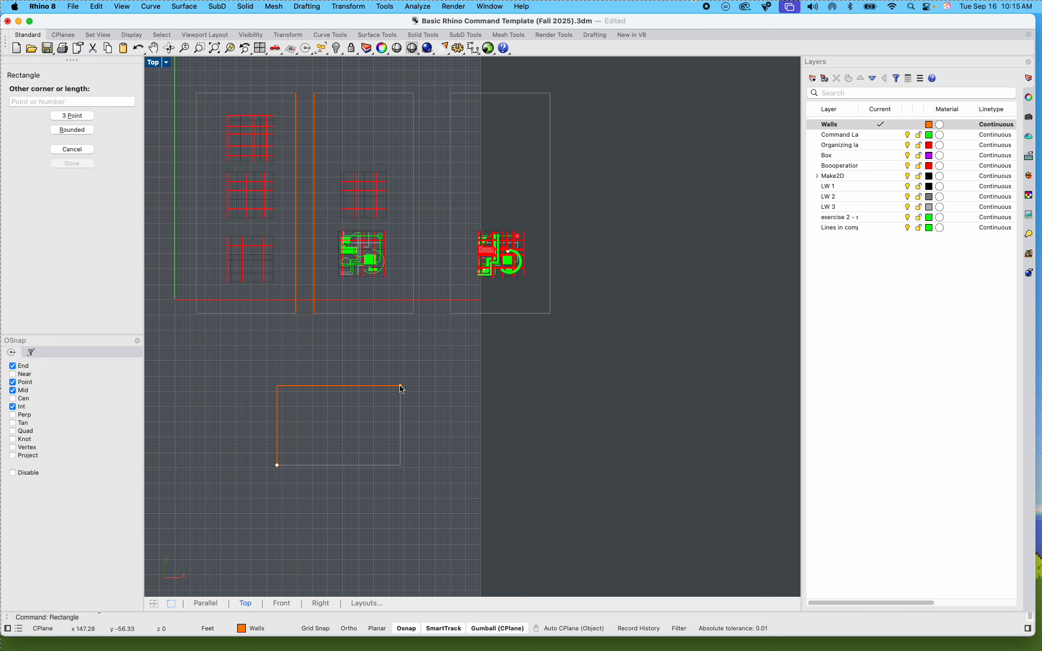
text(11')
key(Return)
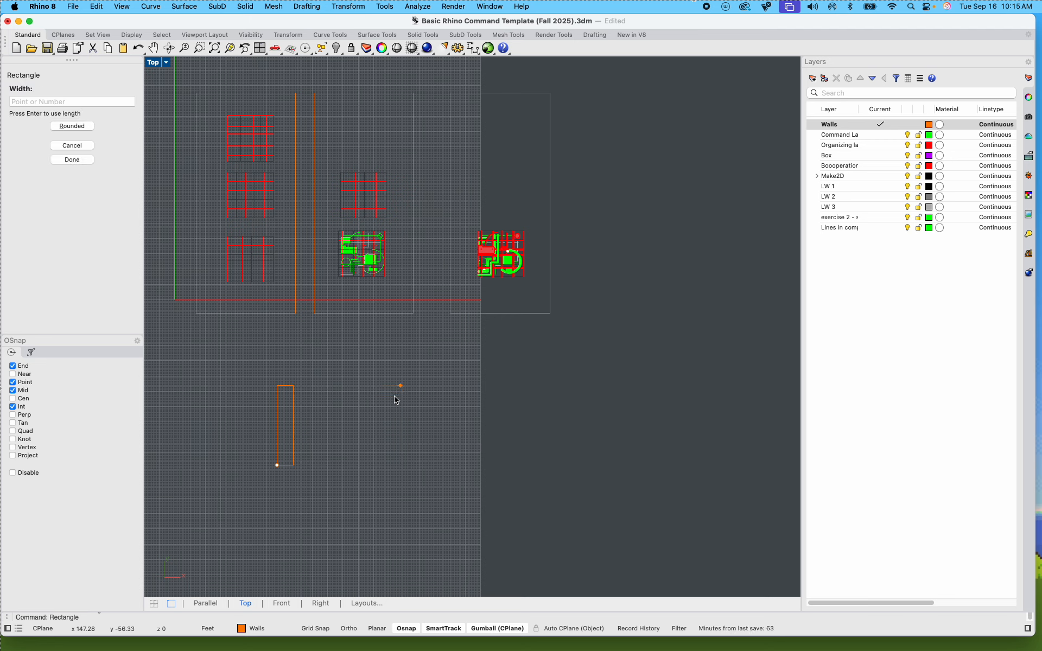
text(17)
key(Return)
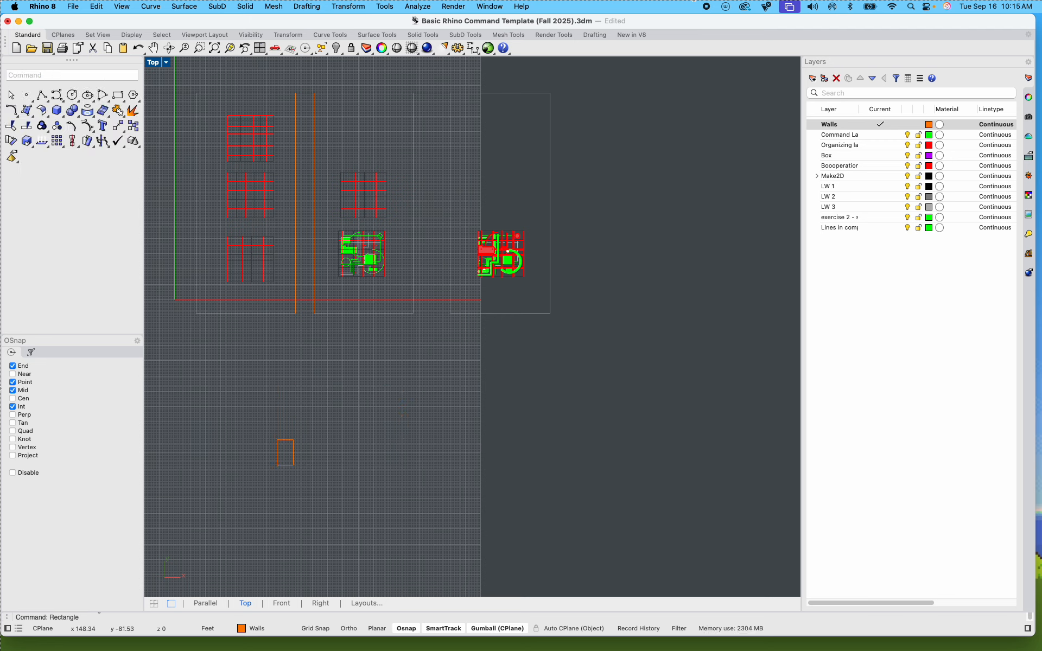
Step: Rotate the new rectangle to landscape and scale it up to about seven times its size
click(294, 460)
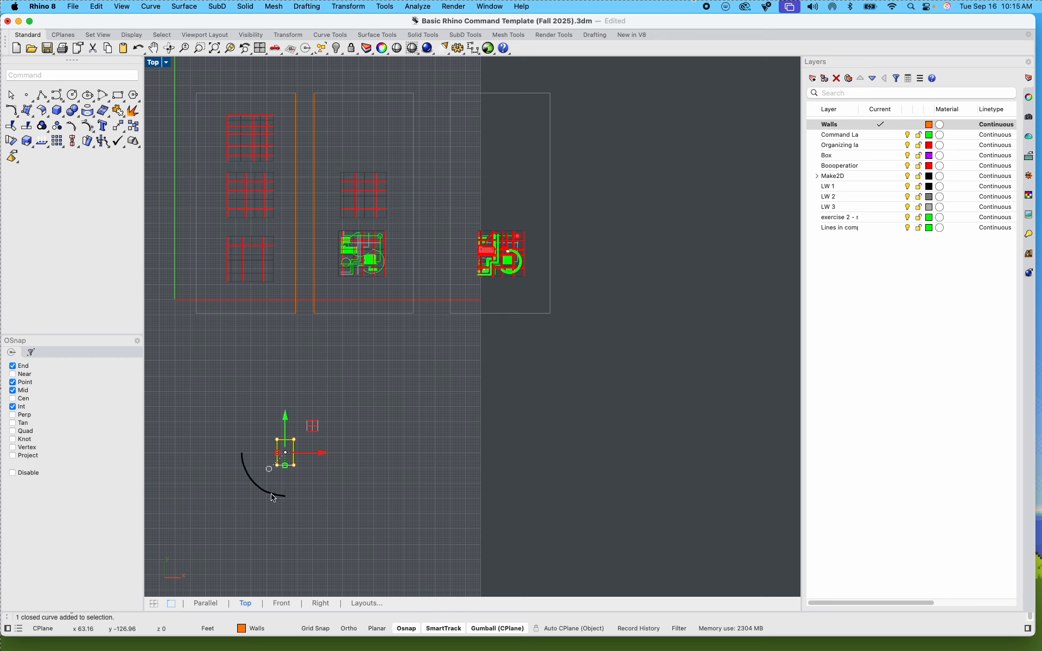
drag(272, 498, 193, 452)
click(422, 423)
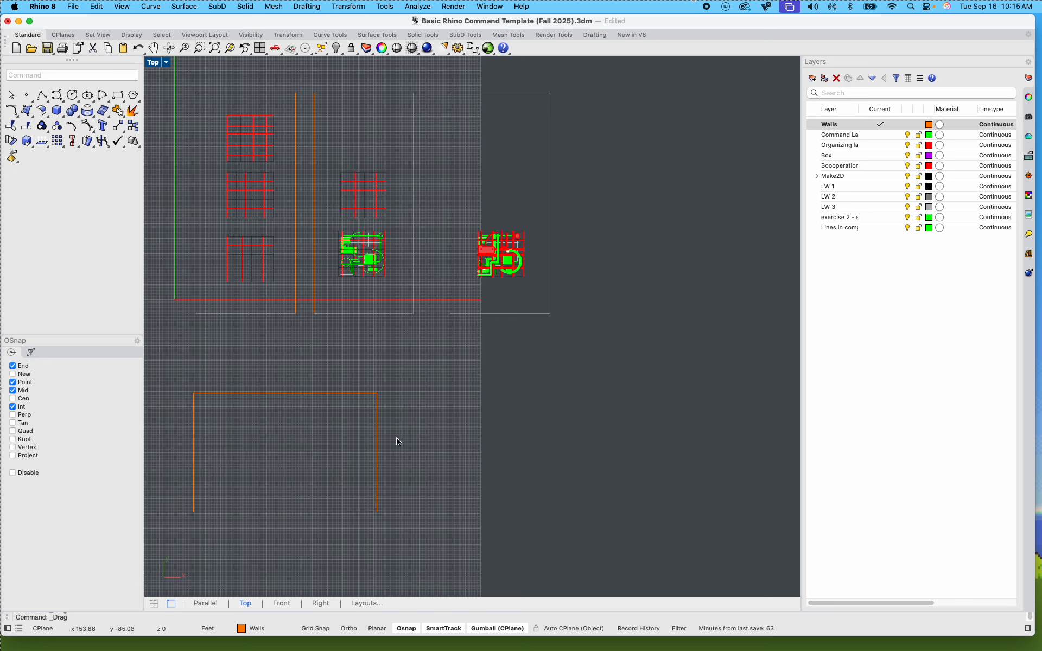
Step: Copy the landscape rectangle twice, placing the copies in a row to the right of the original
click(378, 459)
text(Copy)
key(Return)
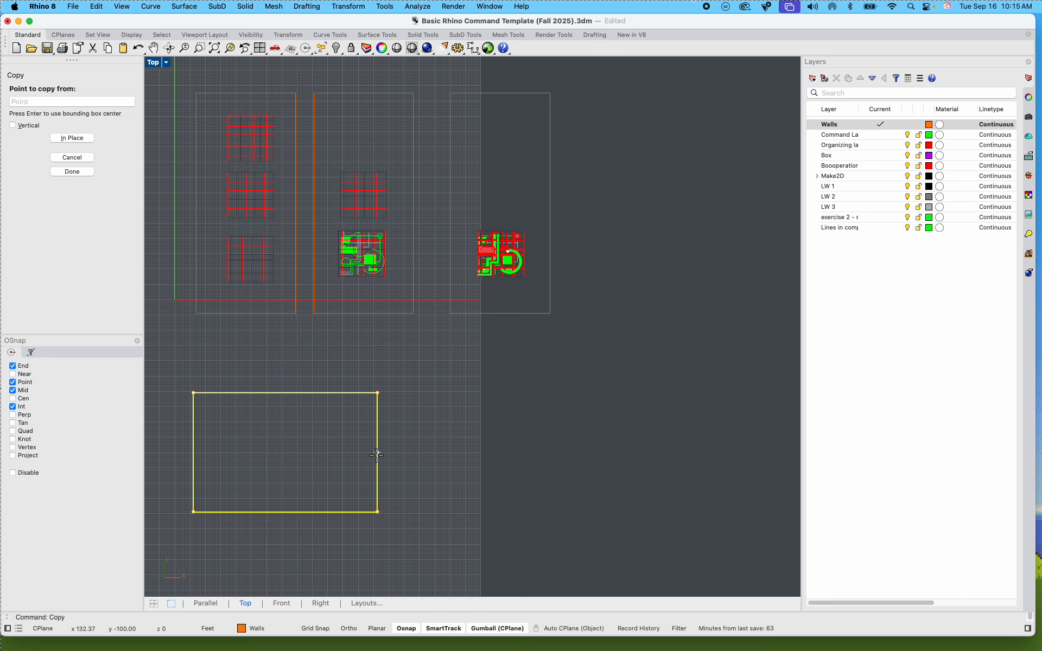
click(338, 483)
shift+click(539, 481)
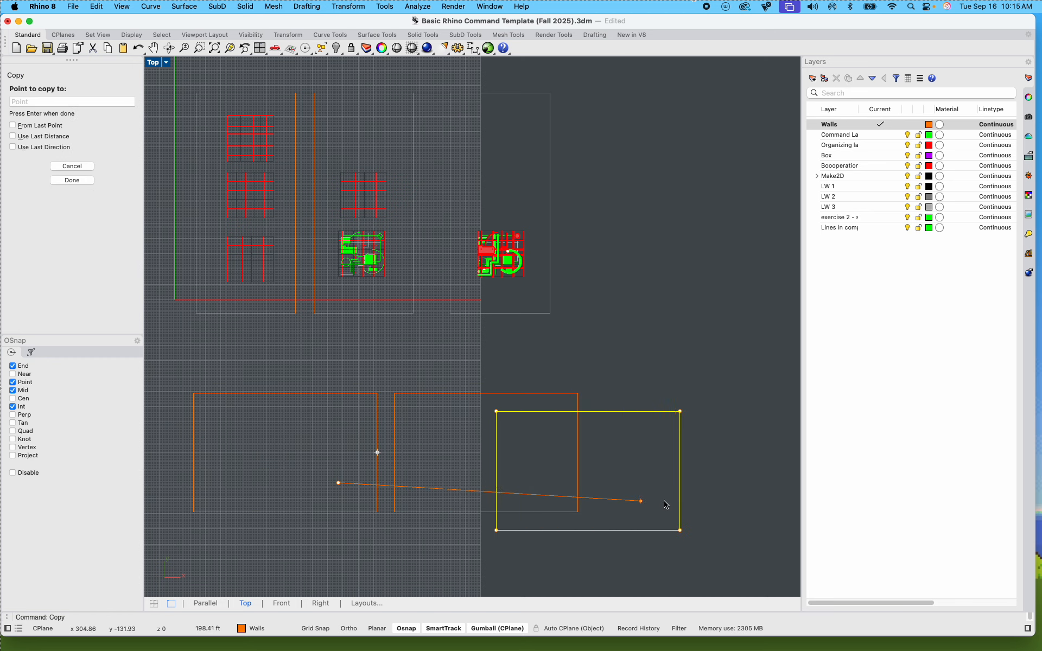
right_drag(665, 502, 642, 489)
shift+click(622, 489)
key(Escape)
key(Escape)
Step: Copy the green-and-red plan composition from the second portrait frame into the first landscape frame below
scroll(335, 254, up, 6)
drag(286, 157, 414, 276)
text(copy)
key(Return)
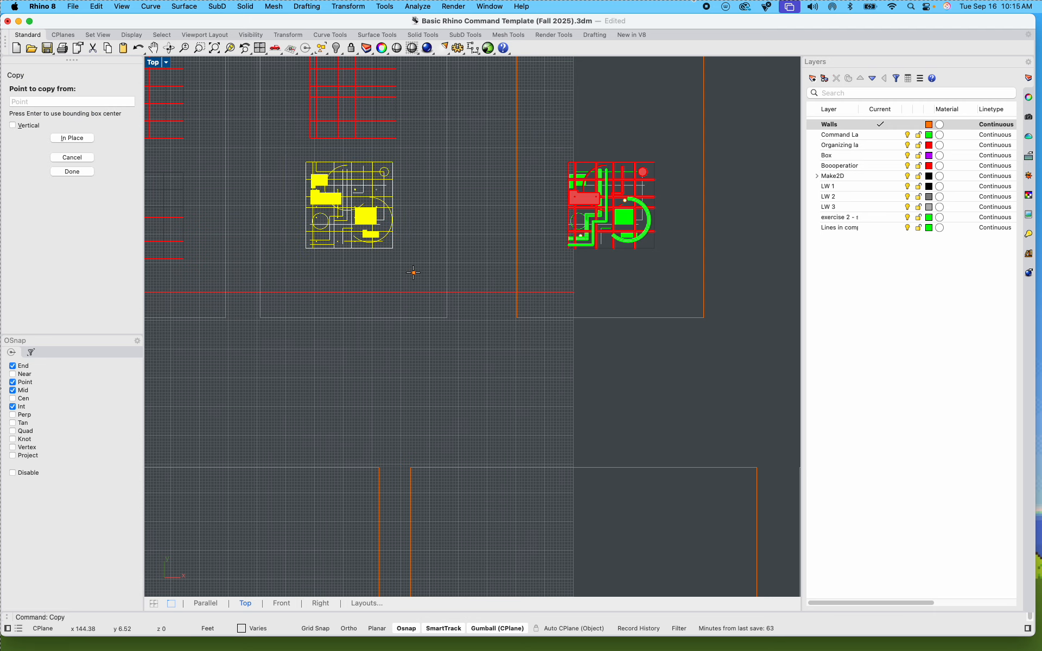
click(358, 208)
scroll(357, 207, down, 10)
scroll(277, 307, up, 8)
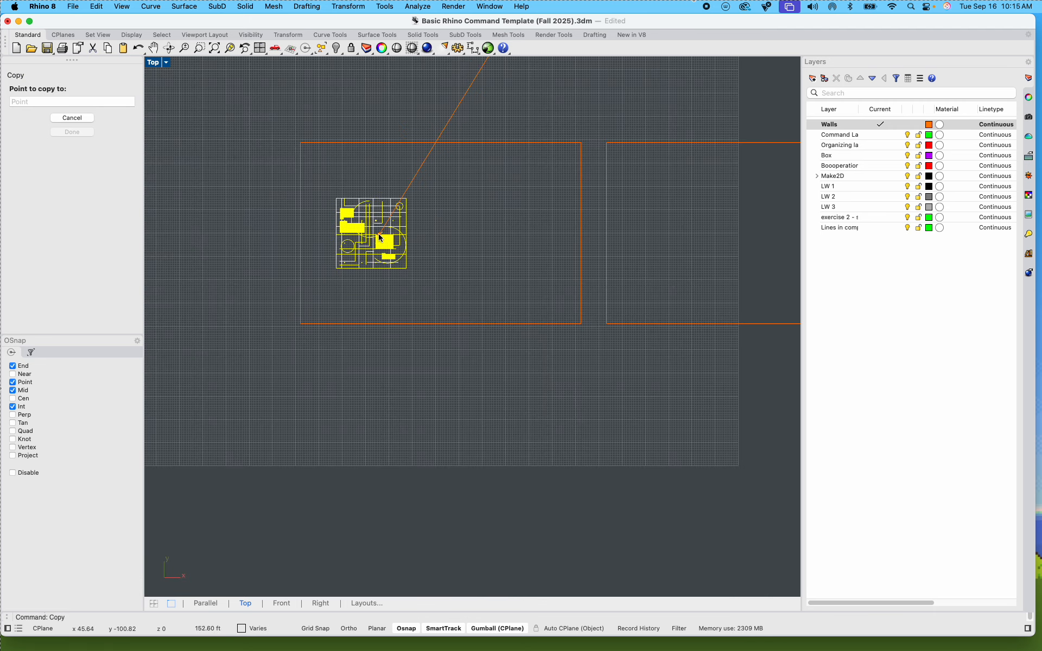
click(371, 233)
Step: Place two more freehand copies of the plan composition in the second and third landscape frames, and delete both
right_drag(548, 274, 379, 292)
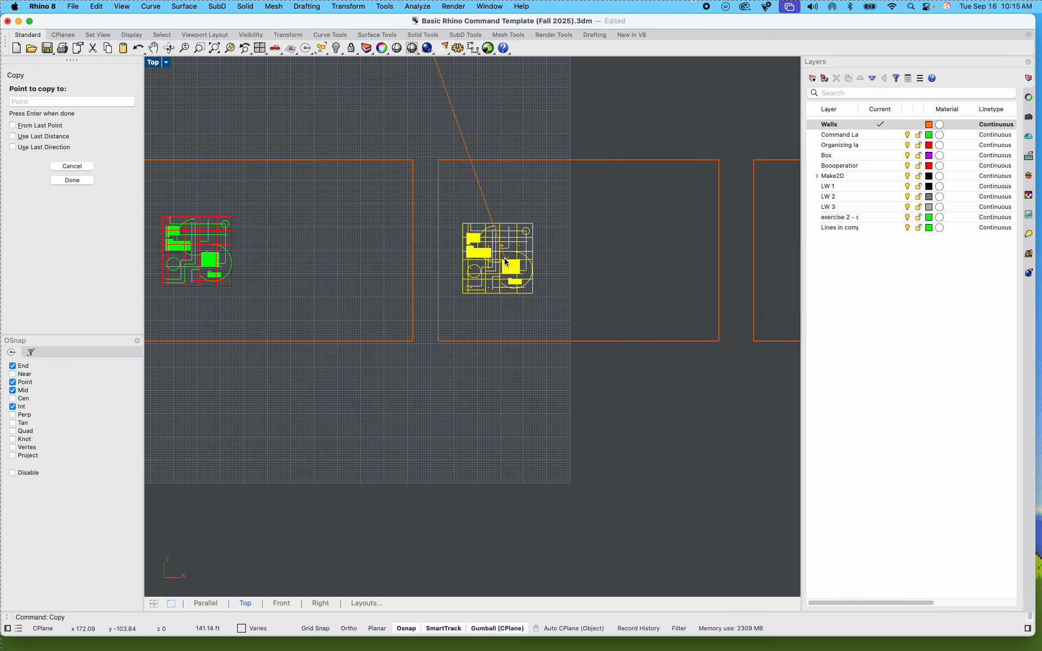
click(503, 254)
right_drag(673, 318, 443, 354)
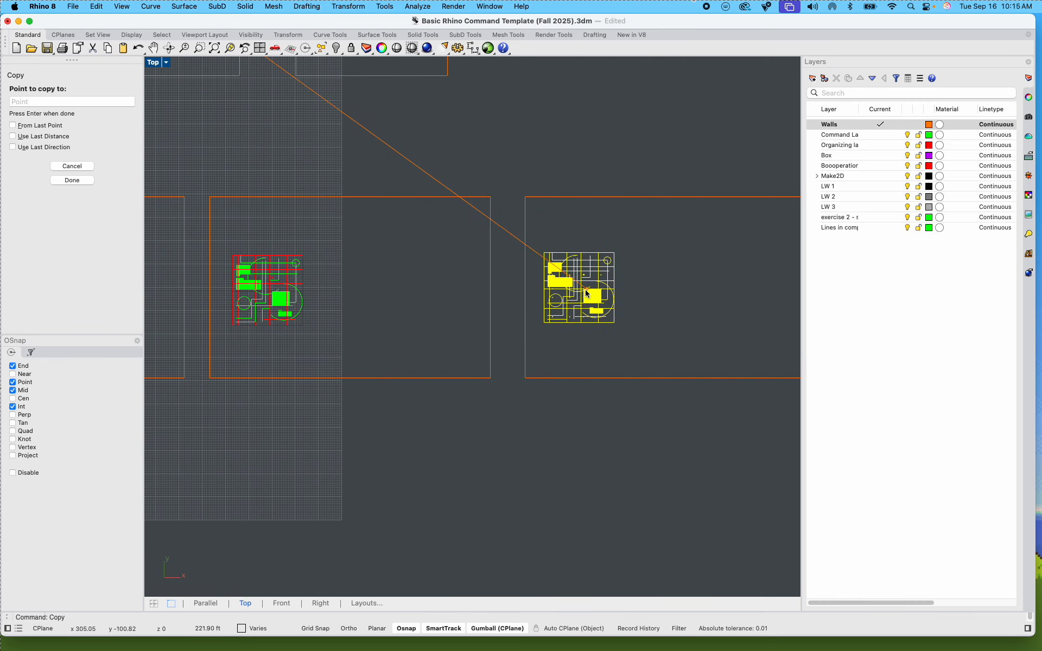
click(586, 294)
key(Return)
scroll(568, 331, down, 5)
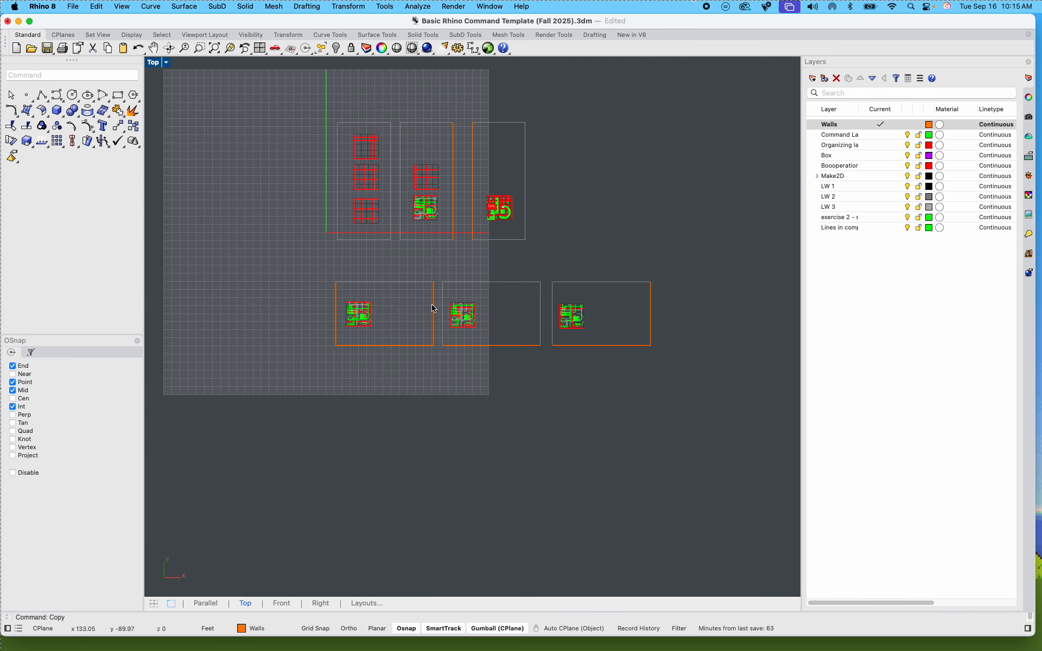
drag(413, 298, 621, 350)
key(Delete)
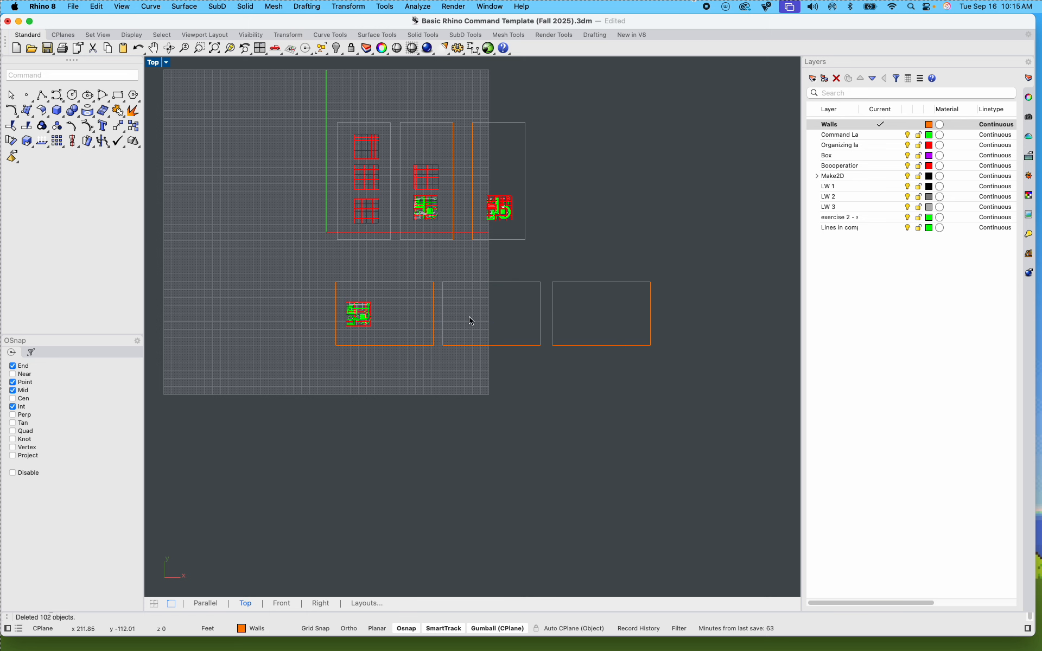
Step: Copy the plan composition from the first landscape frame into the other two, using the frames' upper-left corners as reference points
scroll(406, 307, up, 5)
drag(183, 276, 370, 406)
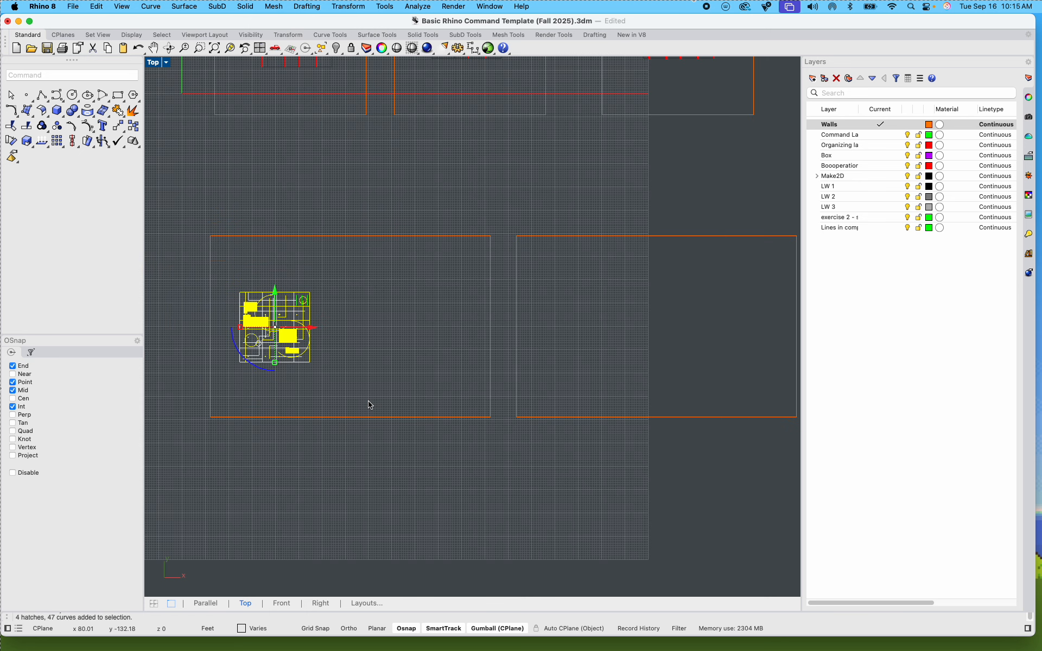
key(Return)
click(210, 236)
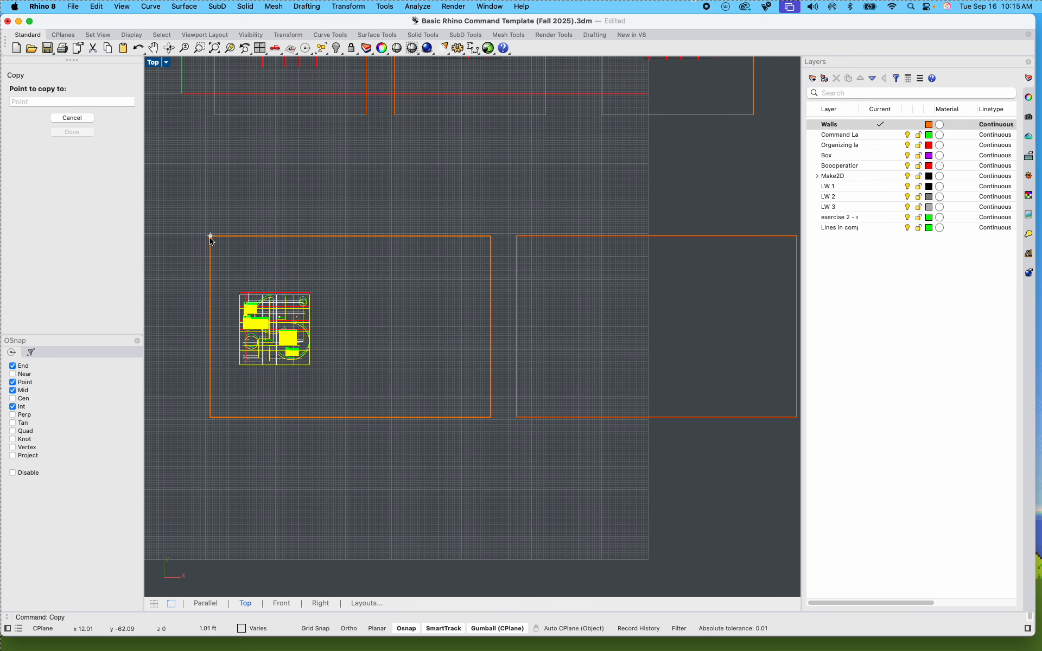
click(516, 236)
scroll(651, 285, right, 5)
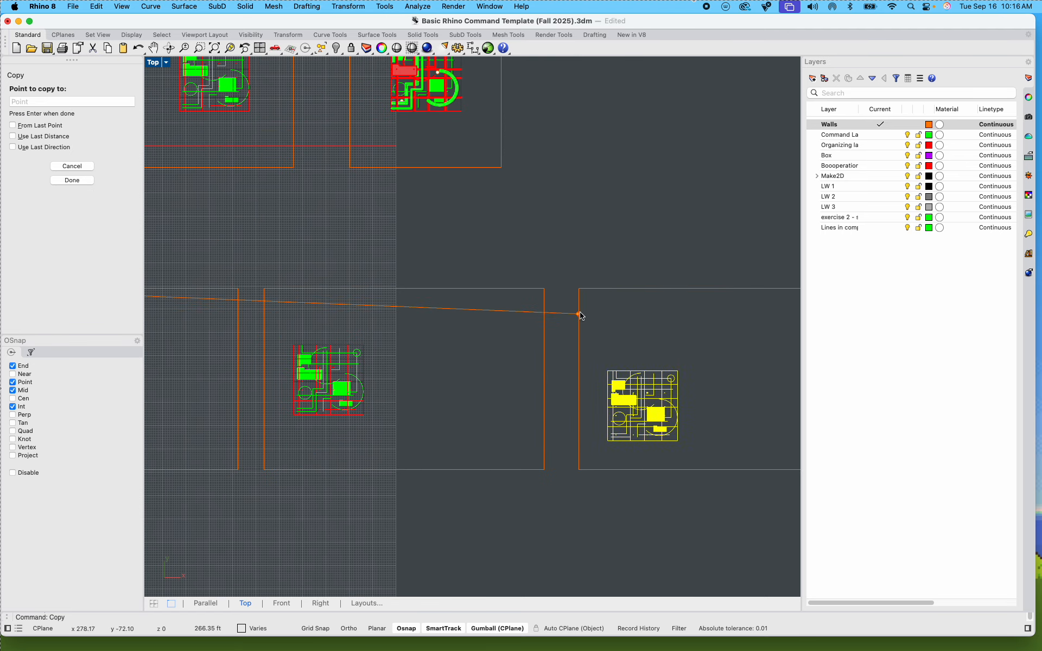
click(585, 292)
key(Return)
scroll(581, 323, down, 8)
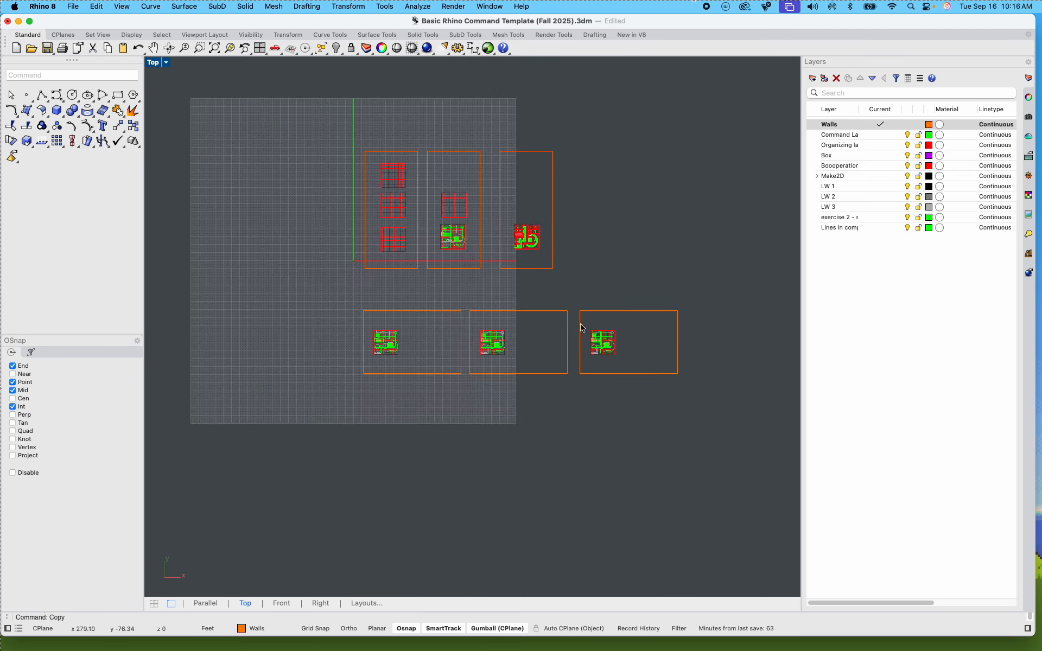
scroll(584, 343, up, 4)
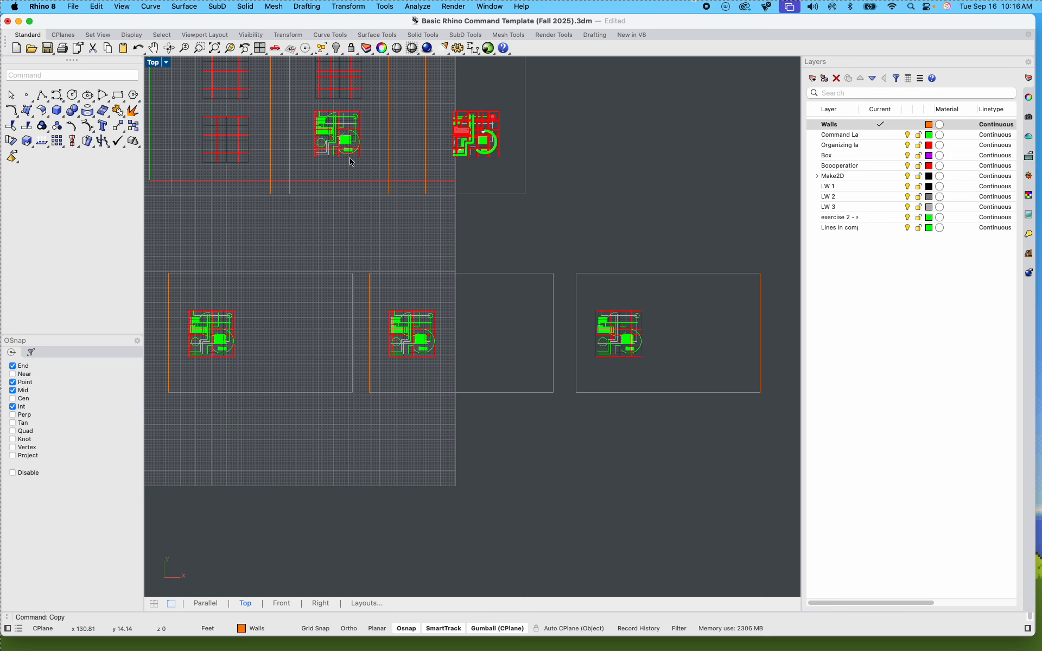
scroll(355, 179, up, 3)
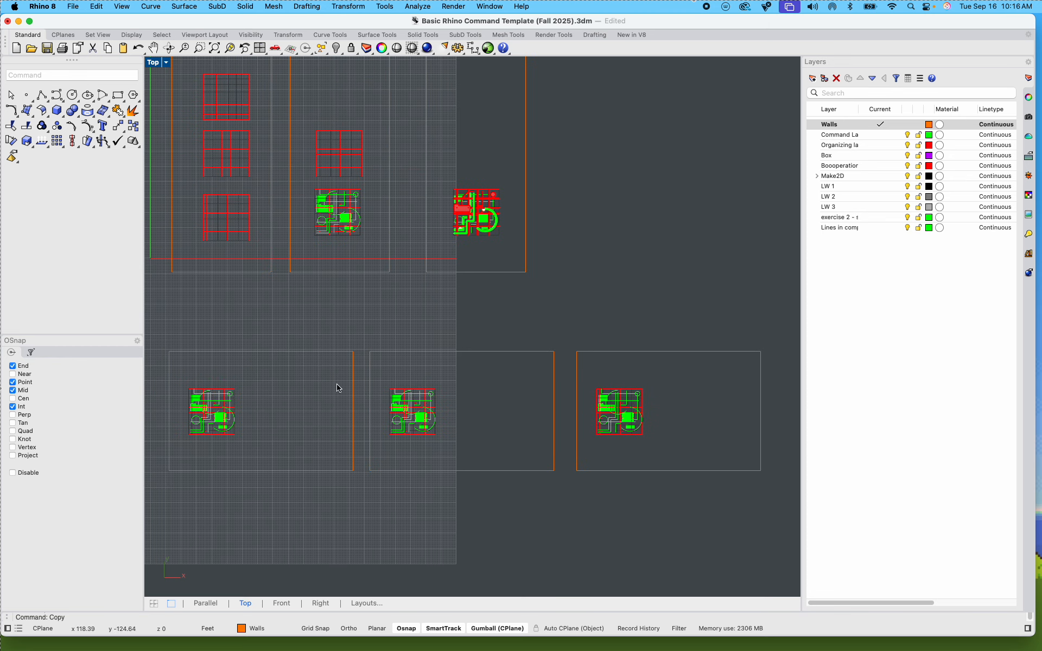
scroll(325, 393, up, 5)
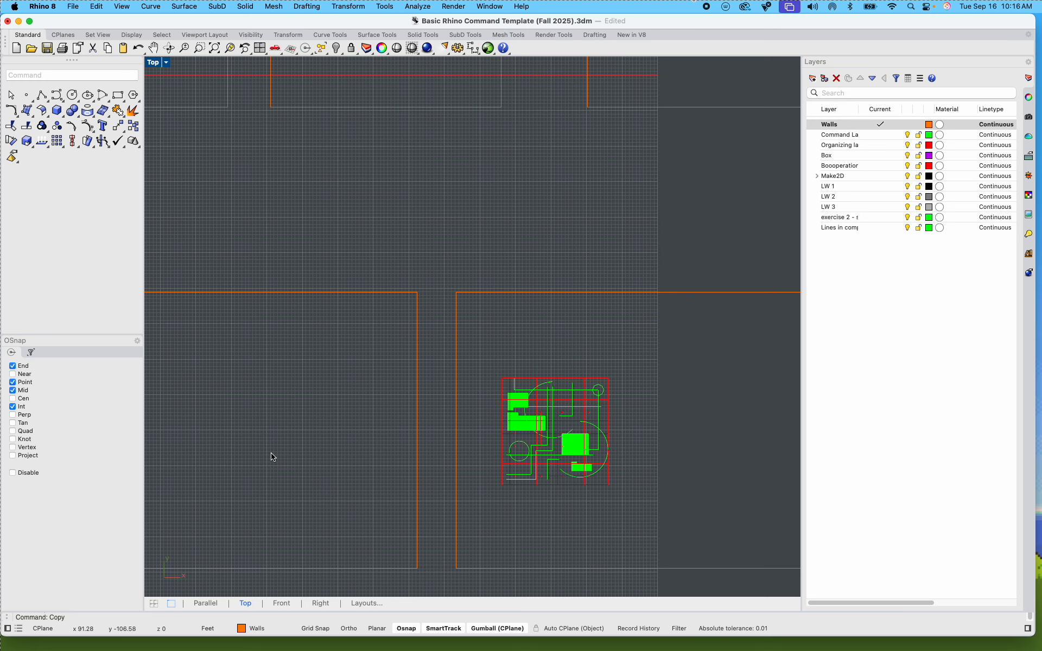
Step: Change the rendered Parallel viewport to Two Point Perspective and frame the whole tower in it
double_click(153, 63)
right_drag(619, 201, 603, 236)
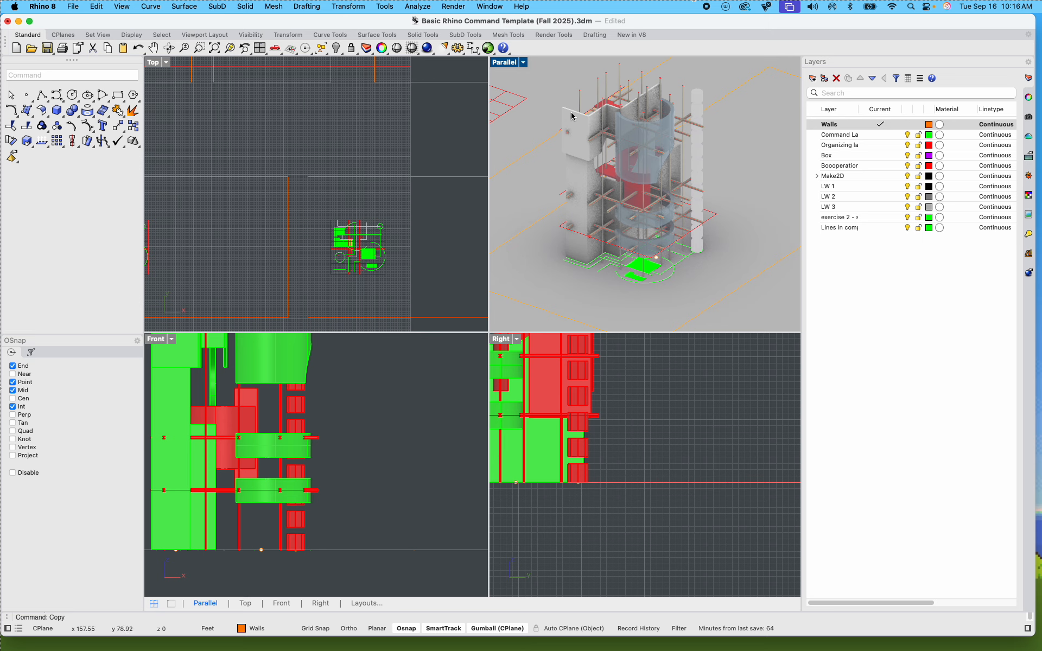
double_click(508, 62)
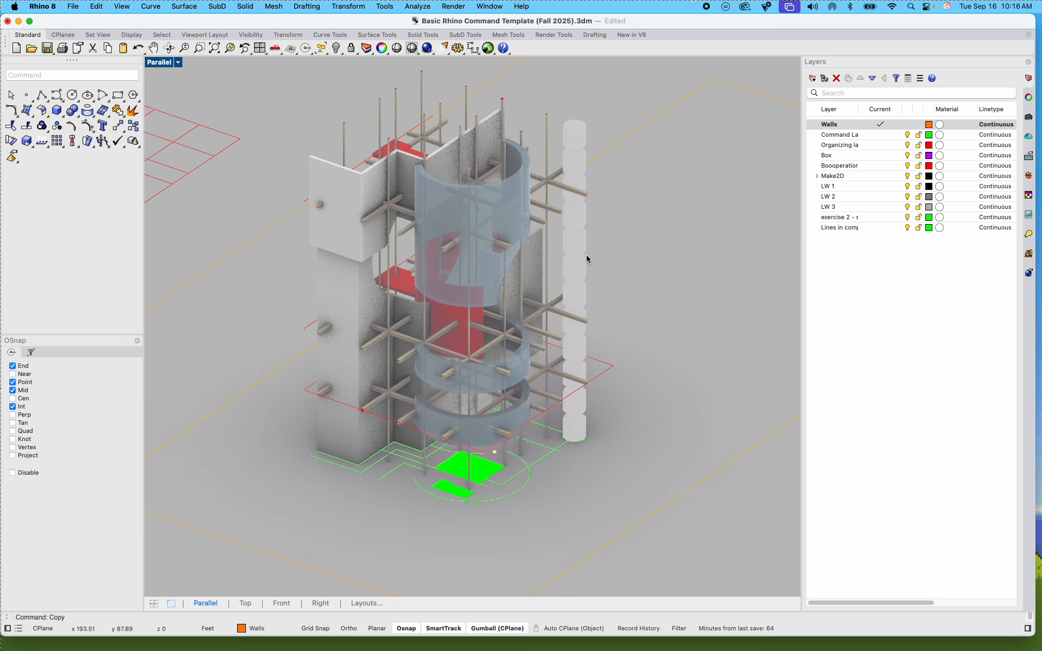
click(179, 62)
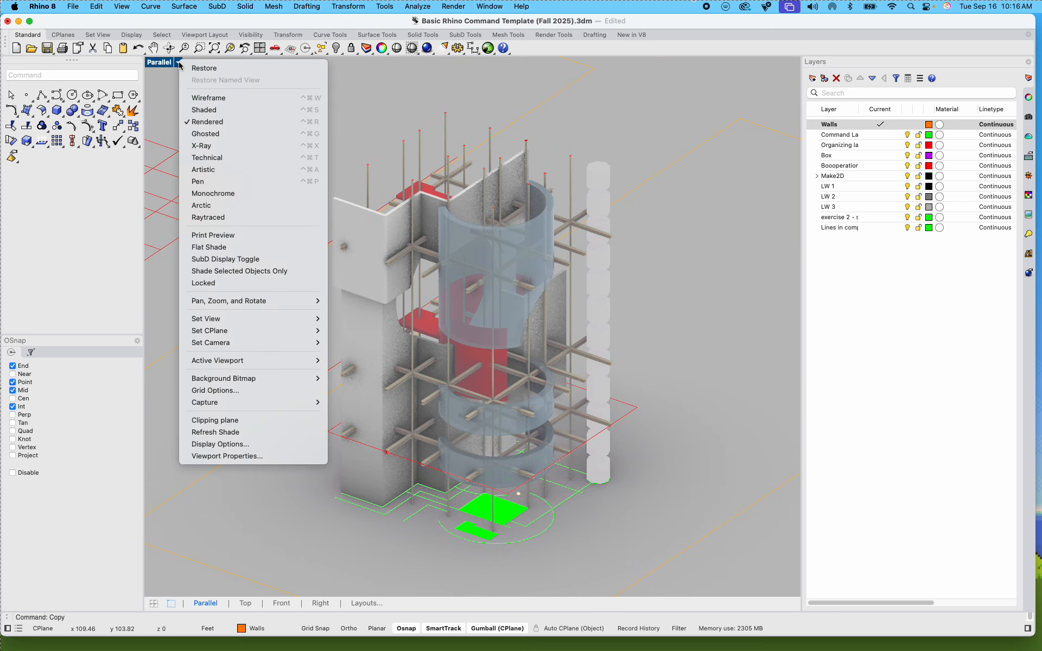
mouse_move(255, 325)
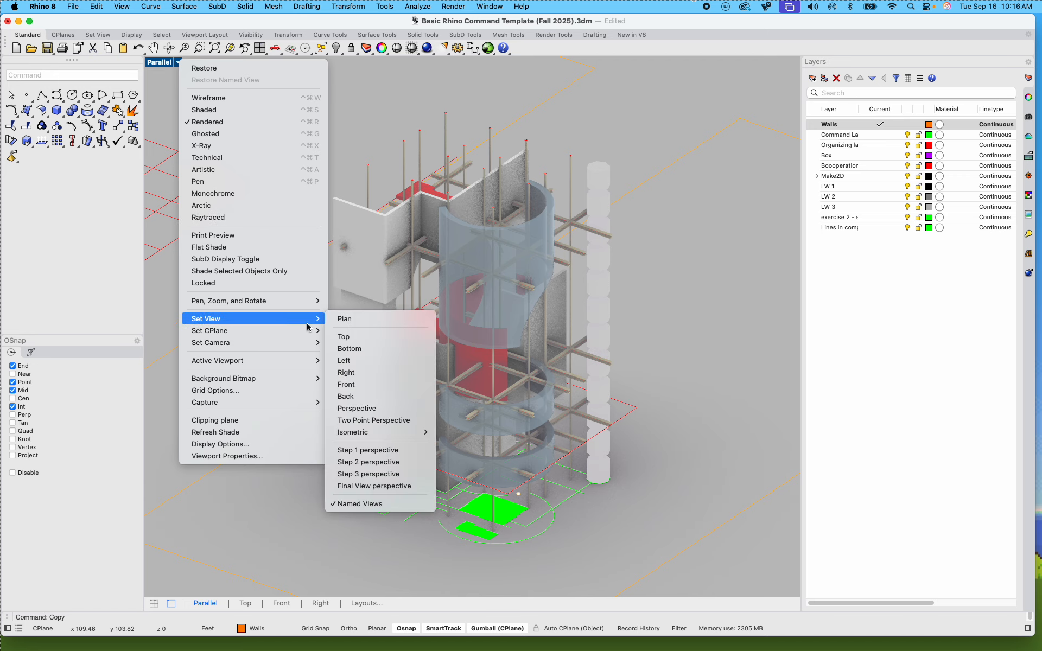
click(375, 425)
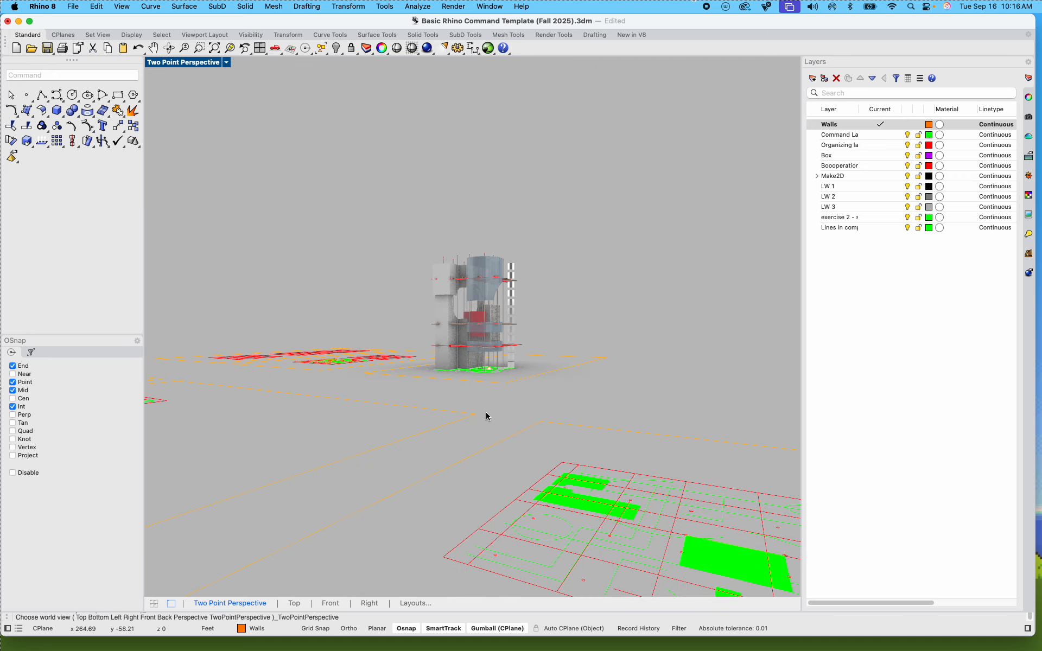
scroll(491, 349, up, 5)
right_drag(485, 346, 496, 442)
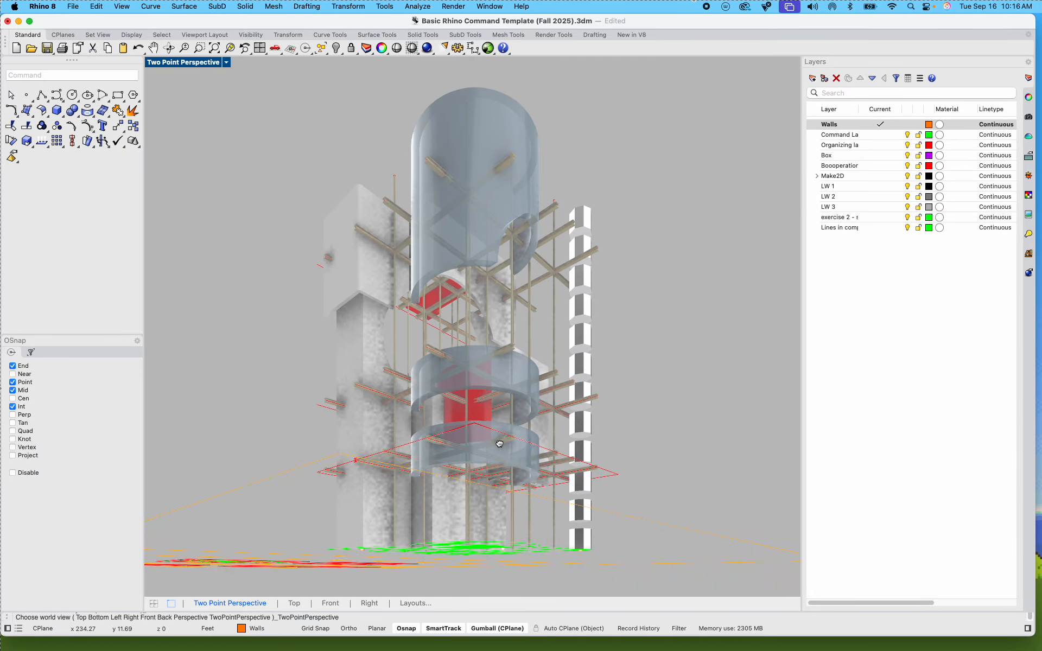
Step: Return to the four-viewport layout, with all sheet frames in Top and the tower orbited slightly in the two point perspective
click(227, 64)
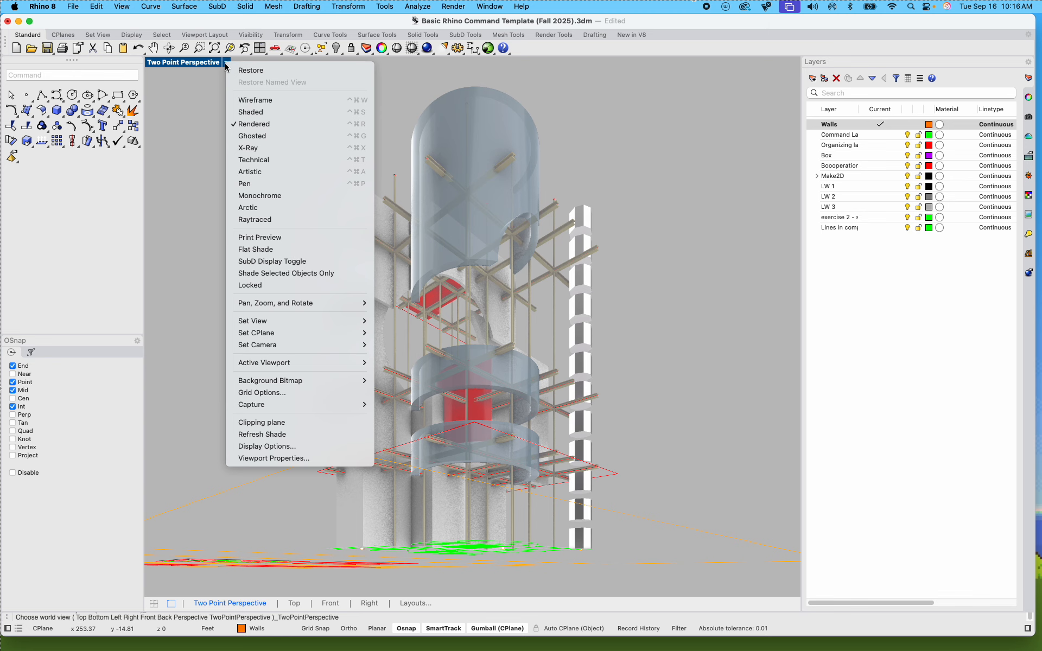
click(198, 65)
double_click(196, 66)
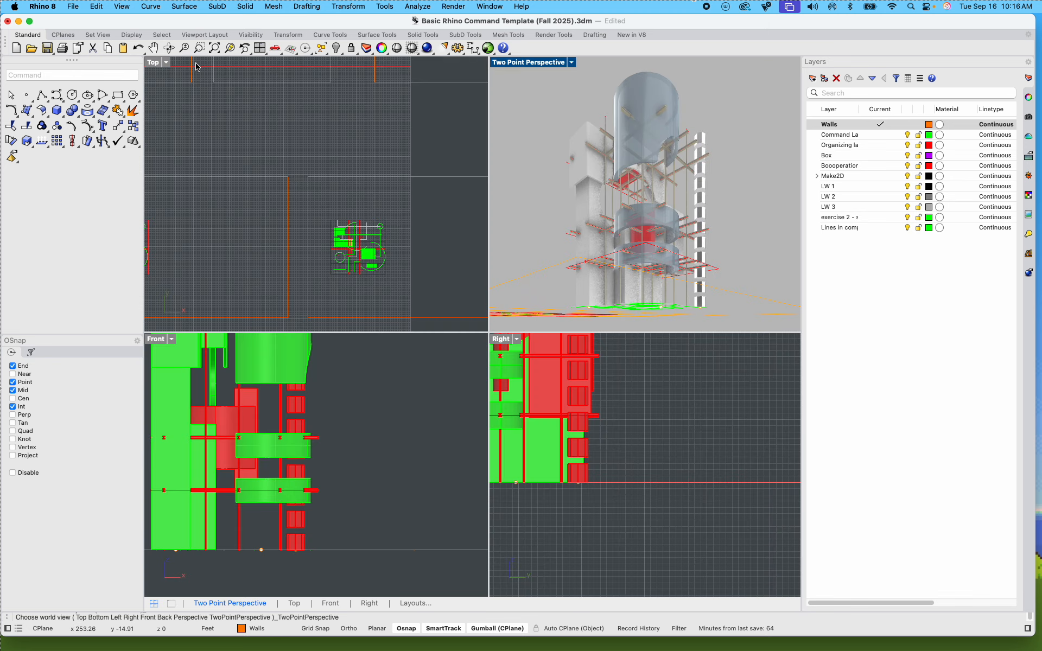
scroll(309, 221, down, 10)
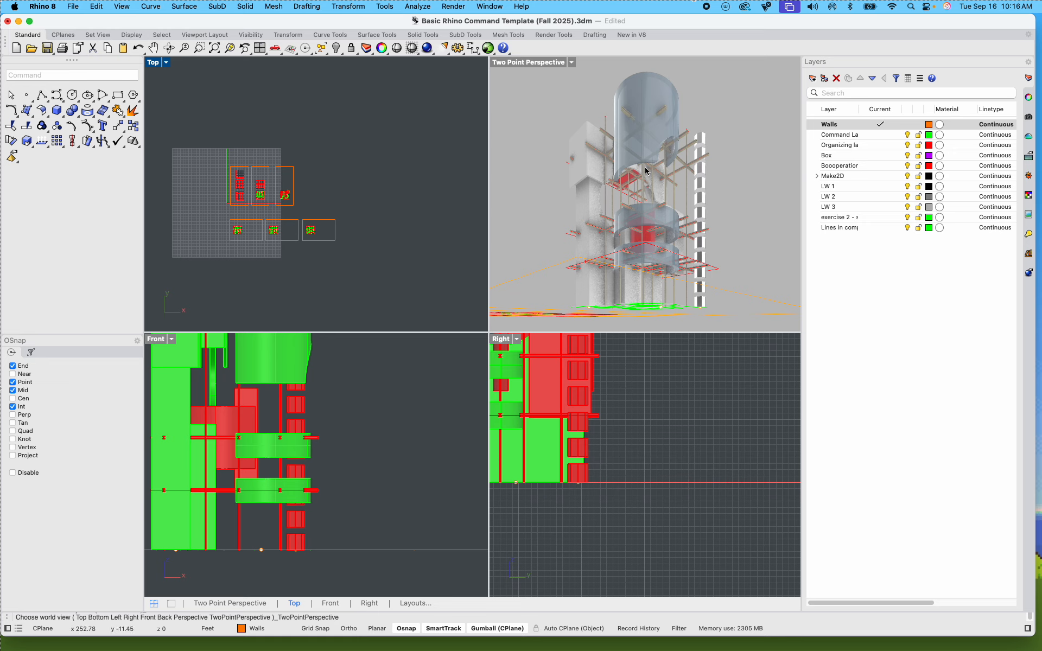
right_drag(647, 172, 564, 199)
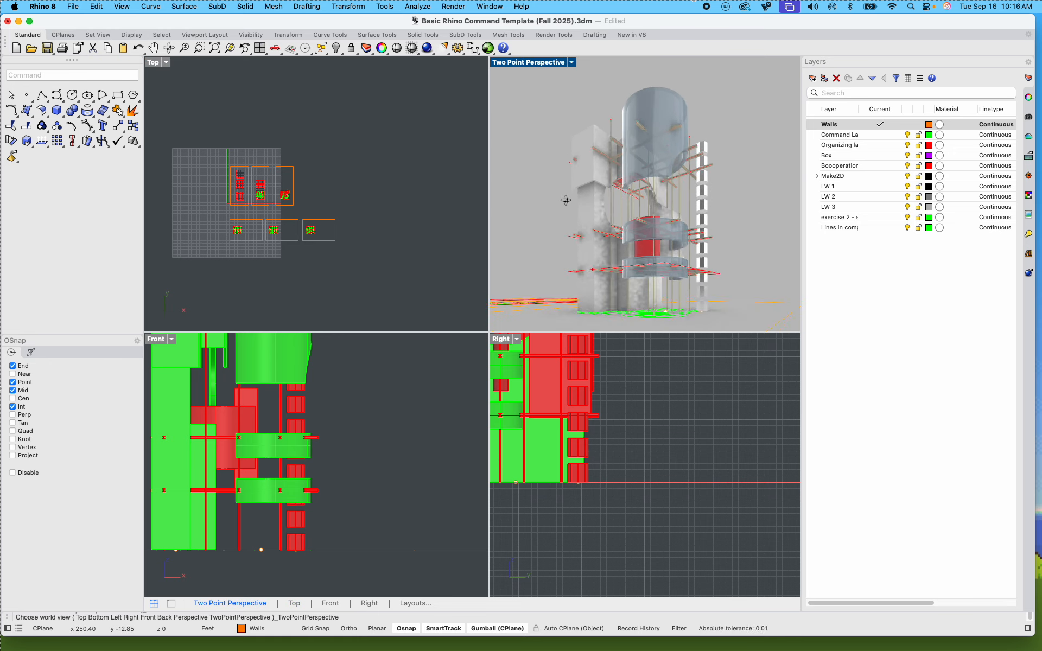
click(416, 149)
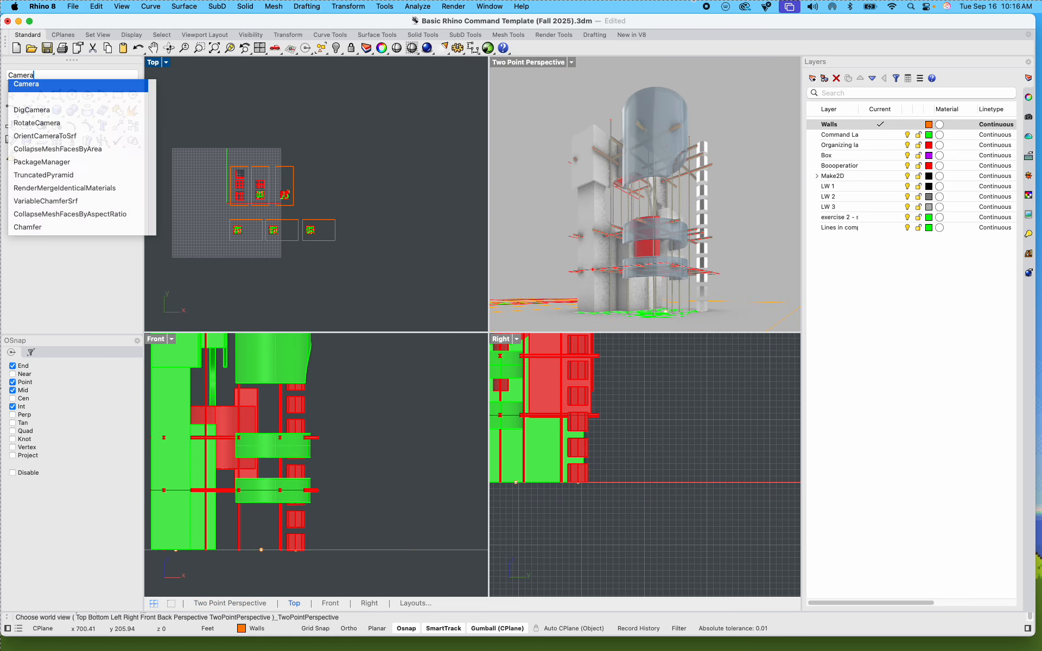
key(Return)
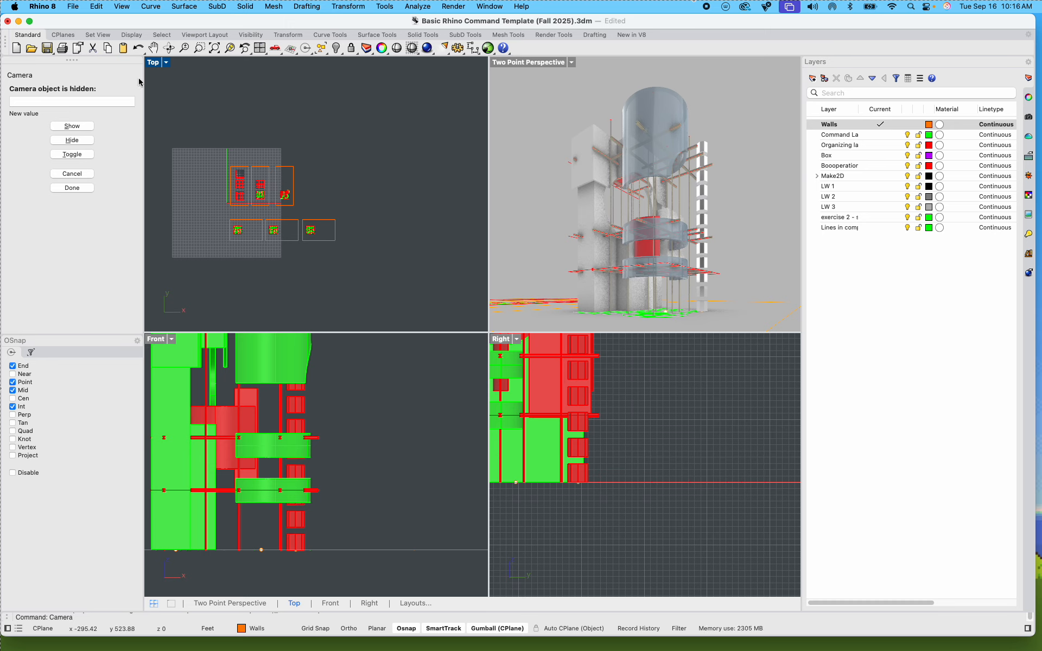
key(Escape)
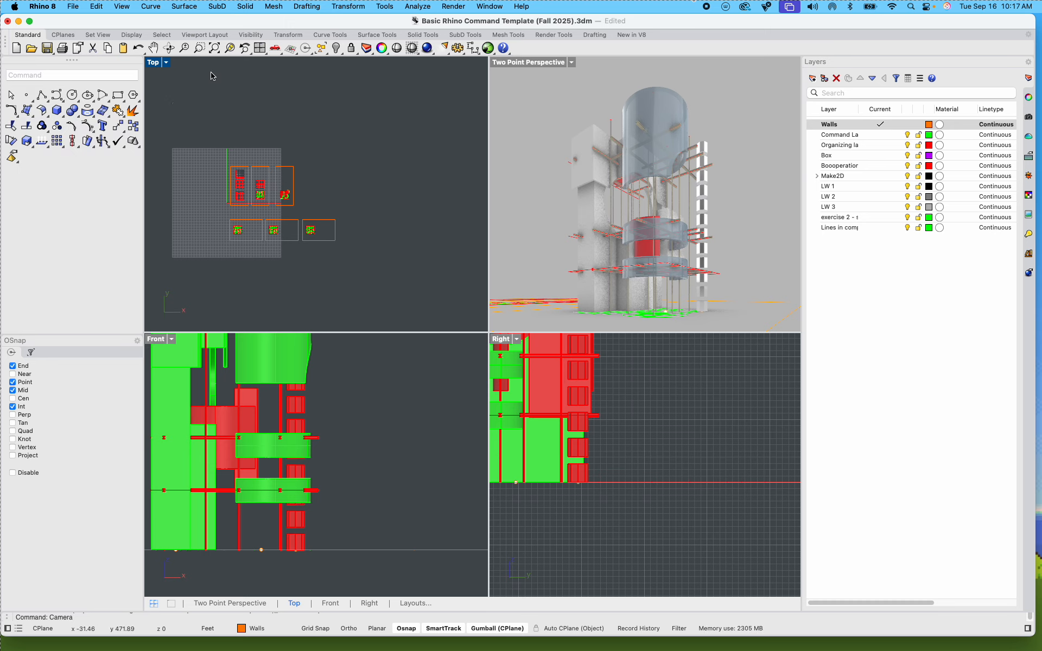
Step: Show the camera object of the Two Point Perspective viewport
click(524, 131)
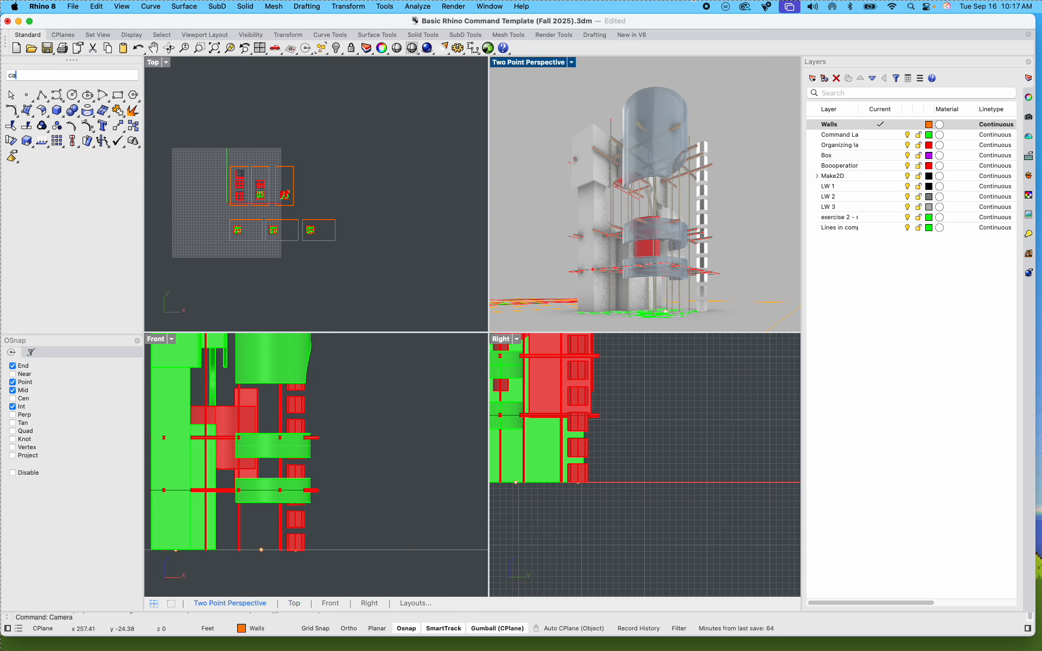
text(Camera)
key(Return)
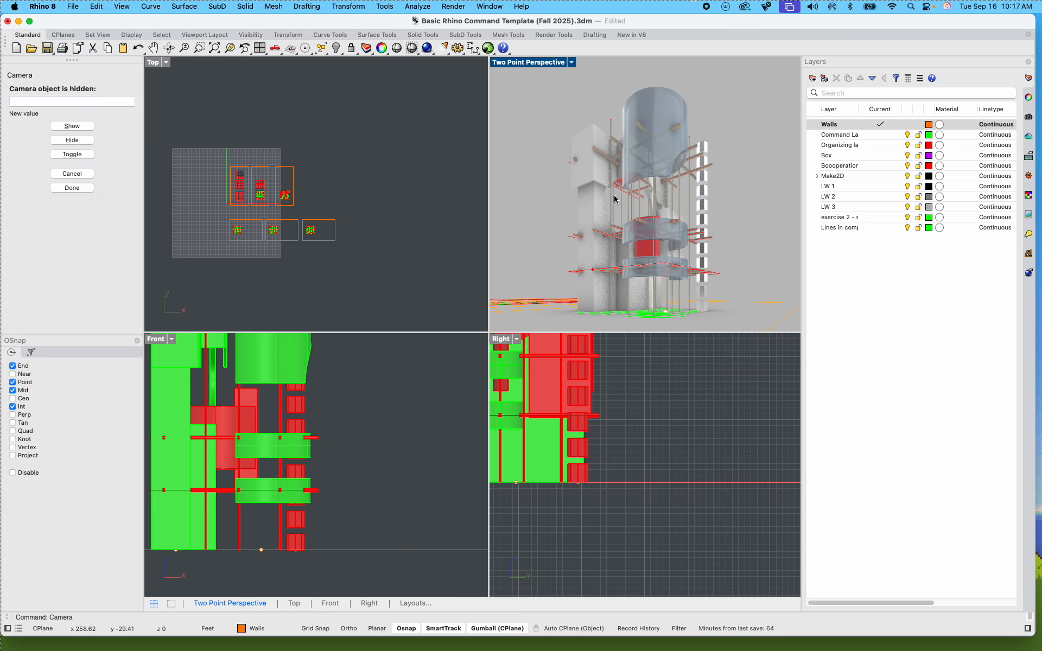
click(72, 126)
scroll(299, 217, up, 5)
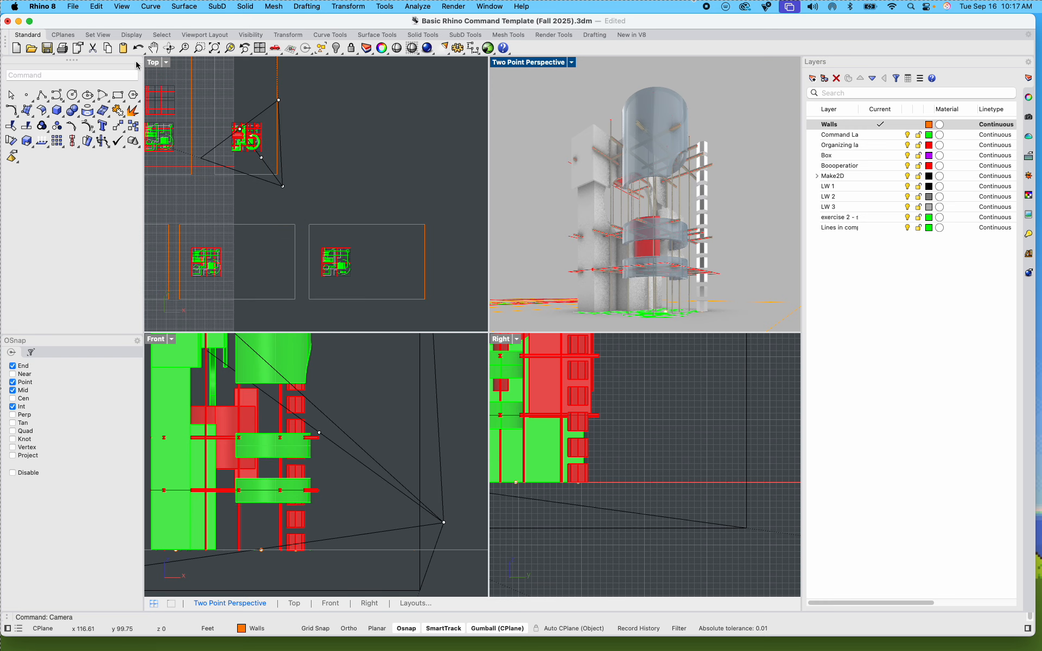
Step: Move the camera point farther from the tower along the vertical direction of the Top viewport
double_click(153, 63)
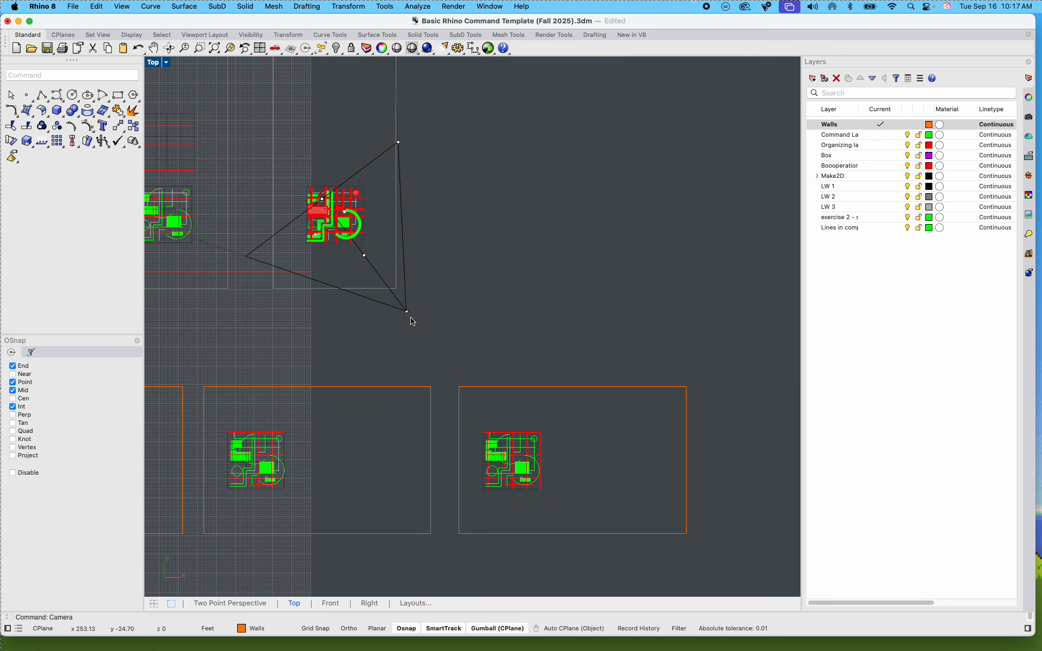
click(402, 309)
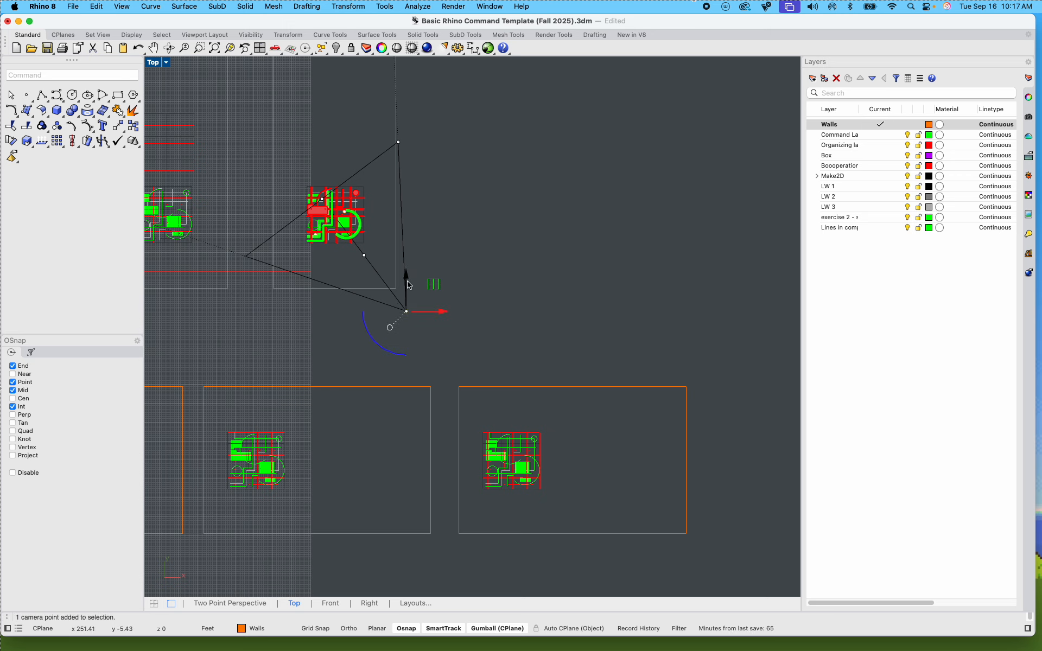
mouse_move(409, 285)
mouse_down()
mouse_move(410, 363)
mouse_move(411, 291)
mouse_up()
double_click(157, 64)
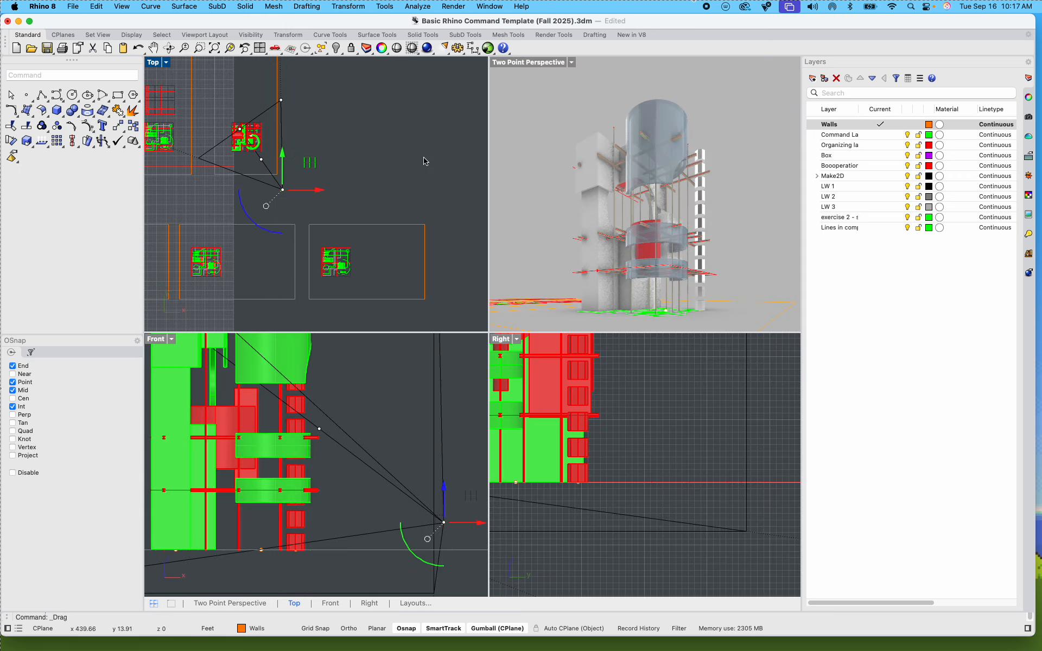
drag(286, 155, 314, 168)
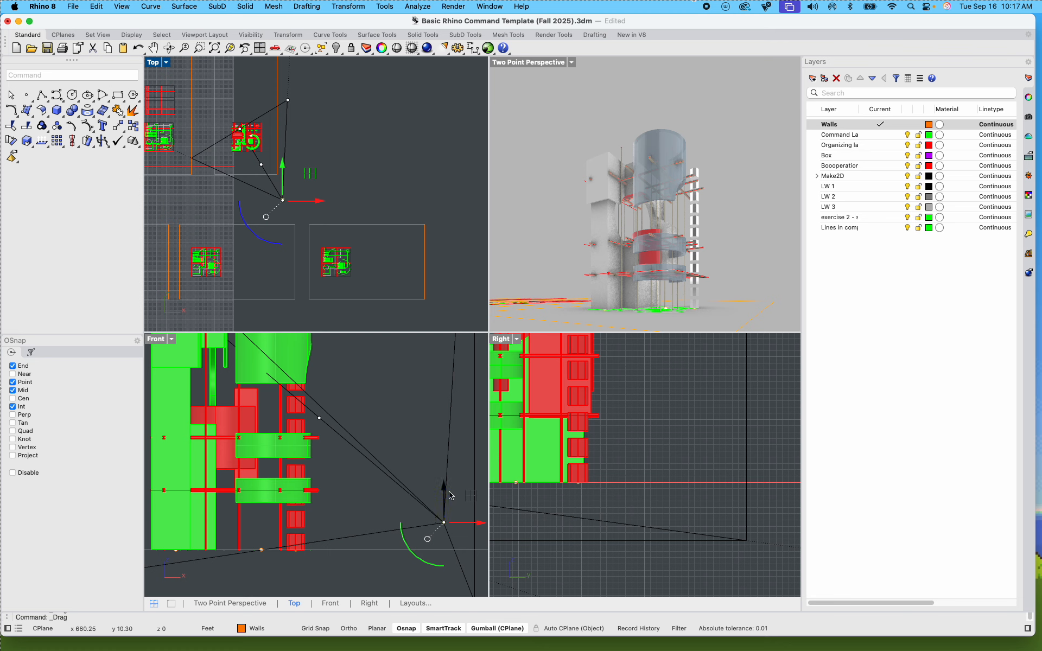
Step: Raise the camera point higher above the ground line in the Front viewport and deselect it
drag(454, 495, 450, 468)
click(415, 441)
right_drag(417, 449, 371, 429)
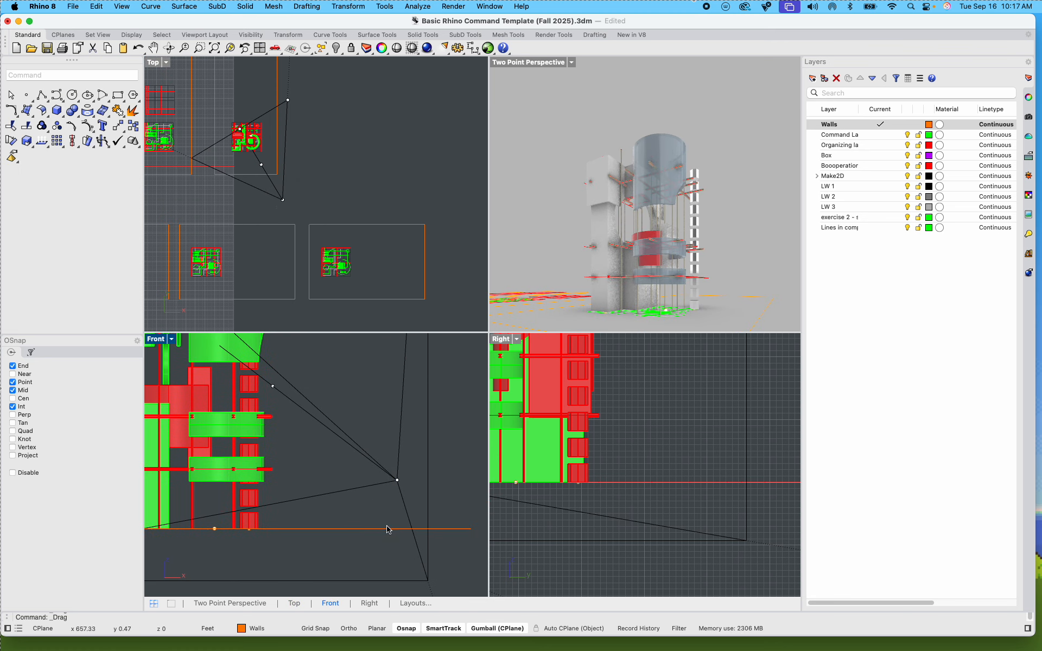
key(Return)
scroll(396, 530, up, 3)
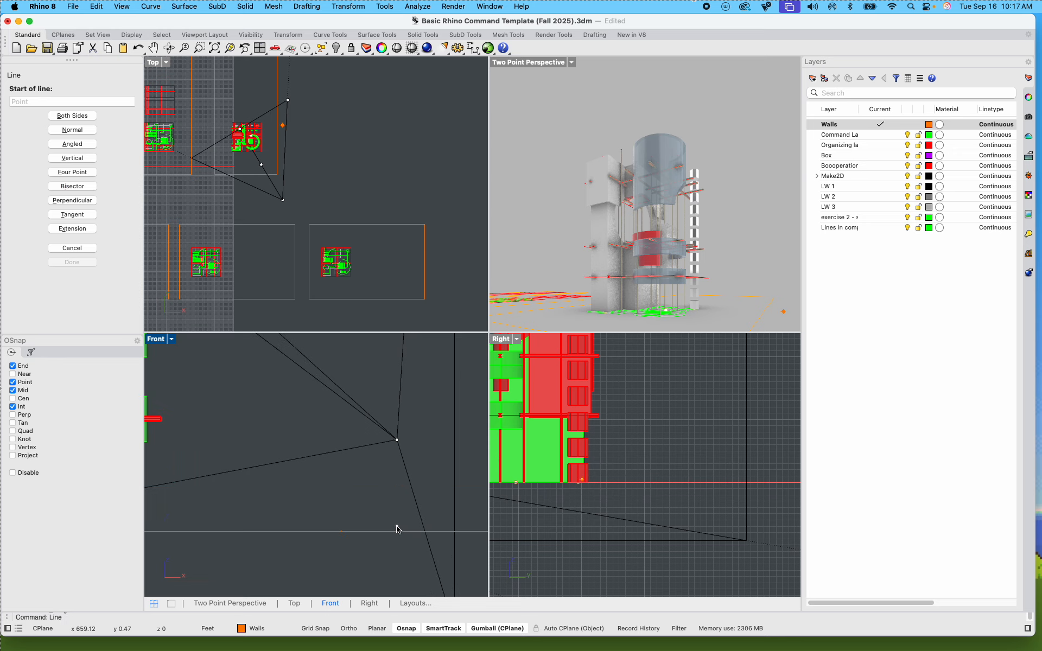
click(395, 532)
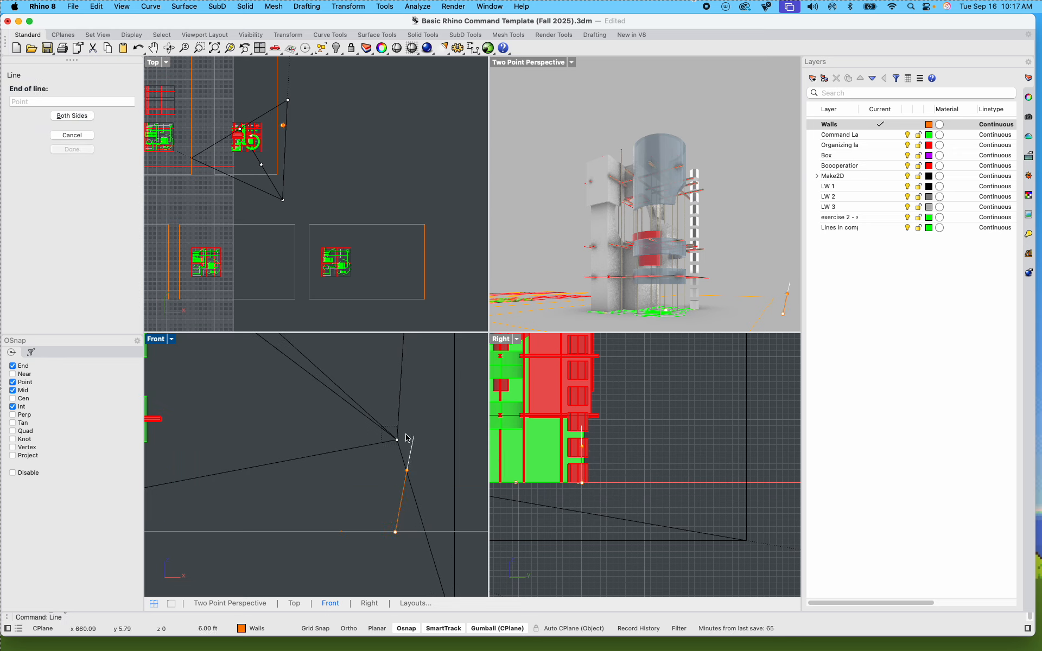
key(Escape)
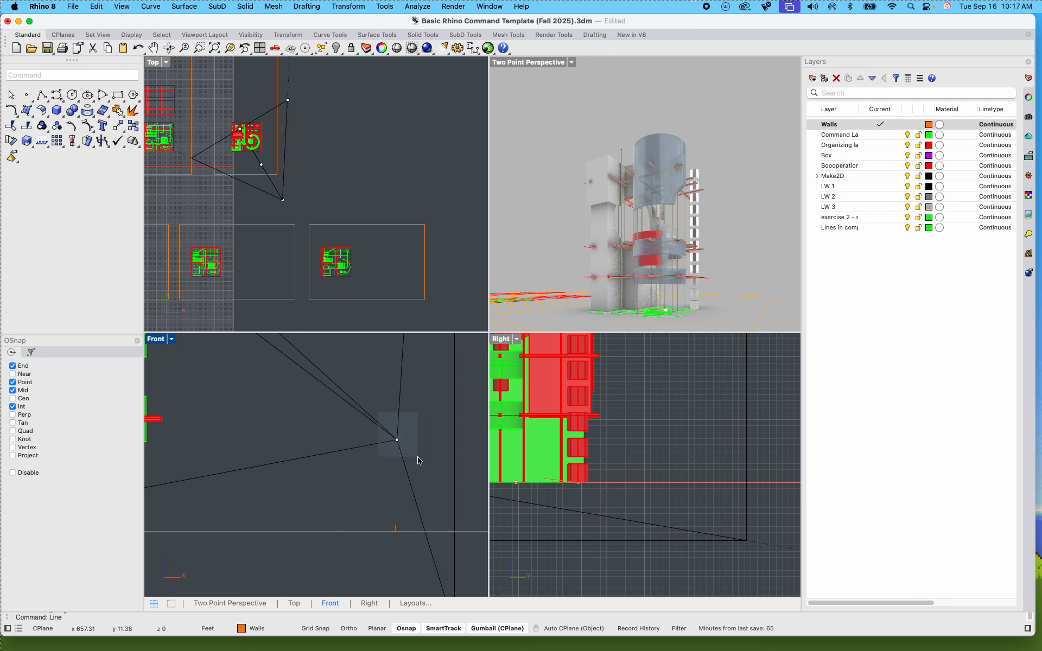
click(397, 440)
scroll(407, 536, up, 5)
click(368, 520)
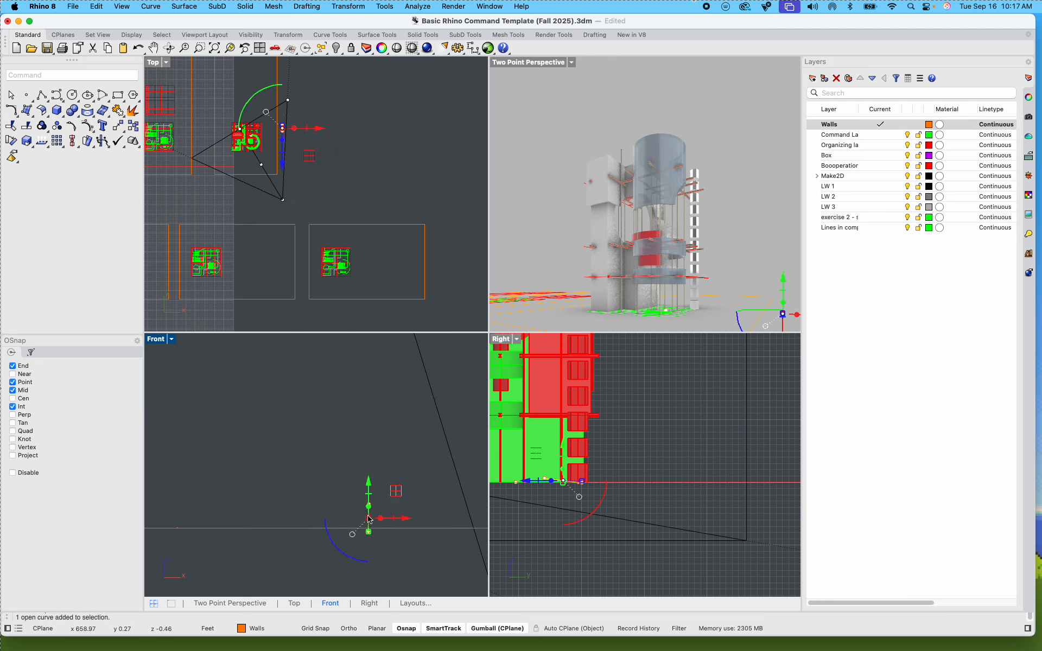
key(Delete)
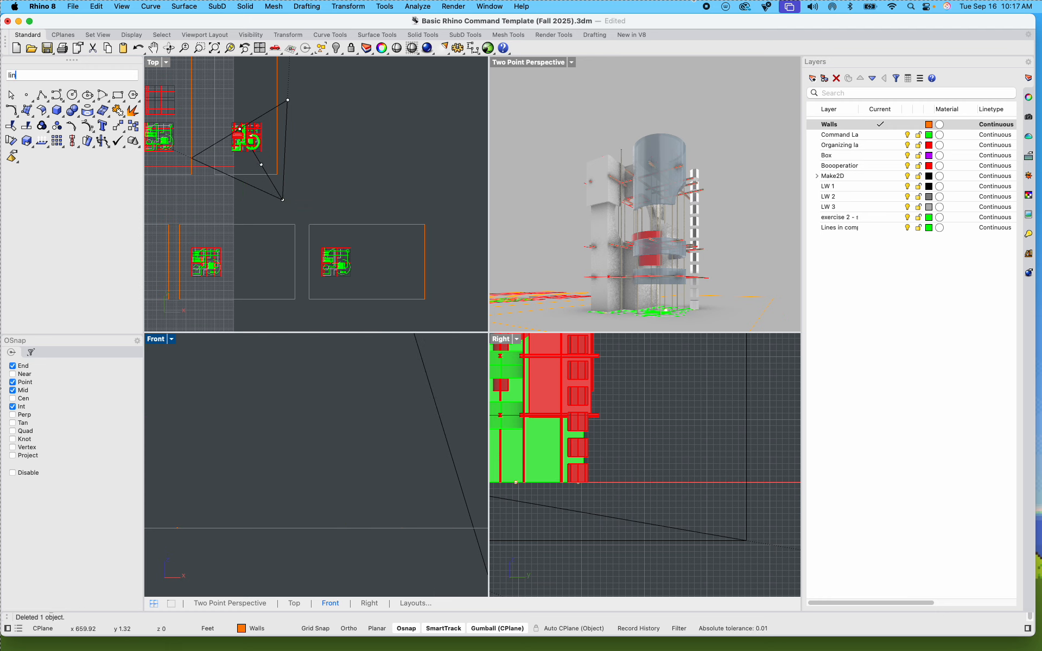
Step: Draw a vertical 6 ft line upward from the ground line beside the camera point in the Front viewport
key(Return)
scroll(391, 518, down, 3)
click(390, 518)
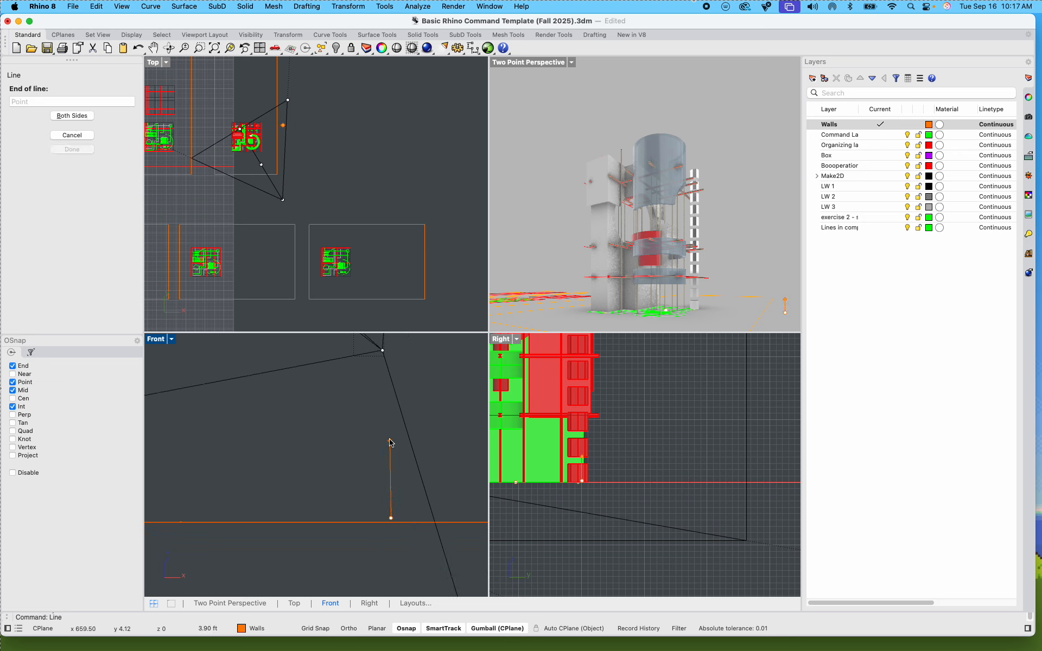
text(6)
key(Return)
shift+click(427, 373)
Step: Lower the camera point in the Front viewport to about the top of the 6 ft line
scroll(427, 462, down, 10)
right_drag(457, 462, 431, 482)
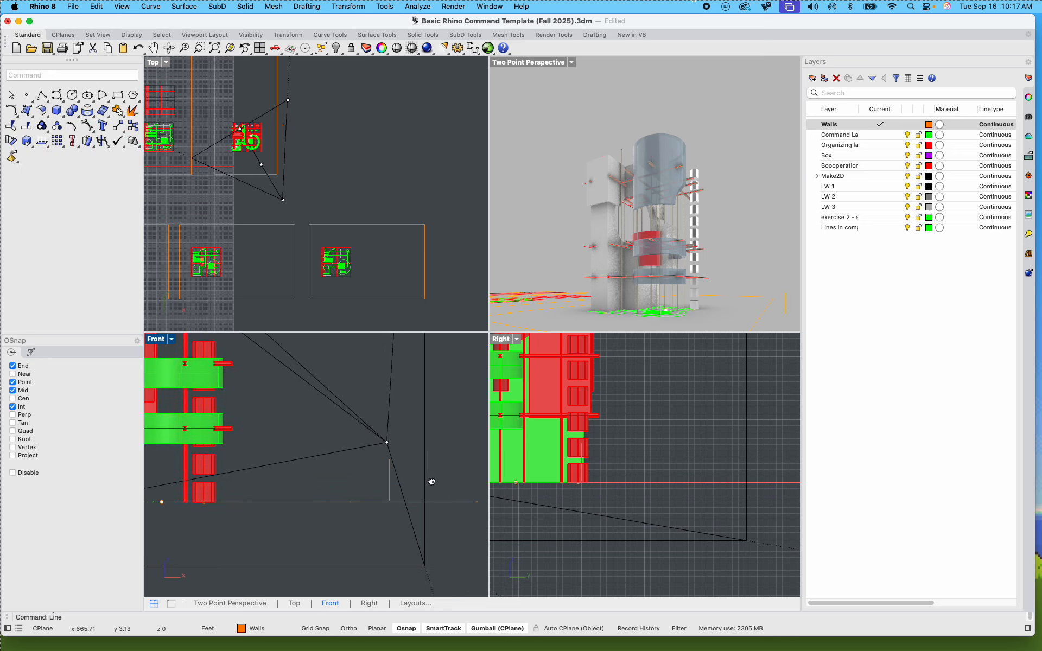
scroll(381, 433, up, 8)
drag(380, 433, 428, 485)
drag(392, 436, 392, 483)
Step: Frame the tower closer in the Two Point Perspective and realign the camera point just above the 6 ft line in Front
click(564, 243)
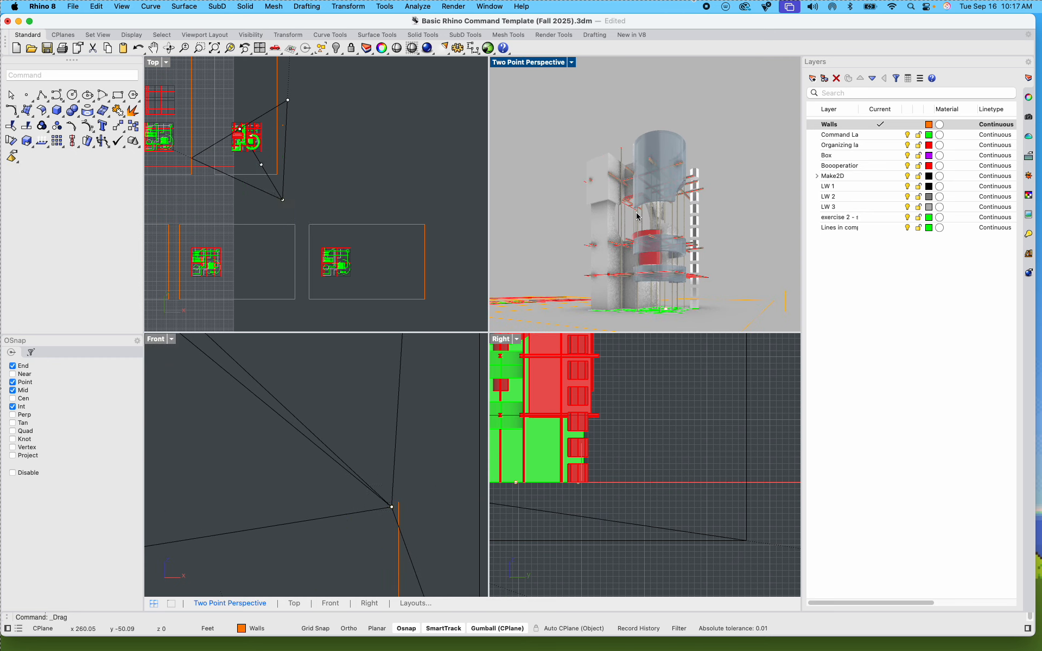
scroll(637, 216, up, 6)
scroll(642, 232, down, 4)
scroll(639, 246, down, 5)
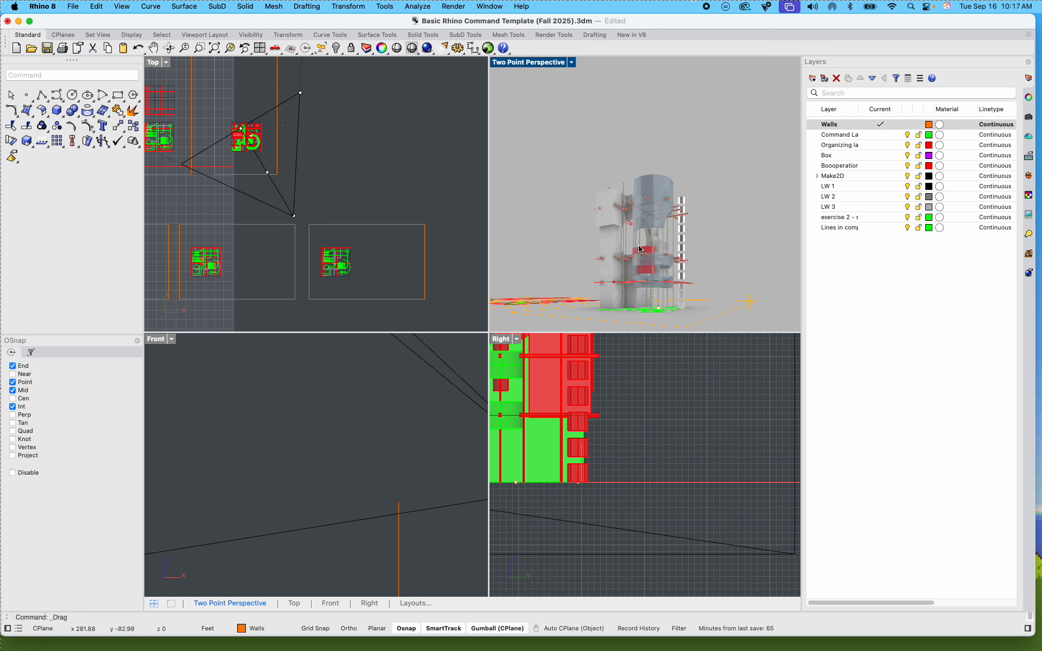
scroll(639, 249, up, 5)
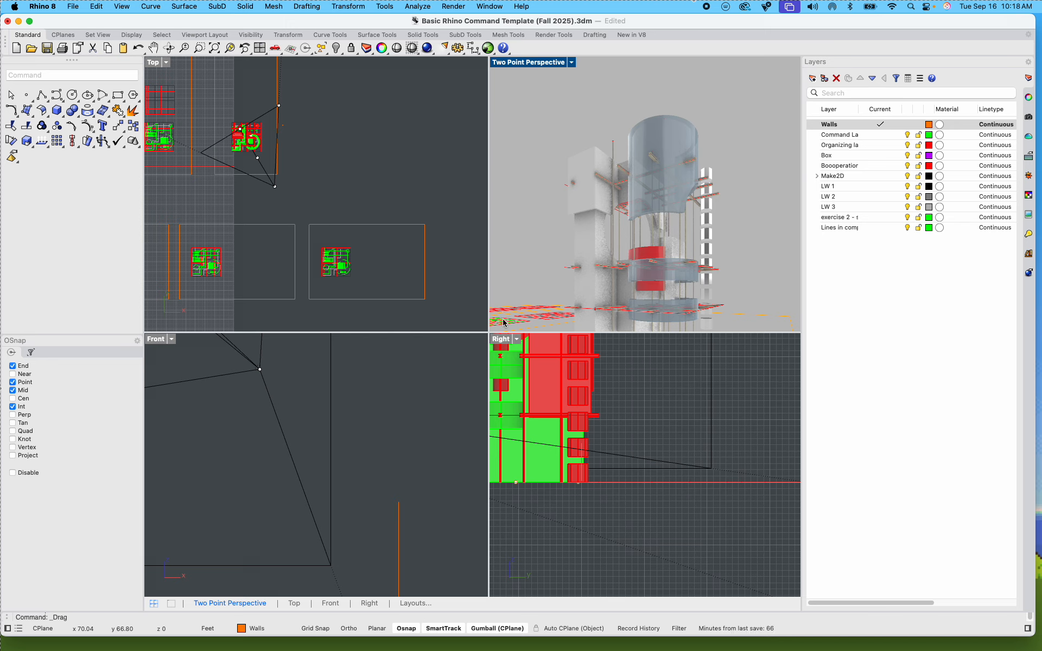
shift+right_drag(667, 253, 664, 217)
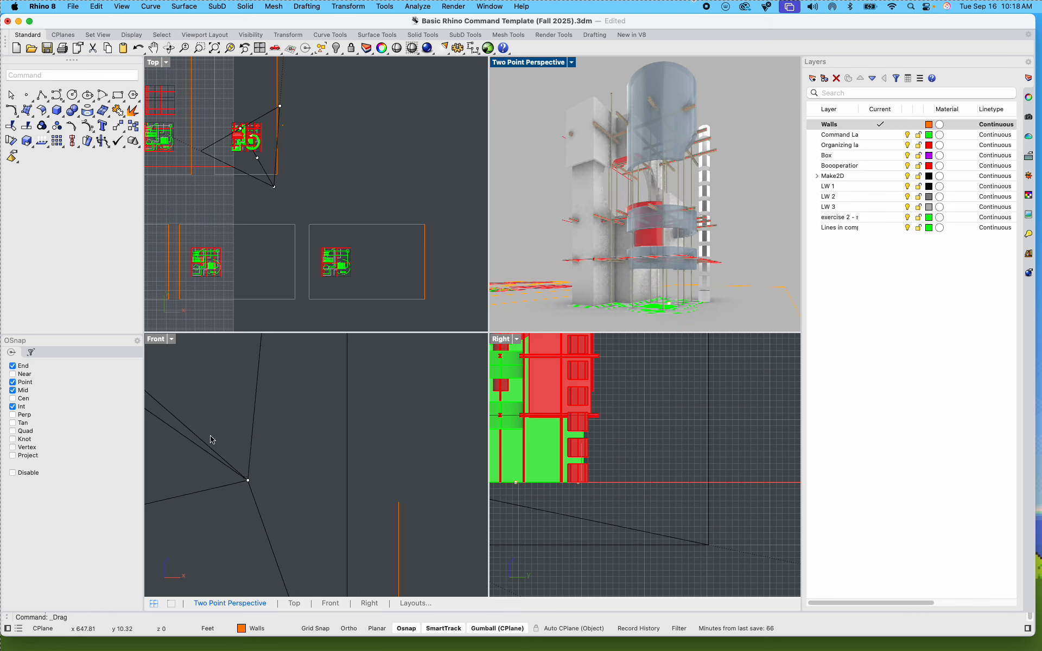
drag(211, 439, 427, 495)
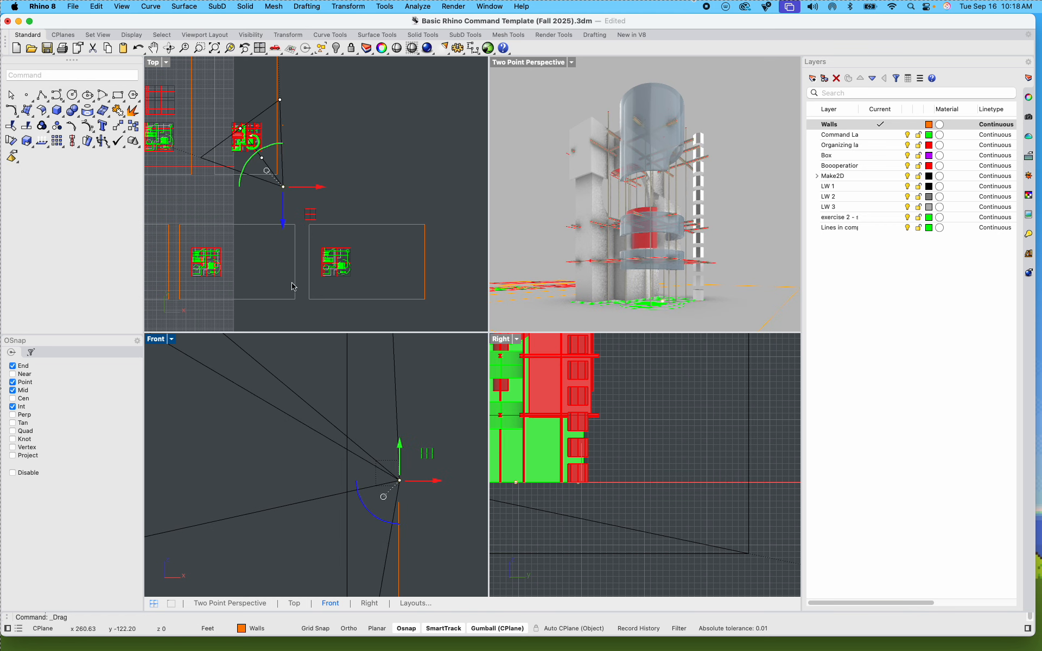
Step: Try to move the camera's far frustum corner and the camera point over the tower plan in the Top viewport
click(280, 100)
drag(303, 96, 331, 77)
right_drag(429, 144, 459, 221)
scroll(316, 183, up, 8)
click(324, 184)
drag(297, 156, 332, 156)
right_drag(305, 280, 344, 245)
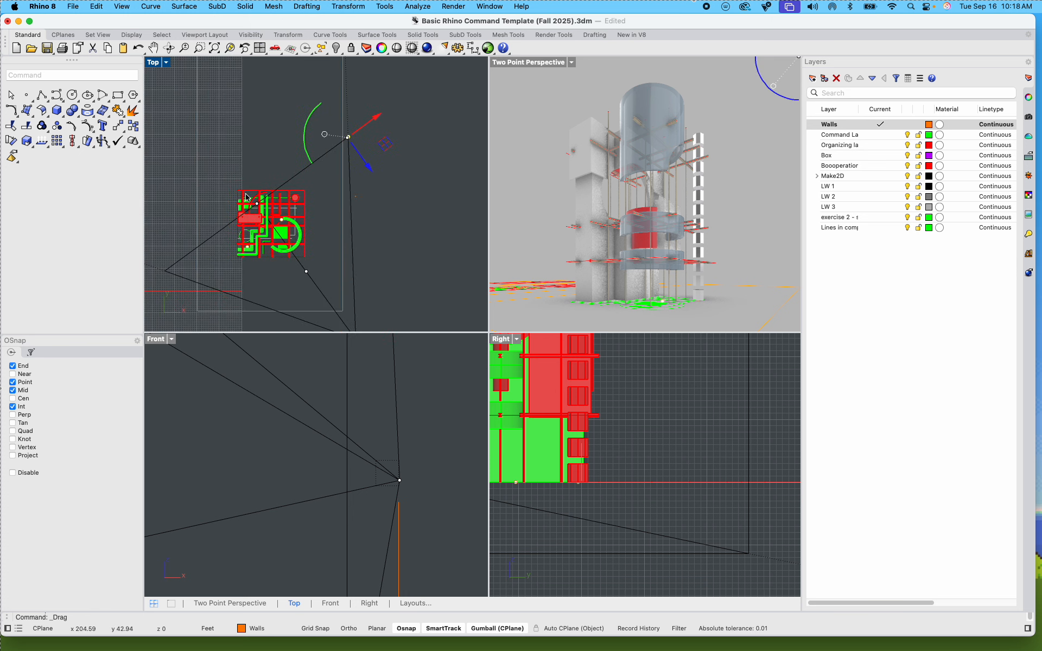
click(257, 205)
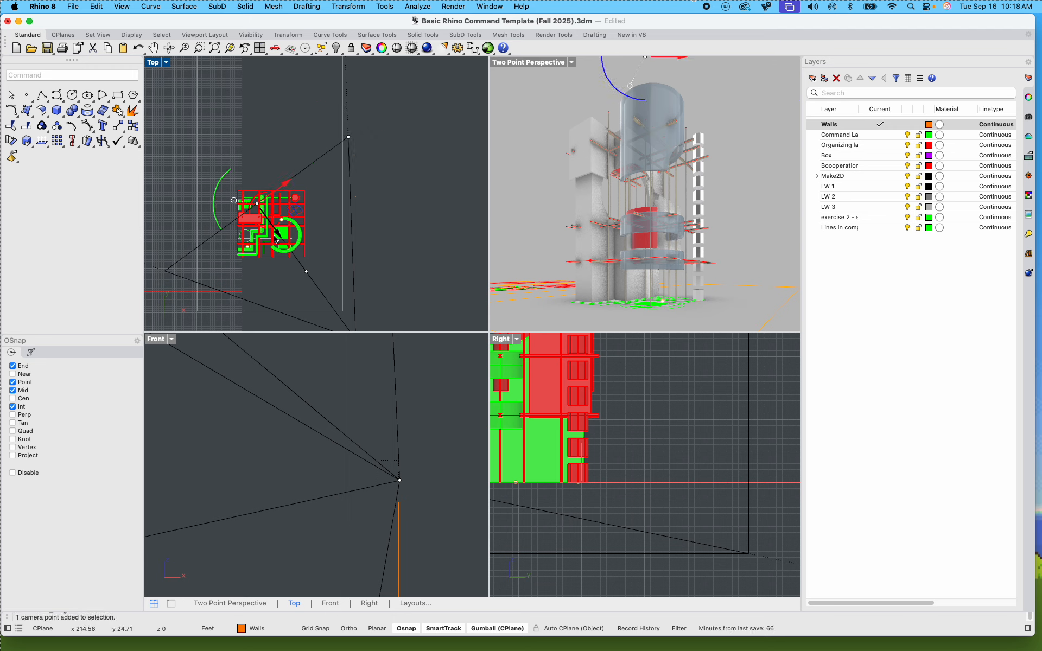
drag(275, 240, 268, 201)
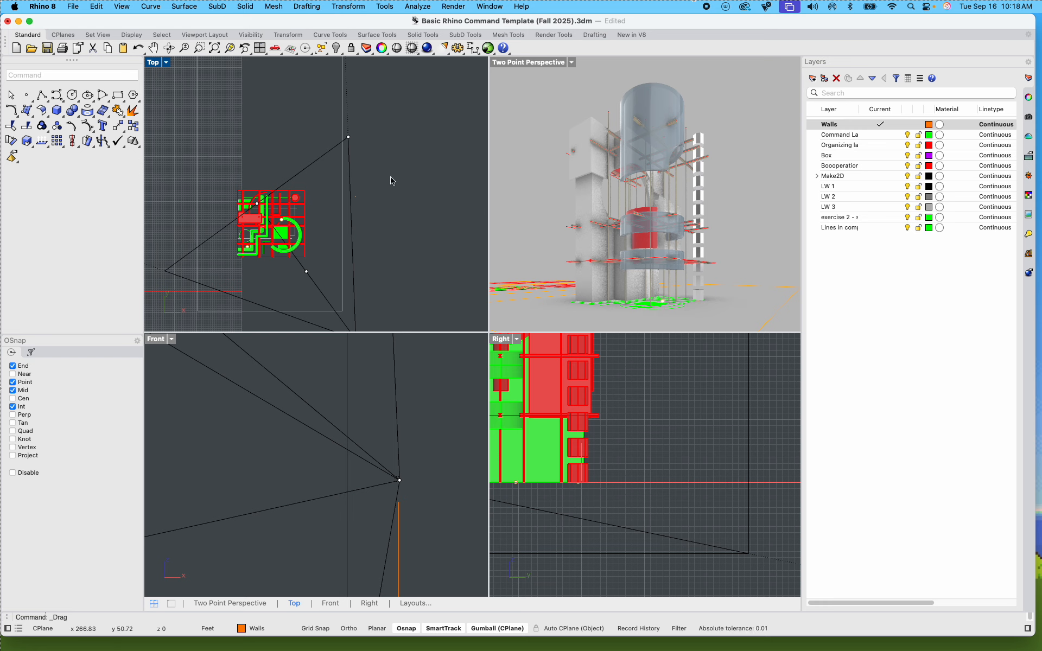
Step: Toggle off the display of the perspective's camera object with the Camera command
scroll(411, 227, down, 3)
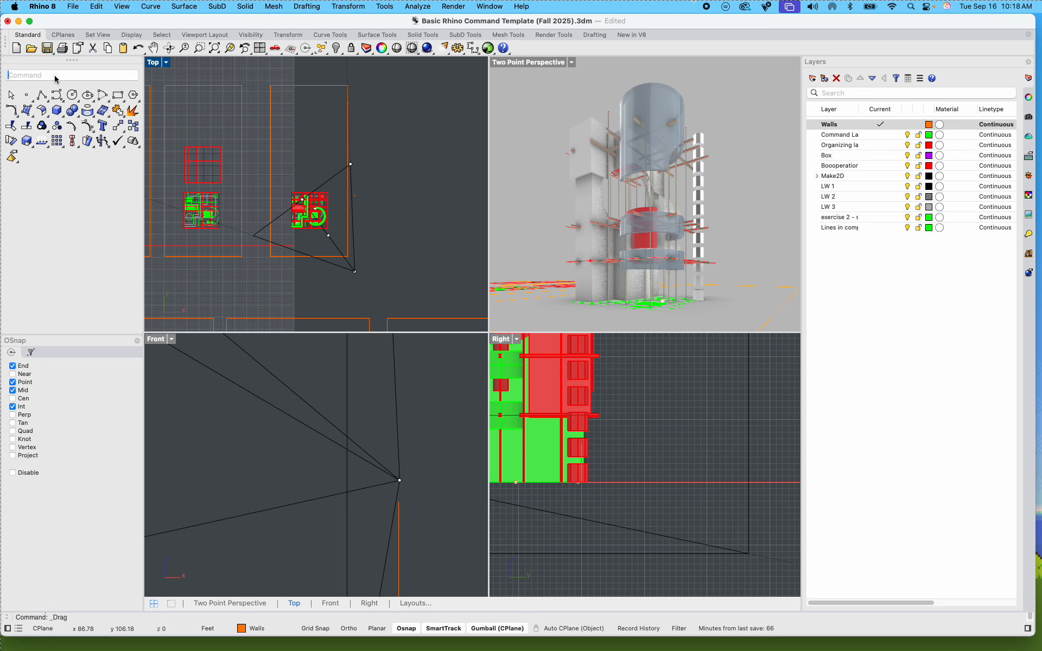
text(Camera)
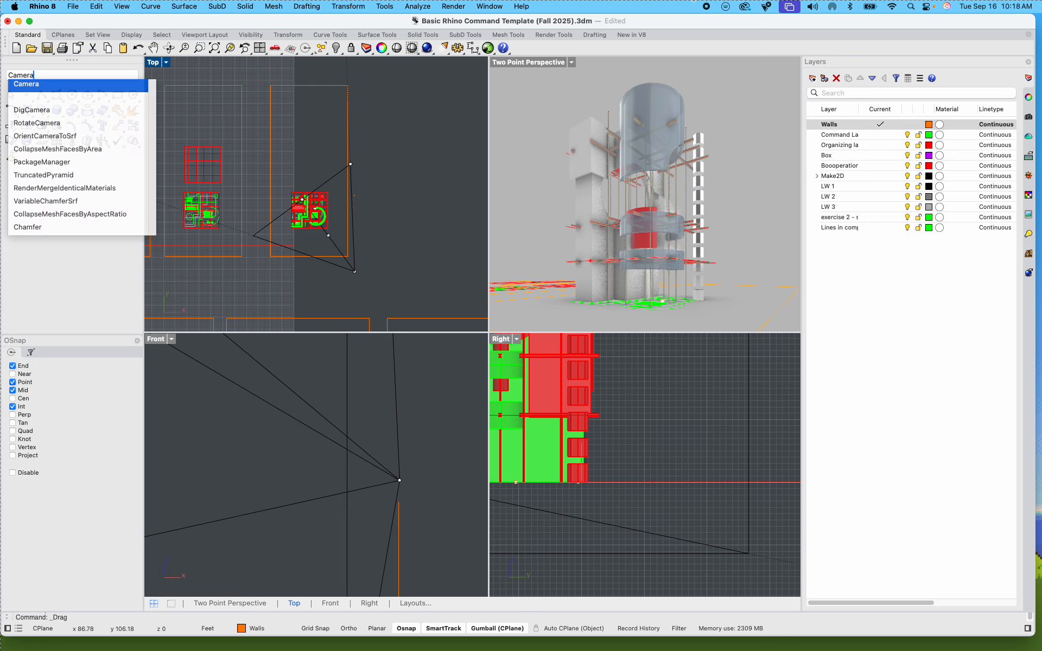
key(Return)
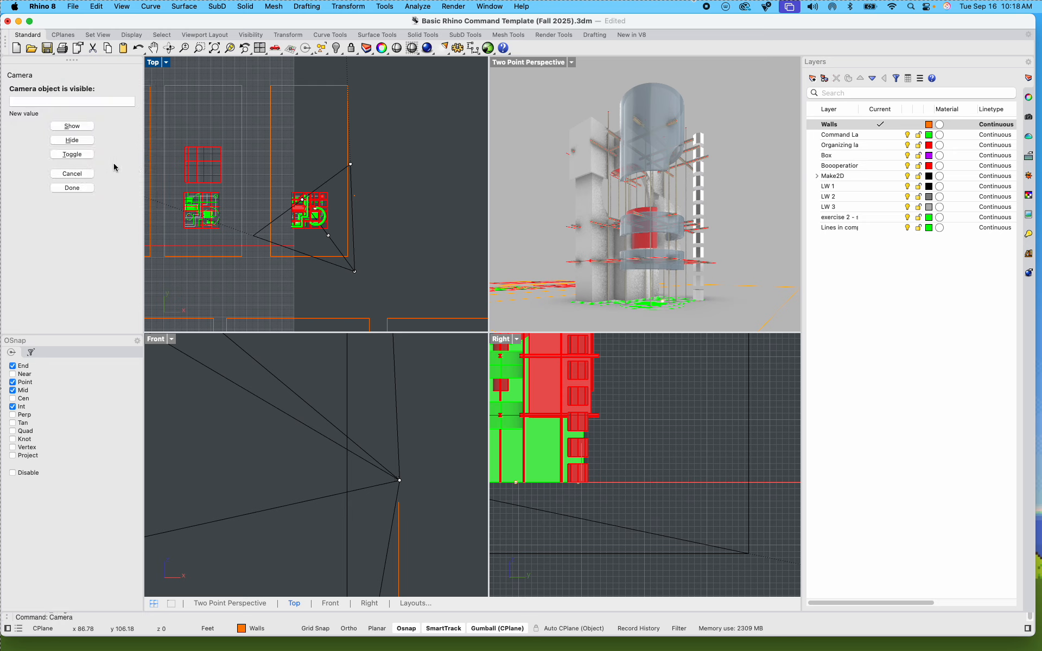
click(78, 154)
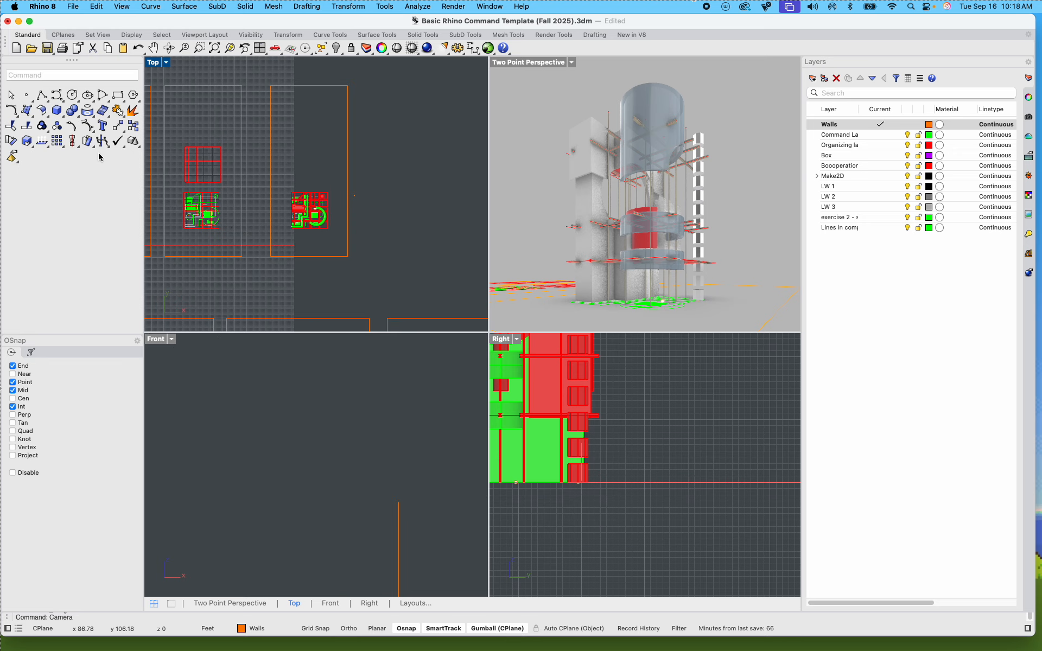
Step: Show the camera object from the Top viewport and begin the Camera command again for the Two Point Perspective viewport
key(Return)
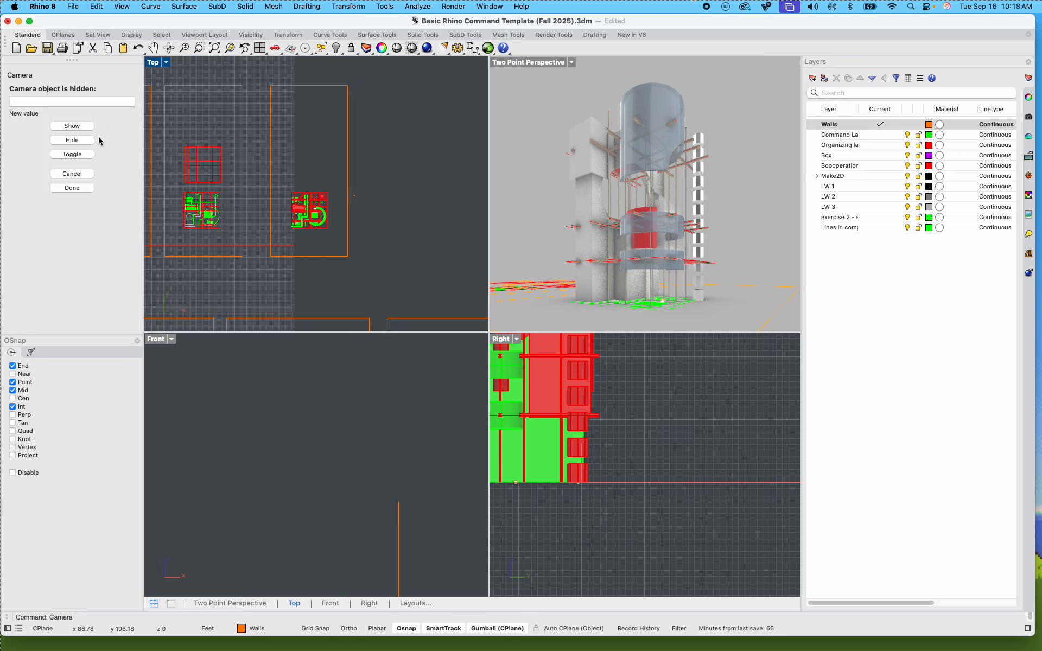
click(87, 130)
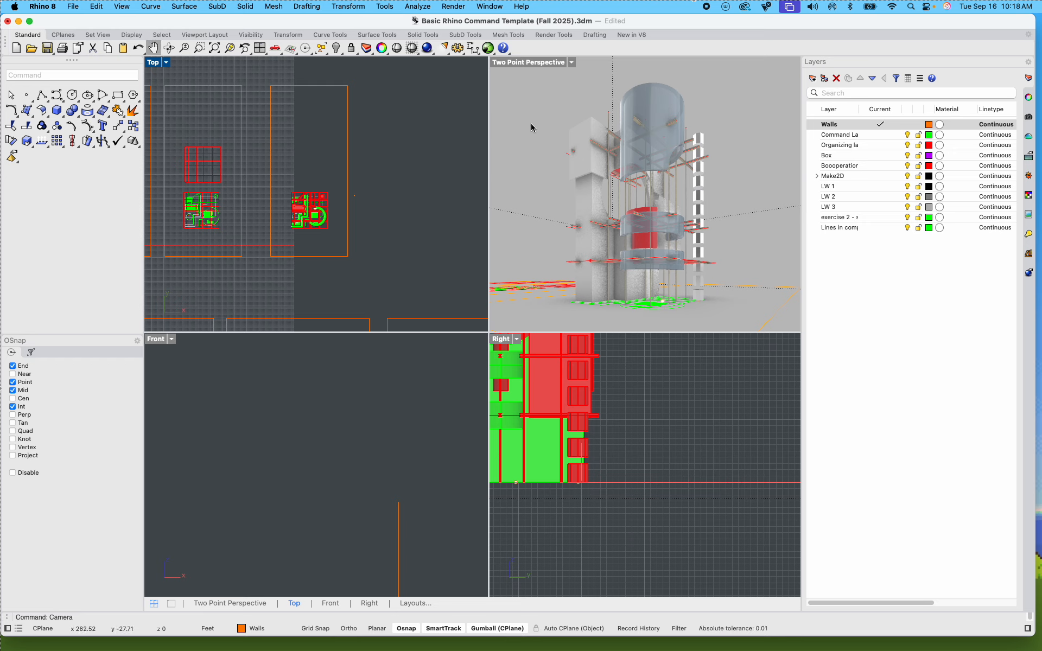
click(507, 128)
click(39, 113)
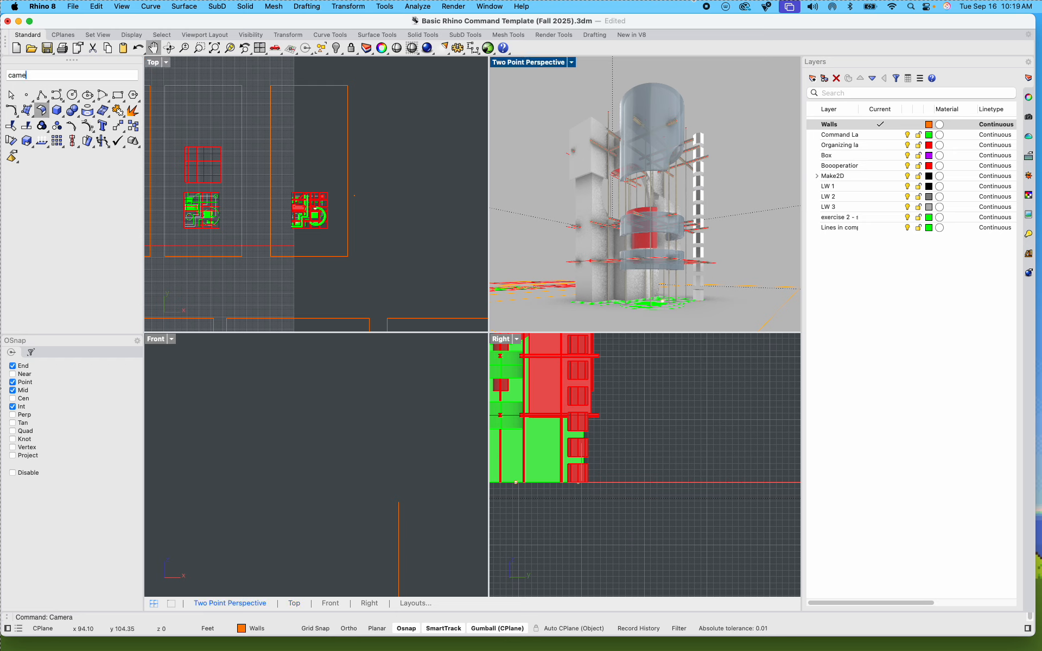
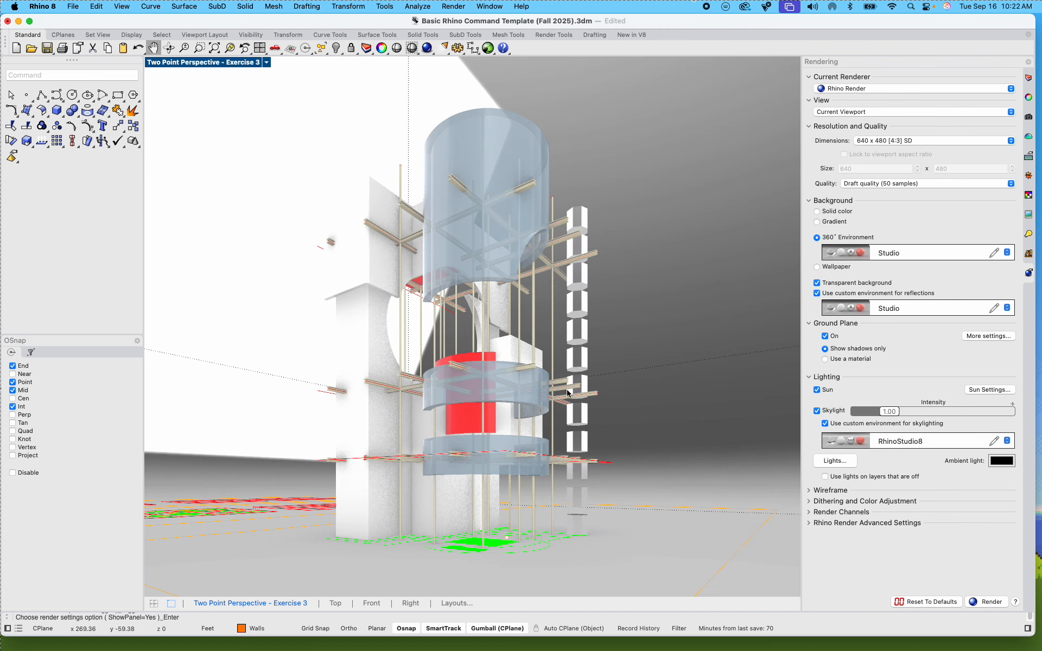
Step: Set the skylight intensity to 0.89 and import Warehouse.renv from the environment library as the custom skylighting environment
mouse_move(898, 416)
mouse_down()
mouse_move(912, 416)
mouse_move(888, 415)
mouse_up()
click(890, 441)
click(832, 473)
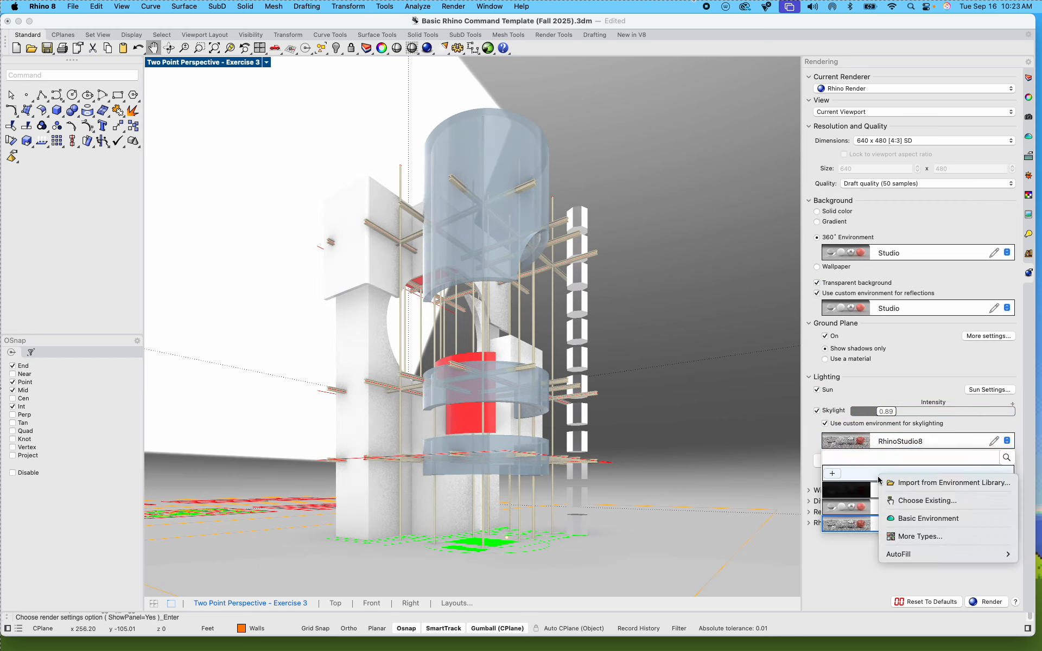
click(901, 483)
scroll(610, 364, down, 10)
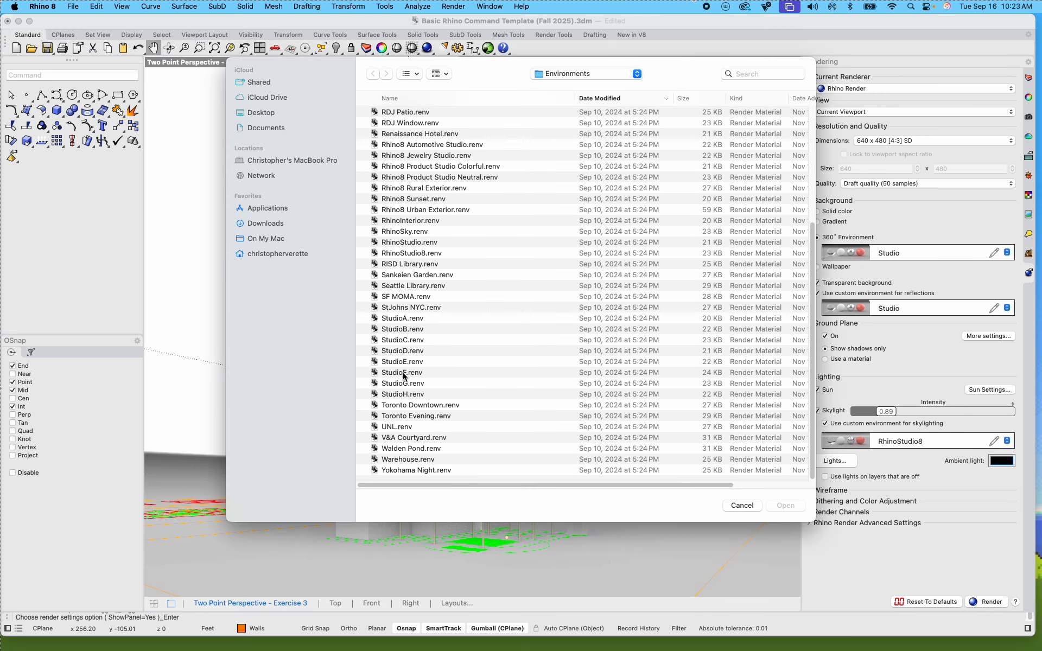
click(412, 459)
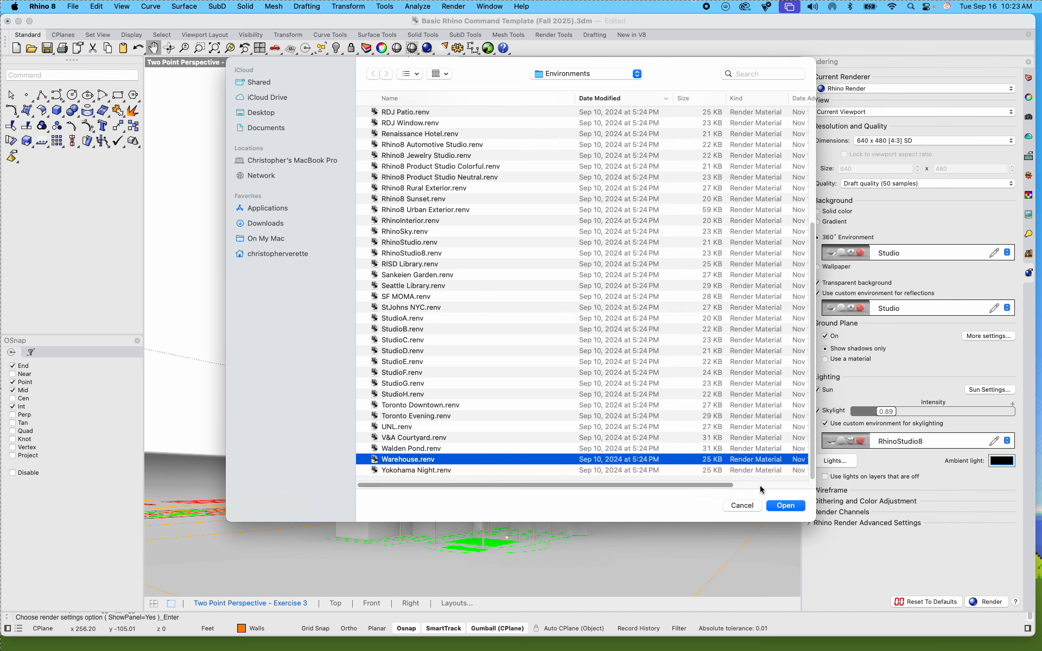
click(785, 506)
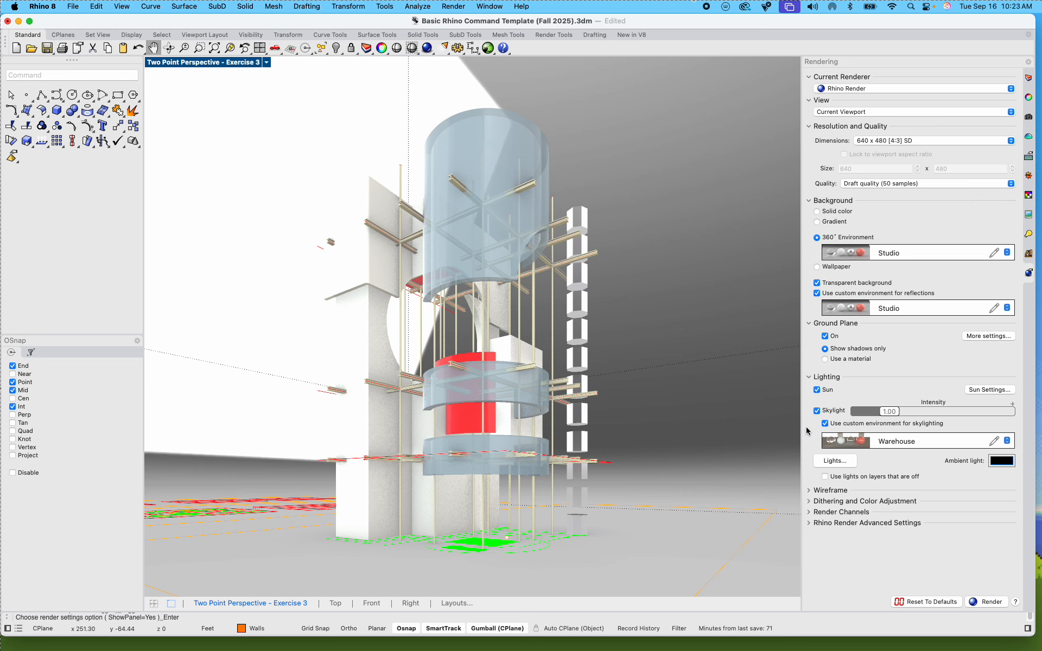
Step: Set the background's 360° environment to Warehouse
click(876, 254)
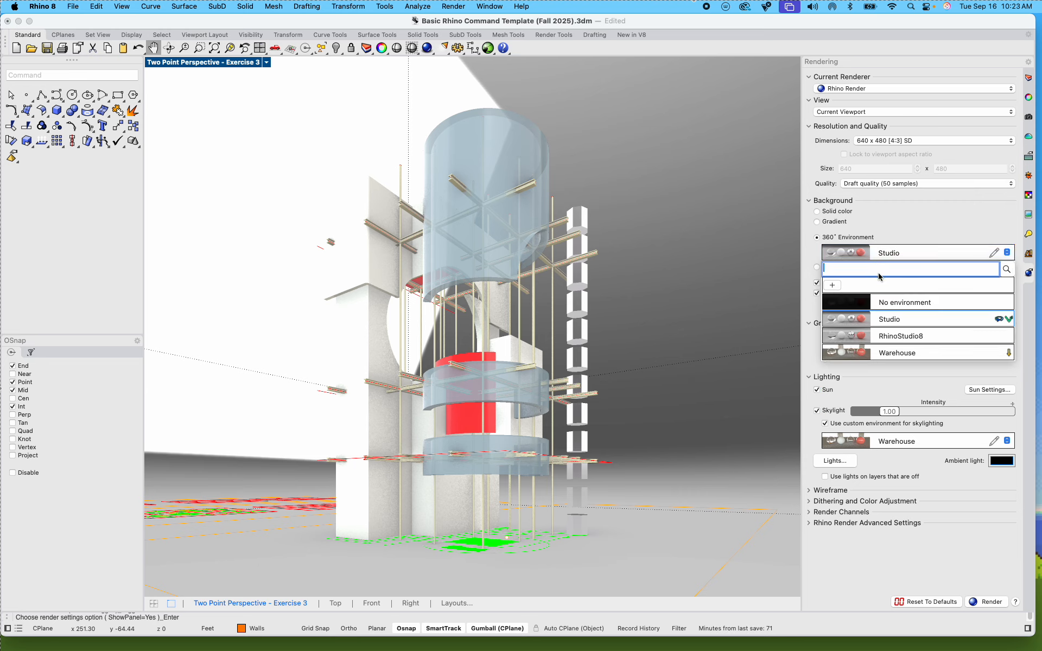
click(912, 355)
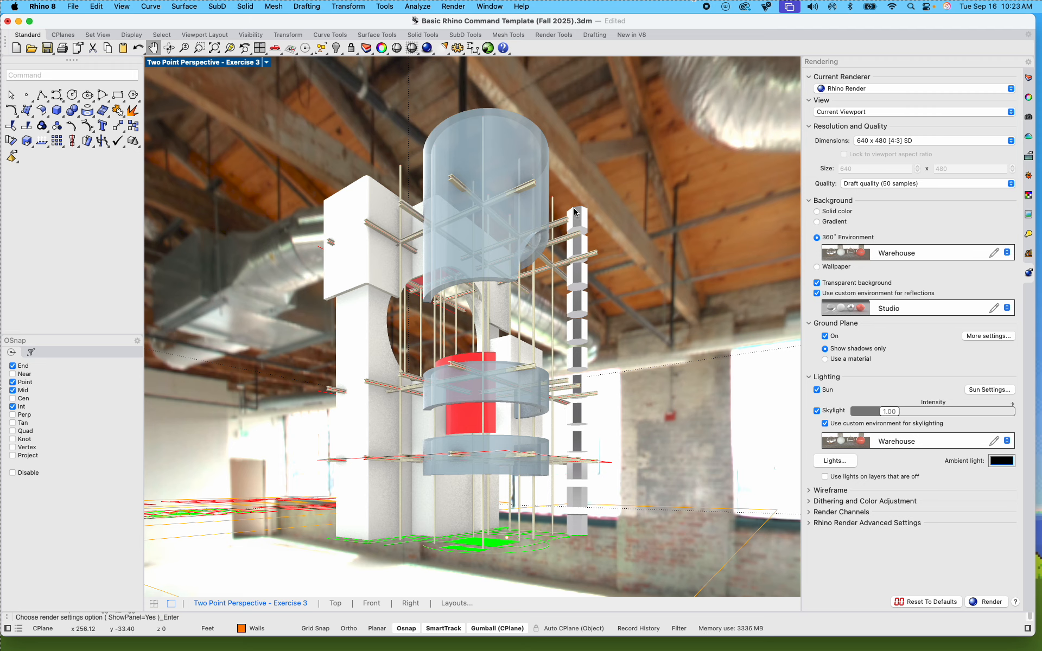
Step: Import Toronto Downtown.renv from the environment library as the background's 360° environment
click(912, 257)
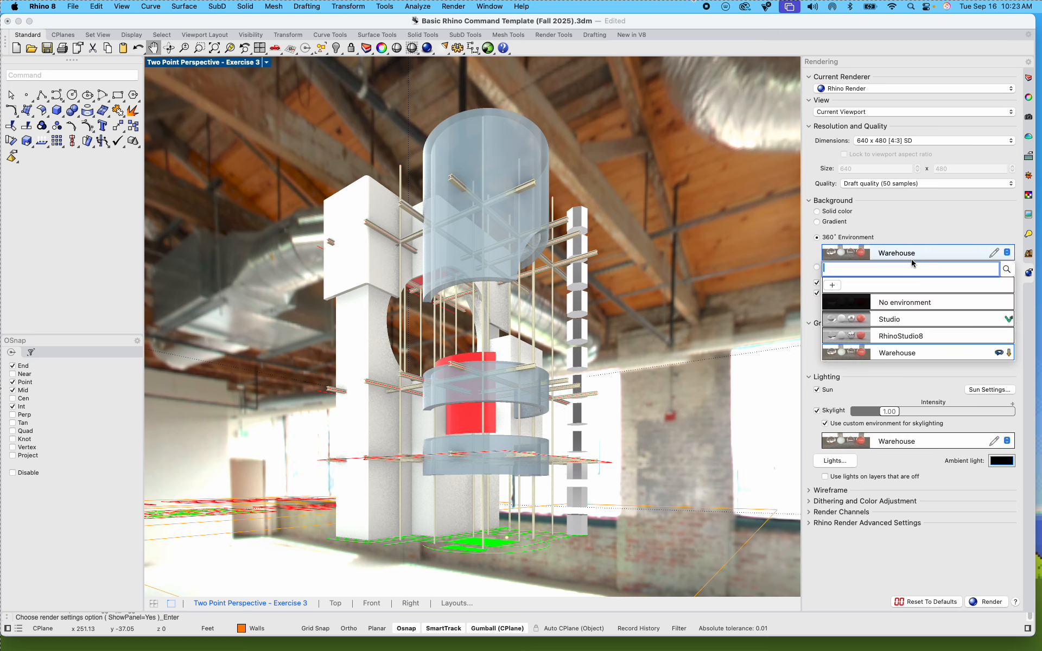
click(902, 285)
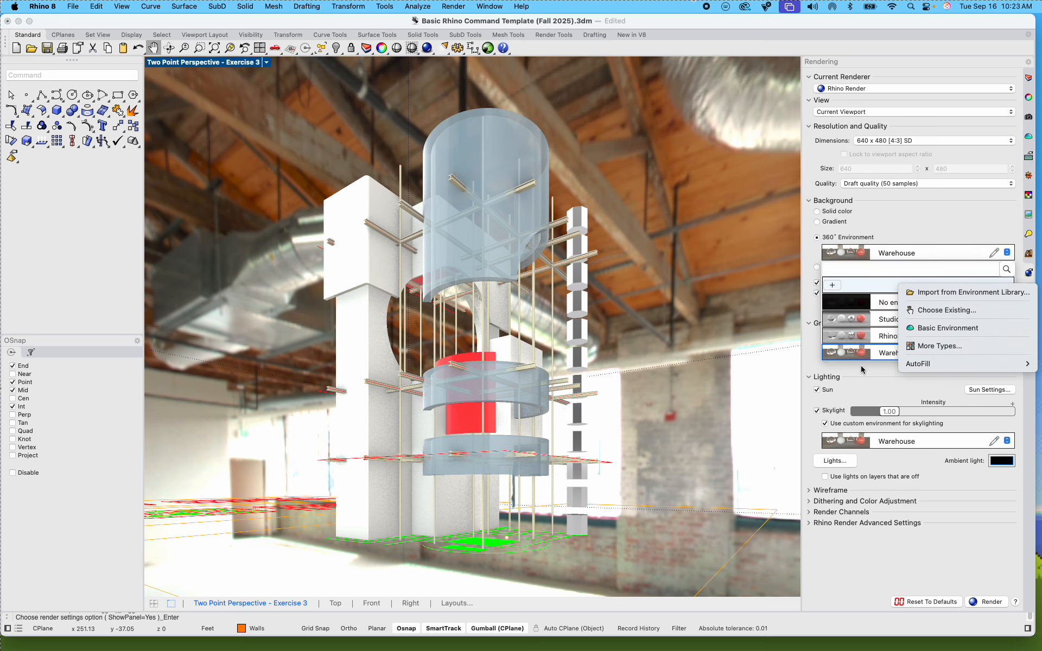
click(955, 292)
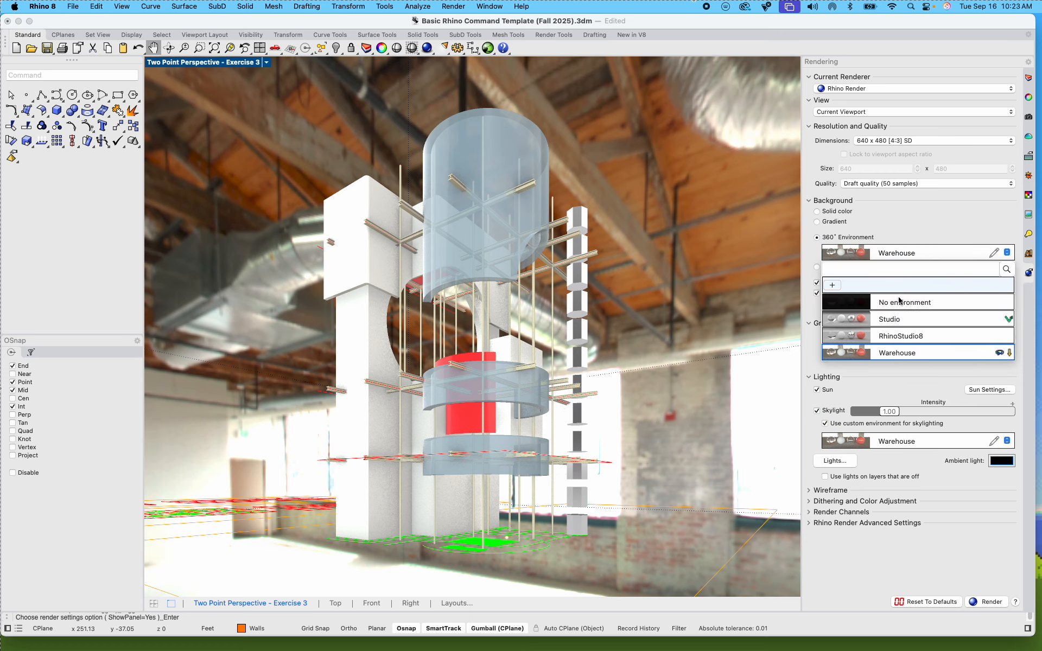
scroll(527, 379, down, 5)
scroll(508, 395, down, 5)
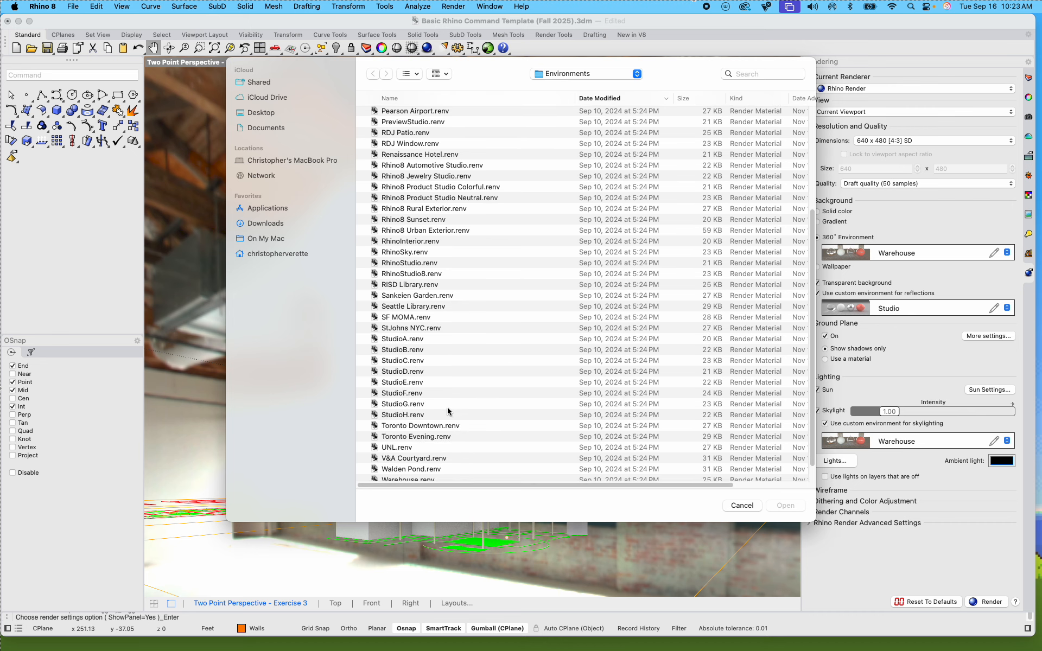
double_click(429, 427)
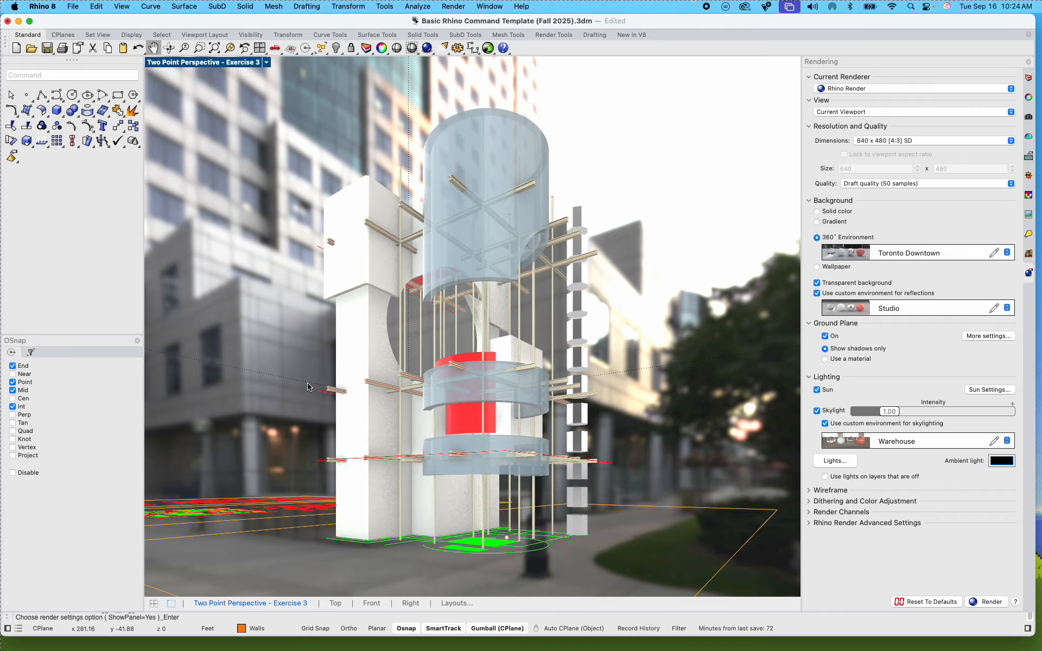
mouse_move(309, 386)
right_down()
mouse_move(249, 393)
mouse_move(103, 327)
mouse_move(360, 354)
mouse_move(270, 431)
mouse_move(319, 385)
mouse_move(304, 401)
mouse_move(313, 391)
right_up()
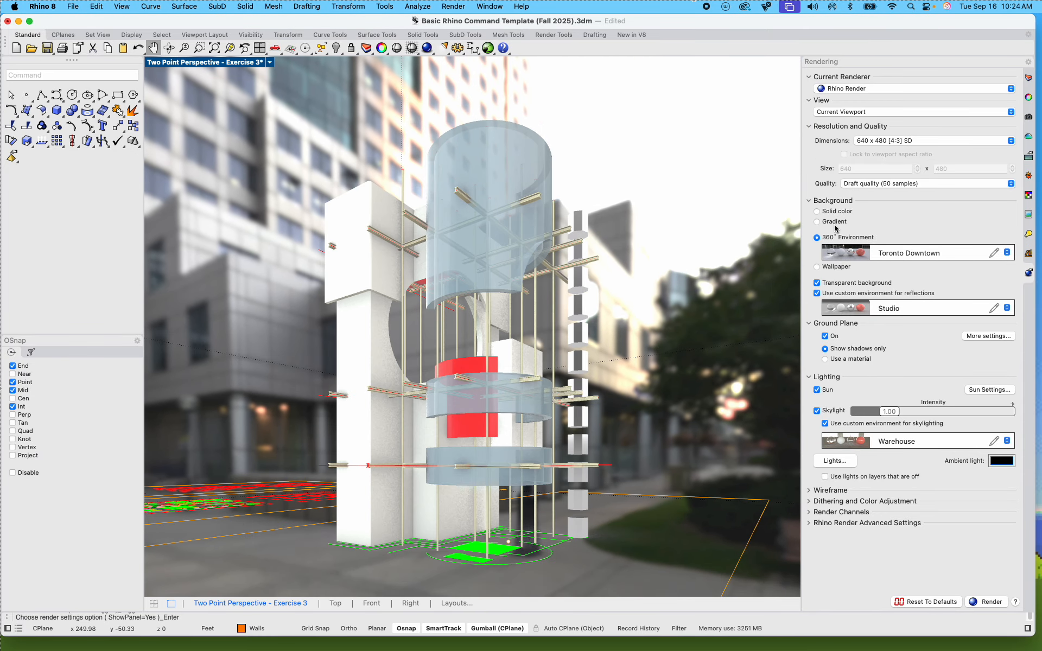
Step: Import StudioF.renv from the environment library as the background's 360° environment
click(895, 255)
click(833, 289)
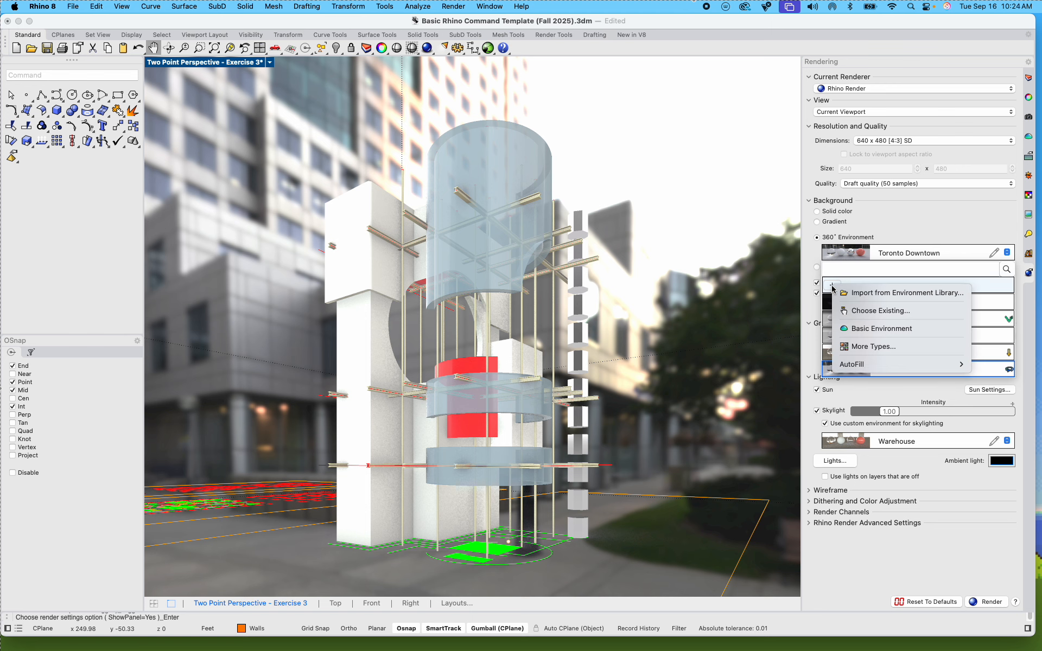
click(868, 291)
scroll(486, 328, down, 5)
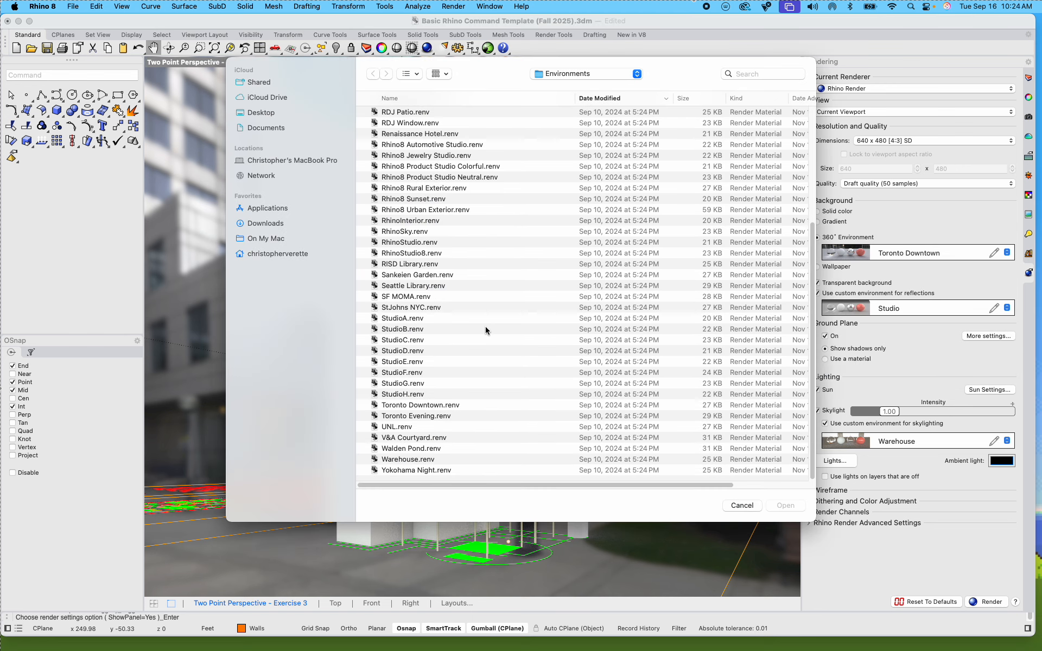
double_click(400, 372)
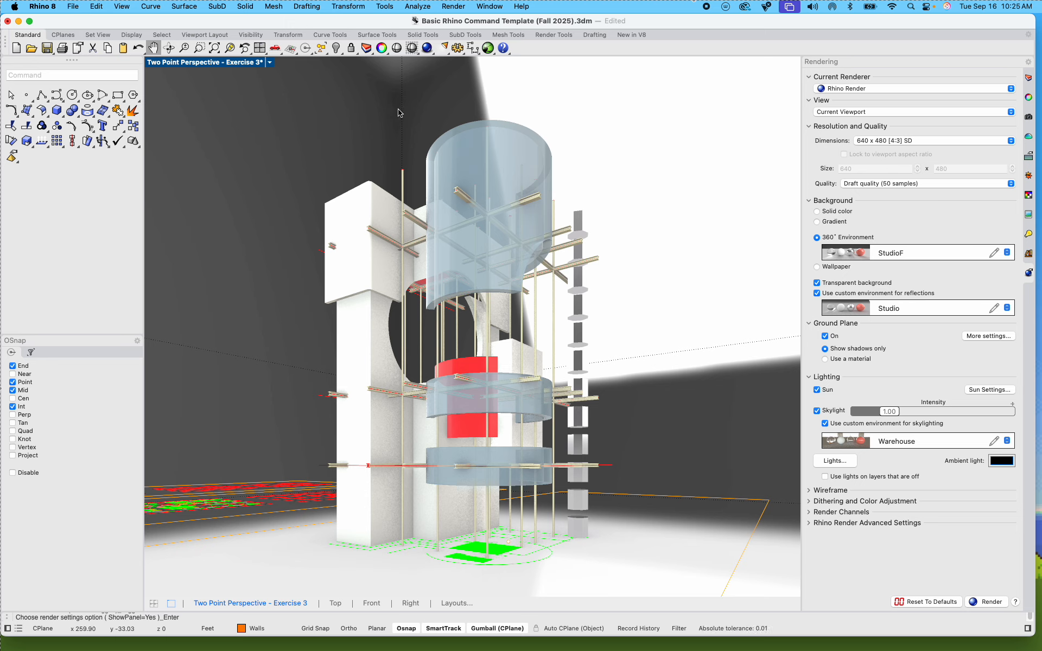
Step: Restore the Two Point Perspective - Exercise 3 named view and return to the four-viewport layout
shift+right_drag(524, 278, 766, 176)
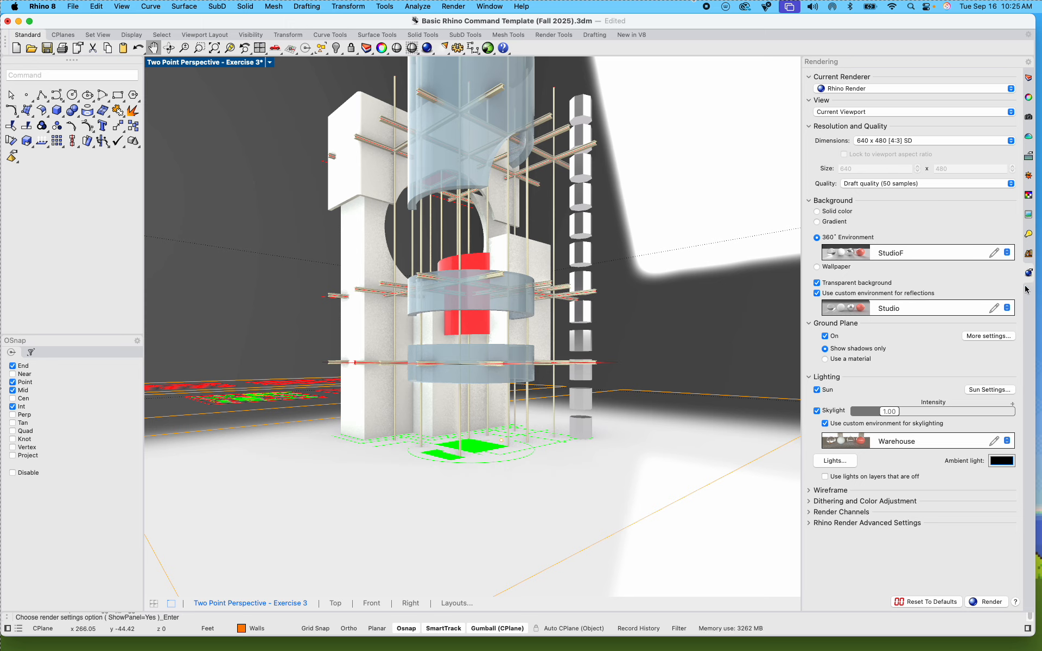
click(269, 62)
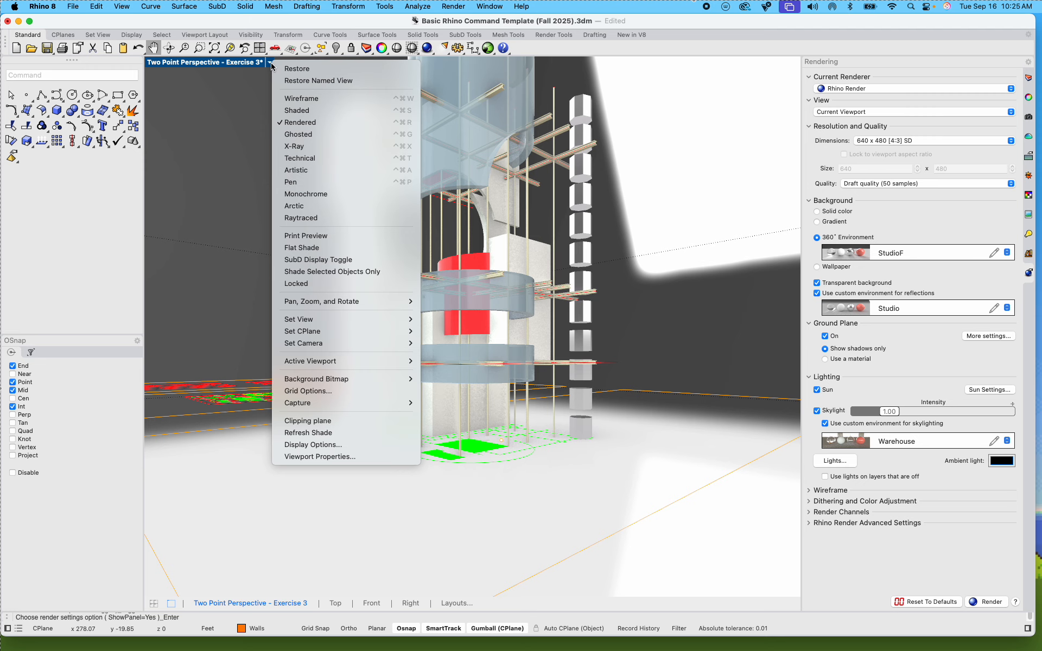
mouse_move(380, 320)
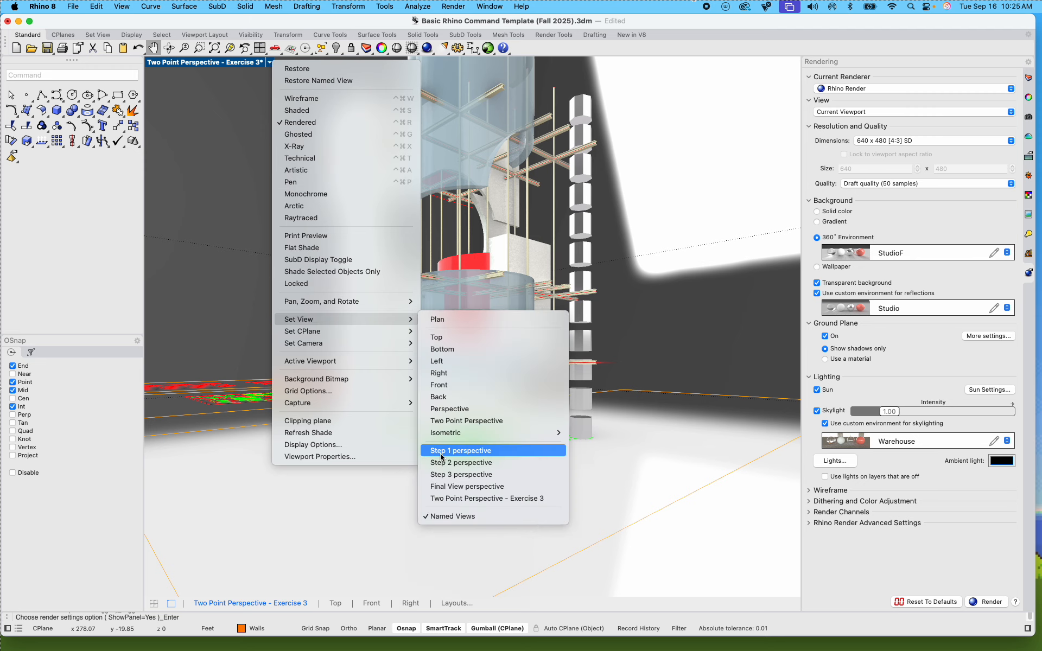
click(452, 516)
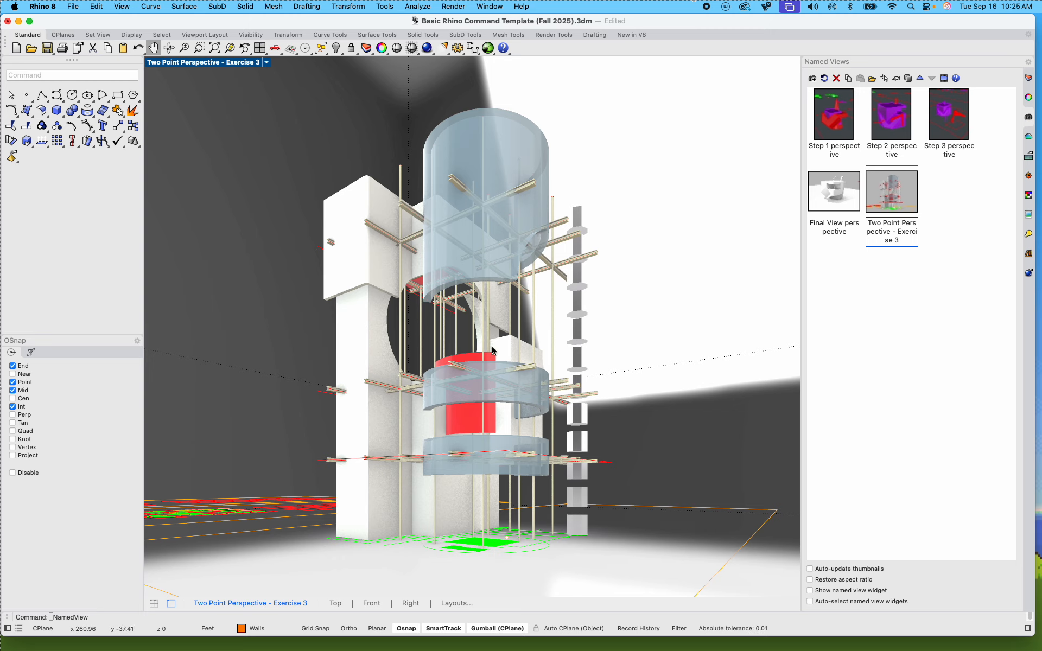
double_click(243, 67)
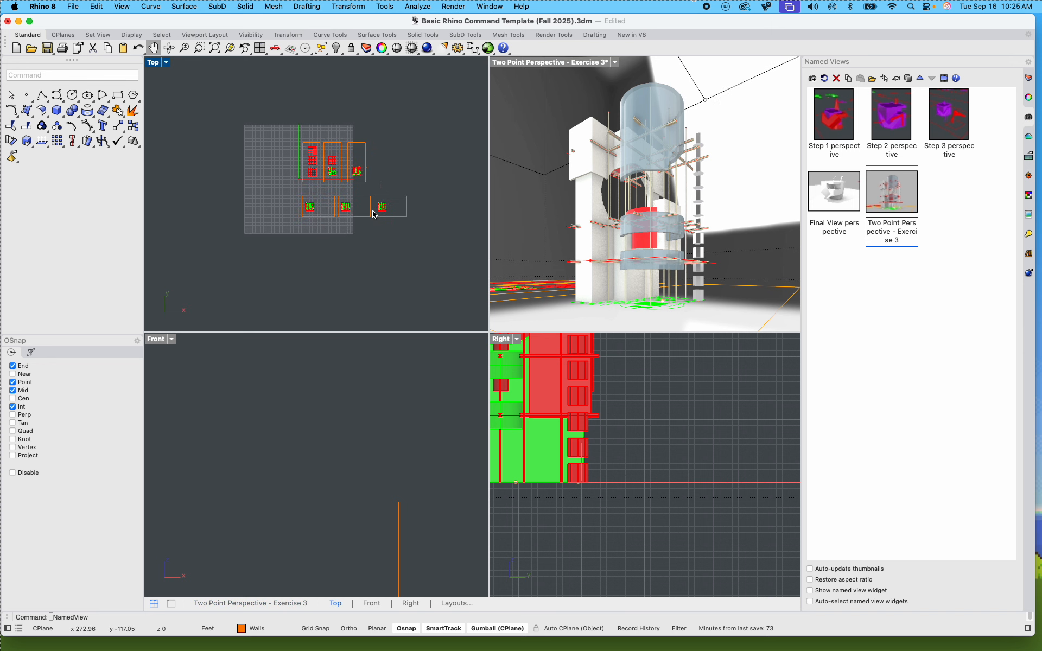
Step: Try to hide the drawing sheets in the Top viewport, inspect the remaining plan linework, and undo the hide
mouse_move(385, 233)
mouse_down()
mouse_move(331, 103)
mouse_move(212, 77)
mouse_up()
text(hide)
key(Return)
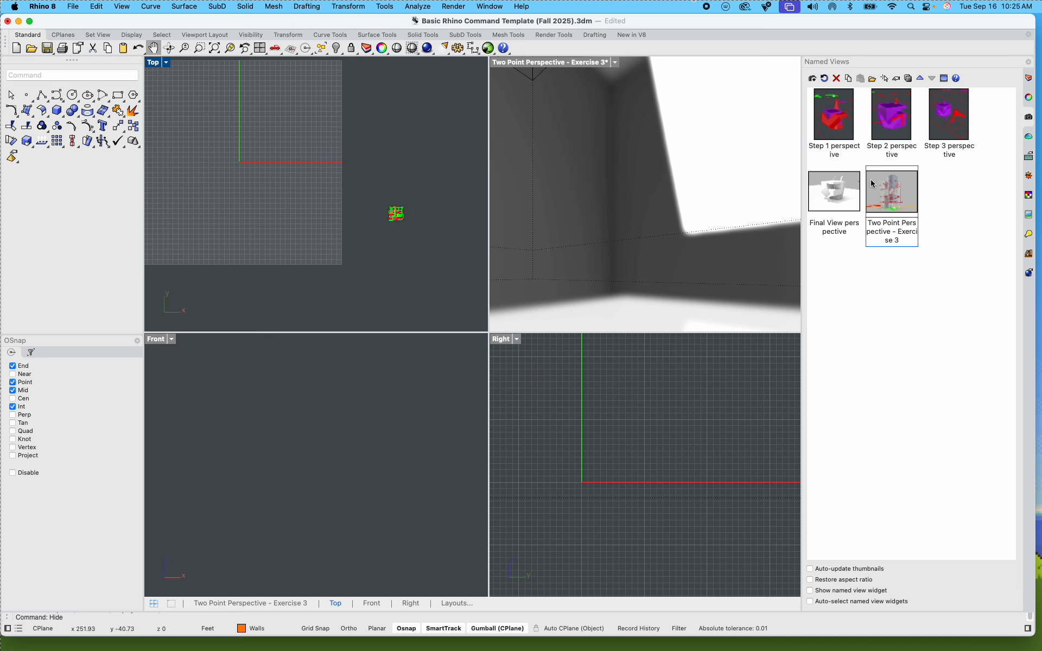
click(587, 68)
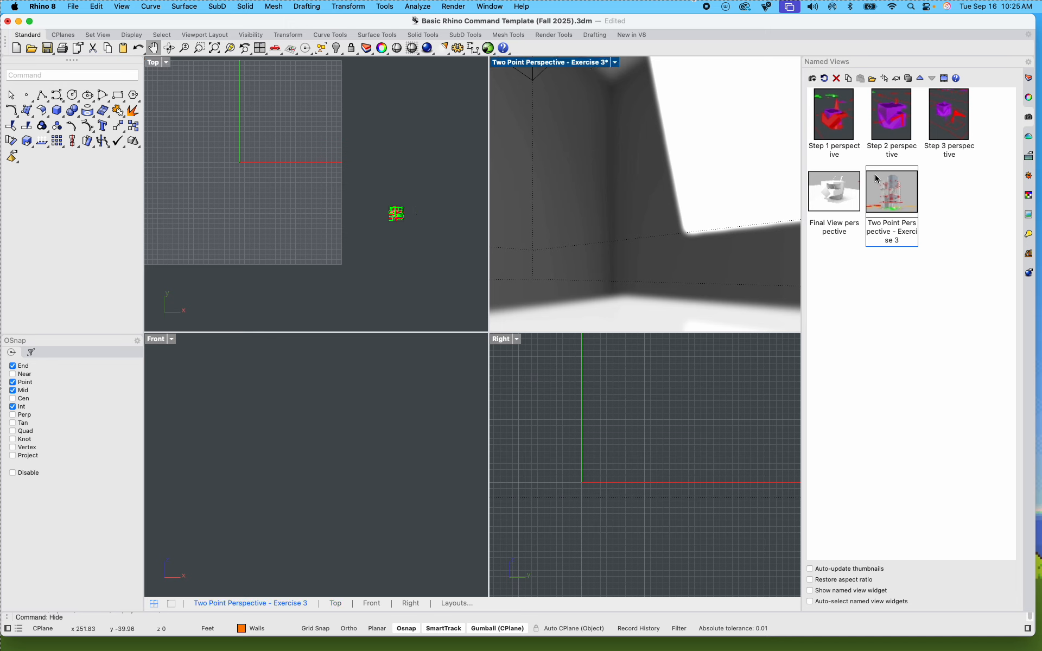
click(896, 197)
right_drag(658, 199, 632, 214)
drag(360, 198, 446, 252)
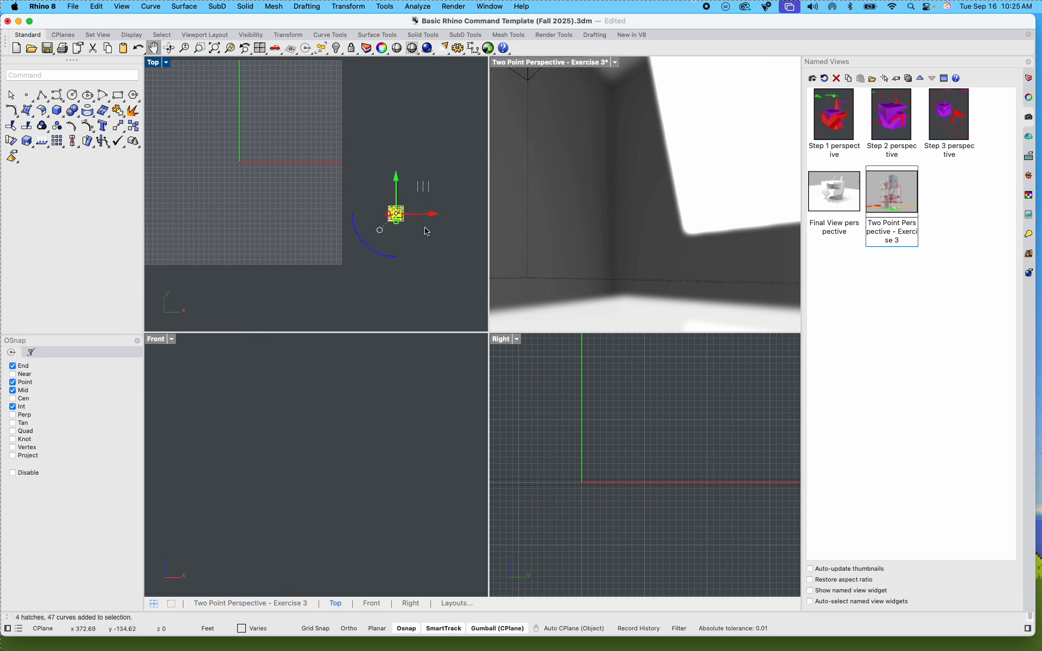
scroll(426, 228, up, 5)
scroll(356, 213, up, 5)
click(414, 266)
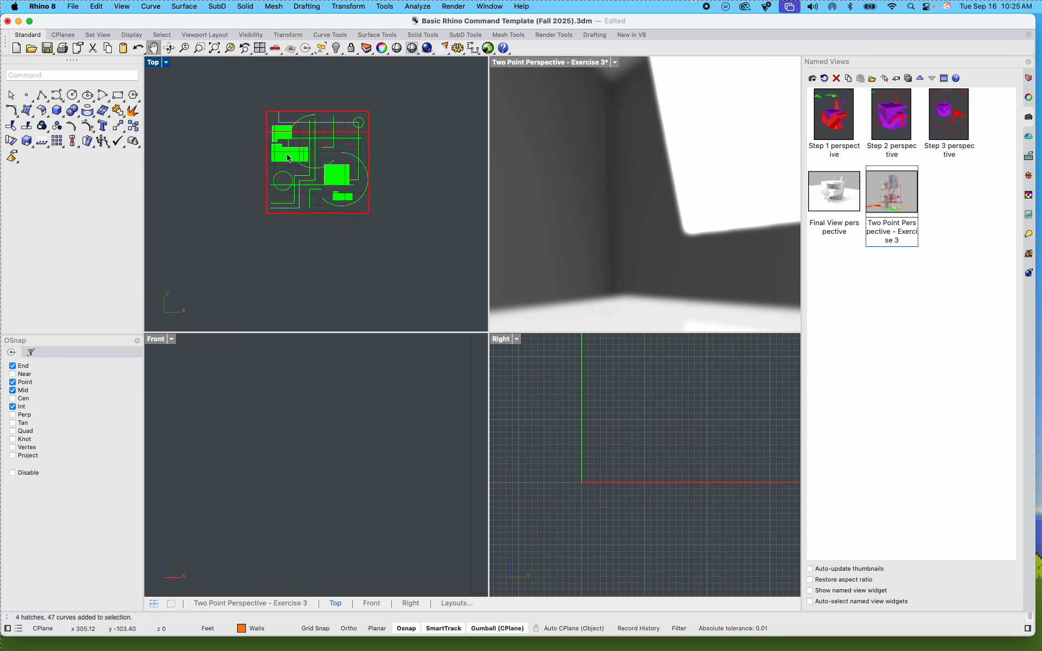
key(super+z)
Step: Try hiding a wider selection of sheets together with the tower in the Top viewport, and undo that hide
scroll(424, 224, down, 6)
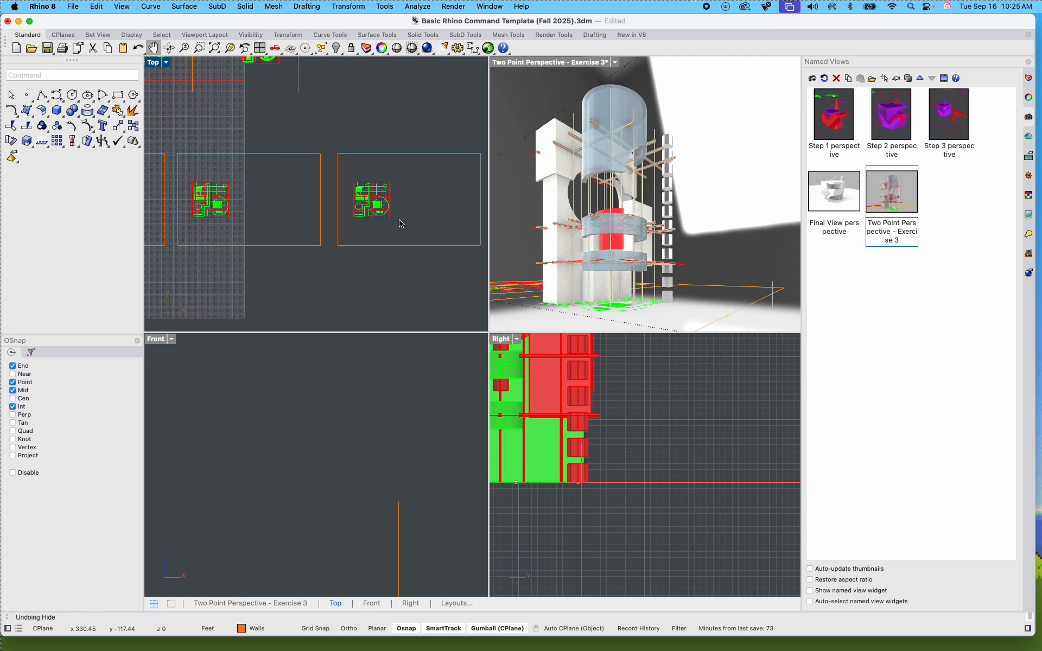
scroll(308, 154, down, 6)
drag(364, 198, 240, 74)
scroll(394, 188, up, 5)
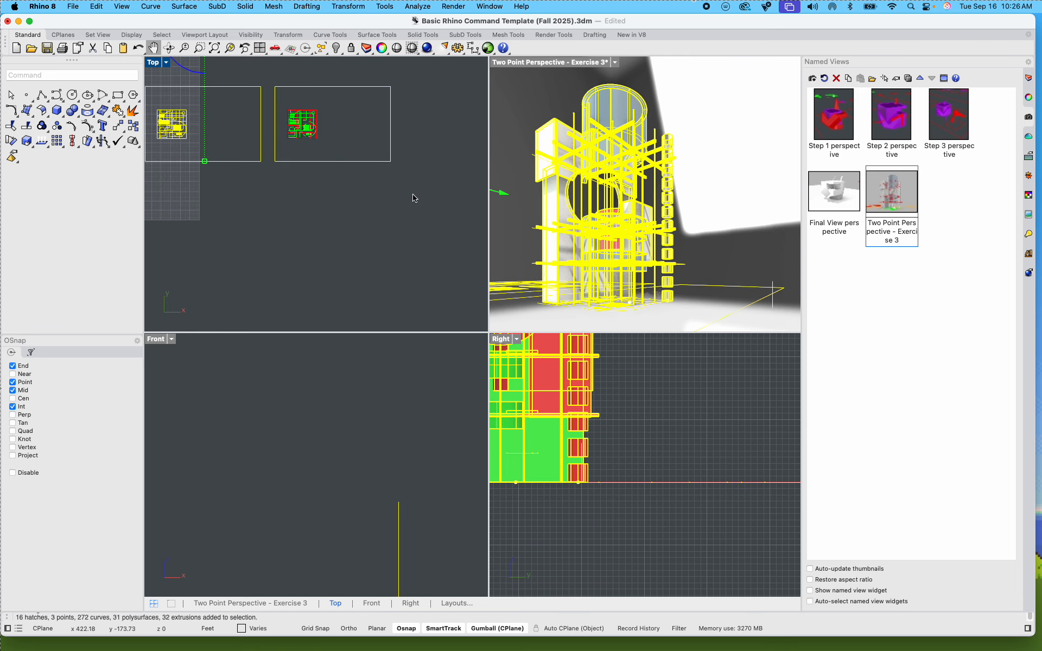
key(super+h)
key(super+z)
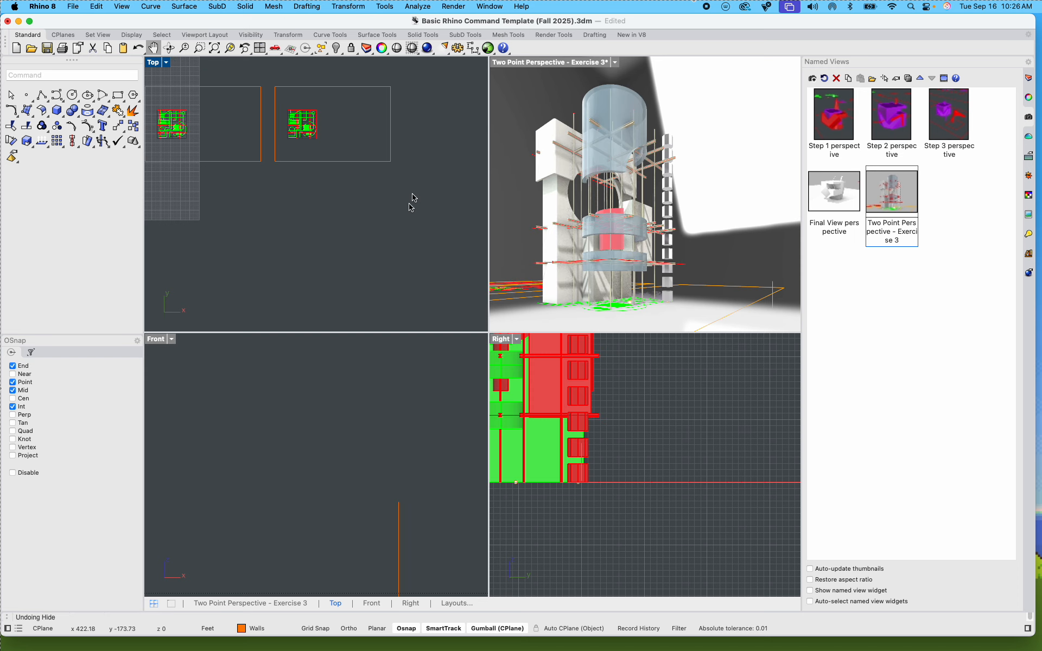
Step: Hide both rows of drawing sheets and their frames in the Top viewport, leaving out the tower model
right_drag(308, 217, 381, 351)
scroll(319, 239, down, 7)
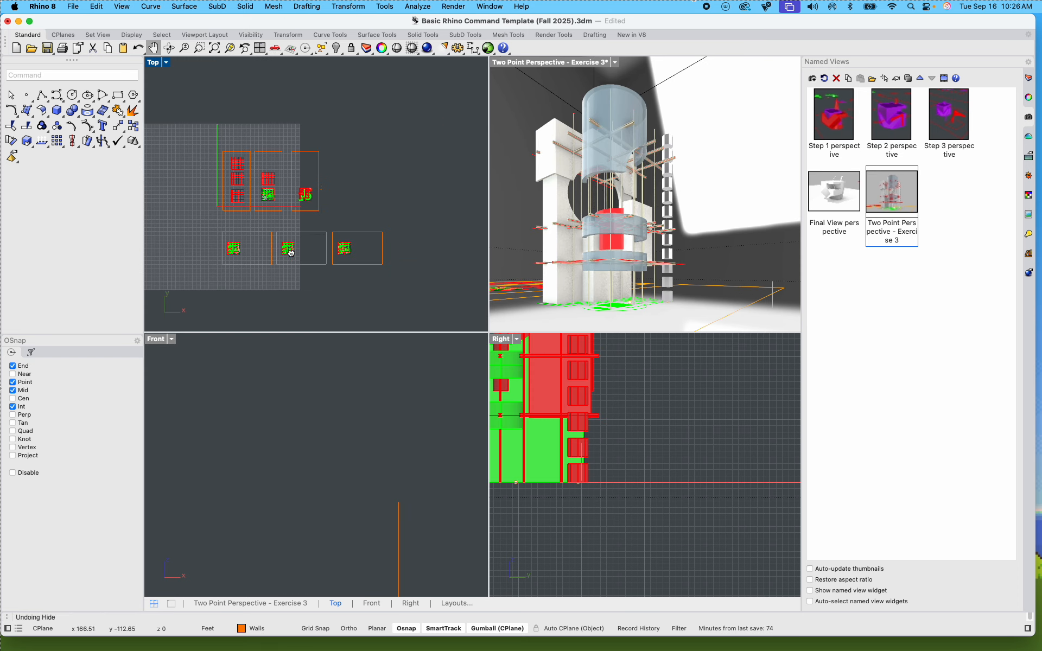
scroll(356, 280, up, 4)
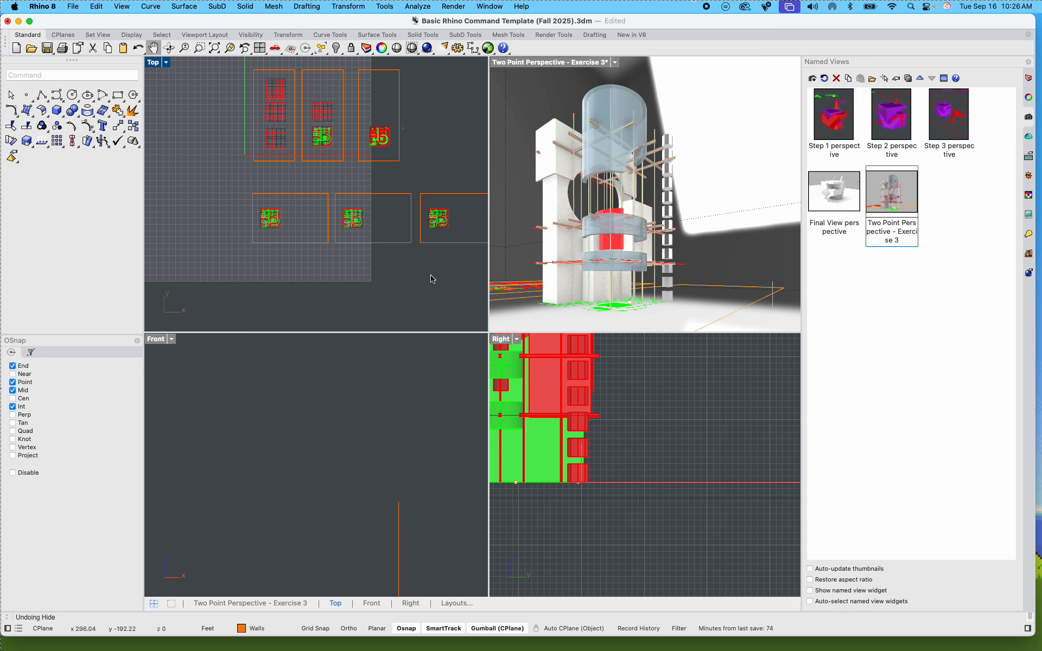
mouse_move(458, 275)
mouse_down()
mouse_move(373, 205)
mouse_move(297, 179)
mouse_up()
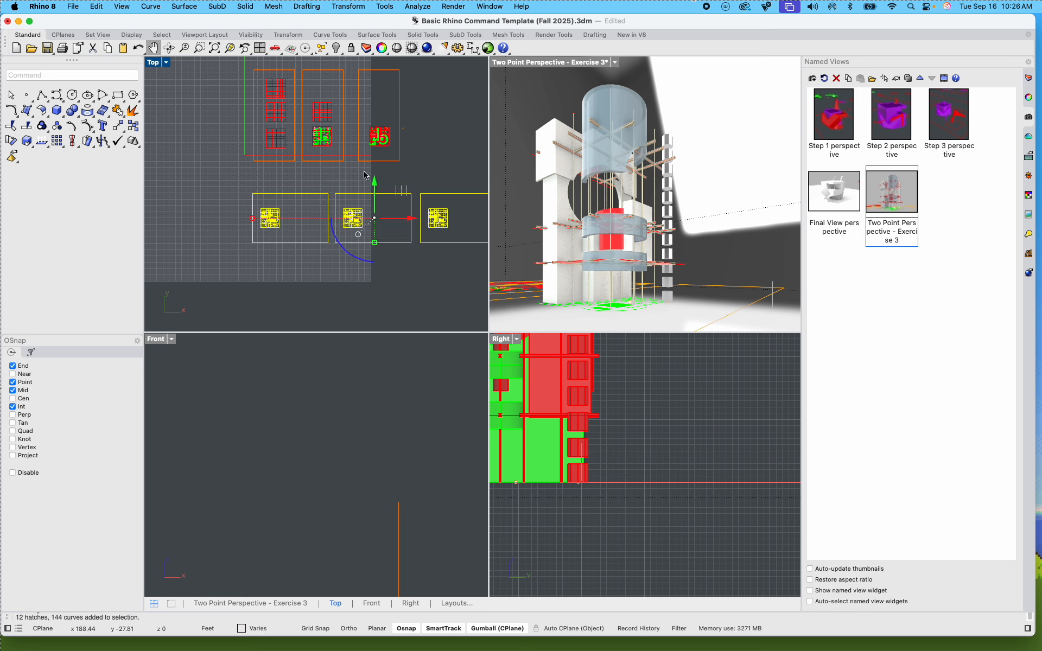
drag(365, 175, 222, 65)
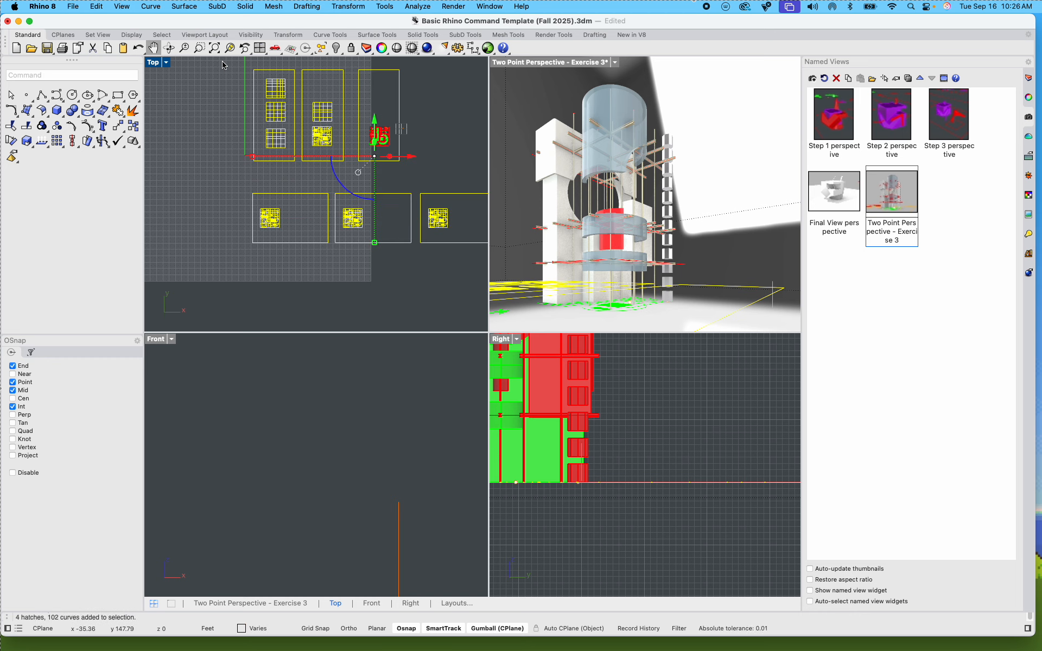
text(hide)
key(Return)
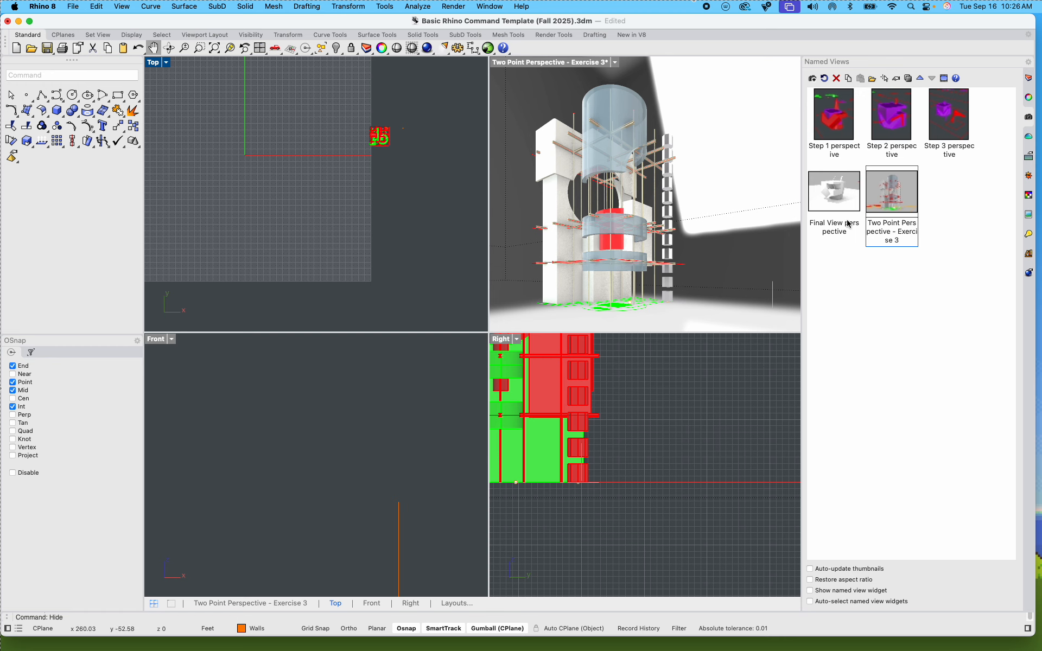
Step: Restore the Exercise 3 two point perspective in the Top viewport and set that viewport back to the Top view
double_click(889, 202)
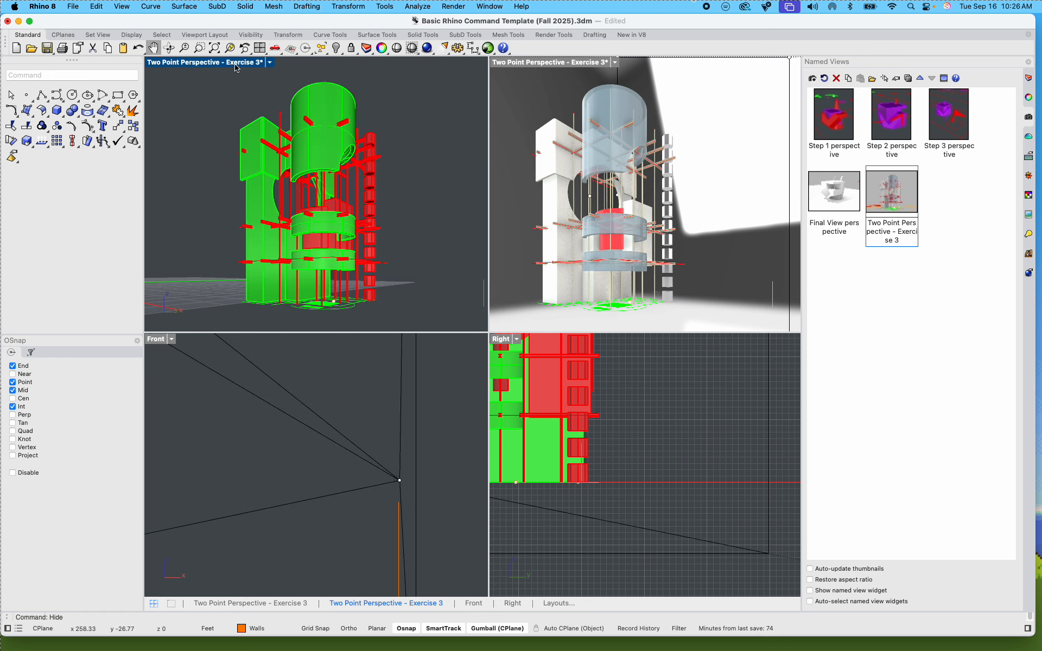
click(270, 64)
mouse_move(336, 319)
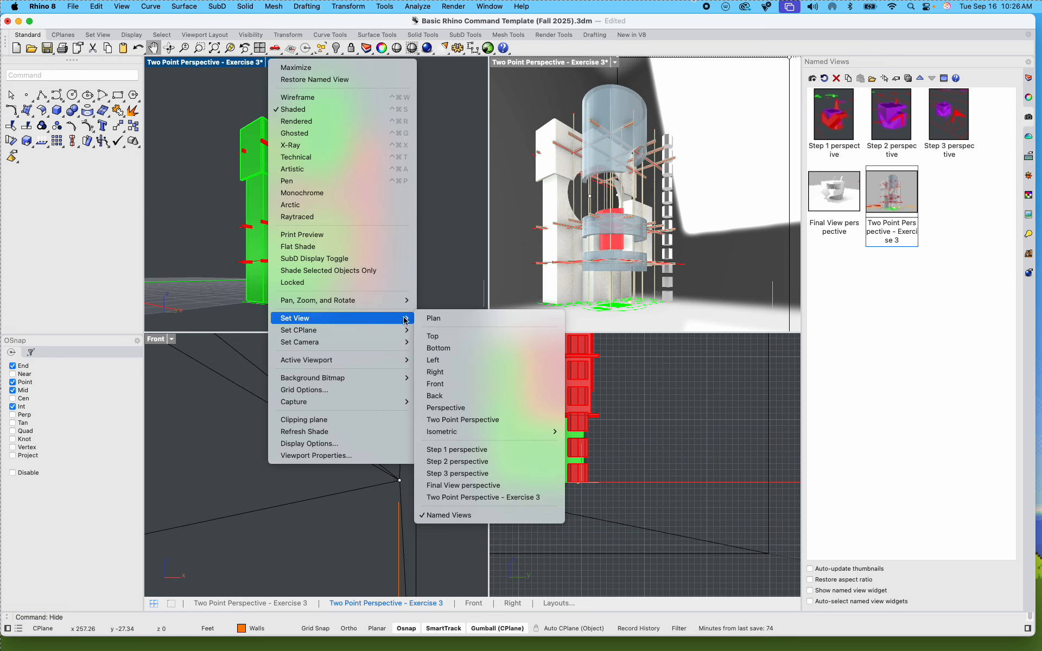
click(440, 337)
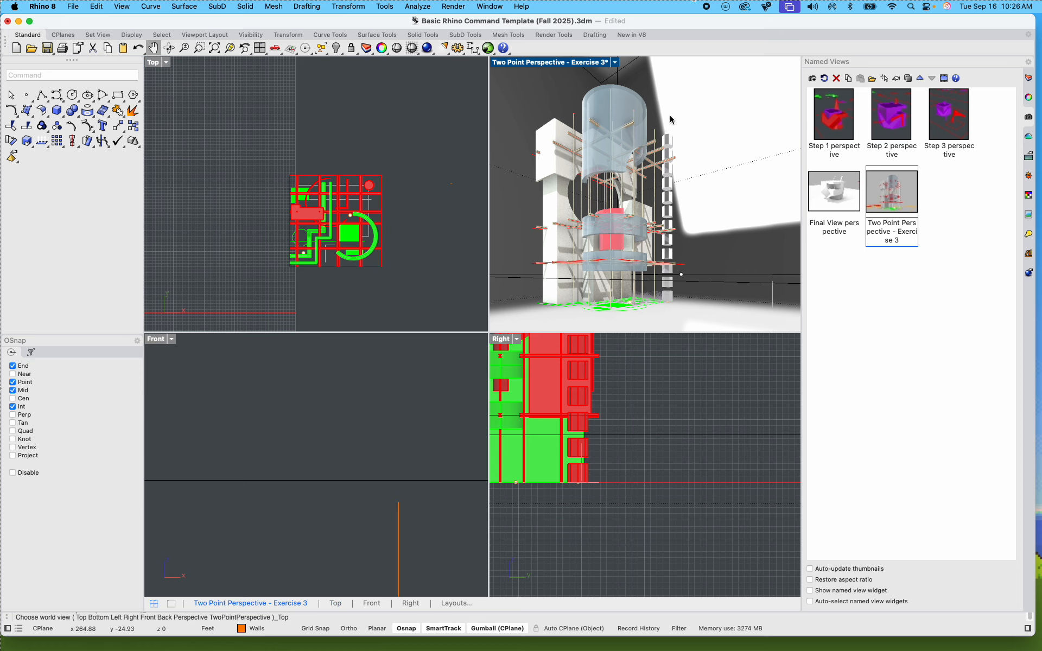
Step: Restore the Exercise 3 named view in the perspective viewport, maximized, and bring up the rendering settings
double_click(892, 196)
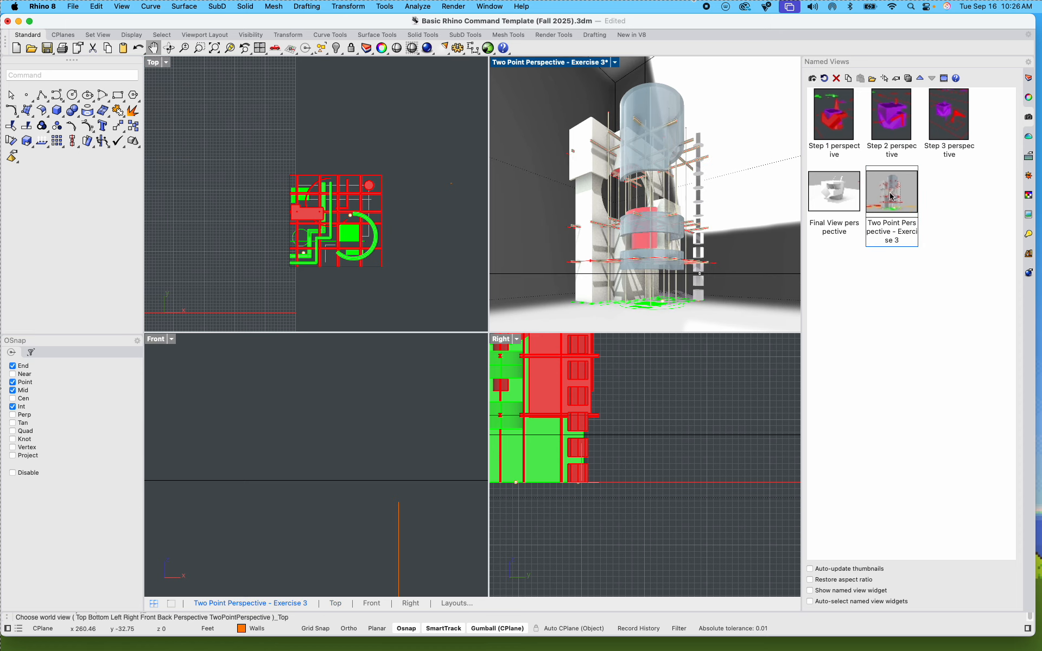
double_click(545, 62)
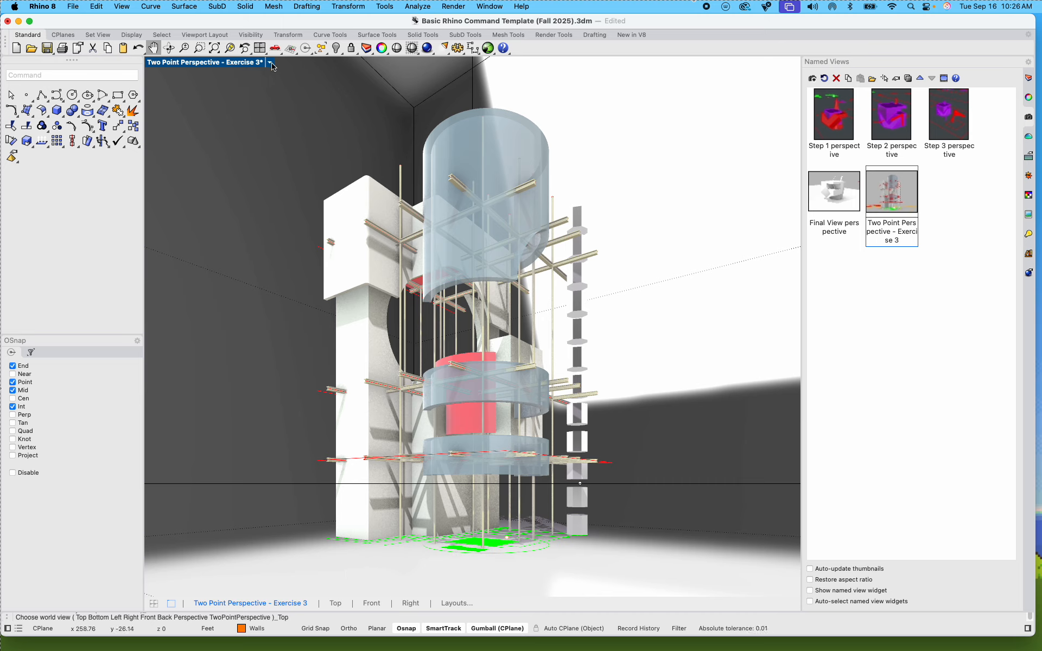
click(427, 49)
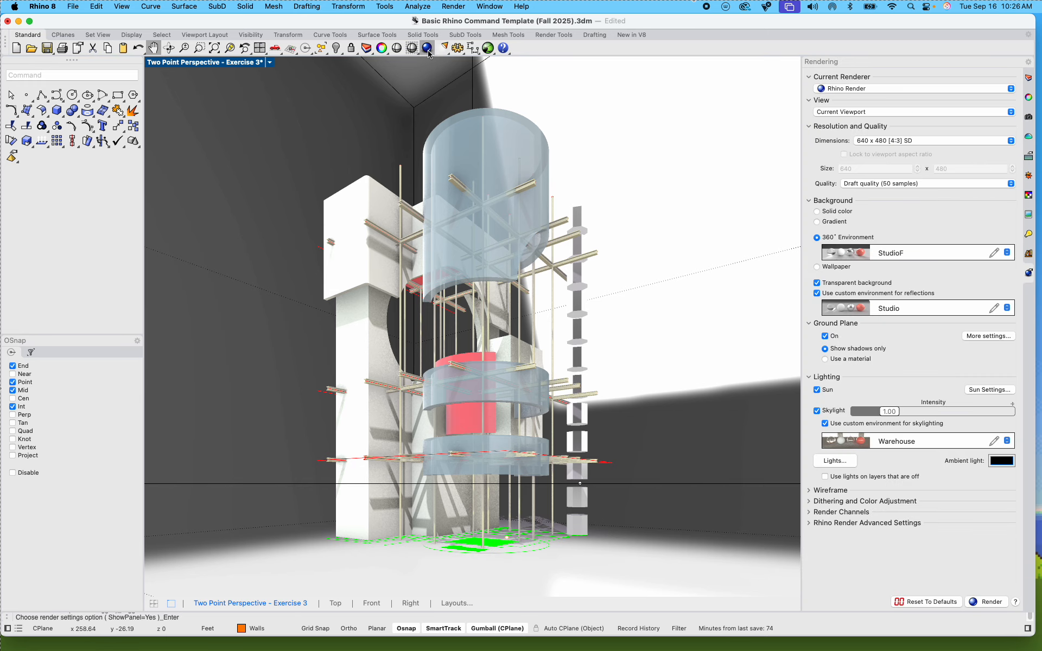